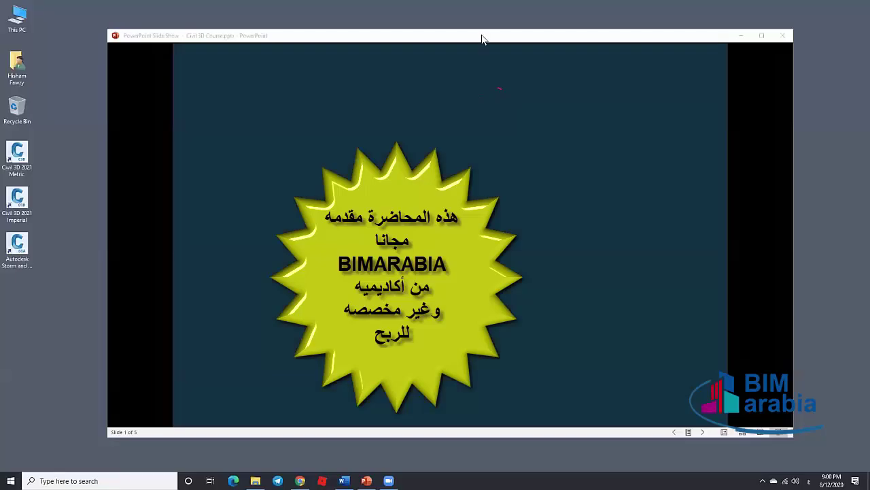
# Step: Nudge the Civil 3D Course slide show window slightly left on the desktop
pyautogui.moveTo(482, 39); pyautogui.dragTo(482, 43)
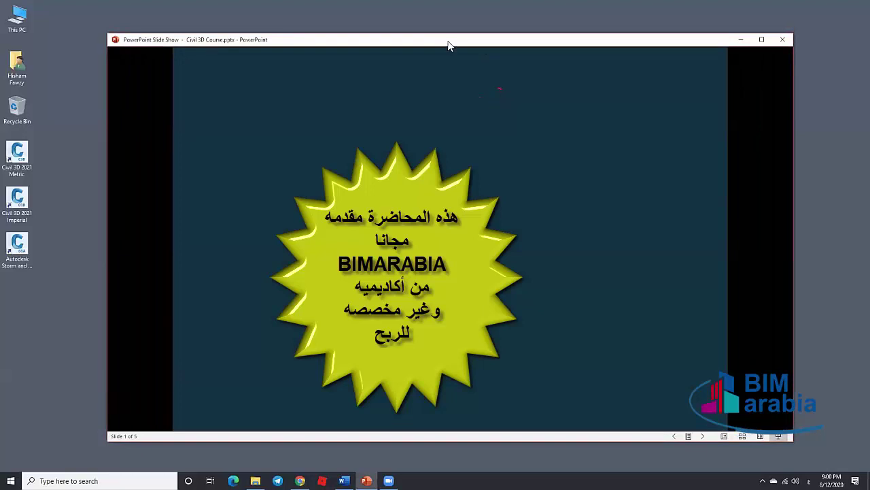
pyautogui.moveTo(448, 43); pyautogui.dragTo(443, 42)
pyautogui.moveTo(300, 480)
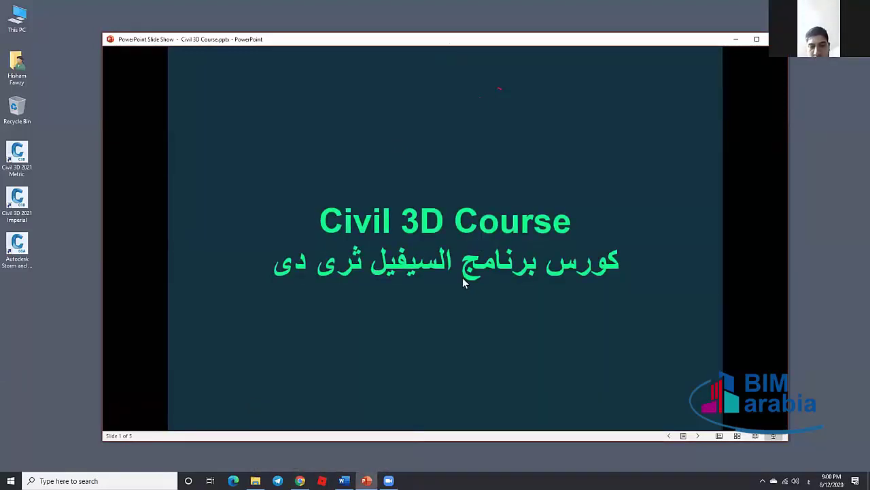
# Step: Refocus the slide show window and advance to slide 2, the lecturer-info slide
pyautogui.click(502, 460)
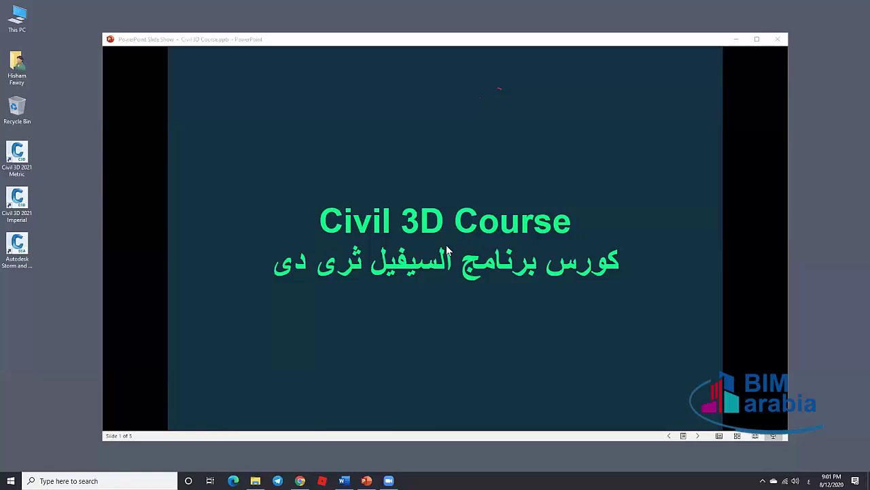
pyautogui.click(458, 202)
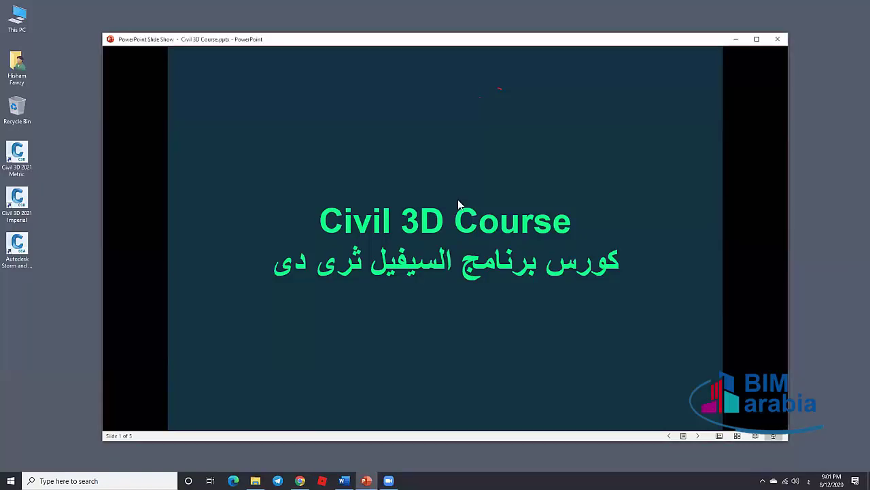
pyautogui.click(458, 201)
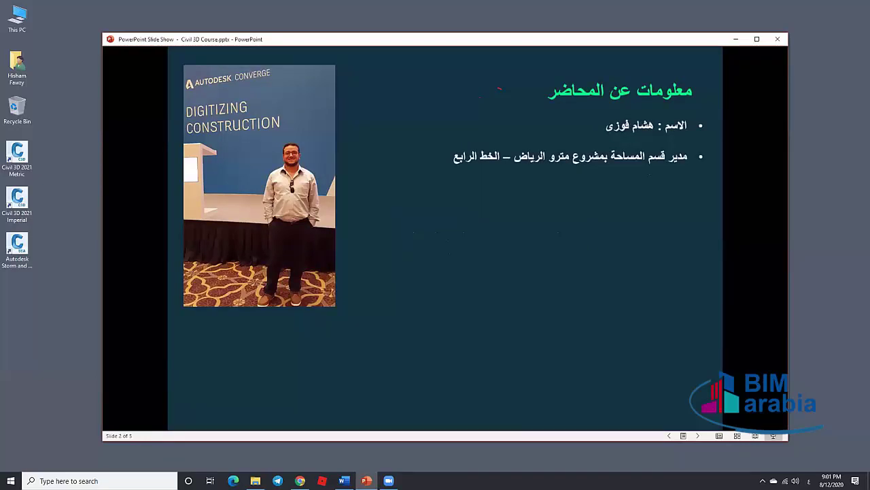
# Step: Reveal all six lecturer bullets, from channel founder to YouTube courses, then advance to slide 3
pyautogui.press('Right')
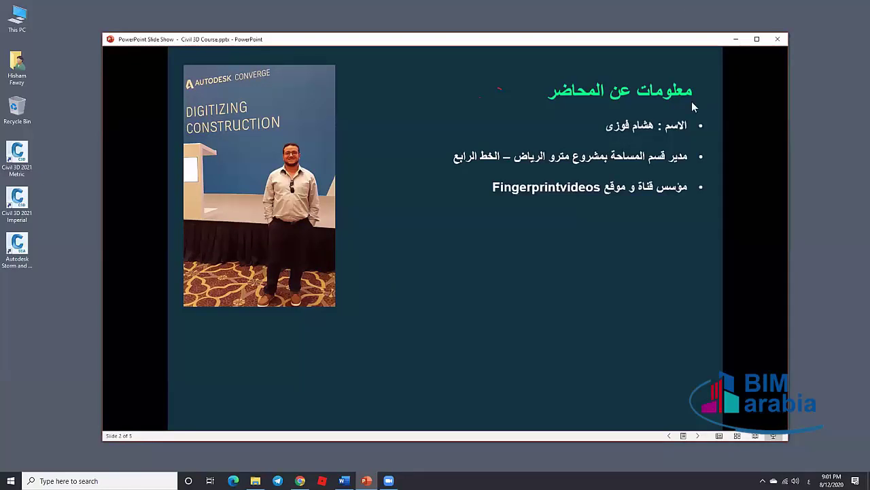
pyautogui.press('Right')
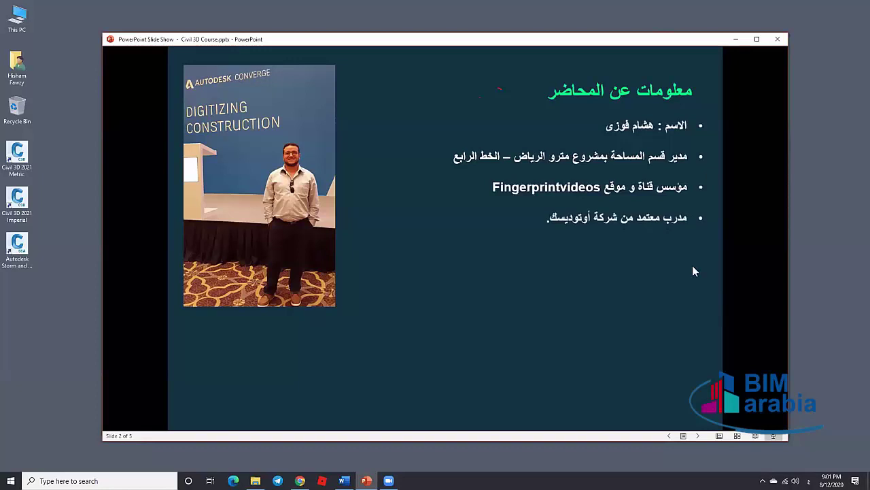
pyautogui.press('Right')
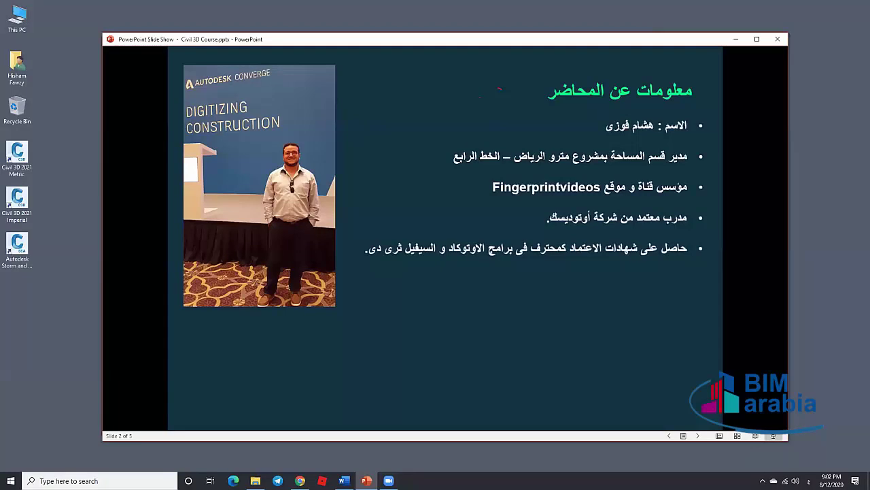
pyautogui.press('Right')
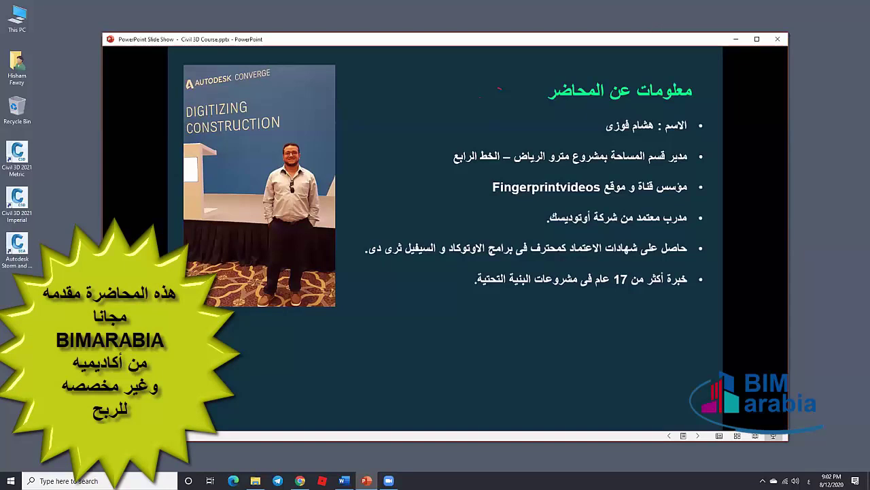
pyautogui.press('Right')
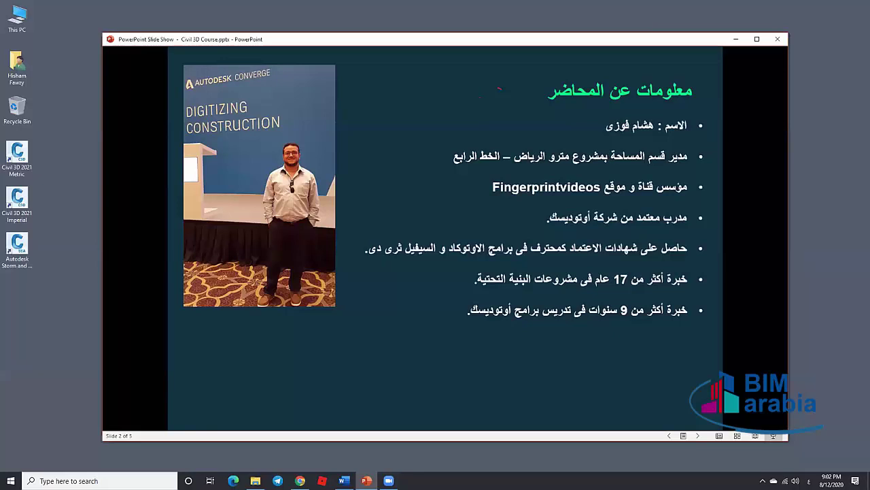
pyautogui.press('Right')
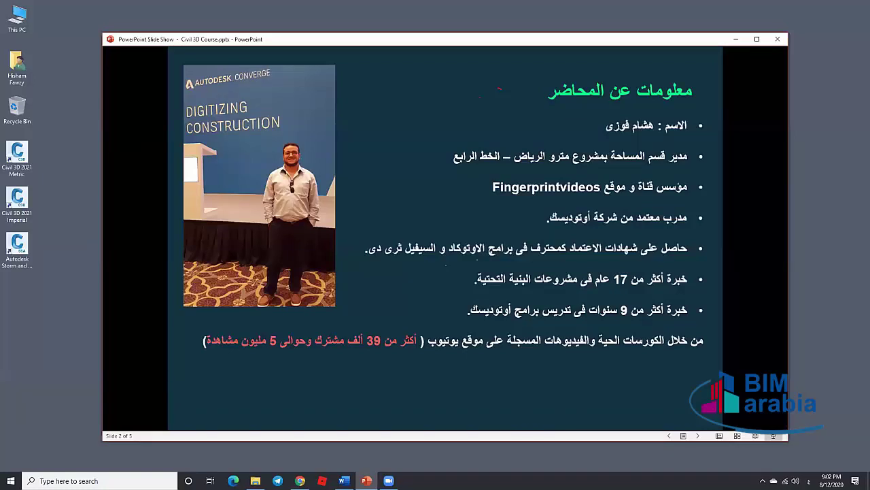
pyautogui.click(600, 359)
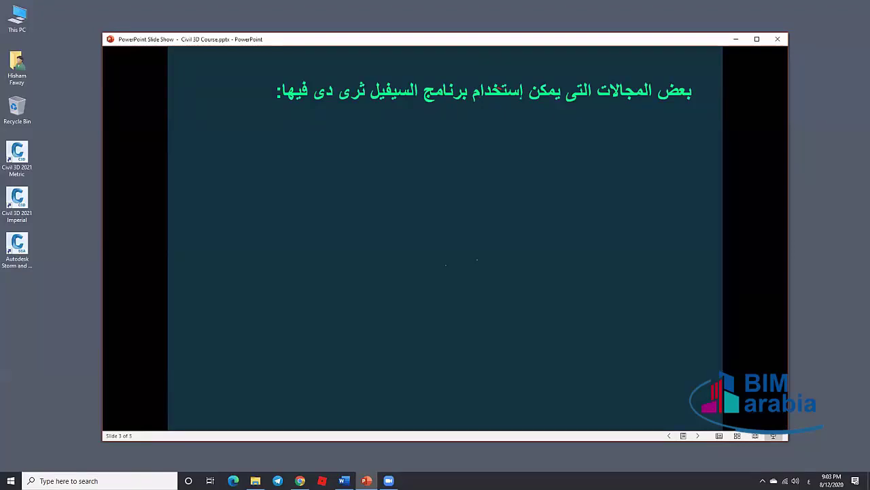
# Step: Show the road design, sewer and stormwater networks, and land subdivision bullets on slide 3
pyautogui.press('Right')
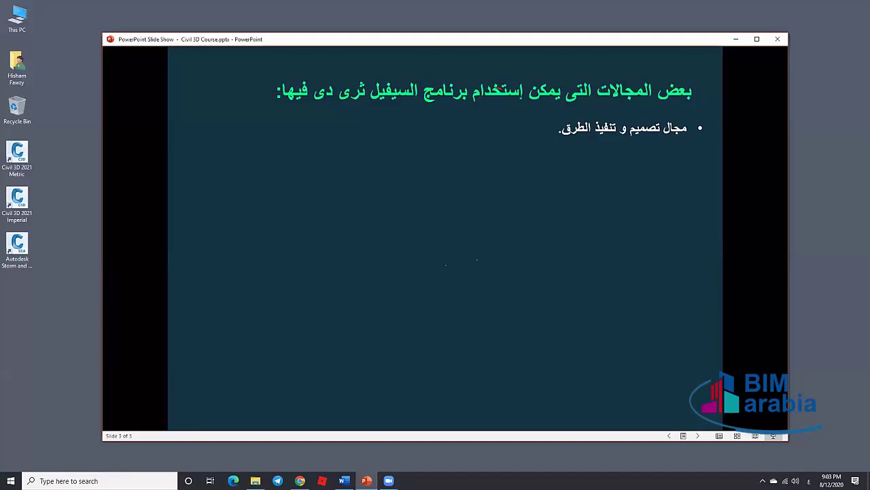
pyautogui.press('Right')
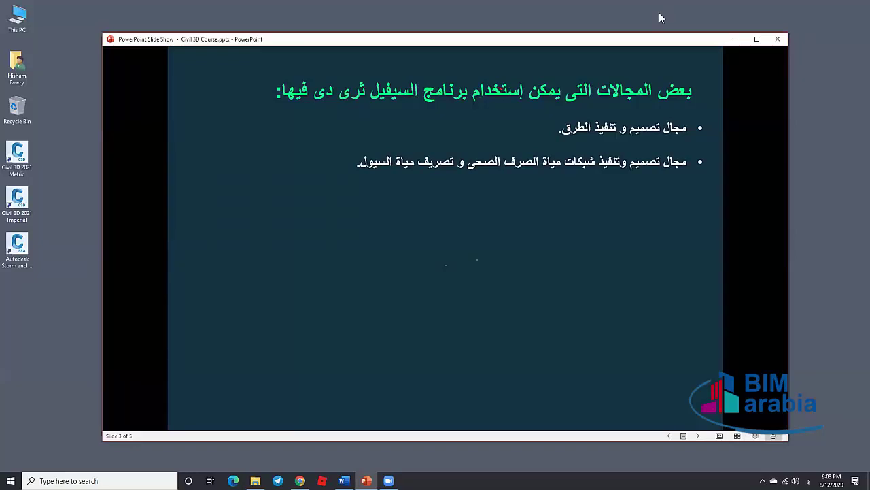
pyautogui.click(651, 234)
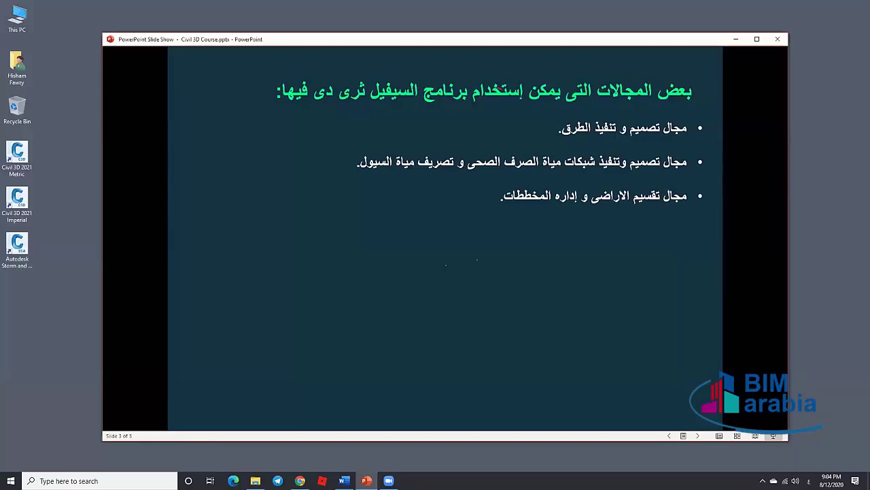
# Step: Show the grading, quantity calculation and many-other-fields bullets, then go to slide 4
pyautogui.press('Right')
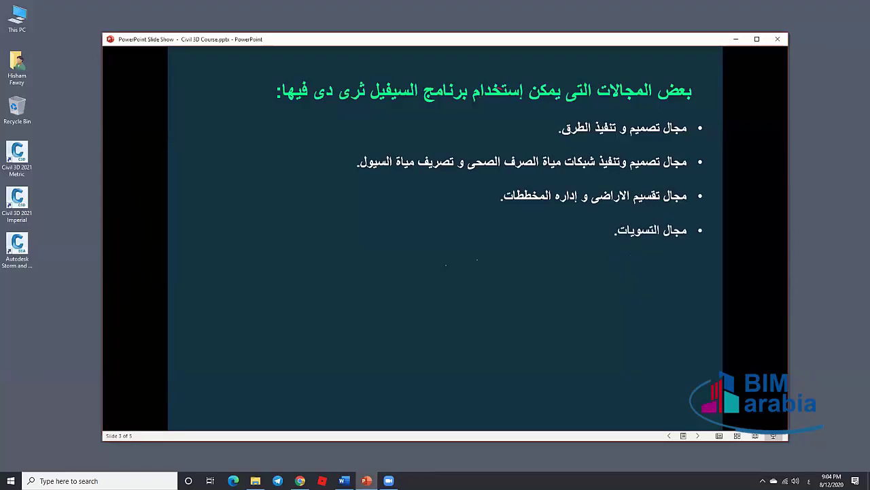
pyautogui.press('Right')
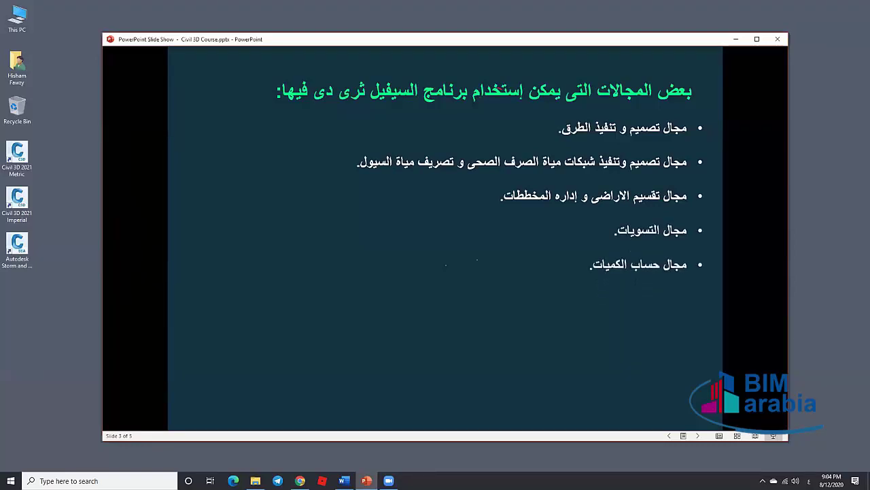
pyautogui.press('Right')
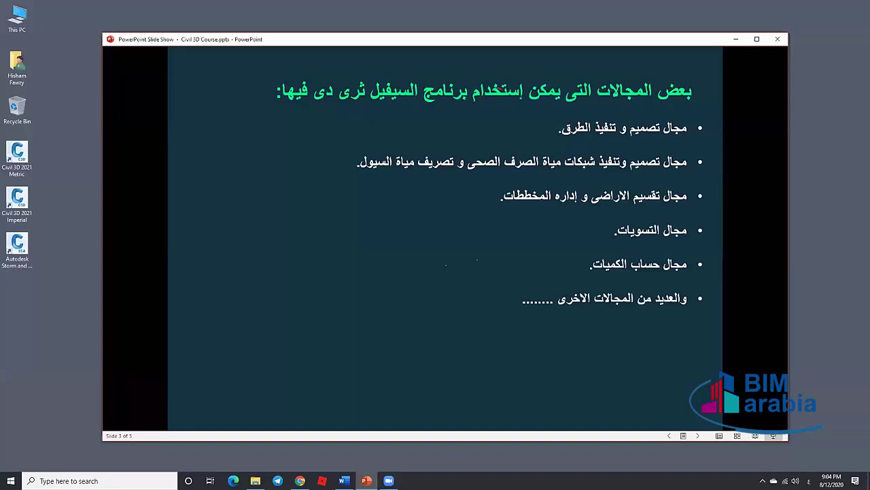
pyautogui.press('Right')
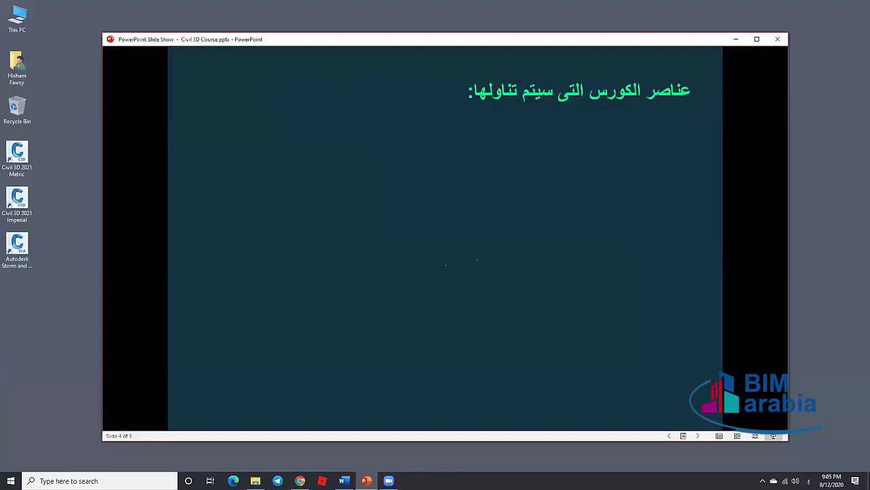
# Step: Reveal the interface, points, road design and Superelevation, Profiles, Assembly and Corridor topics
pyautogui.press('Right')
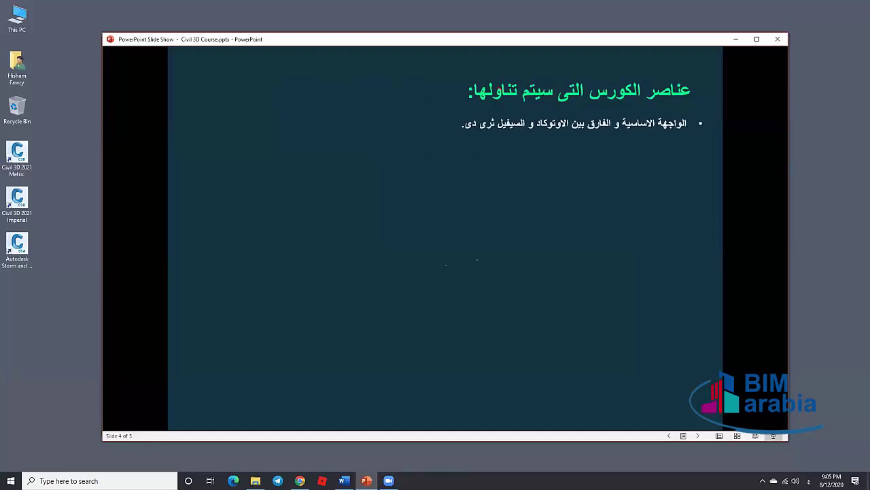
pyautogui.press('Right')
pyautogui.press('Right')
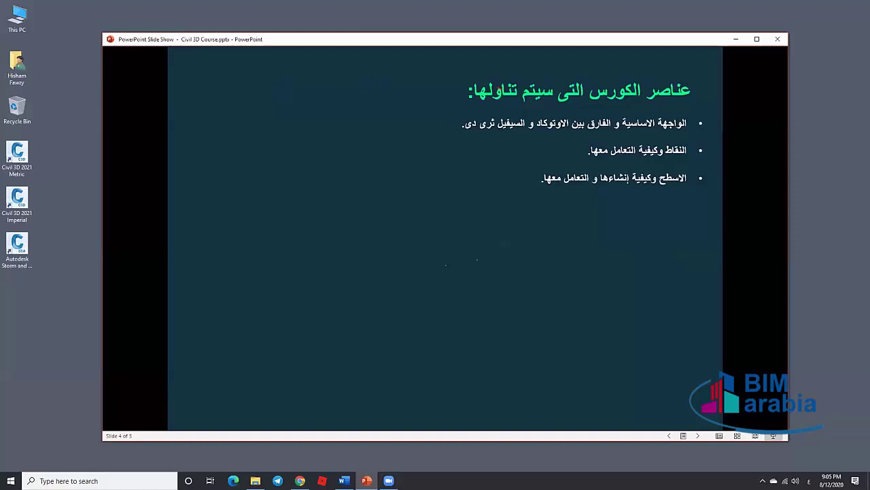
pyautogui.press('Right')
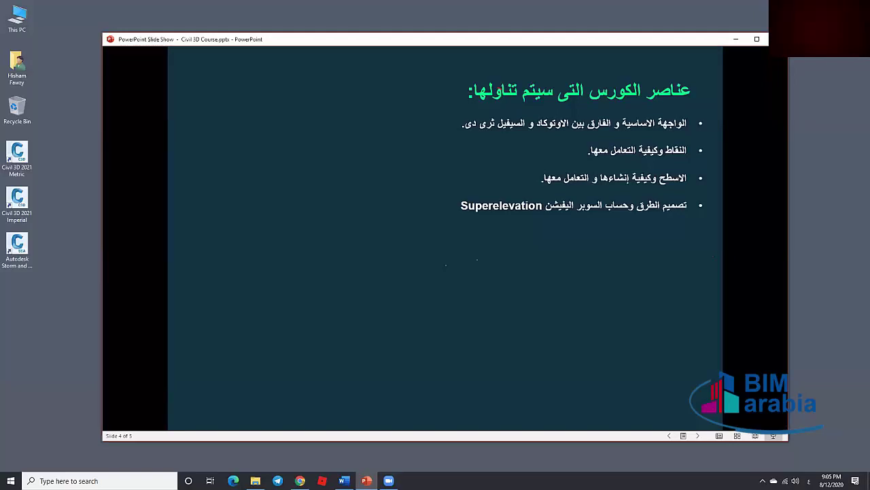
pyautogui.press('Right')
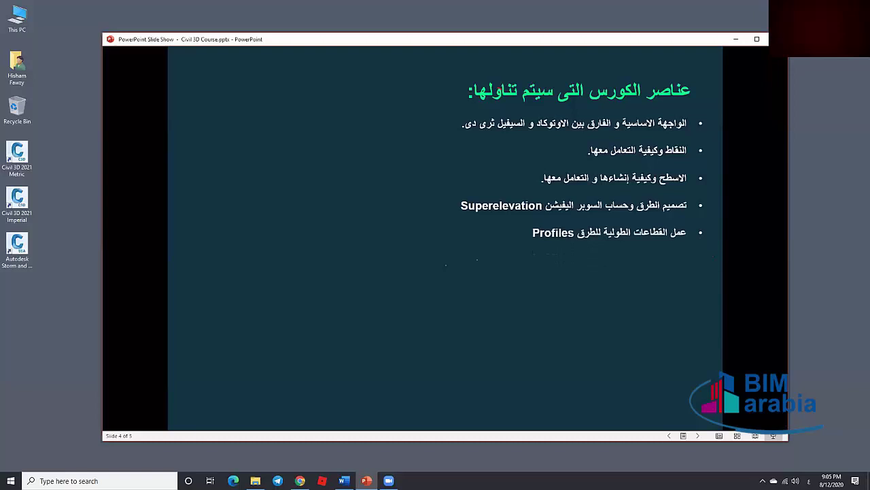
pyautogui.press('Right')
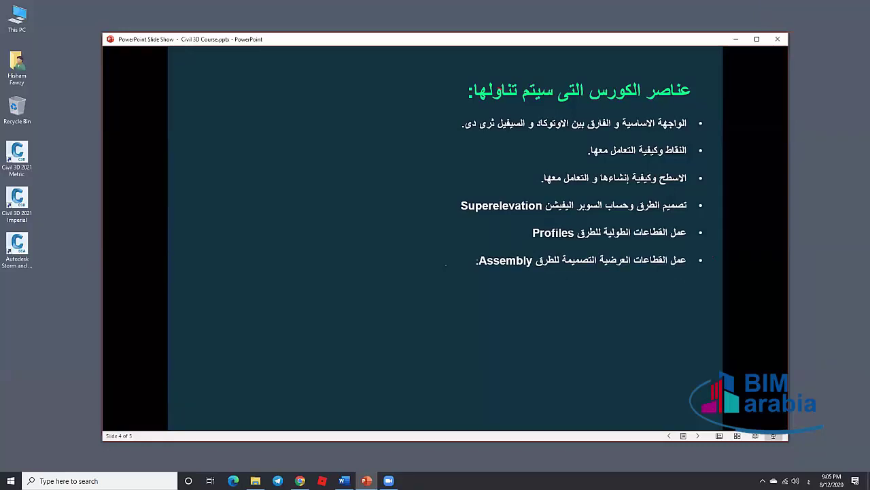
pyautogui.press('Right')
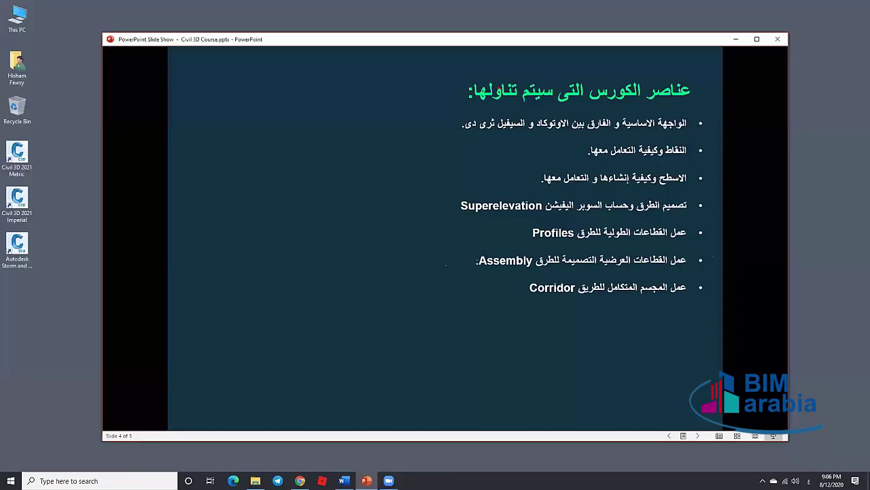
# Step: Reveal the land subdivision, water and sewer networks and other-topics bullets, then go to slide 5
pyautogui.press('Right')
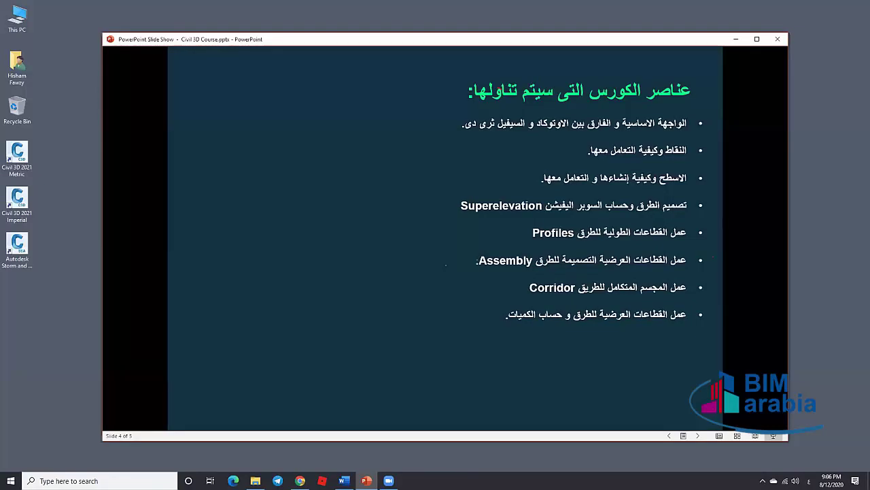
pyautogui.press('Right')
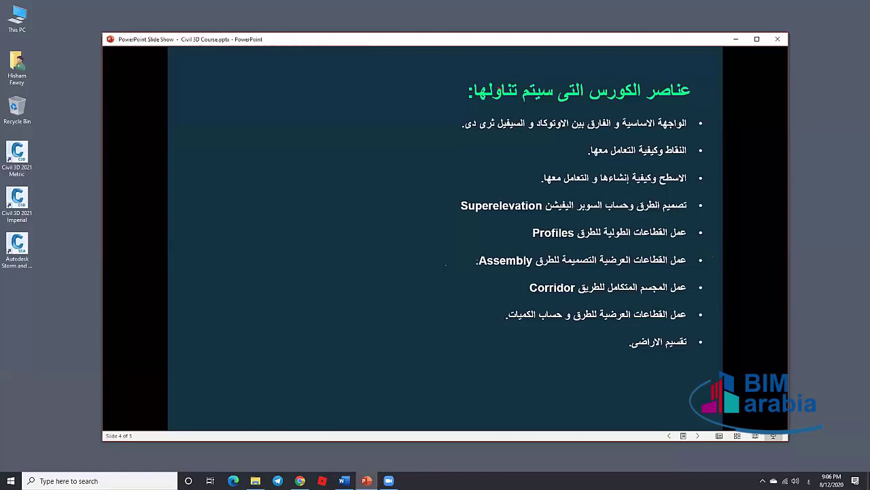
pyautogui.press('Right')
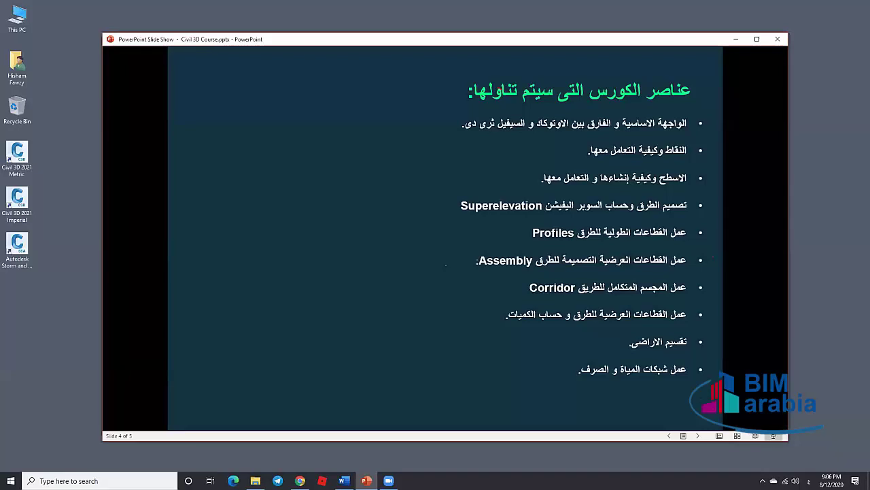
pyautogui.press('Right')
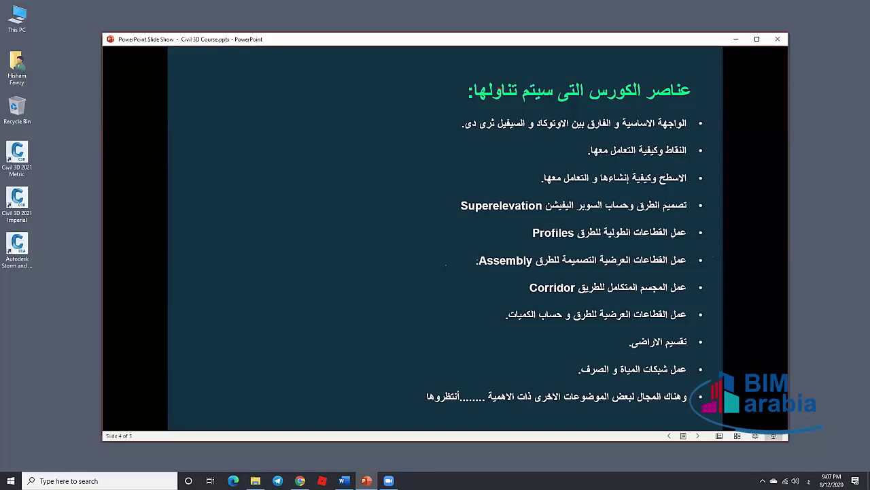
pyautogui.press('Right')
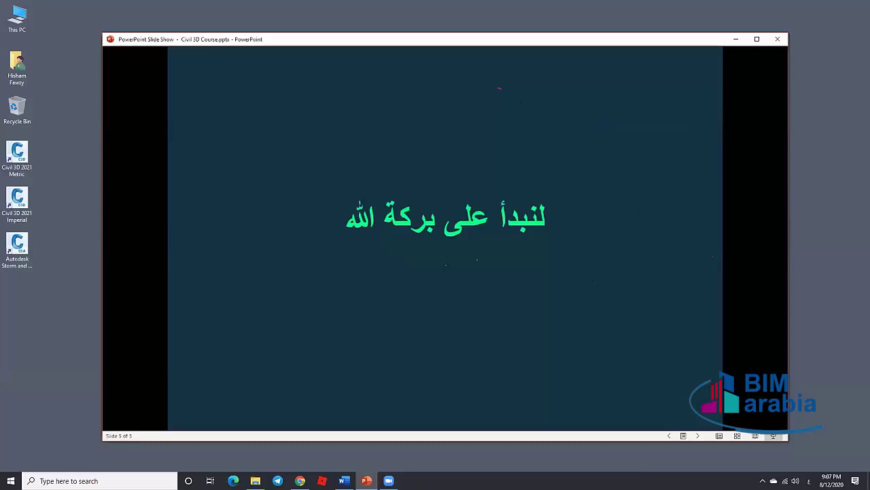
# Step: Minimize the slide show and point out the Civil 3D Metric, Imperial and Storm and Sanitary Analysis shortcuts
pyautogui.click(735, 39)
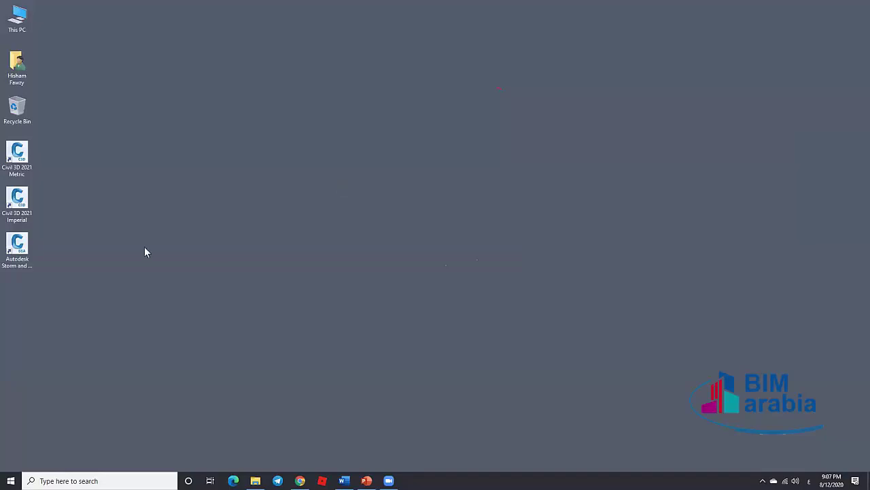
pyautogui.click(27, 166)
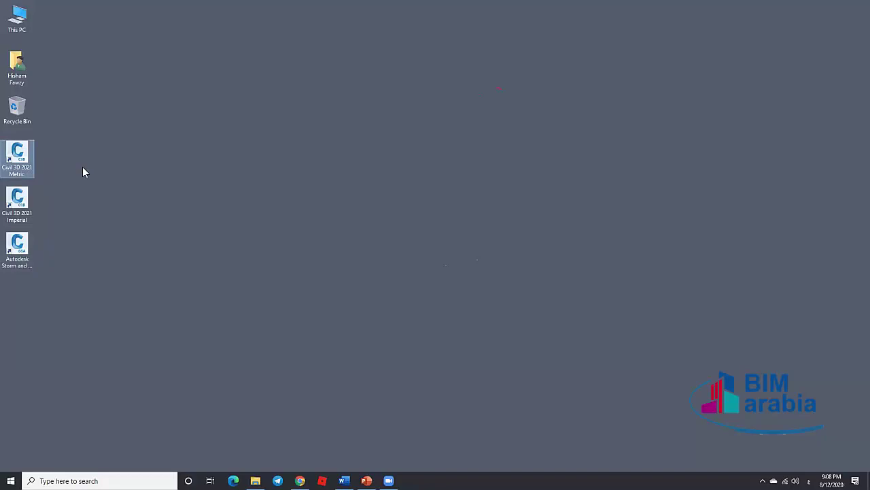
pyautogui.click(27, 204)
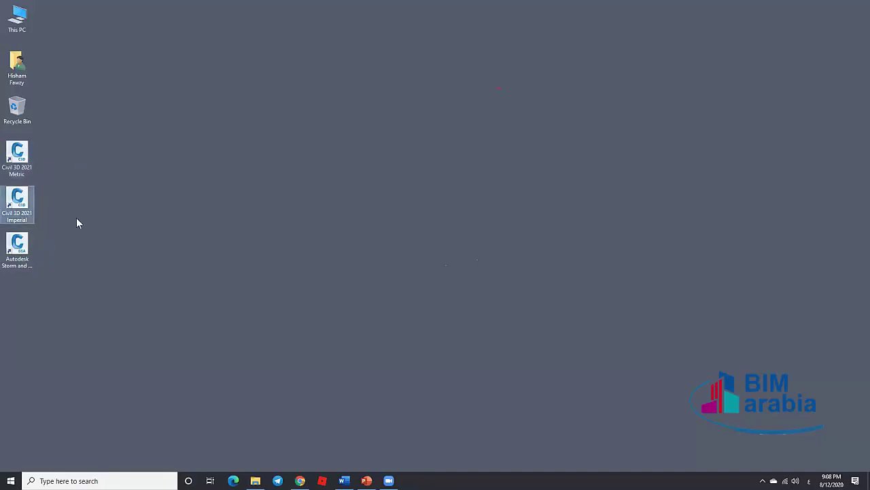
pyautogui.click(31, 264)
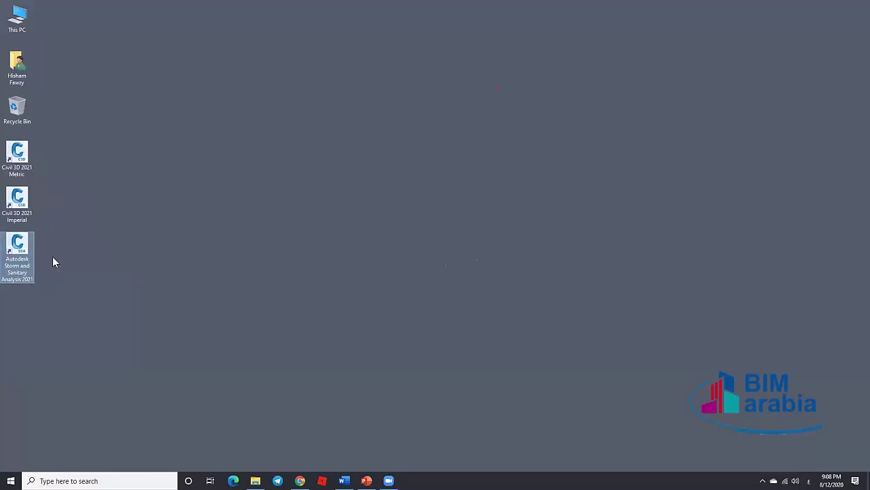
# Step: Point out the Civil 3D 2021 Metric and Imperial shortcuts again, then clear the selection
pyautogui.click(28, 171)
pyautogui.click(24, 205)
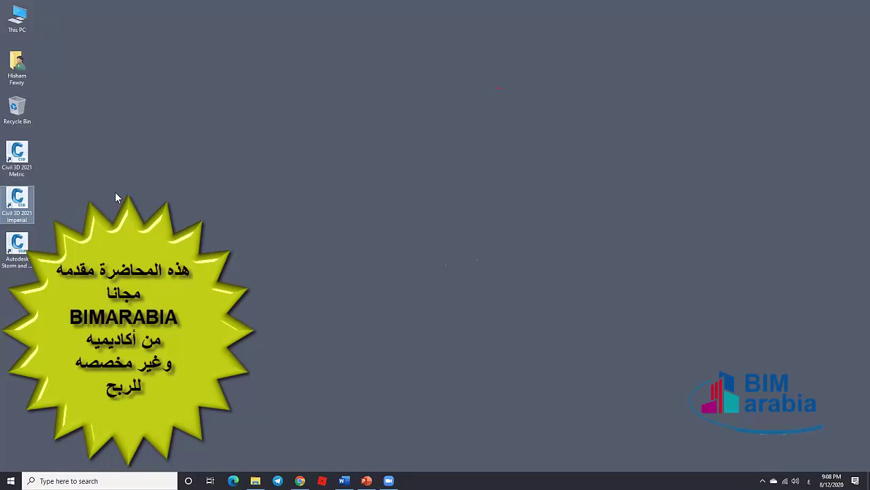
pyautogui.click(31, 159)
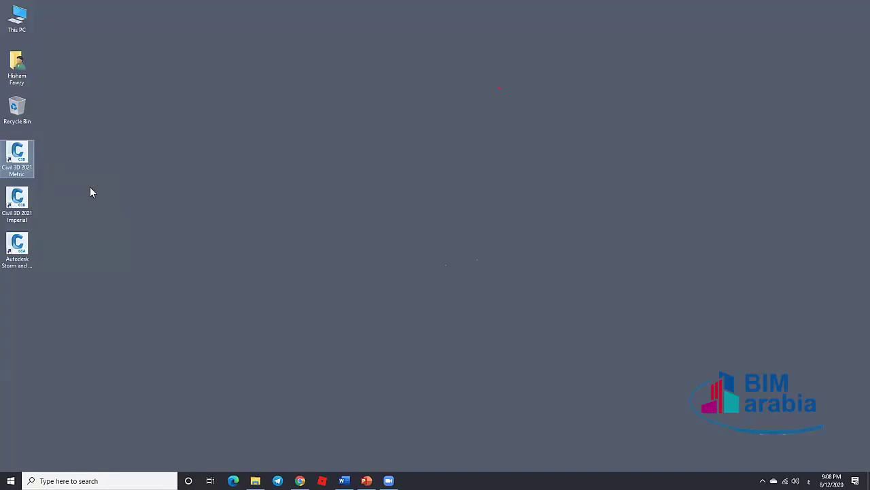
pyautogui.click(20, 221)
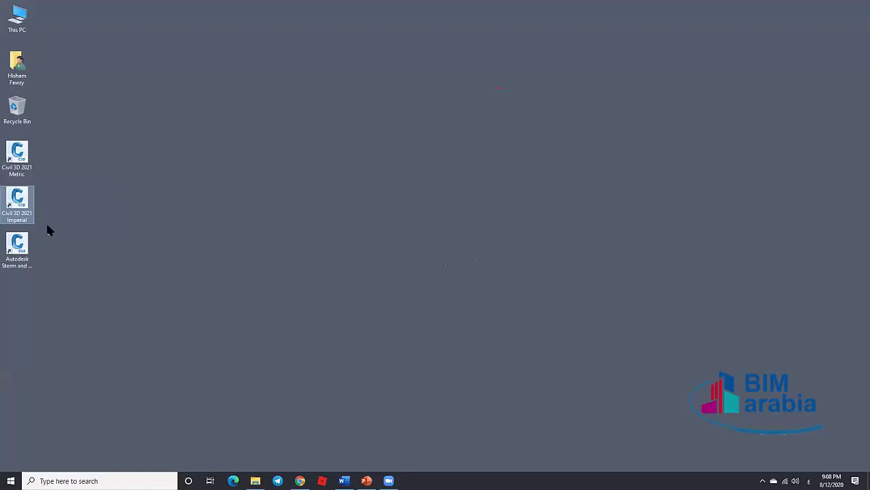
pyautogui.click(53, 215)
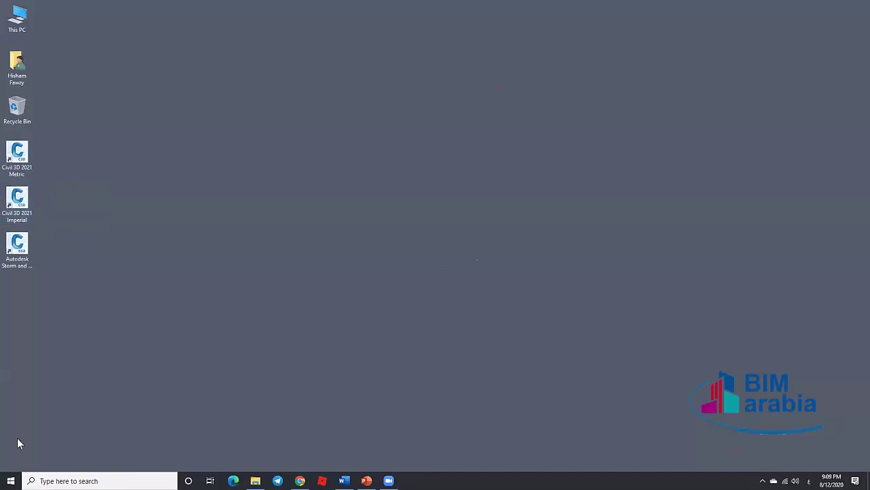
pyautogui.click(21, 473)
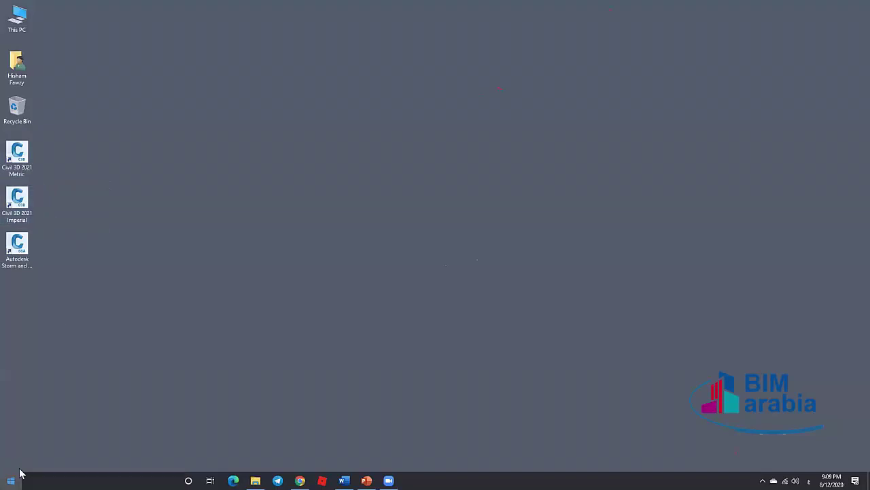
pyautogui.scroll(-5, 73, 358)
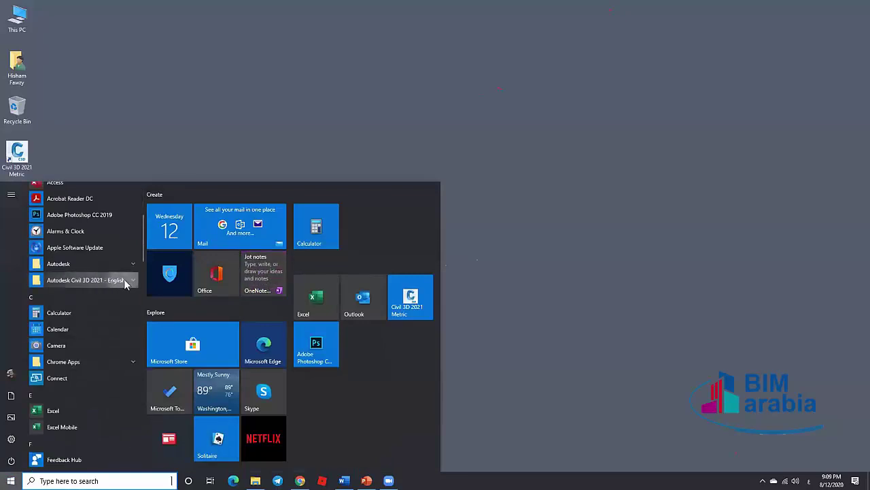
pyautogui.click(124, 280)
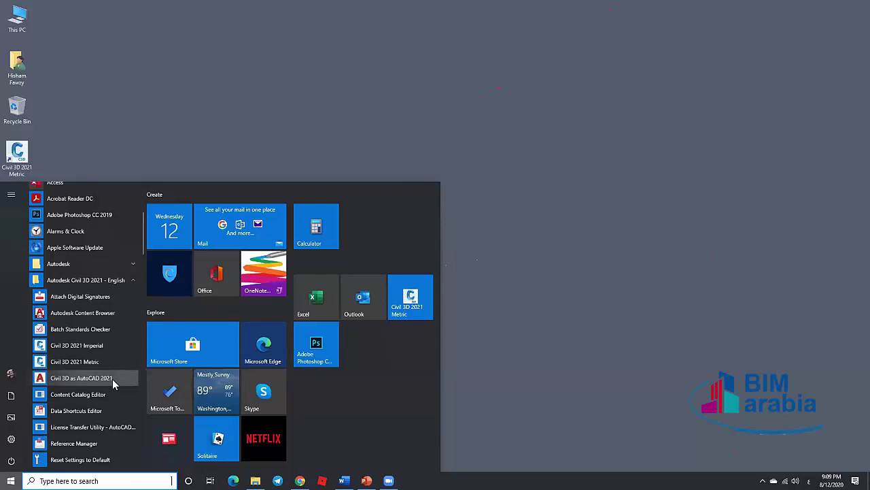
pyautogui.click(245, 142)
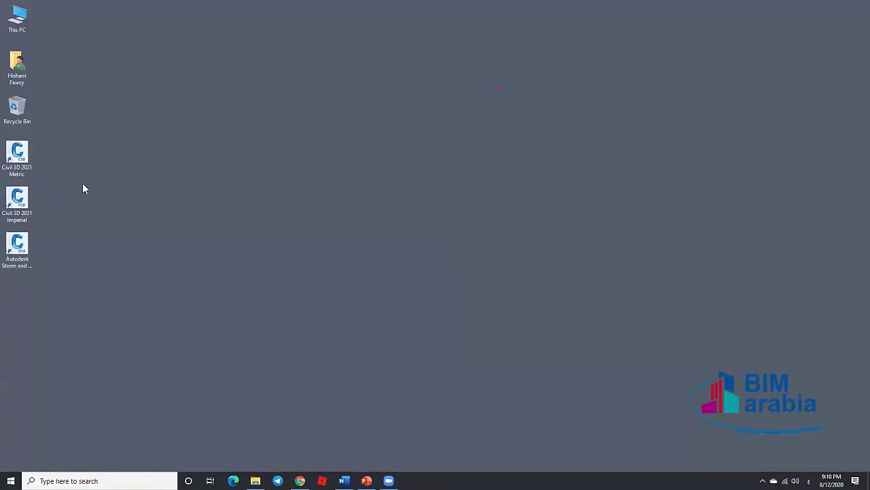
# Step: Launch Civil 3D 2021 Metric and try a crossing selection on the blank Drawing1
pyautogui.doubleClick(28, 173)
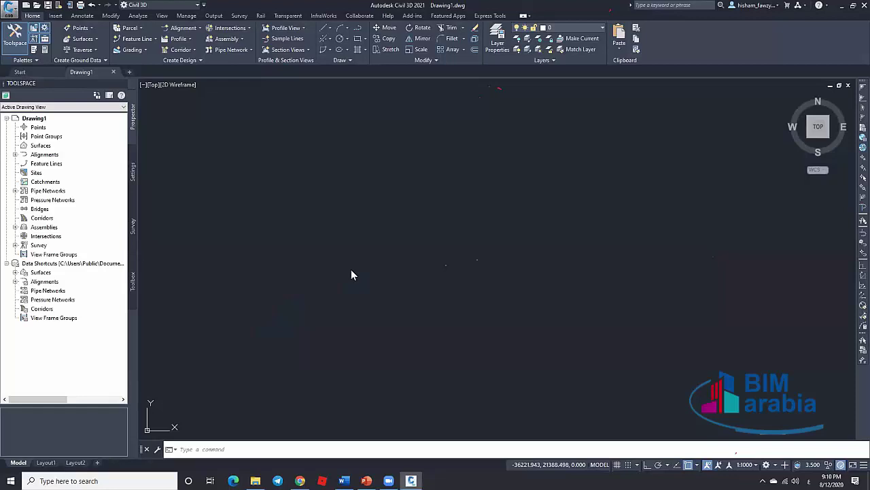
pyautogui.click(491, 141)
pyautogui.click(394, 296)
pyautogui.click(9, 14)
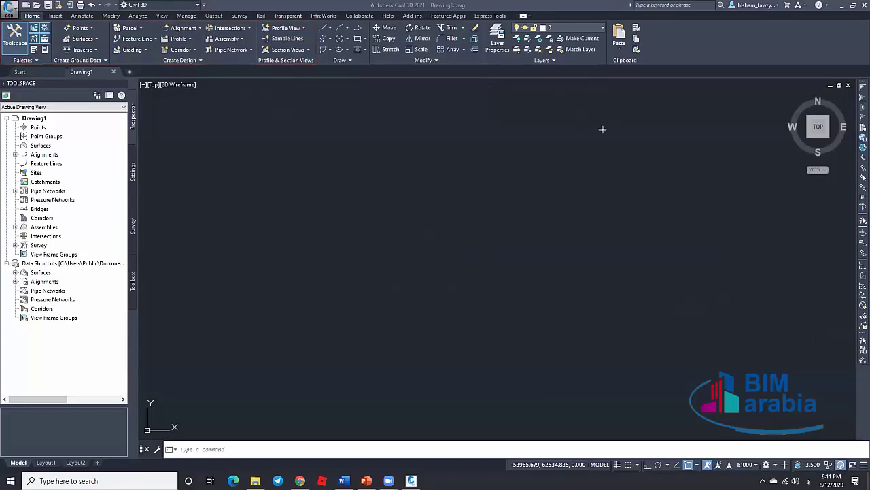
# Step: Undock the command line into a floating window and stretch it upward to show three history lines
pyautogui.click(59, 18)
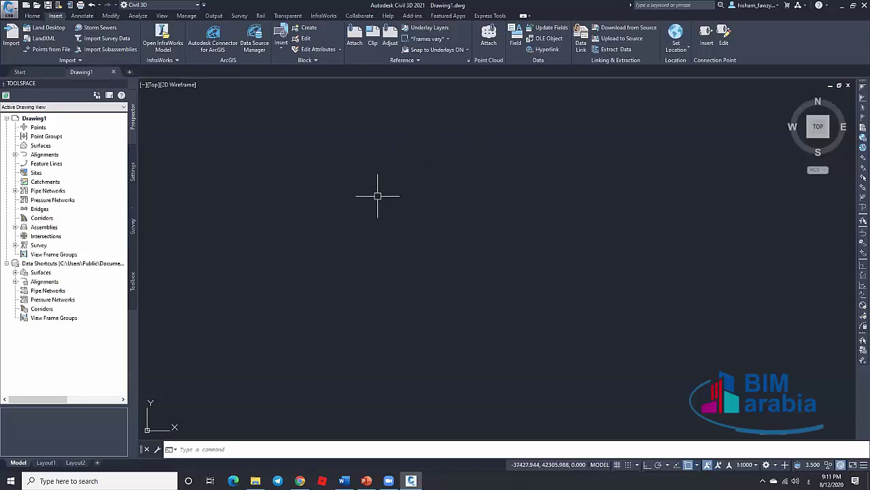
pyautogui.click(292, 446)
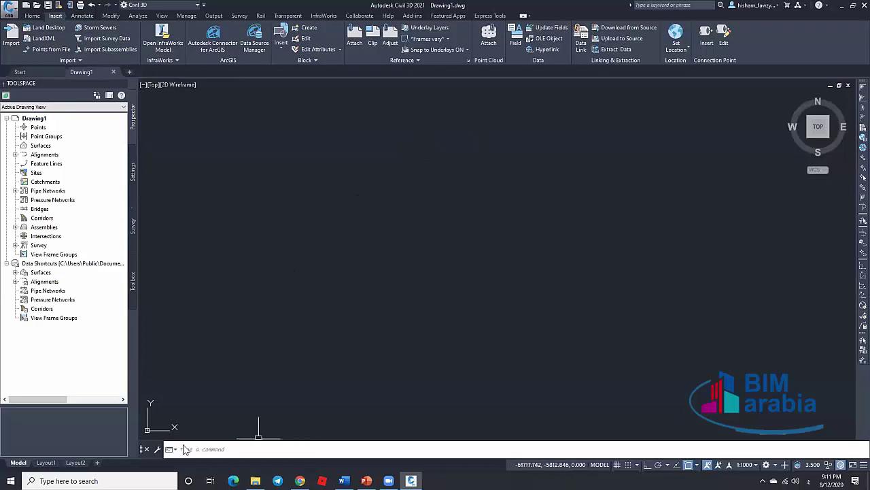
pyautogui.moveTo(144, 449)
pyautogui.mouseDown()
pyautogui.moveTo(144, 459)
pyautogui.moveTo(150, 446)
pyautogui.mouseUp()
pyautogui.moveTo(239, 448); pyautogui.dragTo(245, 425)
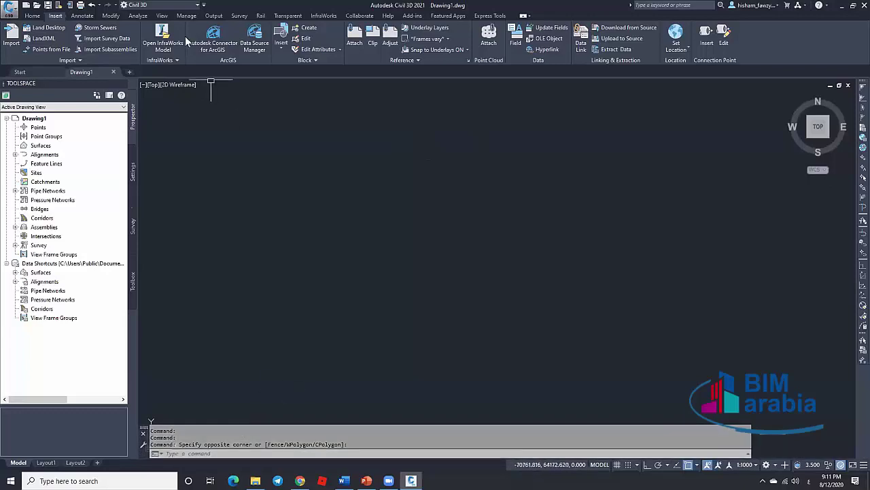
# Step: Try the Drafting & Annotation workspace, then switch the workspace back to Civil 3D
pyautogui.click(197, 5)
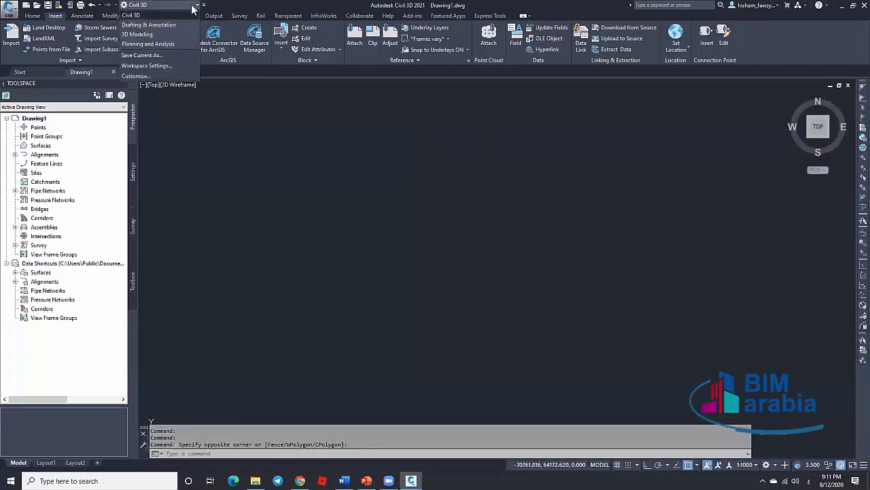
pyautogui.click(178, 25)
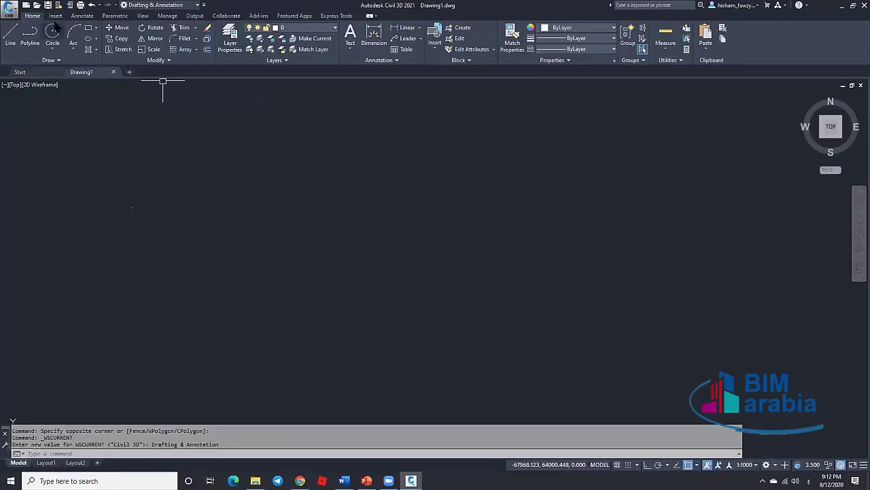
pyautogui.click(55, 15)
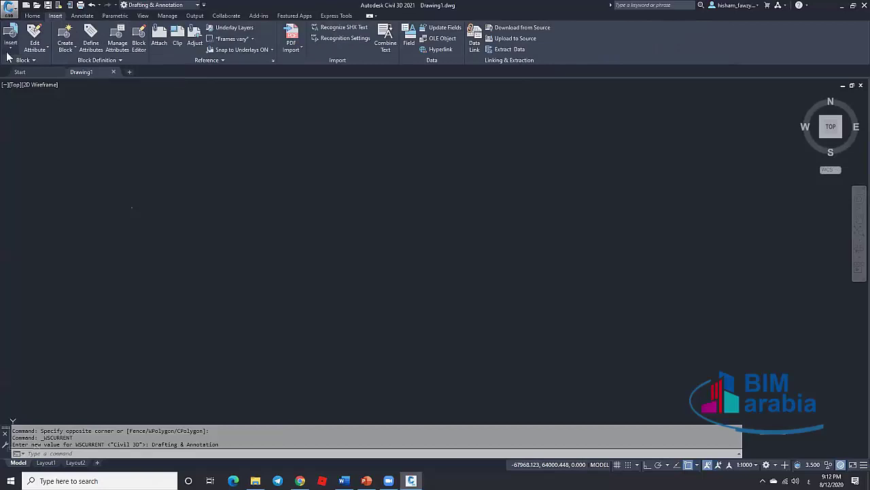
pyautogui.click(32, 15)
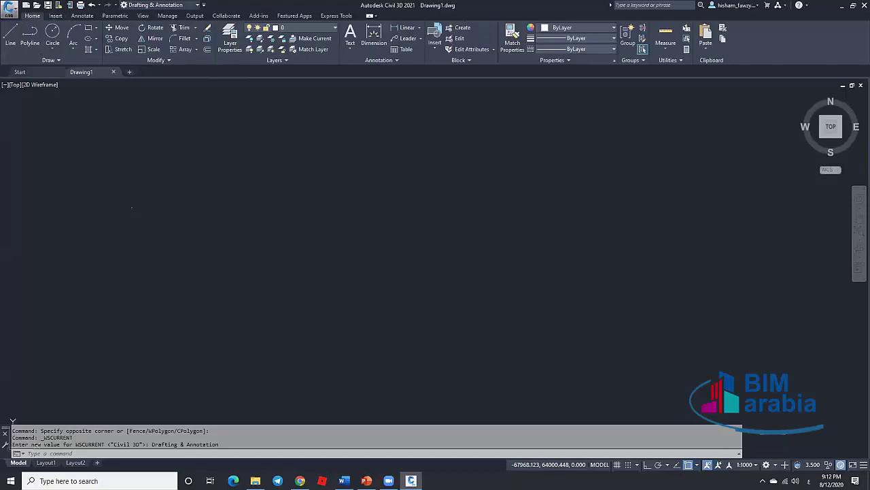
pyautogui.click(184, 7)
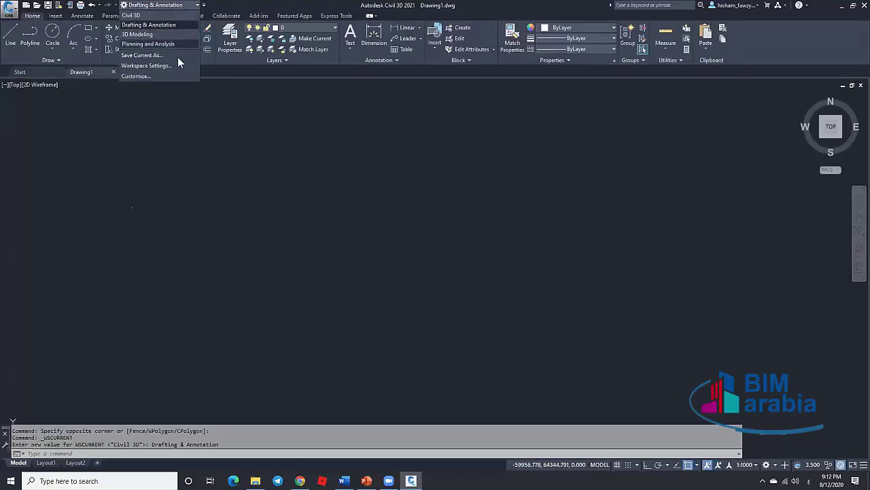
pyautogui.click(155, 15)
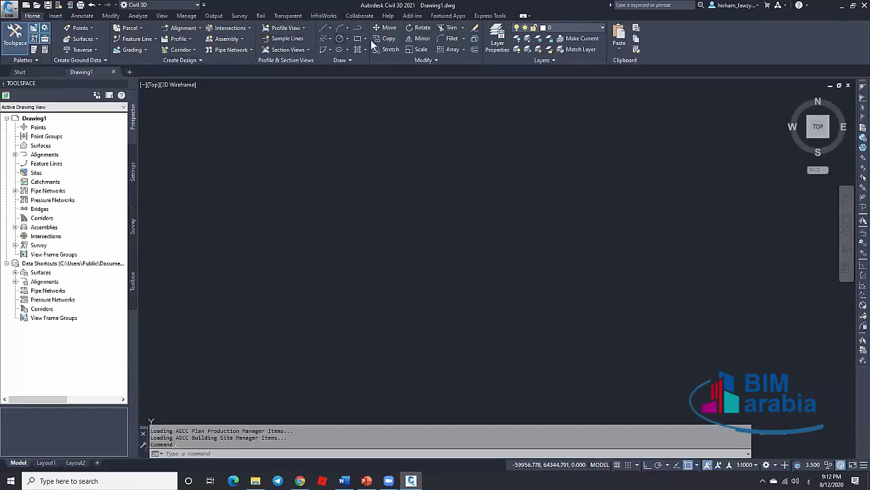
# Step: Go from the Modify tab back to Home, then close and reopen the Toolspace palette
pyautogui.click(111, 16)
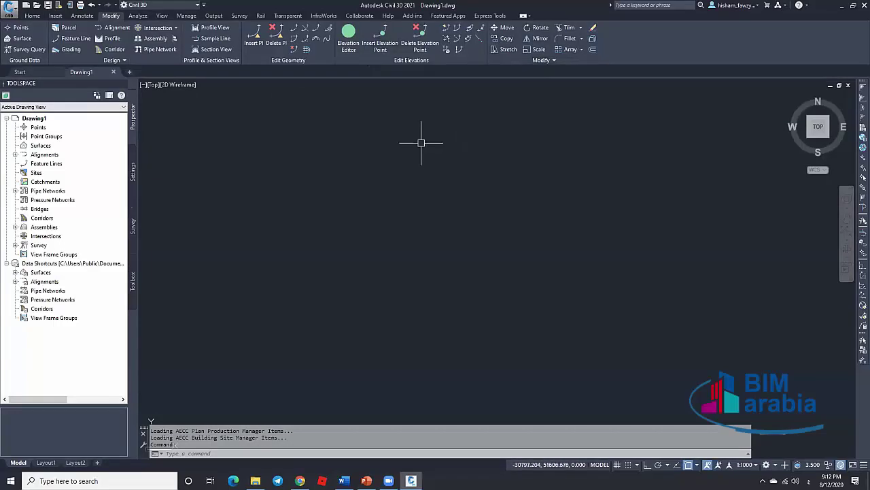
pyautogui.click(34, 15)
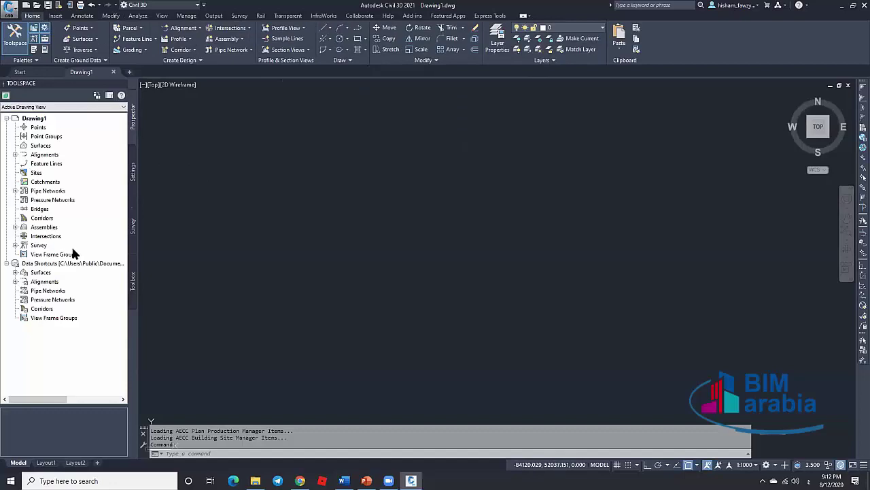
pyautogui.click(14, 43)
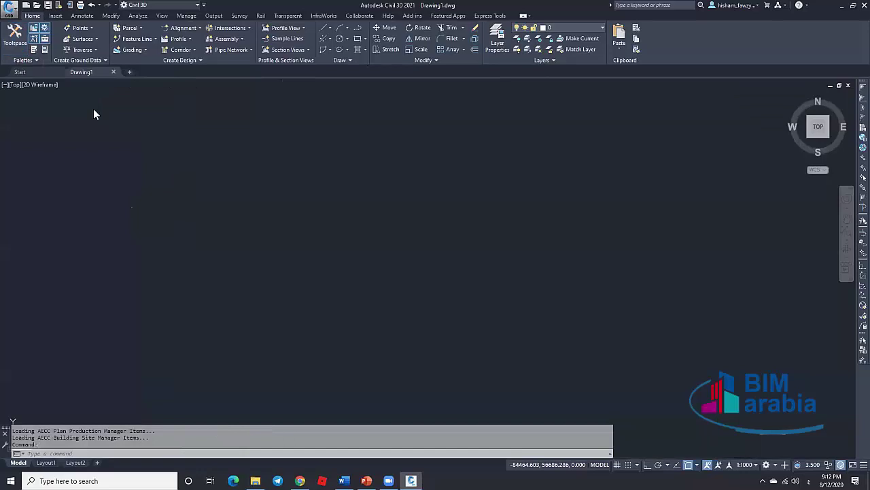
pyautogui.click(14, 39)
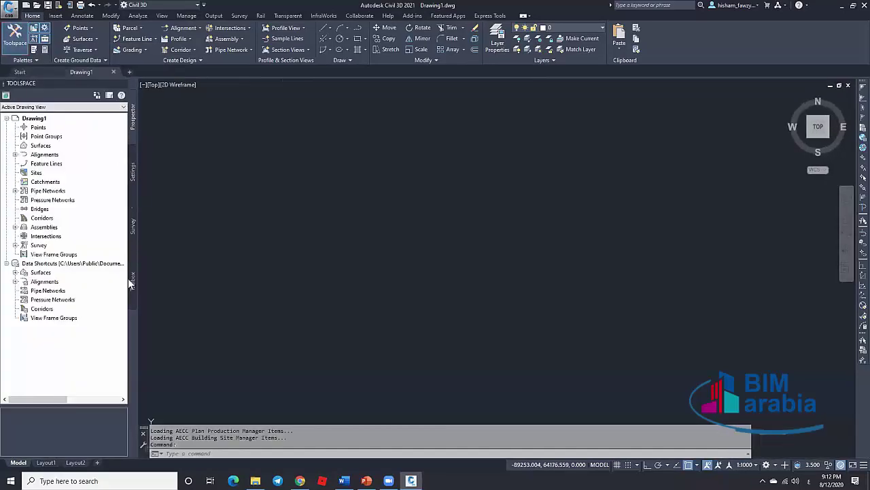
pyautogui.click(35, 28)
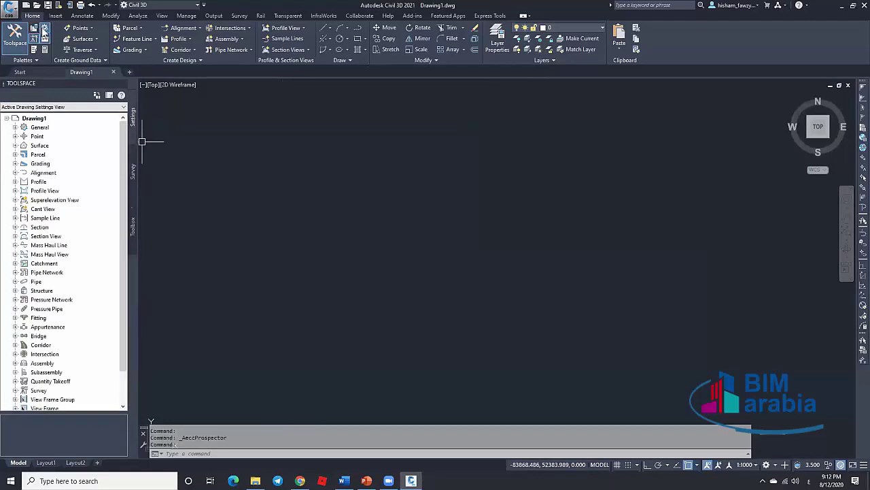
pyautogui.click(45, 28)
pyautogui.click(34, 39)
pyautogui.click(44, 39)
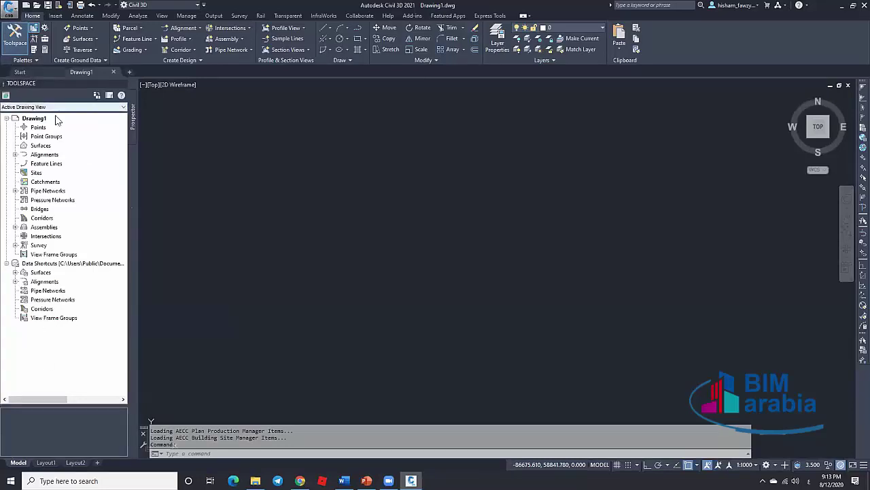
pyautogui.click(45, 29)
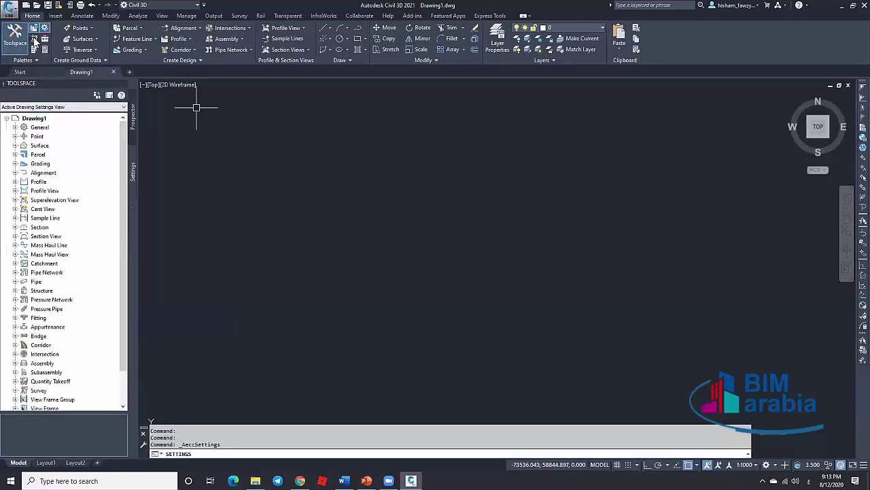
pyautogui.click(34, 39)
pyautogui.click(44, 39)
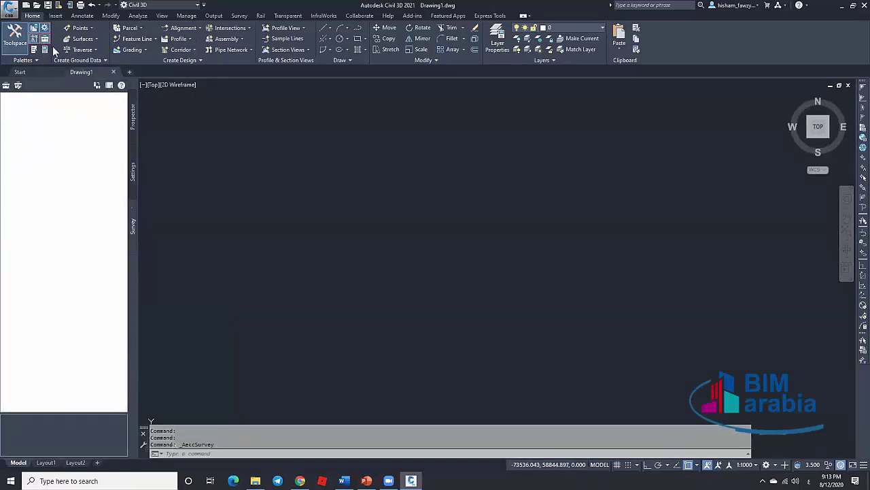
pyautogui.click(134, 126)
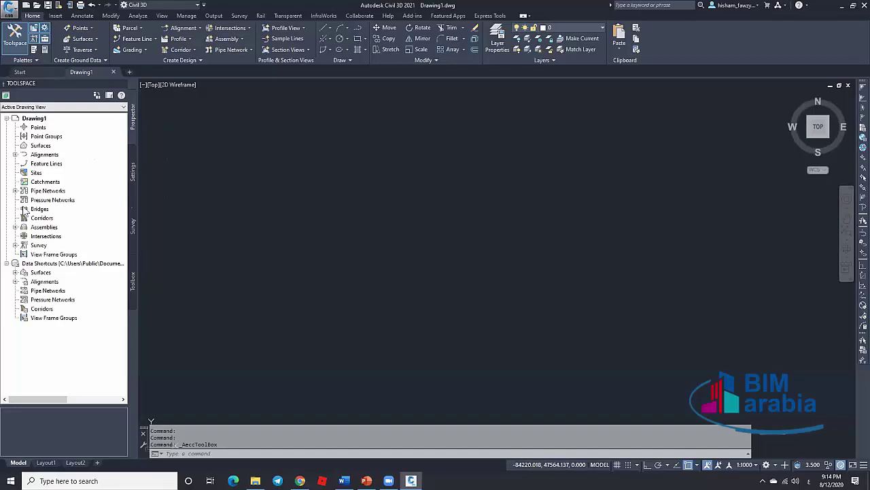
pyautogui.click(54, 219)
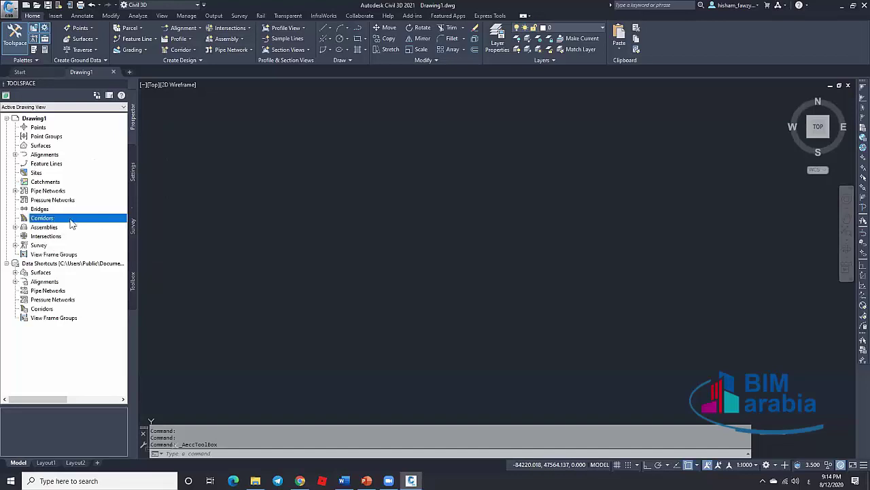
pyautogui.click(51, 237)
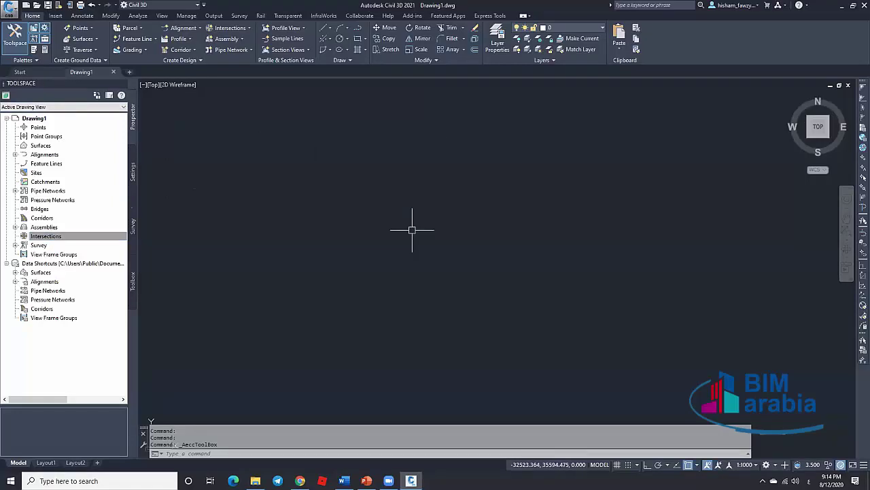
pyautogui.click(15, 155)
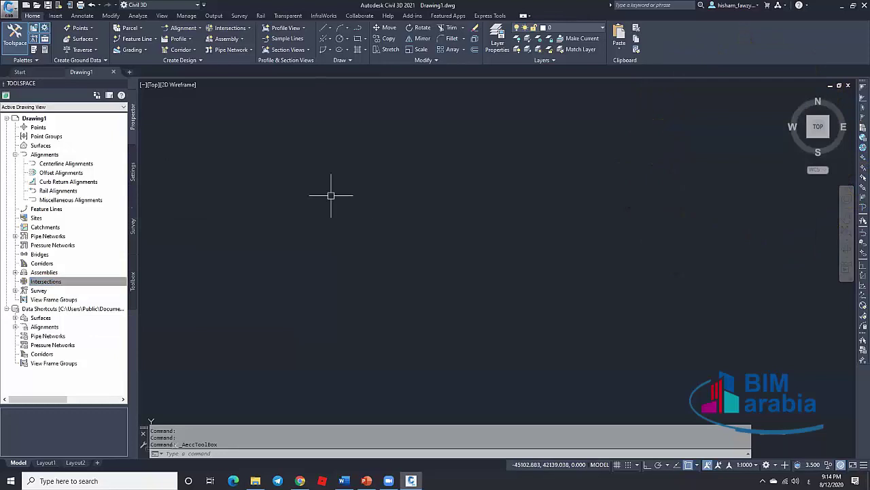
pyautogui.click(15, 155)
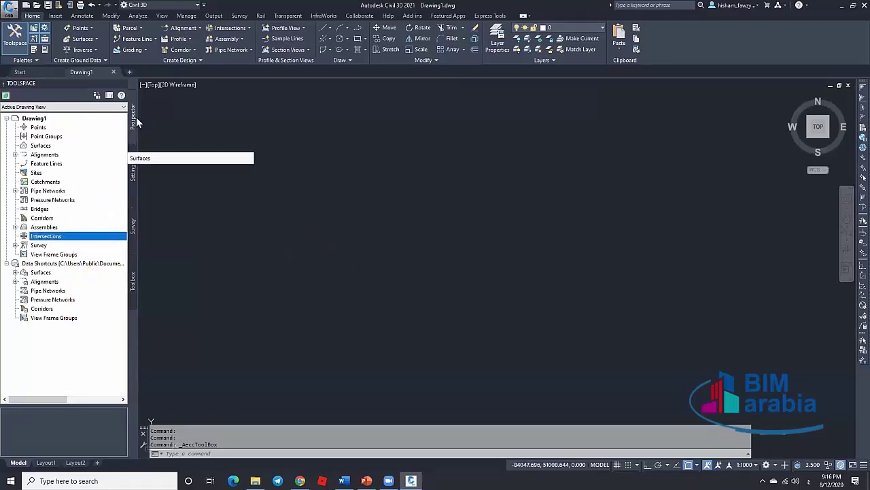
# Step: Review Point Styles, Label Styles and Point File Formats under Settings > Point, then collapse Point
pyautogui.click(133, 179)
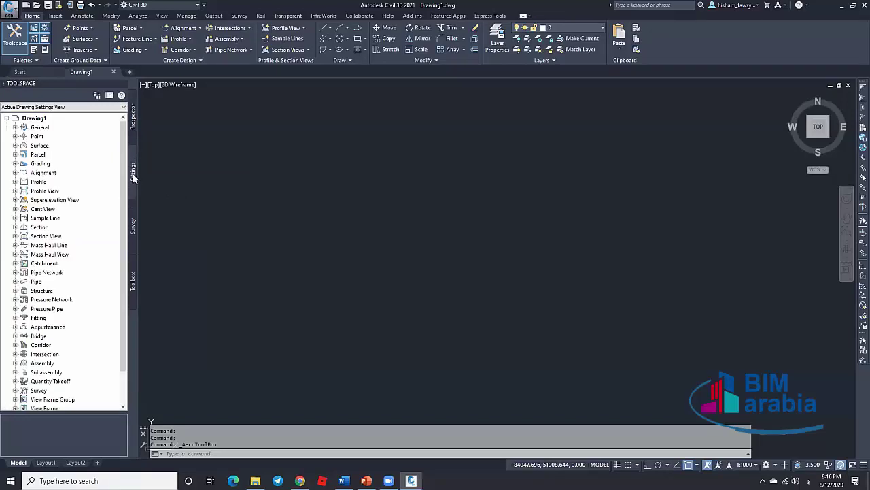
pyautogui.click(132, 119)
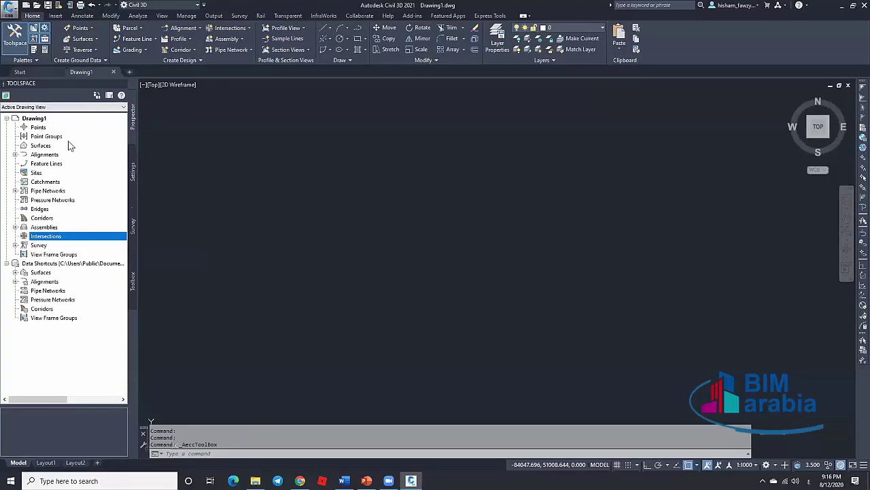
pyautogui.click(133, 172)
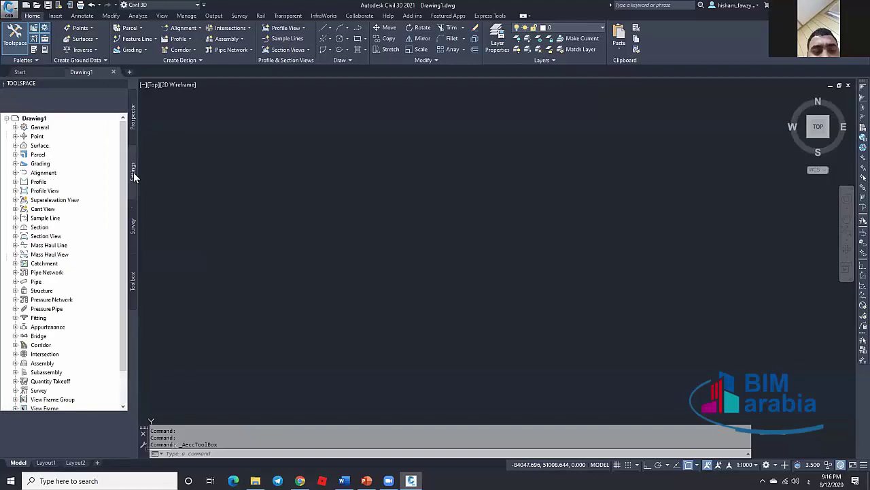
pyautogui.click(15, 137)
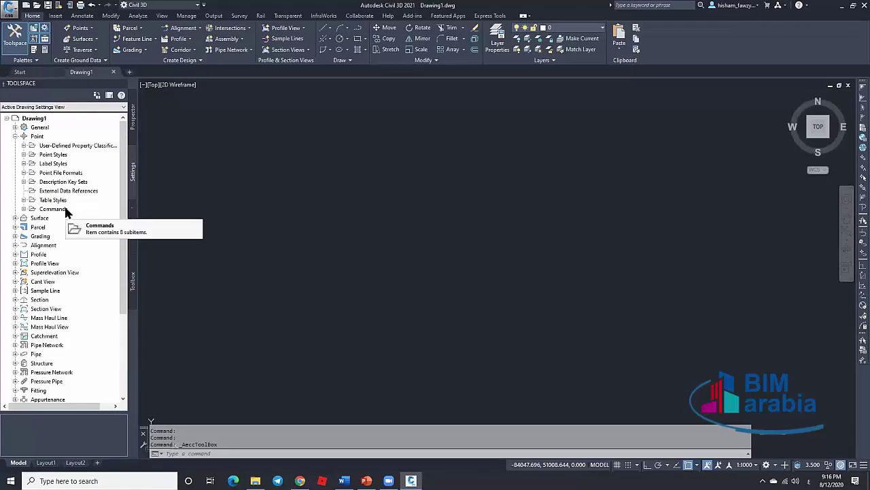
pyautogui.click(48, 155)
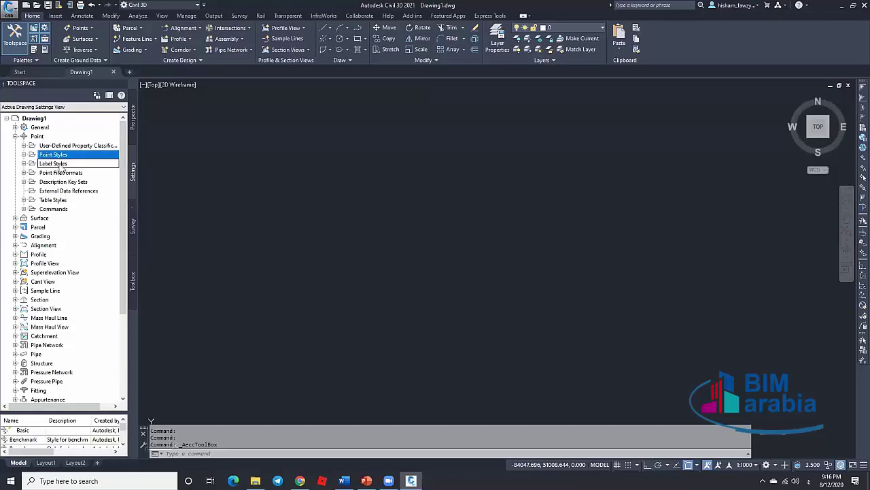
pyautogui.click(59, 164)
pyautogui.click(68, 173)
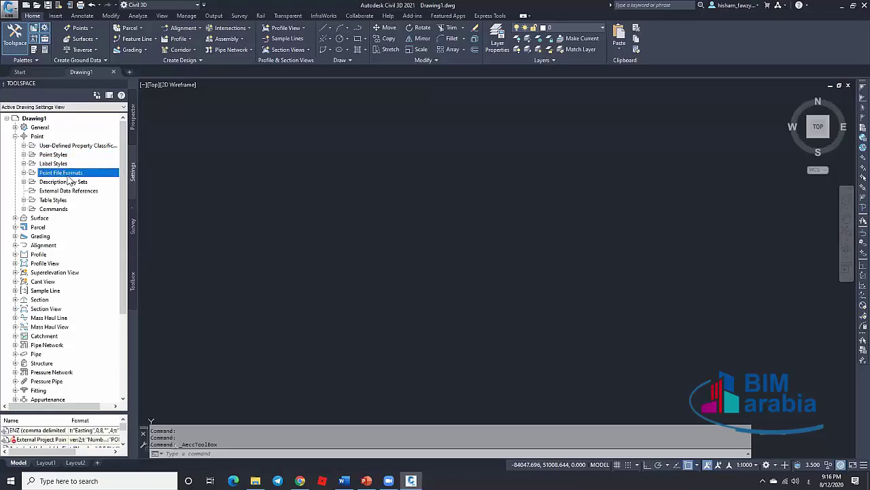
pyautogui.click(131, 129)
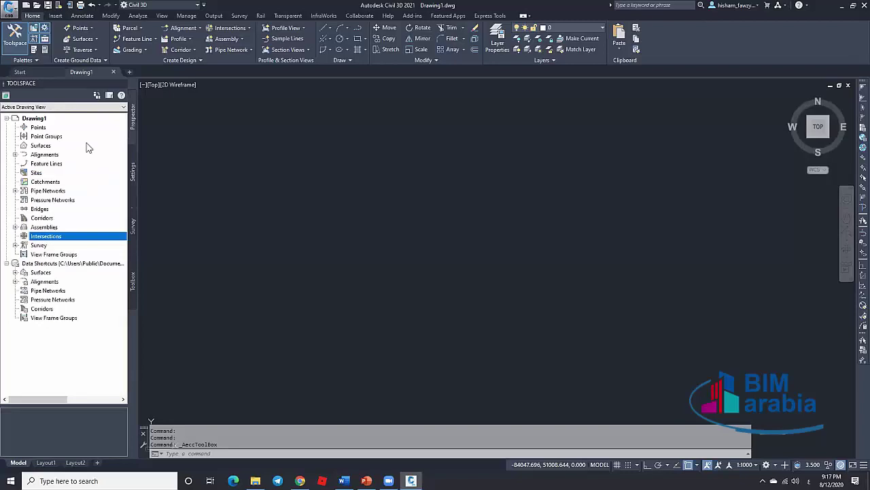
pyautogui.click(133, 171)
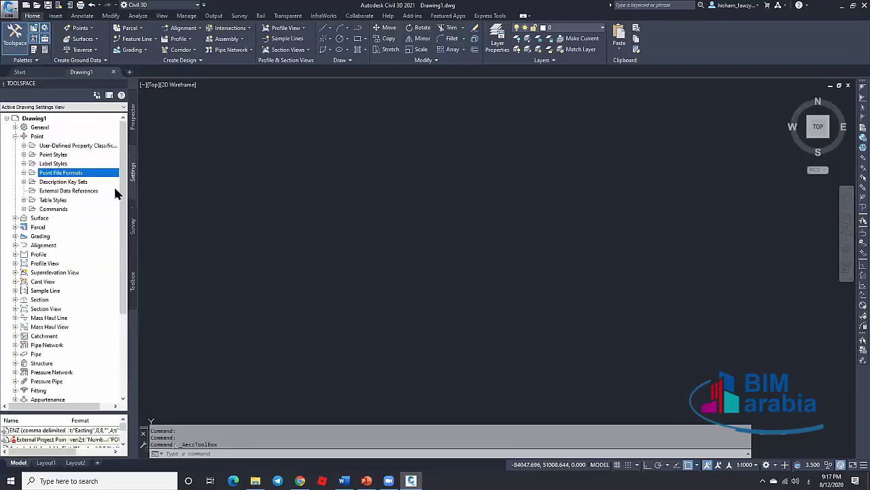
pyautogui.click(15, 136)
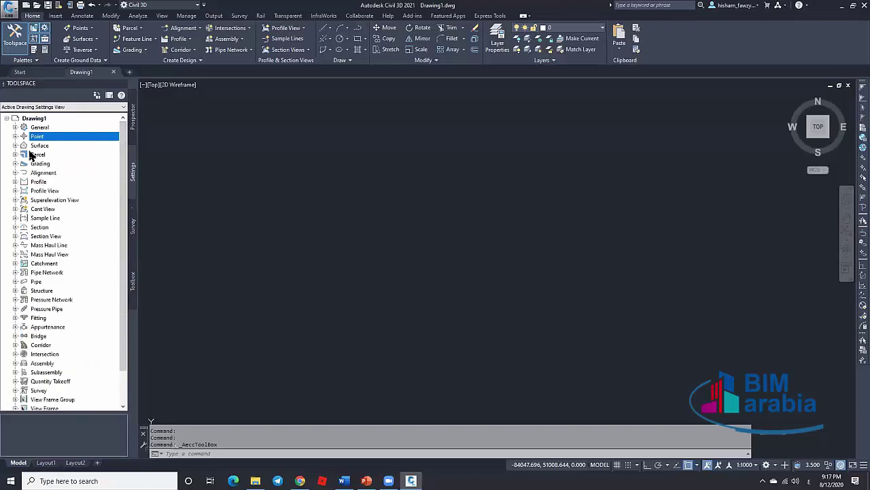
pyautogui.click(133, 136)
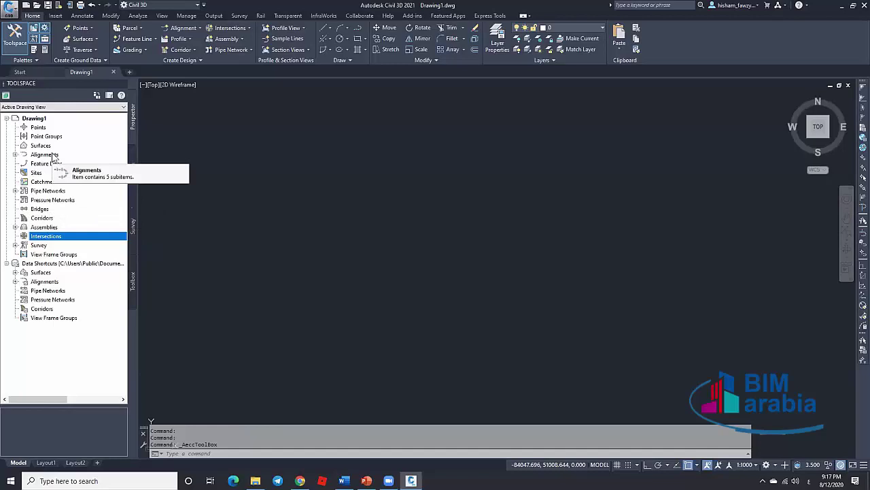
pyautogui.click(54, 156)
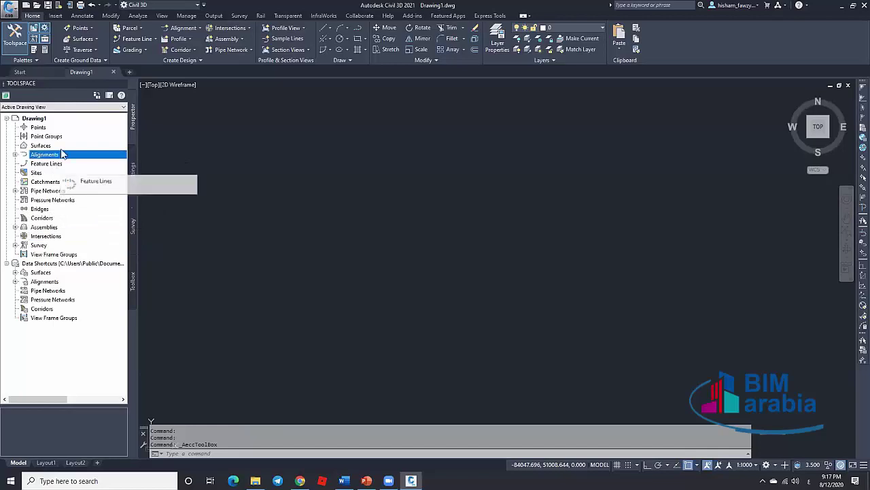
pyautogui.click(133, 171)
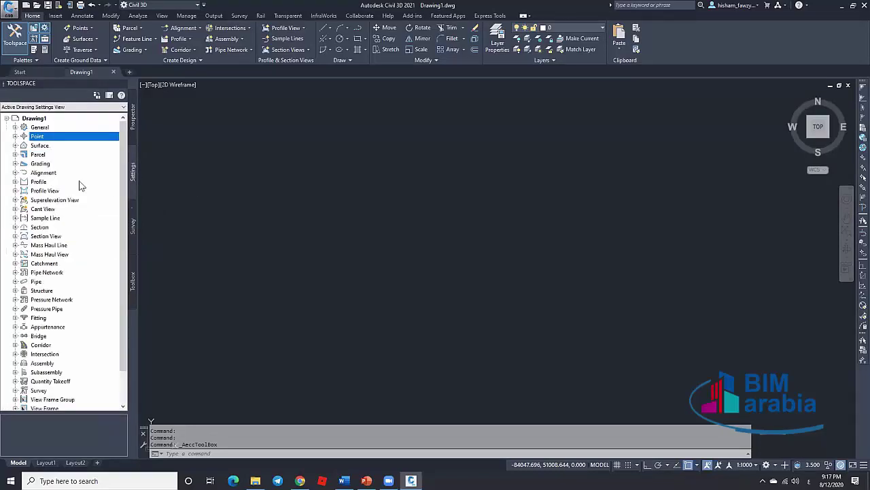
pyautogui.click(42, 183)
pyautogui.click(47, 191)
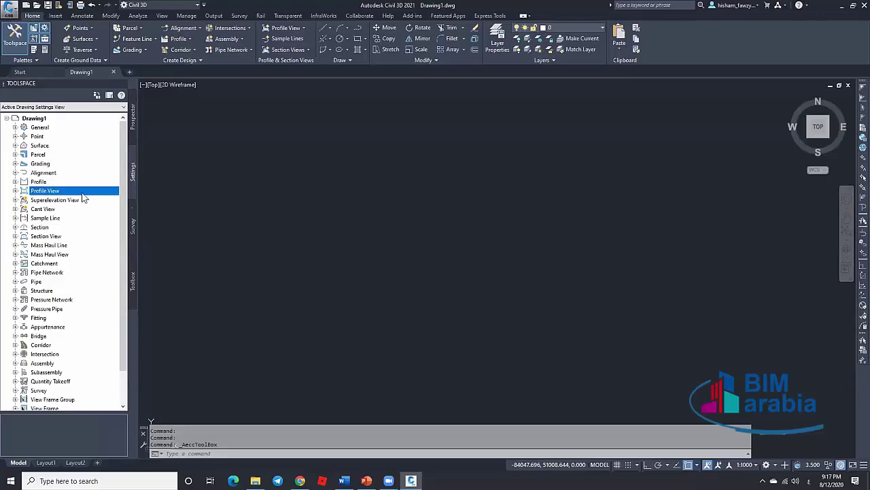
pyautogui.click(63, 201)
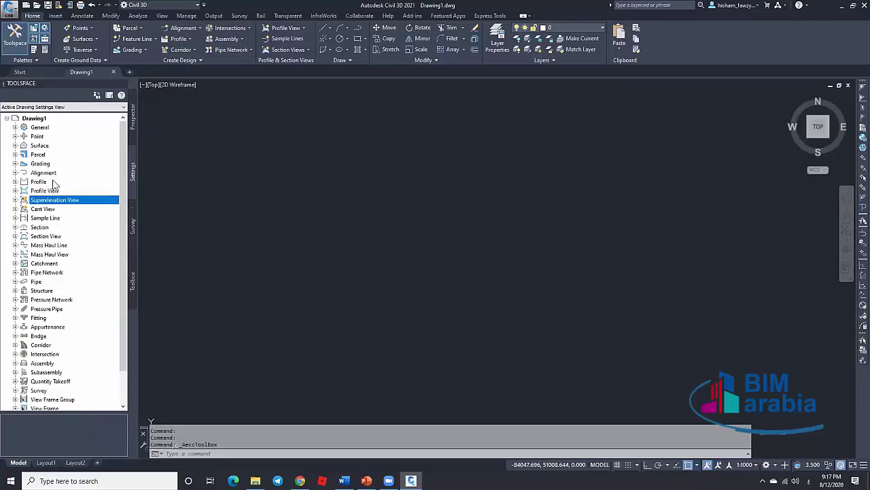
pyautogui.click(45, 182)
pyautogui.click(47, 191)
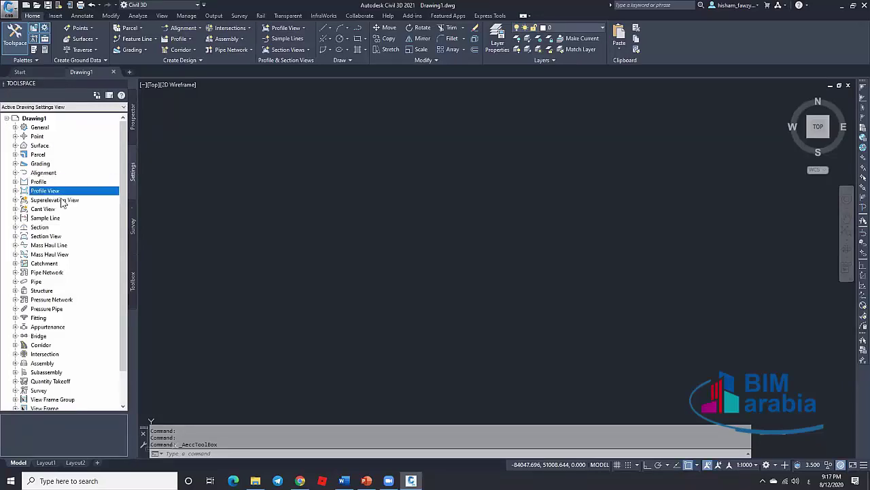
pyautogui.click(63, 200)
pyautogui.click(58, 219)
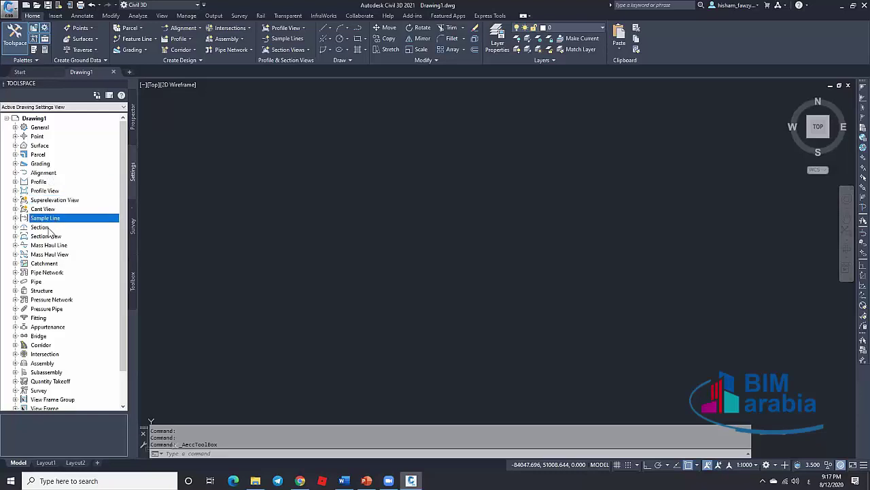
pyautogui.click(59, 227)
pyautogui.click(76, 236)
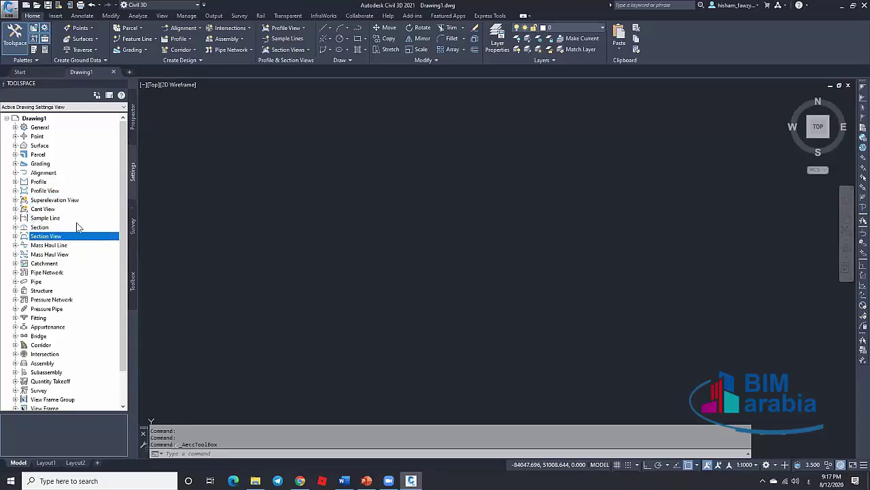
pyautogui.click(133, 123)
pyautogui.click(15, 154)
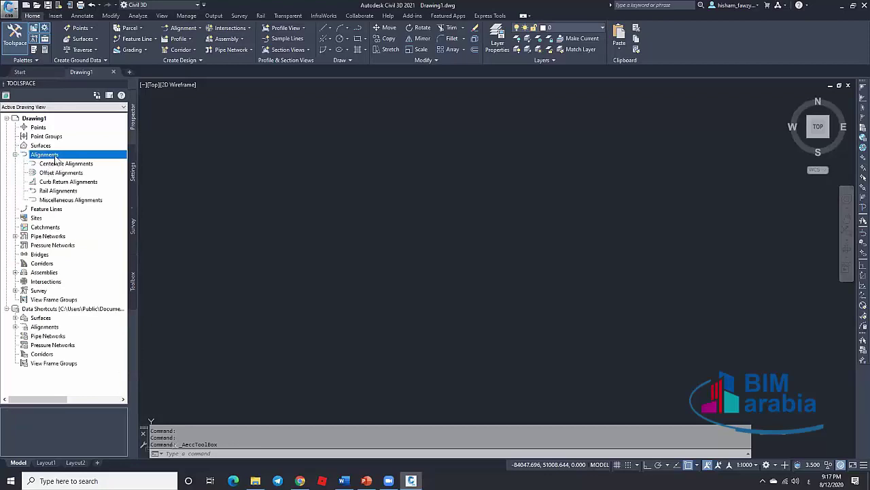
pyautogui.click(133, 163)
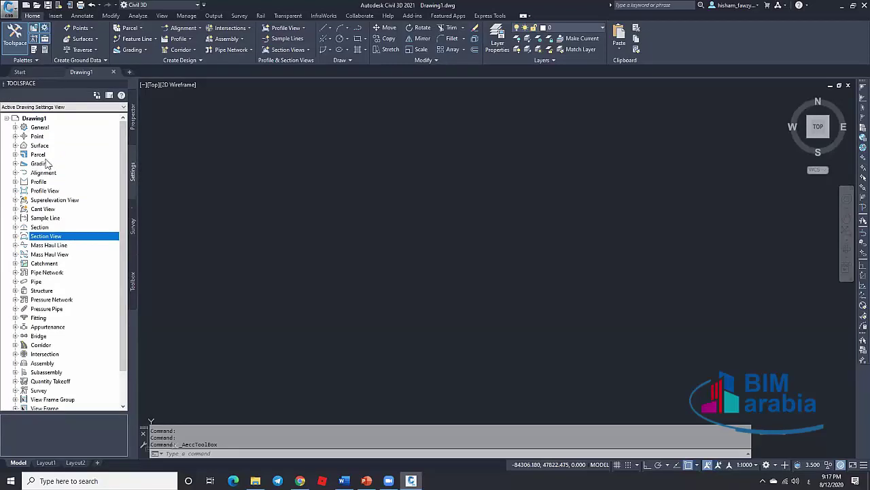
pyautogui.scroll(-2, 55, 174)
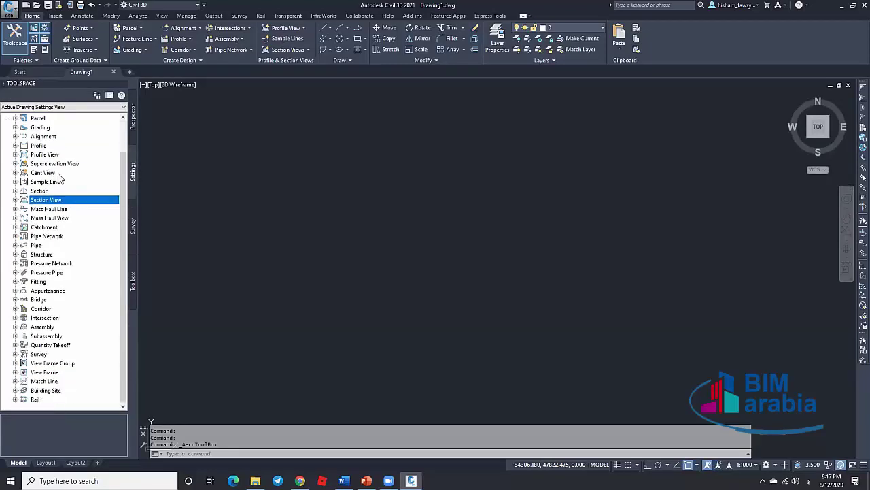
pyautogui.scroll(1, 60, 178)
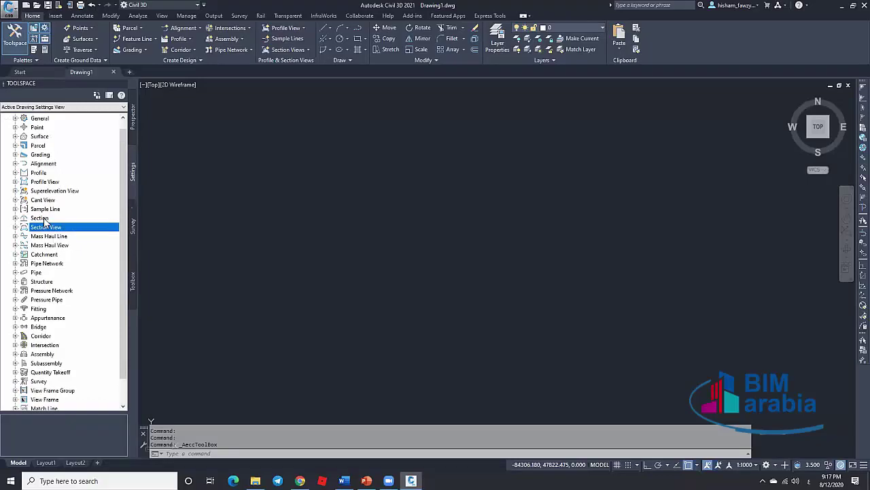
pyautogui.click(16, 181)
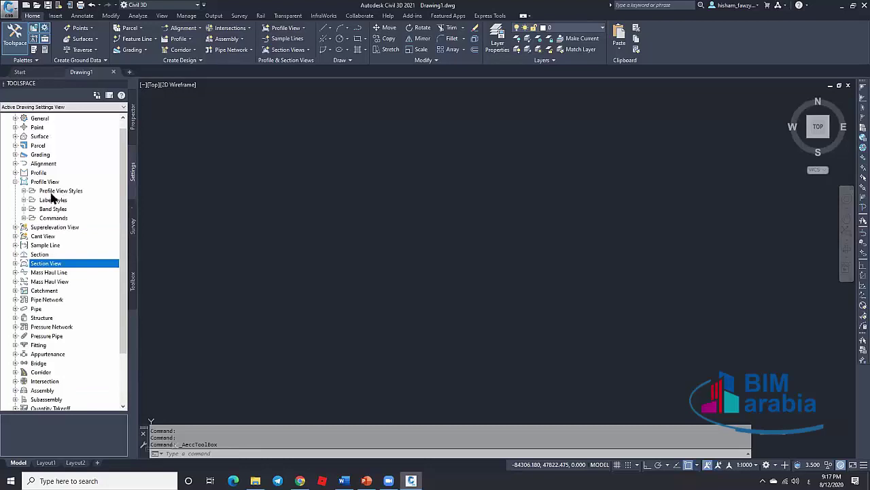
pyautogui.click(59, 191)
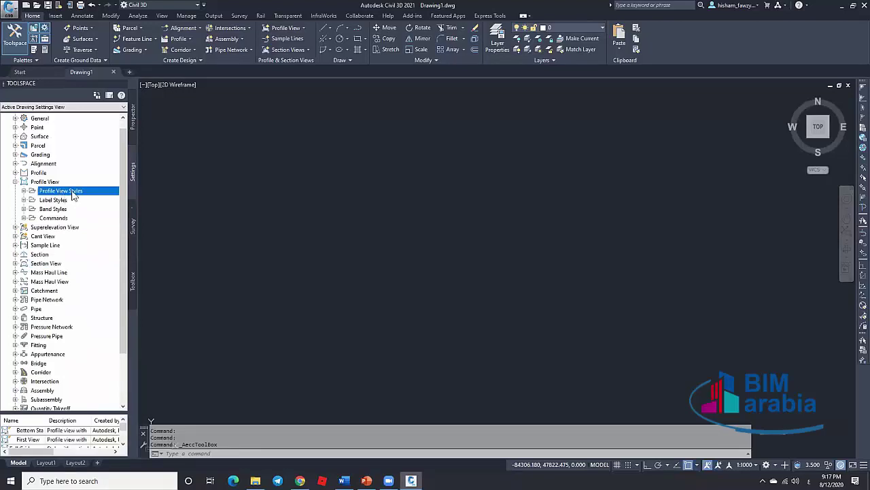
pyautogui.click(72, 200)
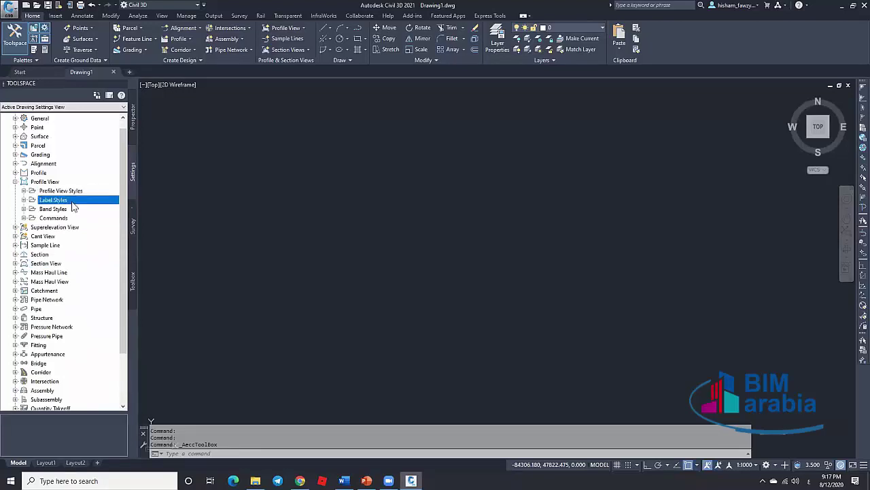
pyautogui.click(73, 211)
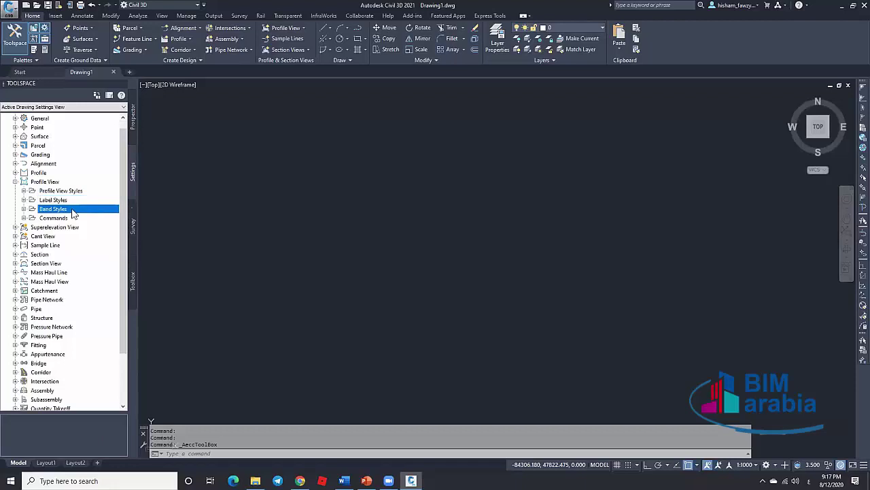
pyautogui.click(24, 209)
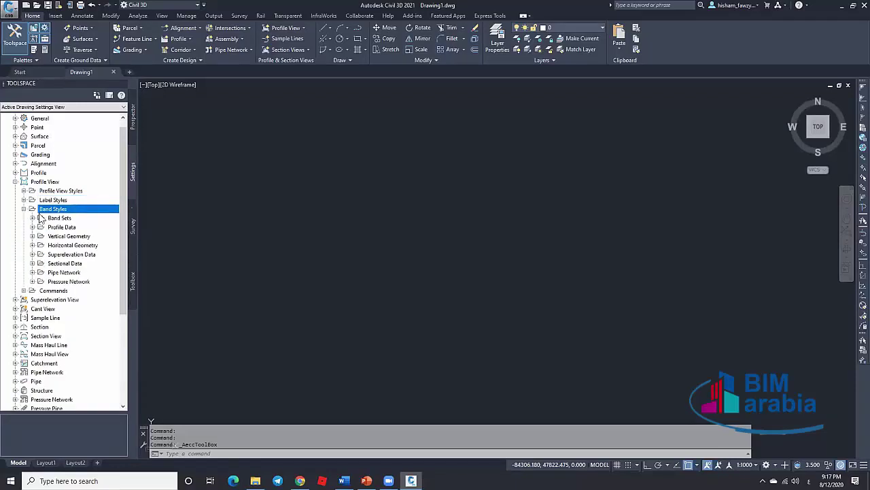
pyautogui.click(24, 208)
pyautogui.click(15, 181)
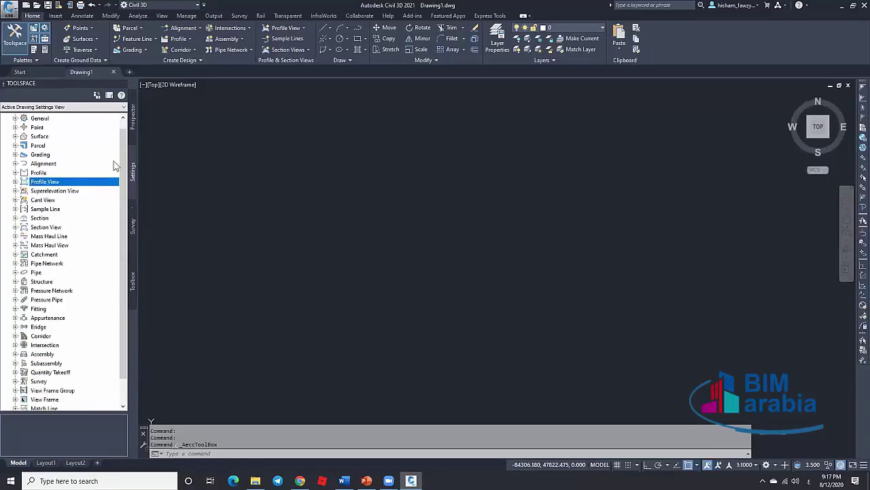
# Step: Show the Survey tree with Survey, Equipment and Figure Prefix Databases and Linework Code Sets
pyautogui.click(134, 224)
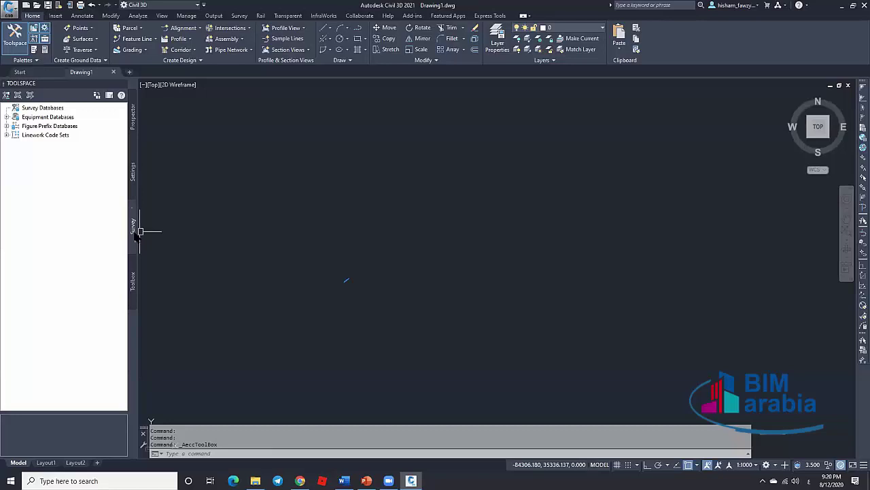
# Step: In the Toolbox, preview Reports Manager, expand Miscellaneous Utilities and read the Reports and Export KML descriptions
pyautogui.click(134, 291)
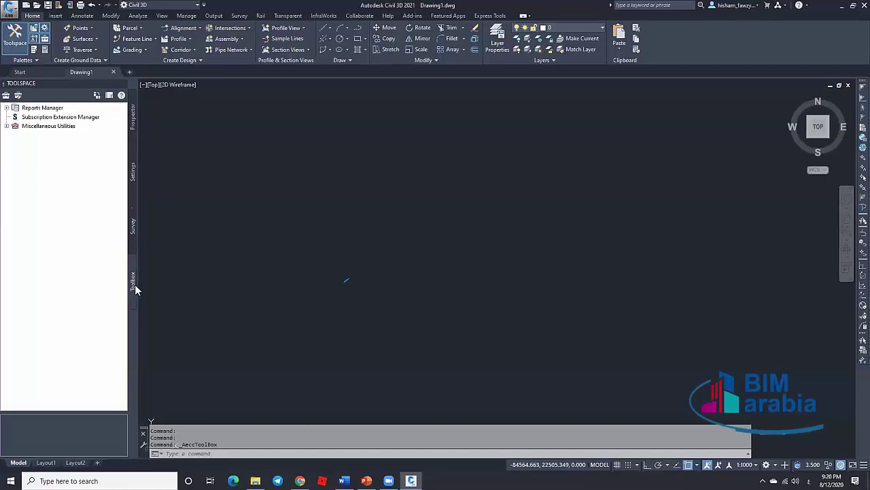
pyautogui.click(45, 109)
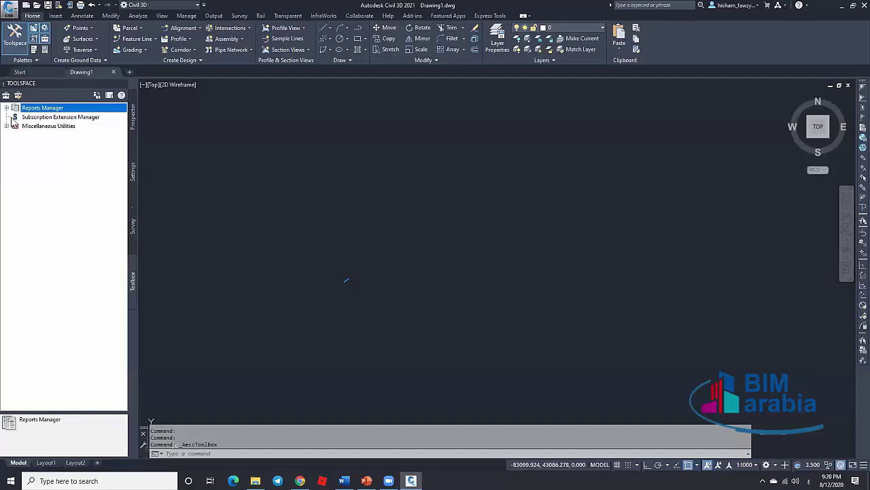
pyautogui.click(7, 127)
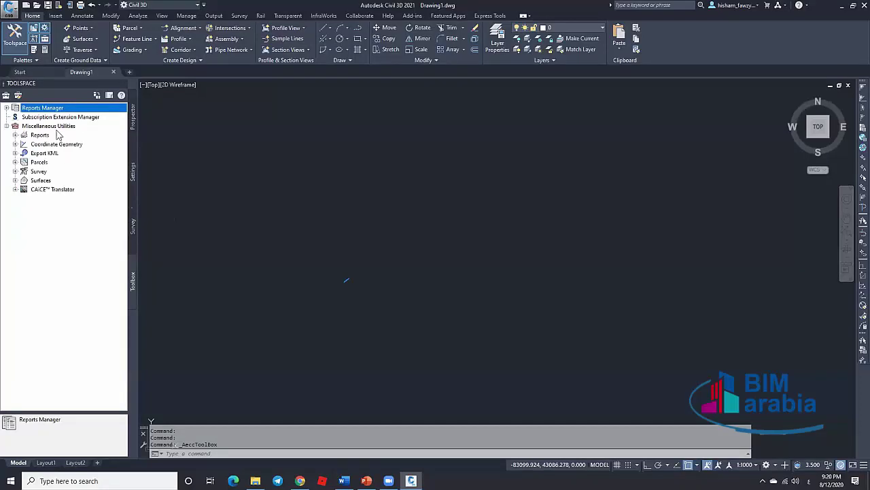
pyautogui.click(39, 135)
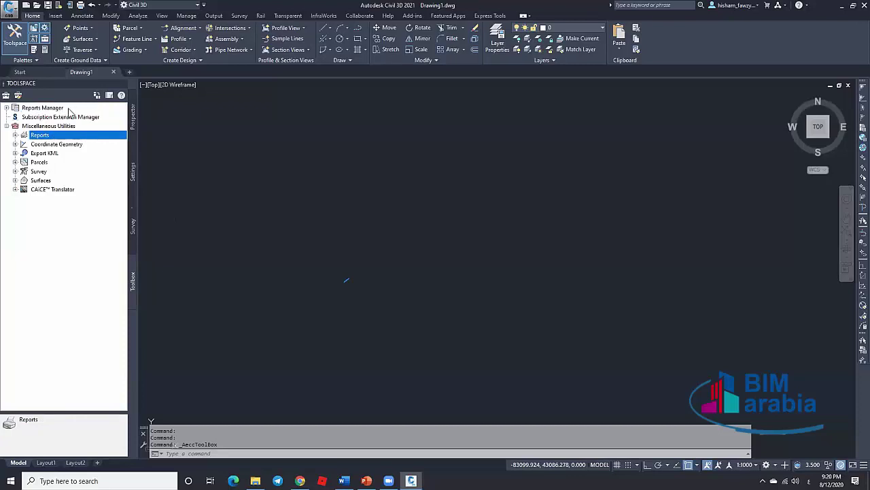
pyautogui.click(58, 154)
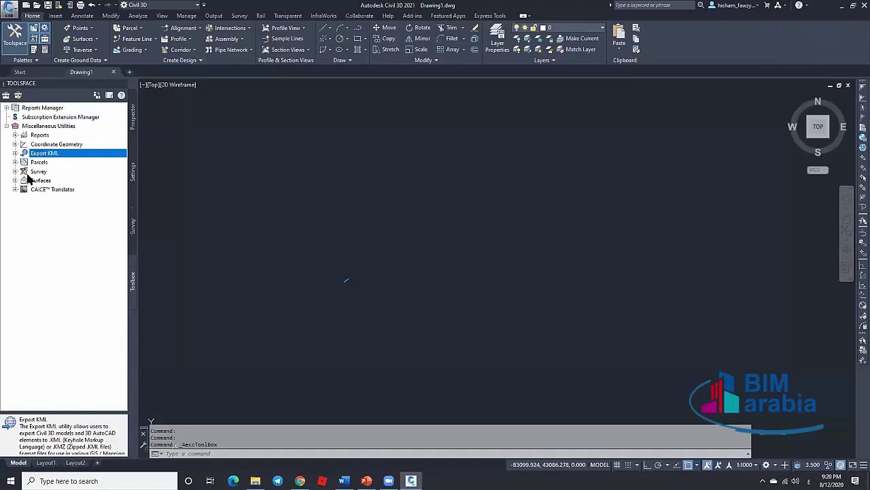
# Step: Collapse Miscellaneous Utilities in the Toolbox tree
pyautogui.click(6, 127)
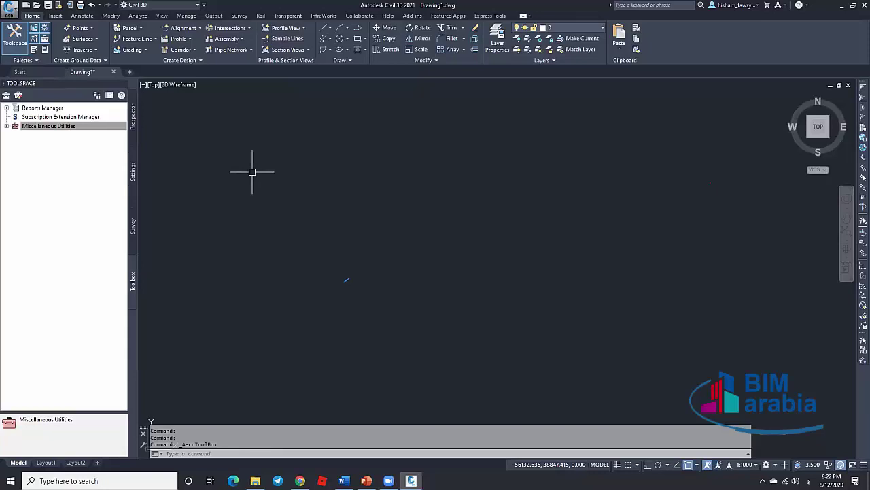
# Step: Return to the Prospector tree and collapse the Alignments node
pyautogui.click(133, 117)
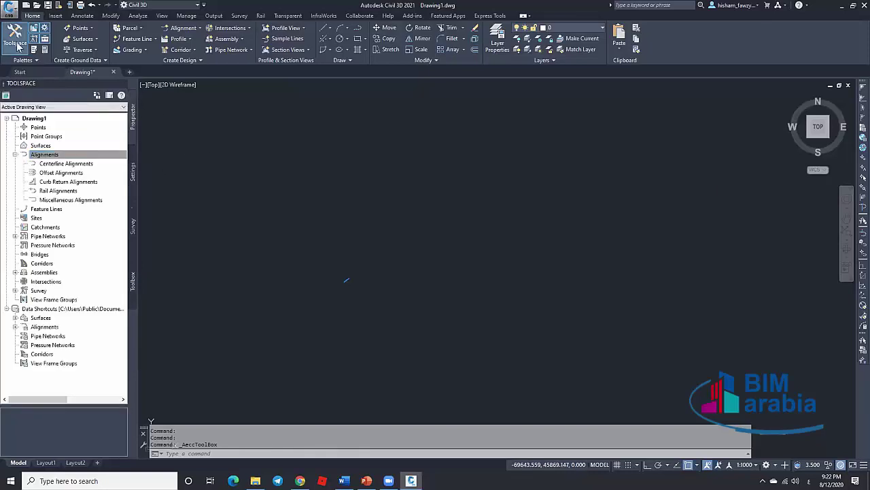
pyautogui.click(15, 154)
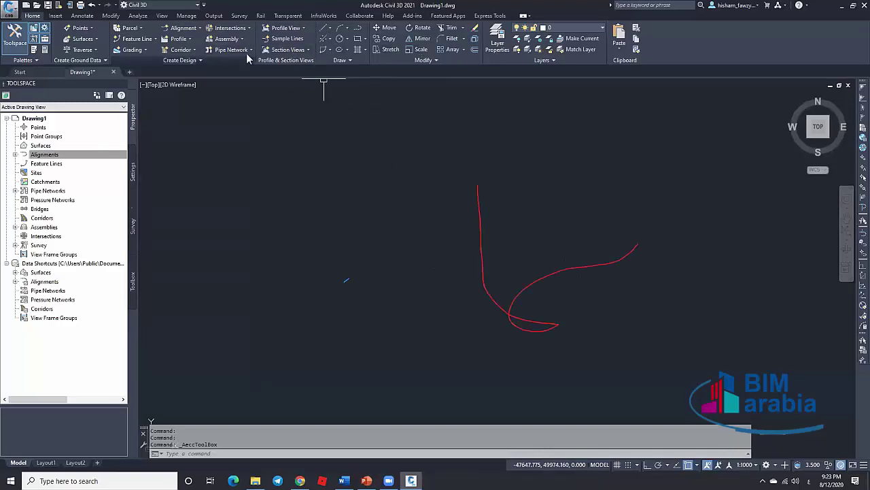
# Step: Tour the Analyze, Output, InfraWorks, Collaborate, Express Tools, View and Manage ribbon tabs, ending on Home
pyautogui.click(139, 15)
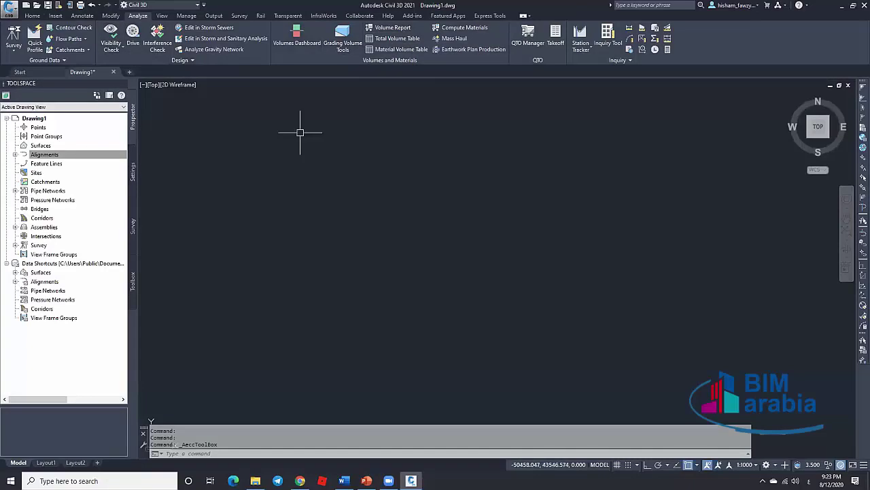
pyautogui.click(214, 16)
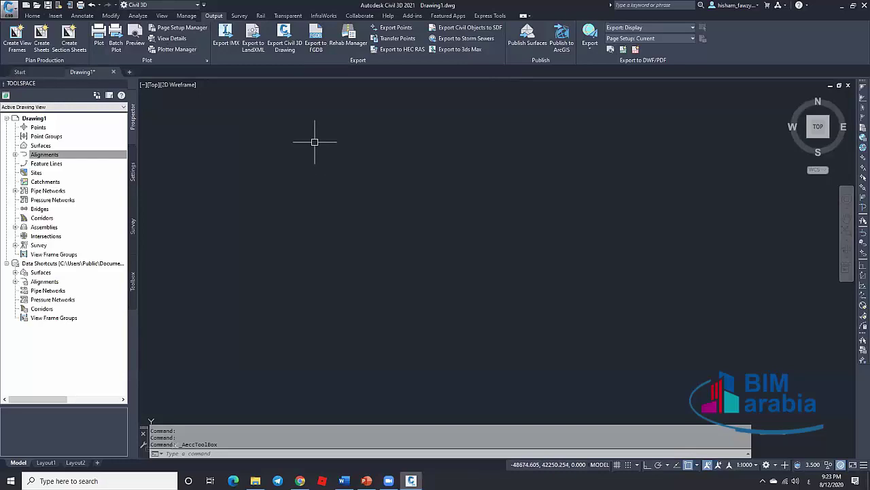
pyautogui.click(323, 16)
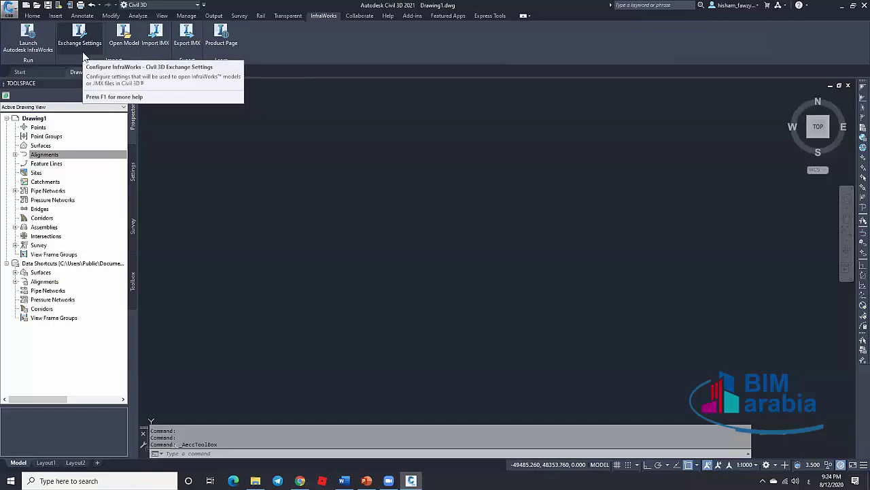
pyautogui.click(359, 18)
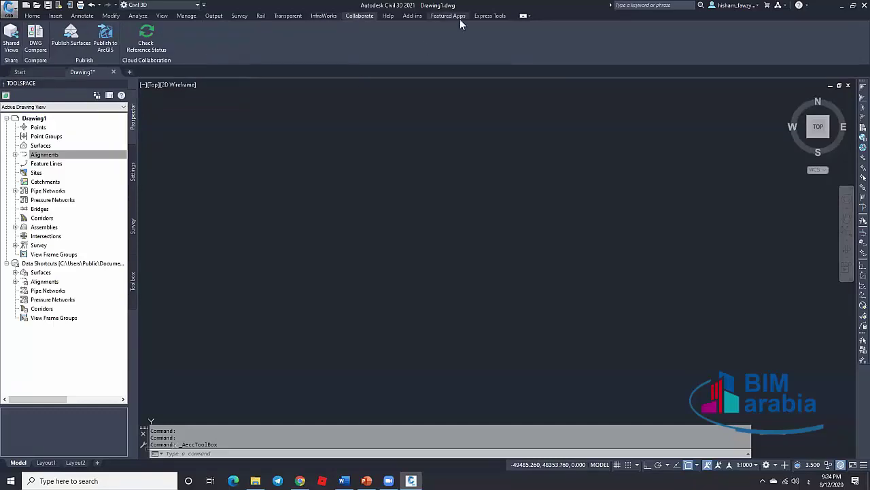
pyautogui.click(490, 17)
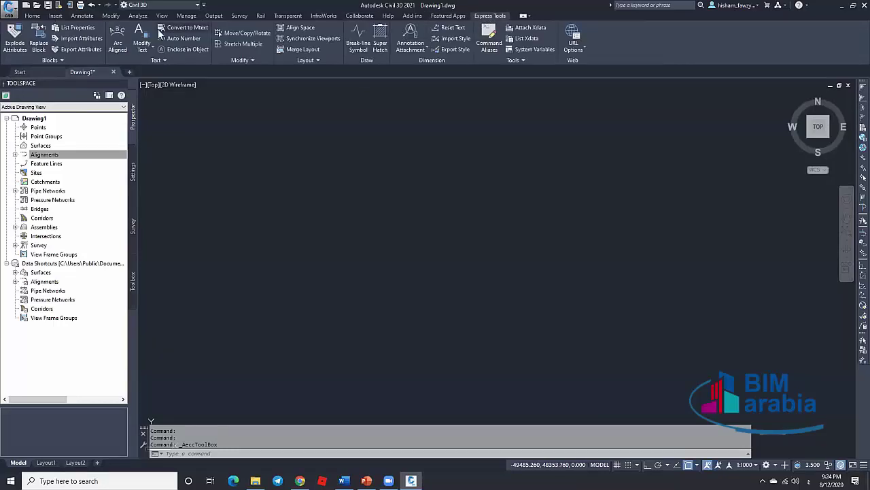
pyautogui.click(161, 15)
pyautogui.click(188, 16)
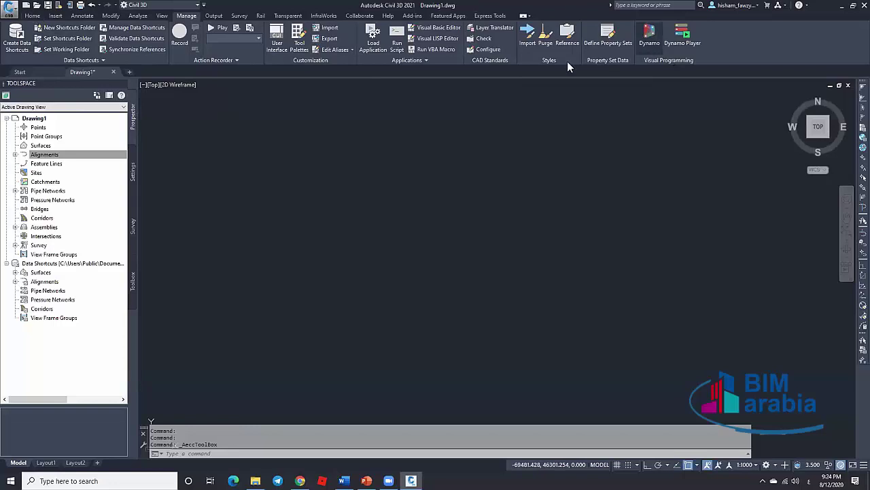
pyautogui.click(33, 16)
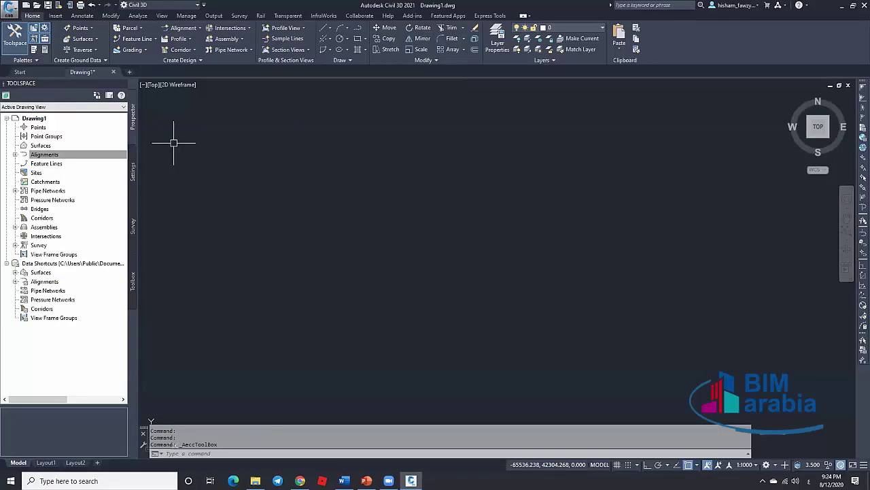
# Step: Draw a 10-unit horizontal line with the L command and Ortho on
pyautogui.write('a')
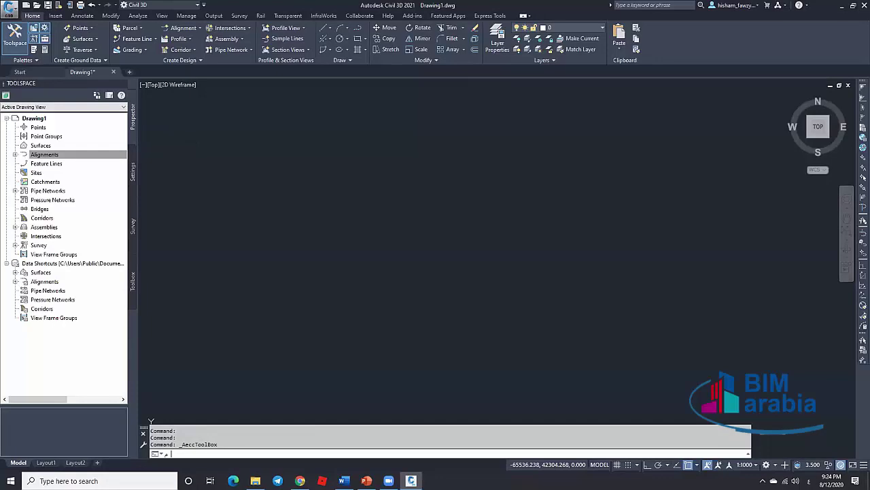
pyautogui.press('Return')
pyautogui.press('Escape')
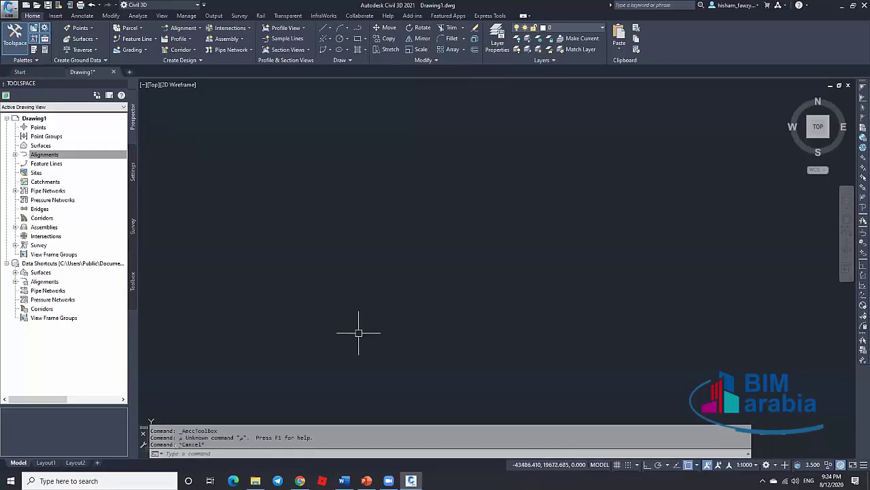
pyautogui.write('l')
pyautogui.press('Return')
pyautogui.click(309, 149)
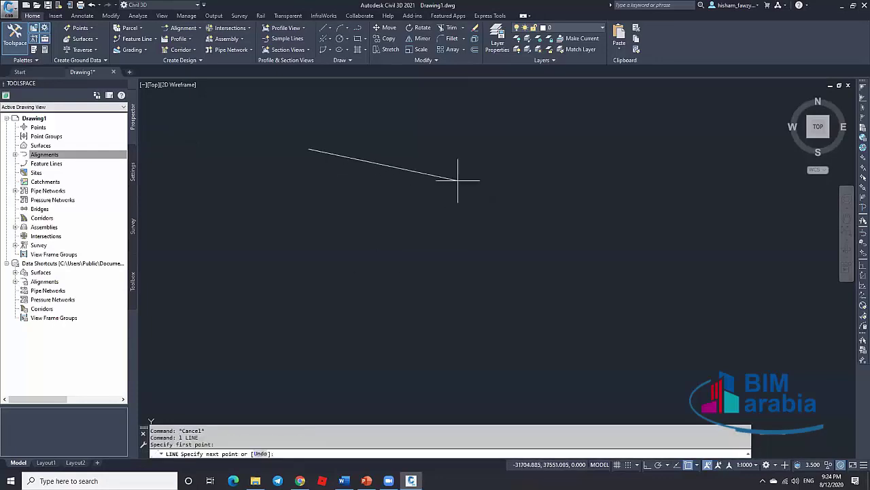
pyautogui.press('F8')
pyautogui.write('1')
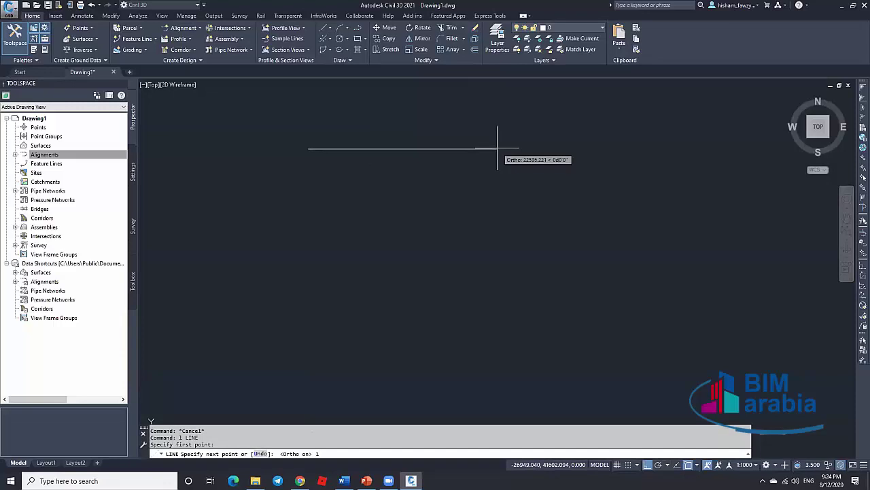
pyautogui.write('0')
pyautogui.press('Return')
pyautogui.press('Escape')
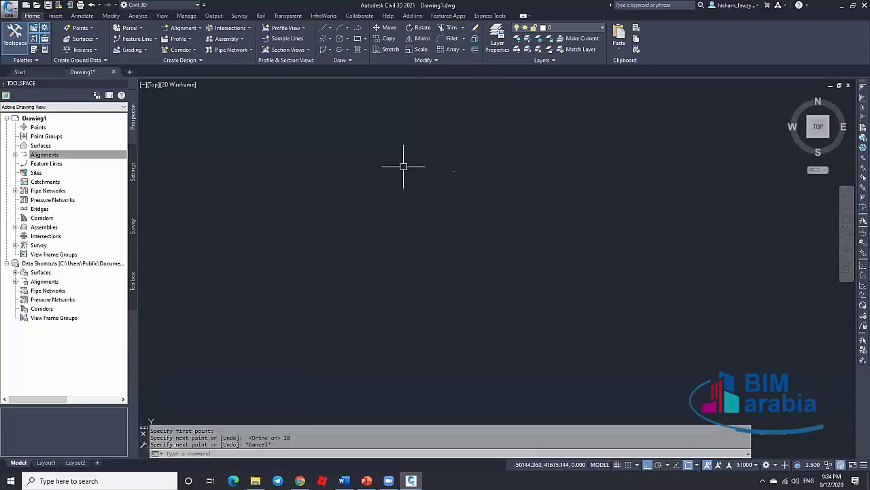
# Step: Centre the view on the new line and select it, then deselect
pyautogui.scroll(3, 404, 138)
pyautogui.moveTo(342, 190); pyautogui.dragTo(459, 201, button='middle')
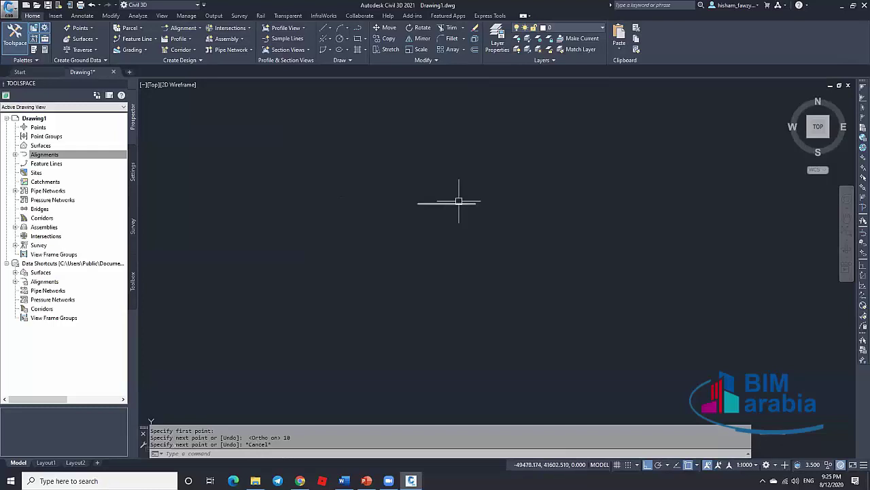
pyautogui.click(459, 202)
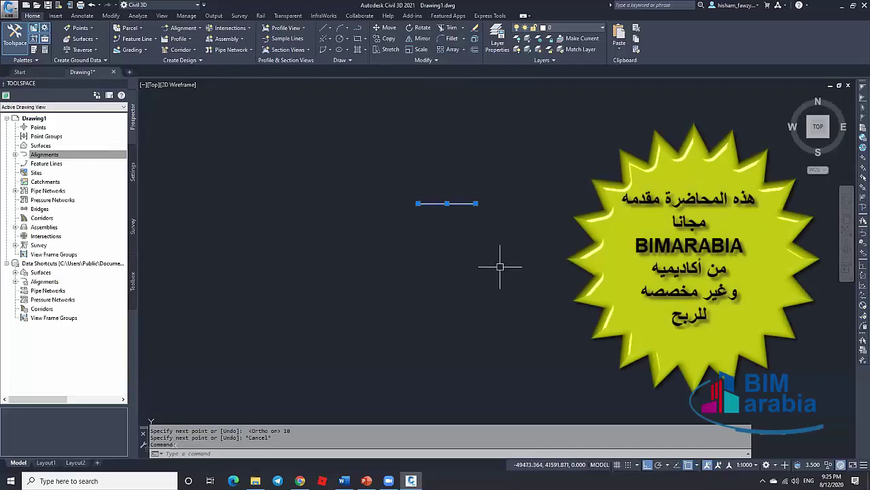
pyautogui.press('Escape')
# Step: Create a 10 m feature line at elevation 0 with default grade below the first line
pyautogui.click(146, 38)
pyautogui.click(192, 52)
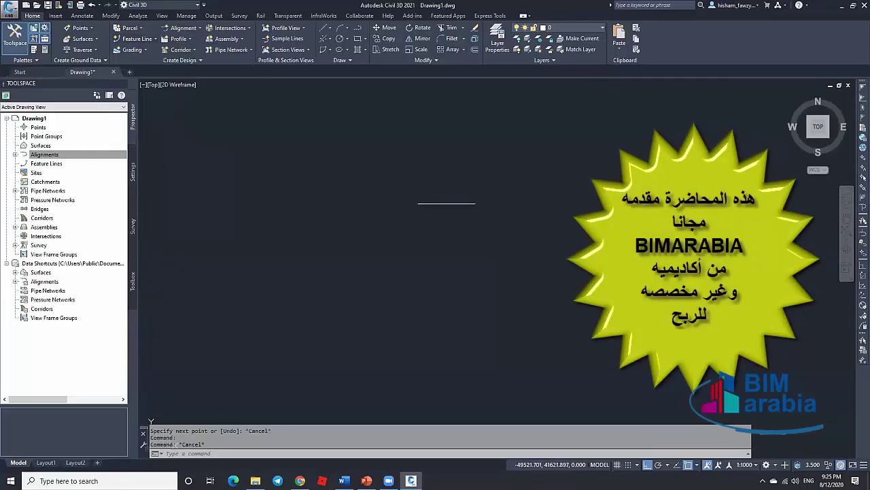
pyautogui.click(554, 431)
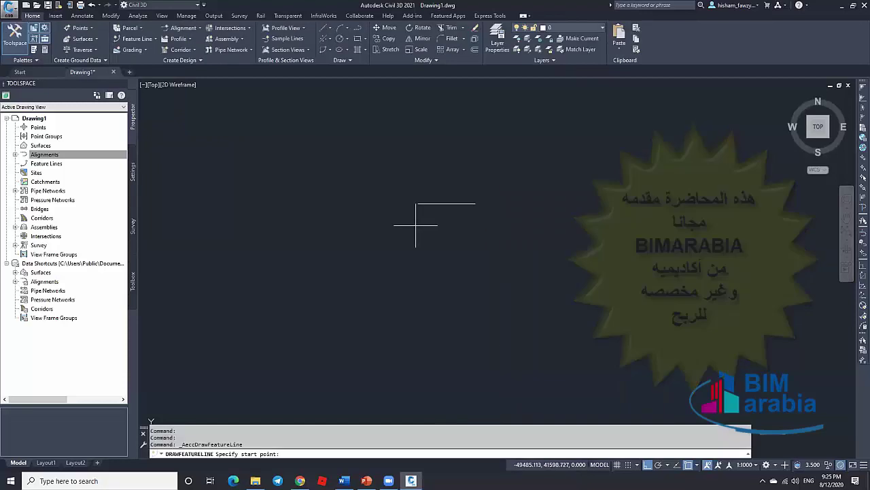
pyautogui.click(408, 243)
pyautogui.press('Return')
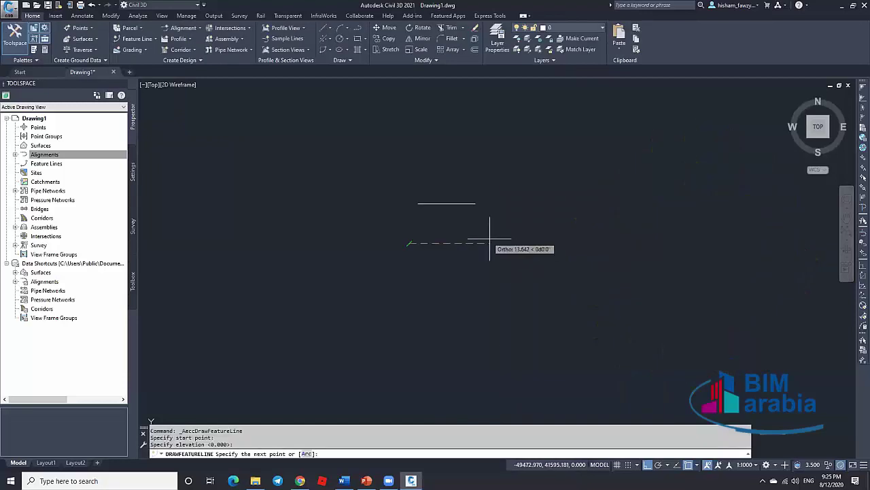
pyautogui.write('10')
pyautogui.press('Return')
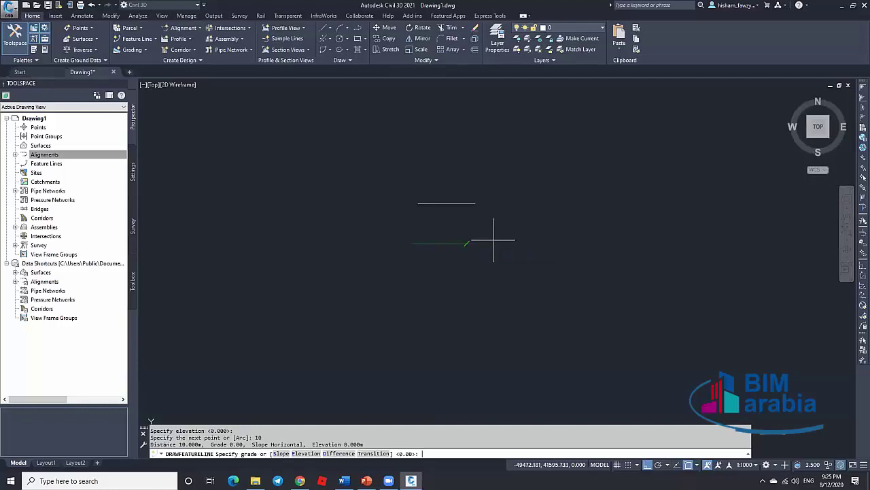
pyautogui.press('Return')
pyautogui.press('Escape')
pyautogui.press('Escape')
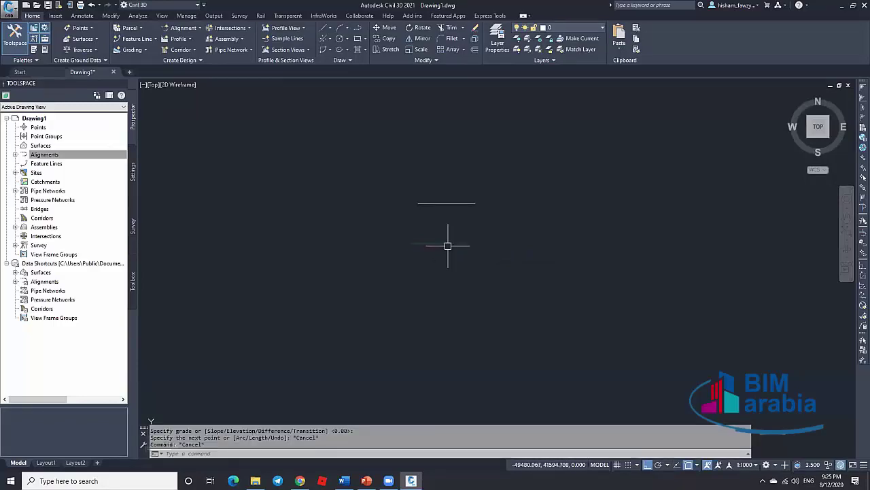
pyautogui.click(448, 243)
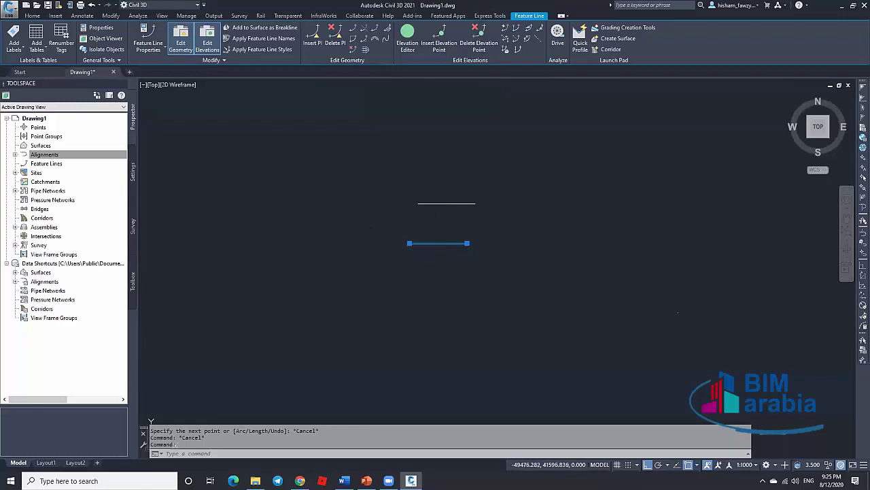
pyautogui.press('Escape')
# Step: List the new feature line under Prospector's Sites > Site 1 > Feature Lines
pyautogui.click(65, 164)
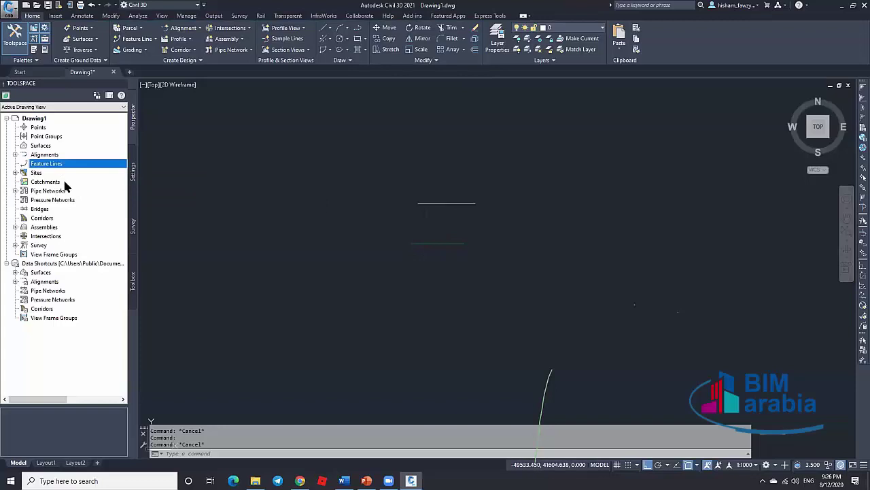
pyautogui.click(15, 173)
pyautogui.click(24, 182)
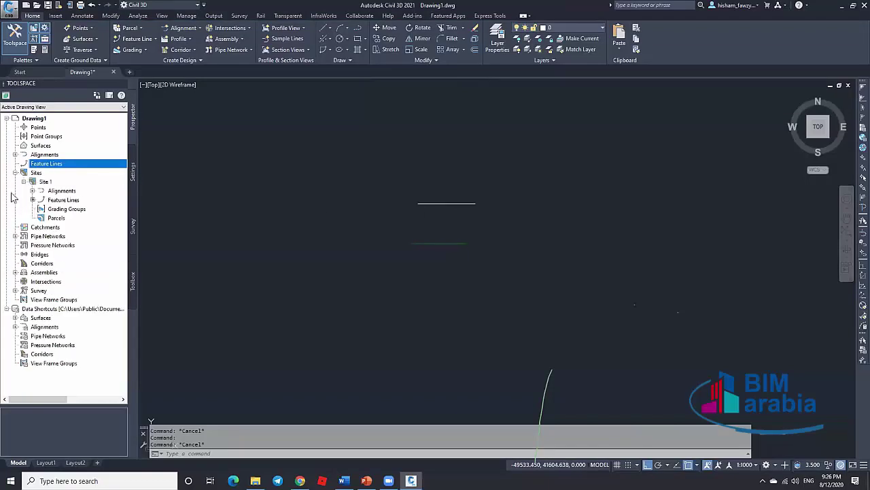
pyautogui.click(63, 200)
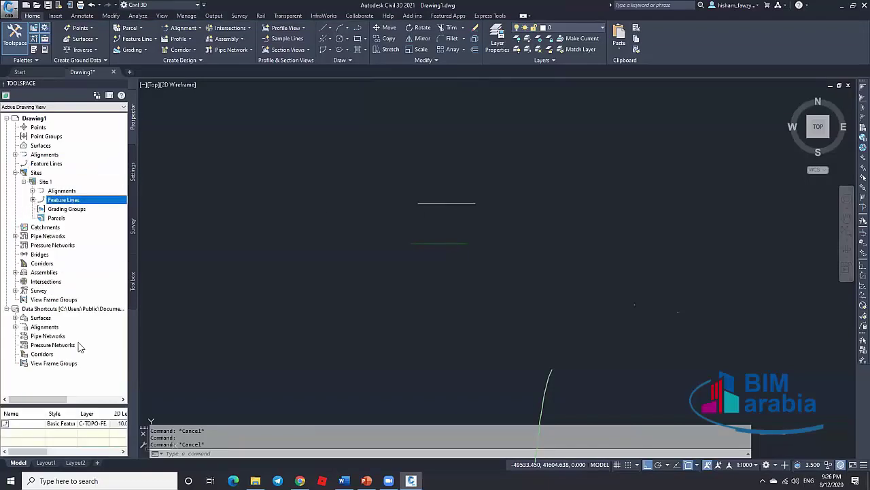
pyautogui.moveTo(73, 404); pyautogui.dragTo(73, 338)
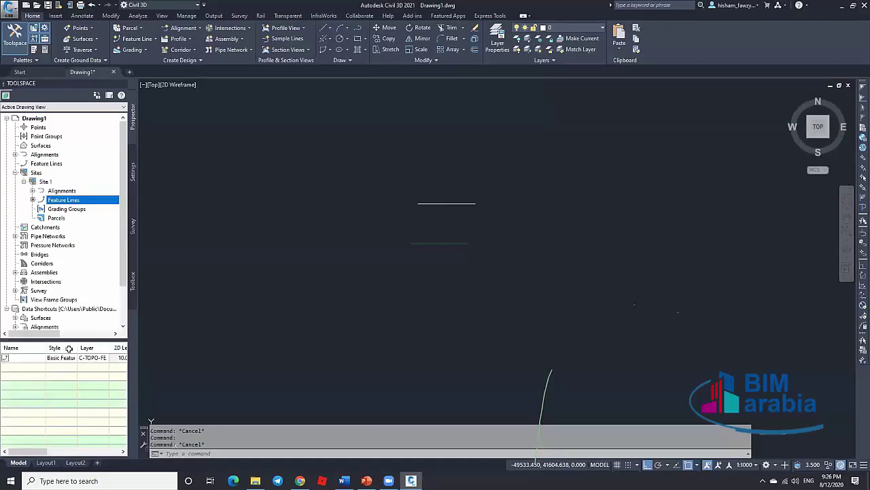
pyautogui.click(33, 358)
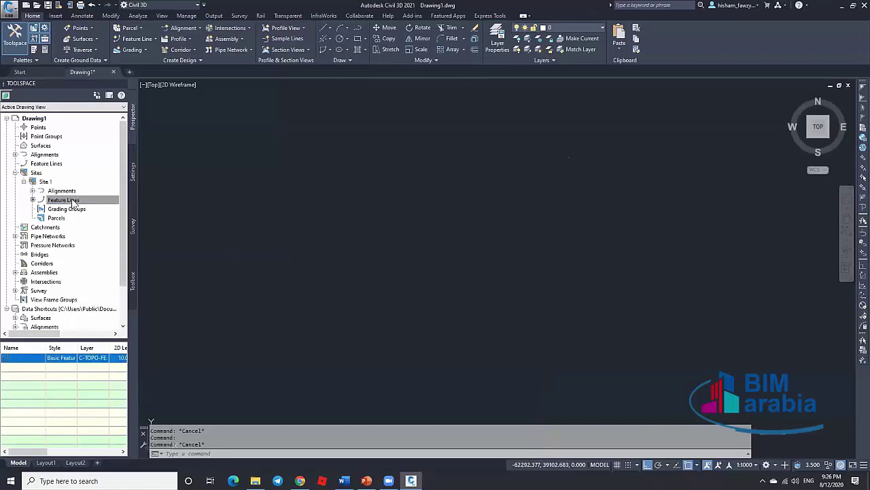
# Step: Zoom the drawing to the feature line from its right-click menu, then clear the selection
pyautogui.rightClick(38, 359)
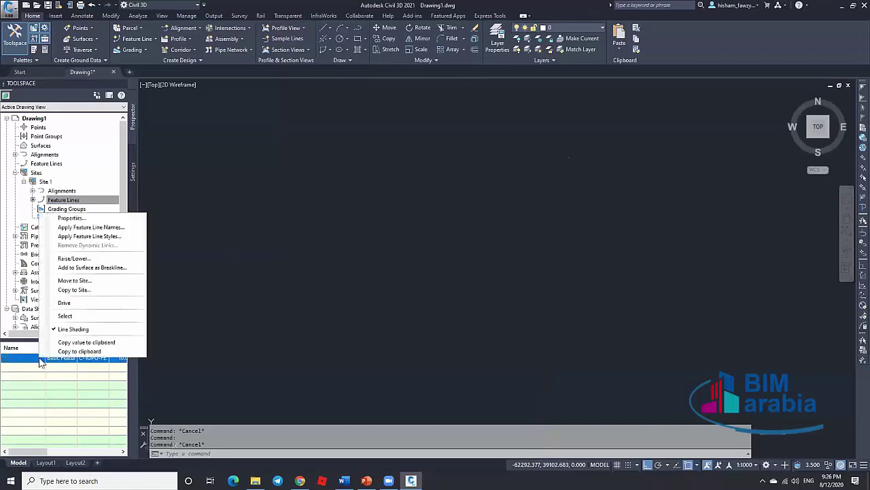
pyautogui.click(103, 317)
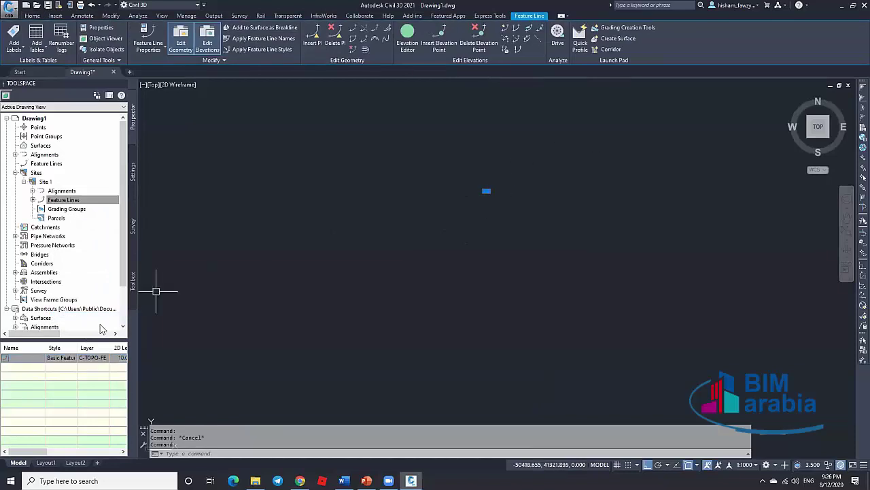
pyautogui.rightClick(38, 361)
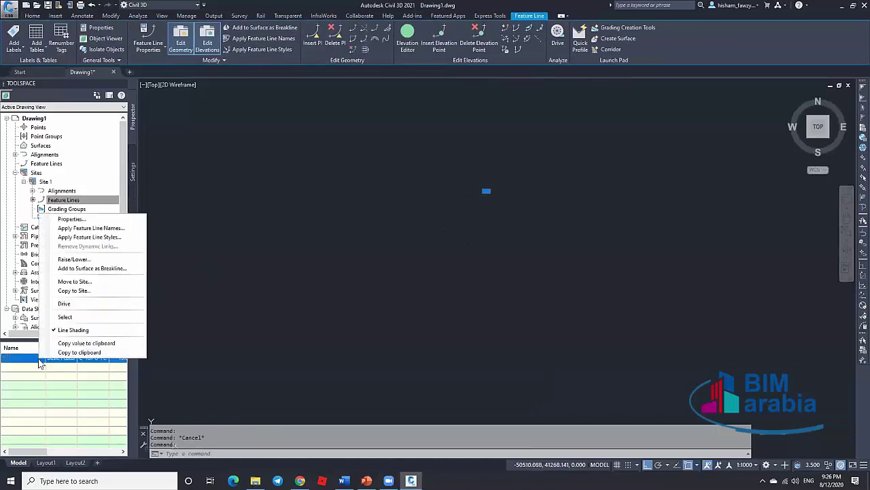
pyautogui.rightClick(102, 204)
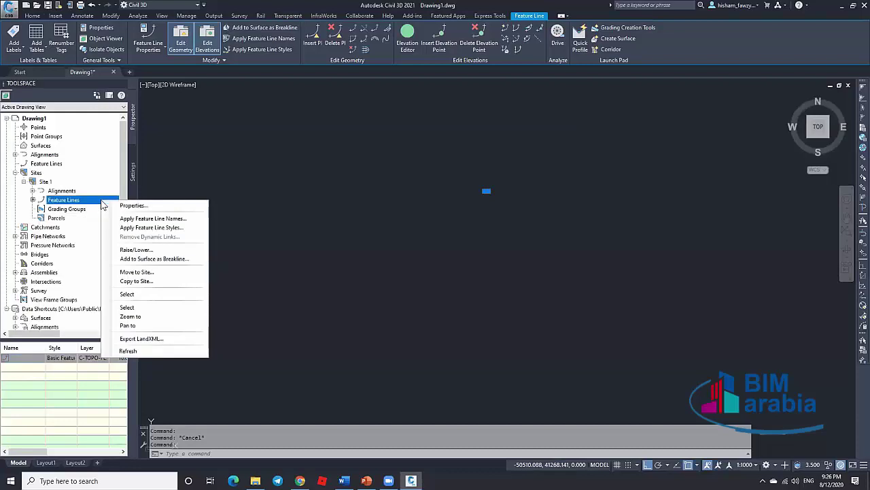
pyautogui.click(132, 316)
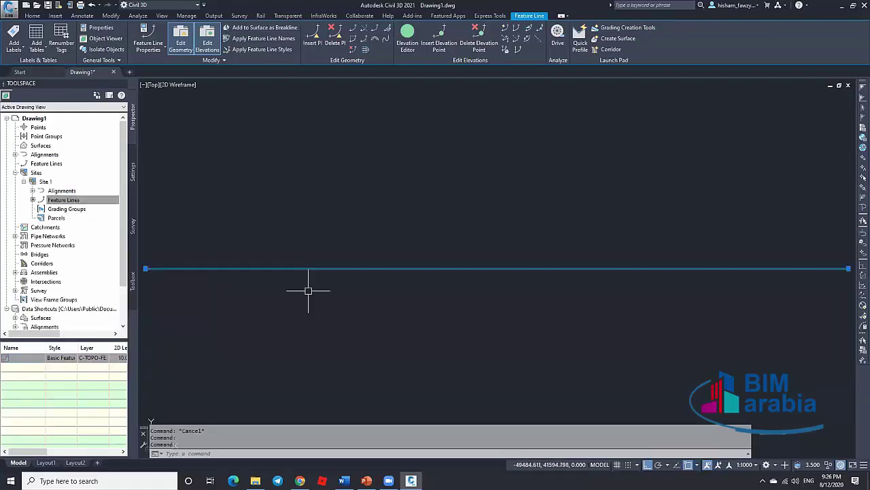
pyautogui.scroll(-3, 385, 200)
pyautogui.press('Escape')
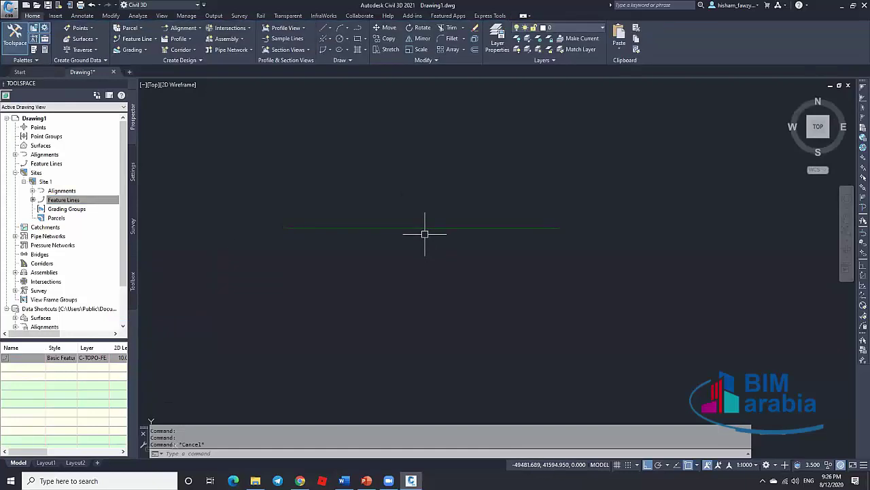
# Step: Place a manual COGO point above the line, accepting the default description and elevation
pyautogui.click(91, 29)
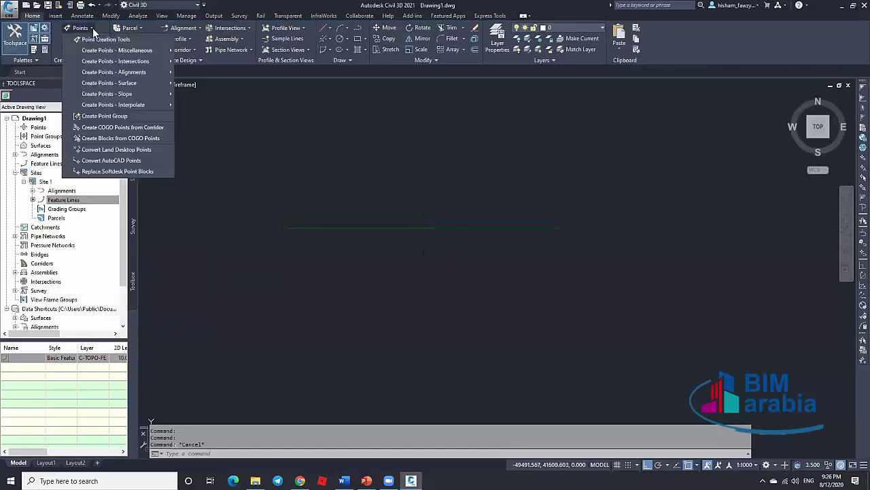
pyautogui.click(489, 209)
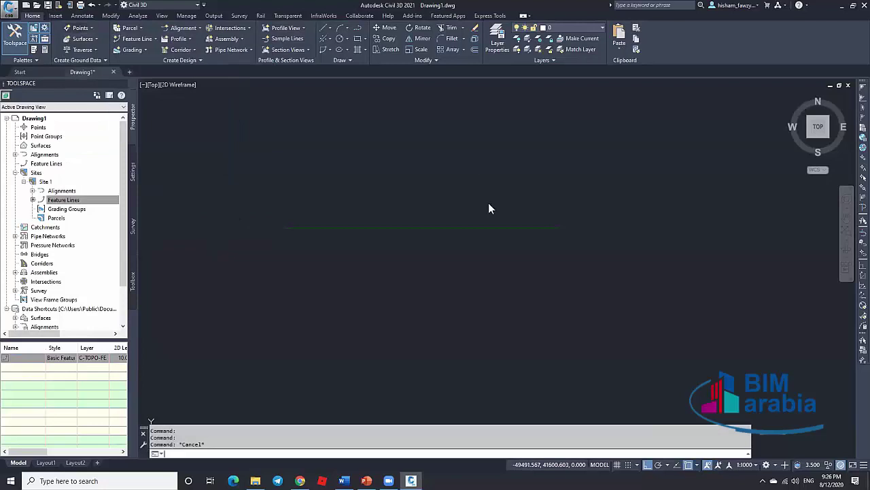
pyautogui.click(425, 203)
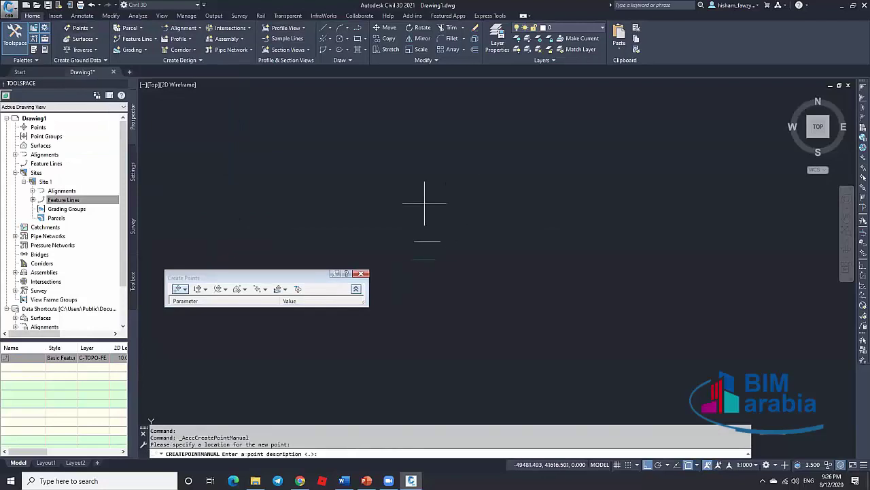
pyautogui.press('Return')
pyautogui.press('Return')
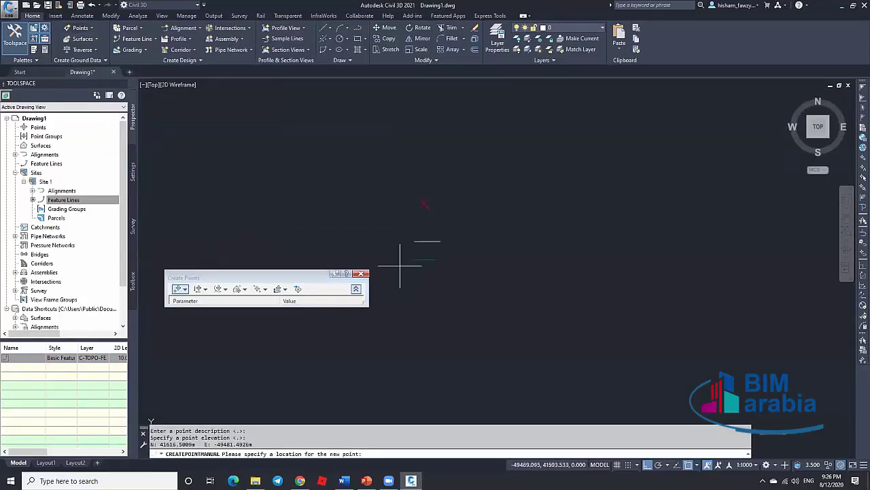
pyautogui.press('Escape')
pyautogui.scroll(5, 463, 198)
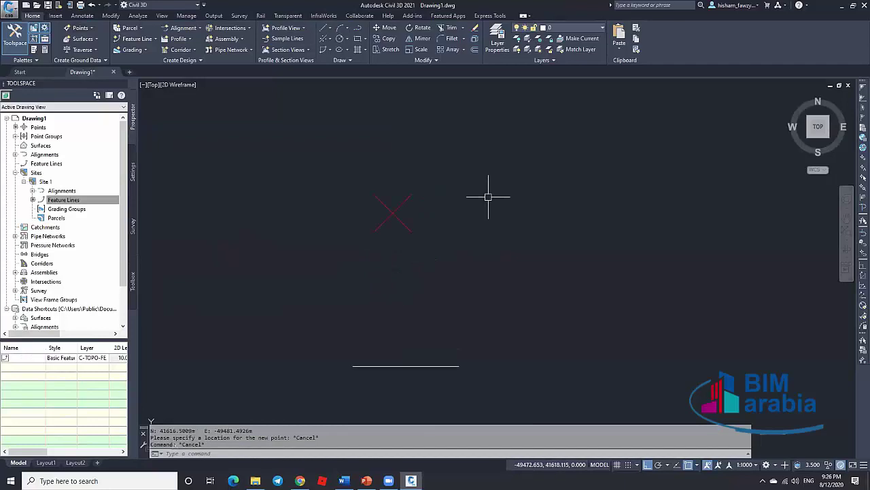
pyautogui.scroll(-4, 452, 216)
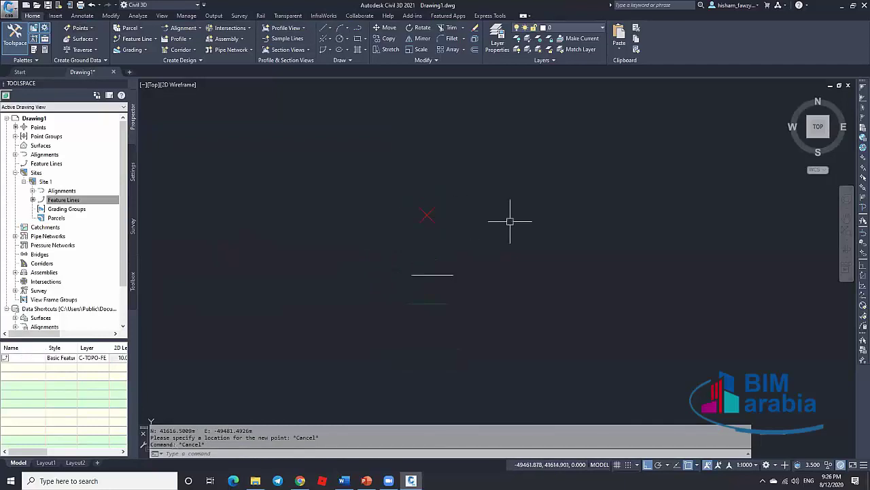
pyautogui.moveTo(510, 221); pyautogui.dragTo(459, 216, button='middle')
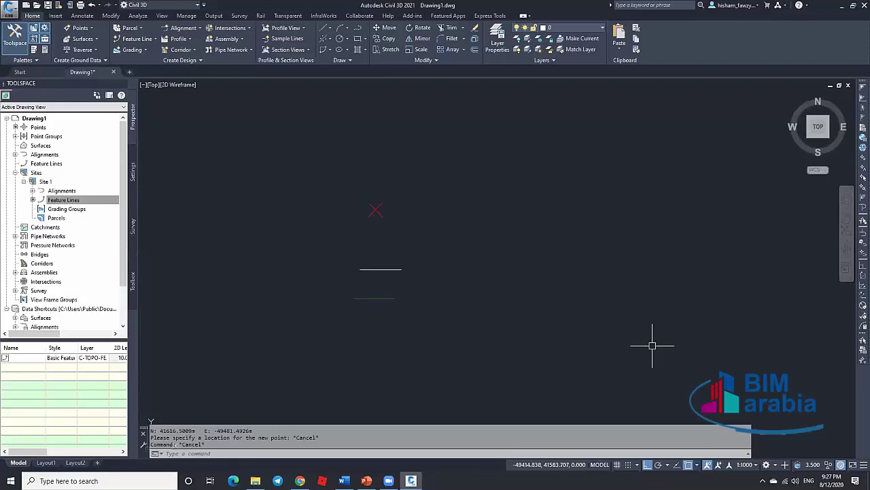
# Step: Run the POINT command and place a plain AutoCAD point just right of the red COGO marker
pyautogui.write('p')
pyautogui.press('BackSpace')
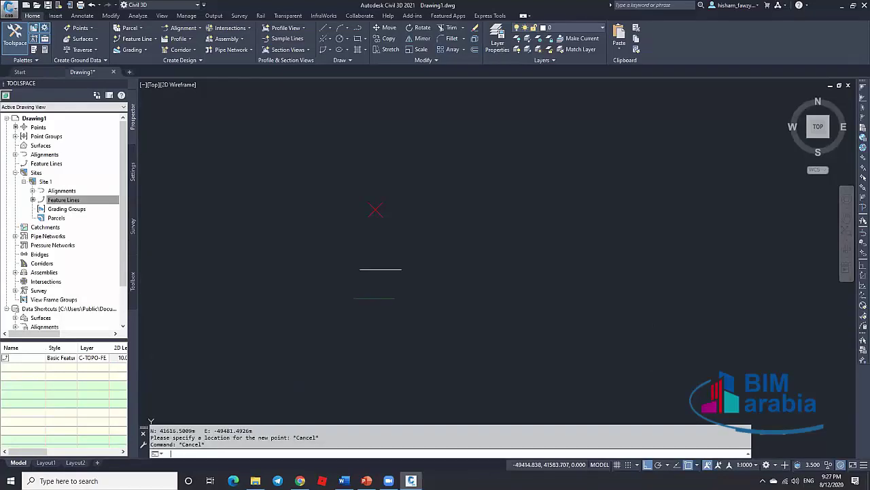
pyautogui.write('po')
pyautogui.press('Return')
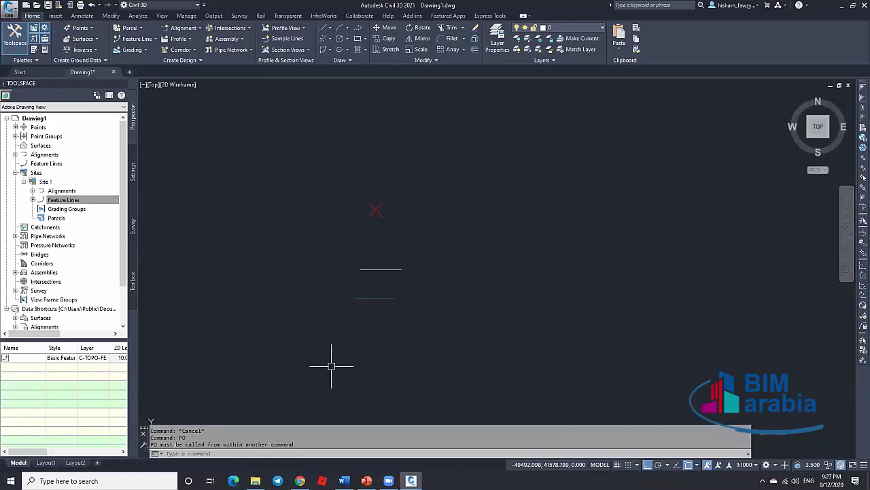
pyautogui.click(348, 61)
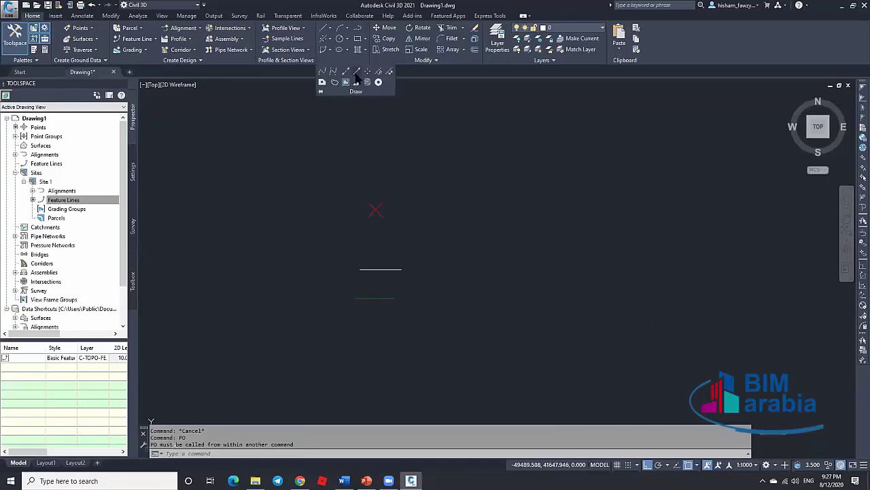
pyautogui.click(293, 454)
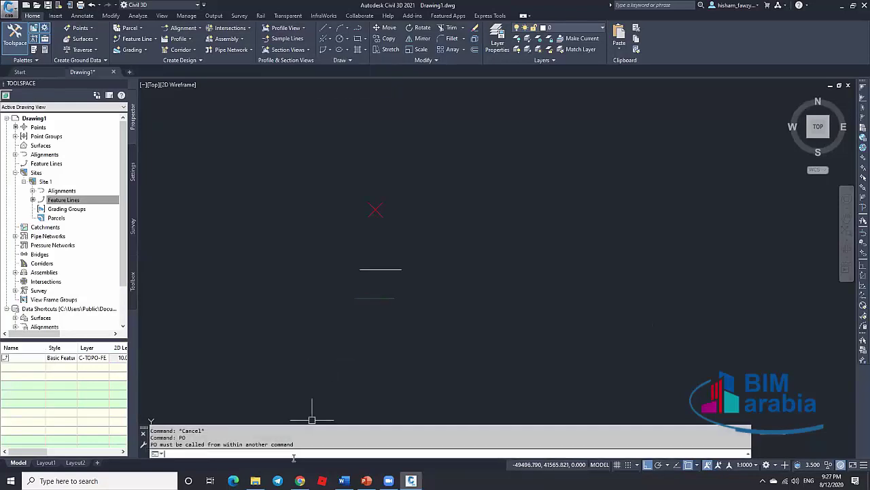
pyautogui.write('po')
pyautogui.write('point')
pyautogui.press('Return')
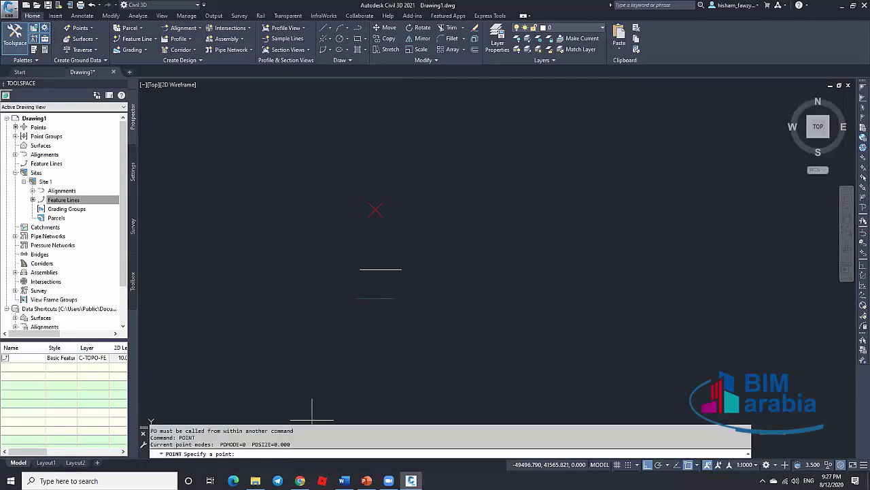
pyautogui.click(429, 209)
pyautogui.scroll(2, 418, 218)
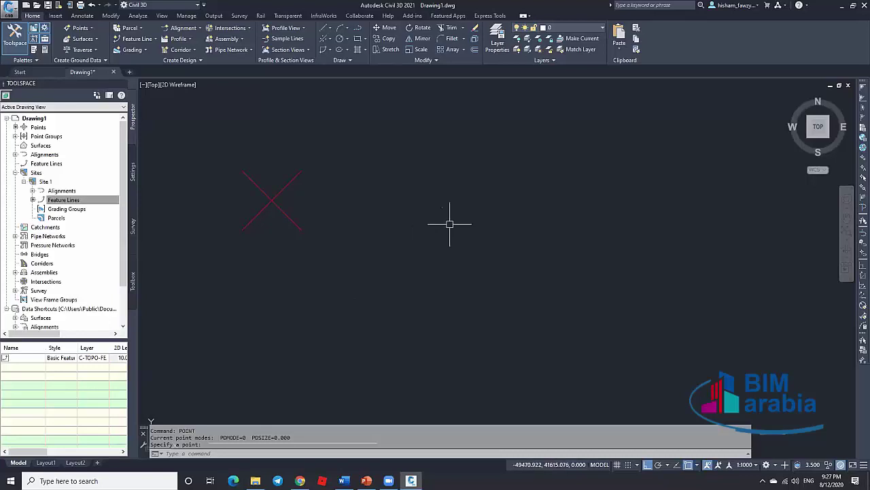
# Step: Use PTYPE to choose the circled-X point style sized in absolute units
pyautogui.write('ptype')
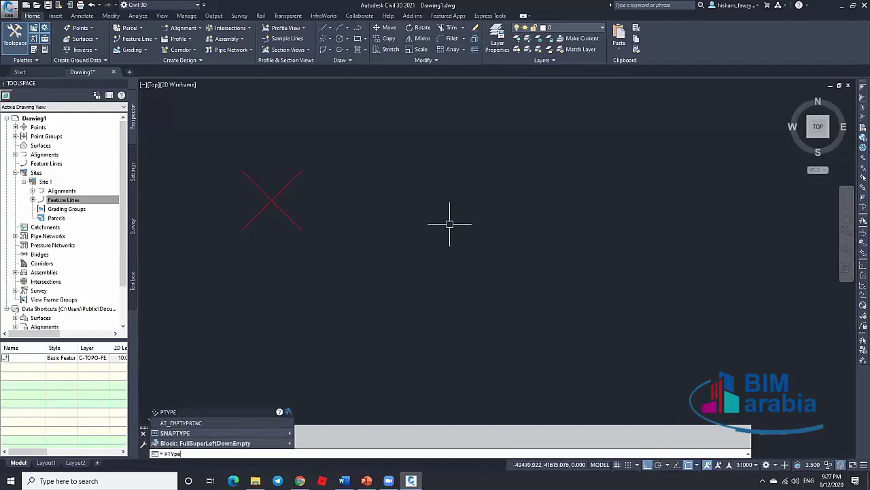
pyautogui.press('Return')
pyautogui.click(609, 278)
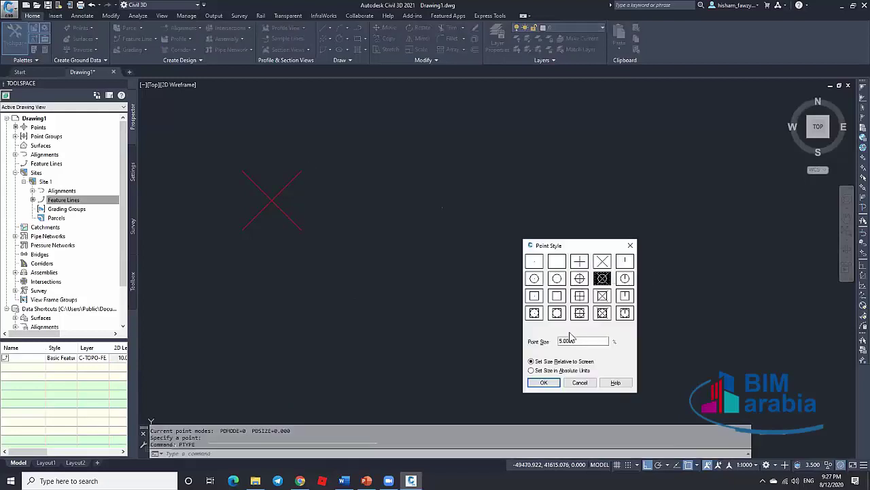
pyautogui.click(532, 370)
pyautogui.click(544, 382)
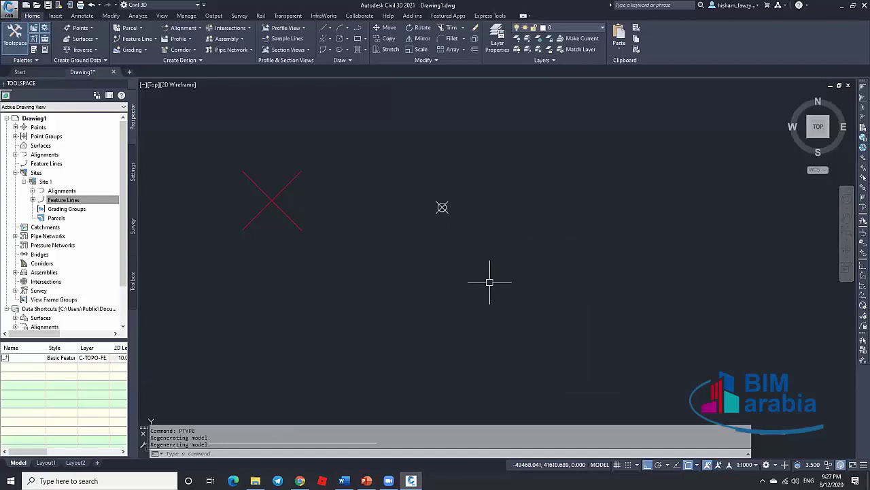
pyautogui.moveTo(404, 185); pyautogui.dragTo(471, 169, button='middle')
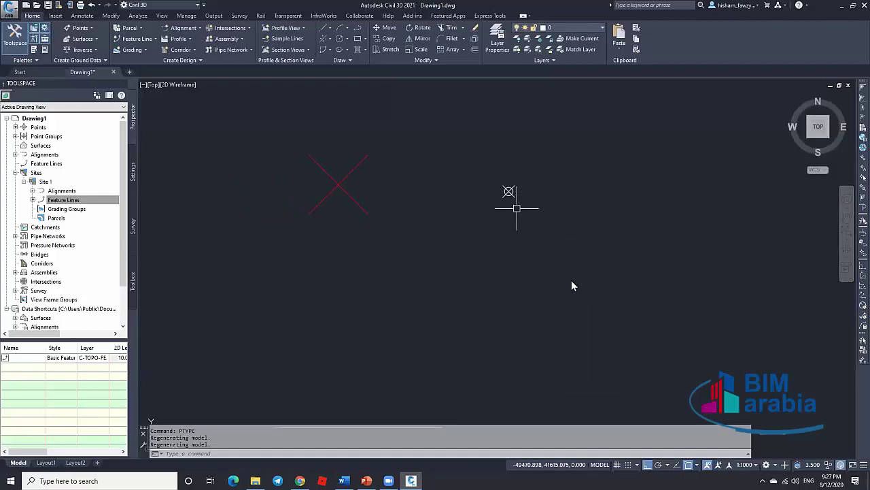
# Step: Set the point size to 15, then select the AutoCAD point and the red COGO point
pyautogui.press('Return')
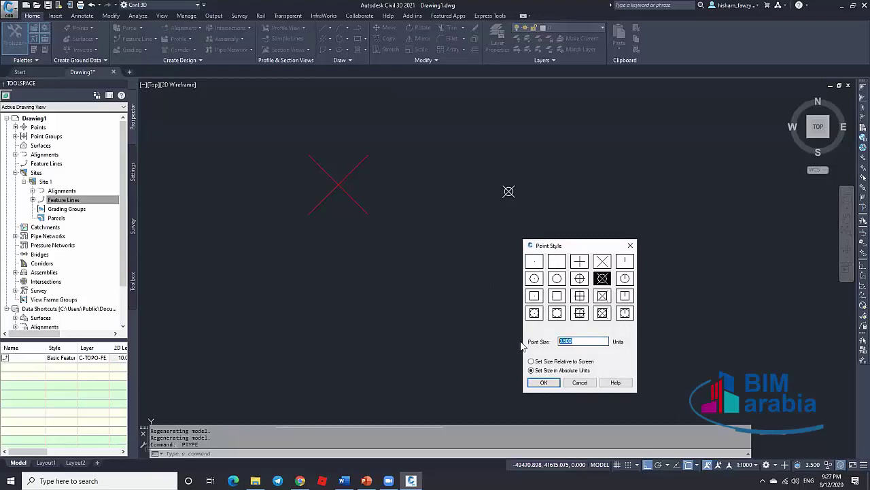
pyautogui.write('15')
pyautogui.click(544, 382)
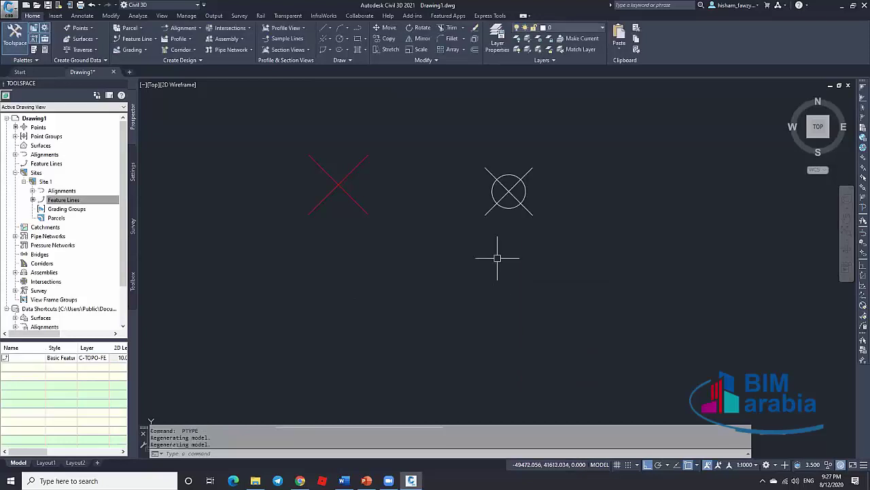
pyautogui.press('Escape')
pyautogui.moveTo(486, 185)
pyautogui.mouseDown(button='middle')
pyautogui.moveTo(469, 198)
pyautogui.moveTo(527, 248)
pyautogui.mouseUp(button='middle')
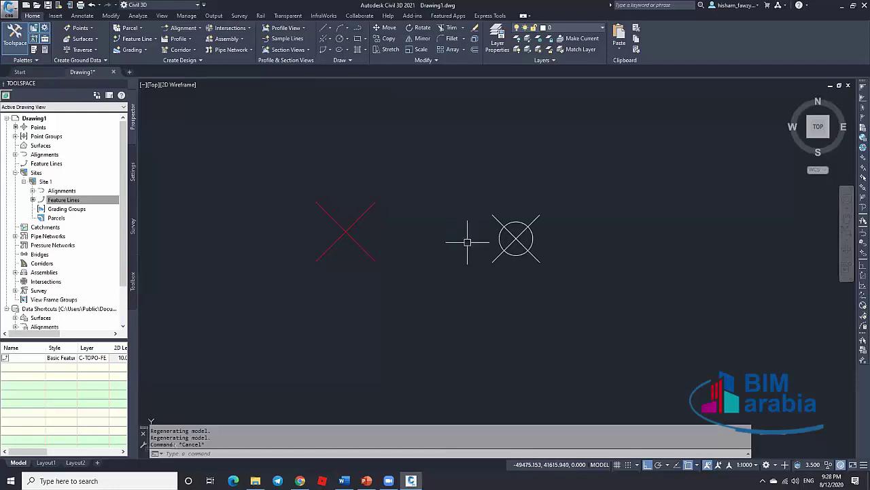
pyautogui.click(515, 238)
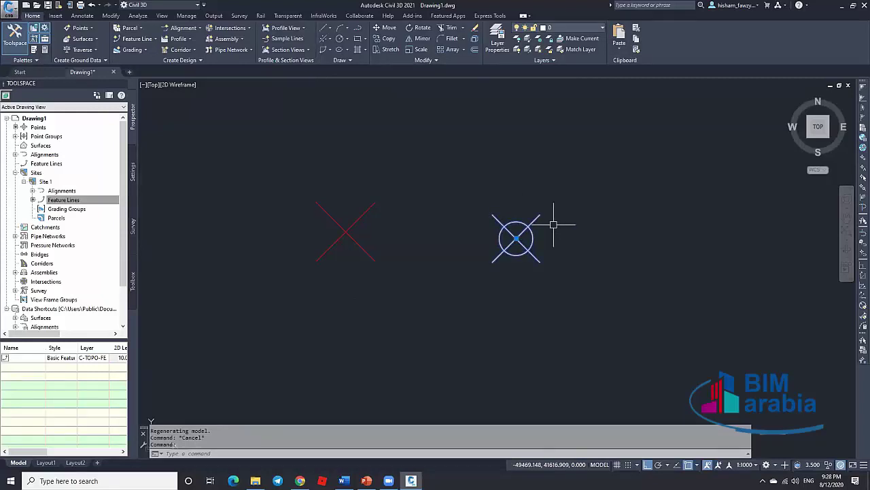
pyautogui.press('Escape')
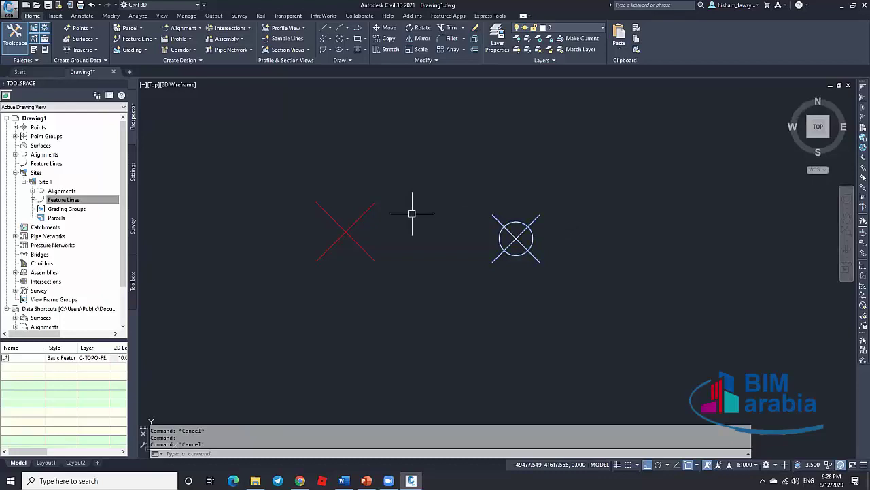
pyautogui.click(369, 211)
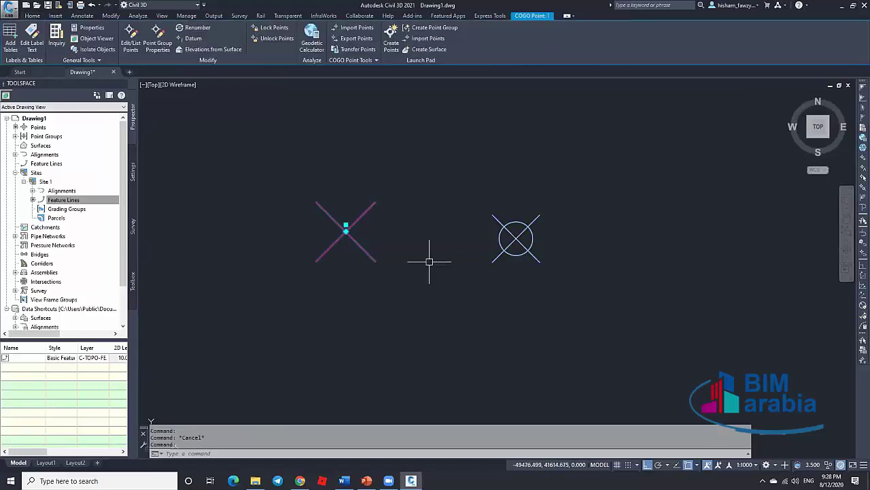
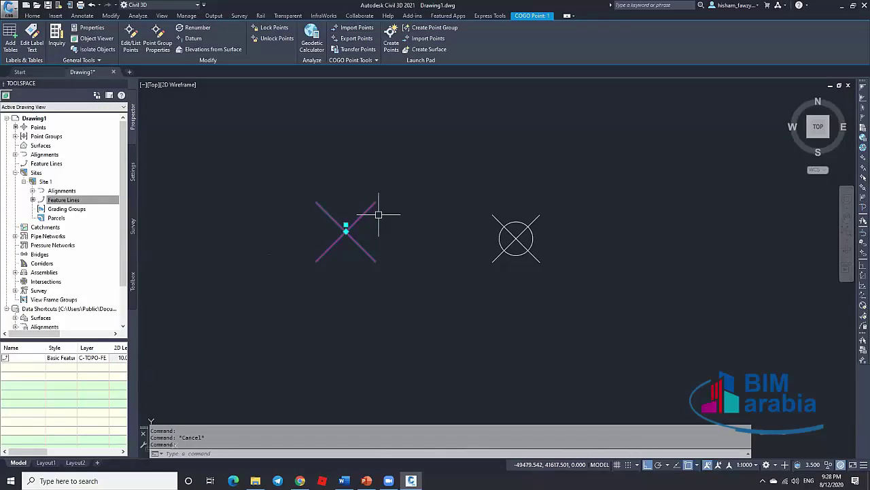
# Step: Review the drawing's points in the point editor, then select the COGO point
pyautogui.click(131, 45)
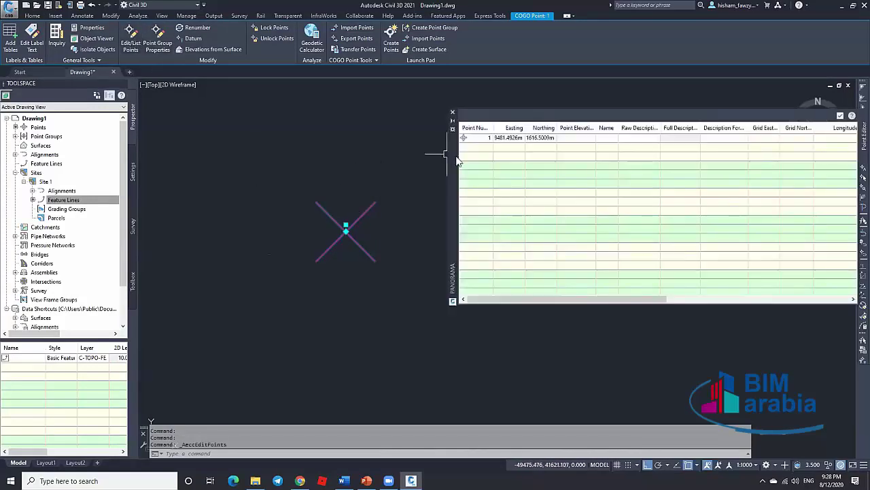
pyautogui.moveTo(445, 155); pyautogui.dragTo(311, 134)
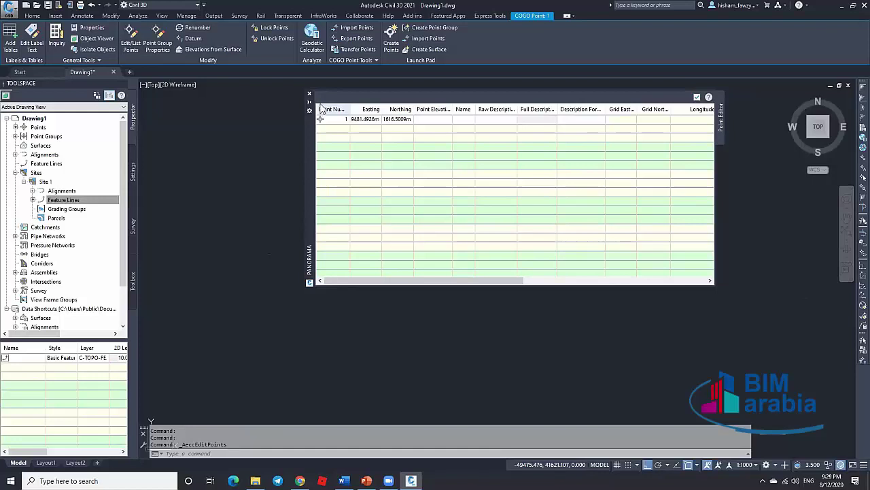
pyautogui.click(697, 96)
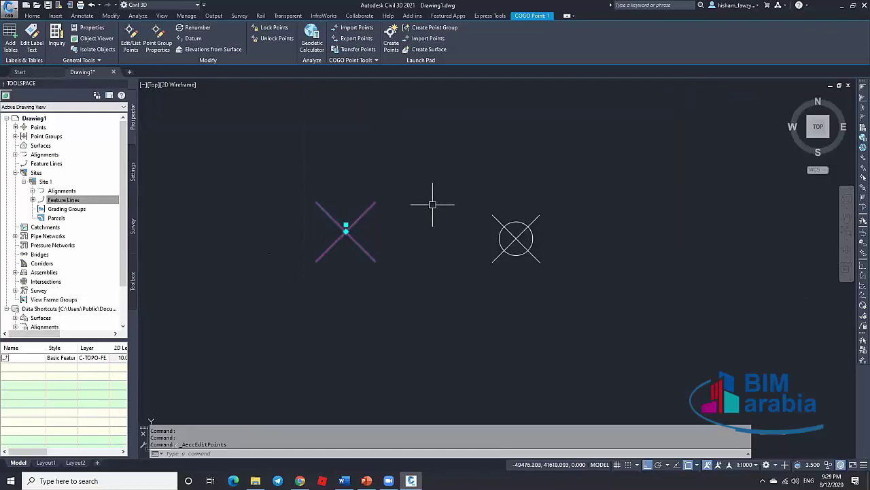
pyautogui.press('Escape')
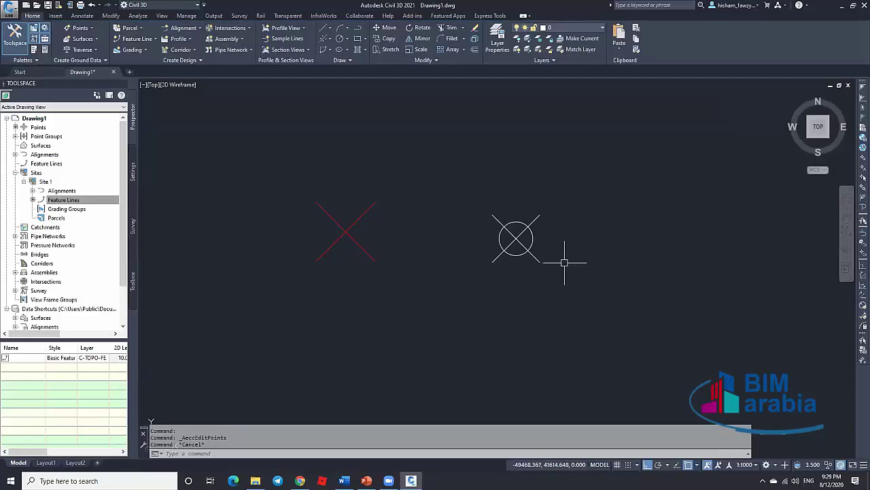
pyautogui.click(359, 244)
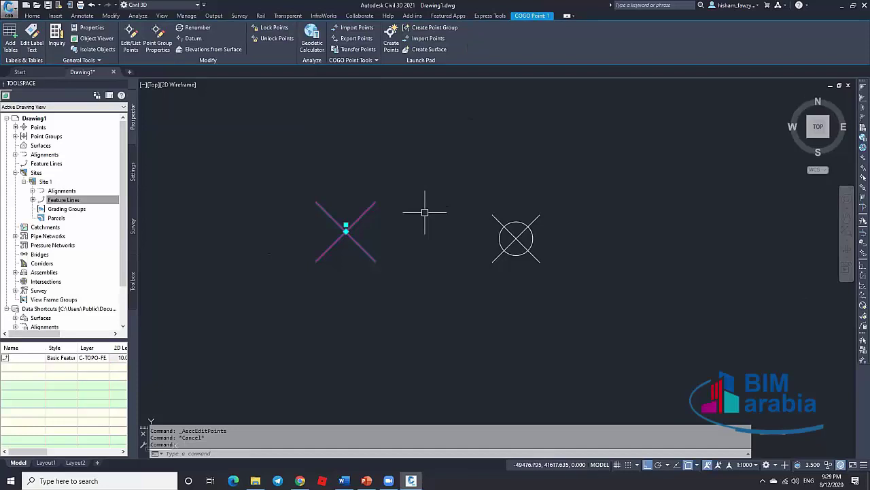
pyautogui.press('Escape')
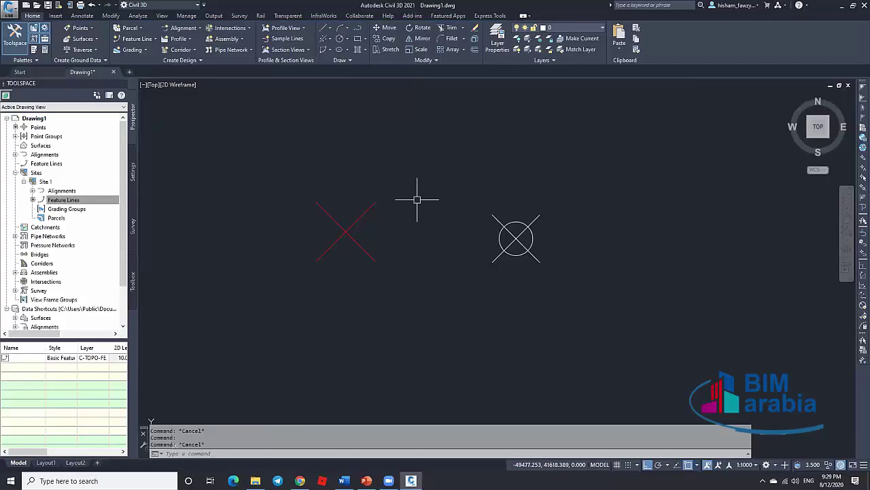
pyautogui.scroll(-5, 417, 199)
pyautogui.scroll(5, 439, 174)
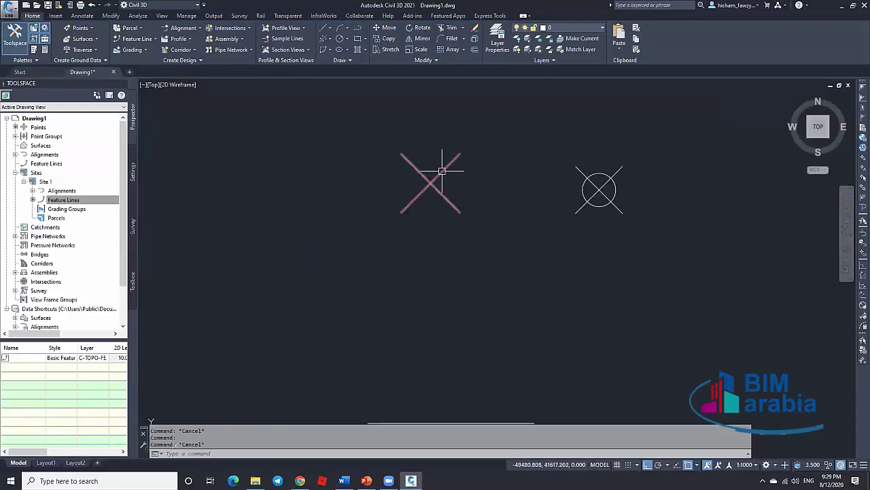
pyautogui.click(431, 181)
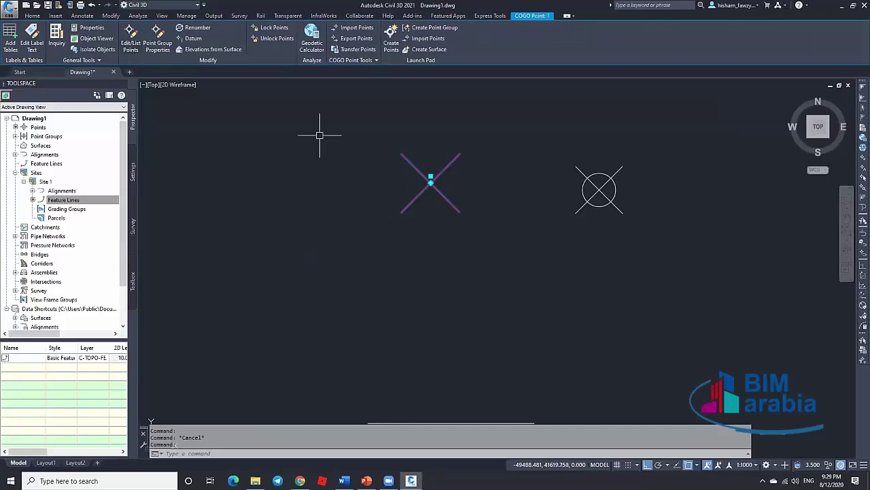
# Step: Set the COGO point's label style to Northing and Easting
pyautogui.hotkey('ctrl', '1')
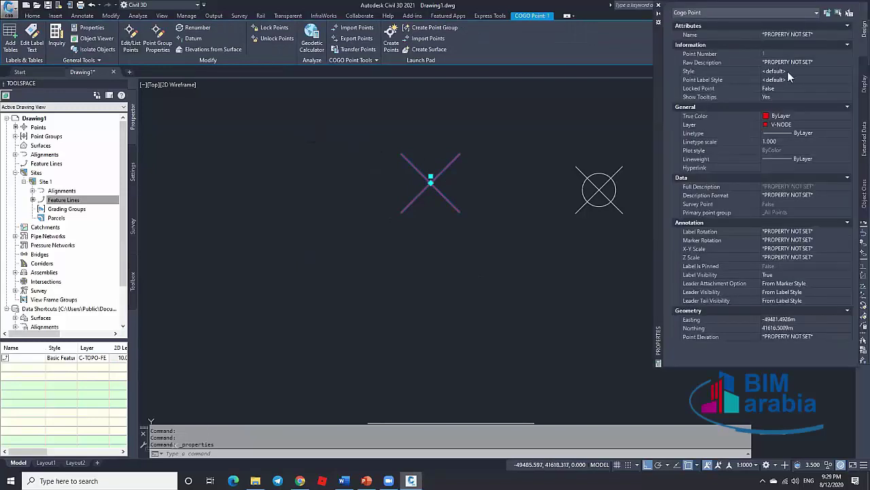
pyautogui.click(808, 72)
pyautogui.click(814, 81)
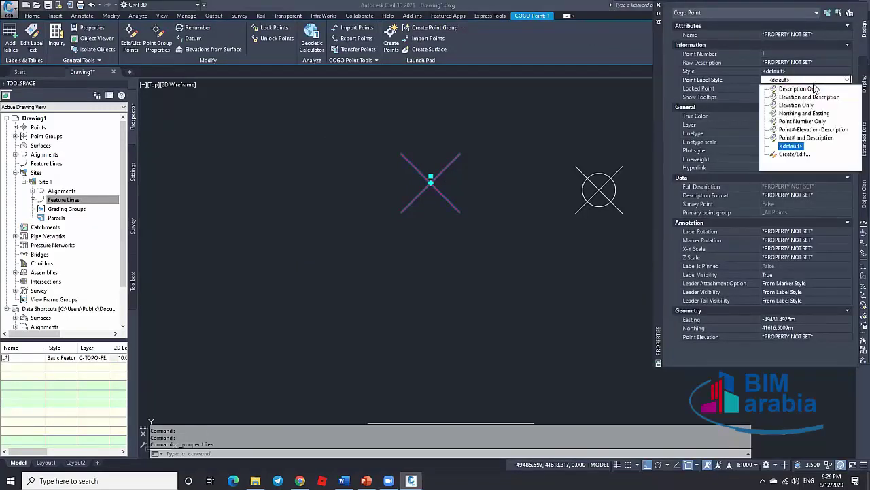
pyautogui.click(792, 117)
pyautogui.click(658, 5)
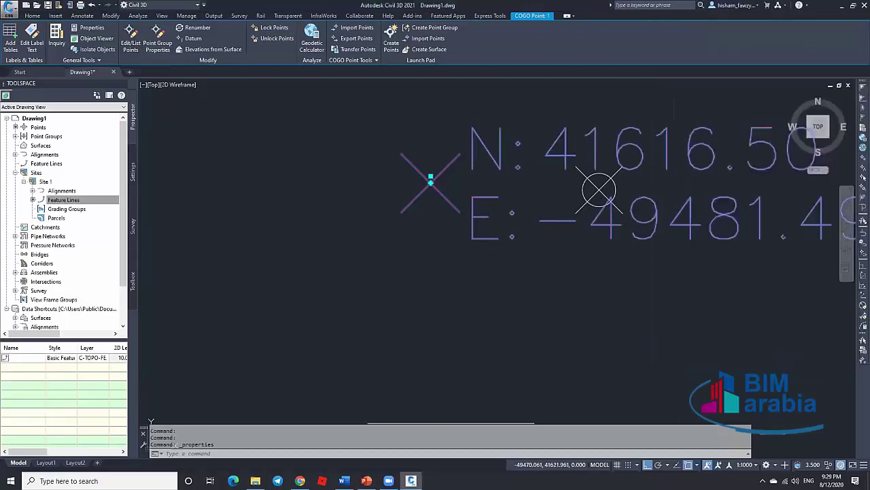
# Step: Move the point upward with MOVE so its label reads N 41639.77, E -49481.49
pyautogui.scroll(-4, 469, 259)
pyautogui.write('m')
pyautogui.press('Return')
pyautogui.click(591, 319)
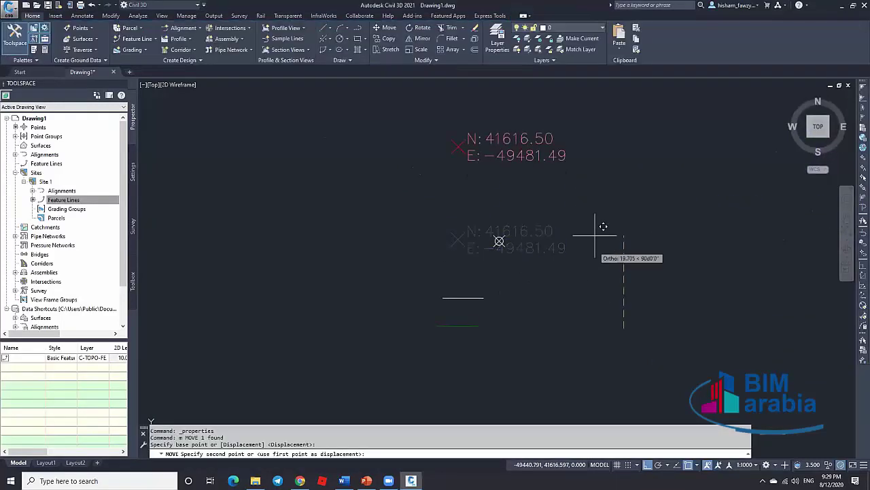
pyautogui.click(596, 234)
pyautogui.press('Escape')
pyautogui.scroll(2, 511, 102)
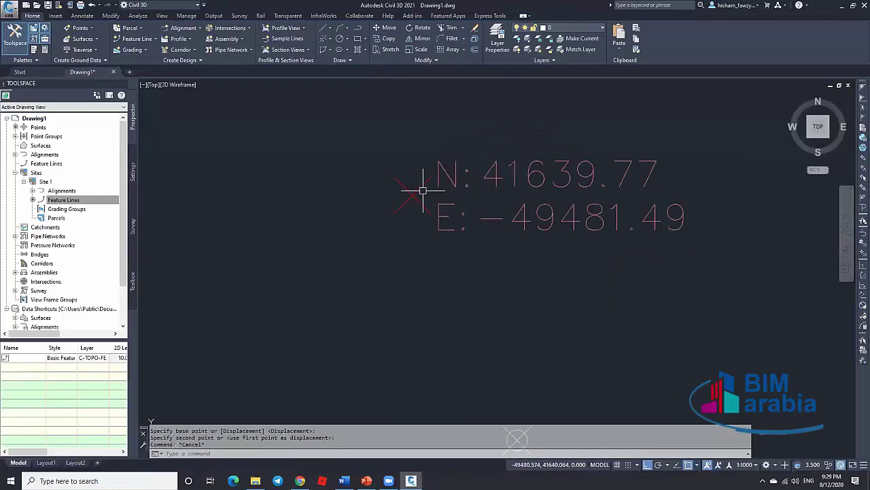
pyautogui.scroll(2, 414, 189)
pyautogui.click(412, 192)
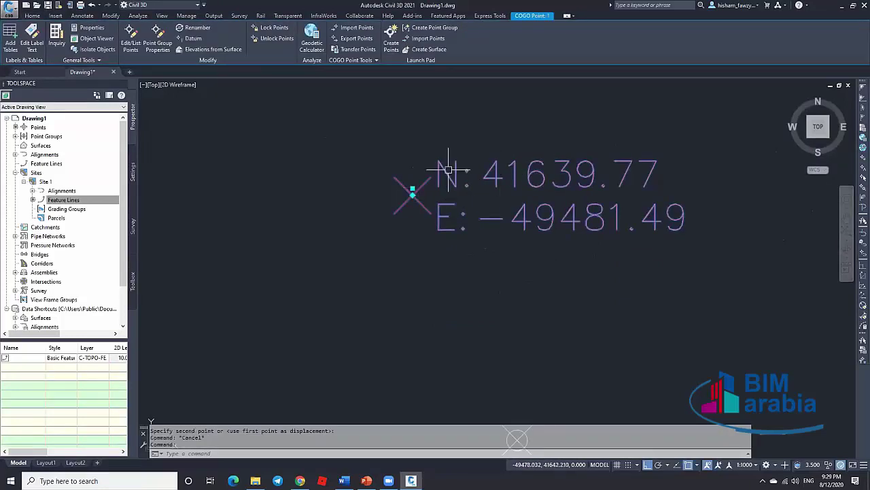
pyautogui.press('Escape')
# Step: List the drawing's points in the Prospector item list
pyautogui.click(412, 193)
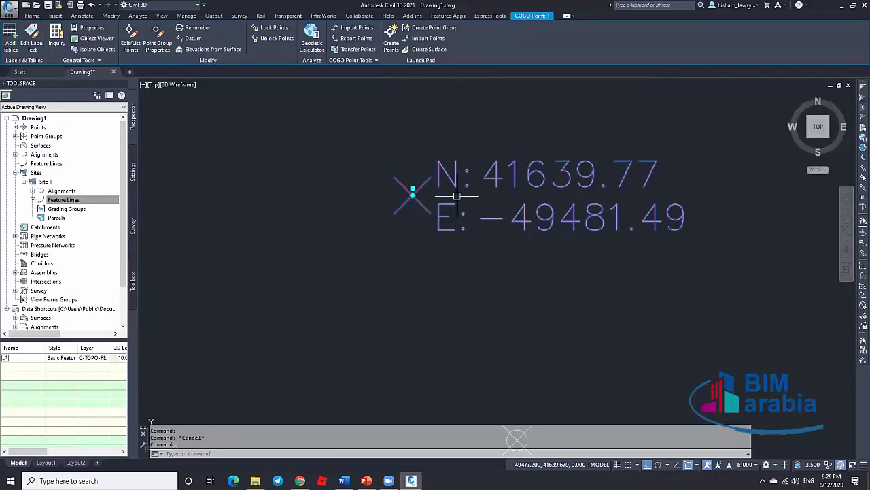
pyautogui.press('Escape')
pyautogui.click(15, 173)
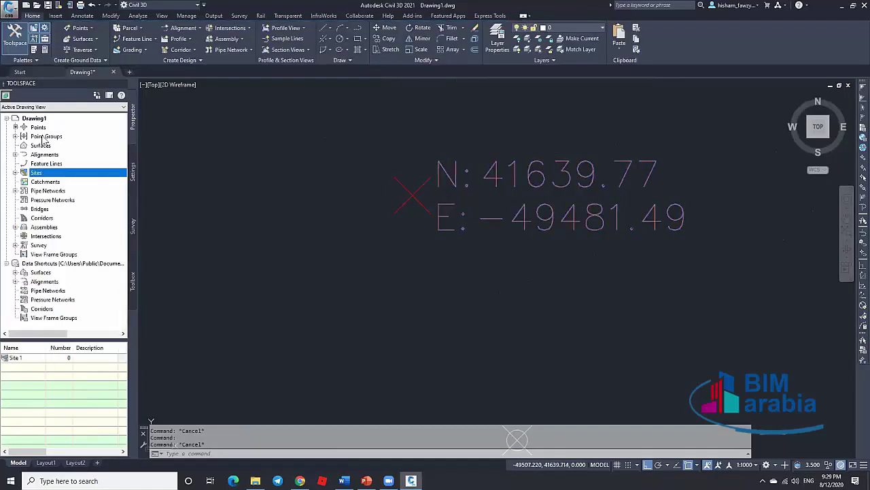
pyautogui.click(37, 128)
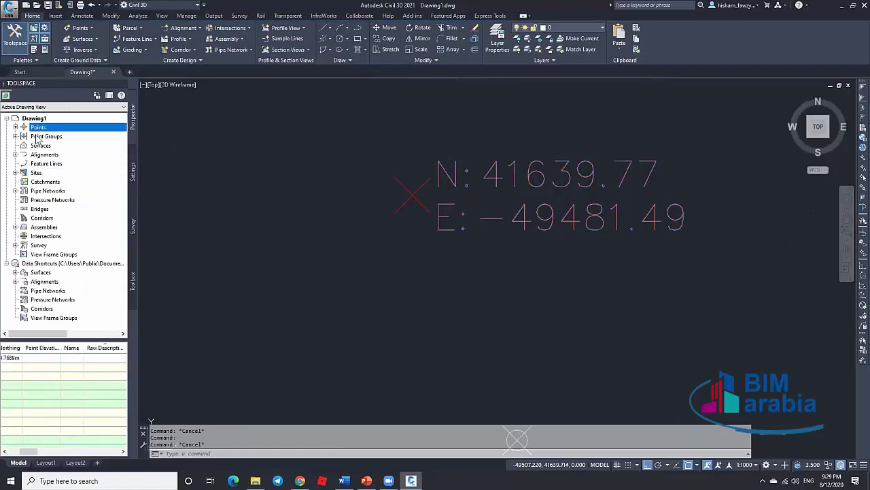
pyautogui.moveTo(28, 450); pyautogui.dragTo(14, 451)
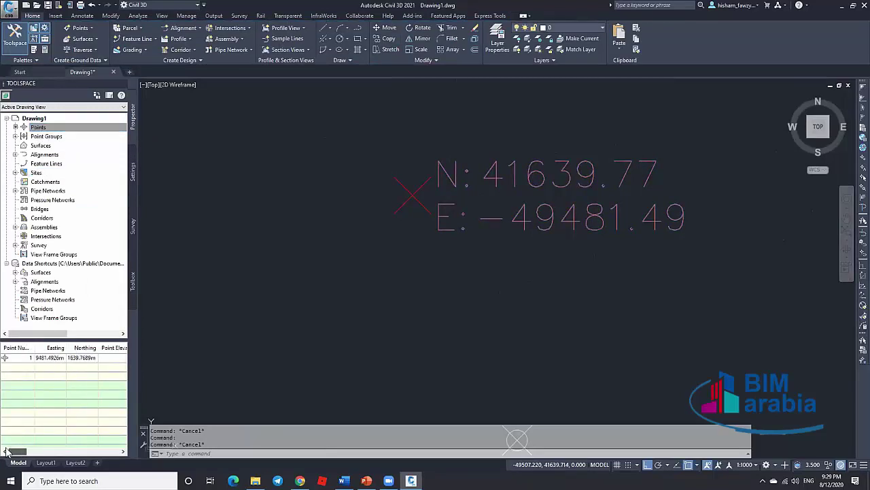
# Step: Widen the Easting and Northing columns to show point 1 at -49481.4926 and 41639.7689
pyautogui.click(23, 358)
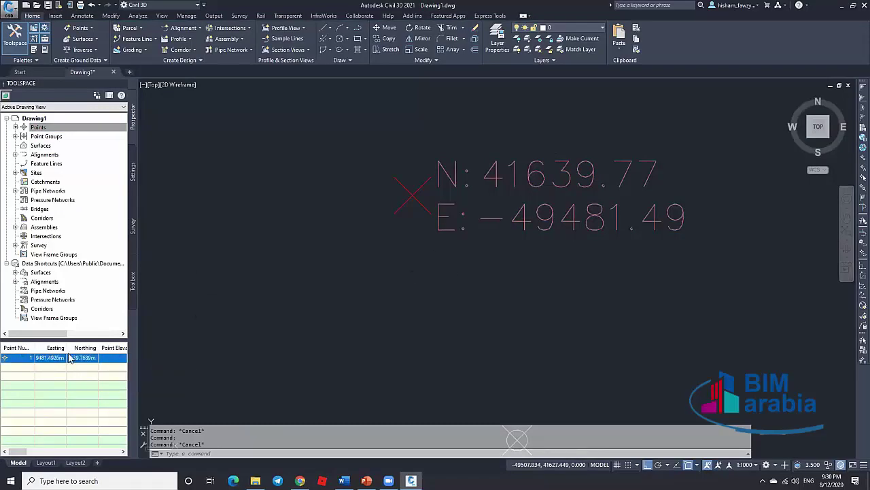
pyautogui.moveTo(66, 347); pyautogui.dragTo(121, 348)
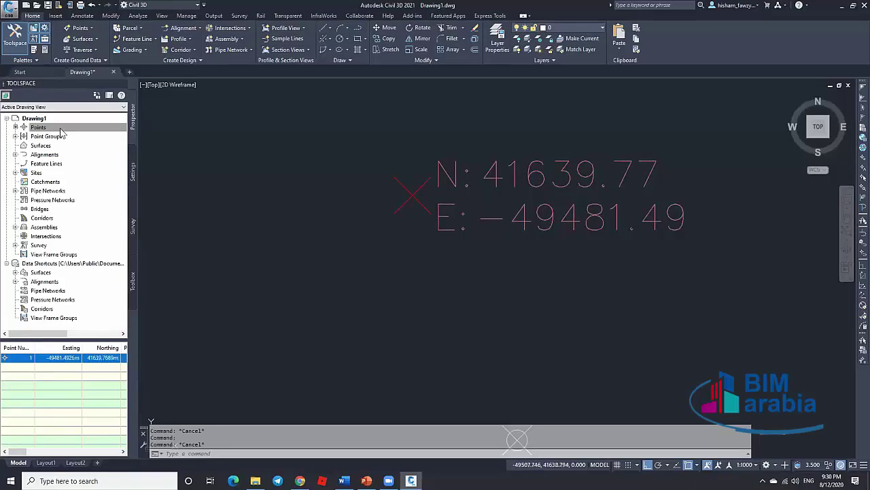
pyautogui.scroll(-5, 396, 197)
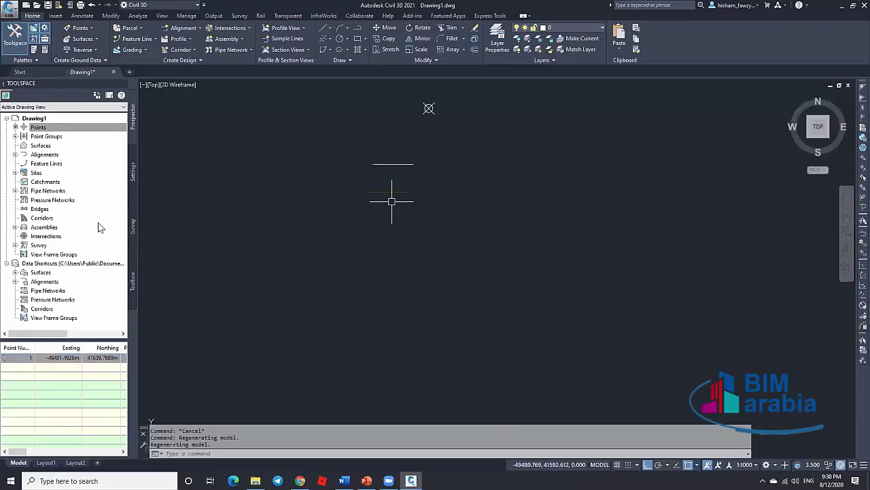
# Step: Draw a Tan-Tan (No Curves) alignment with default settings, stationed 0+000.00 to 0+081.14
pyautogui.click(184, 27)
pyautogui.click(206, 43)
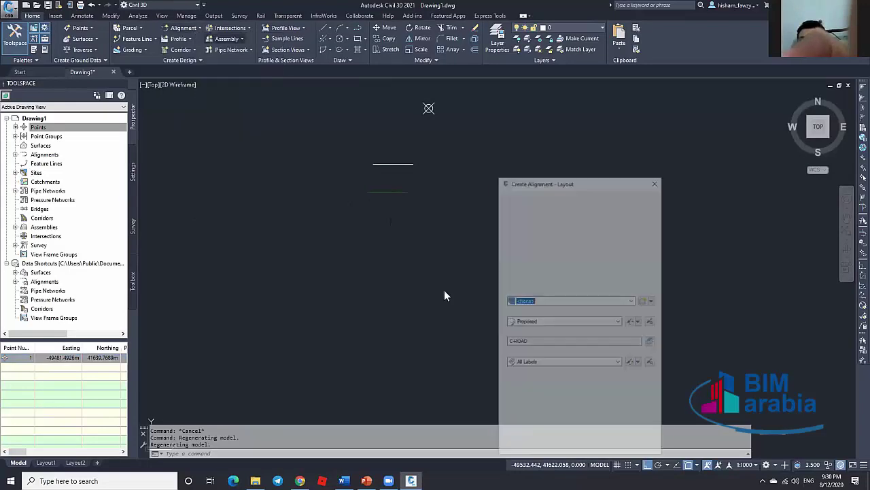
pyautogui.click(547, 447)
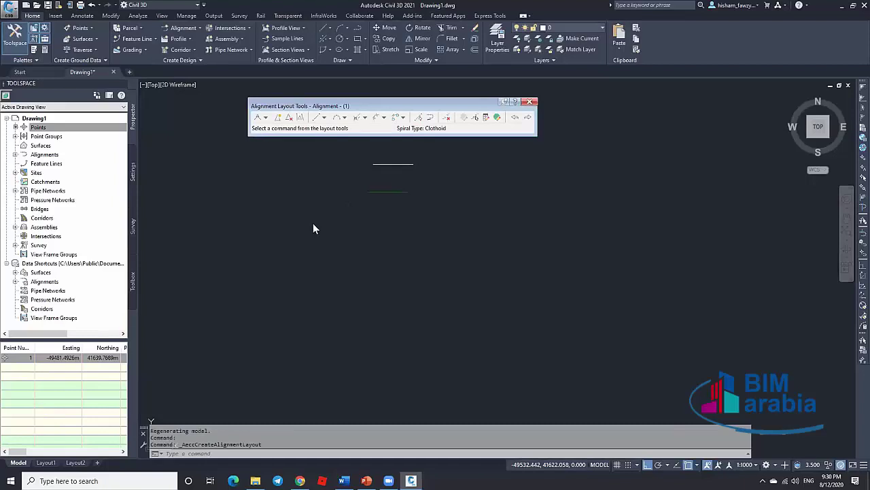
pyautogui.click(259, 117)
pyautogui.click(294, 249)
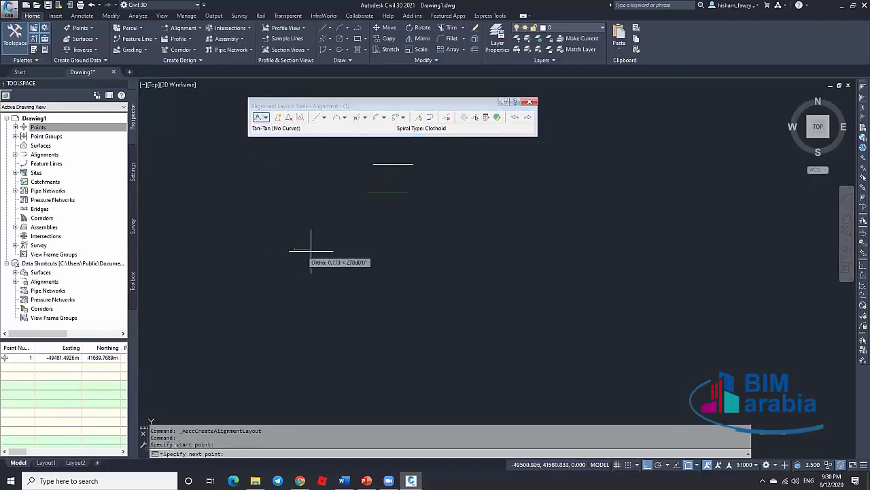
pyautogui.click(619, 250)
pyautogui.press('Escape')
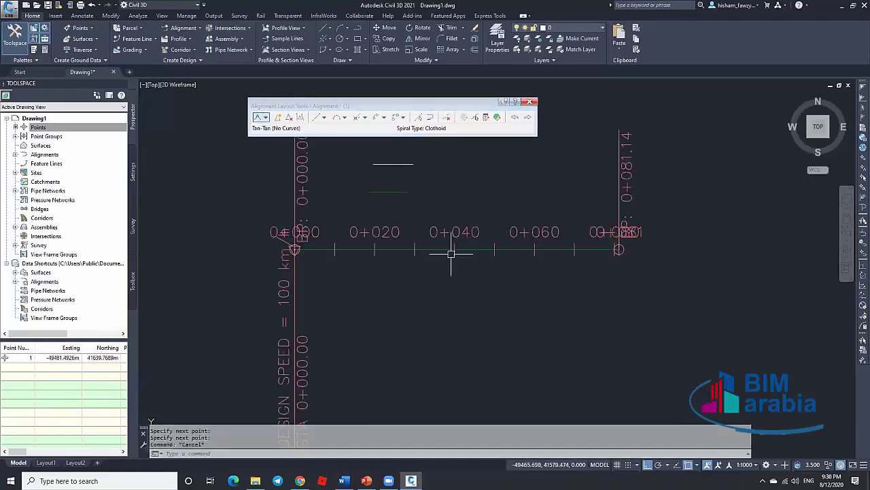
pyautogui.click(445, 250)
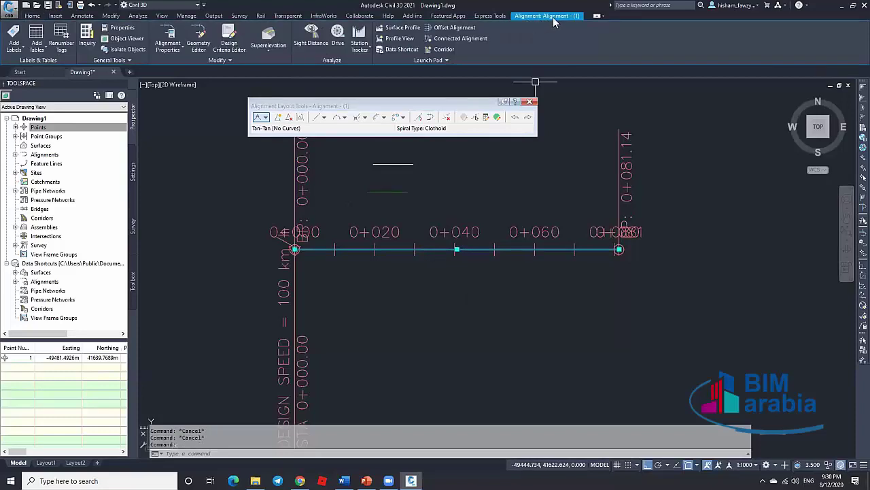
pyautogui.click(530, 101)
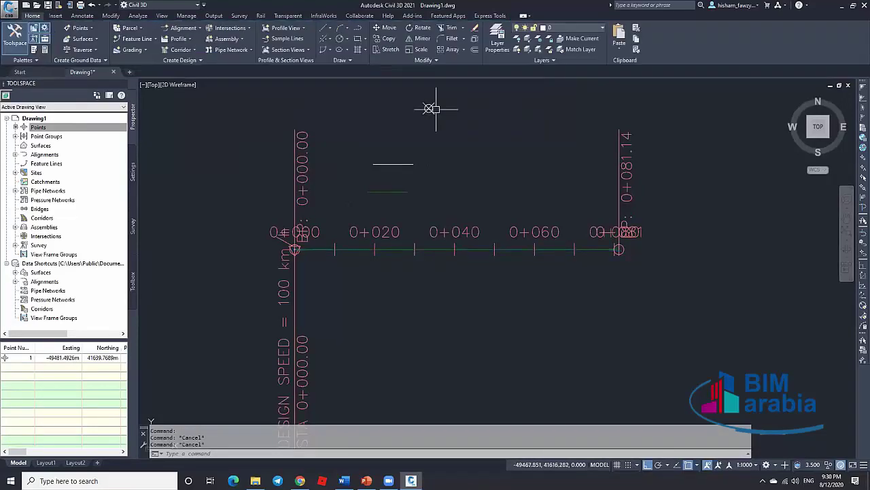
pyautogui.click(444, 249)
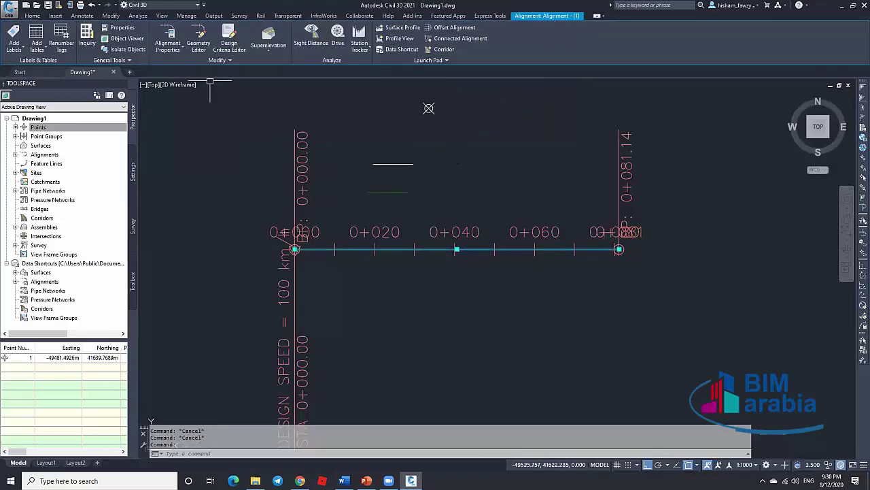
# Step: Rename the new alignment to Road 01 in its Alignment Properties
pyautogui.click(170, 36)
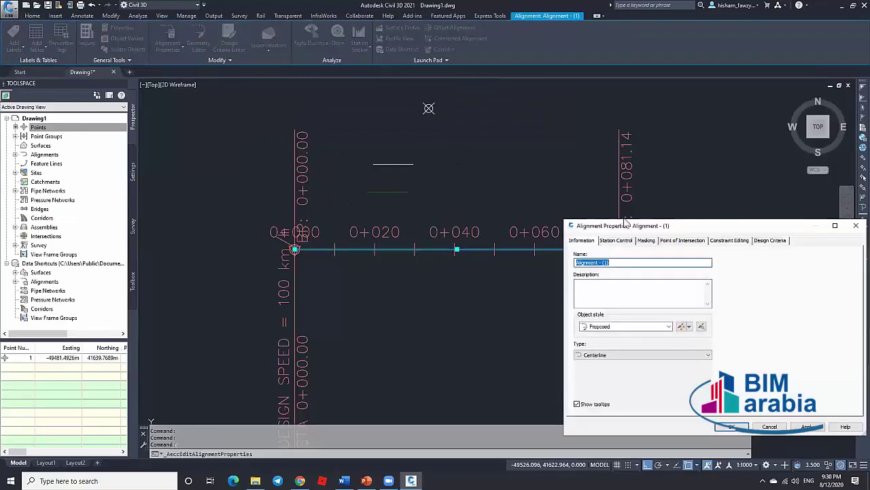
pyautogui.moveTo(627, 225); pyautogui.dragTo(466, 111)
pyautogui.write('Road 01')
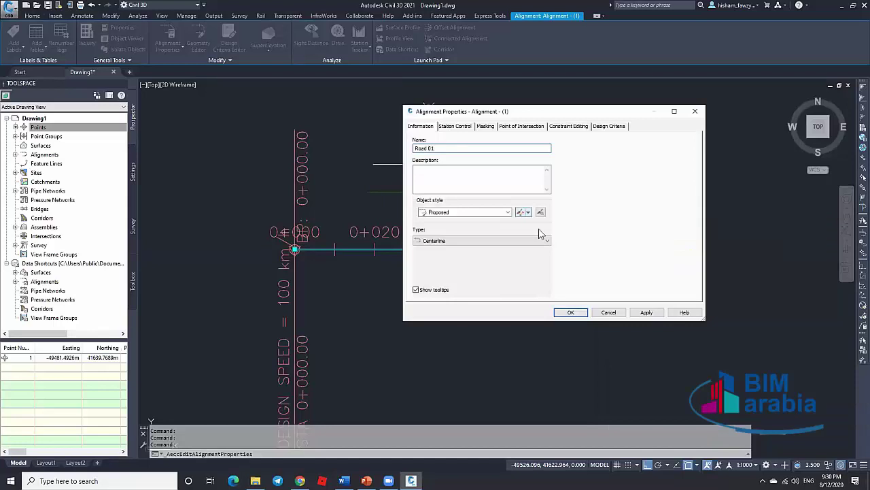
pyautogui.click(570, 312)
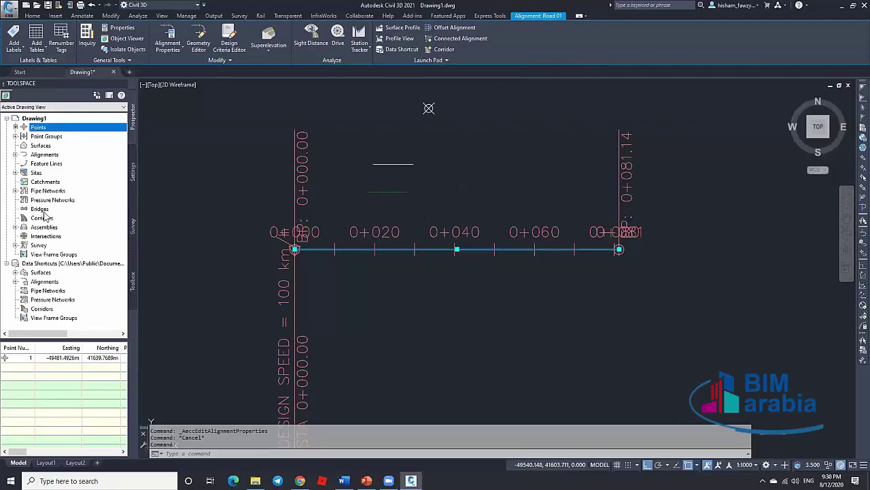
# Step: Expand Alignments > Centerline Alignments in Prospector and select Road 01
pyautogui.click(16, 155)
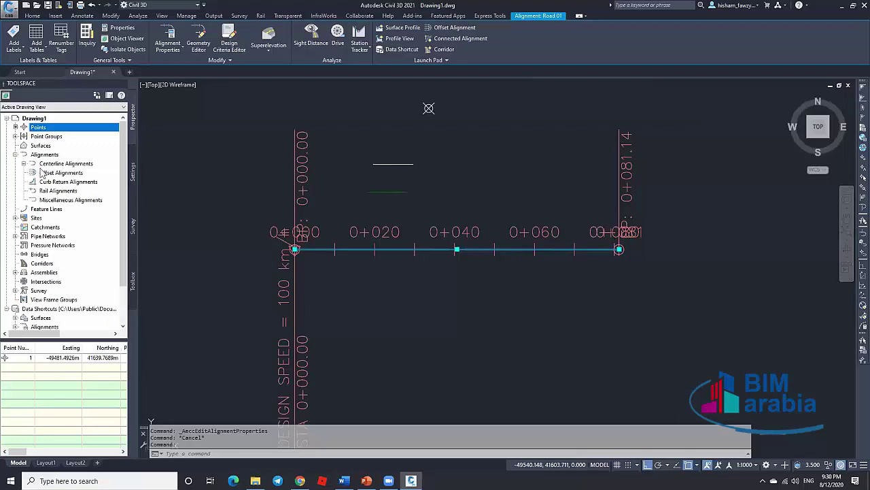
pyautogui.click(16, 155)
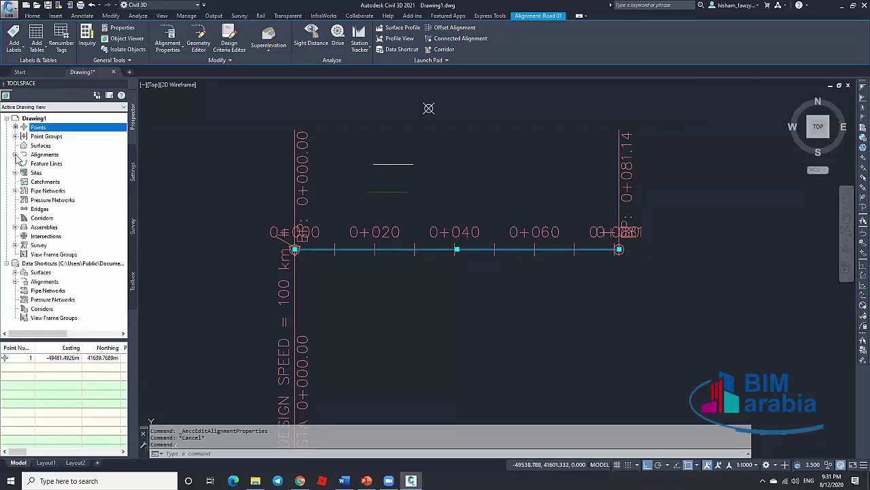
pyautogui.click(16, 155)
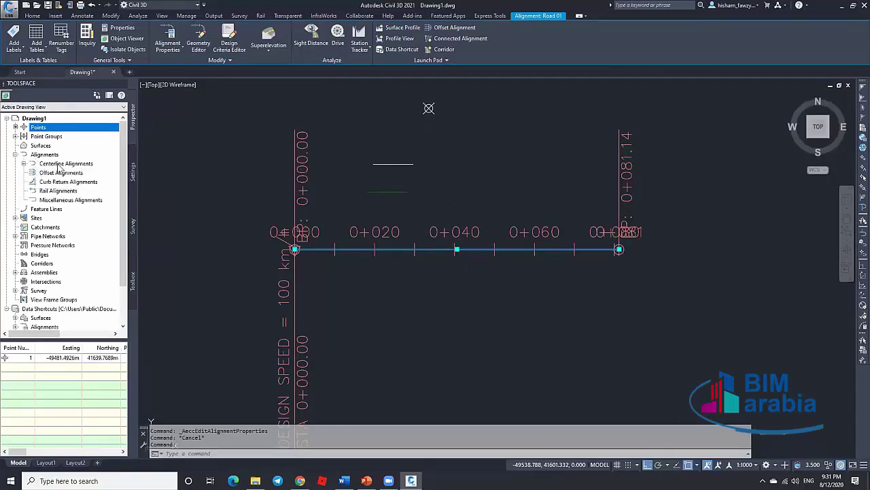
pyautogui.click(24, 164)
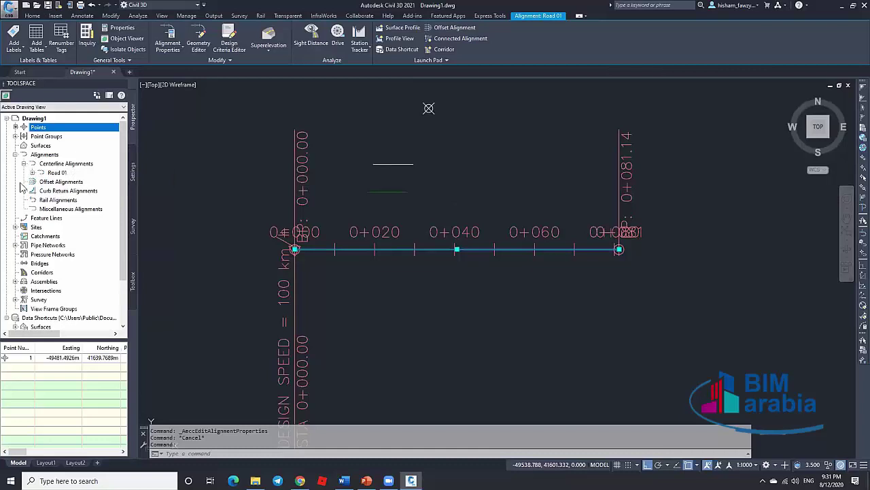
pyautogui.click(57, 173)
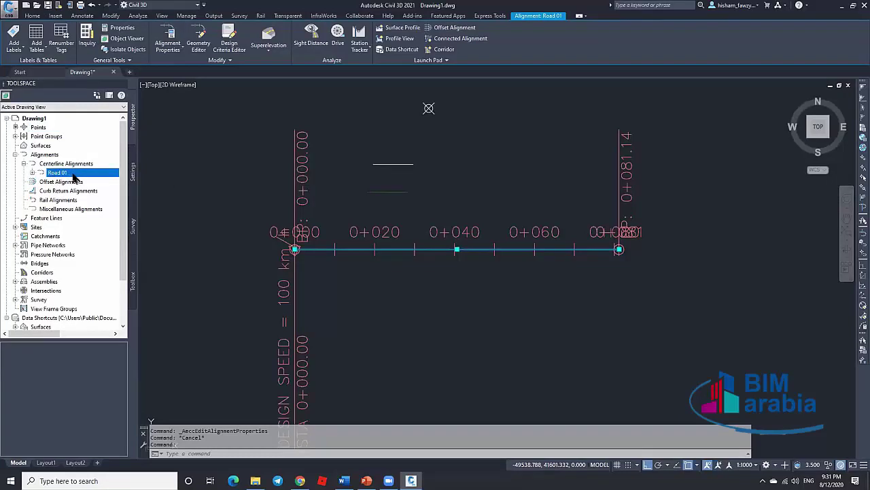
pyautogui.rightClick(73, 176)
pyautogui.press('Escape')
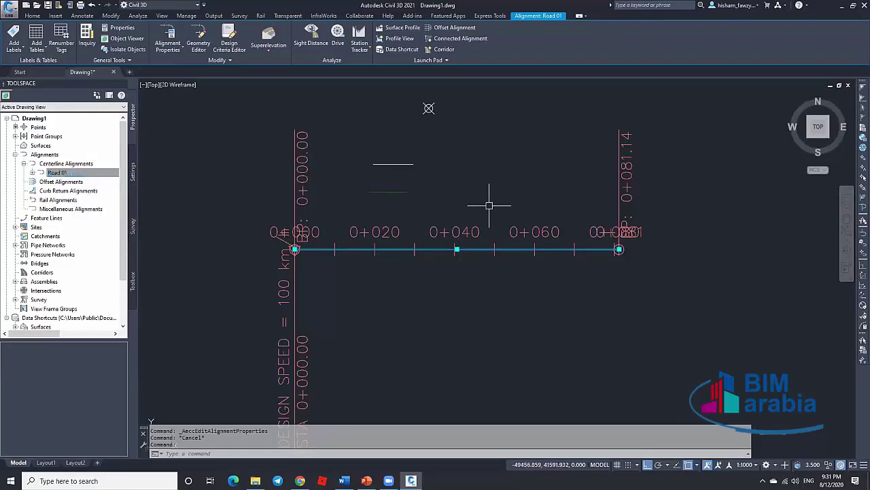
pyautogui.scroll(-5, 489, 205)
pyautogui.press('Escape')
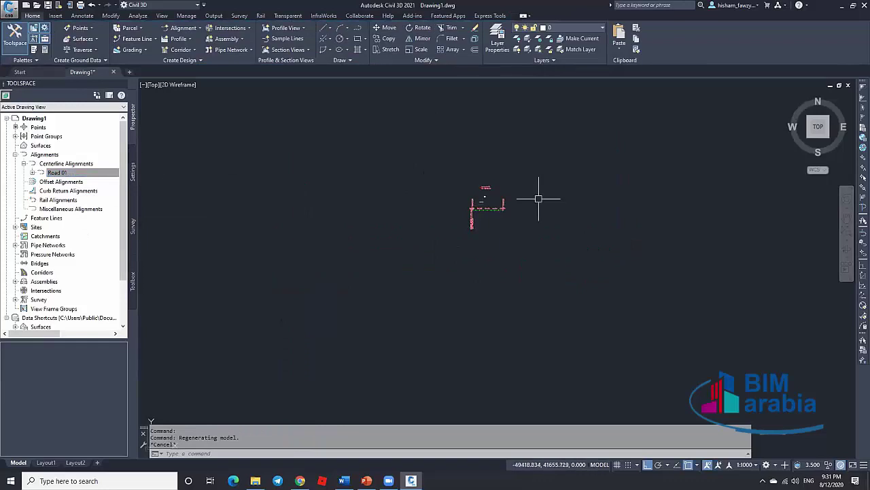
# Step: Zoom the view to the Road 01 alignment
pyautogui.click(87, 176)
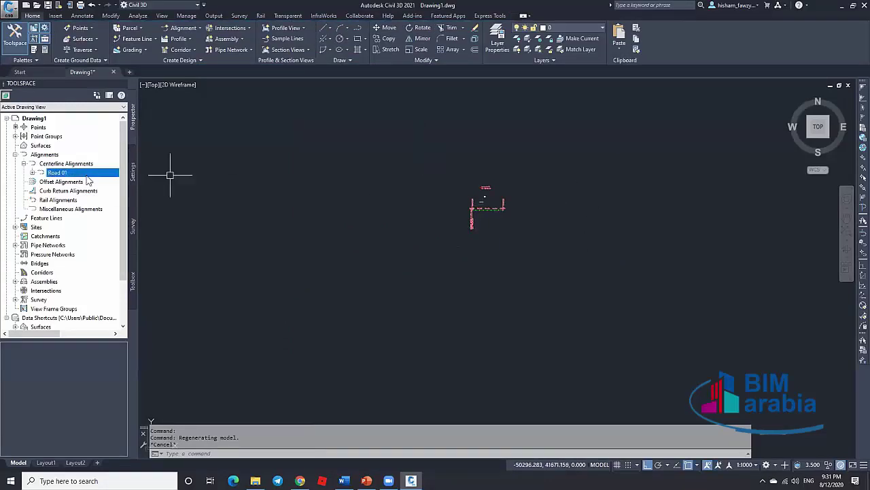
pyautogui.rightClick(85, 173)
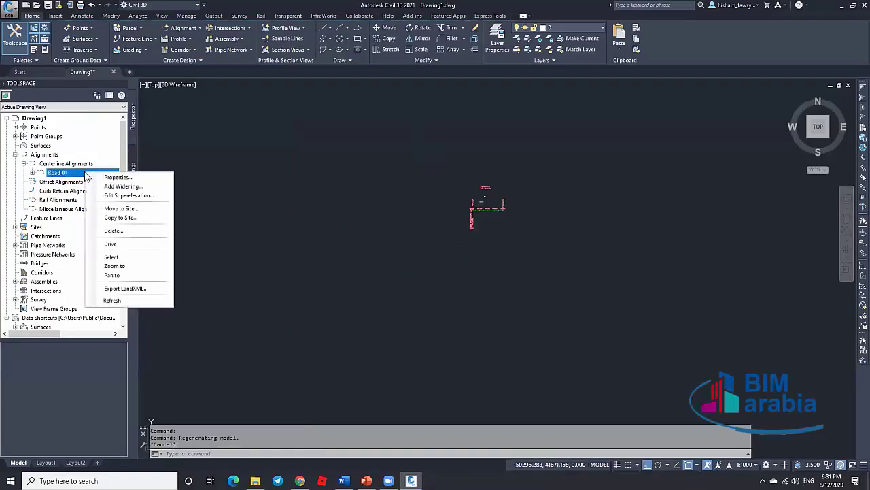
pyautogui.click(114, 265)
pyautogui.scroll(-2, 299, 208)
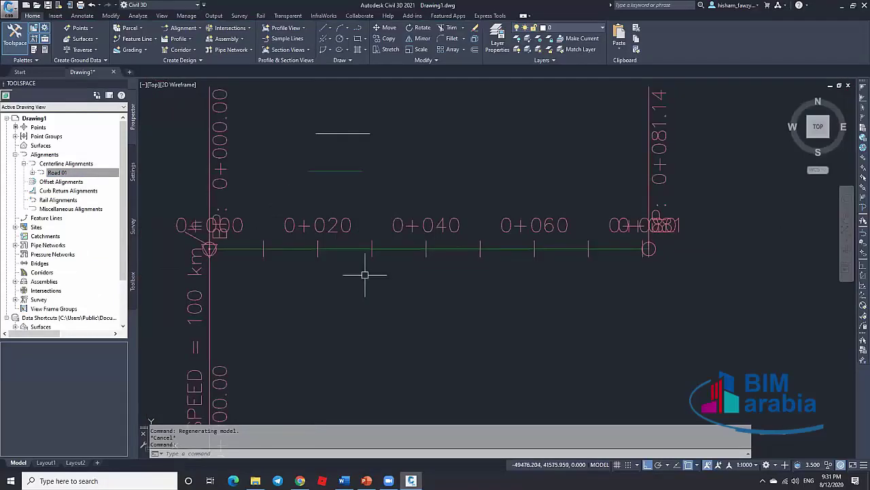
# Step: Collapse the Alignments tree and list the drawing's points again
pyautogui.click(24, 163)
pyautogui.click(15, 154)
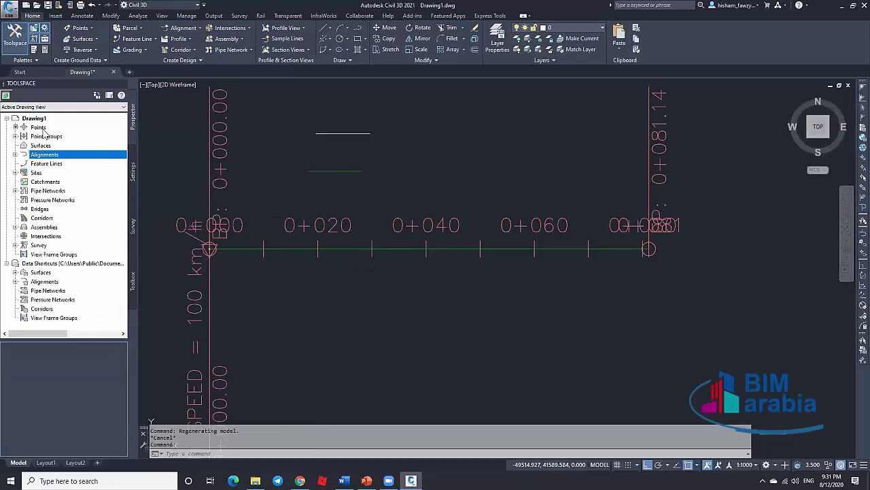
pyautogui.click(38, 127)
pyautogui.scroll(-3, 443, 201)
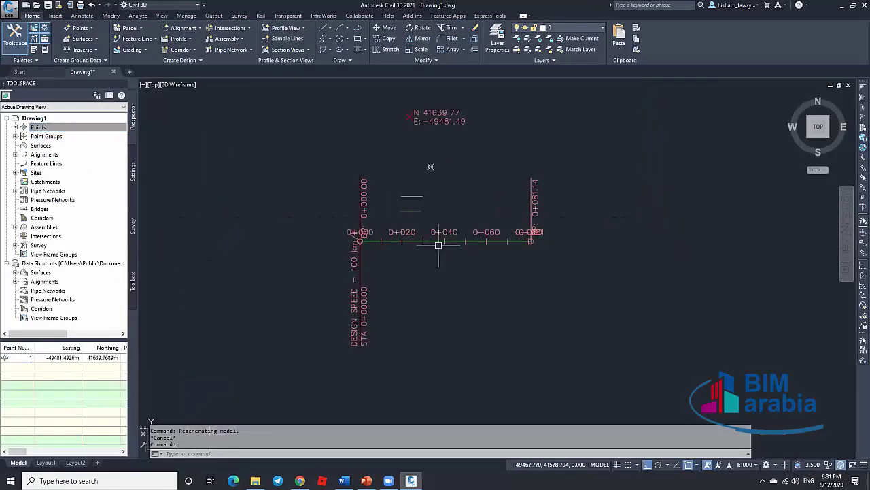
# Step: Erase the Road 01 alignment and explode the labelled COGO point with X
pyautogui.click(451, 241)
pyautogui.press('Delete')
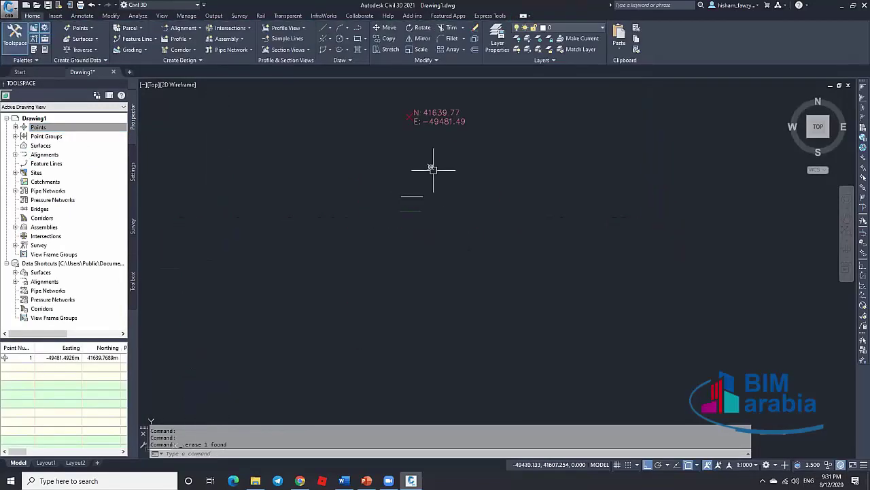
pyautogui.scroll(3, 433, 169)
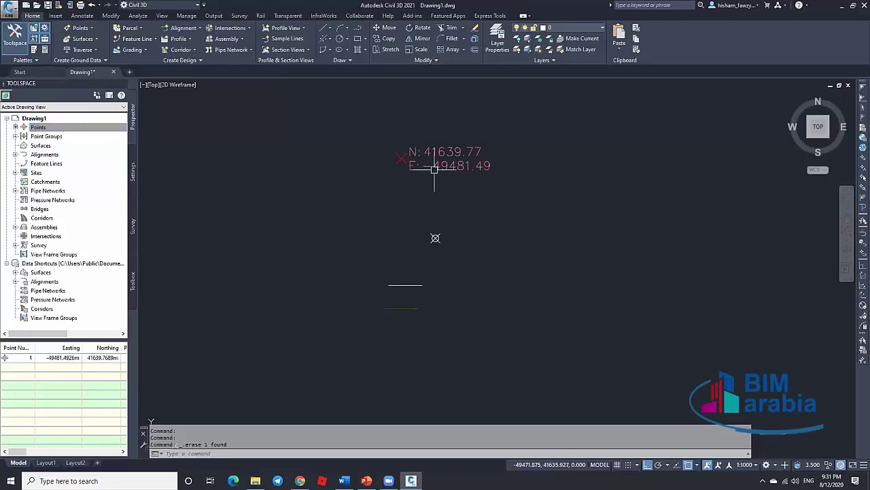
pyautogui.click(401, 155)
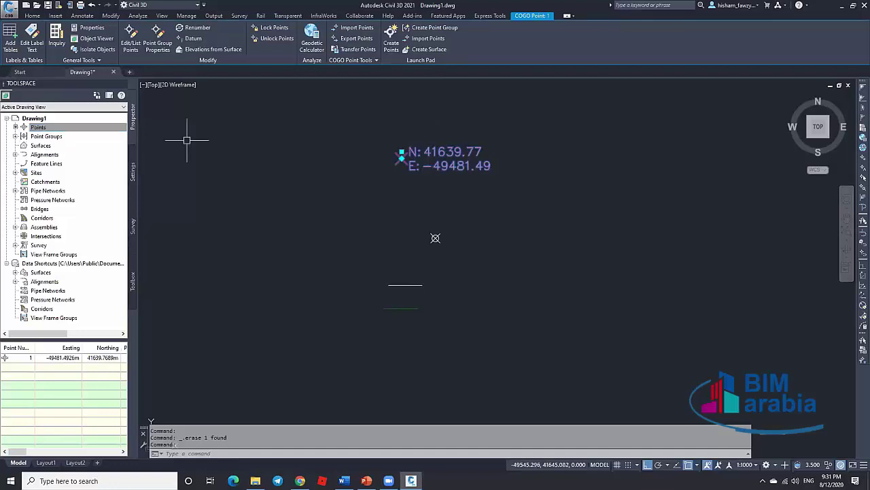
pyautogui.write('x')
pyautogui.press('Return')
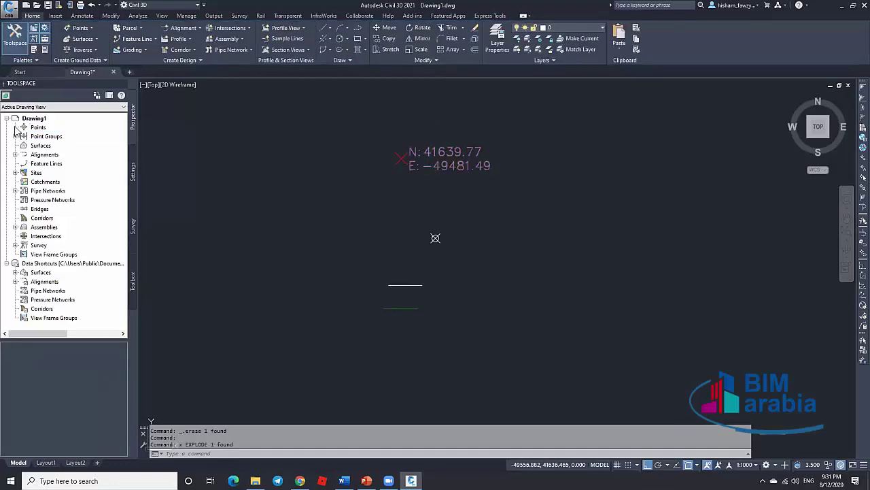
# Step: Show properties of the exploded point: a V-NODE block at X -49481.493, Y 41639.769
pyautogui.click(39, 128)
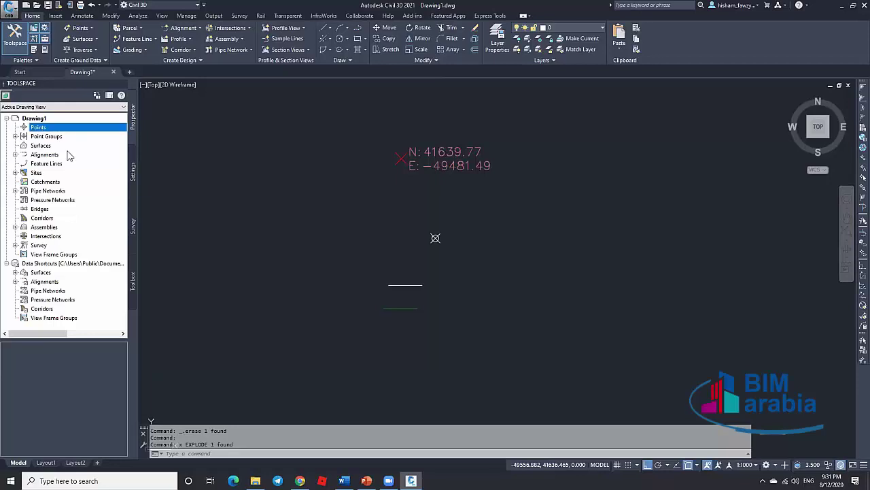
pyautogui.click(403, 158)
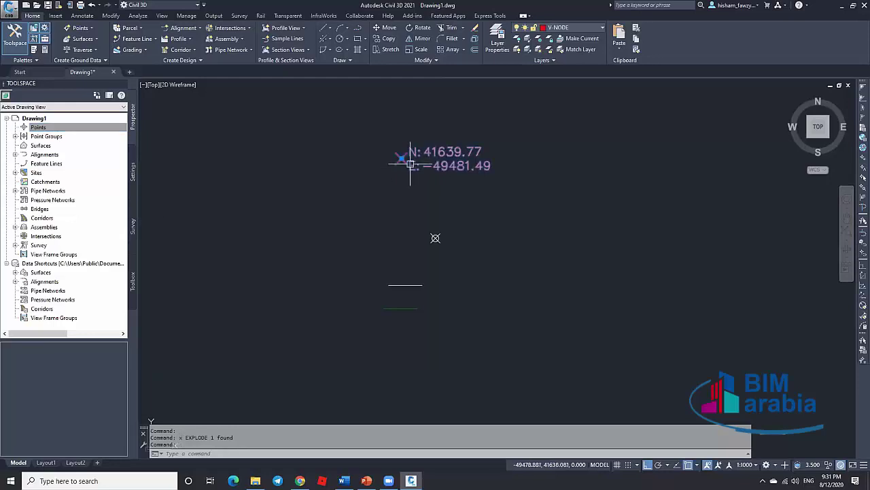
pyautogui.press('Escape')
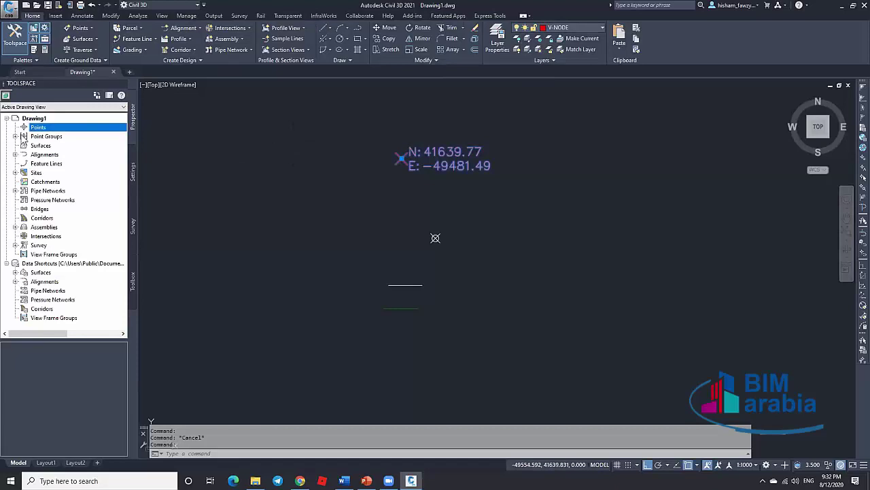
pyautogui.press('Escape')
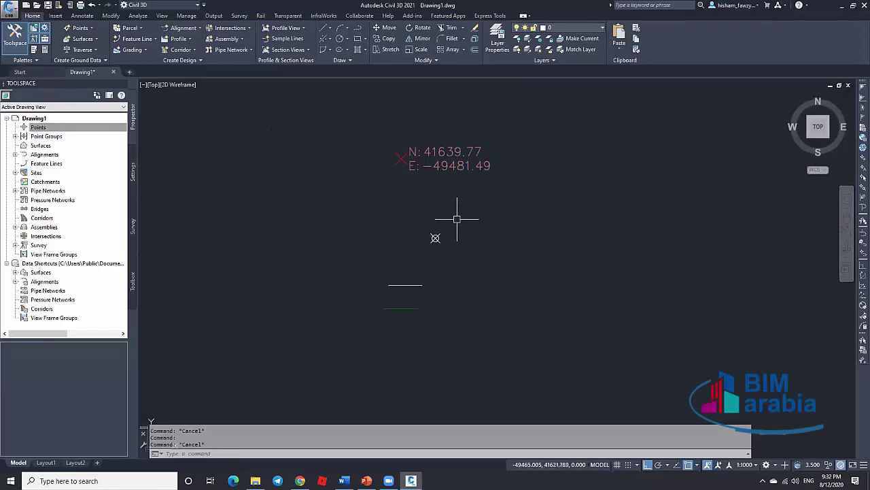
pyautogui.scroll(-3, 452, 219)
pyautogui.scroll(3, 460, 201)
pyautogui.moveTo(459, 196)
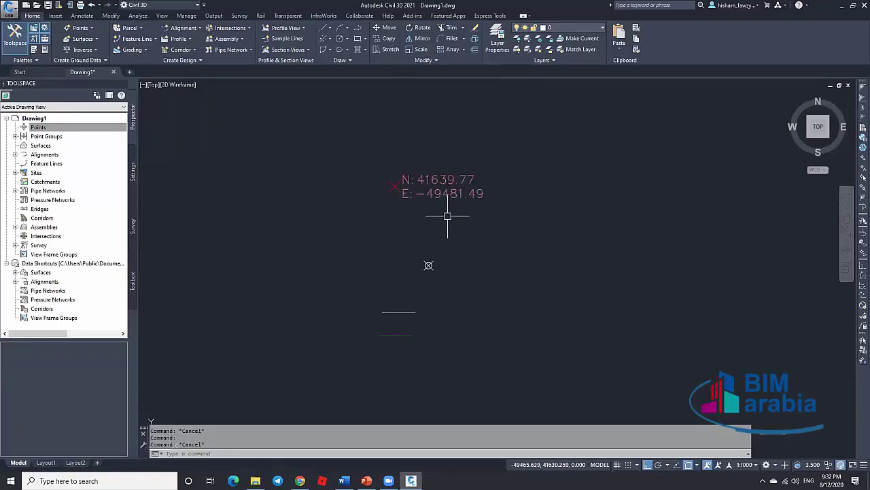
pyautogui.click(430, 194)
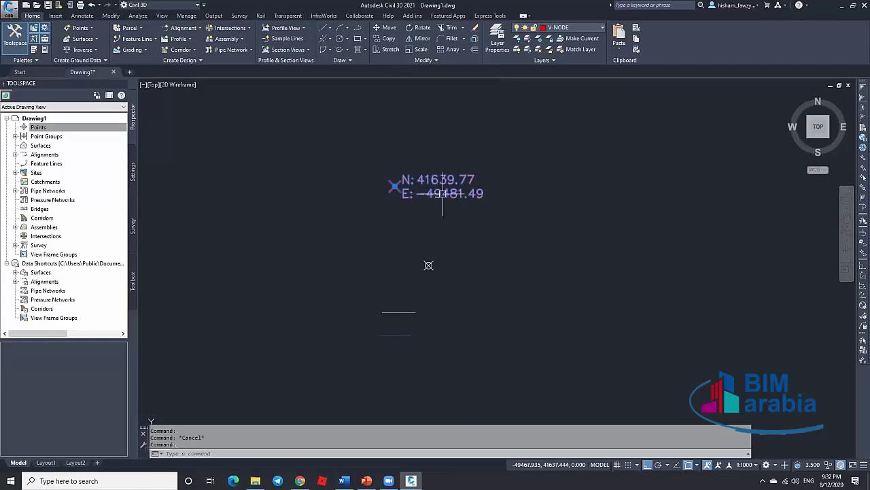
pyautogui.hotkey('ctrl', '1')
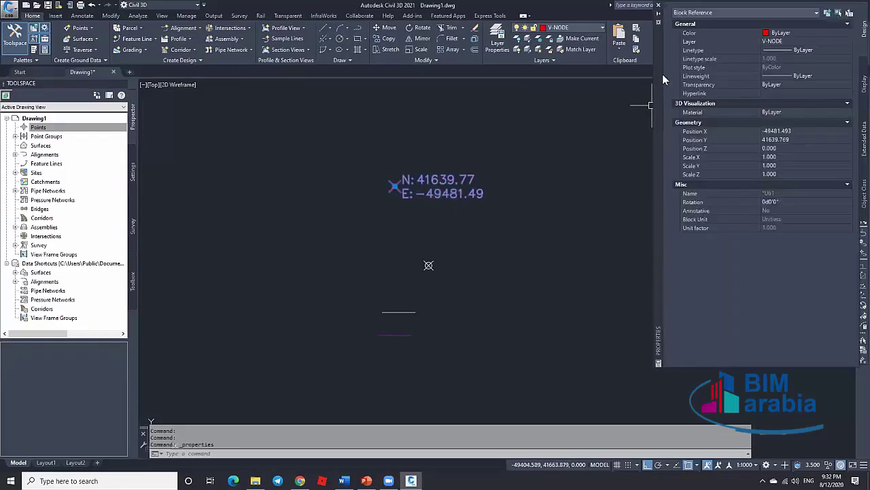
# Step: Float and close the block's Properties palette, then deselect the point
pyautogui.moveTo(666, 81); pyautogui.dragTo(567, 161)
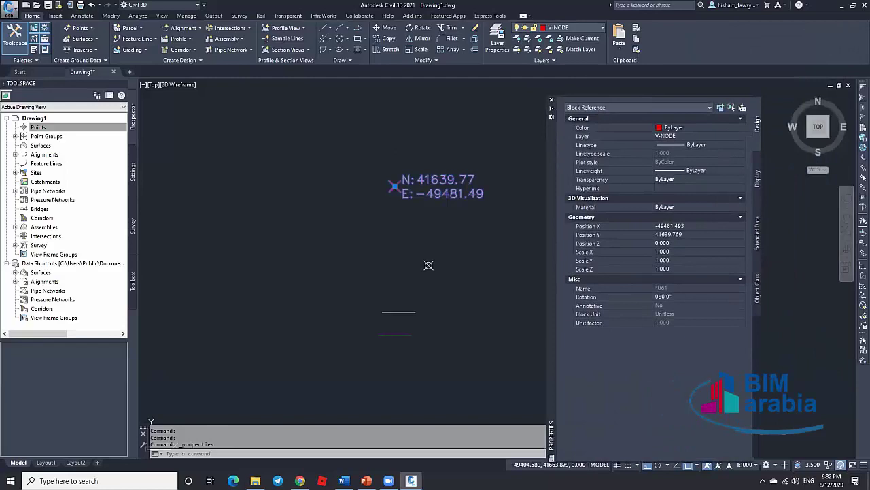
pyautogui.click(551, 100)
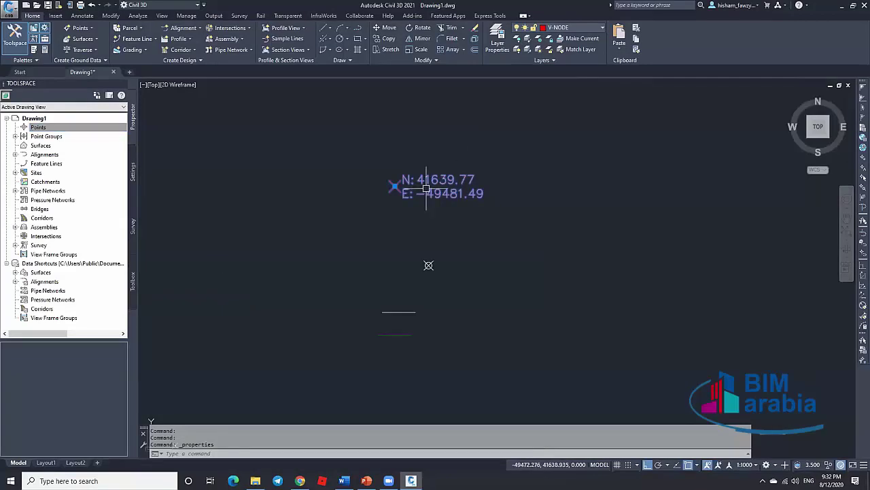
pyautogui.moveTo(442, 179)
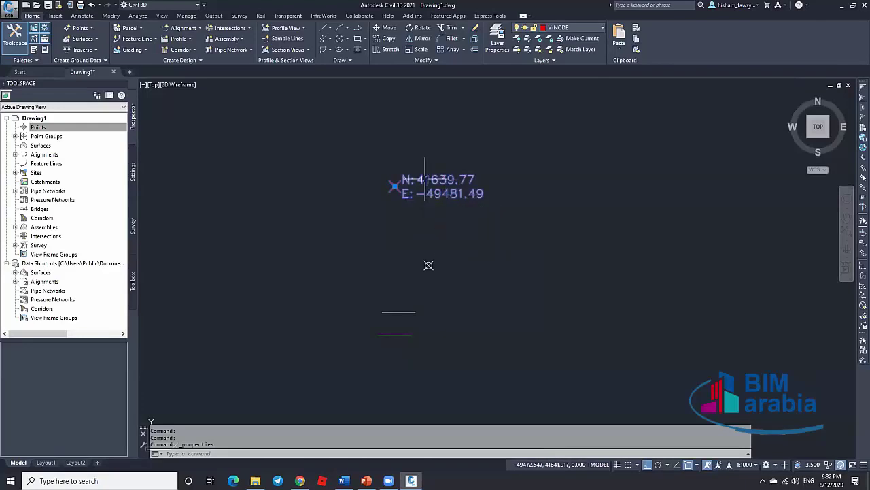
pyautogui.press('Escape')
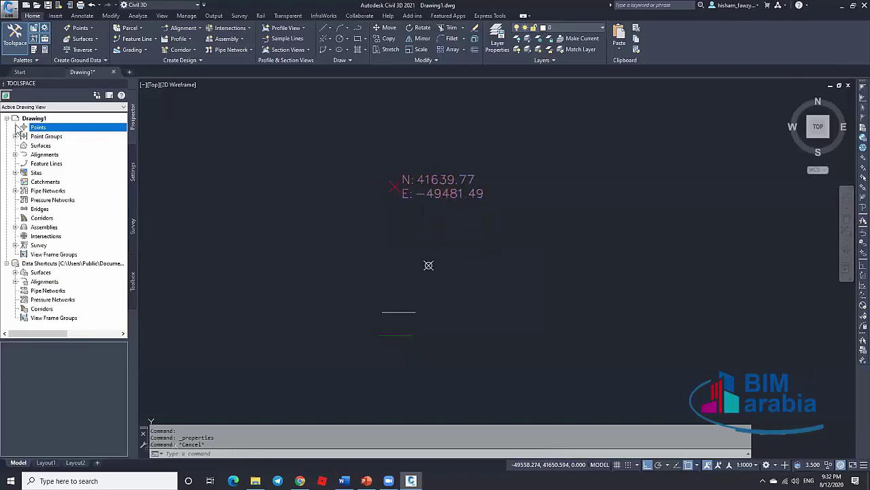
# Step: Pick the _All Points group and recheck the exploded point in the drawing
pyautogui.click(15, 137)
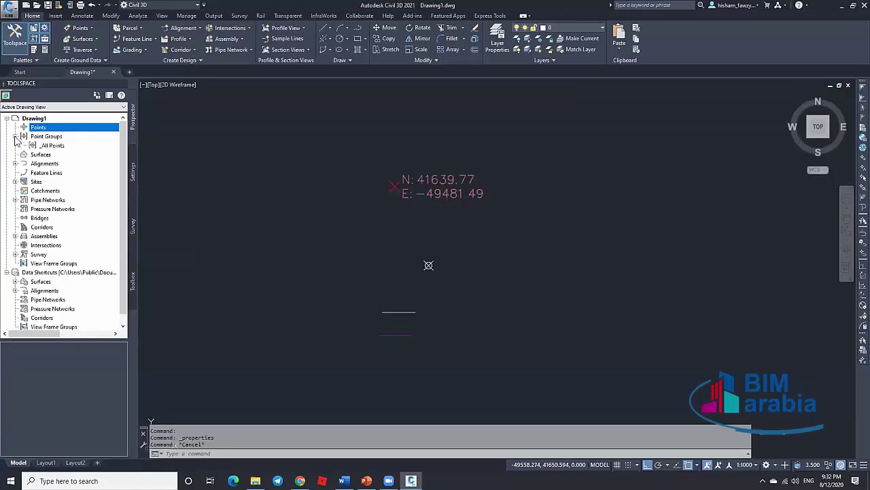
pyautogui.click(59, 146)
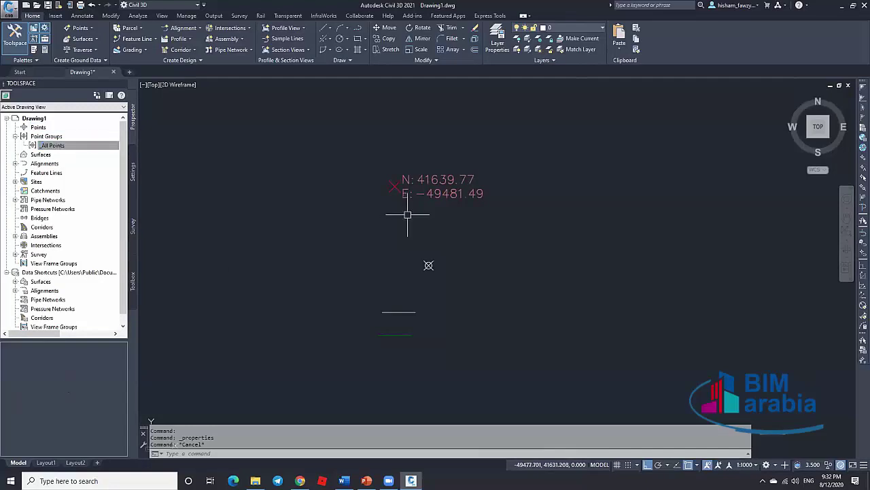
pyautogui.press('Escape')
pyautogui.click(396, 186)
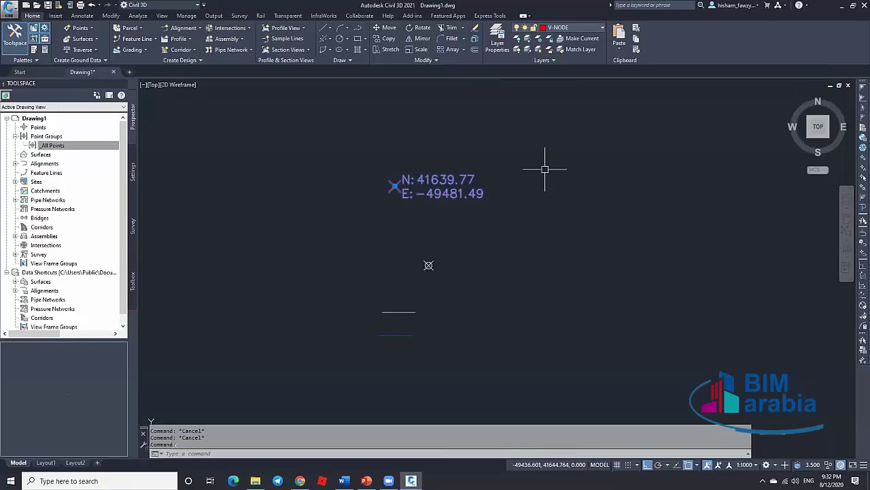
pyautogui.press('Escape')
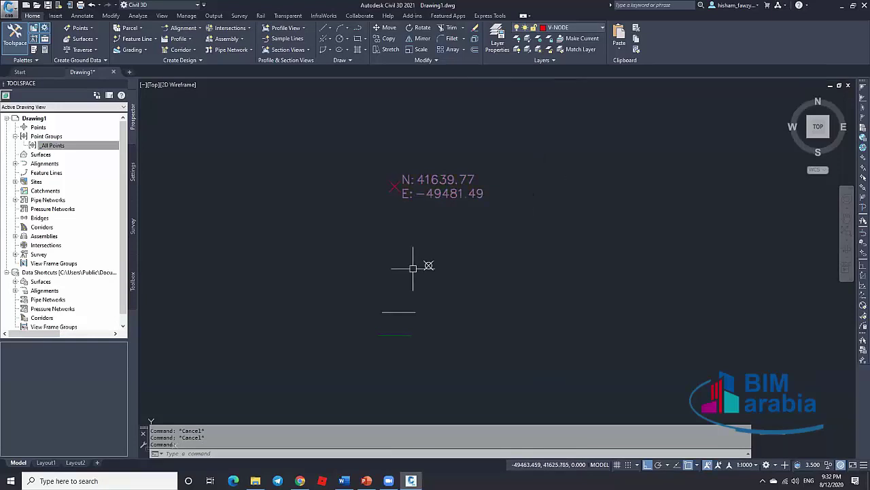
# Step: Explode the lower feature line into a plain polyline
pyautogui.click(399, 336)
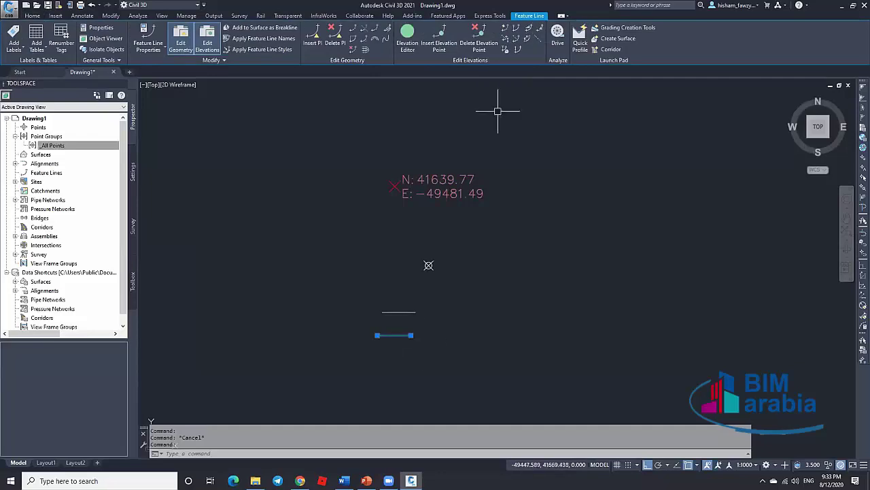
pyautogui.write('x')
pyautogui.press('Return')
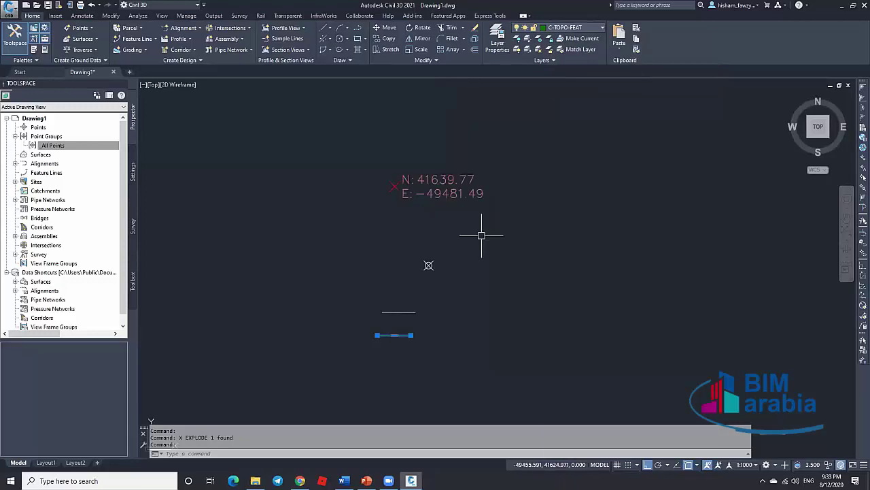
pyautogui.hotkey('ctrl', '1')
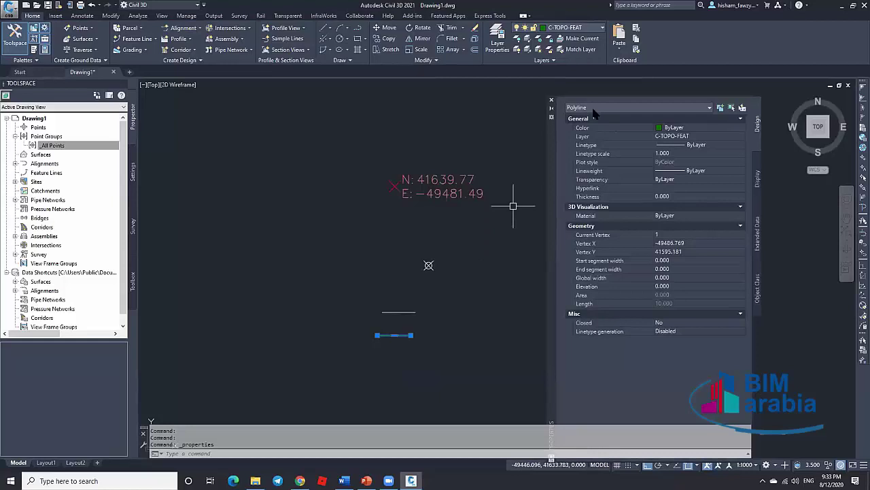
pyautogui.click(552, 100)
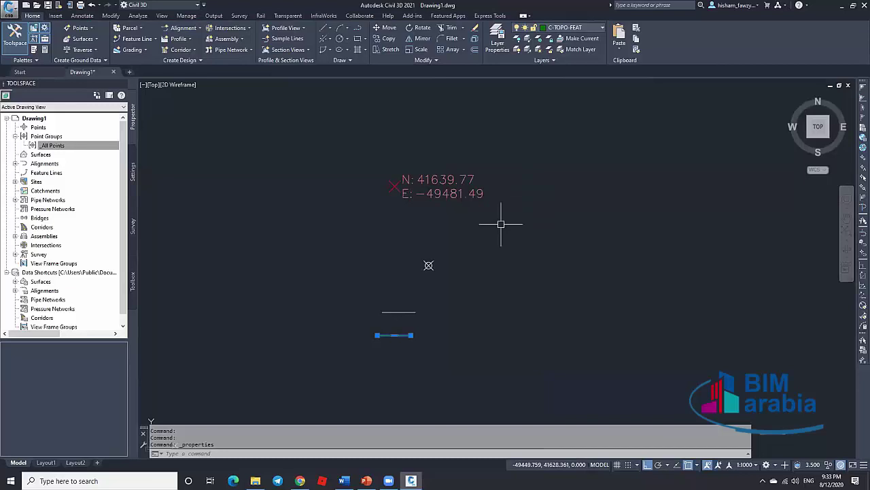
pyautogui.press('Escape')
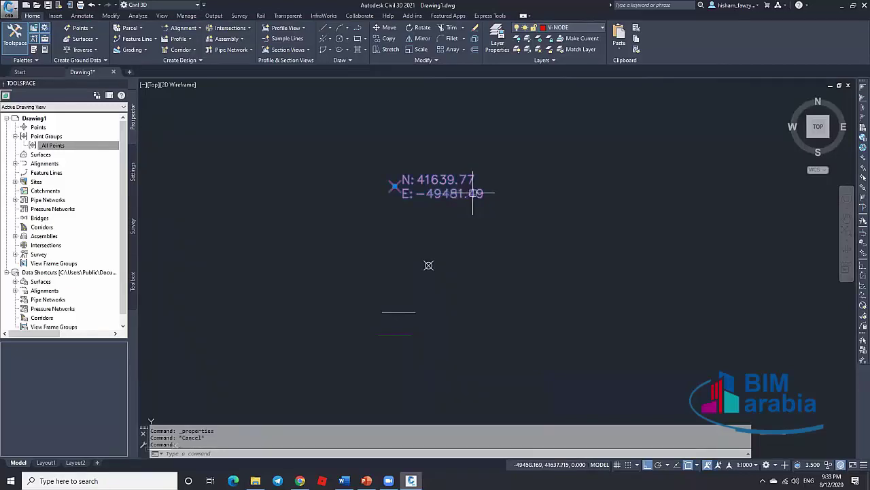
pyautogui.doubleClick(473, 193)
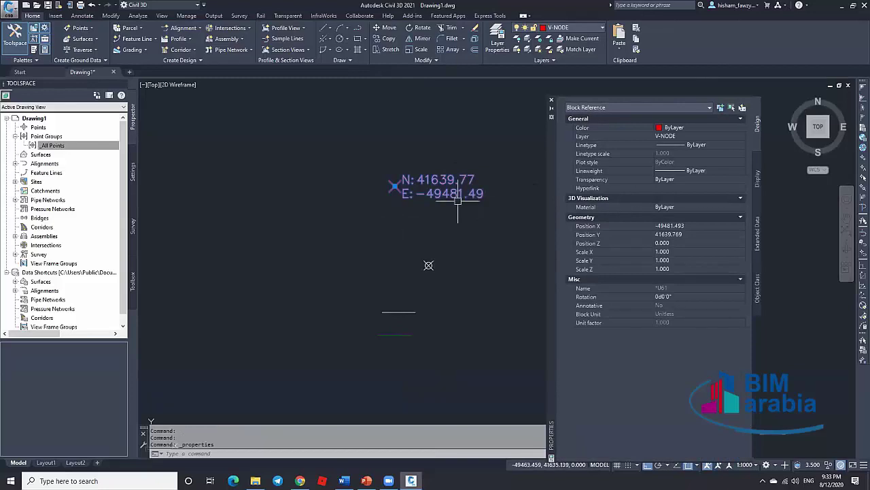
pyautogui.click(551, 100)
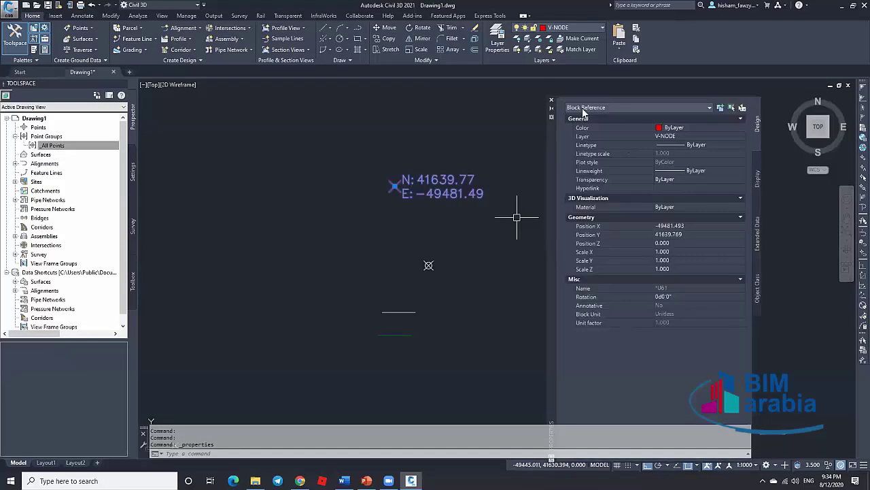
pyautogui.click(552, 101)
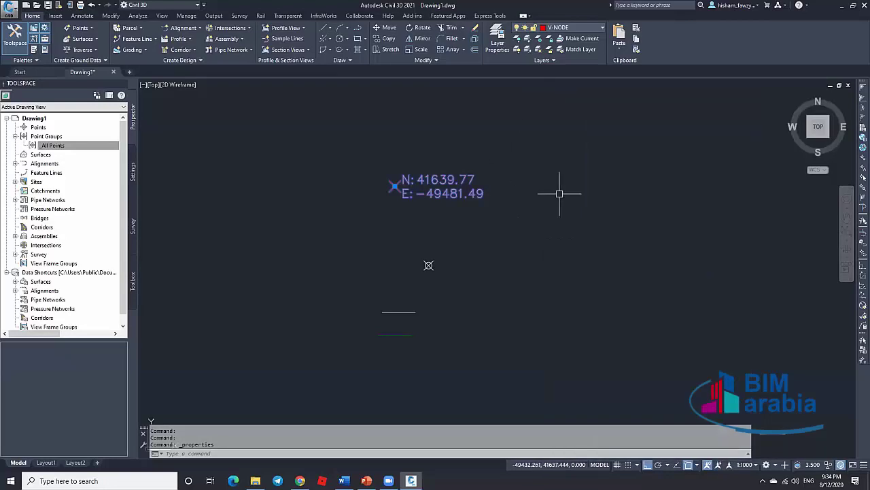
pyautogui.press('Escape')
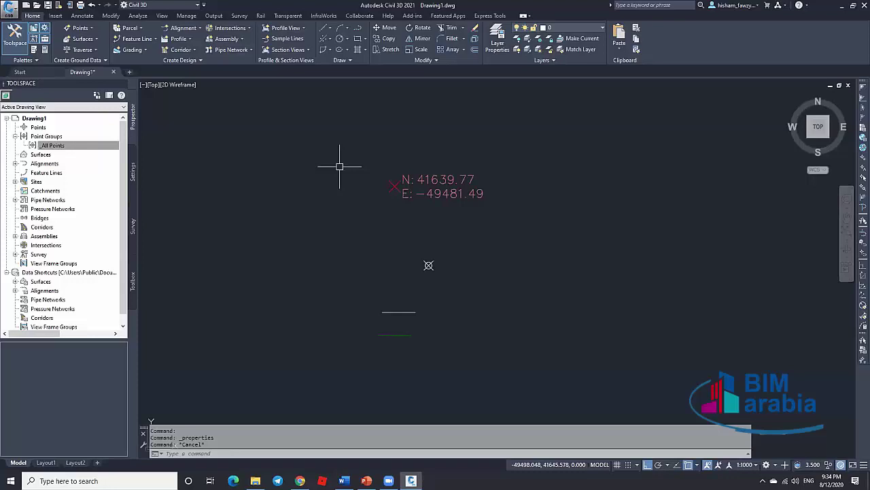
# Step: Window-erase the point, label and both lines, then hide the NavBar and search box
pyautogui.click(307, 139)
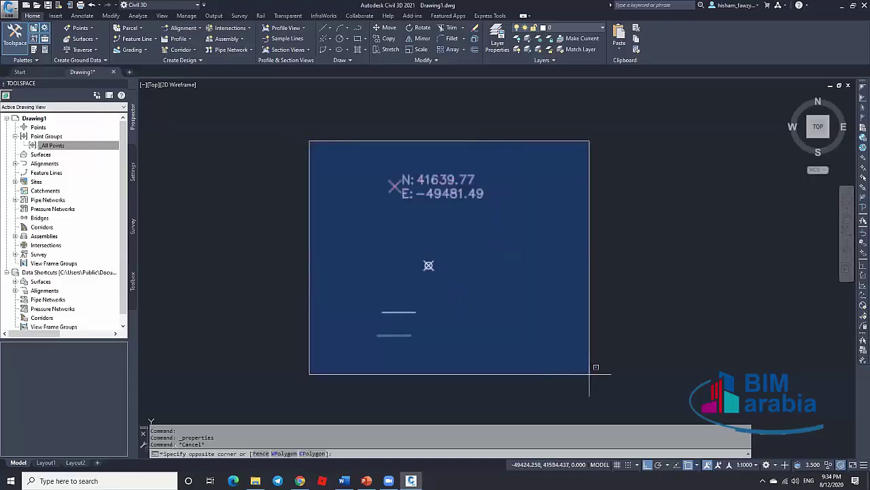
pyautogui.click(593, 379)
pyautogui.press('Delete')
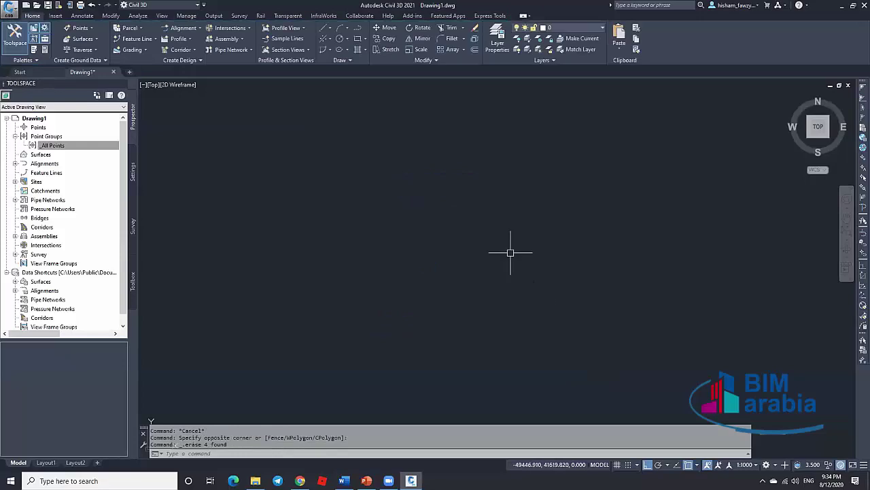
pyautogui.click(854, 191)
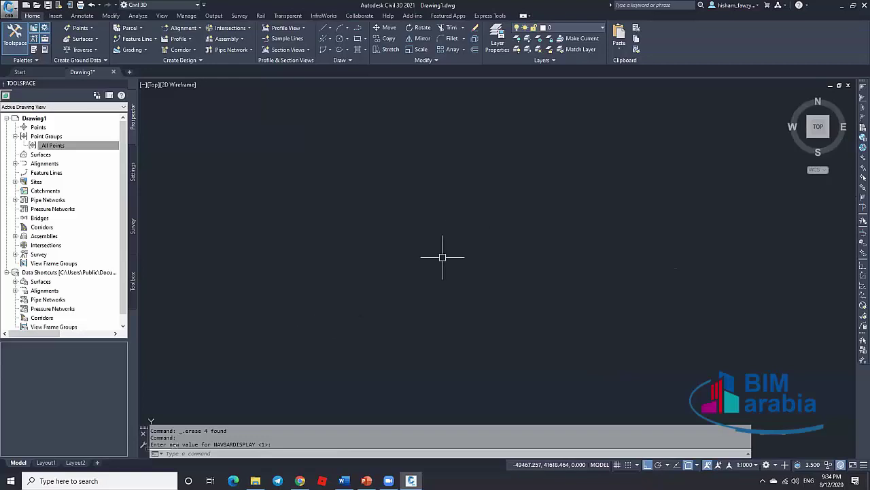
pyautogui.click(611, 5)
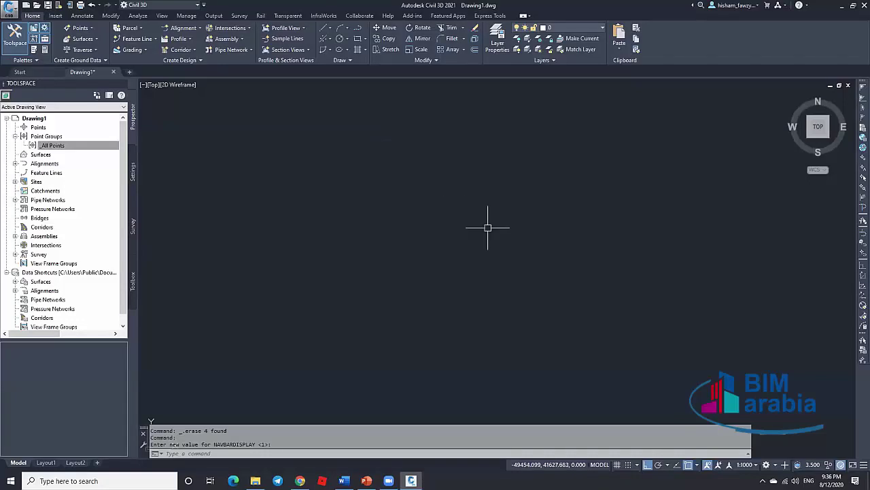
# Step: Launch Civil 3D as AutoCAD 2021 from the Autodesk Civil 3D 2021 Start menu folder
pyautogui.click(583, 265)
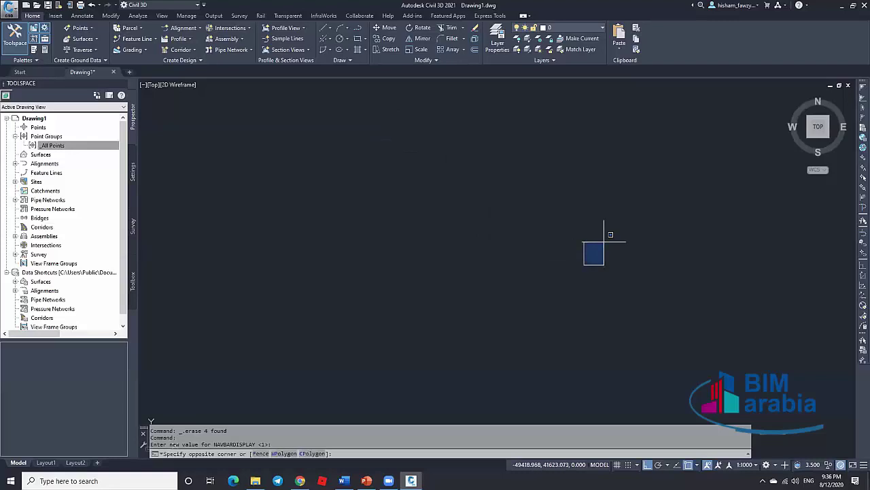
pyautogui.click(603, 241)
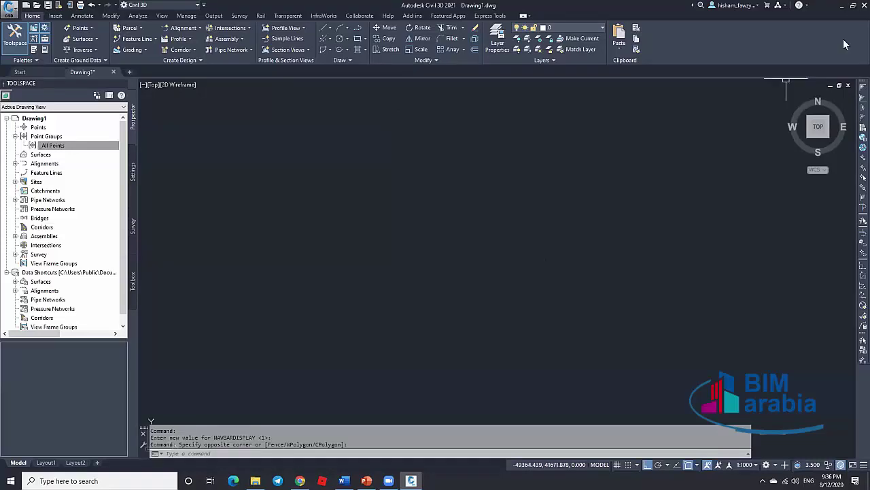
pyautogui.click(853, 6)
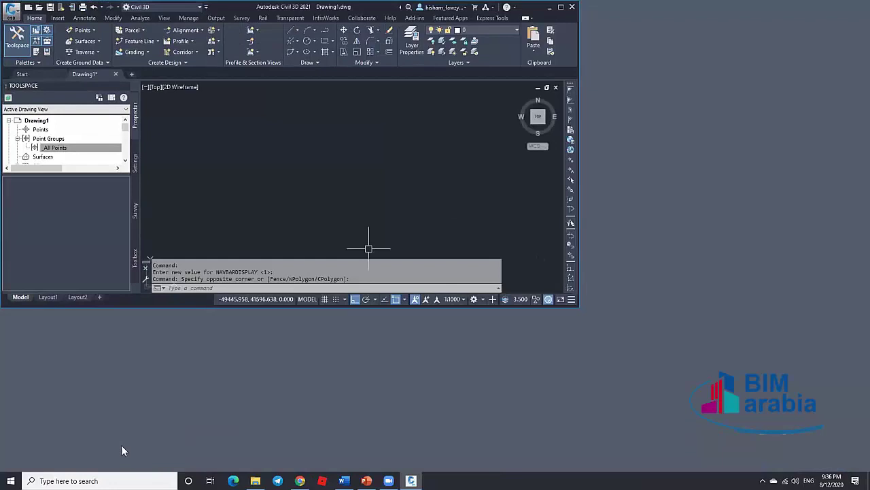
pyautogui.click(11, 481)
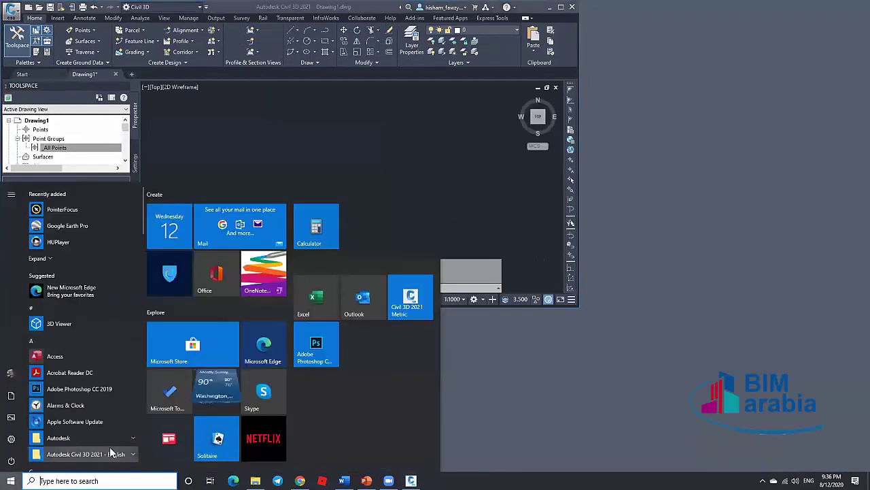
pyautogui.click(112, 450)
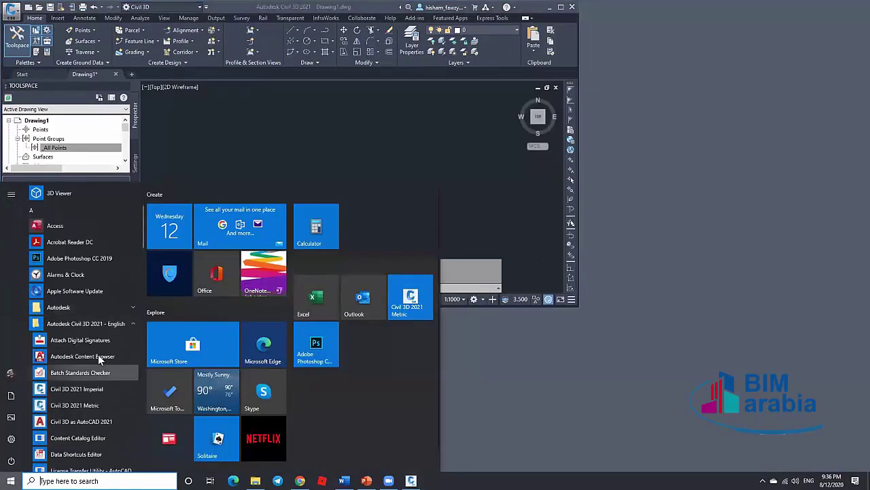
pyautogui.click(81, 421)
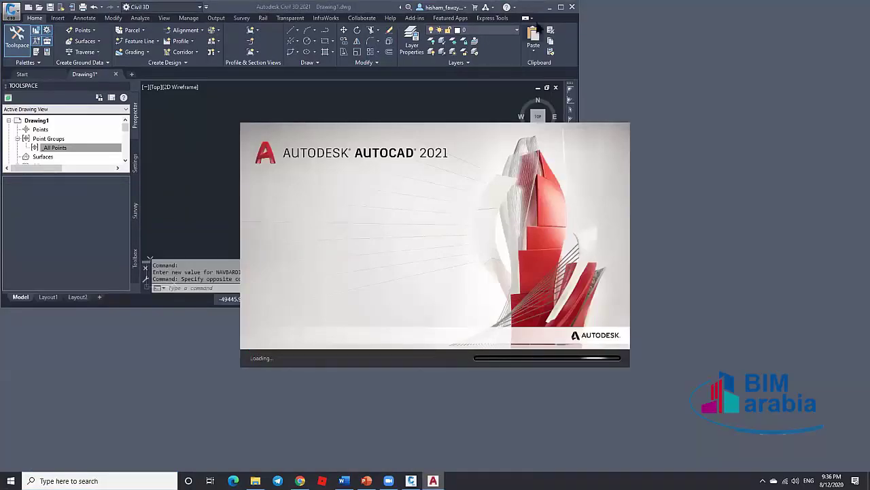
# Step: Arrange the Civil 3D window and bring the new AutoCAD 2021 Drawing1 forward
pyautogui.click(446, 71)
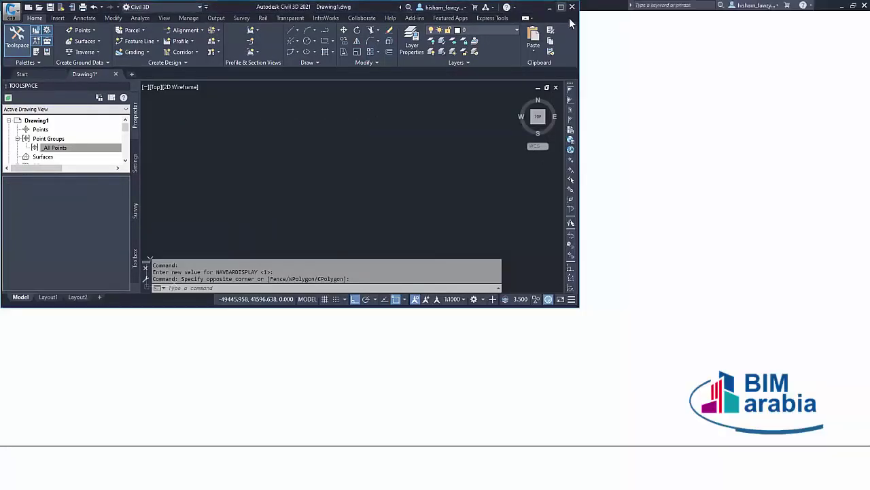
pyautogui.click(561, 7)
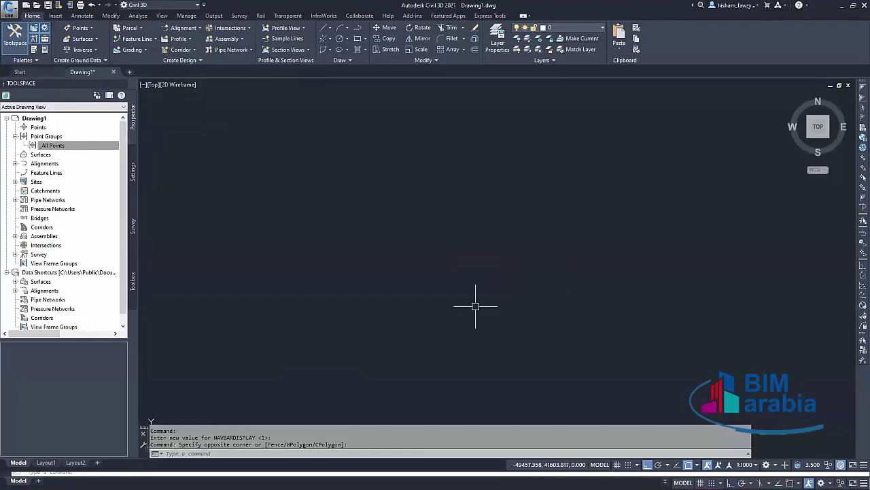
pyautogui.click(853, 6)
pyautogui.click(684, 182)
# Step: Snap AutoCAD to the right half of the screen and Civil 3D to the left half
pyautogui.click(797, 85)
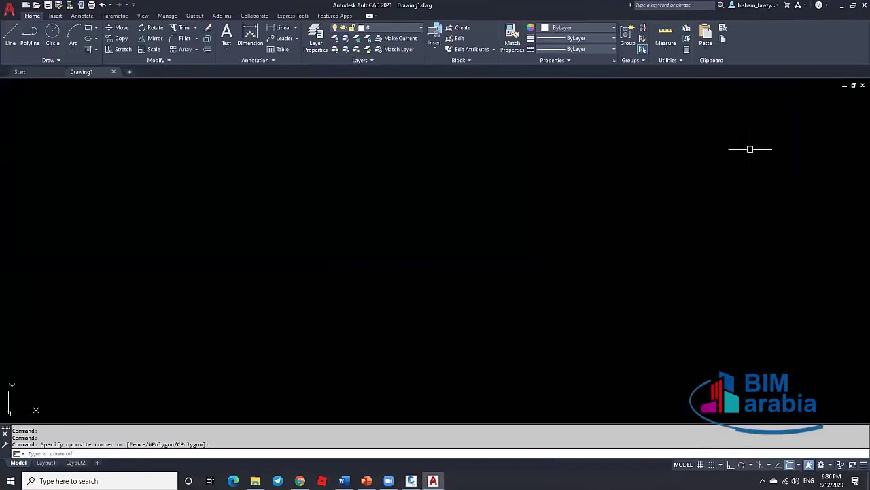
pyautogui.doubleClick(492, 7)
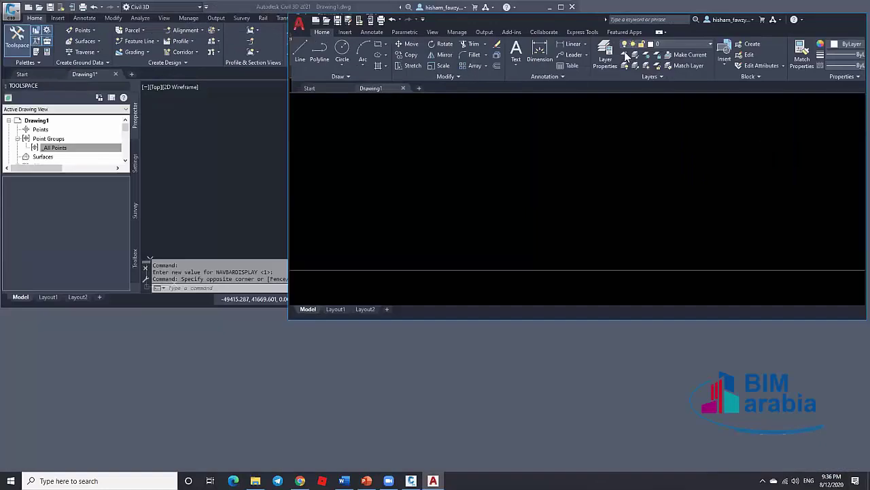
pyautogui.press('super+Right')
pyautogui.click(109, 119)
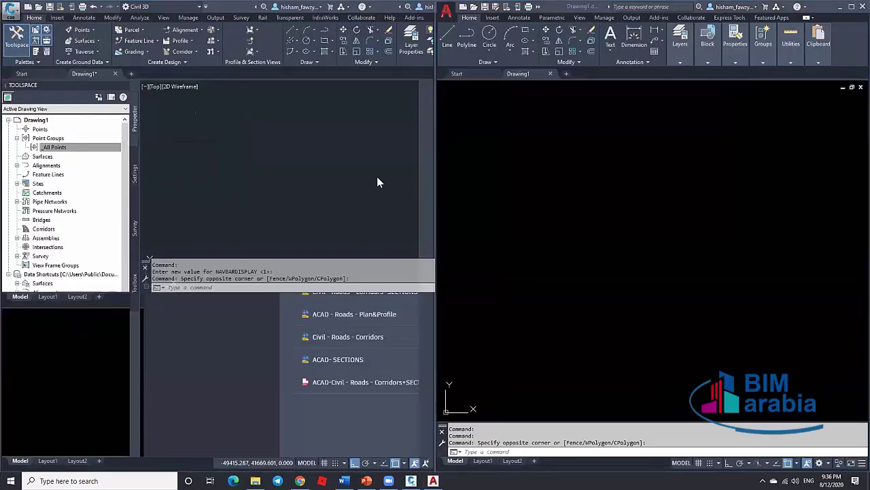
# Step: Check AutoCAD's layer list, then begin closing Civil 3D's Drawing1
pyautogui.click(571, 198)
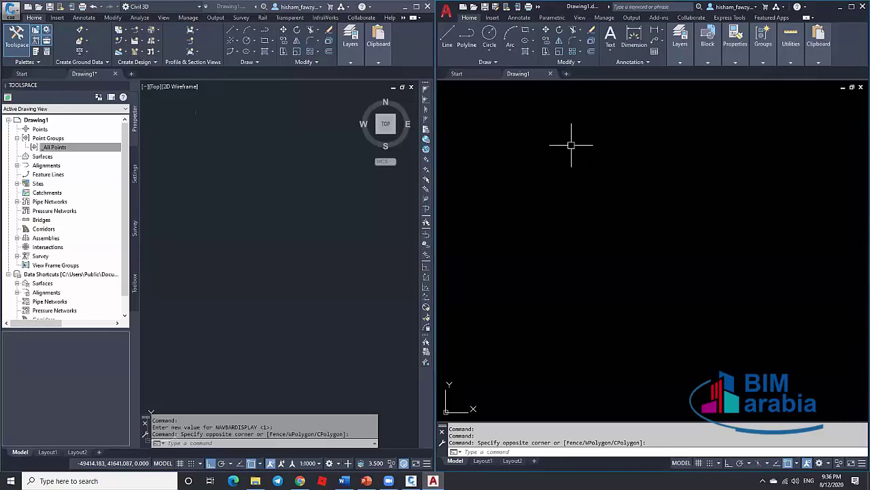
pyautogui.moveTo(703, 51)
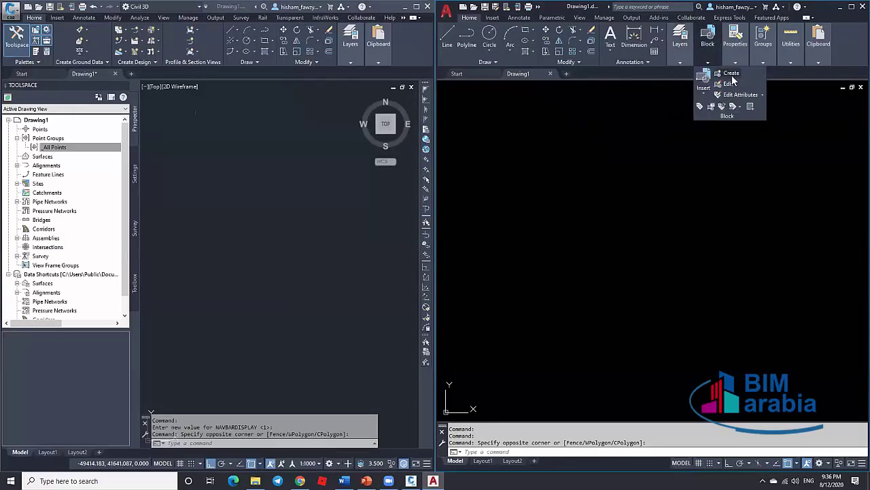
pyautogui.moveTo(680, 42)
pyautogui.click(768, 74)
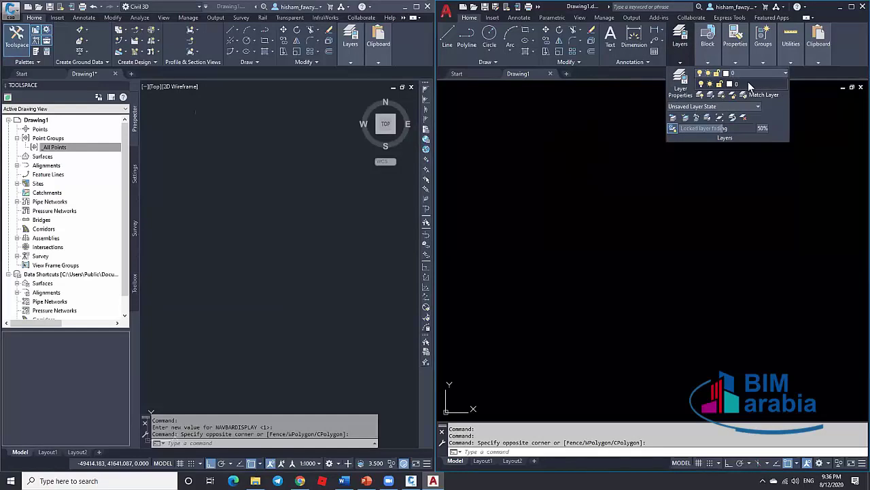
pyautogui.click(302, 174)
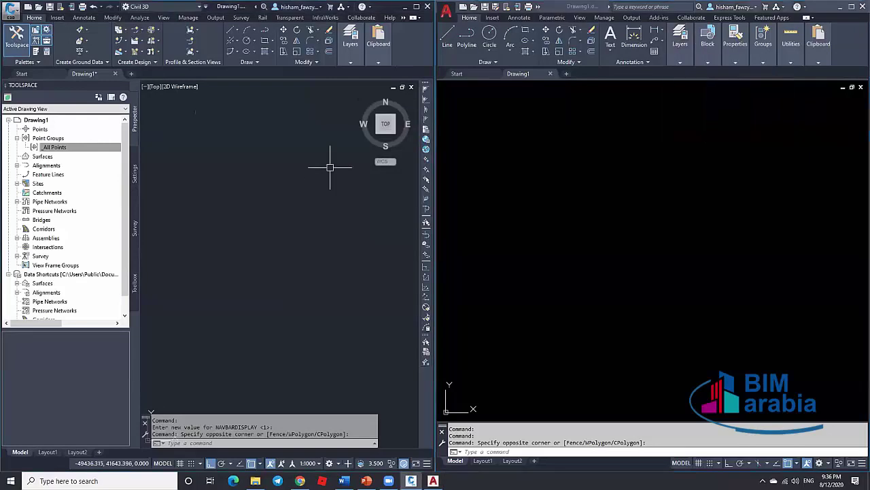
pyautogui.click(115, 73)
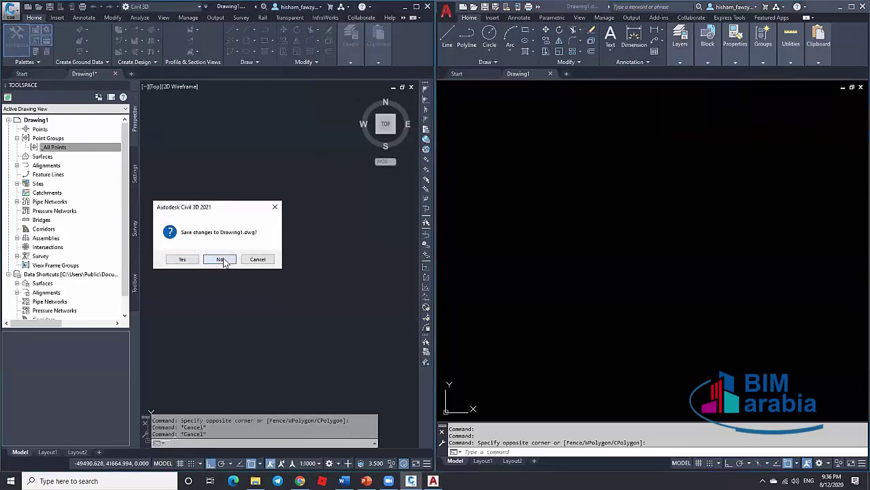
# Step: Close Drawing1 without saving, start a new Drawing2, and expand the Layers panel
pyautogui.click(259, 262)
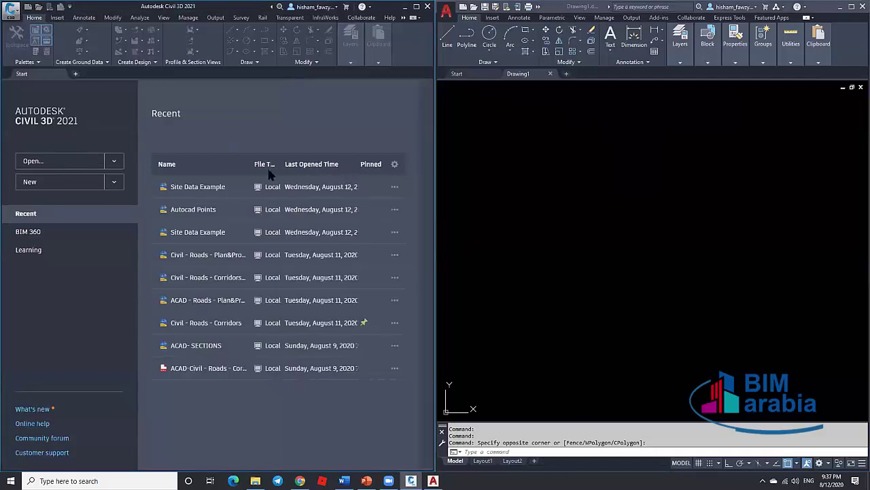
pyautogui.hotkey('ctrl', 'n')
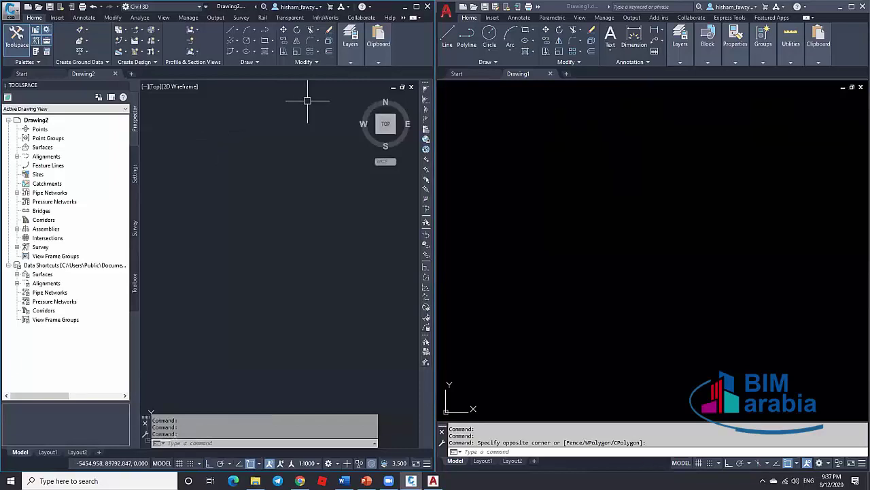
pyautogui.click(358, 57)
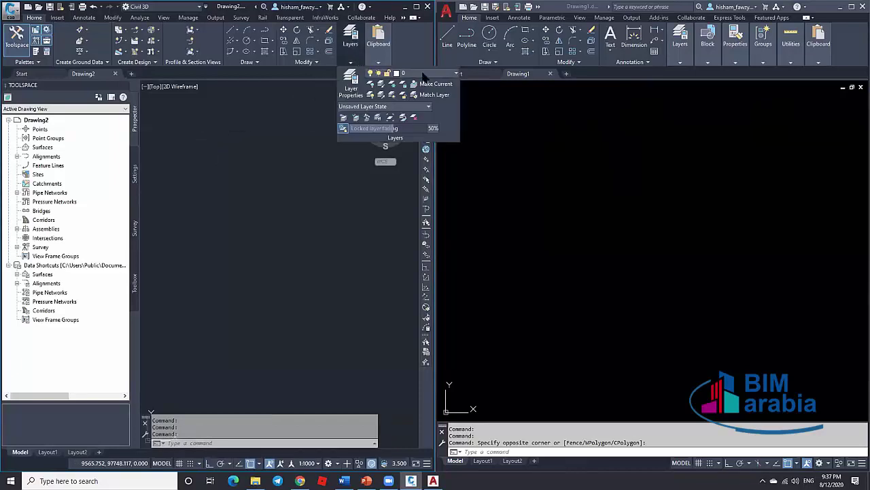
# Step: Scroll Drawing2's layer list from A-BLDG to V-NODE-NGAS, then close it
pyautogui.click(441, 73)
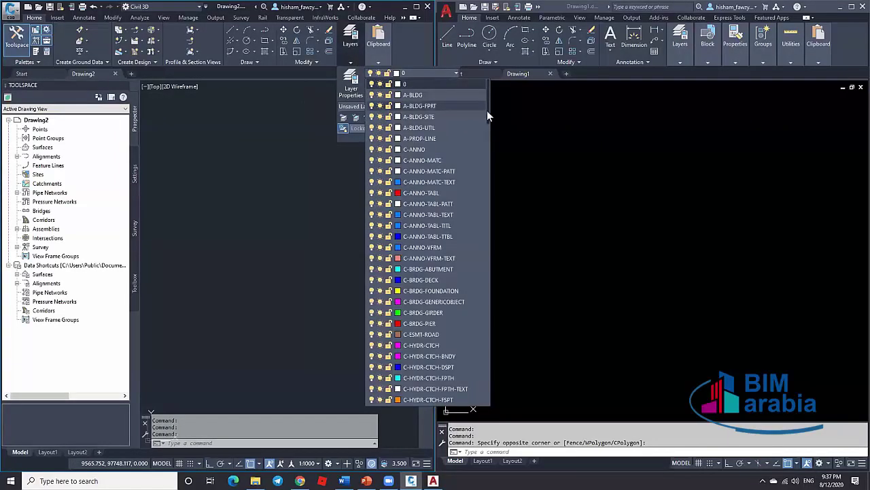
pyautogui.moveTo(487, 116); pyautogui.dragTo(480, 365)
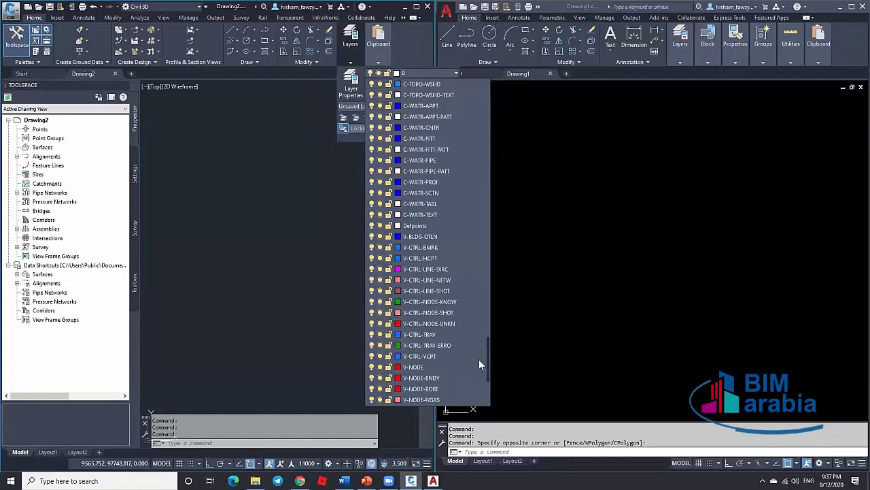
pyautogui.click(278, 209)
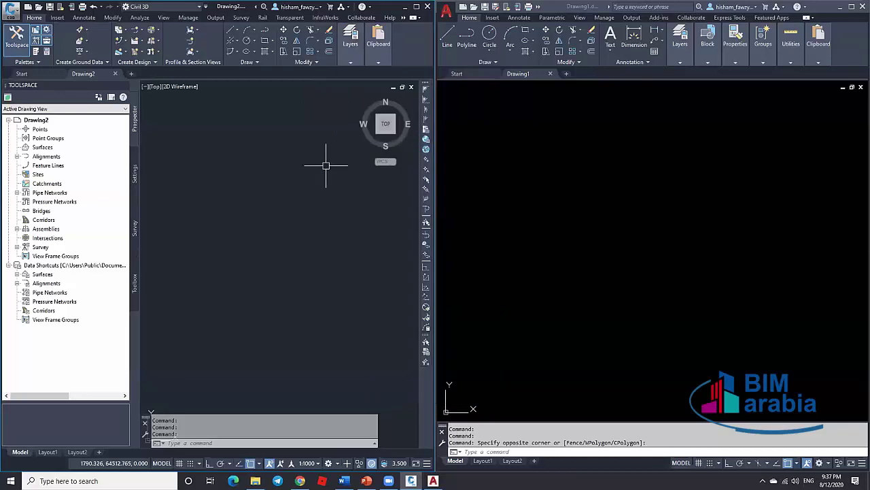
pyautogui.click(34, 72)
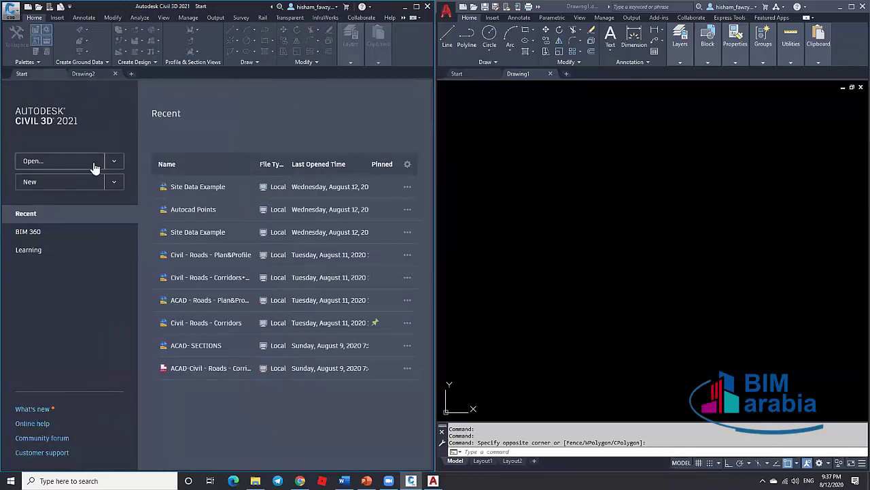
pyautogui.click(114, 182)
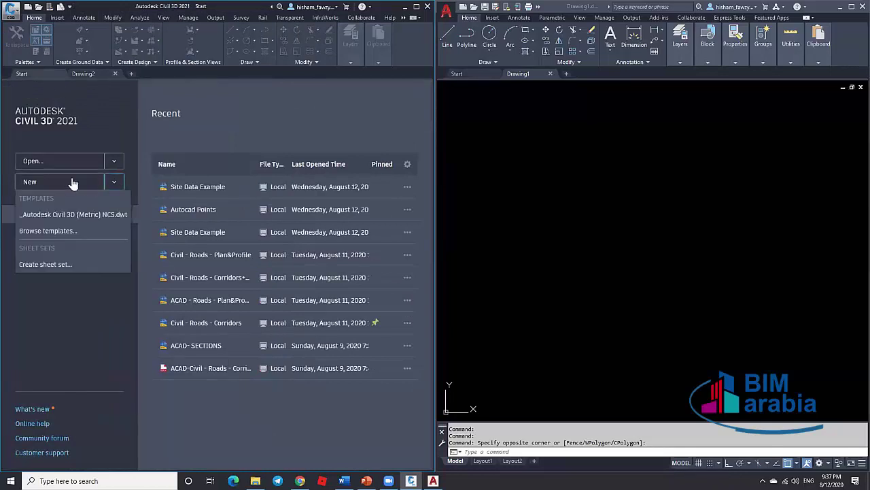
pyautogui.click(60, 233)
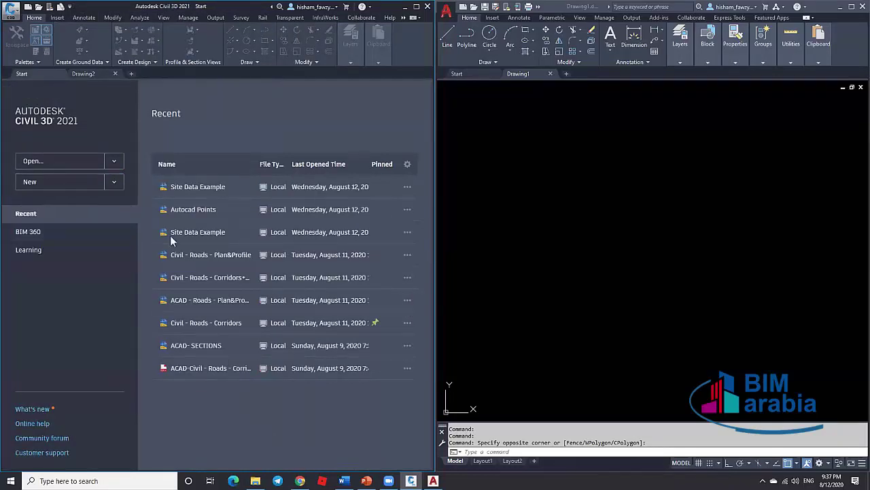
pyautogui.click(170, 218)
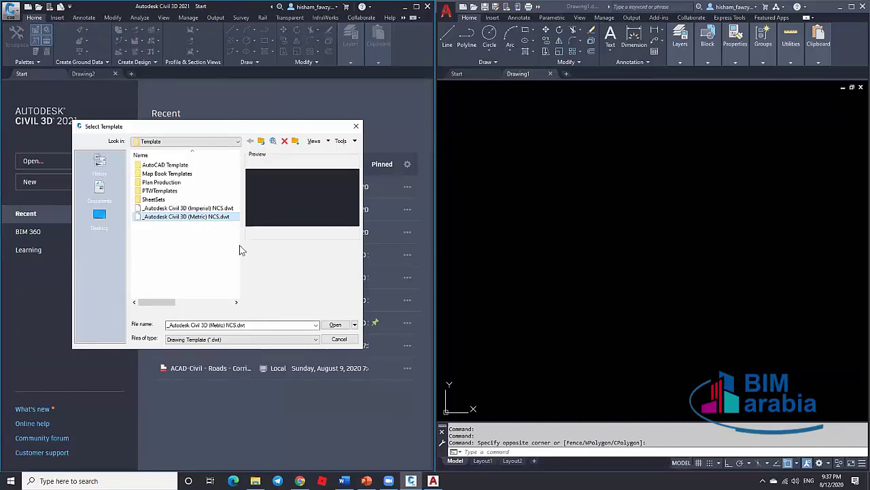
pyautogui.click(189, 208)
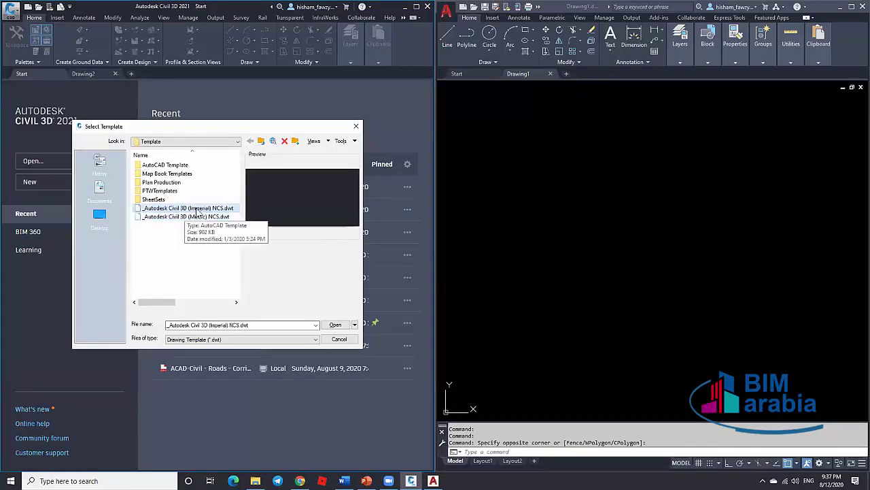
pyautogui.click(177, 218)
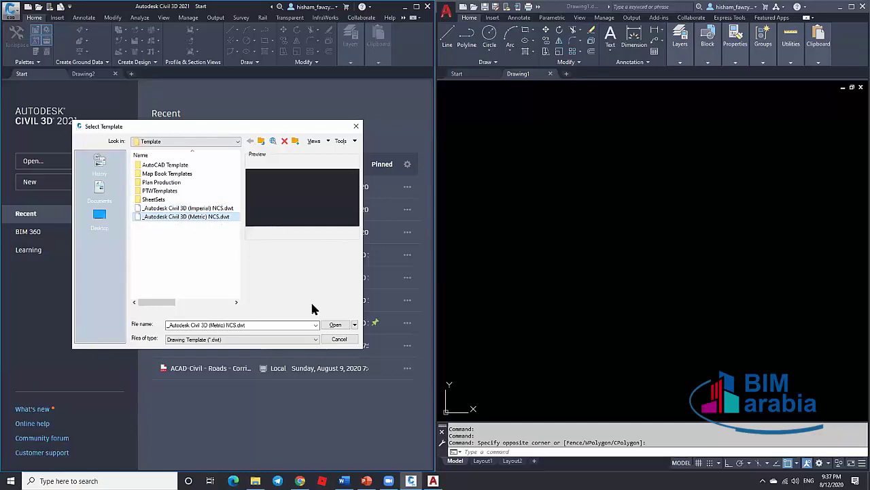
pyautogui.click(335, 342)
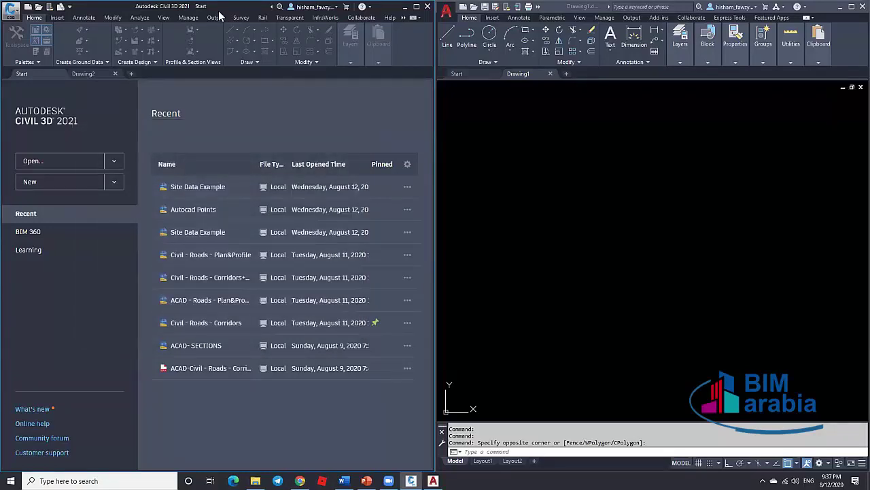
pyautogui.click(41, 183)
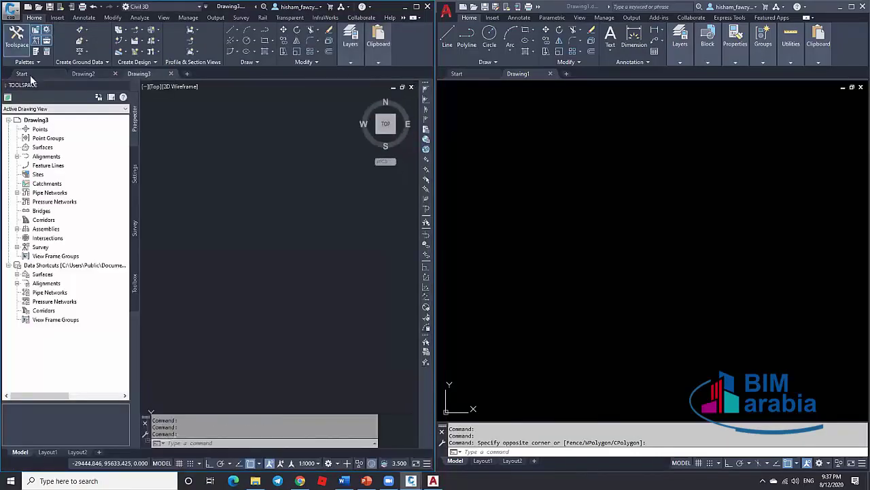
pyautogui.hotkey('ctrl', 'F4')
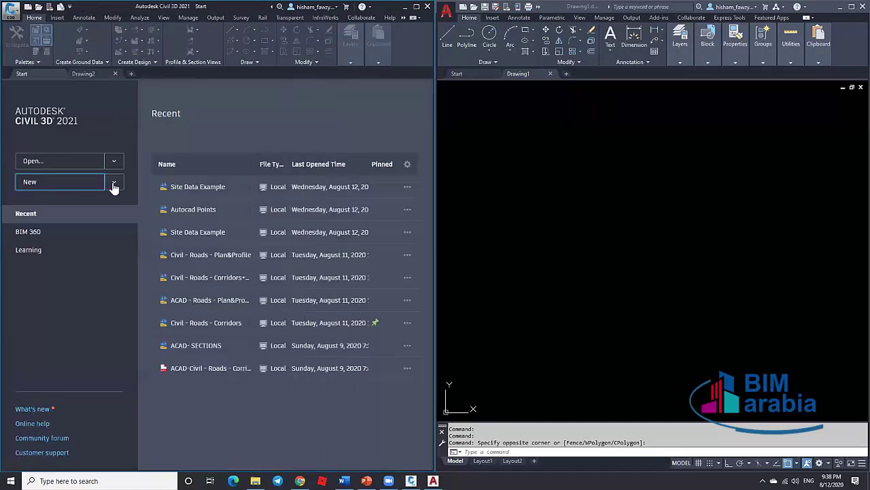
pyautogui.click(114, 184)
pyautogui.click(69, 231)
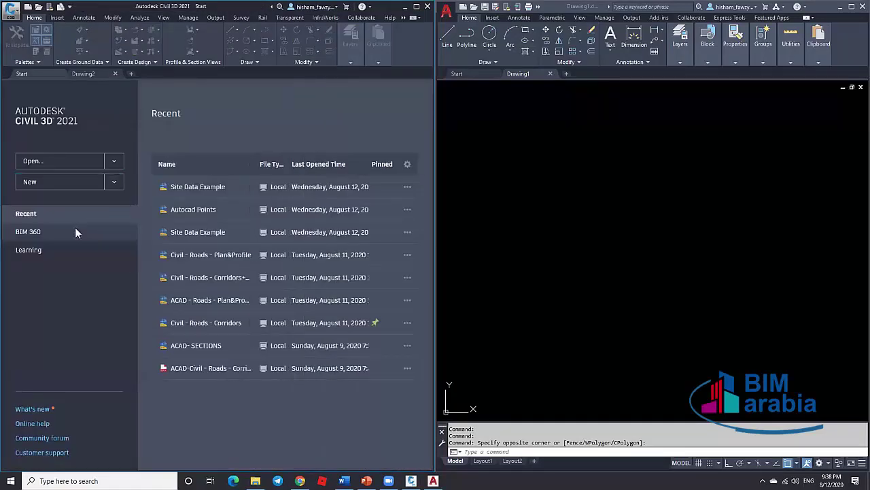
pyautogui.click(198, 217)
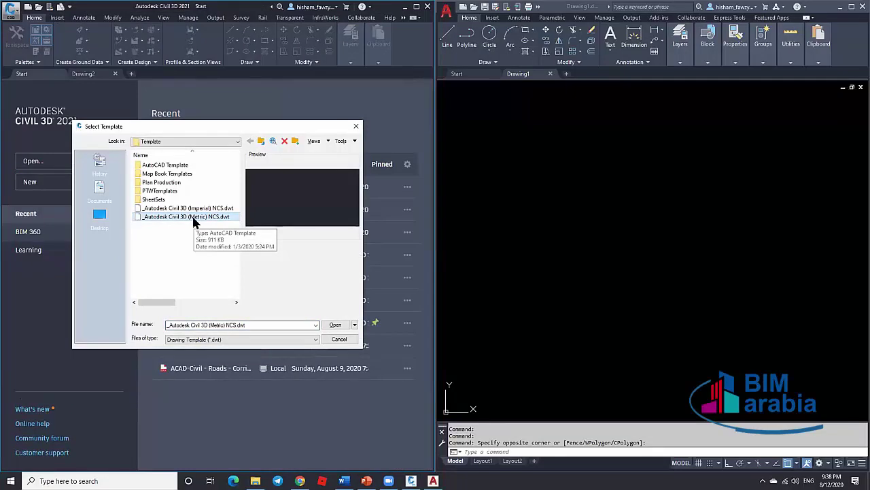
pyautogui.click(338, 338)
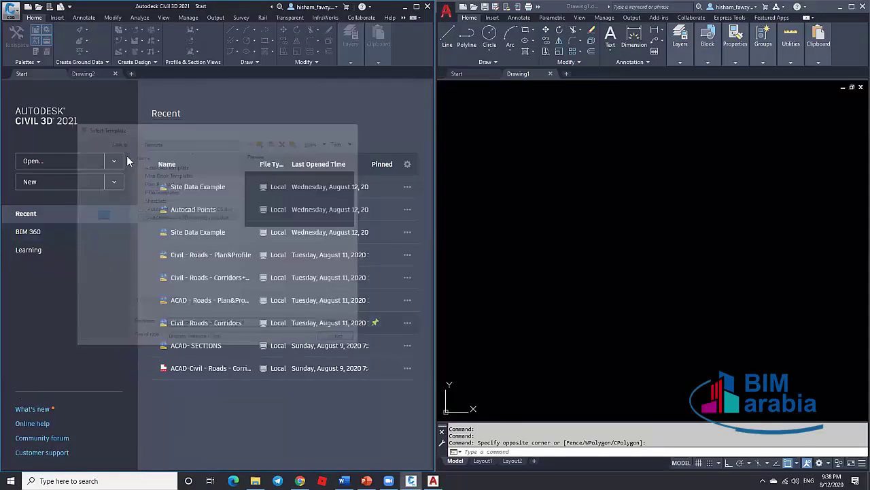
pyautogui.click(81, 74)
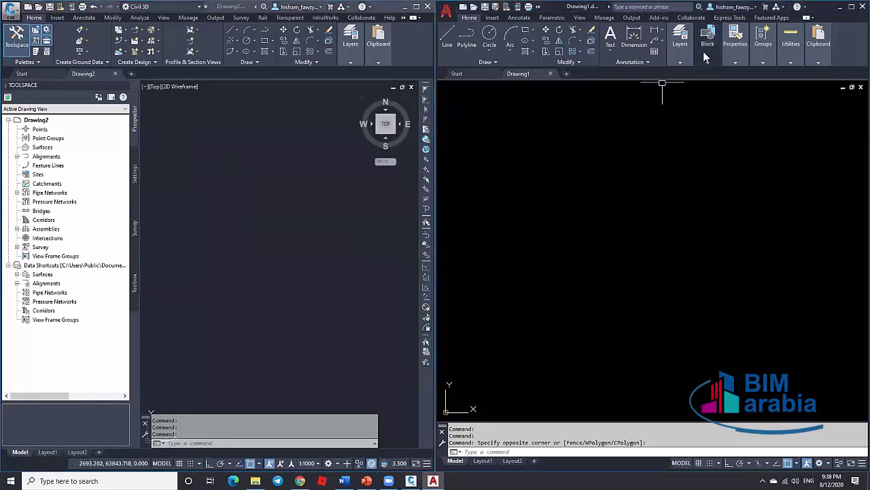
pyautogui.click(680, 42)
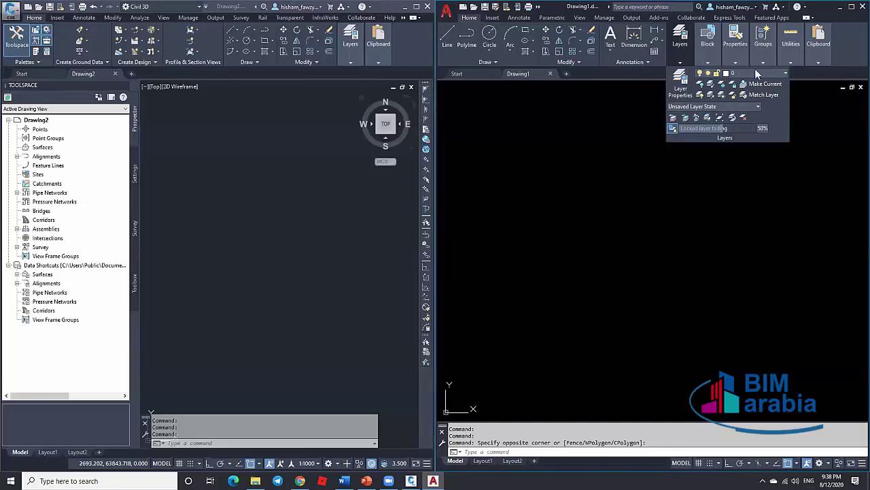
pyautogui.click(756, 73)
pyautogui.click(589, 130)
pyautogui.click(569, 111)
pyautogui.click(259, 192)
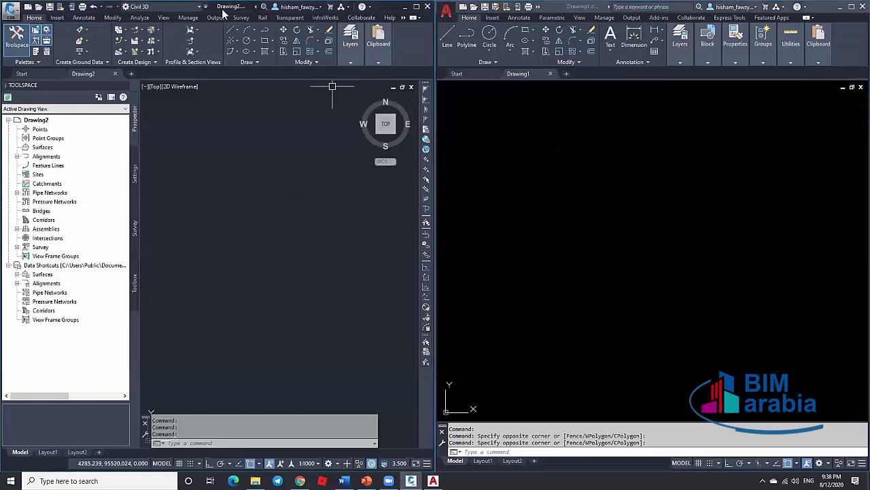
pyautogui.moveTo(223, 13); pyautogui.dragTo(299, 136)
# Step: Maximize the Civil 3D window and check the annotation scale list
pyautogui.doubleClick(512, 147)
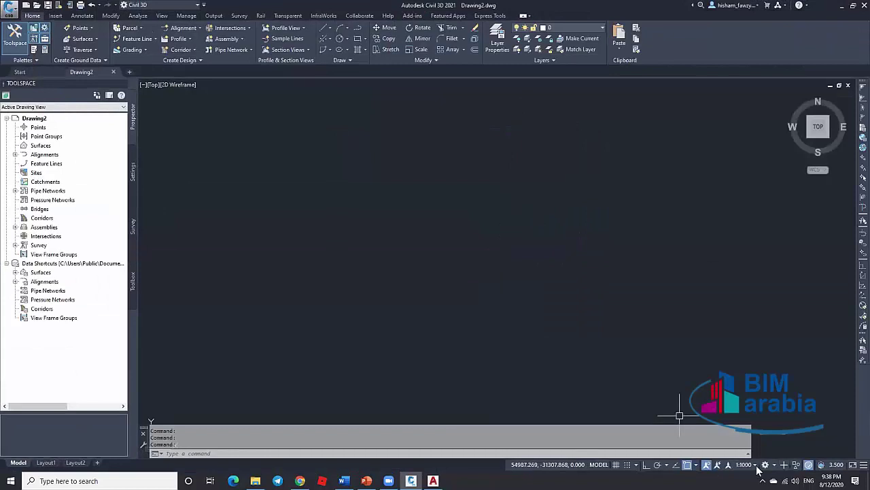
pyautogui.click(756, 466)
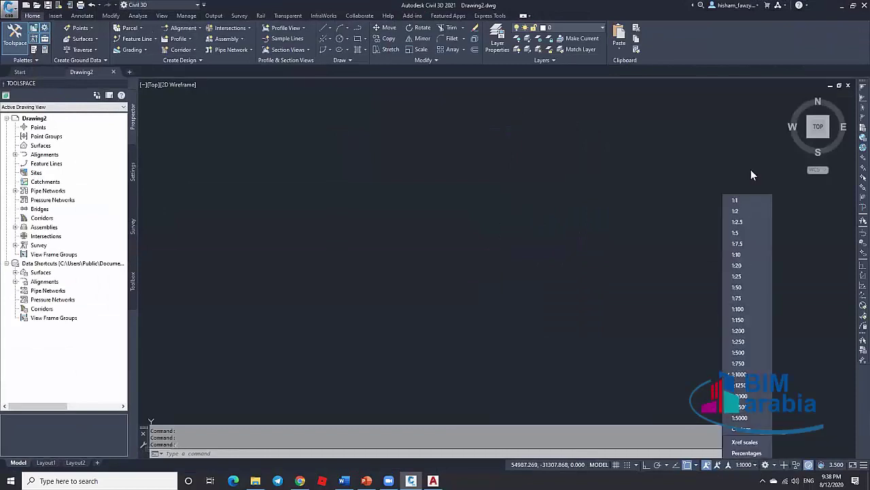
pyautogui.click(642, 338)
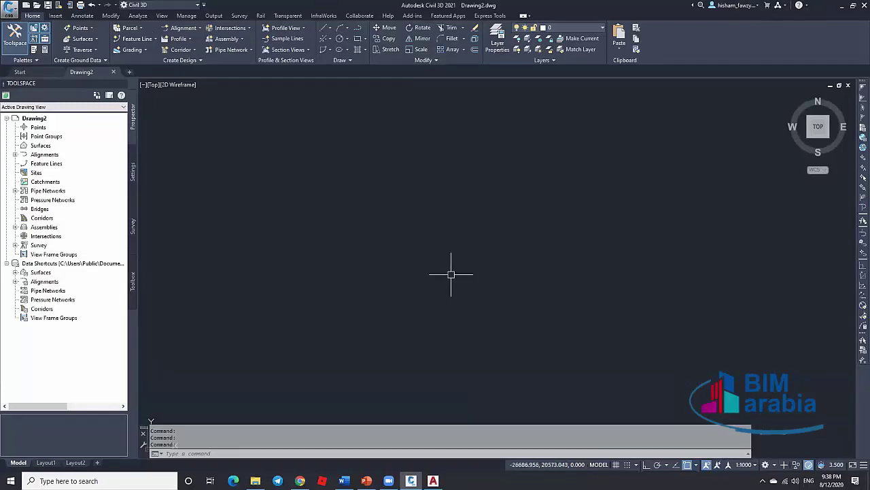
# Step: Review Drawing2's metre units and coordinate zone in Edit Drawing Settings, then close it
pyautogui.click(134, 171)
pyautogui.rightClick(56, 121)
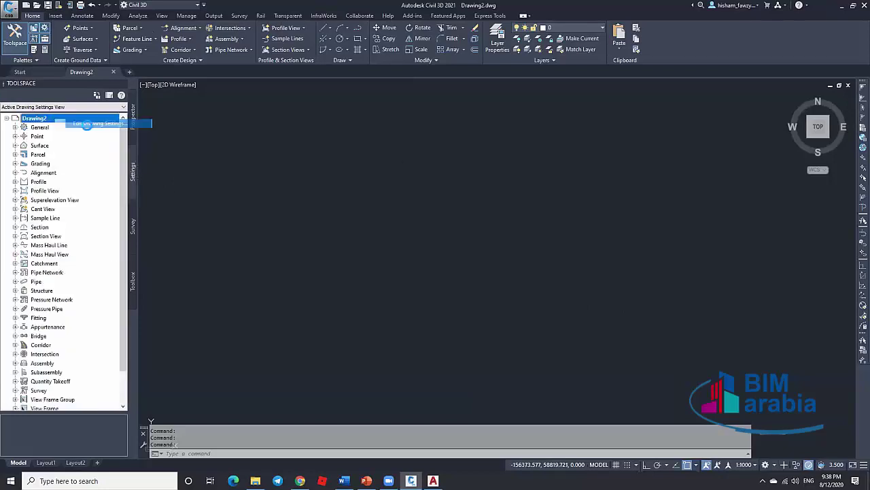
pyautogui.click(89, 123)
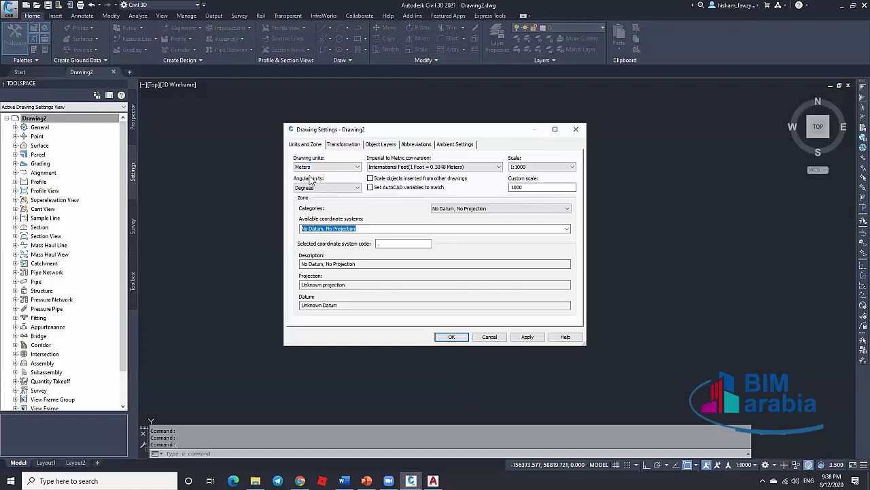
pyautogui.click(524, 209)
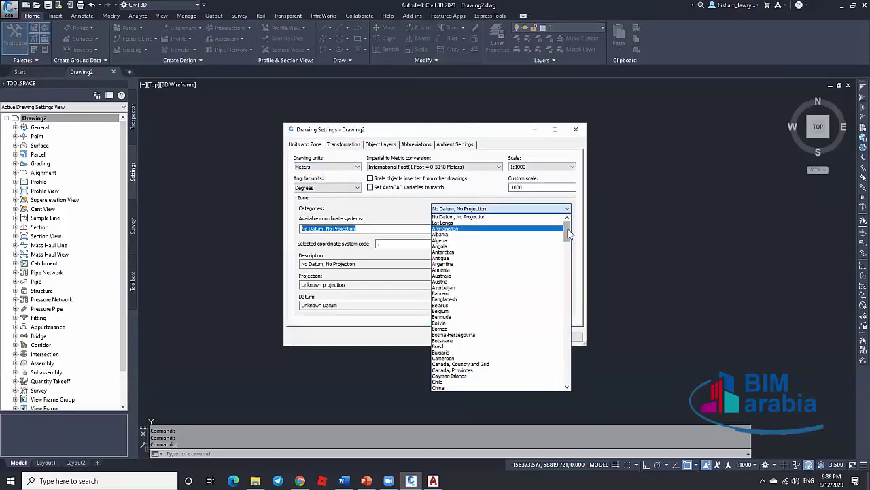
pyautogui.moveTo(569, 233)
pyautogui.mouseDown()
pyautogui.moveTo(564, 291)
pyautogui.moveTo(563, 234)
pyautogui.mouseUp()
pyautogui.click(580, 240)
pyautogui.click(488, 335)
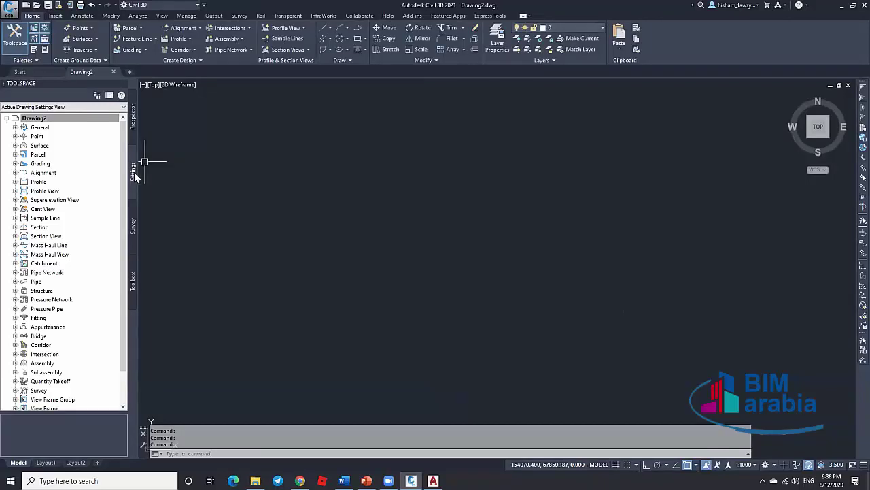
pyautogui.click(134, 172)
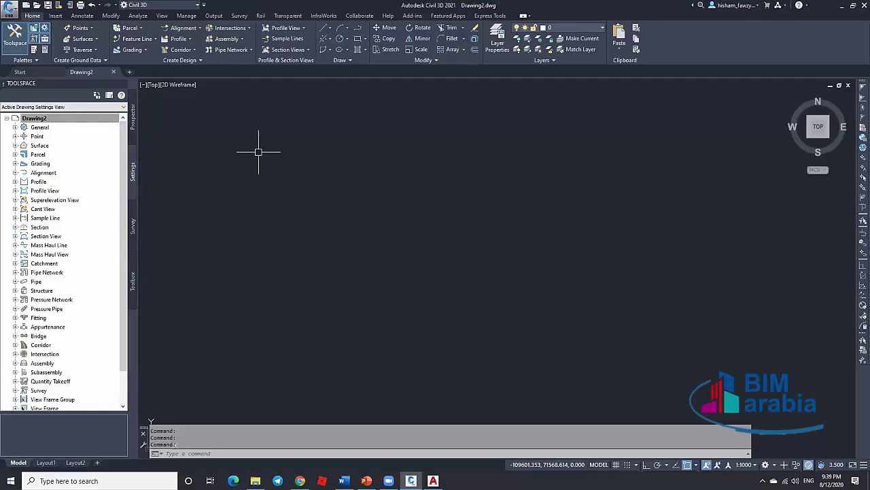
# Step: Create a new alignment named RD01 with the Alignment Layout Tools
pyautogui.click(182, 28)
pyautogui.click(210, 41)
pyautogui.moveTo(442, 123); pyautogui.dragTo(350, 127)
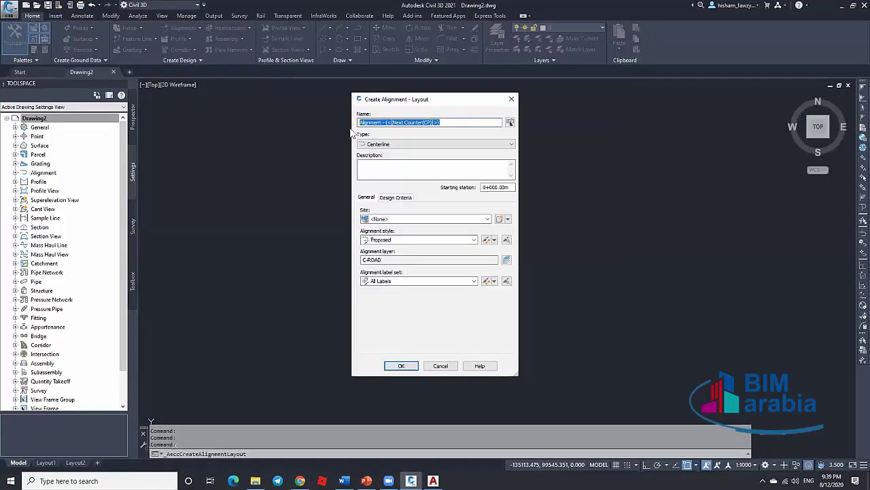
pyautogui.write('RD01')
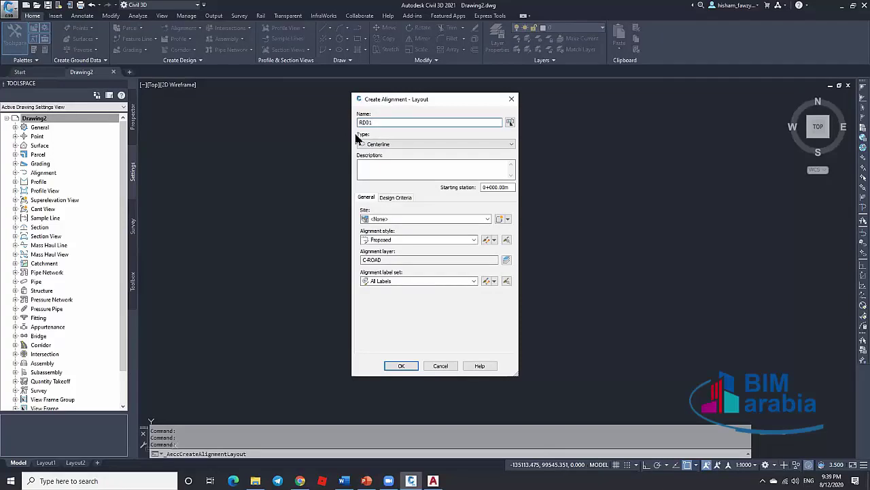
pyautogui.click(400, 365)
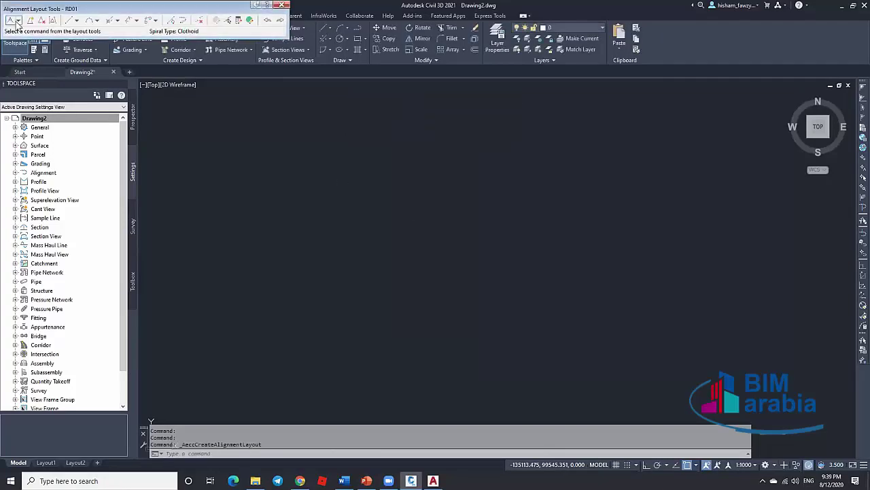
# Step: Lay out RD01 as straight tangents without curves, stationed 2+940 to 3+060, then close the layout toolbar
pyautogui.click(16, 21)
pyautogui.click(255, 187)
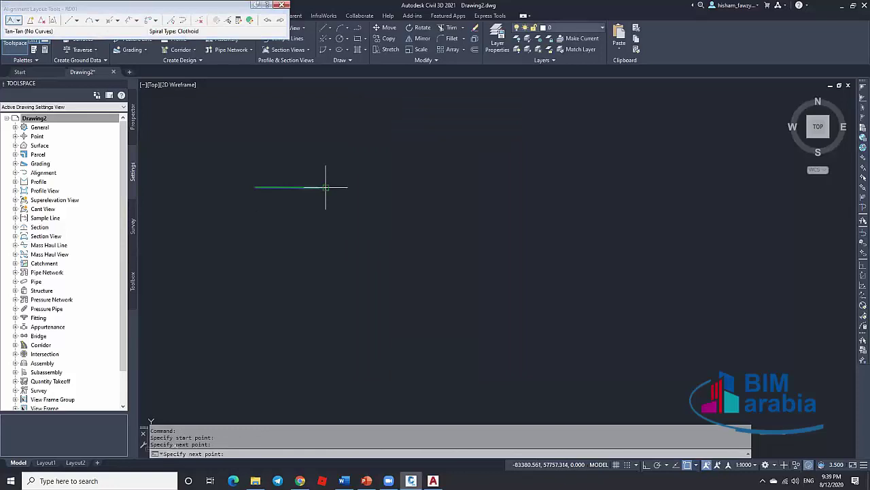
pyautogui.press('Return')
pyautogui.scroll(5, 297, 185)
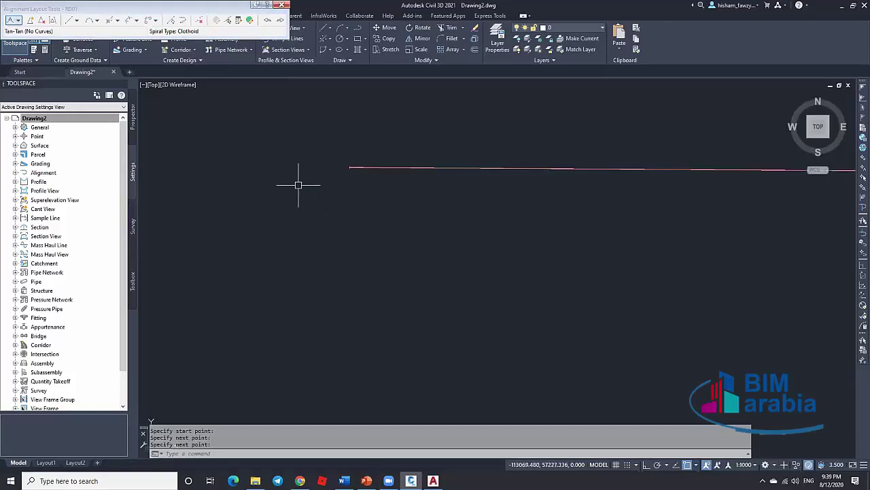
pyautogui.scroll(4, 449, 190)
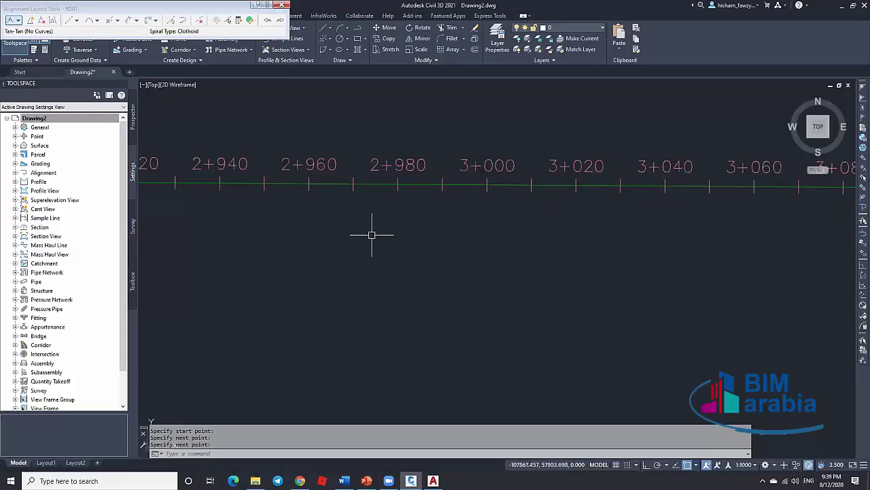
pyautogui.press('Return')
pyautogui.click(400, 178)
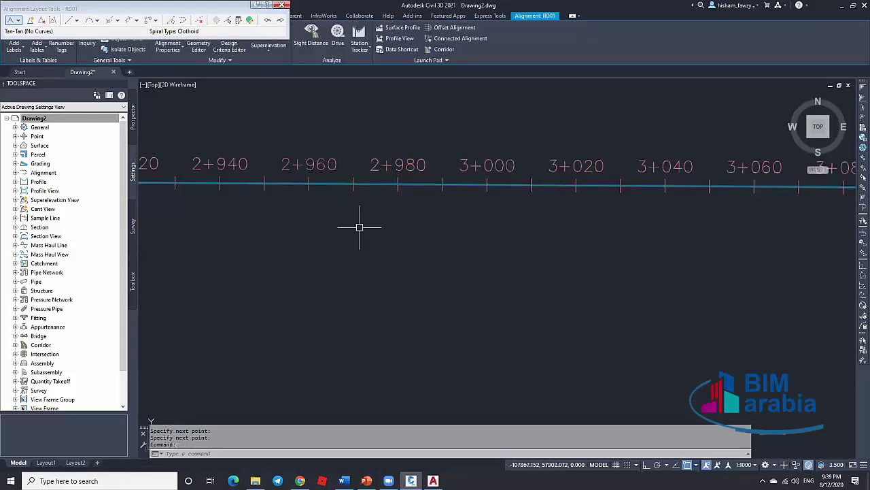
pyautogui.moveTo(212, 9); pyautogui.dragTo(535, 277)
pyautogui.click(604, 275)
pyautogui.press('Escape')
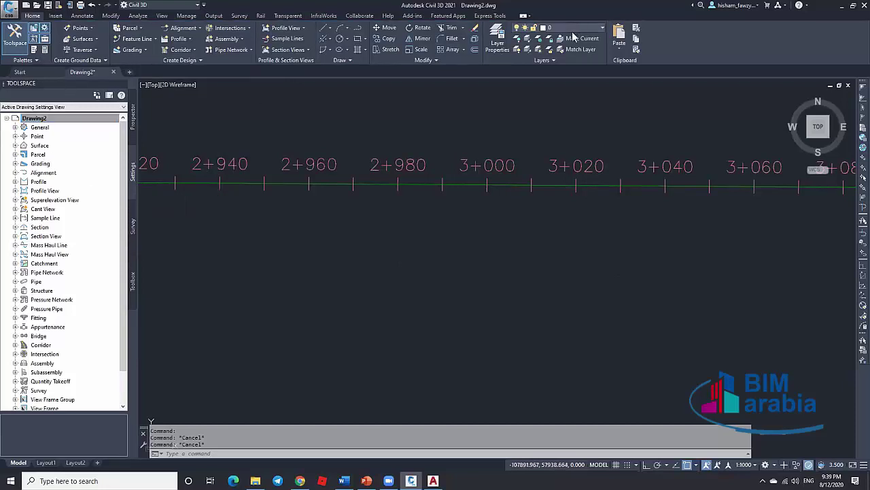
# Step: Check the layer list, then open the Basic point style for editing
pyautogui.click(574, 29)
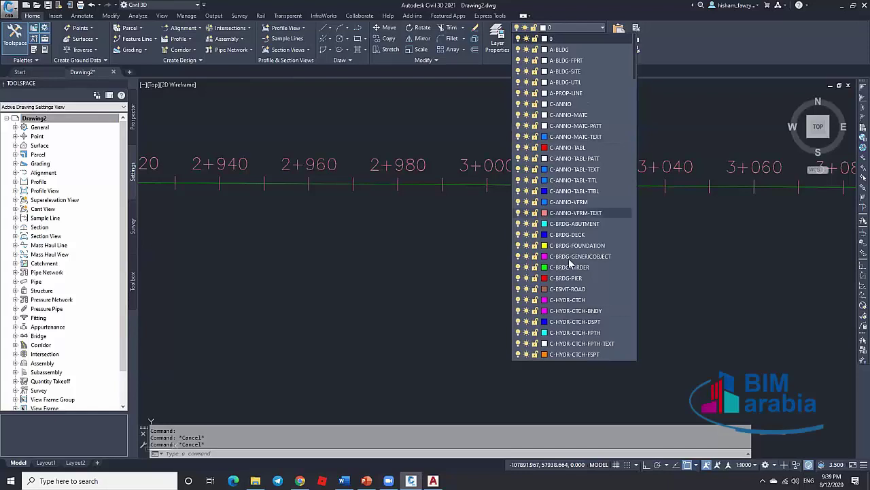
pyautogui.click(261, 204)
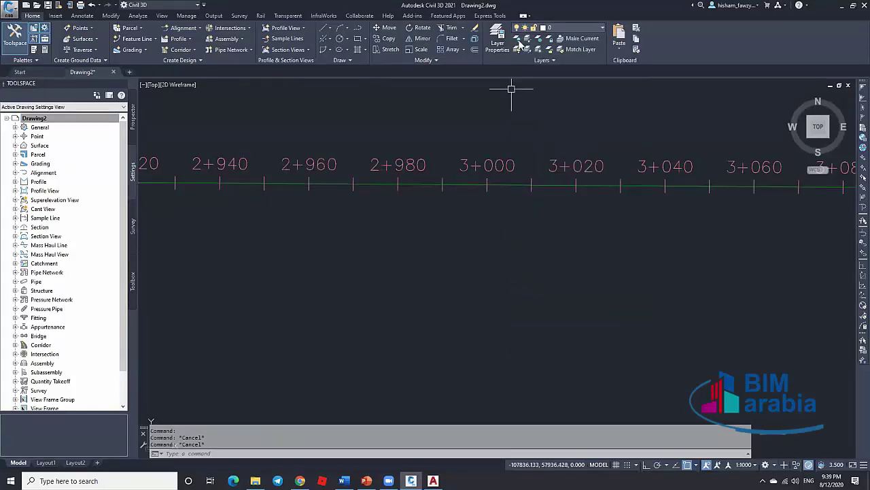
pyautogui.click(15, 136)
pyautogui.click(24, 154)
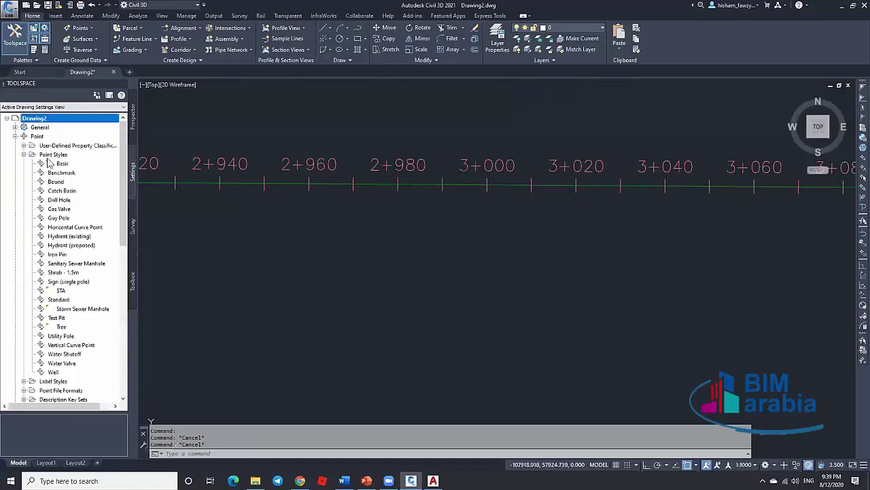
pyautogui.rightClick(81, 164)
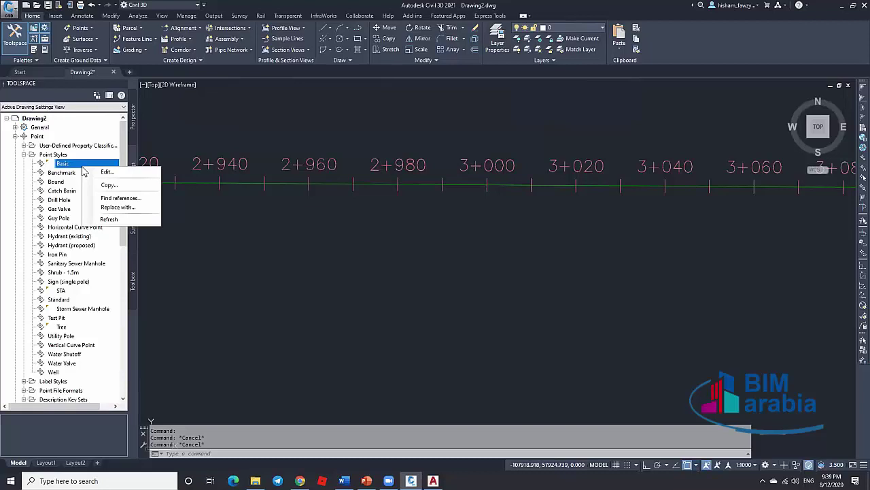
pyautogui.click(116, 171)
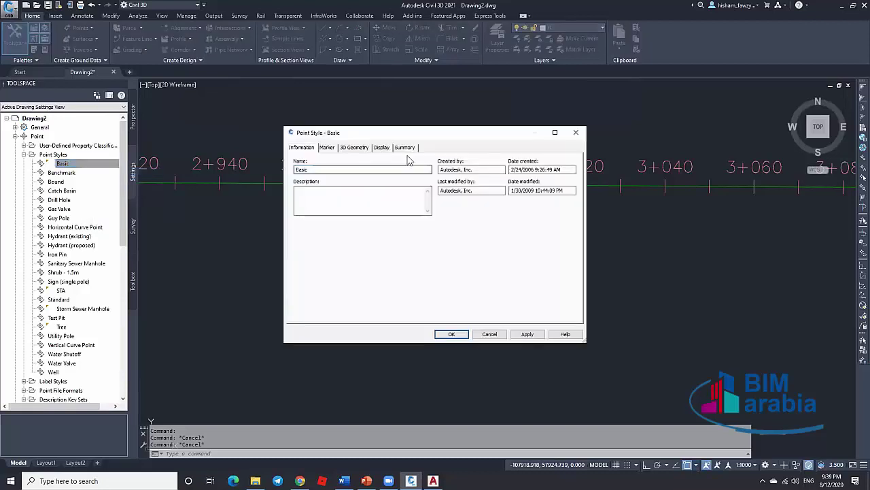
# Step: Check the marker's V-NODE layer on the Display tab, then cancel without changes
pyautogui.click(382, 147)
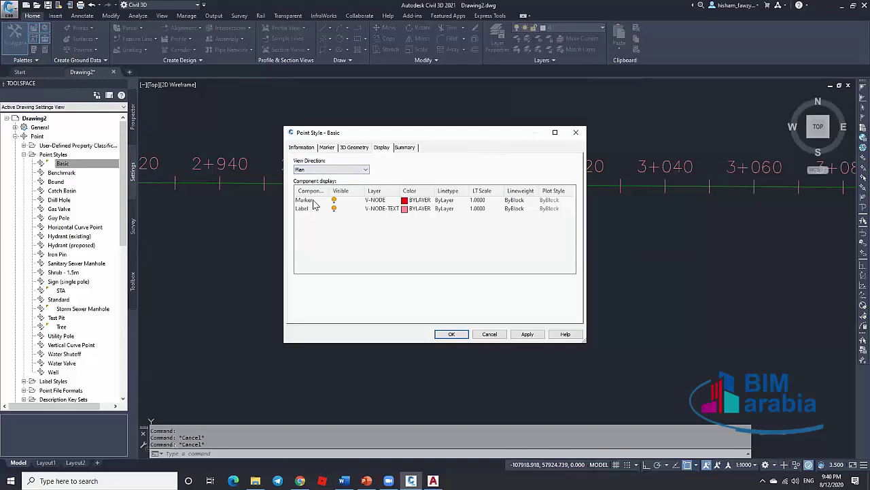
pyautogui.click(376, 201)
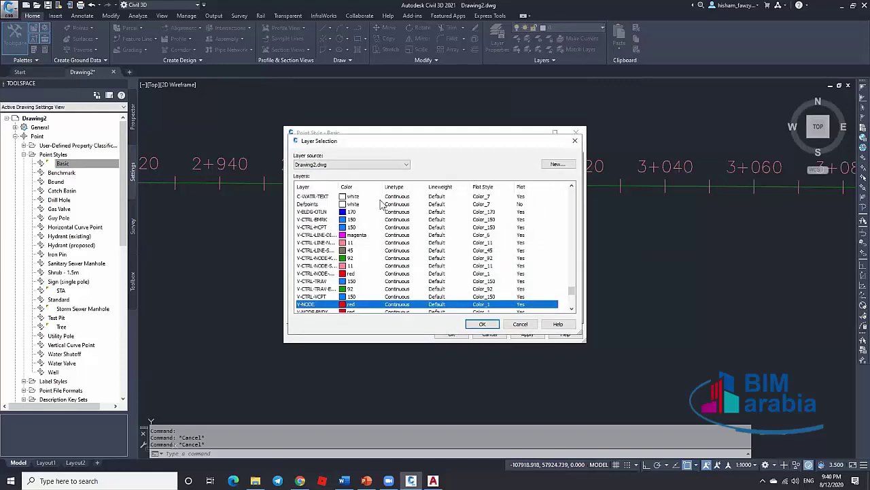
pyautogui.click(575, 140)
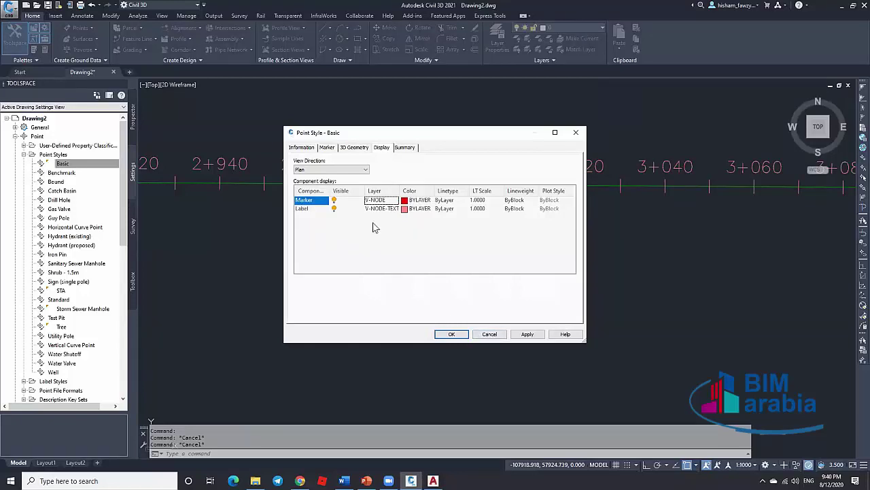
pyautogui.click(489, 334)
pyautogui.click(23, 155)
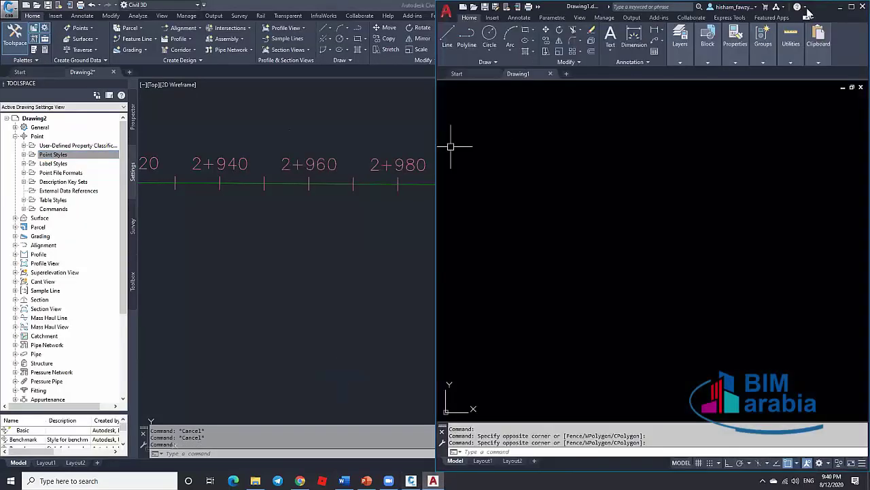
# Step: Maximize AutoCAD, confirm Drawing1 has only layer 0, then minimize it
pyautogui.click(852, 7)
pyautogui.click(408, 29)
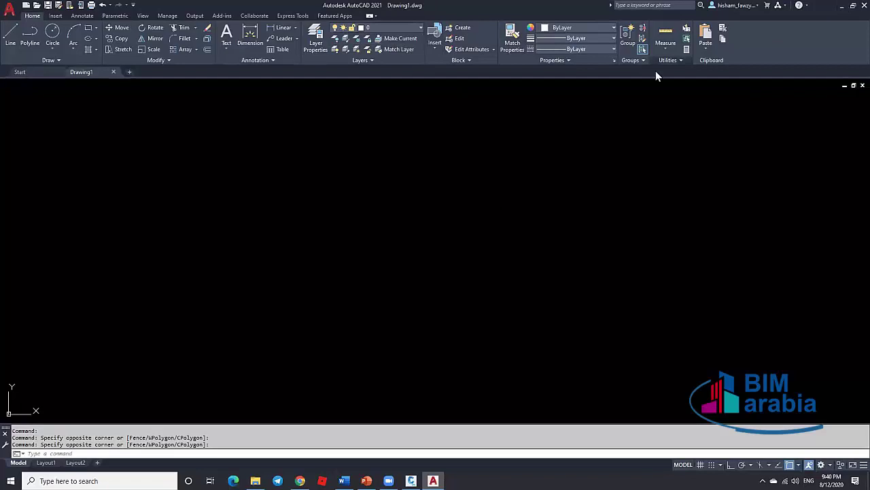
pyautogui.click(842, 8)
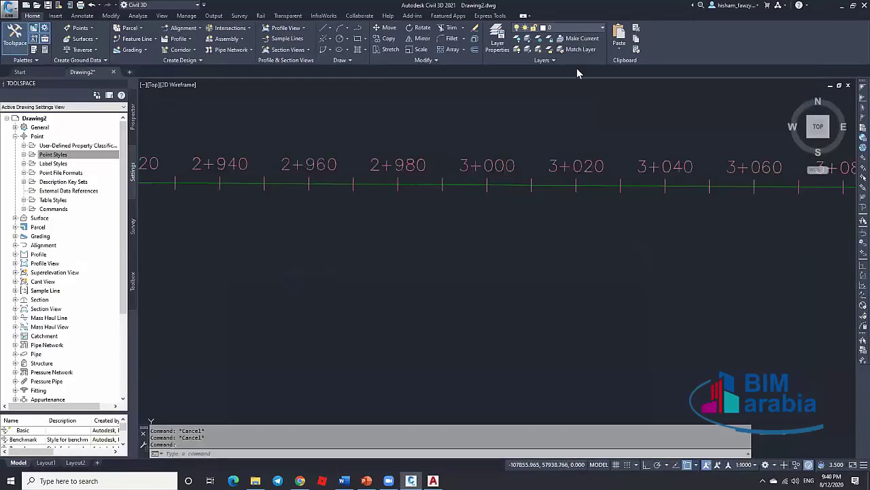
# Step: Scroll Drawing2's layer list from 0 to V-SURV-NTWK, leaving layer 0 current
pyautogui.click(574, 28)
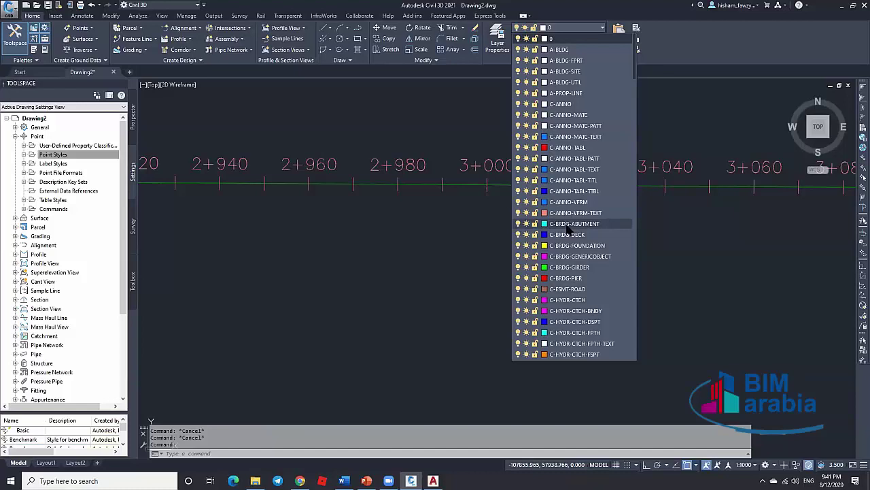
pyautogui.click(442, 244)
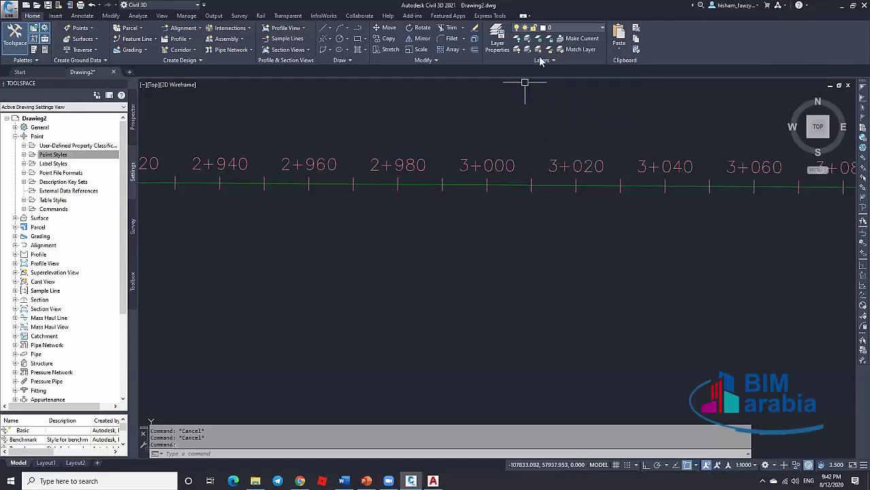
pyautogui.click(571, 28)
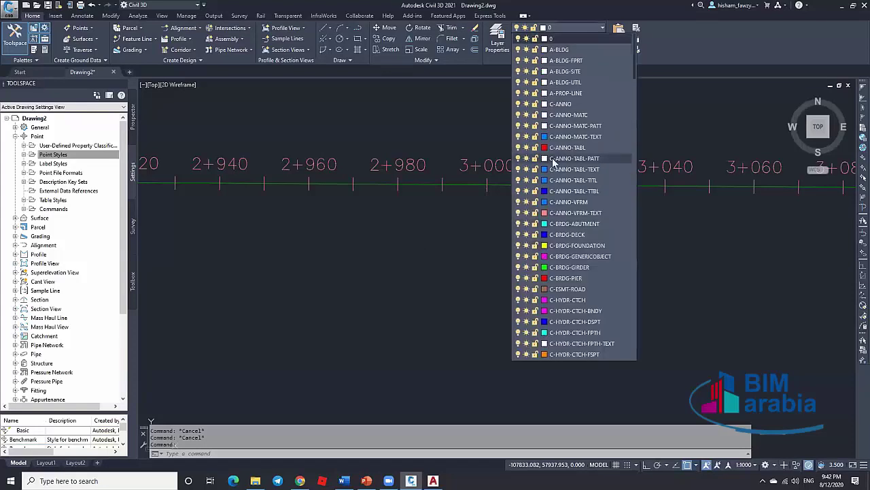
pyautogui.scroll(-7, 612, 166)
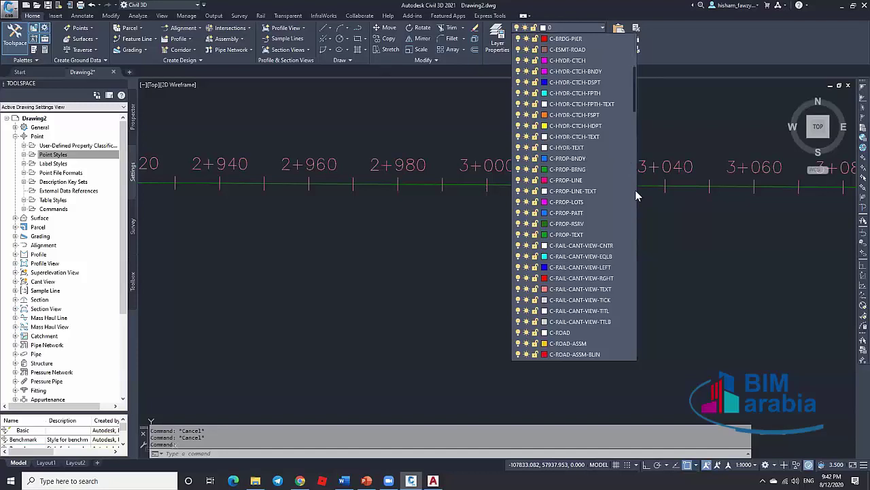
pyautogui.scroll(-15, 633, 204)
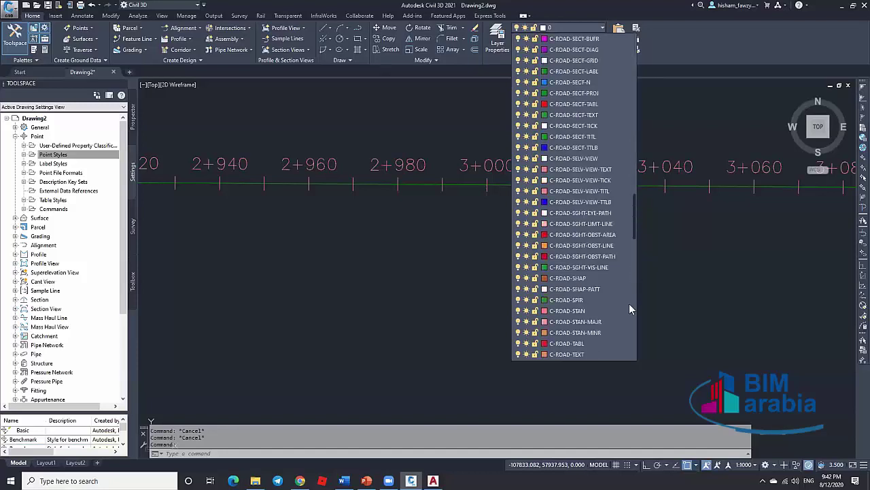
pyautogui.scroll(-20, 632, 326)
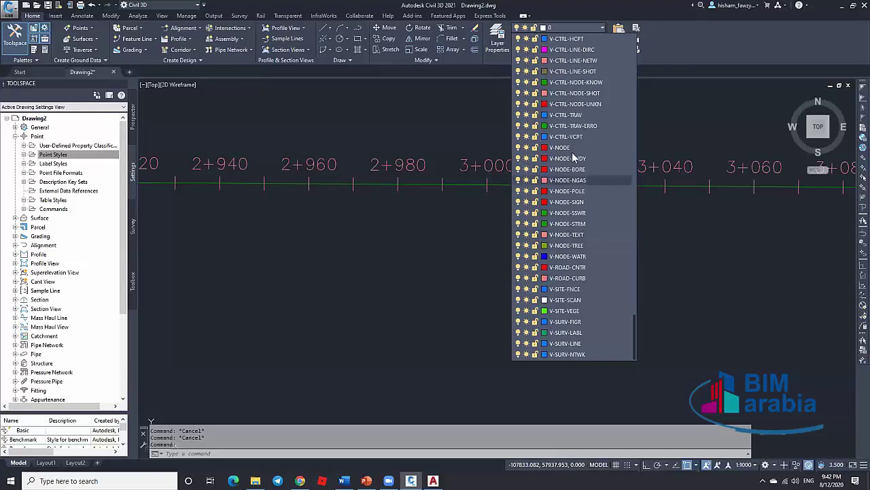
pyautogui.click(105, 207)
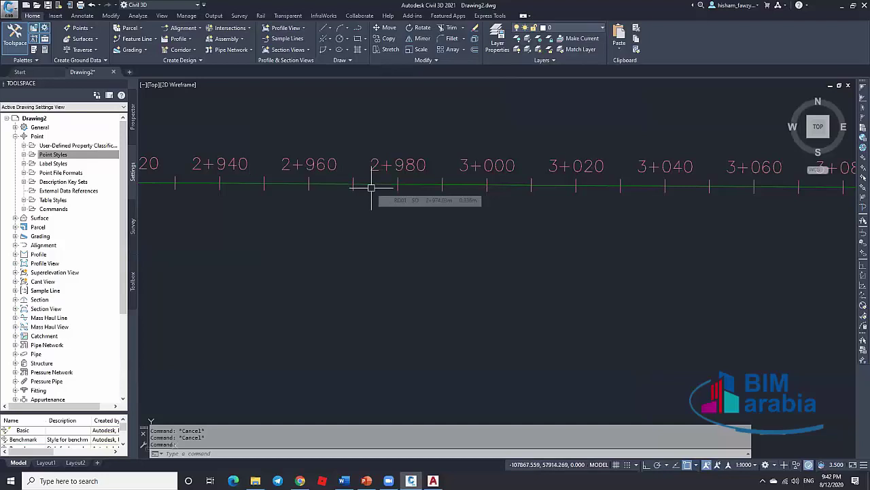
# Step: Collapse the Point settings and recheck the layer list, leaving layer 0 current
pyautogui.click(15, 136)
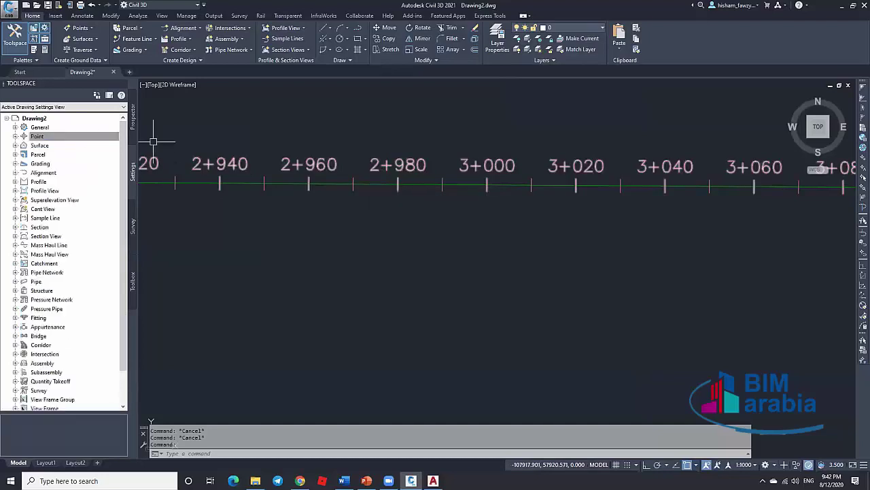
pyautogui.moveTo(307, 116)
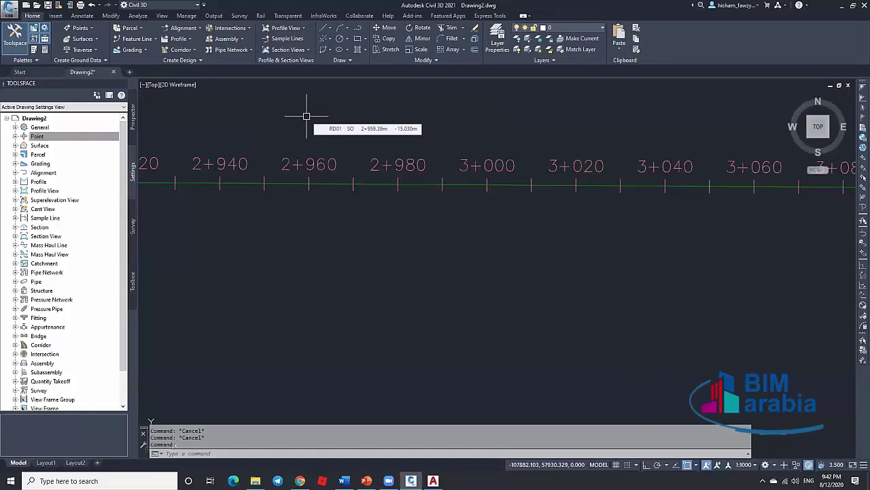
pyautogui.click(556, 32)
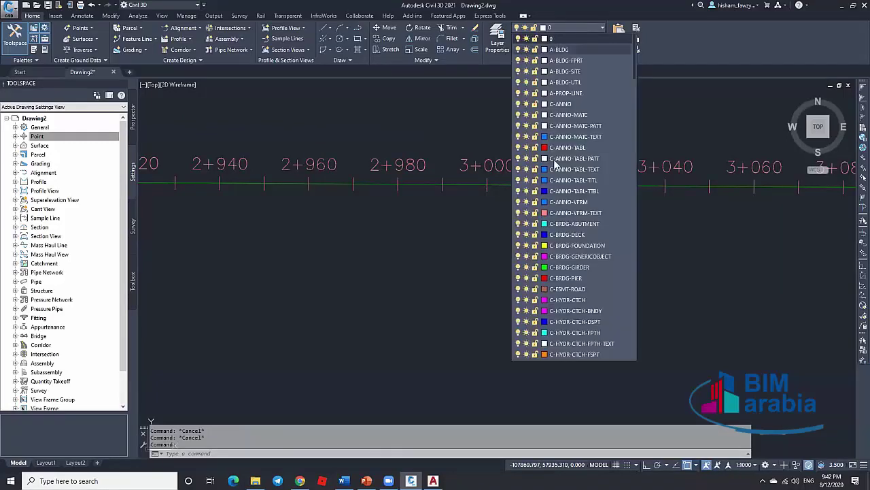
pyautogui.click(268, 227)
pyautogui.click(87, 139)
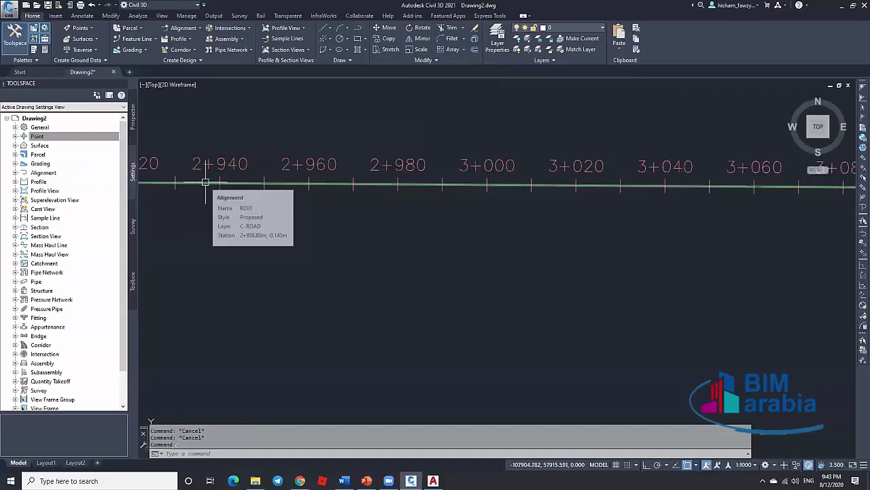
pyautogui.click(571, 28)
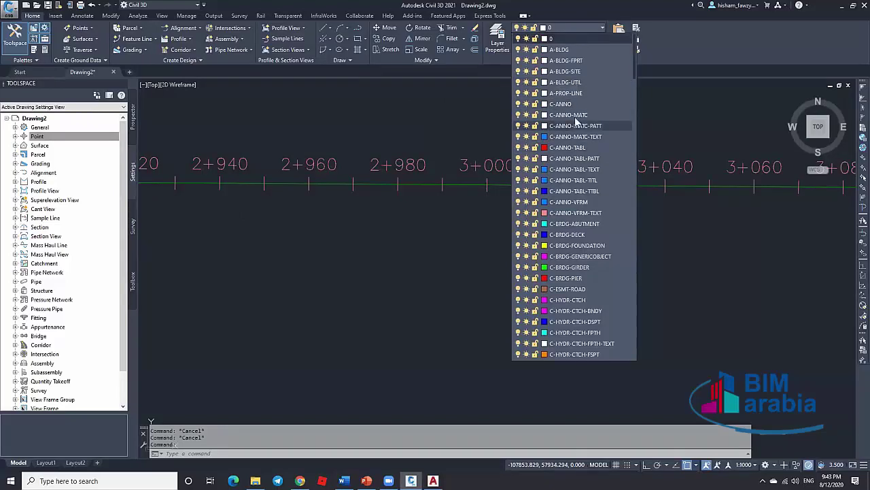
pyautogui.click(407, 134)
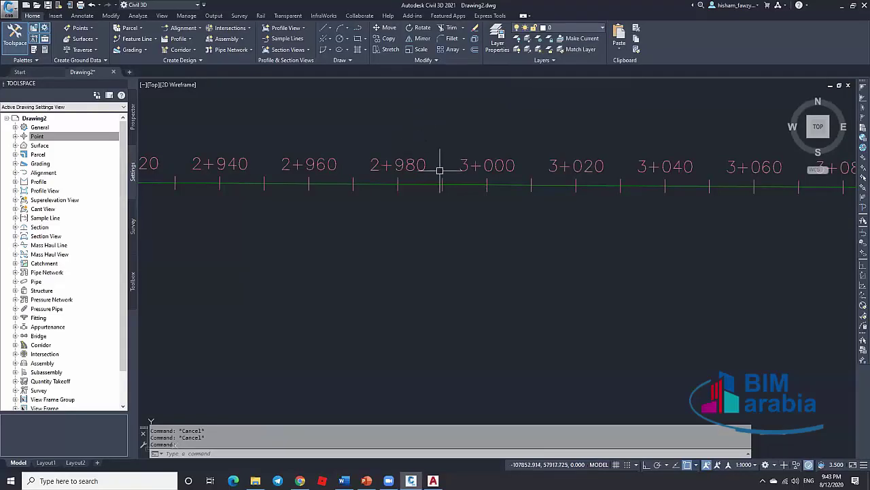
pyautogui.click(74, 171)
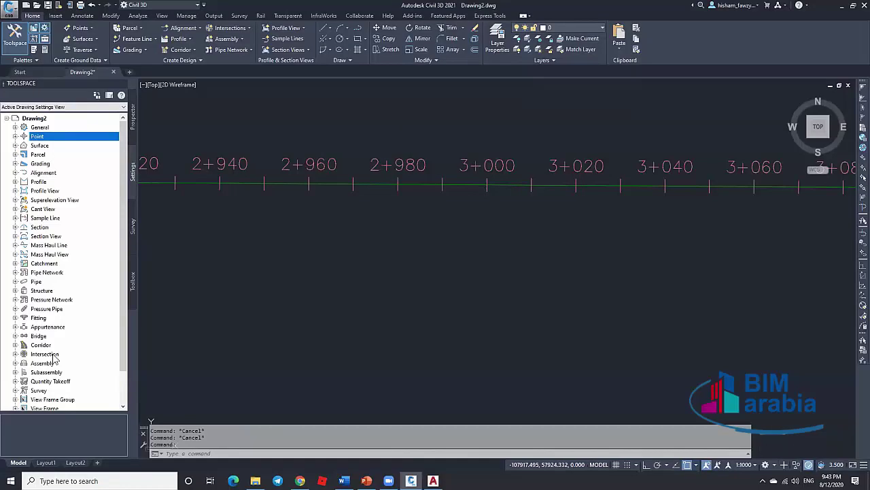
pyautogui.scroll(-6, 476, 195)
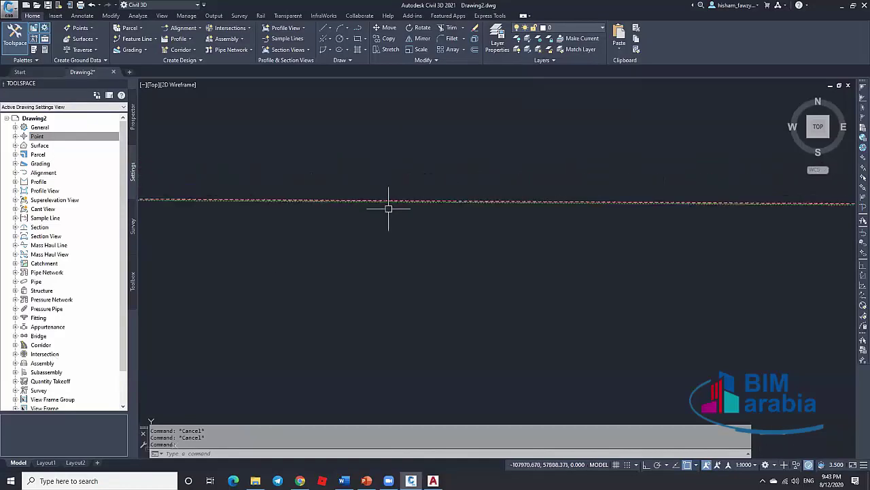
pyautogui.scroll(-5, 389, 209)
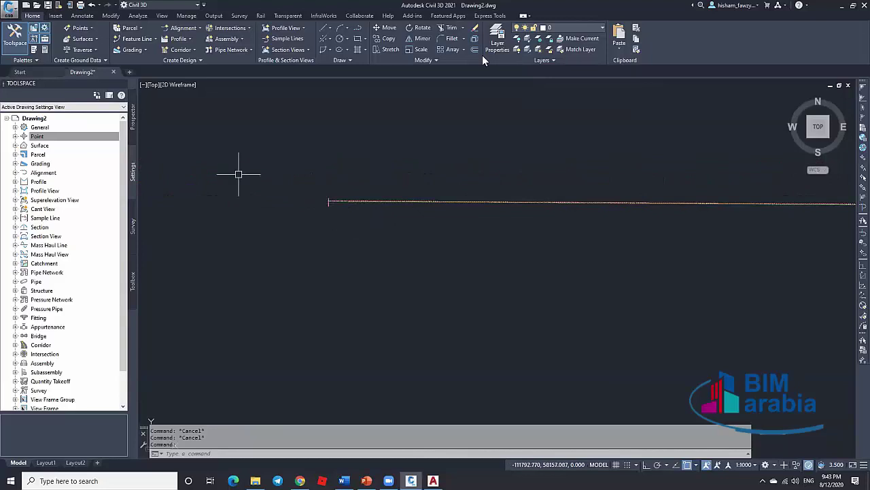
pyautogui.click(54, 138)
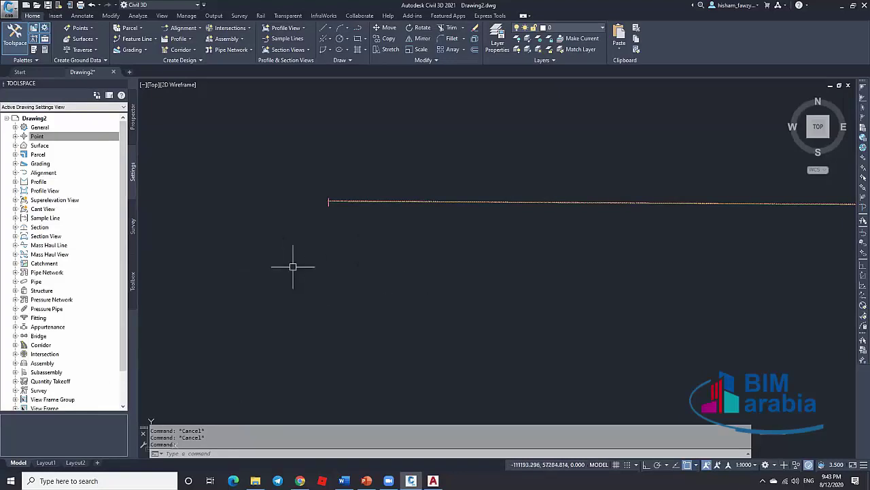
# Step: Check the annotation scale list, then minimize Civil 3D to the desktop
pyautogui.click(746, 464)
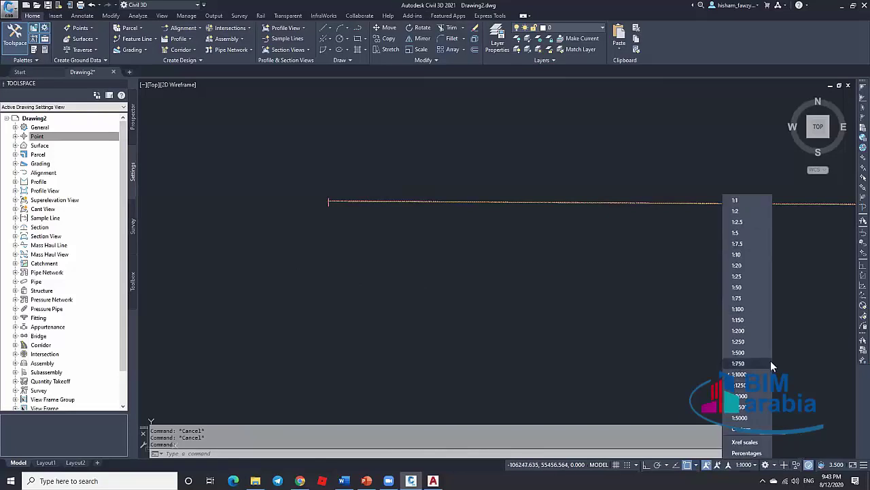
pyautogui.click(843, 8)
pyautogui.click(843, 6)
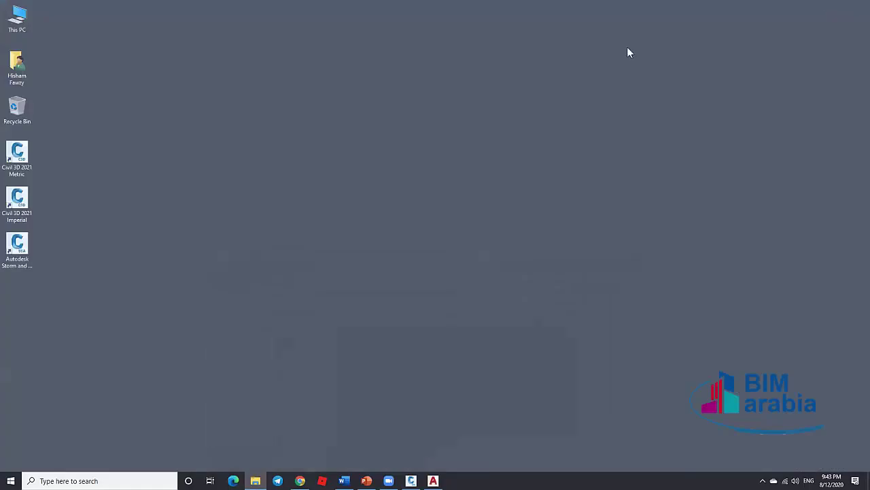
# Step: Launch Civil 3D 2021 Imperial, check its annotation scale list, and dismiss the notification
pyautogui.doubleClick(17, 200)
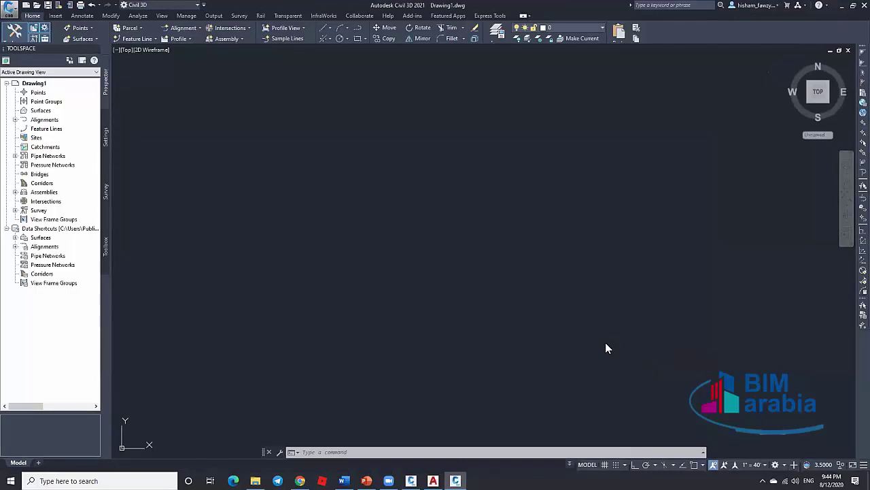
pyautogui.click(764, 465)
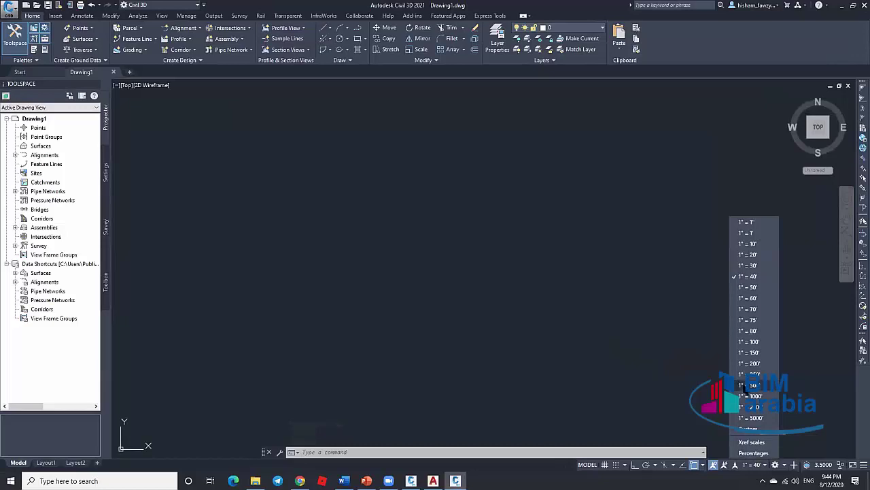
pyautogui.click(582, 341)
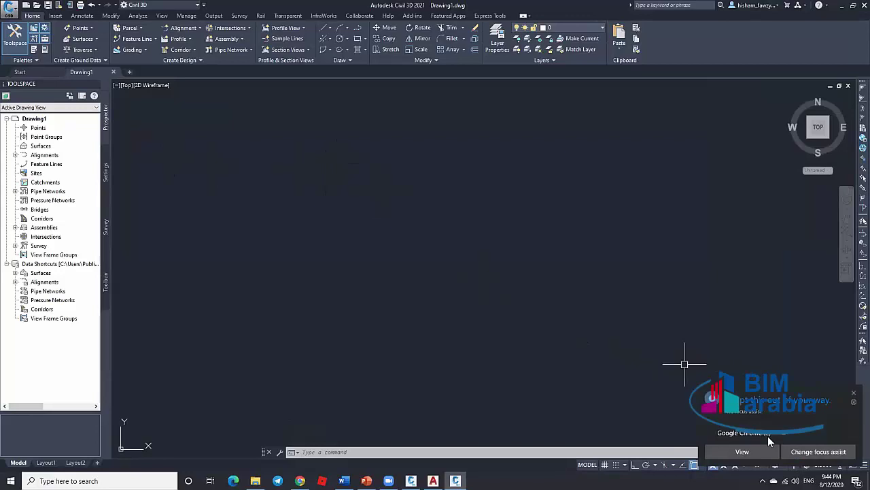
pyautogui.click(852, 389)
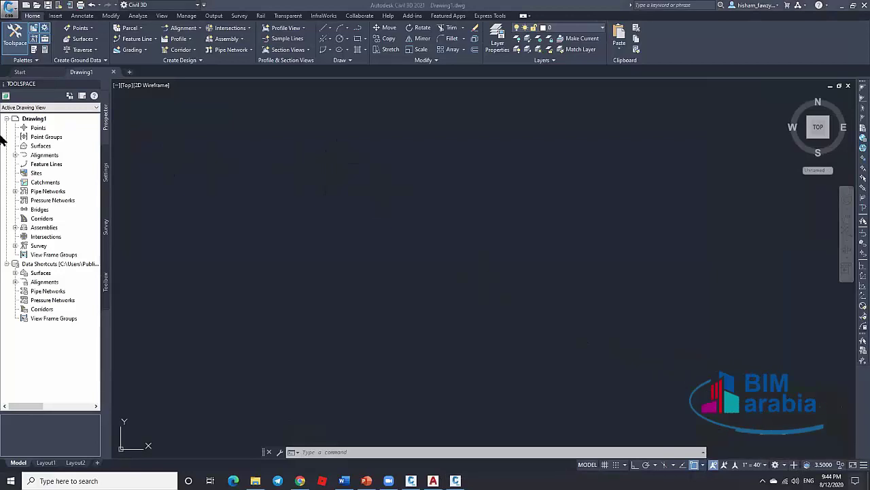
# Step: Close Drawing1 with Ctrl+F4 and cancel the file-open dialog
pyautogui.rightClick(34, 118)
pyautogui.press('Escape')
pyautogui.hotkey('ctrl', 'F4')
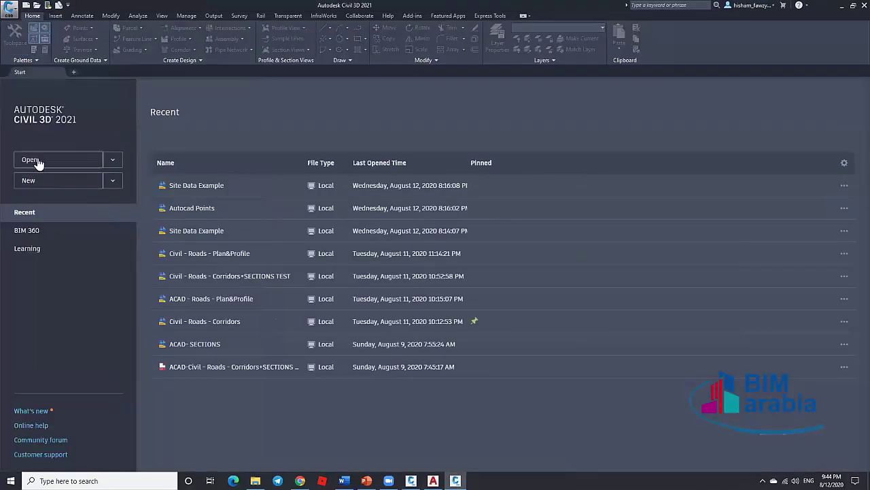
pyautogui.hotkey('ctrl', 'o')
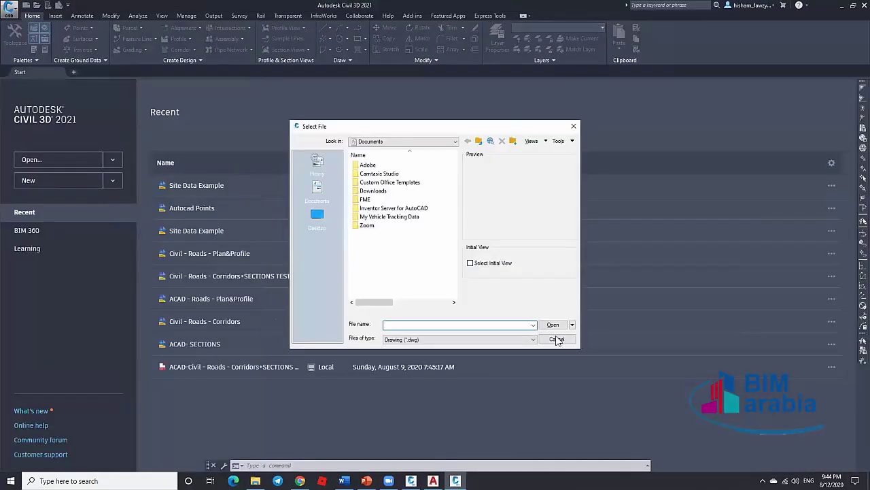
pyautogui.click(558, 340)
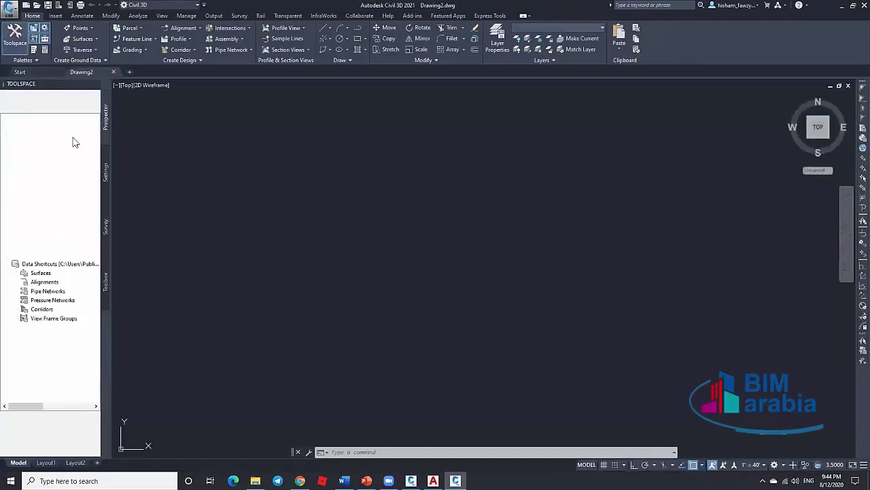
# Step: Review Drawing2's drawing settings and close them without changes
pyautogui.click(106, 171)
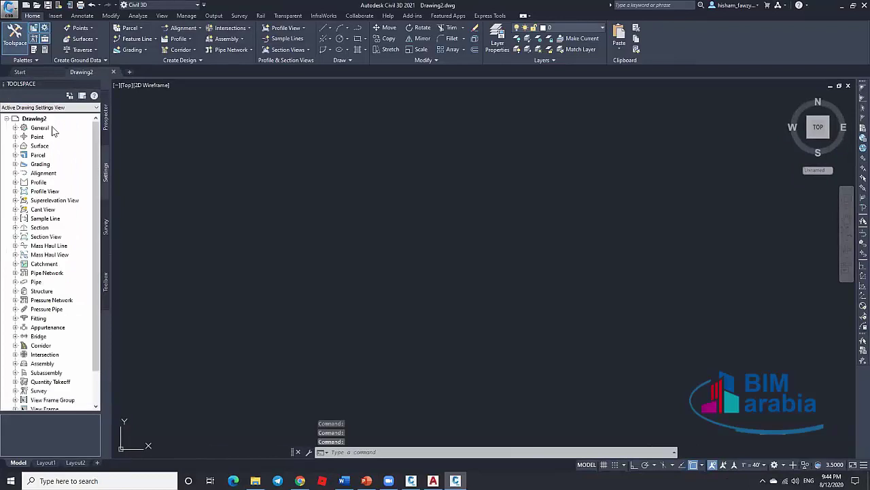
pyautogui.rightClick(41, 118)
pyautogui.press('Escape')
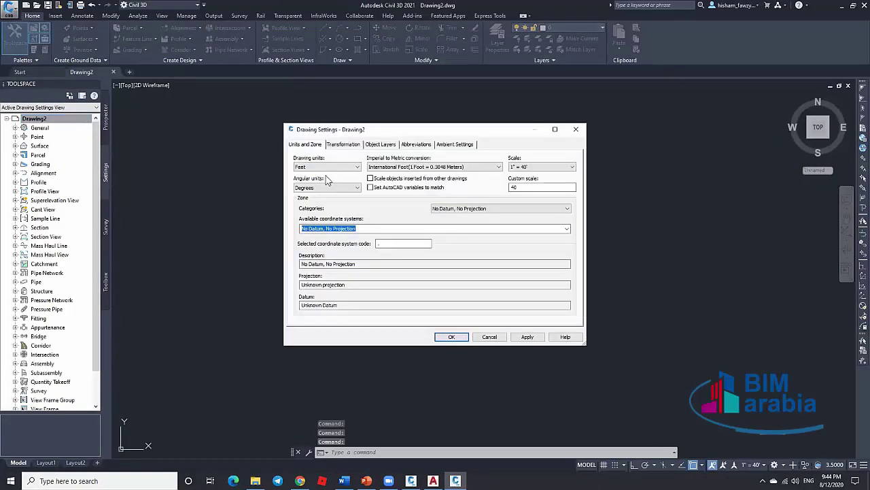
pyautogui.click(499, 340)
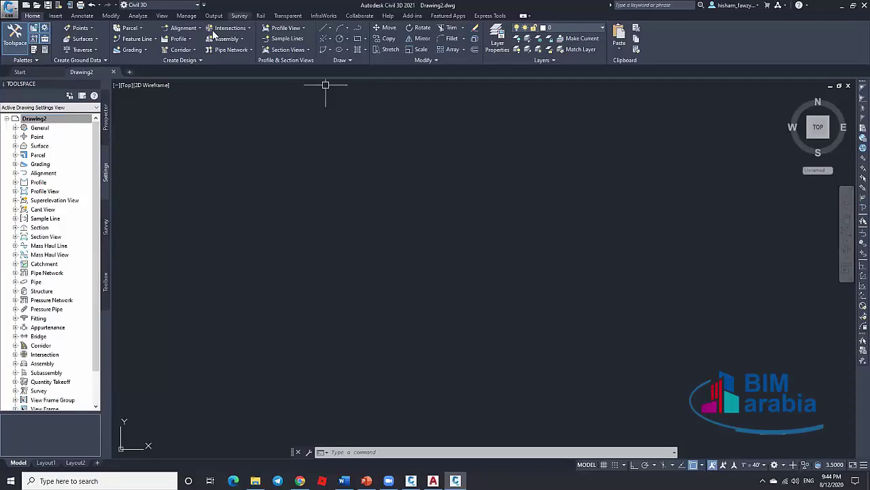
# Step: Start a new alignment and enable criteria-based design with a 60 mi/h starting design speed
pyautogui.click(185, 29)
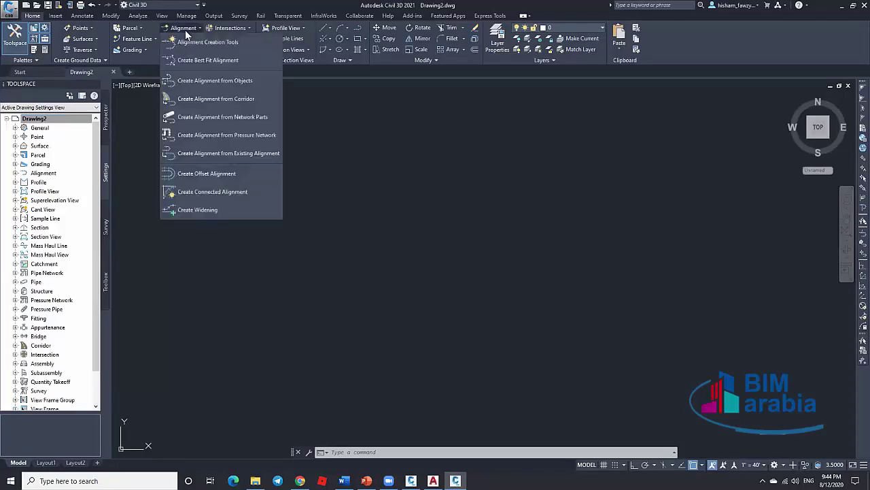
pyautogui.click(230, 43)
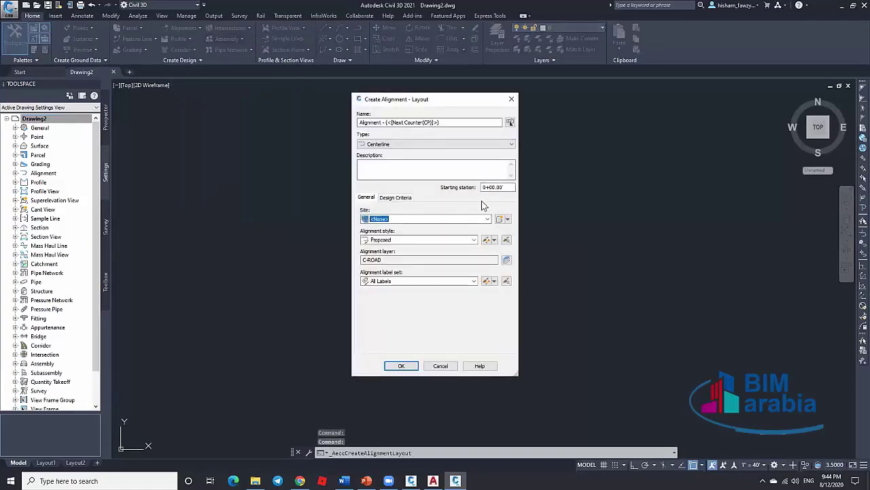
pyautogui.click(500, 187)
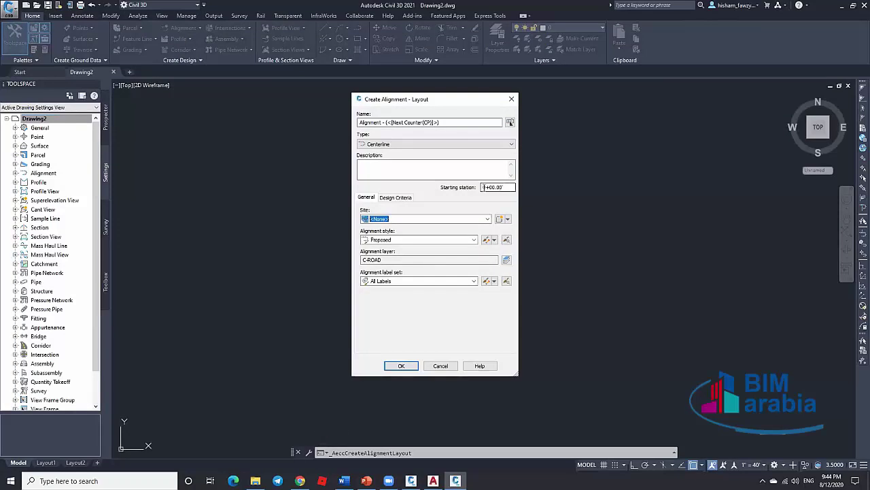
pyautogui.click(398, 198)
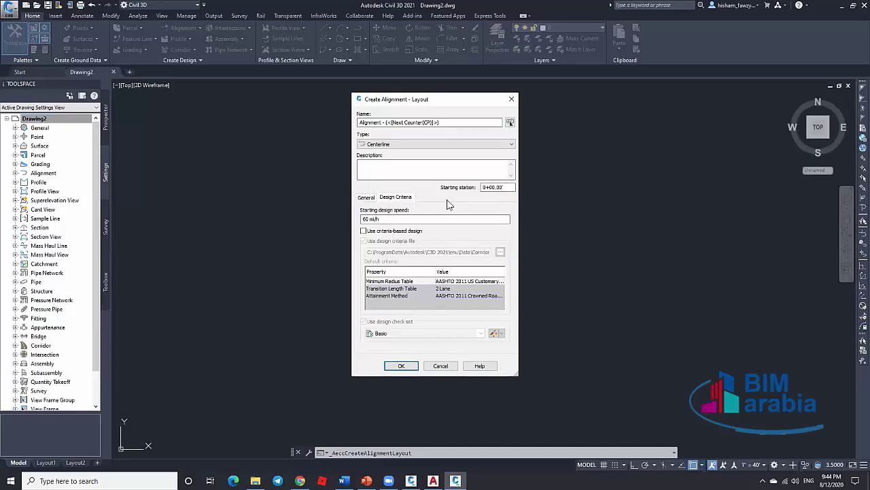
pyautogui.click(381, 232)
pyautogui.click(365, 219)
pyautogui.write('6')
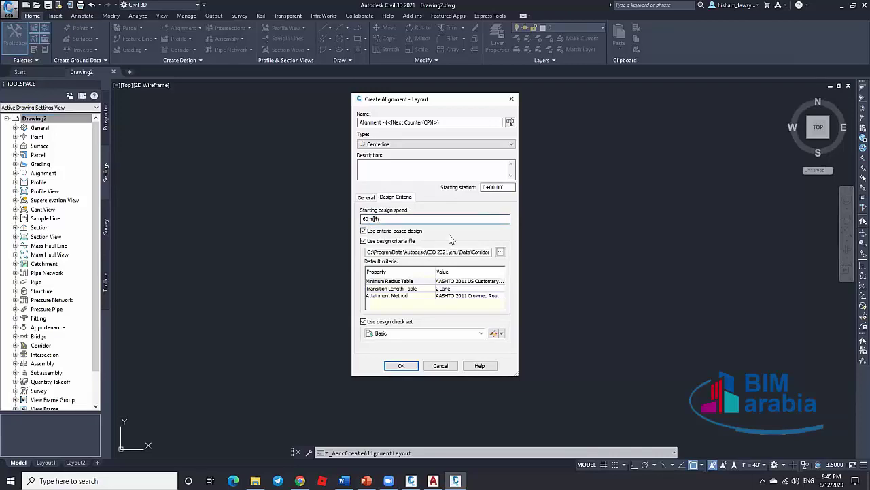
# Step: Select the 2011 imperial roadway standards criteria file, then cancel the alignment creation
pyautogui.click(502, 252)
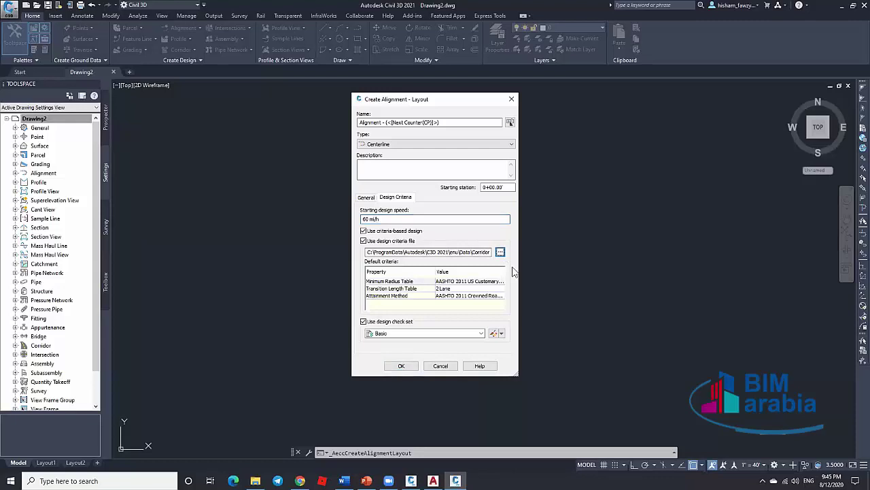
pyautogui.moveTo(481, 153); pyautogui.dragTo(526, 152)
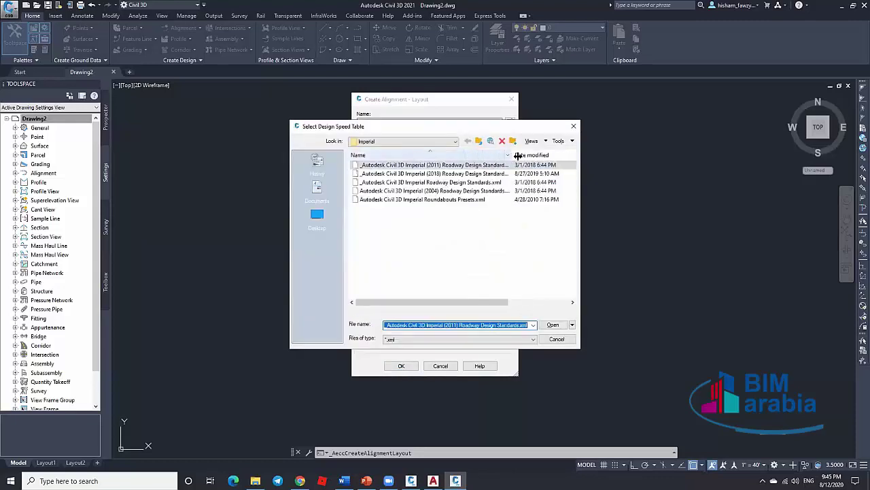
pyautogui.click(436, 166)
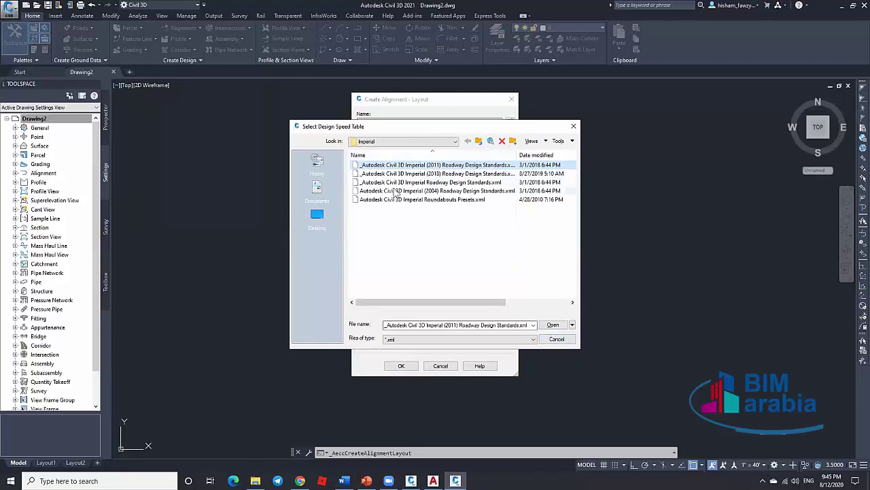
pyautogui.click(553, 324)
pyautogui.click(442, 363)
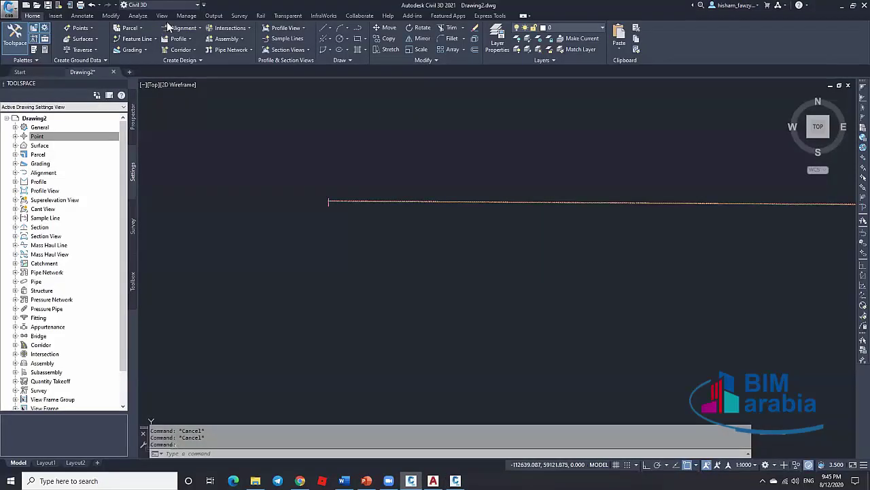
# Step: Check the 100 km/h design criteria for a new alignment, then cancel without a speed table
pyautogui.click(182, 27)
pyautogui.click(203, 39)
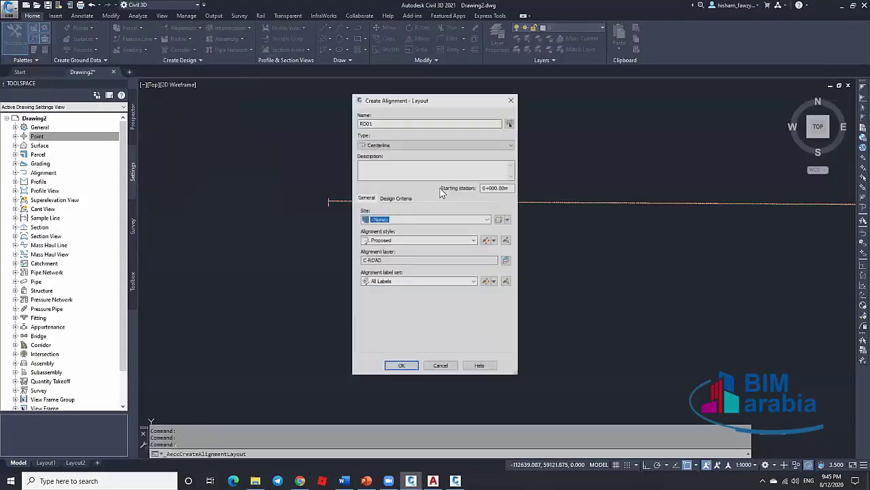
pyautogui.click(395, 198)
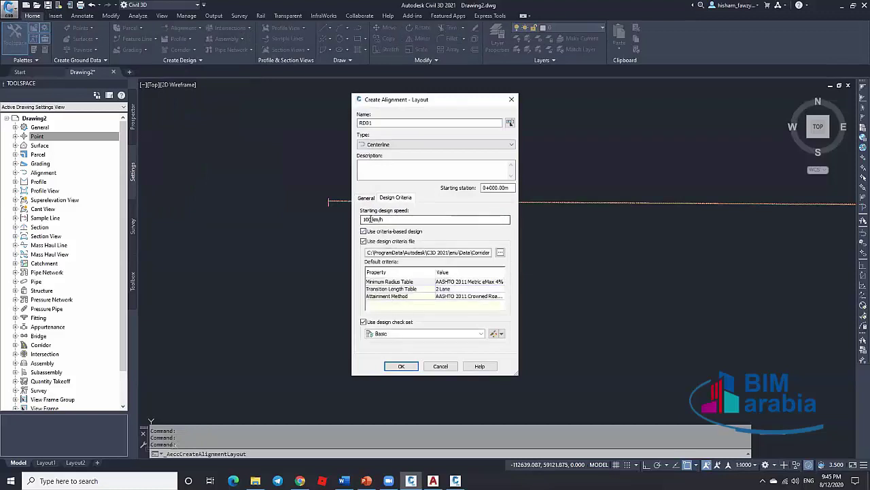
pyautogui.doubleClick(371, 220)
pyautogui.click(374, 220)
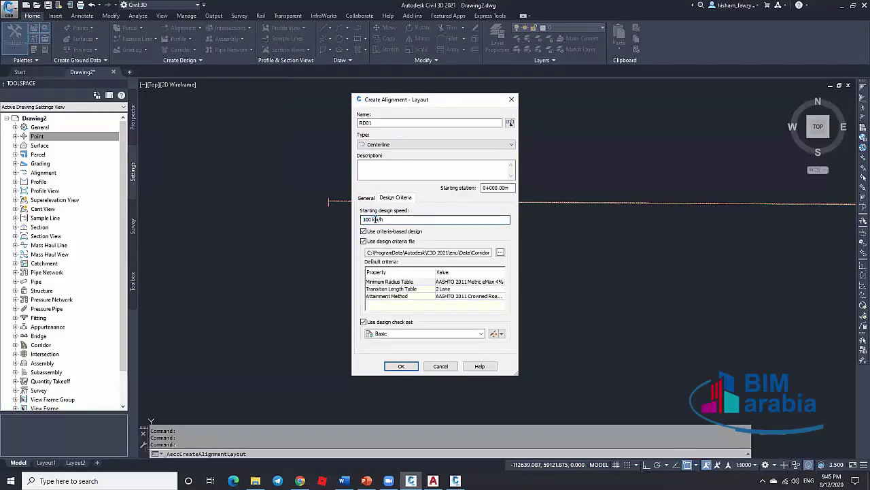
pyautogui.click(500, 253)
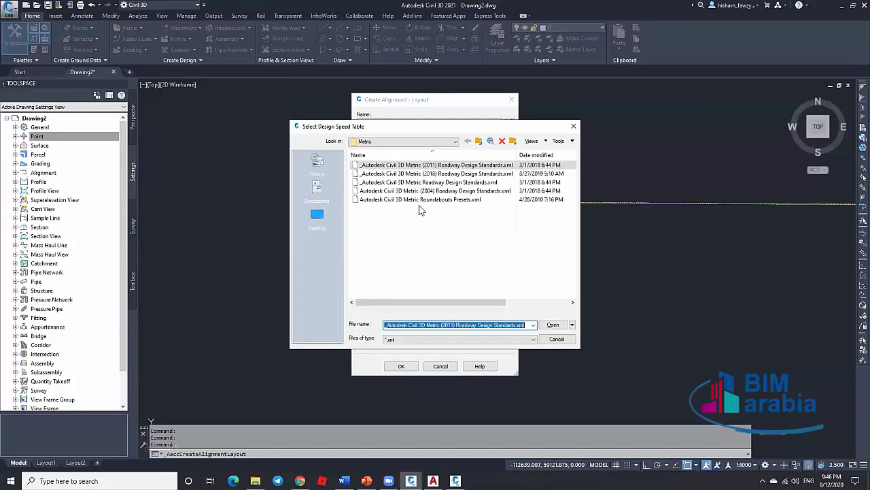
pyautogui.click(557, 338)
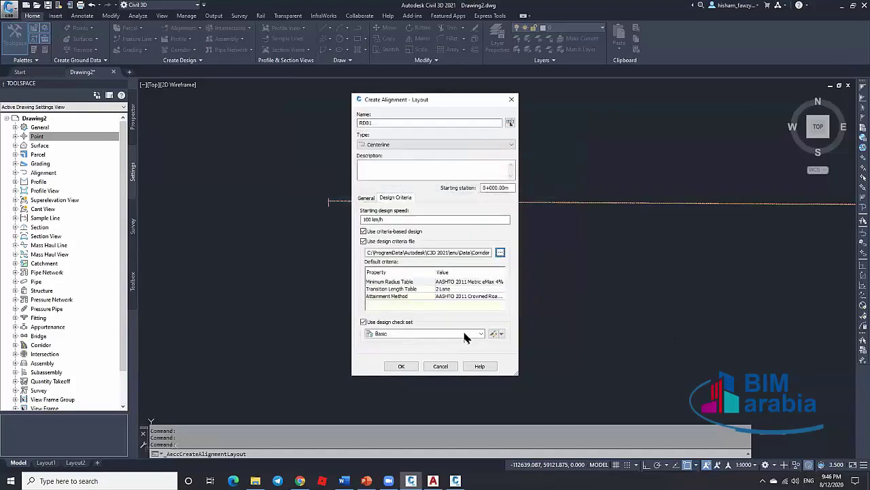
pyautogui.click(442, 361)
# Step: Quit the Imperial Civil 3D session without saving and delete the RD01 alignment
pyautogui.click(455, 481)
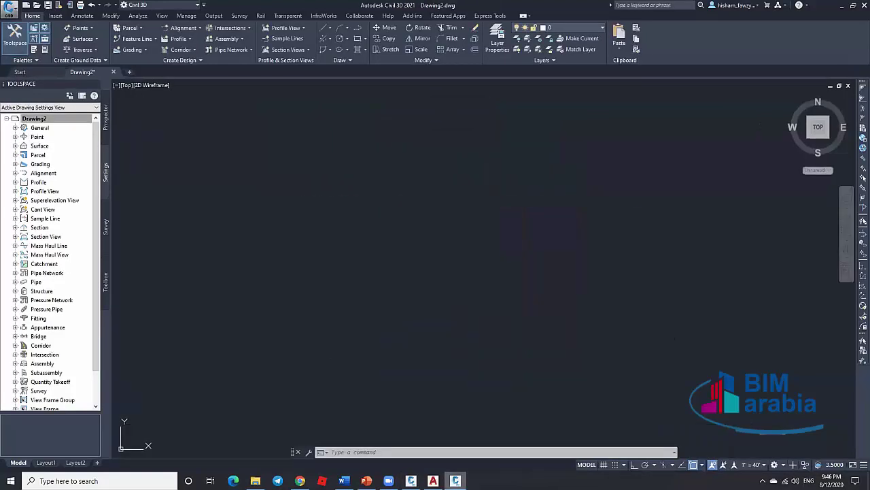
pyautogui.click(862, 5)
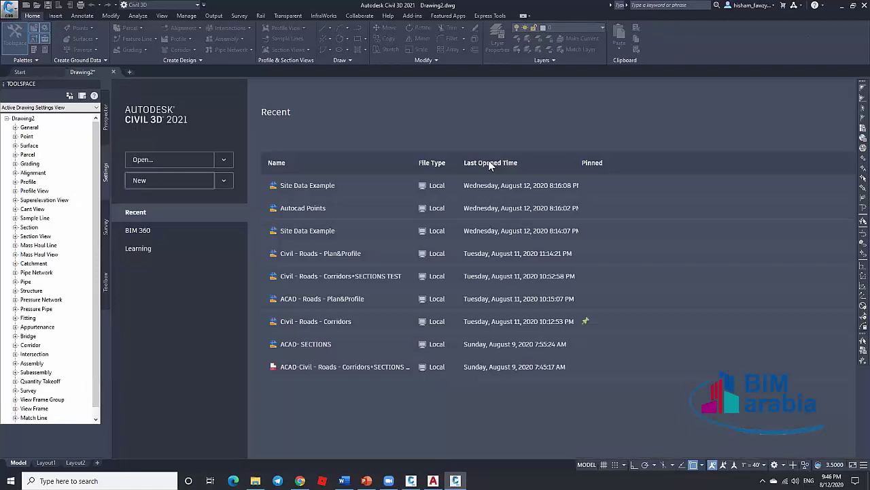
pyautogui.click(488, 160)
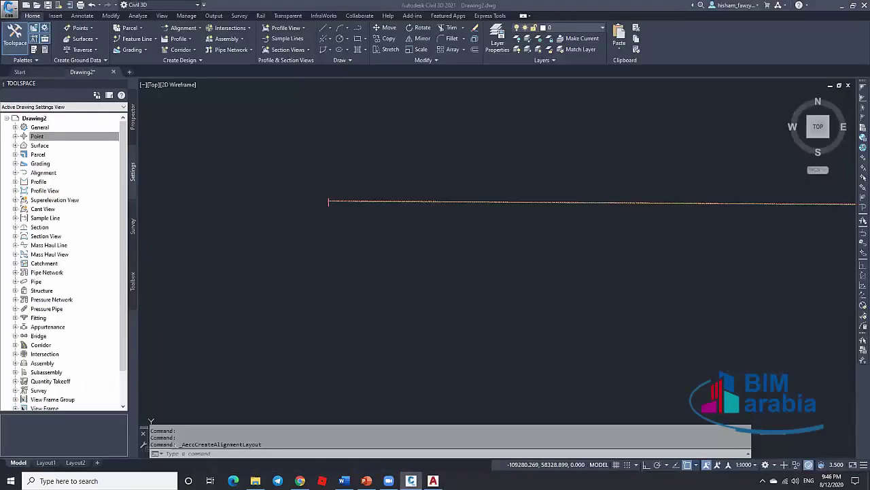
pyautogui.click(350, 133)
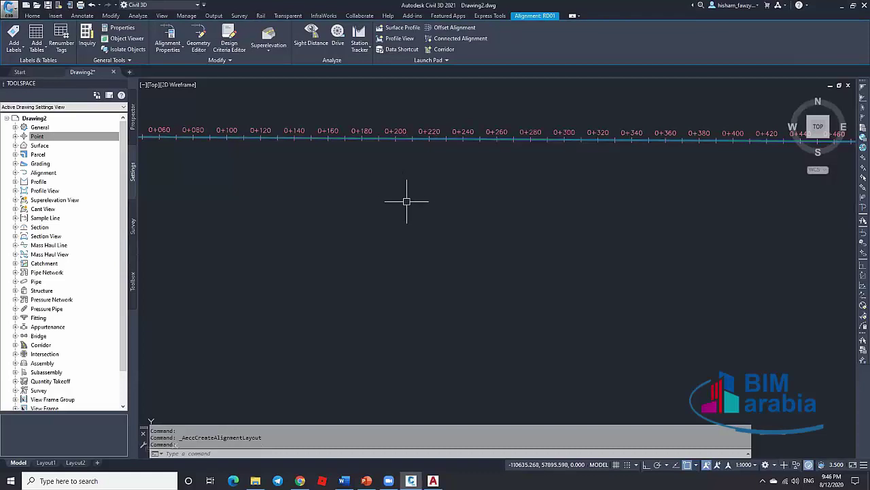
pyautogui.press('Delete')
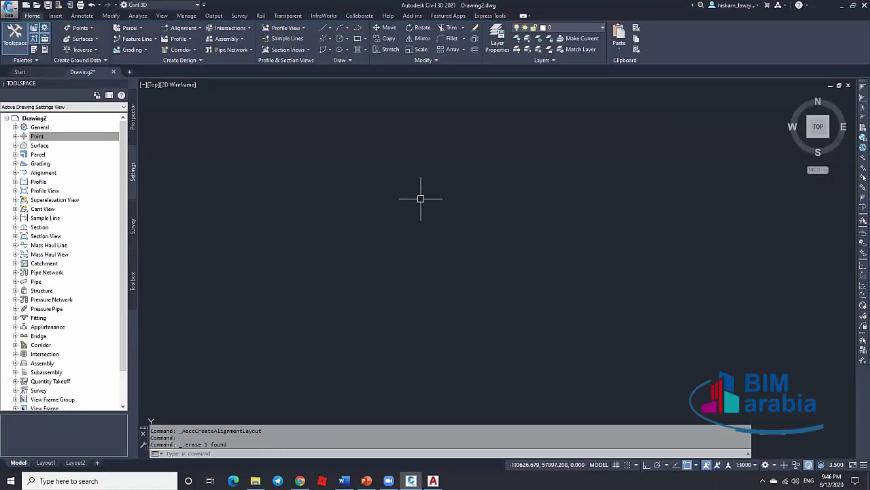
# Step: Switch to AutoCAD 2021 and back to the empty Drawing2 in Civil 3D
pyautogui.click(432, 480)
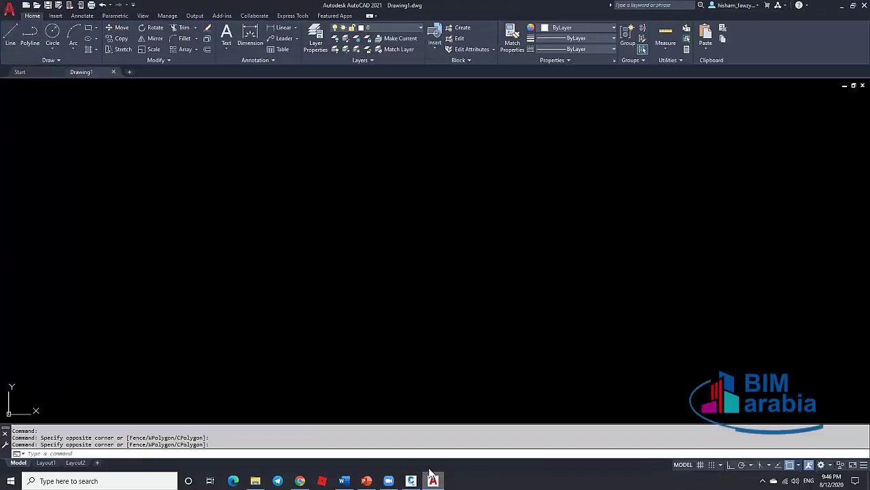
pyautogui.click(411, 480)
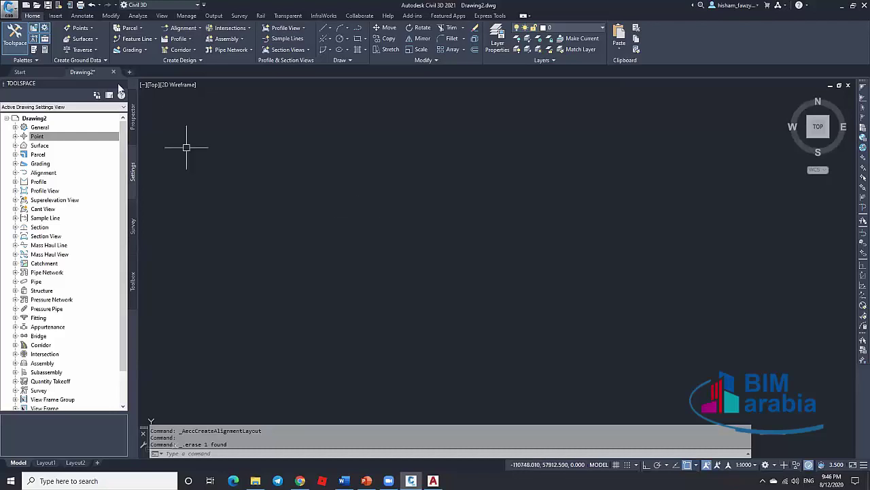
# Step: Open Site Data Example.dwg from AutoCAD Civil 3D Course > 02. Points
pyautogui.hotkey('ctrl', 'n')
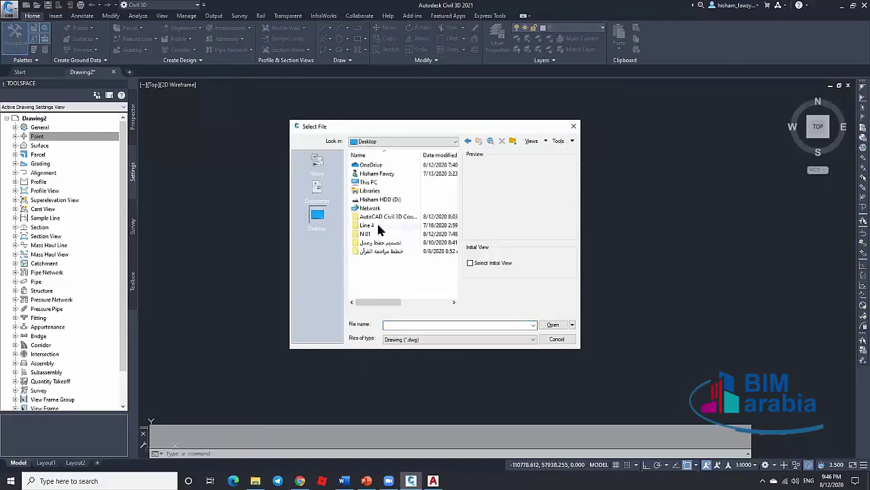
pyautogui.doubleClick(378, 216)
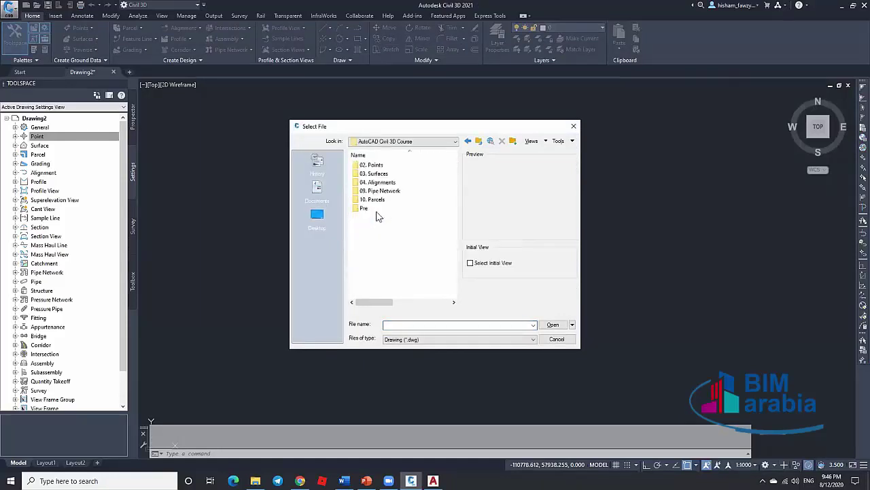
pyautogui.doubleClick(376, 173)
pyautogui.click(385, 175)
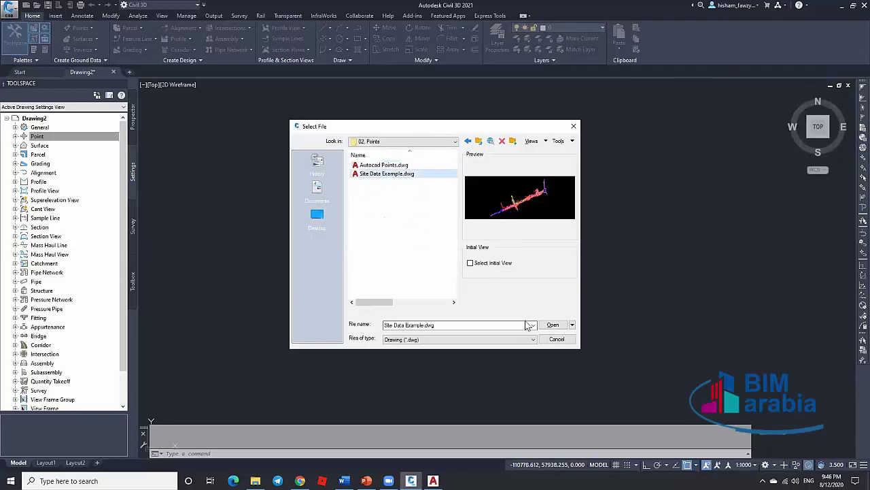
pyautogui.click(553, 325)
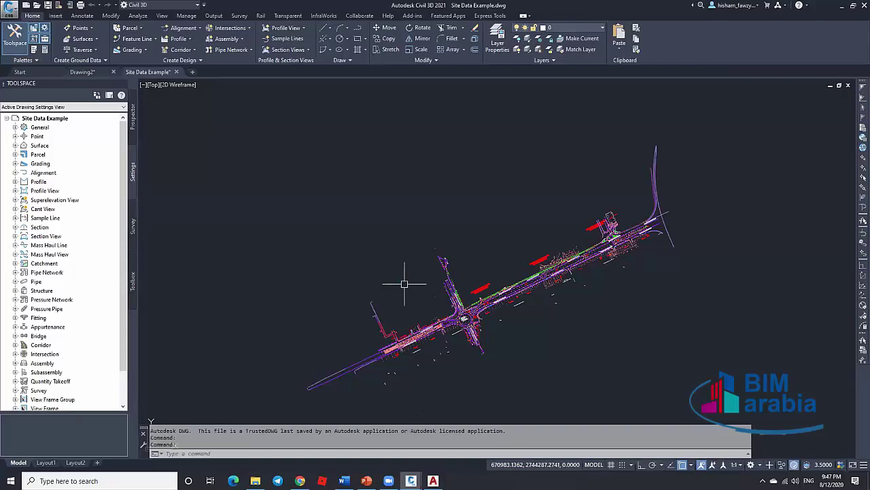
# Step: Keep the 1:1 annotation scale and confirm only a Standard point style exists
pyautogui.click(737, 465)
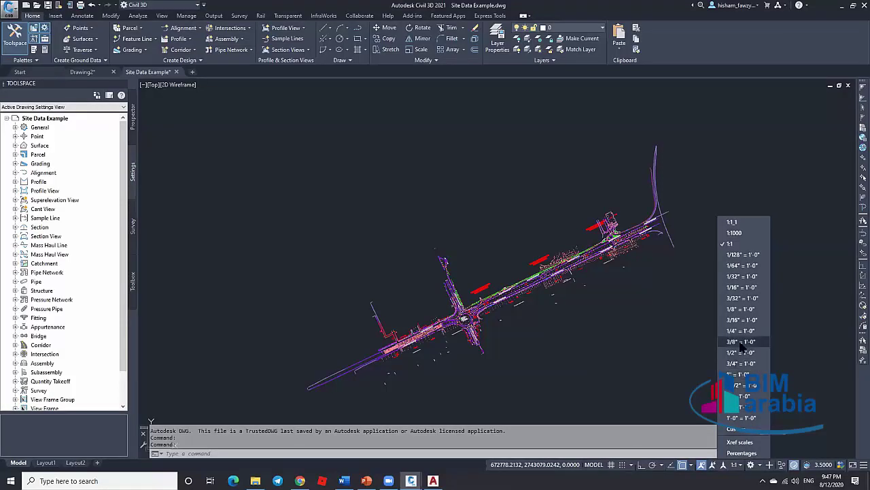
pyautogui.click(391, 236)
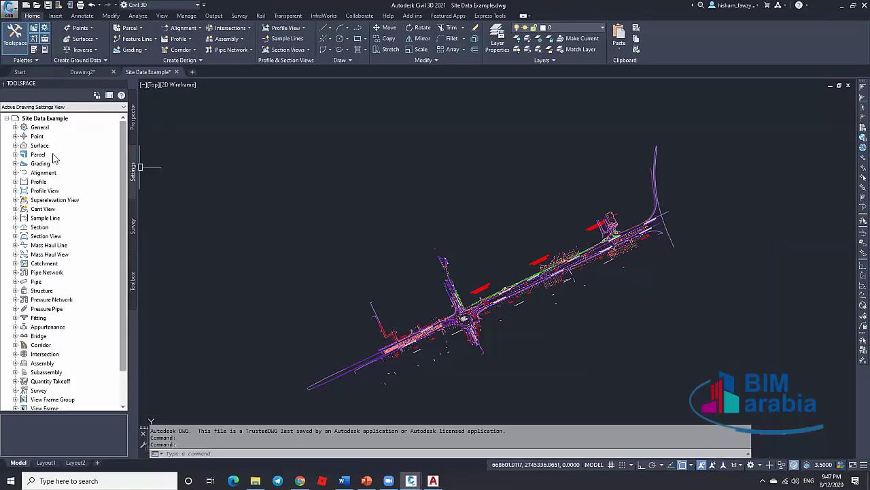
pyautogui.click(15, 136)
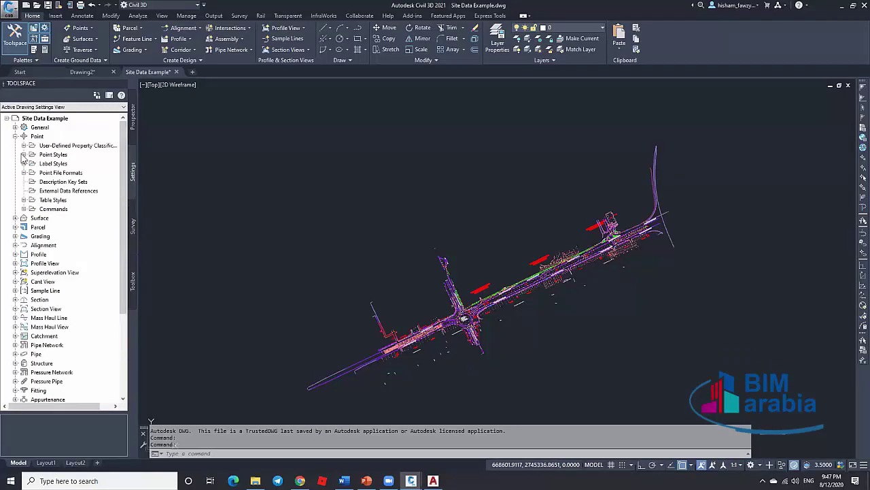
pyautogui.click(24, 154)
pyautogui.click(66, 164)
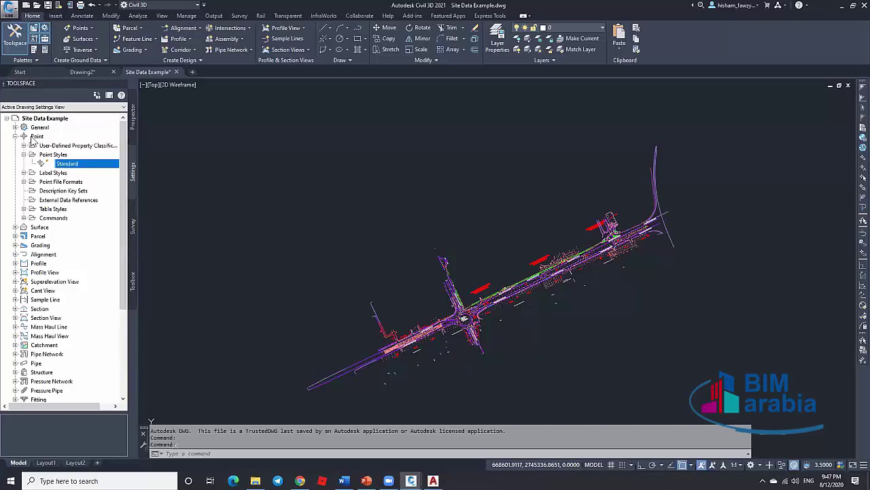
pyautogui.click(15, 136)
# Step: Confirm only a Standard alignment style exists and review the drawing's layer list
pyautogui.click(15, 173)
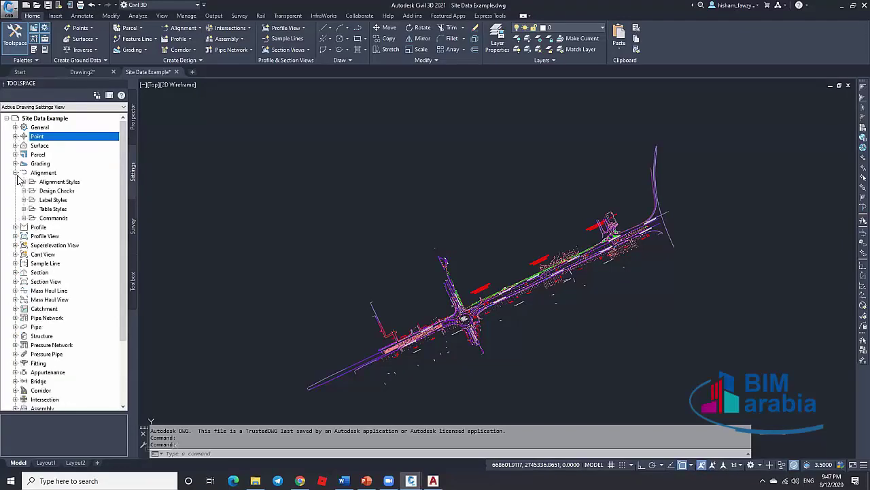
pyautogui.click(24, 182)
pyautogui.click(61, 191)
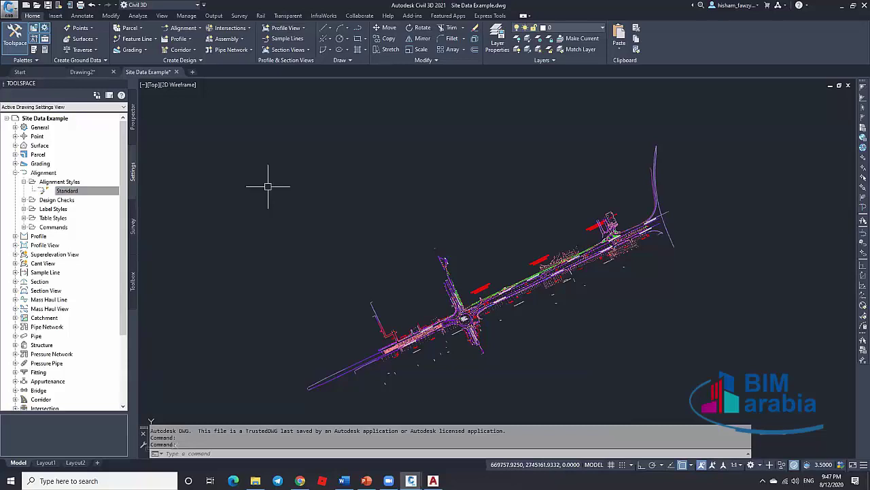
pyautogui.click(582, 28)
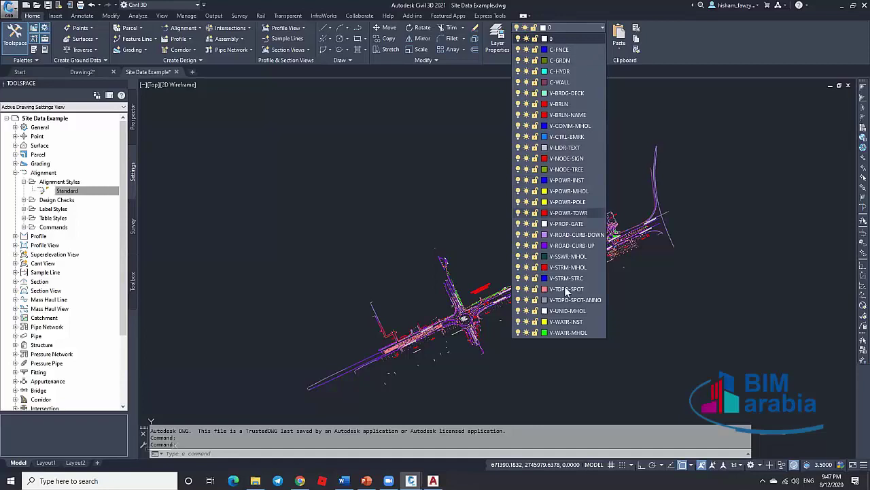
pyautogui.click(458, 282)
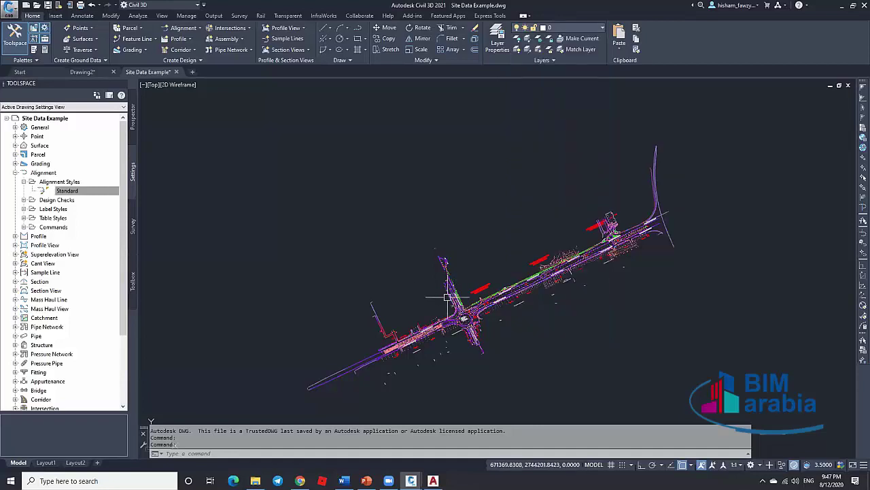
pyautogui.scroll(5, 437, 282)
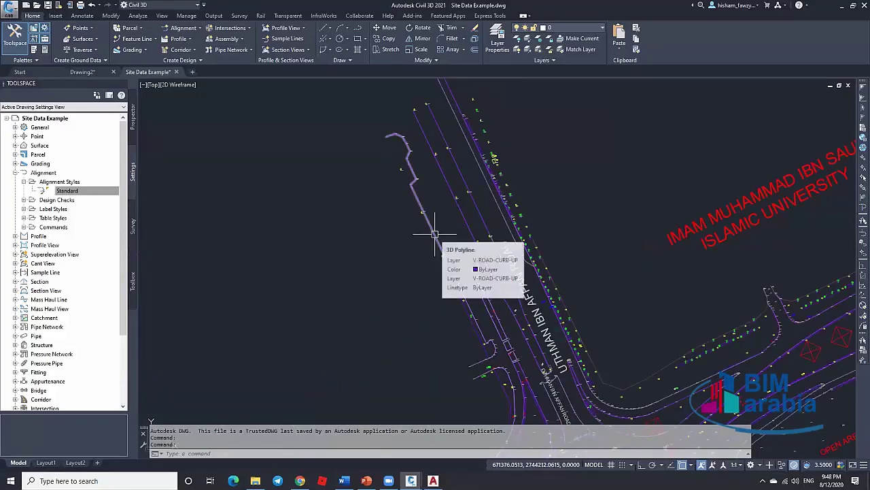
pyautogui.scroll(4, 419, 214)
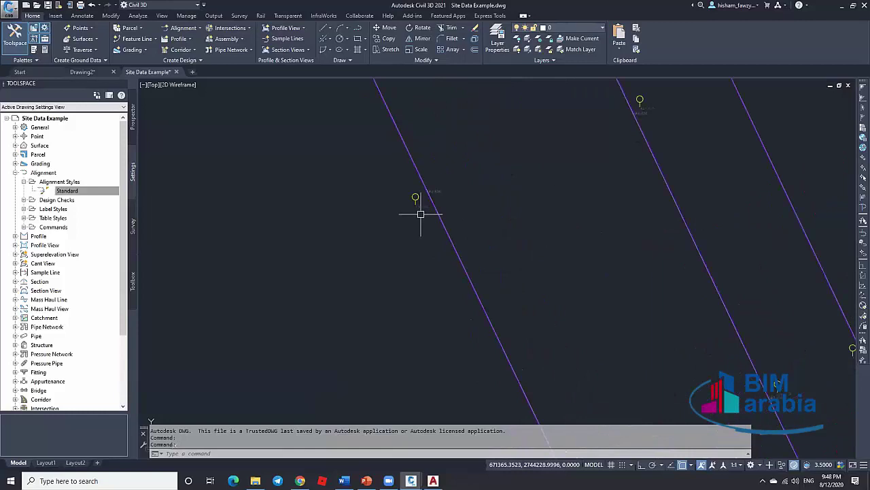
pyautogui.click(15, 172)
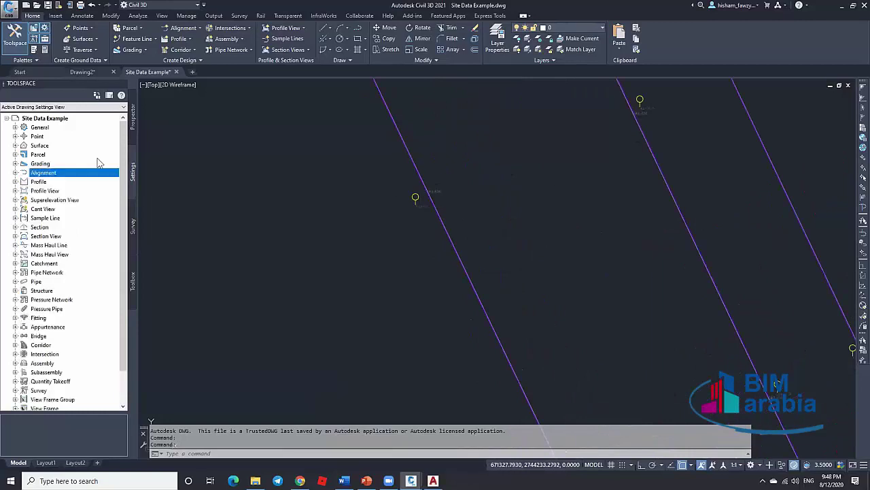
# Step: Browse Site Data Example's object collections in the Prospector tab
pyautogui.click(133, 135)
pyautogui.scroll(-8, 442, 190)
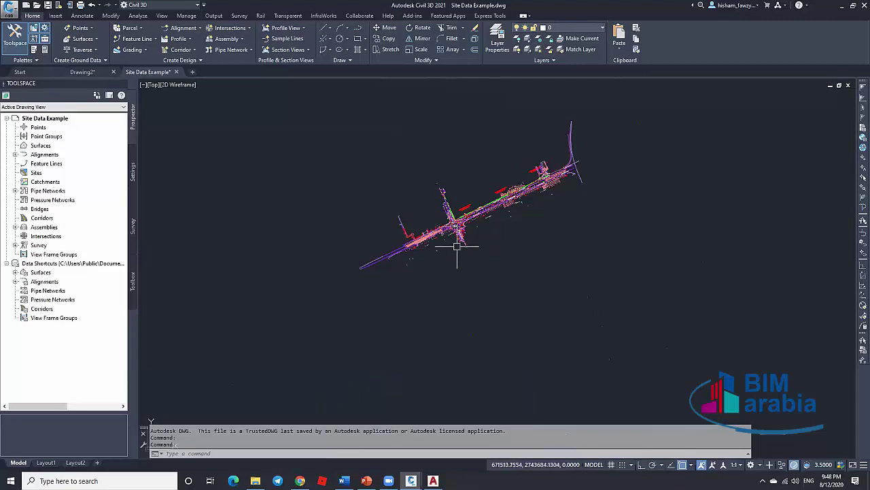
pyautogui.scroll(5, 408, 243)
pyautogui.scroll(4, 400, 243)
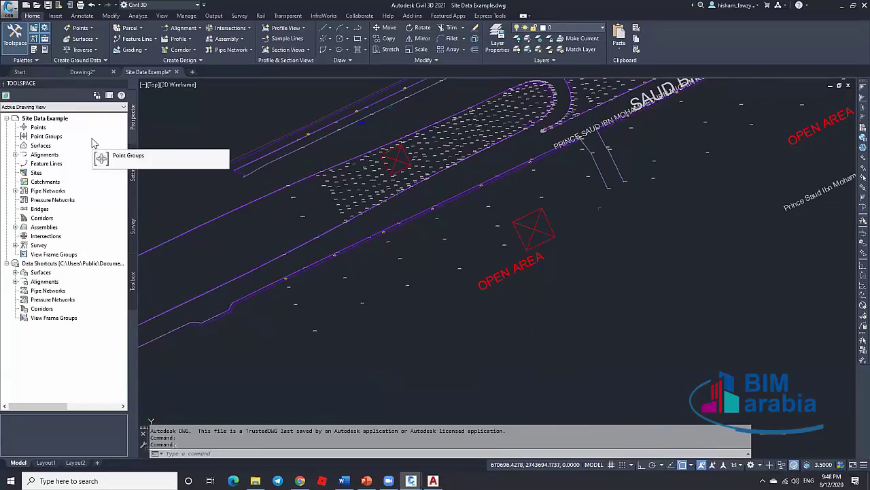
# Step: List Site Data Example's surface styles, showing only Standard
pyautogui.click(132, 172)
pyautogui.click(15, 146)
pyautogui.click(24, 154)
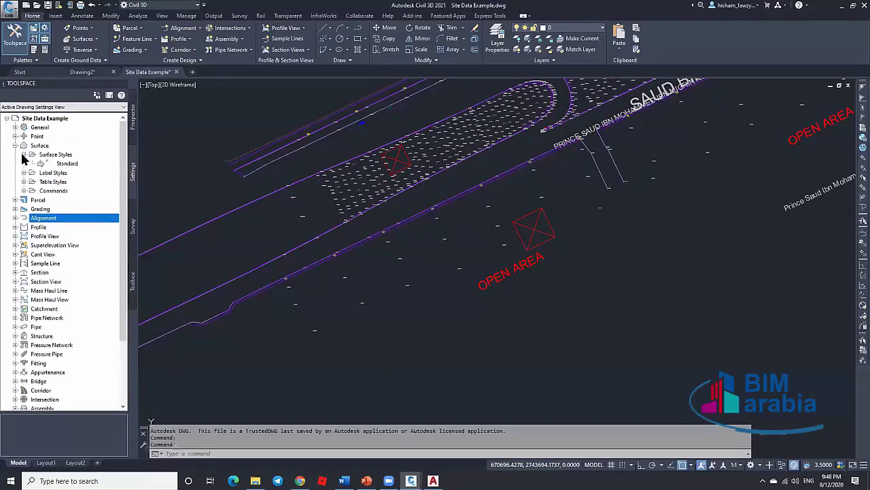
pyautogui.rightClick(67, 165)
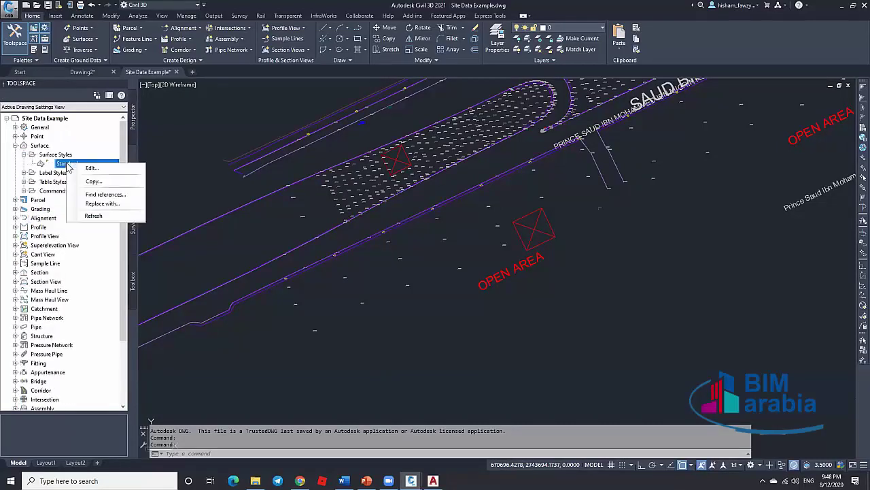
pyautogui.click(24, 155)
pyautogui.click(24, 155)
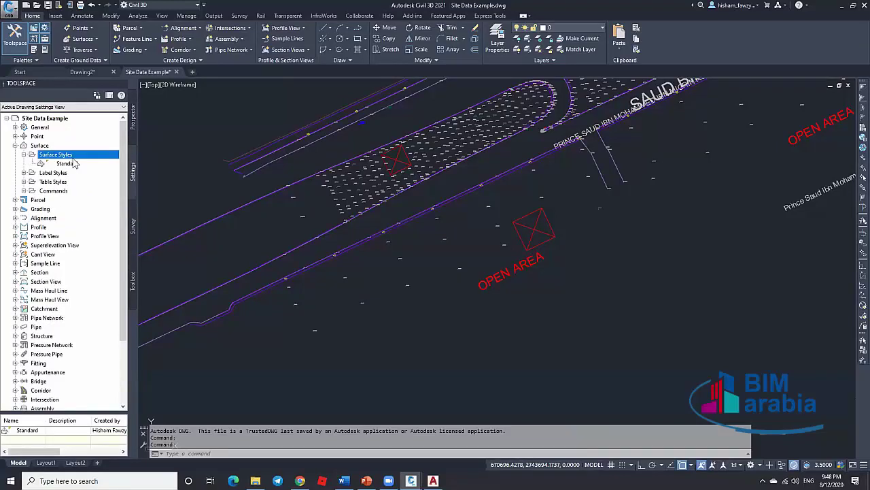
pyautogui.click(82, 167)
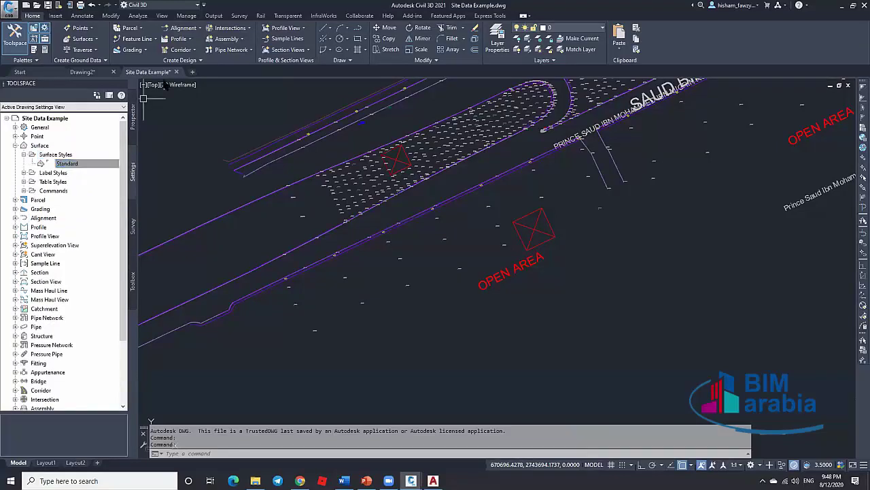
# Step: List Drawing2's many surface styles for comparison
pyautogui.click(83, 72)
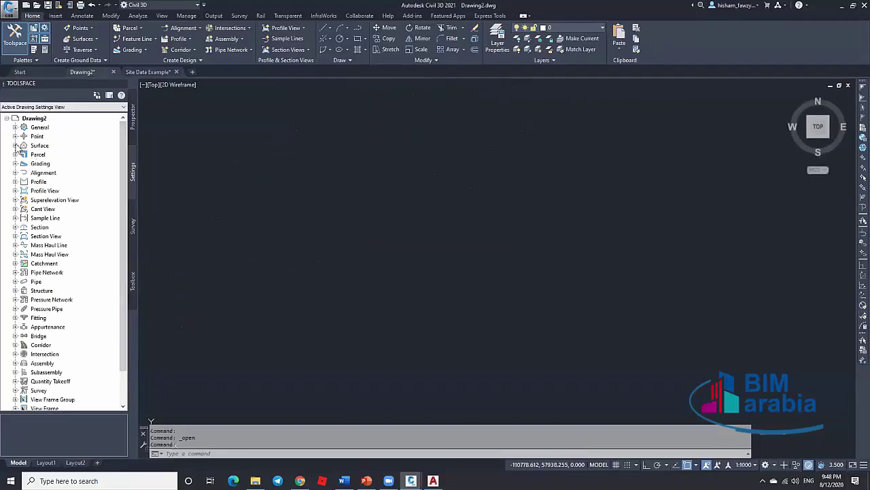
pyautogui.click(15, 145)
pyautogui.click(24, 154)
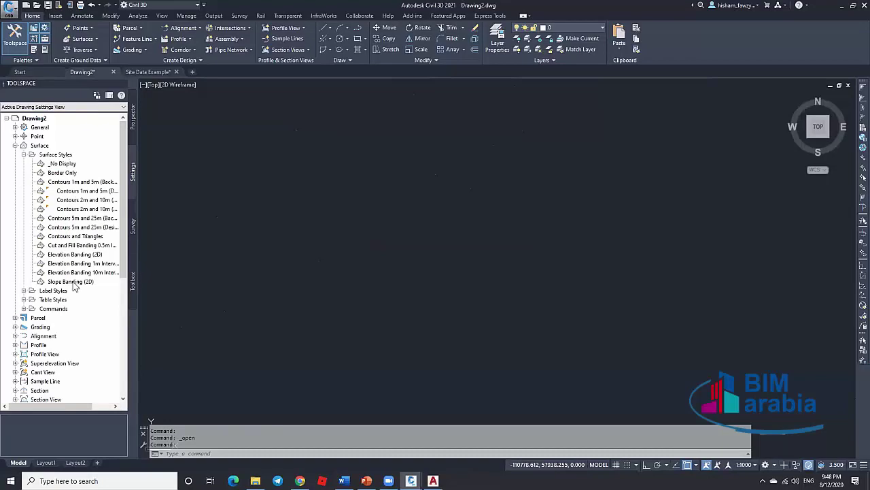
pyautogui.moveTo(92, 164)
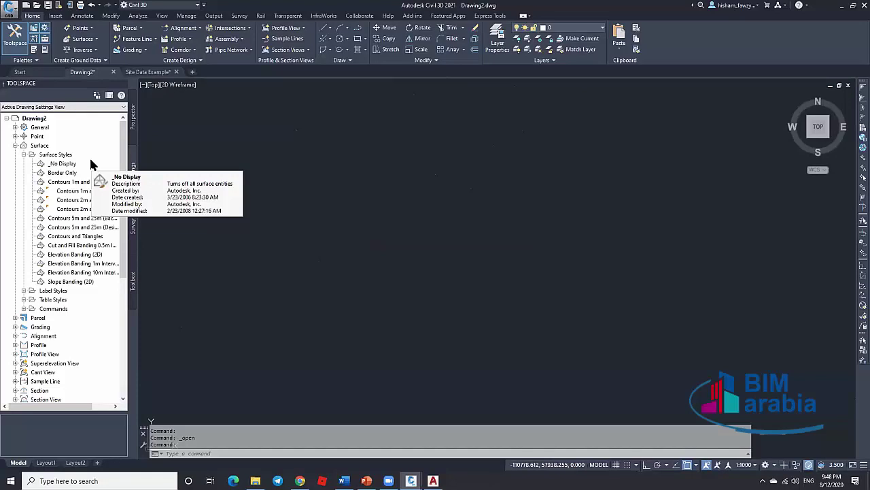
pyautogui.click(24, 154)
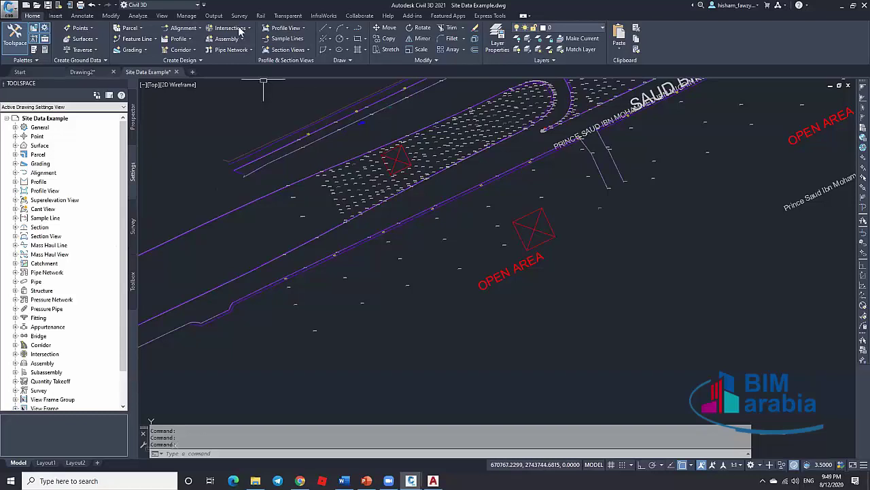
# Step: Save the new drawing as Drawing2.dwg, then quick-save Site Data Example.dwg
pyautogui.click(181, 16)
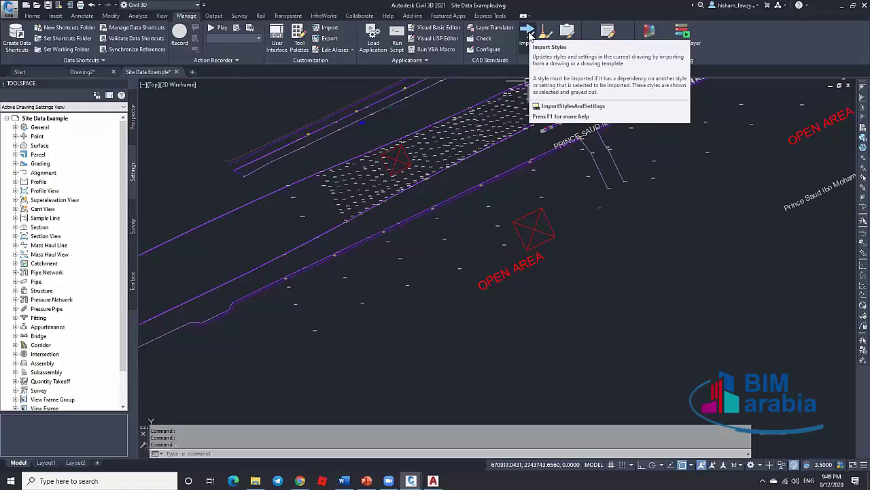
pyautogui.click(83, 72)
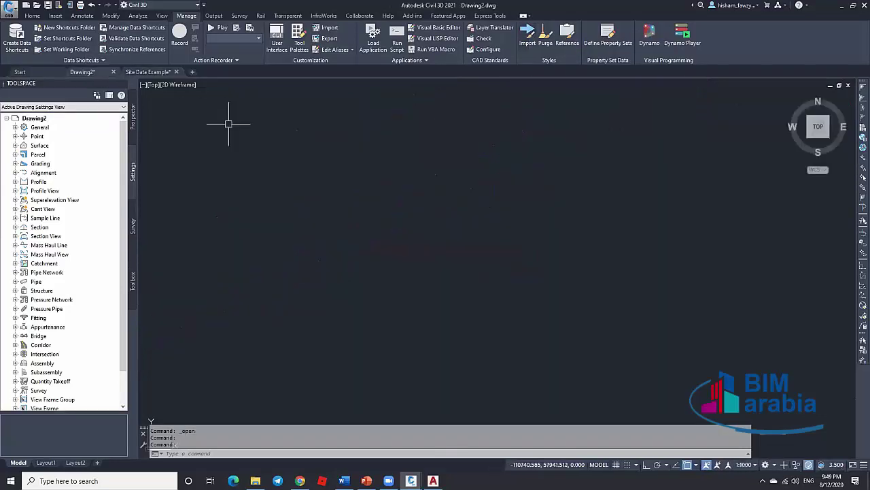
pyautogui.hotkey('ctrl', 's')
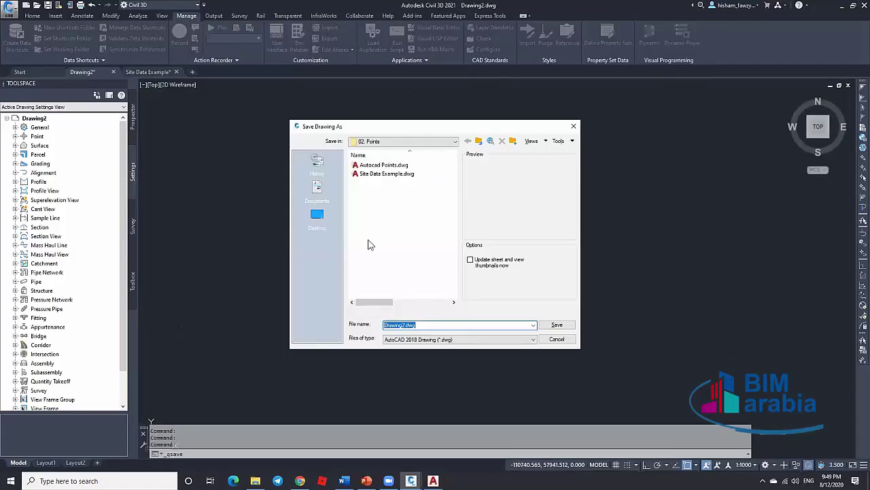
pyautogui.click(557, 325)
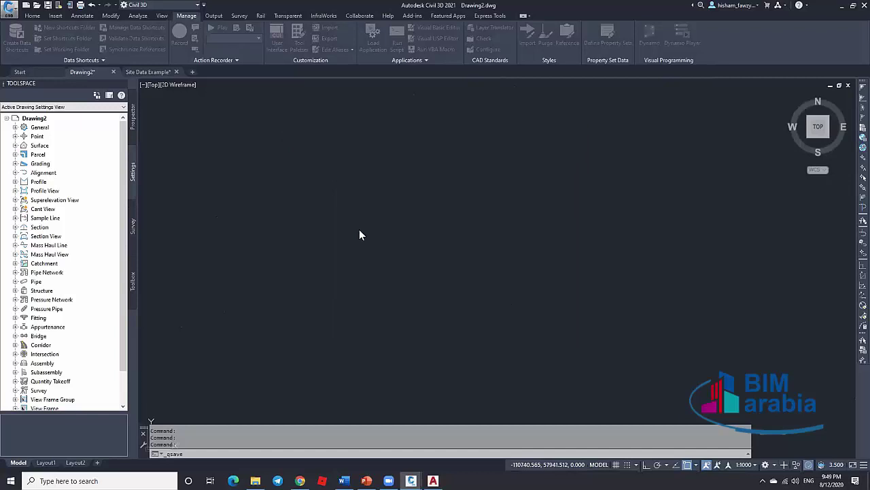
pyautogui.click(148, 72)
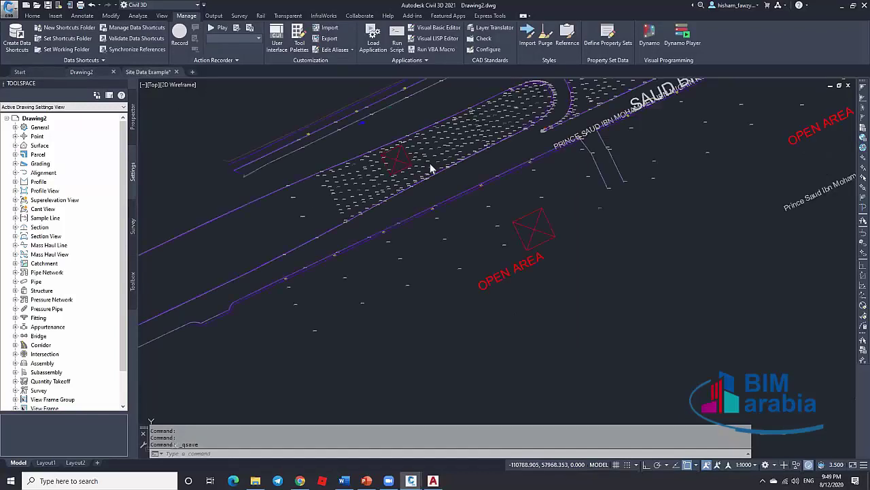
pyautogui.hotkey('ctrl', 's')
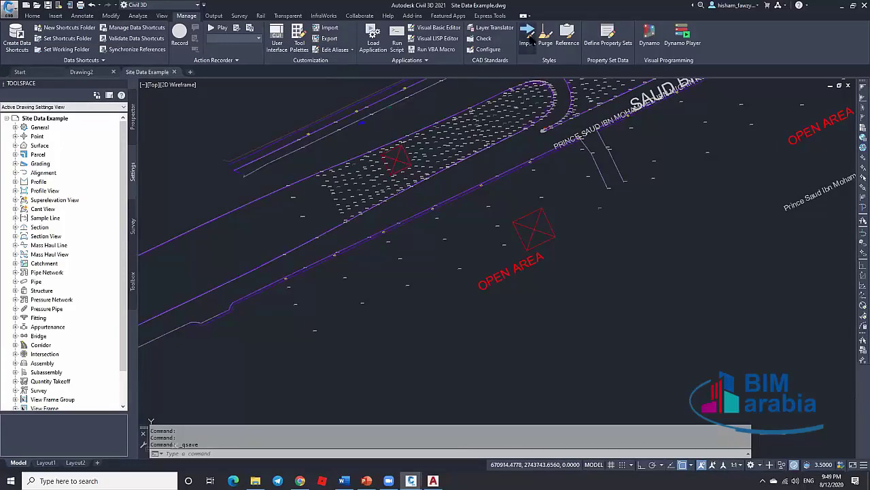
# Step: Choose Drawing2.dwg from Desktop > course folder > 02. Points as the style import source
pyautogui.click(528, 34)
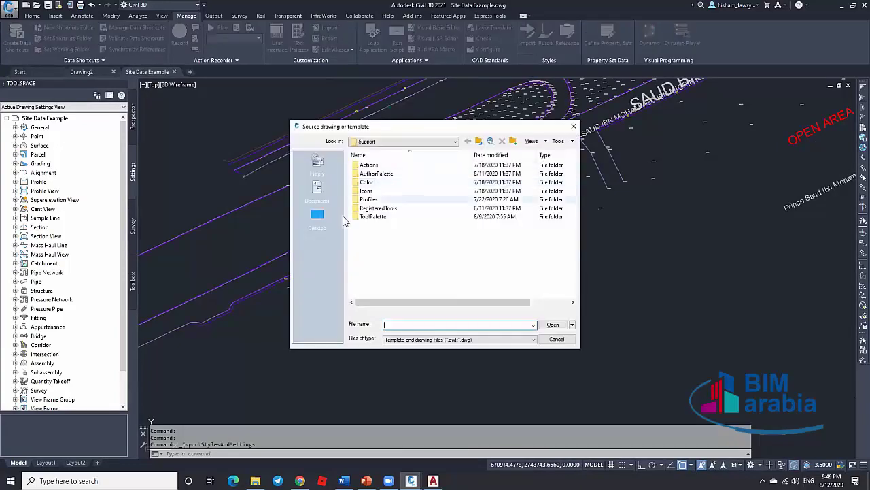
pyautogui.click(317, 215)
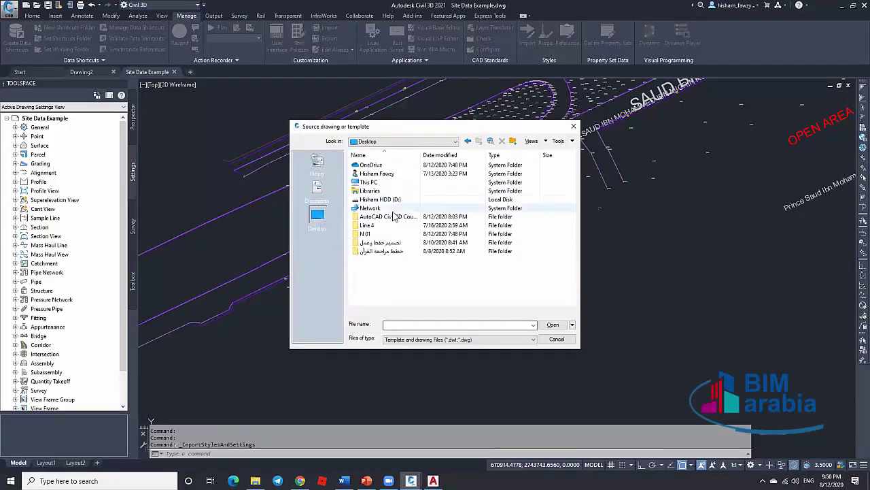
pyautogui.click(392, 217)
pyautogui.doubleClick(392, 218)
pyautogui.doubleClick(379, 174)
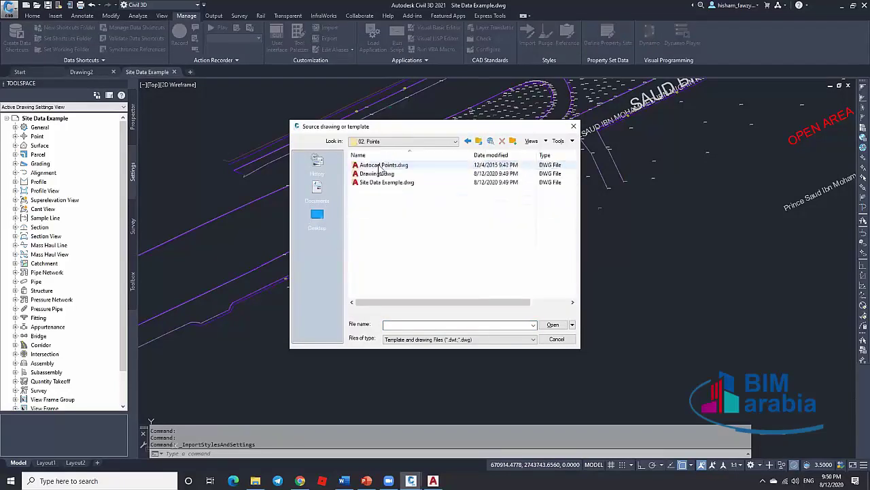
pyautogui.click(380, 175)
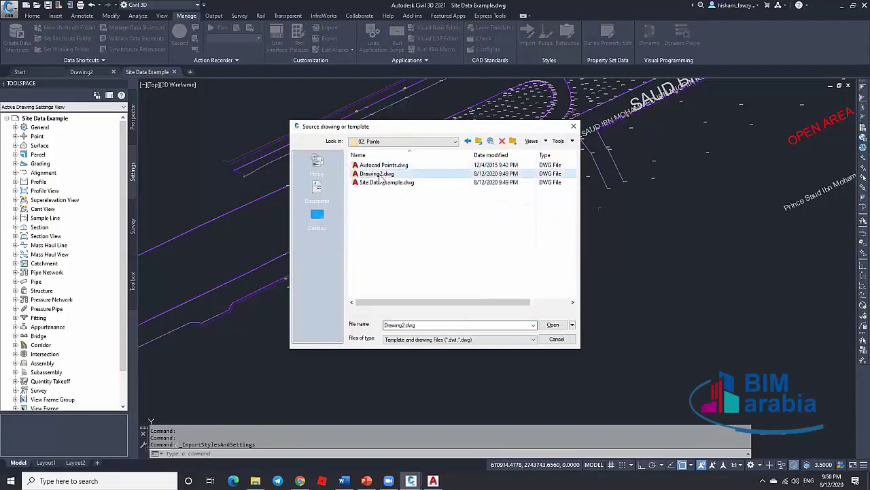
pyautogui.click(552, 324)
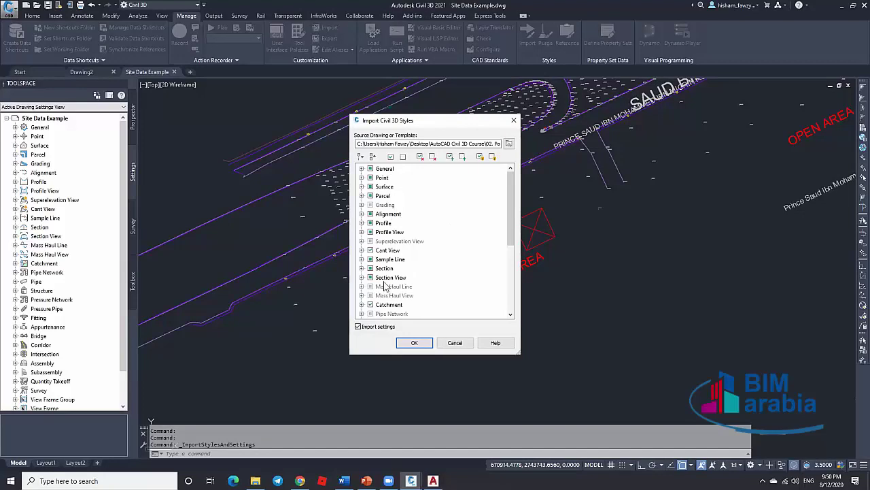
# Step: Include all style categories, run the import, and confirm overwriting duplicate styles
pyautogui.click(403, 157)
pyautogui.click(374, 159)
pyautogui.click(380, 170)
pyautogui.press('Right')
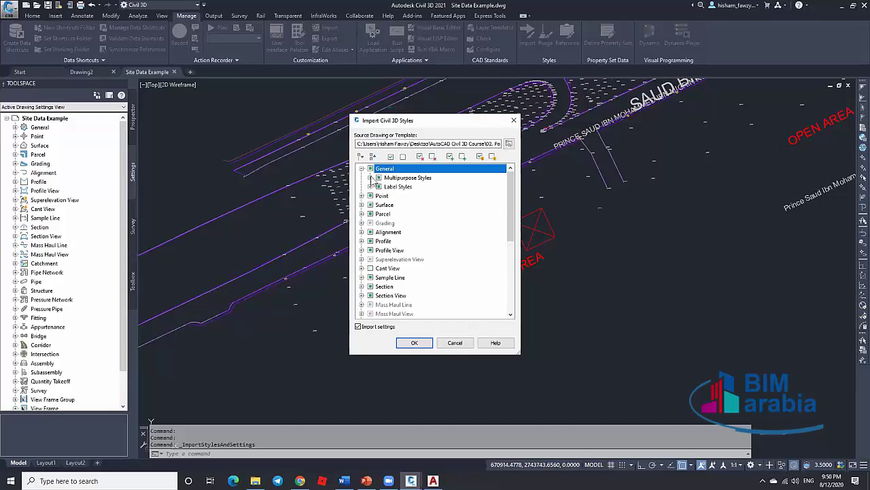
pyautogui.click(362, 168)
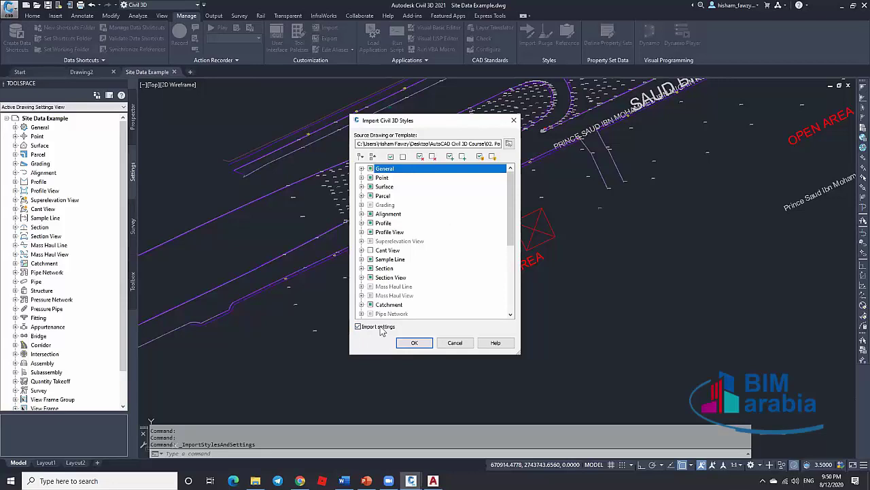
pyautogui.click(391, 158)
pyautogui.click(416, 342)
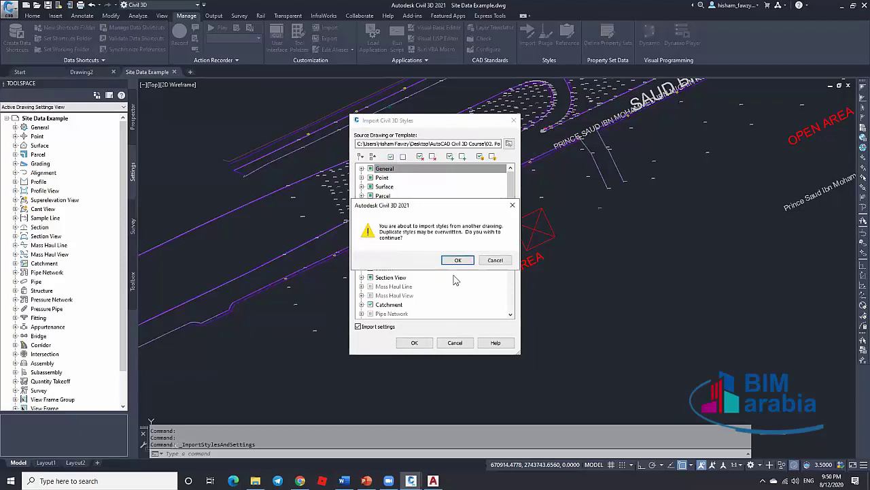
pyautogui.press('Return')
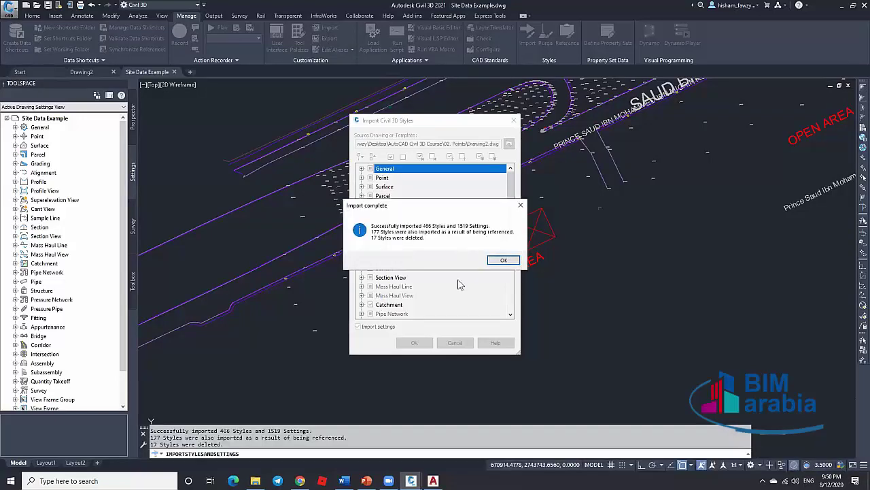
# Step: Dismiss the import report, review the imported point styles, and expand the Surface settings
pyautogui.click(504, 260)
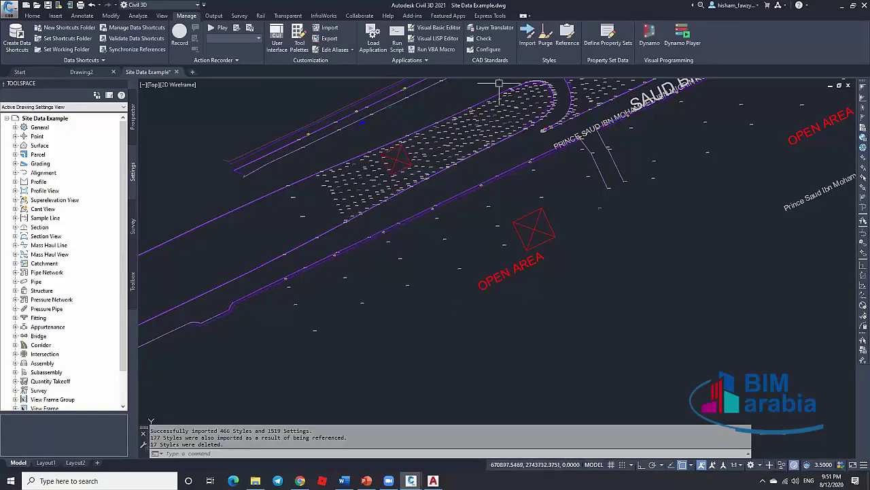
pyautogui.click(15, 136)
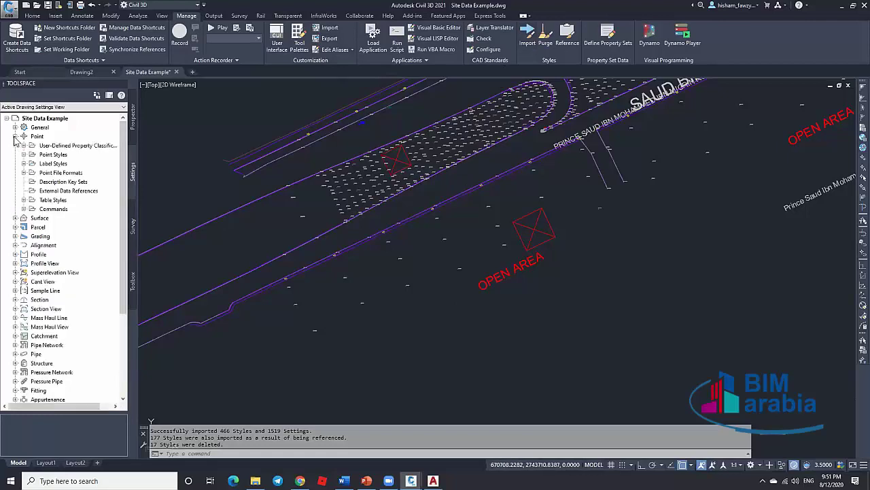
pyautogui.click(23, 154)
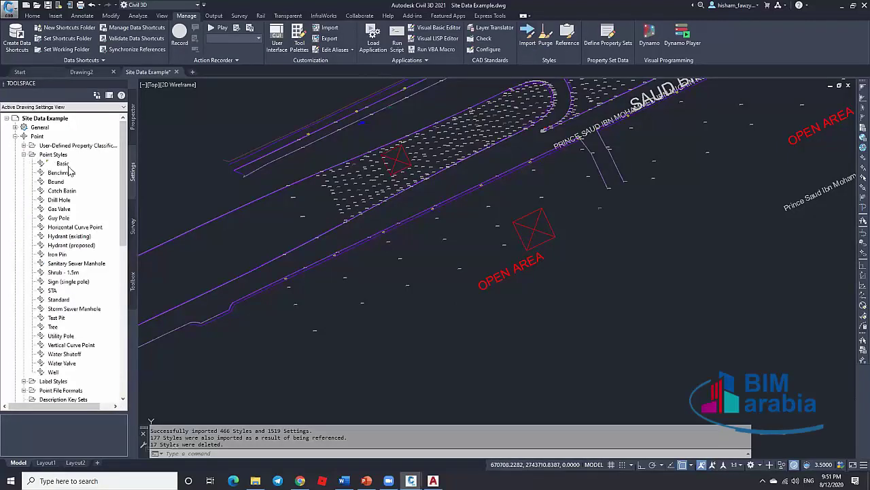
pyautogui.click(70, 302)
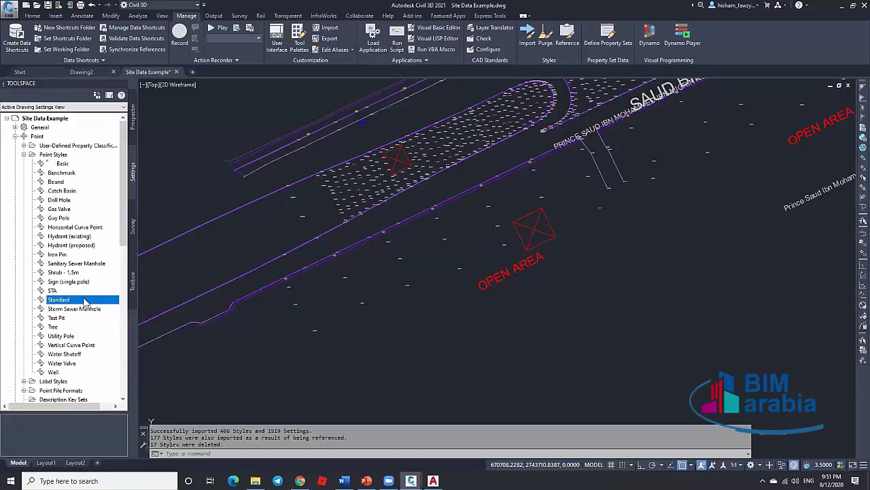
pyautogui.click(23, 154)
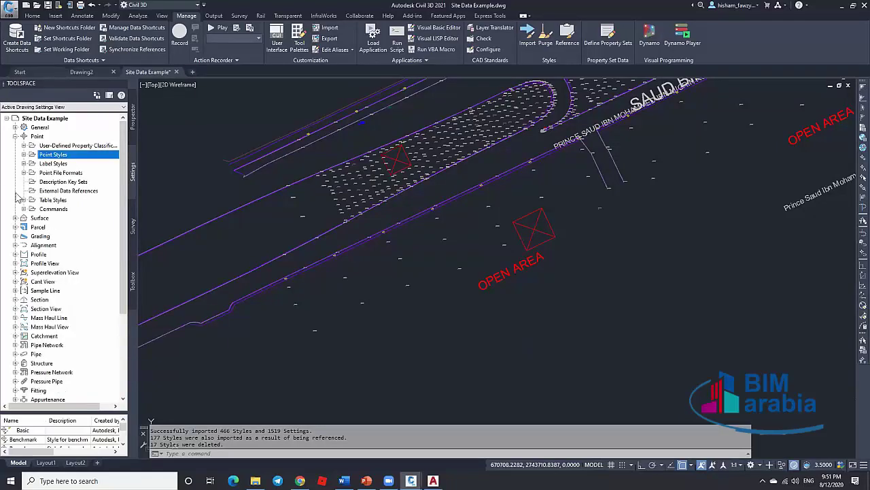
pyautogui.click(16, 217)
pyautogui.click(24, 227)
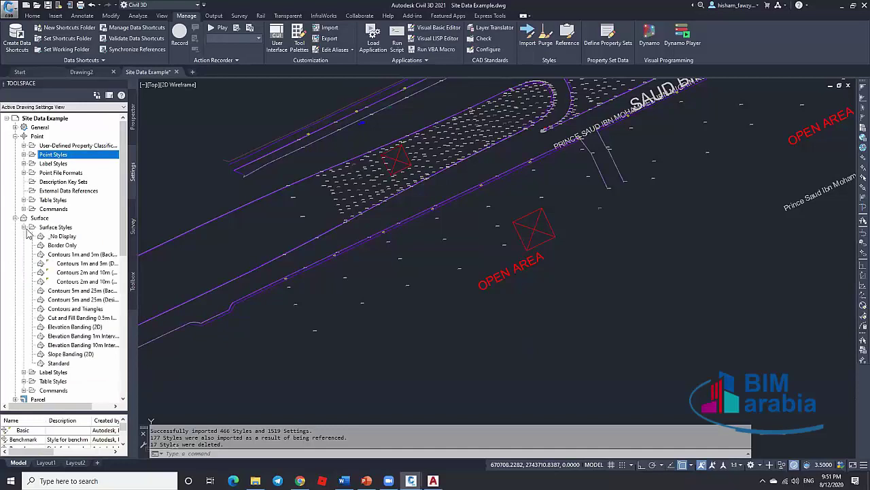
pyautogui.click(64, 236)
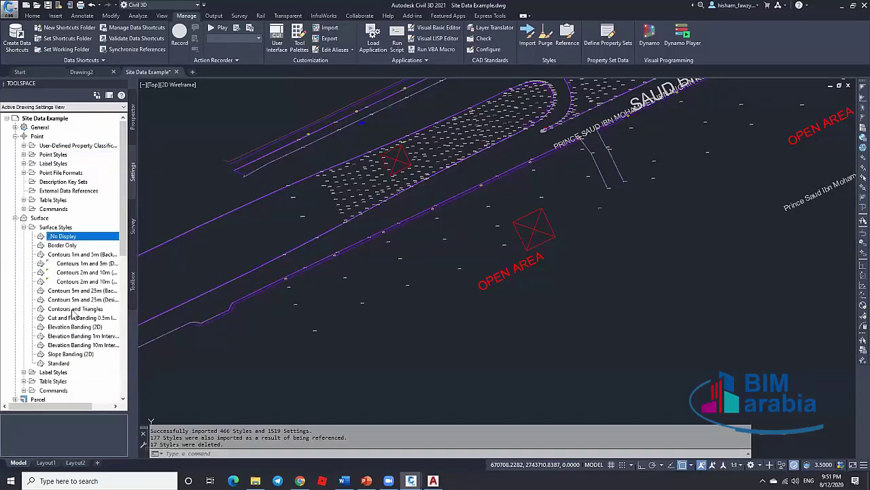
pyautogui.click(68, 364)
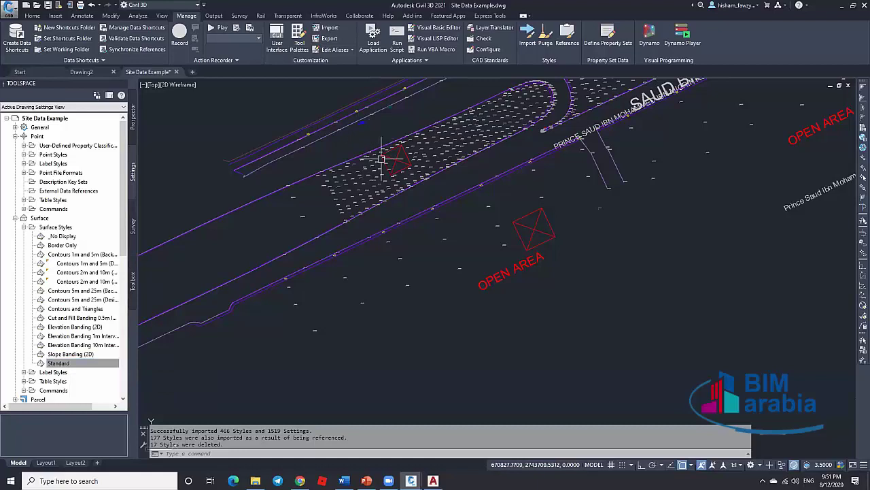
pyautogui.click(734, 464)
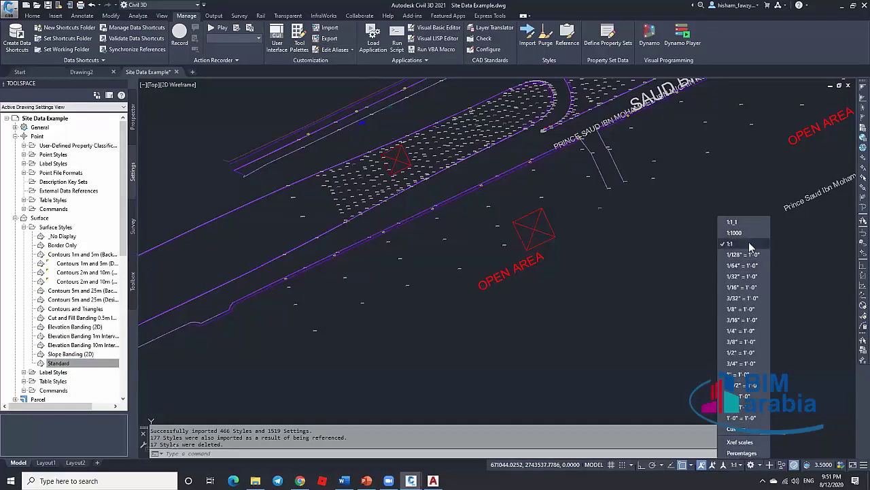
pyautogui.click(496, 242)
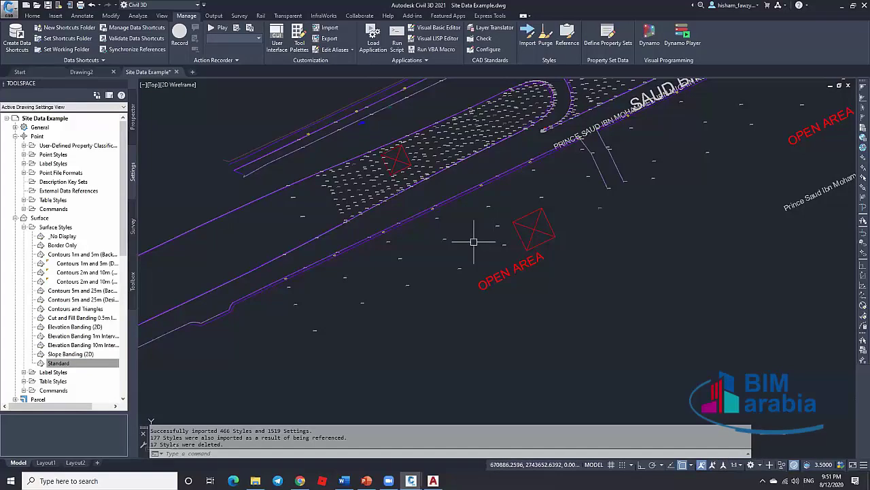
pyautogui.click(736, 467)
pyautogui.click(659, 283)
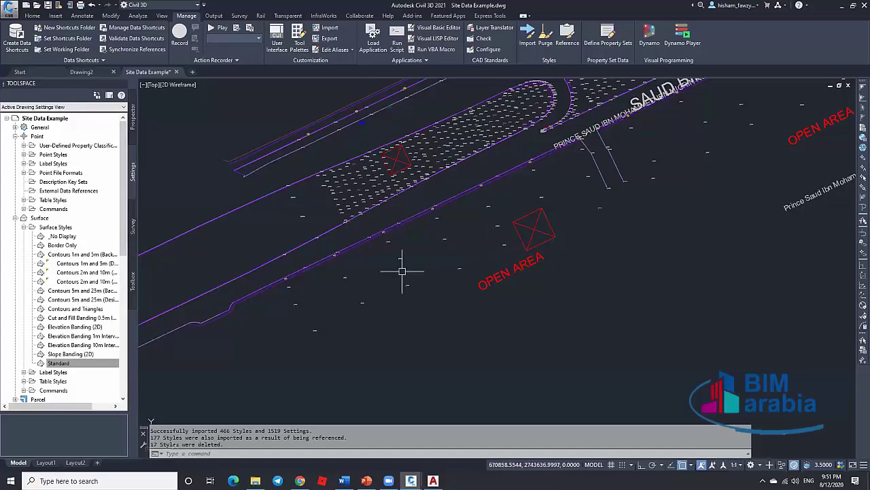
# Step: Window-select the road layout, then cancel the selection
pyautogui.scroll(-5, 405, 279)
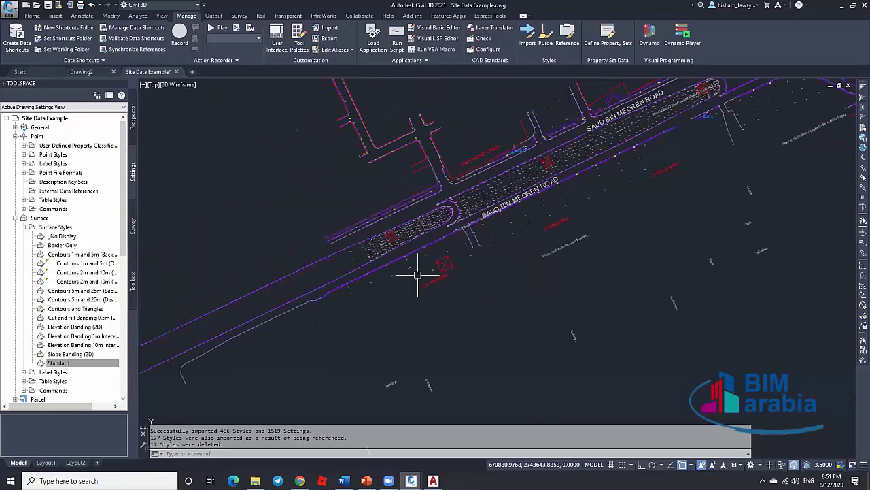
pyautogui.scroll(-8, 417, 275)
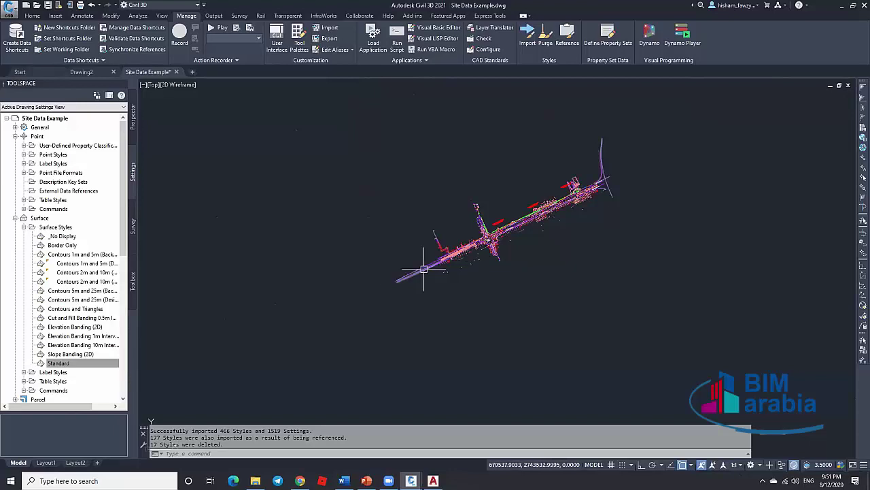
pyautogui.moveTo(423, 270)
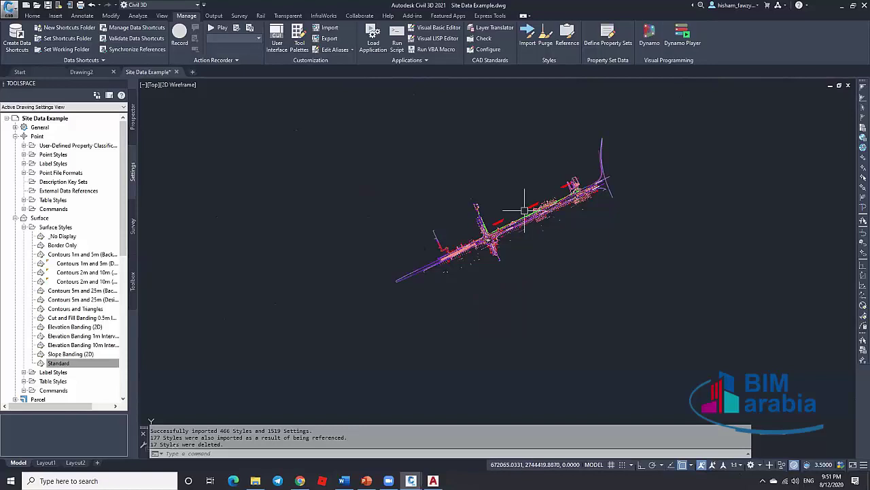
pyautogui.moveTo(524, 210)
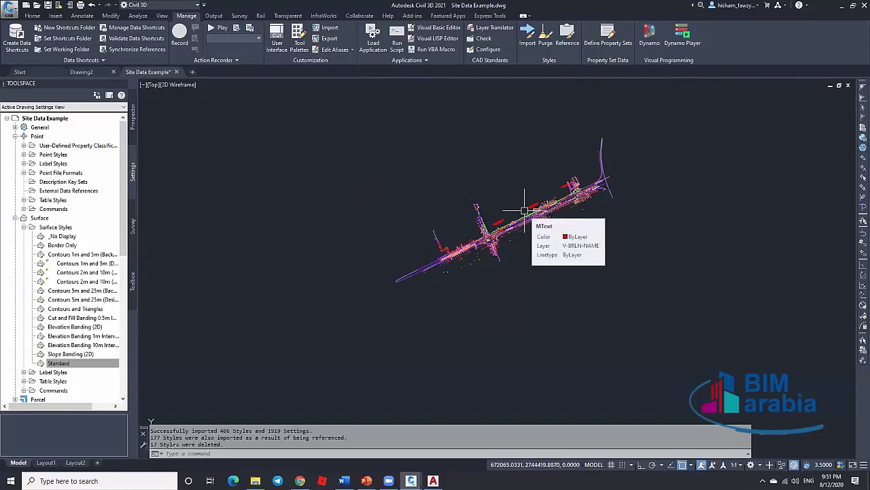
pyautogui.click(710, 110)
pyautogui.click(331, 336)
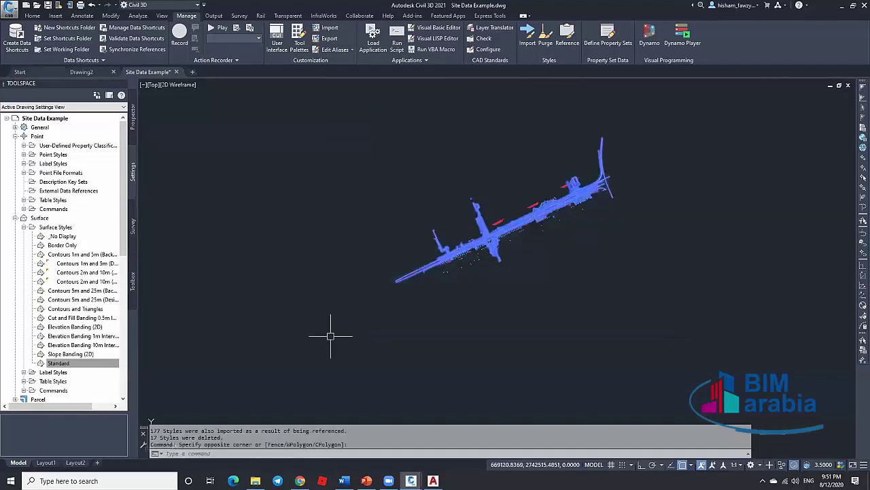
pyautogui.press('Escape')
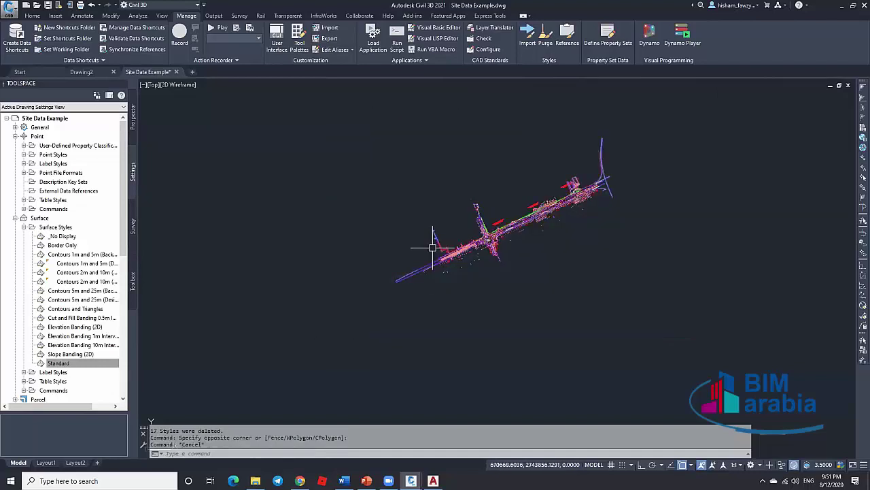
# Step: Copy all objects to the clipboard using COPYCLIP with the ALL selection option
pyautogui.hotkey('ctrl', 'c')
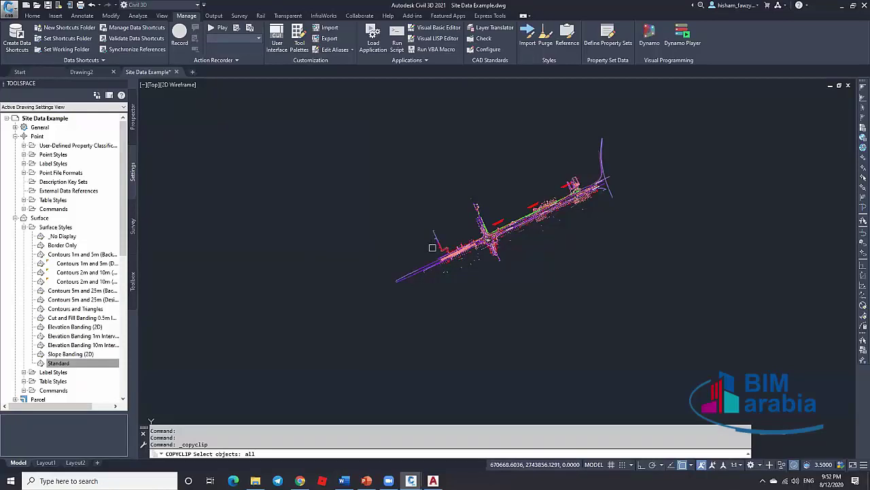
pyautogui.write('all')
pyautogui.press('Return')
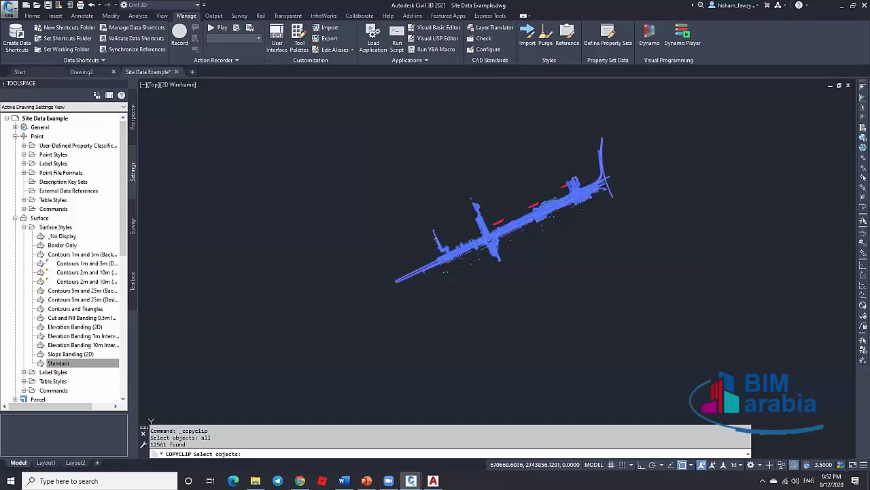
pyautogui.press('Return')
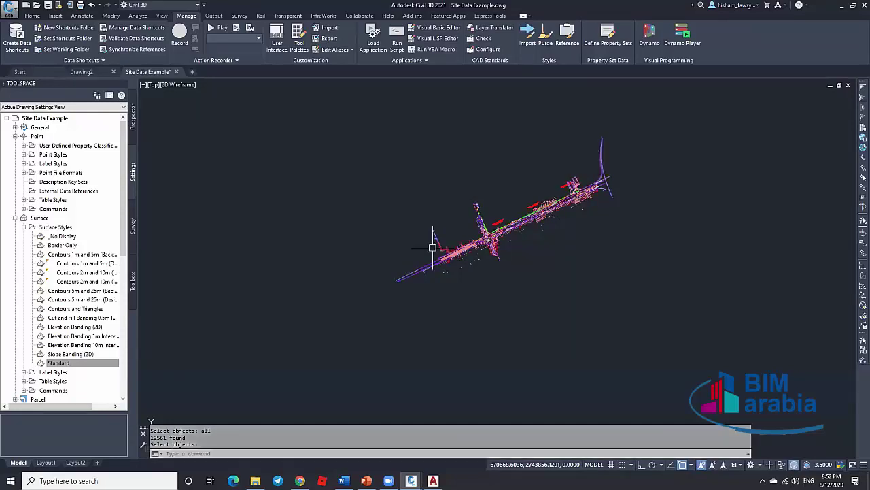
# Step: Create a new drawing and check its point styles and annotation scale list without changes
pyautogui.click(192, 71)
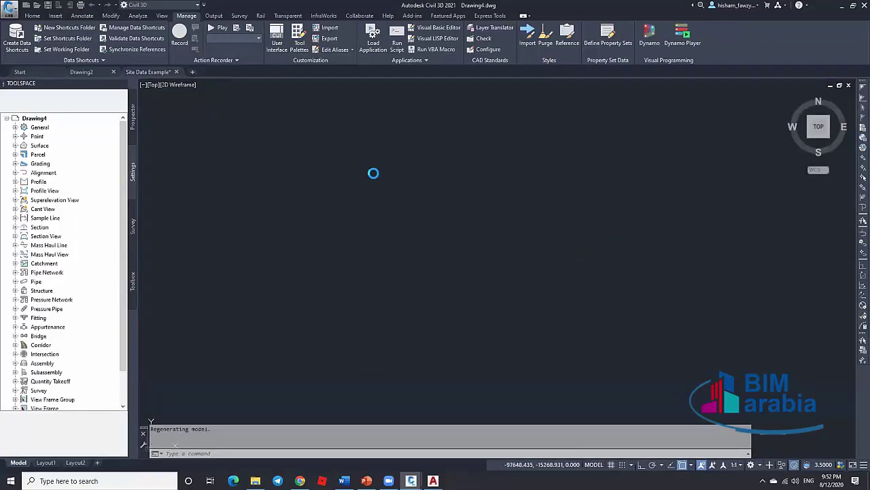
pyautogui.click(15, 136)
pyautogui.click(23, 154)
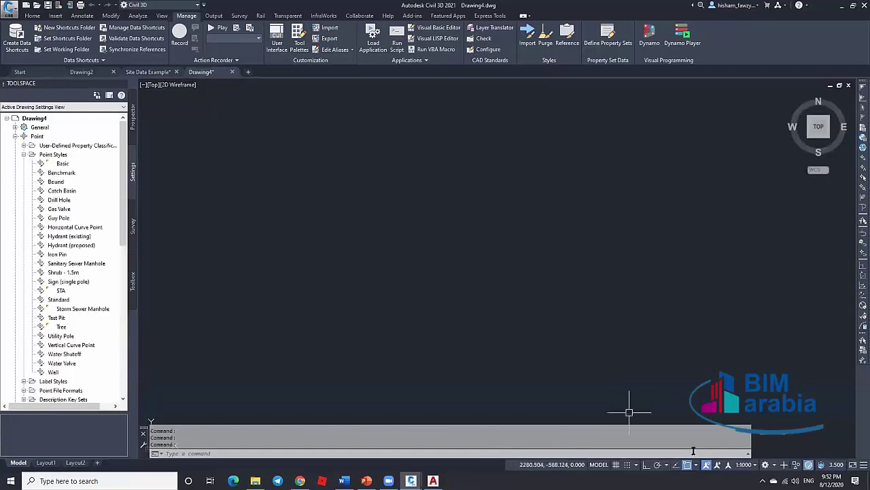
pyautogui.click(745, 464)
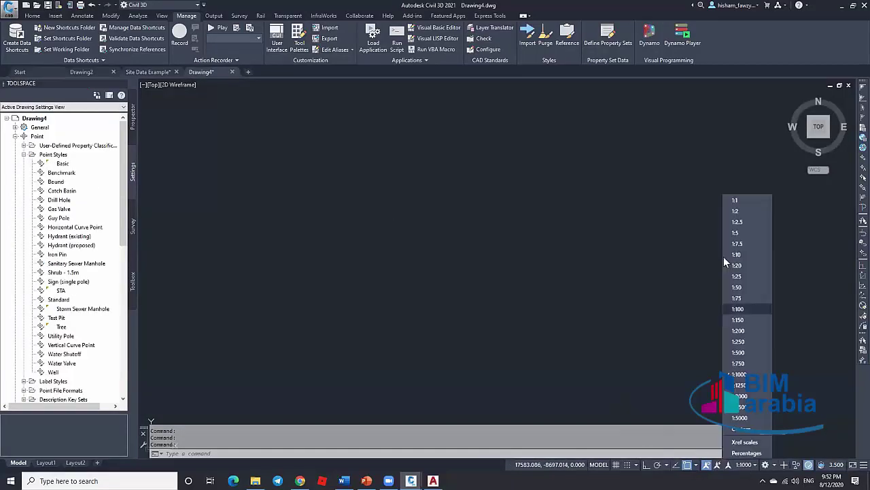
pyautogui.click(435, 238)
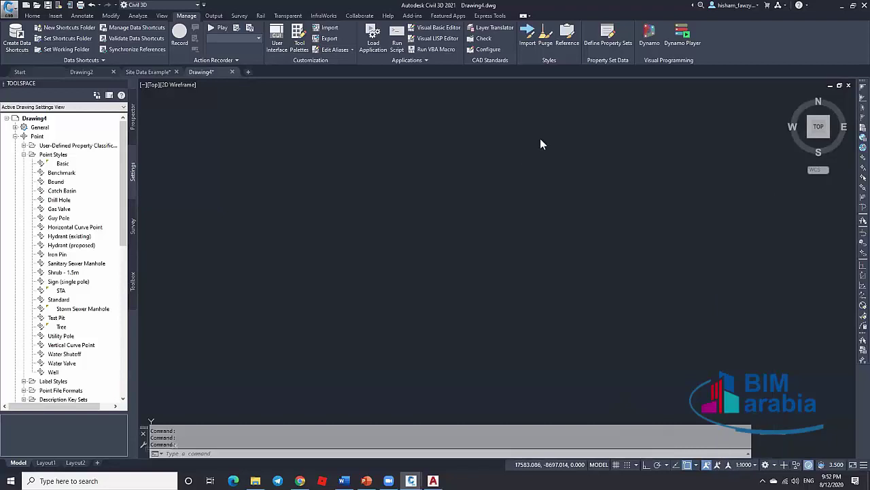
# Step: Paste the road objects to original coordinates and zoom to extents (Z, E)
pyautogui.click(32, 15)
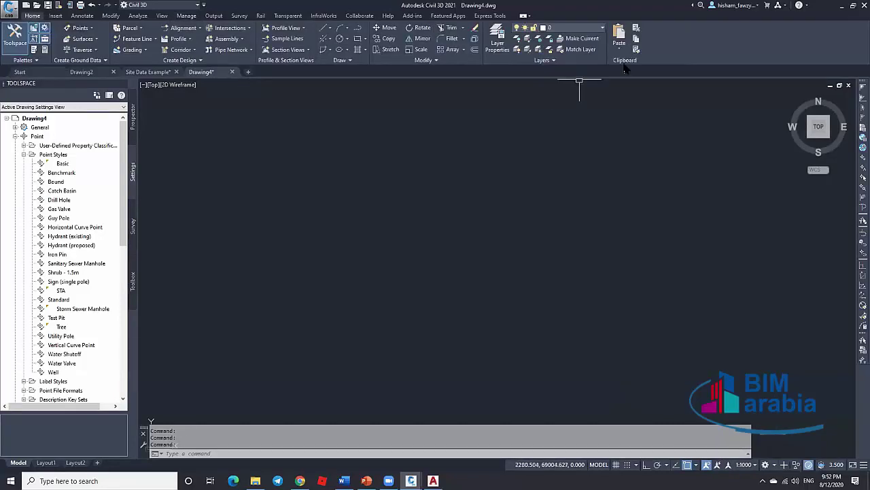
pyautogui.click(619, 47)
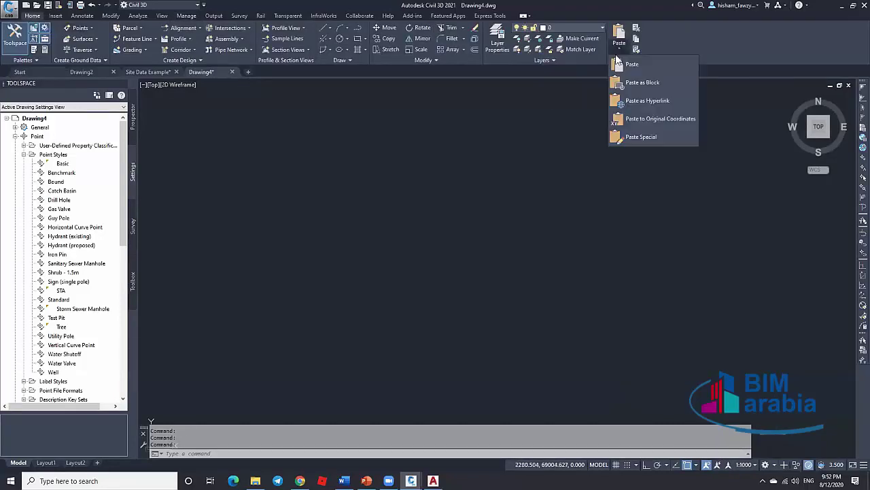
pyautogui.click(658, 119)
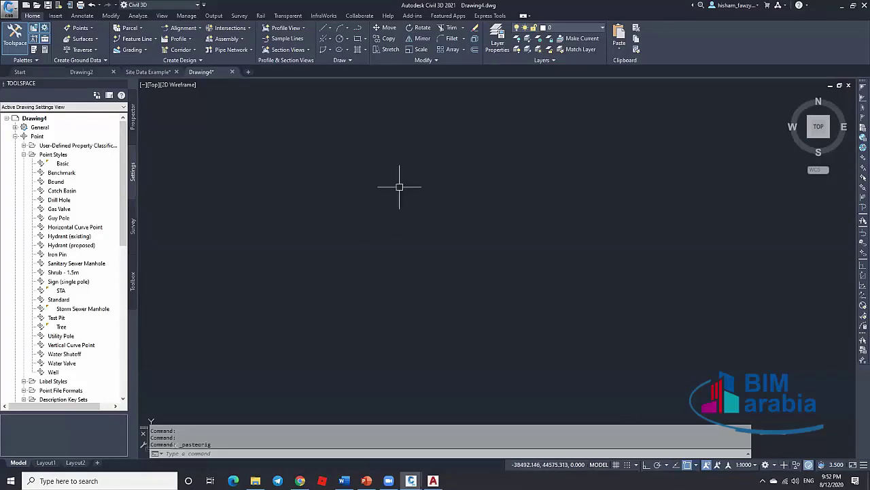
pyautogui.write('z')
pyautogui.press('Return')
pyautogui.write('e')
pyautogui.press('Return')
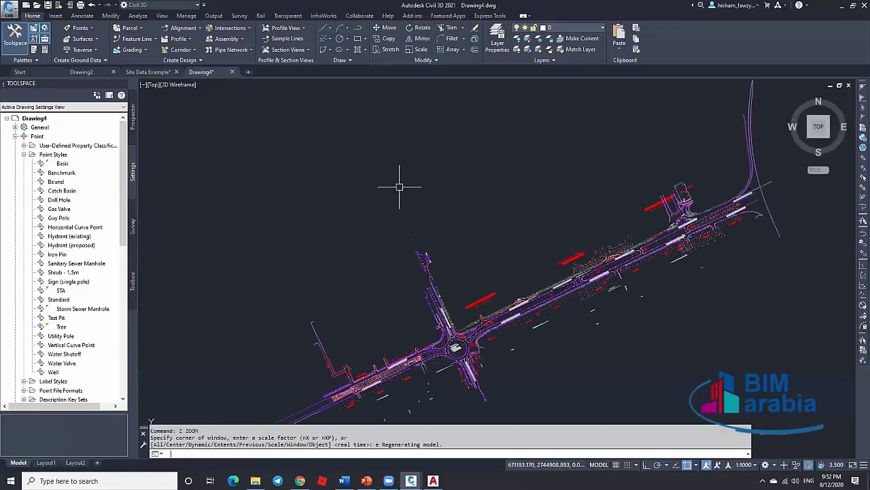
# Step: Look over the pasted layout, then switch to the Drawing2 tab
pyautogui.scroll(-2, 408, 178)
pyautogui.scroll(4, 431, 229)
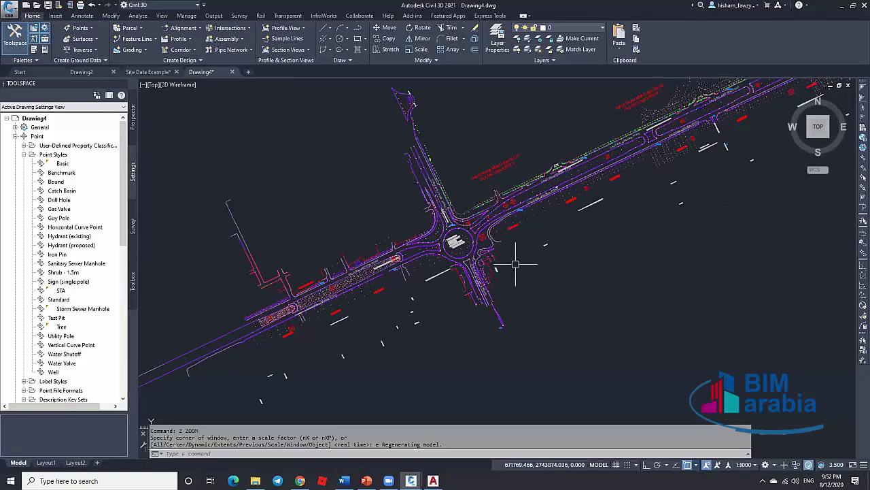
pyautogui.scroll(-1, 449, 180)
pyautogui.scroll(1, 474, 233)
pyautogui.scroll(-1, 474, 233)
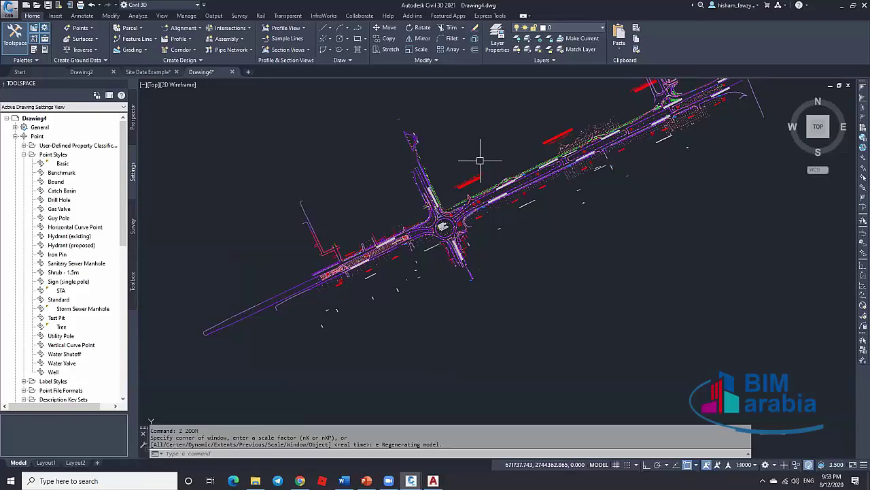
pyautogui.click(81, 71)
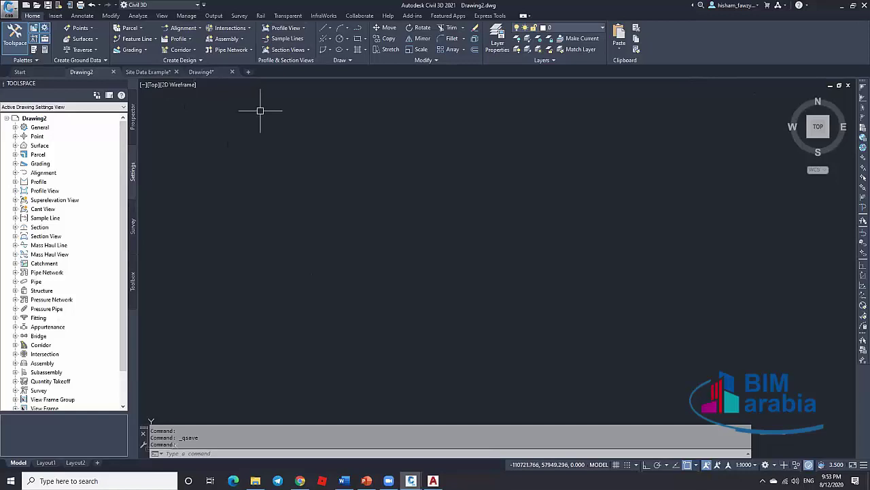
# Step: Load Site Data Example.dwg from the 02. Points folder as a block library
pyautogui.click(55, 16)
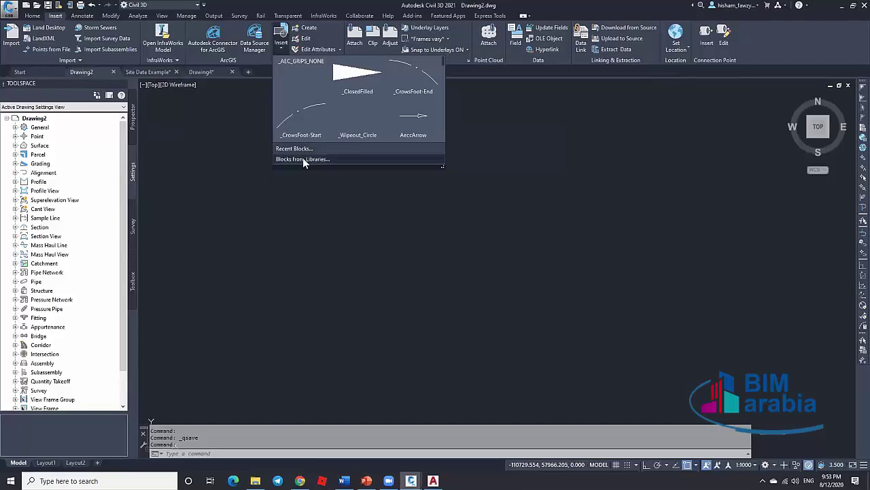
pyautogui.click(304, 159)
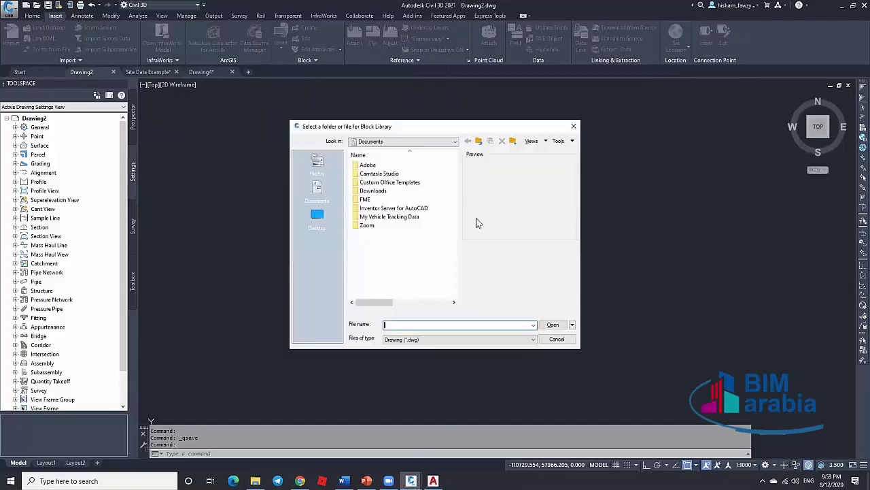
pyautogui.click(317, 216)
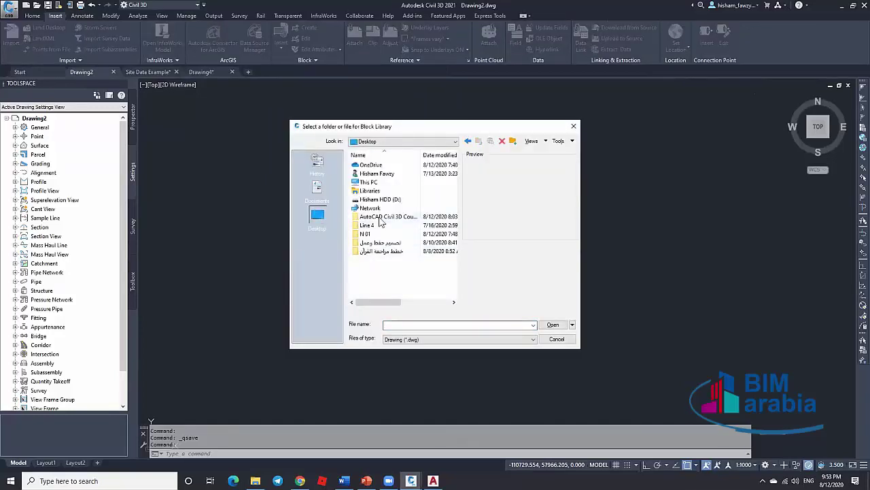
pyautogui.doubleClick(379, 225)
pyautogui.doubleClick(376, 165)
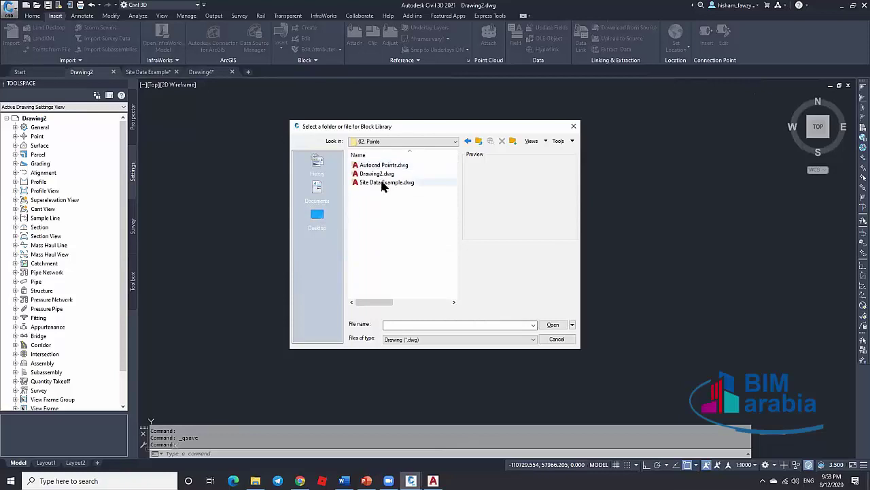
pyautogui.click(385, 183)
pyautogui.click(552, 325)
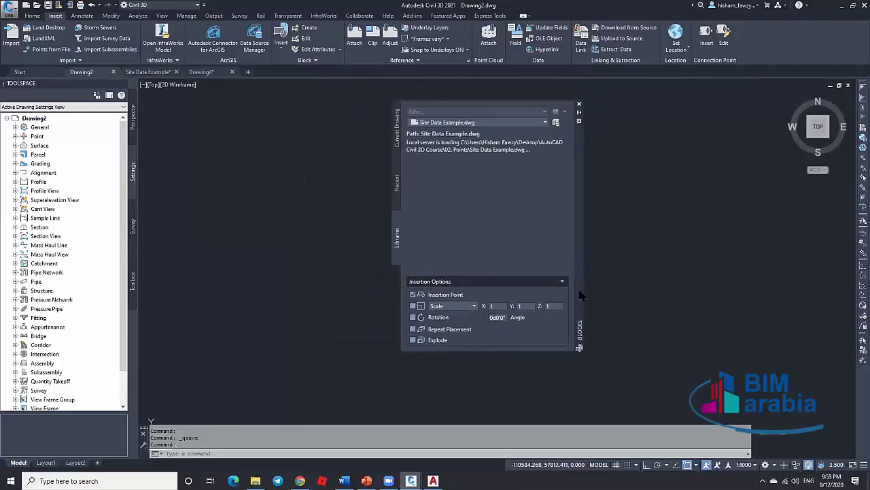
# Step: Close the Blocks palette, then close Site Data Example without saving changes
pyautogui.click(327, 135)
pyautogui.click(332, 128)
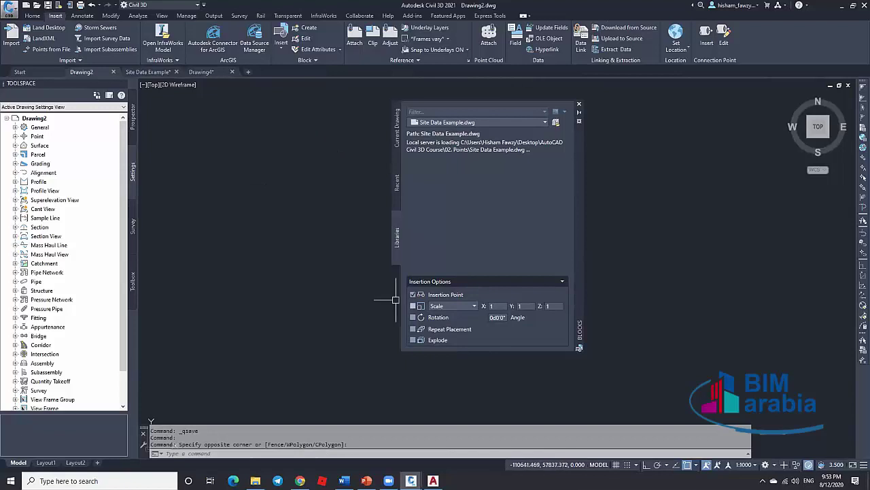
pyautogui.middleClick(345, 194)
pyautogui.middleClick(346, 194)
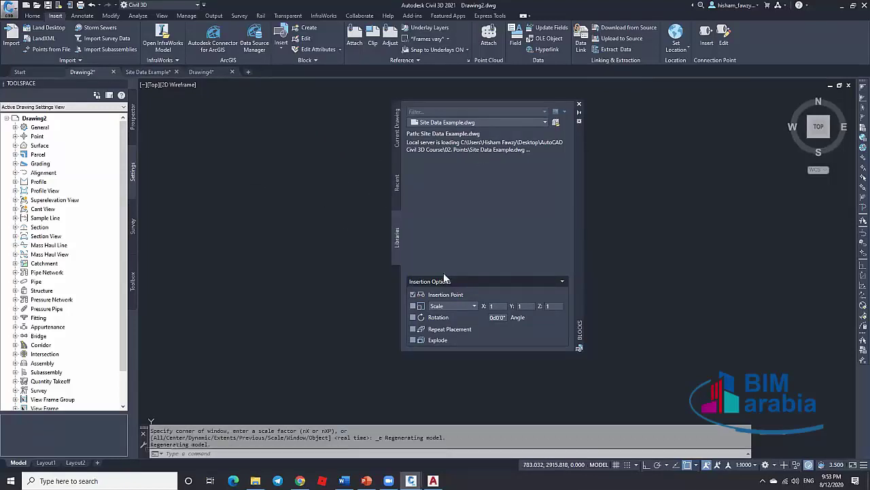
pyautogui.click(396, 197)
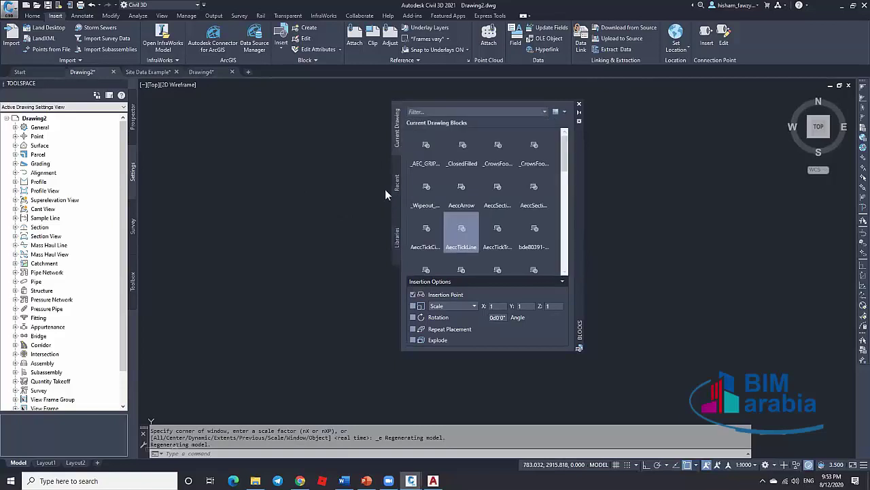
pyautogui.click(400, 233)
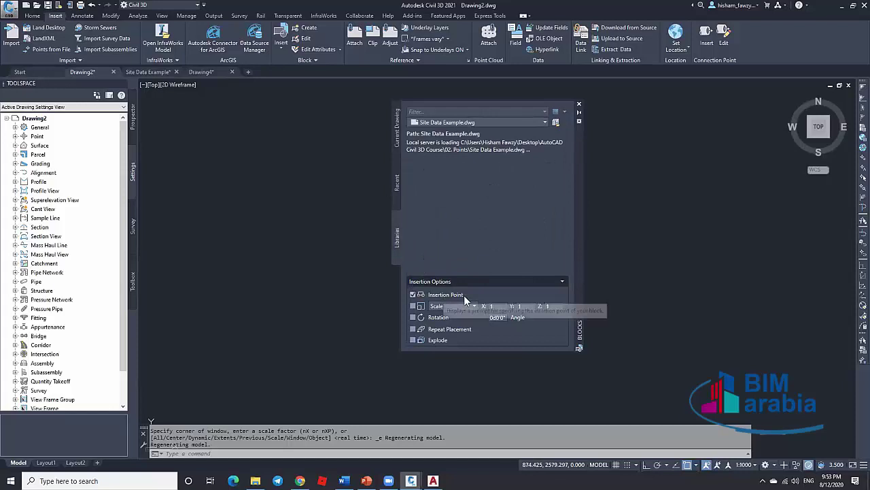
pyautogui.click(579, 104)
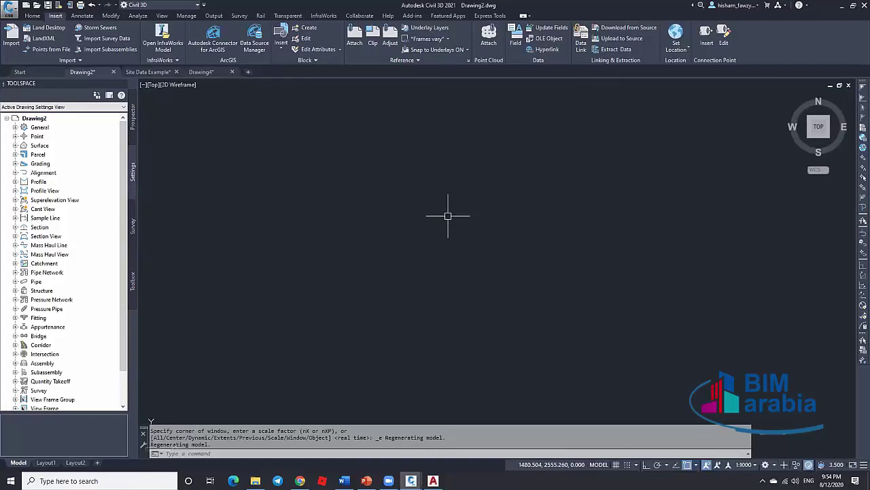
pyautogui.click(170, 72)
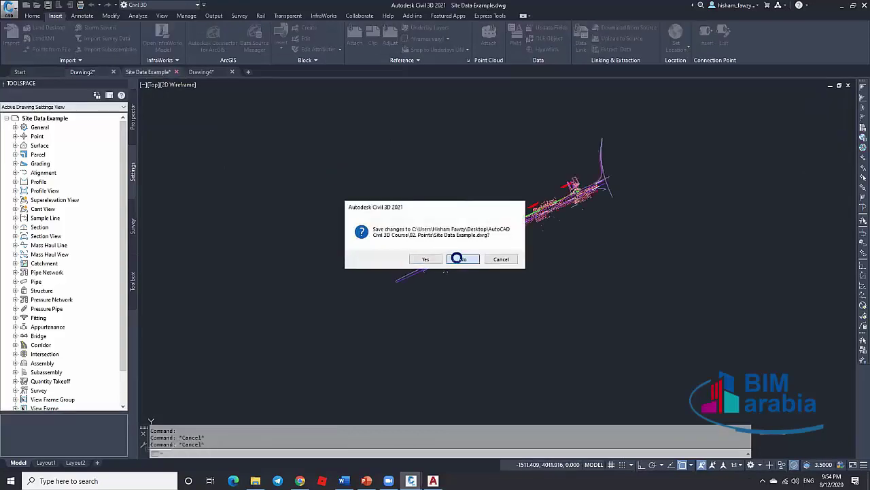
pyautogui.click(456, 257)
# Step: Open Site Data Example.dwg in AutoCAD 2021 and review its units, keeping Feet insertion scale
pyautogui.hotkey('alt', 'Tab')
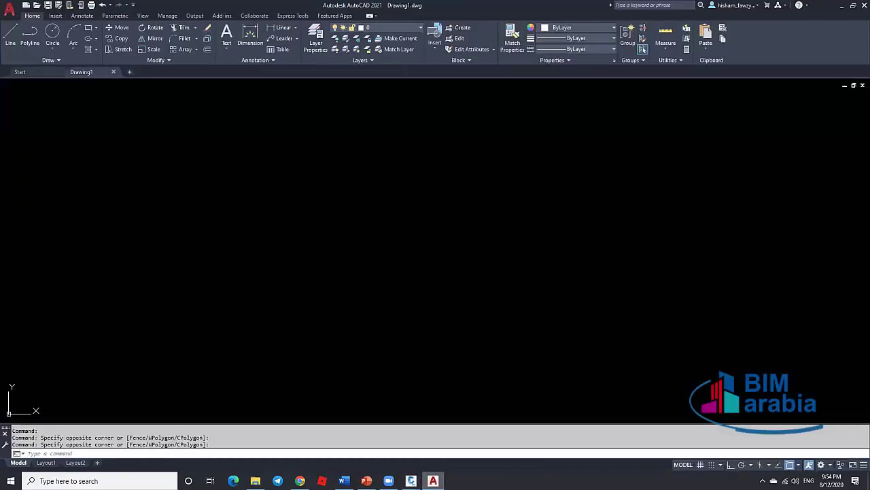
pyautogui.press('super+e')
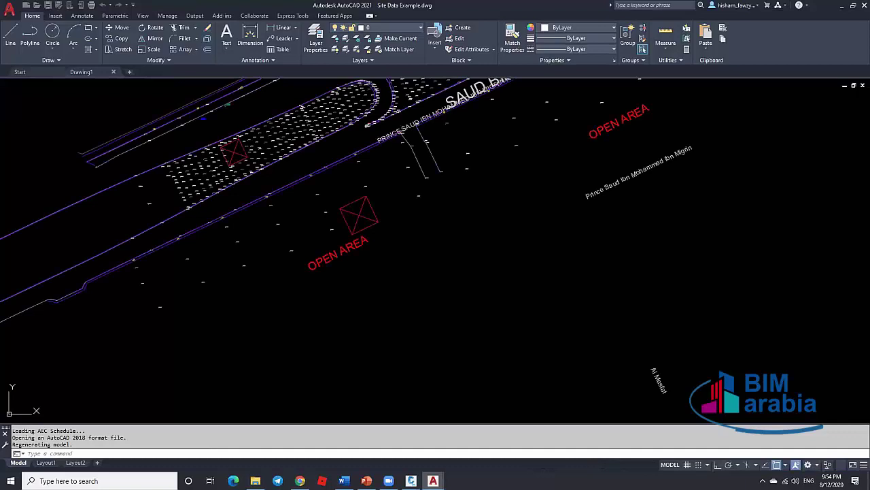
pyautogui.write('un')
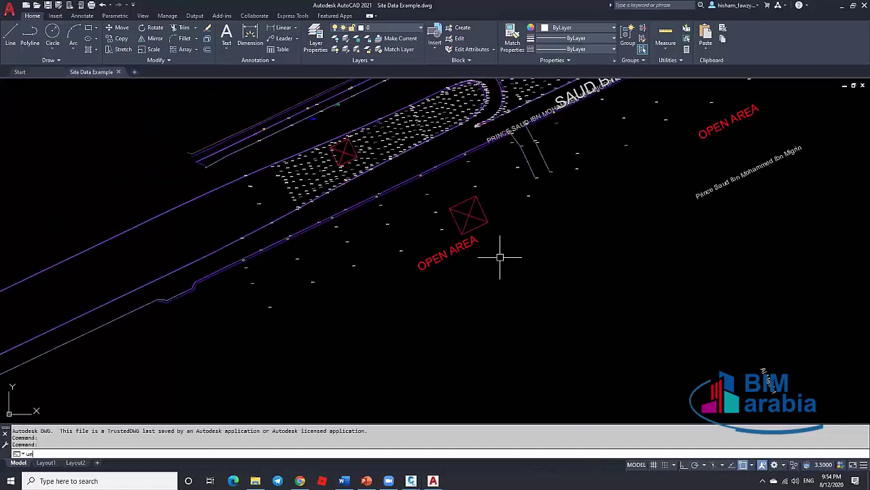
pyautogui.press('Return')
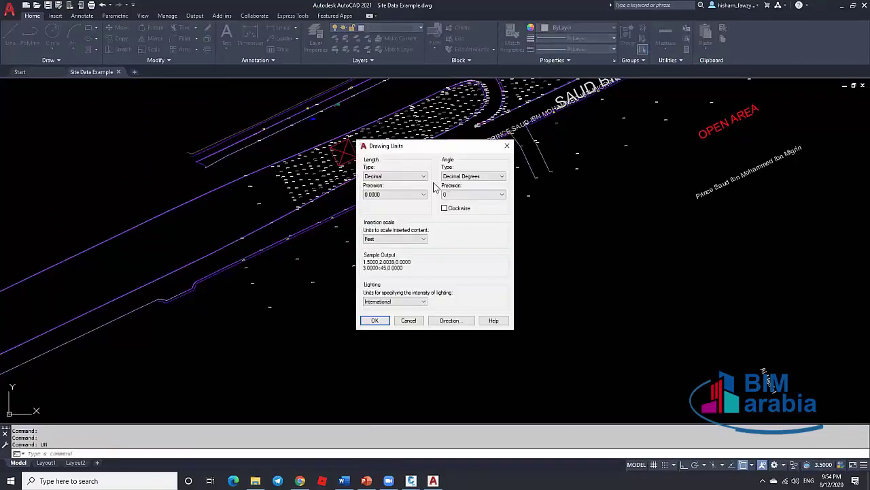
pyautogui.click(393, 239)
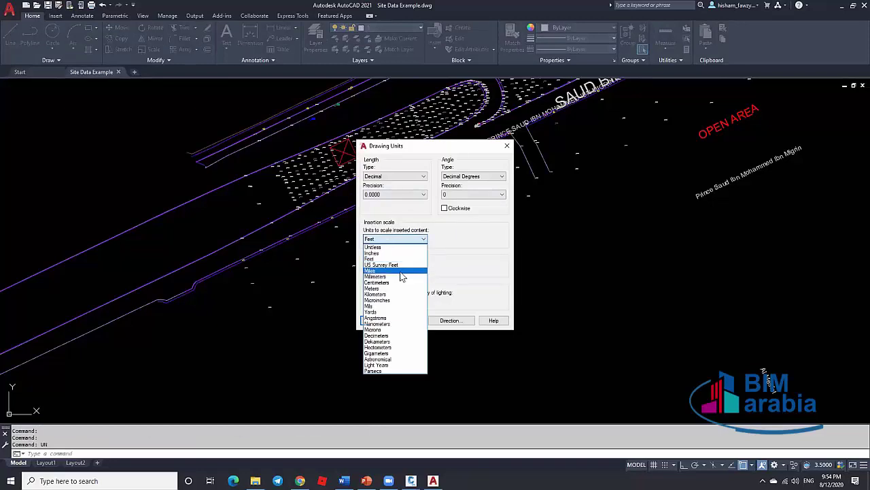
pyautogui.click(436, 240)
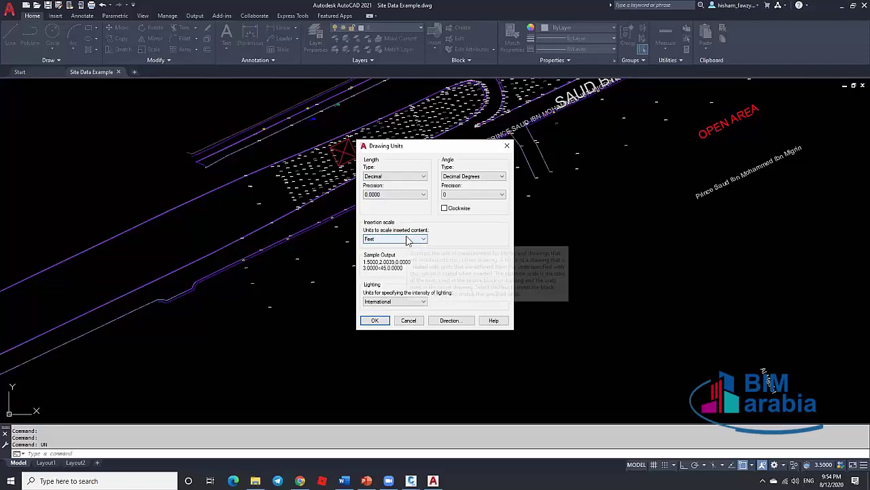
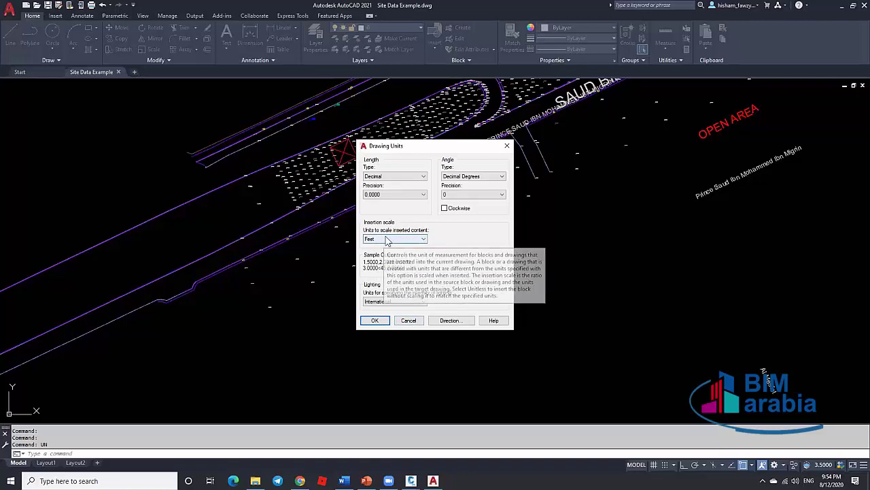
# Step: Accept the Drawing Units settings and bring the Civil 3D Drawing2.dwg window forward
pyautogui.click(404, 326)
pyautogui.moveTo(409, 467)
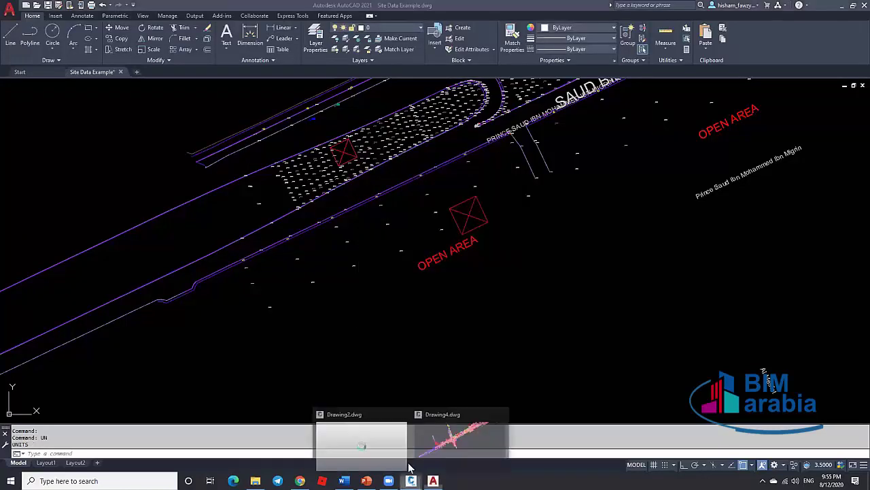
pyautogui.click(370, 439)
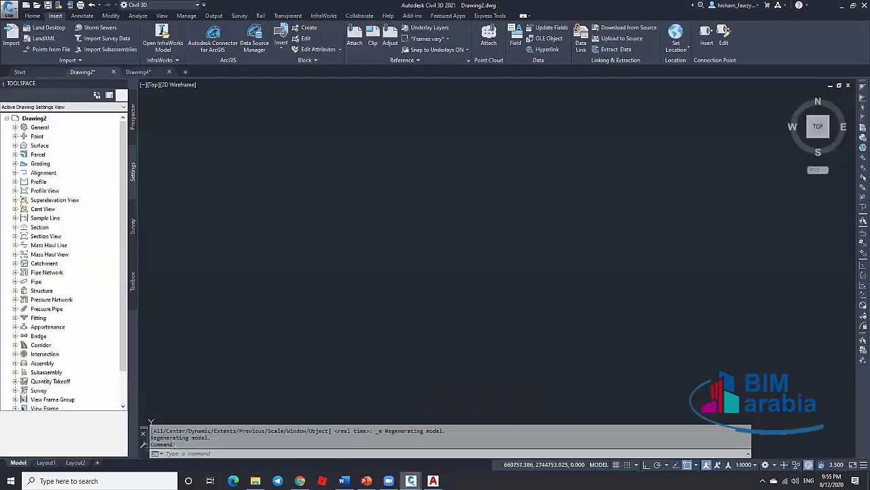
# Step: Open the Blocks from Libraries palette, then close it and the block insertion gallery
pyautogui.click(280, 43)
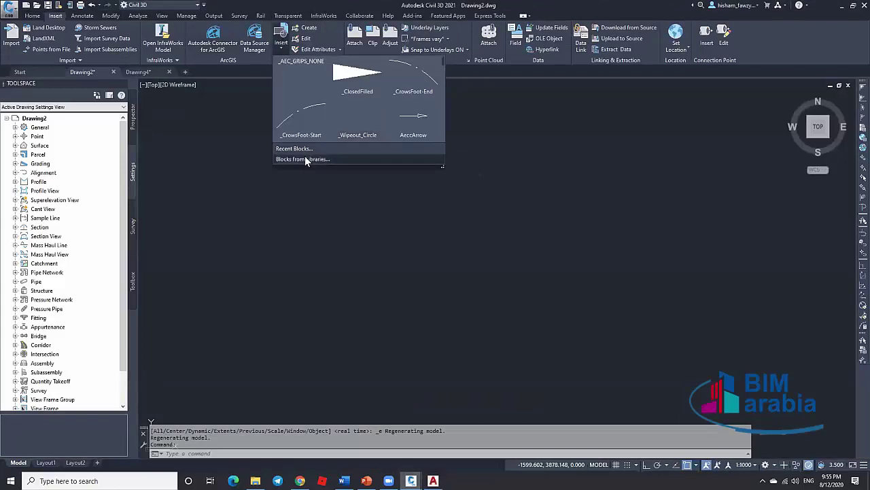
pyautogui.click(305, 159)
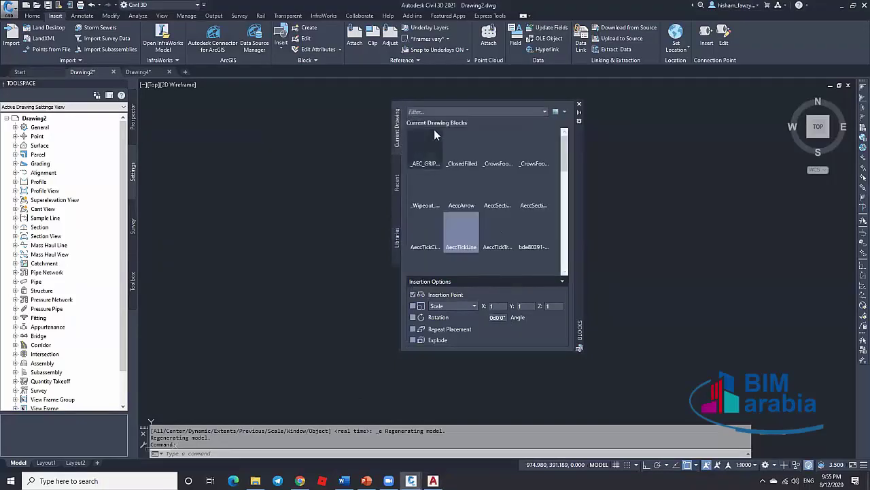
pyautogui.click(578, 104)
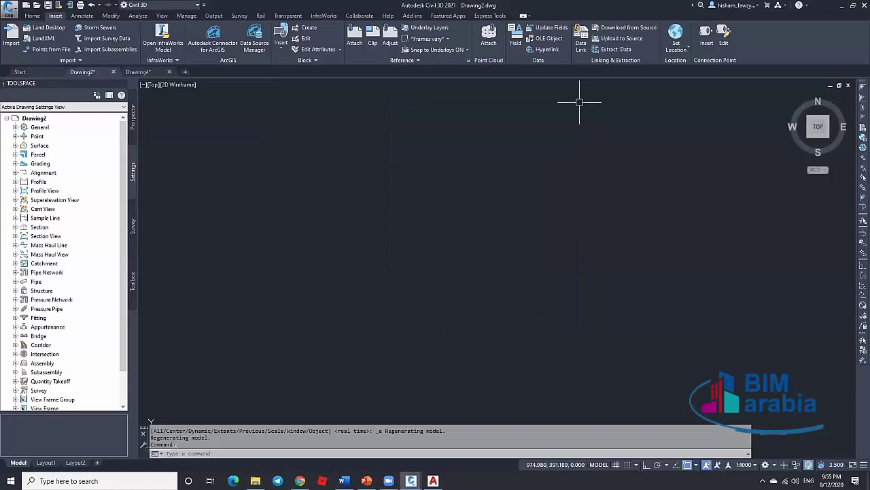
pyautogui.click(280, 34)
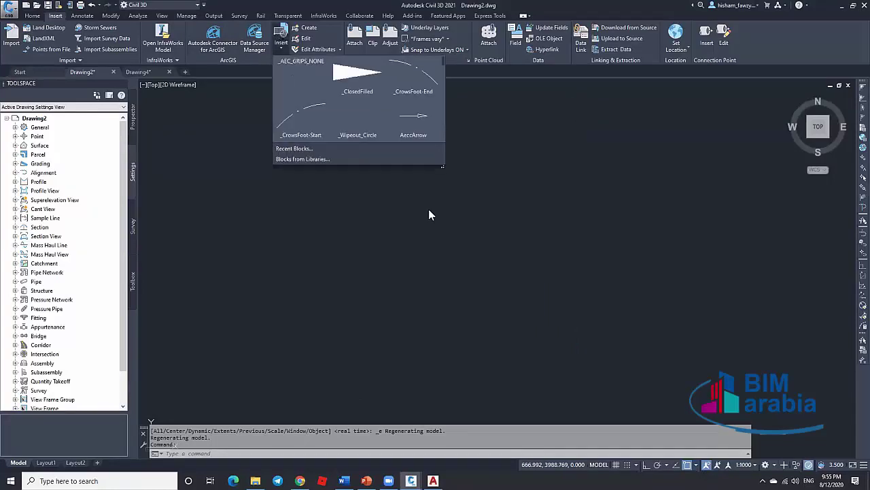
pyautogui.click(527, 226)
pyautogui.press('Escape')
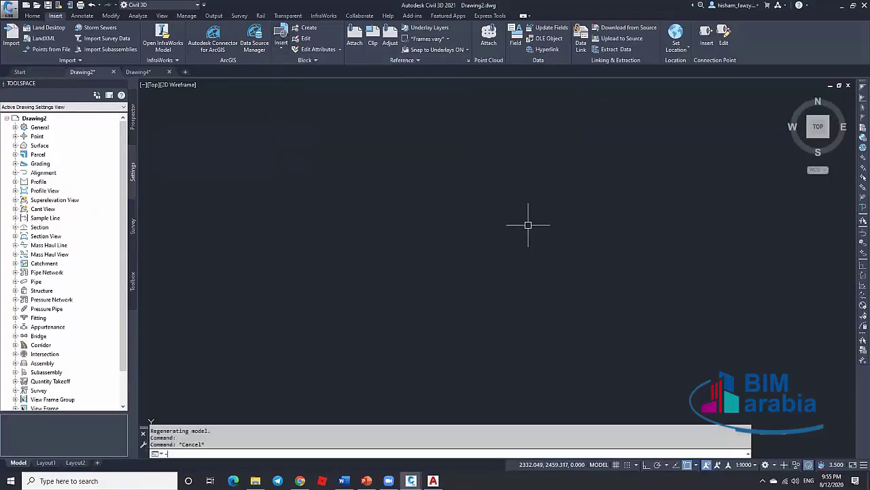
# Step: Run -INPUTSEARCHOPTIONS, cancel it, and dismiss the file-in-use alert
pyautogui.write('-IN')
pyautogui.press('Return')
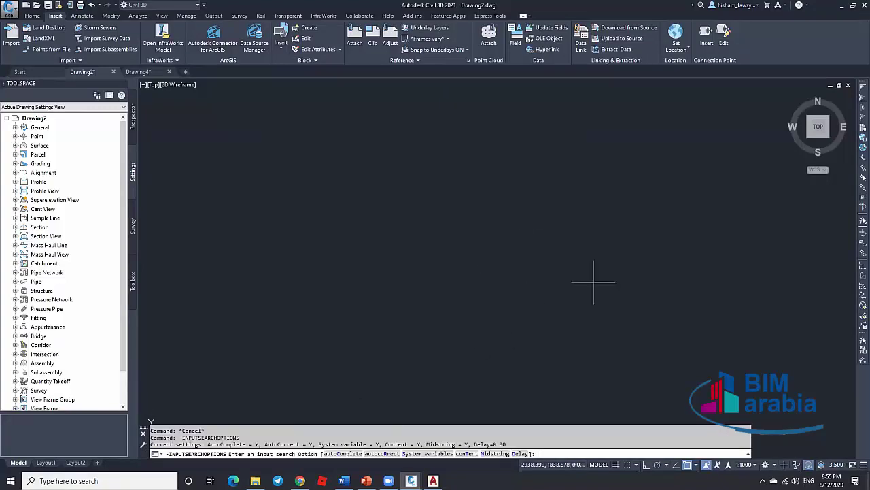
pyautogui.press('Escape')
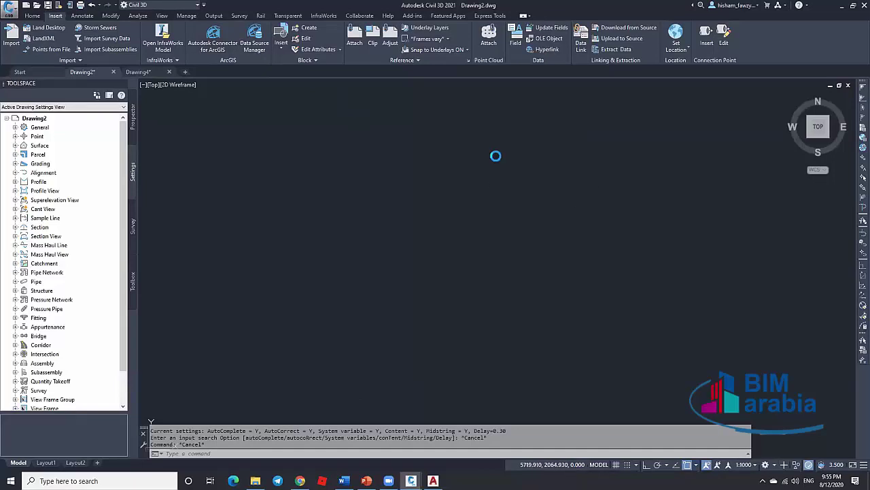
pyautogui.press('Return')
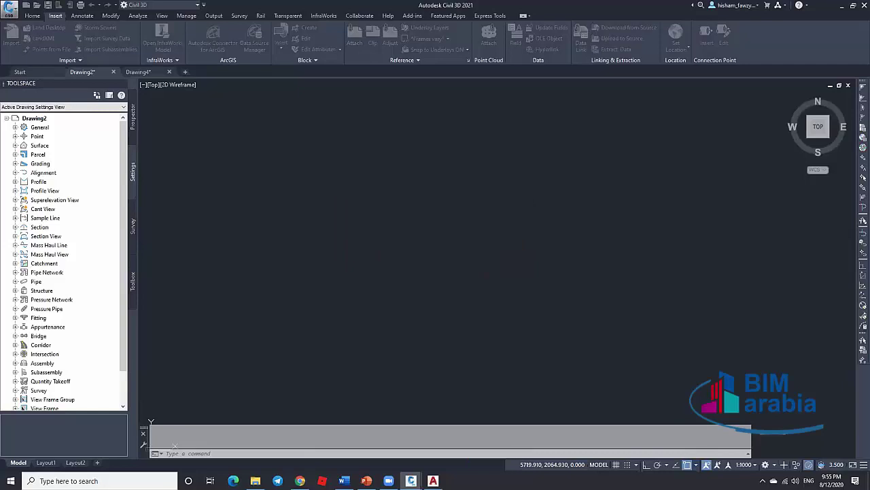
# Step: Zoom out over the site drawing, try window selections around the roads, and clear them
pyautogui.scroll(-2, 483, 218)
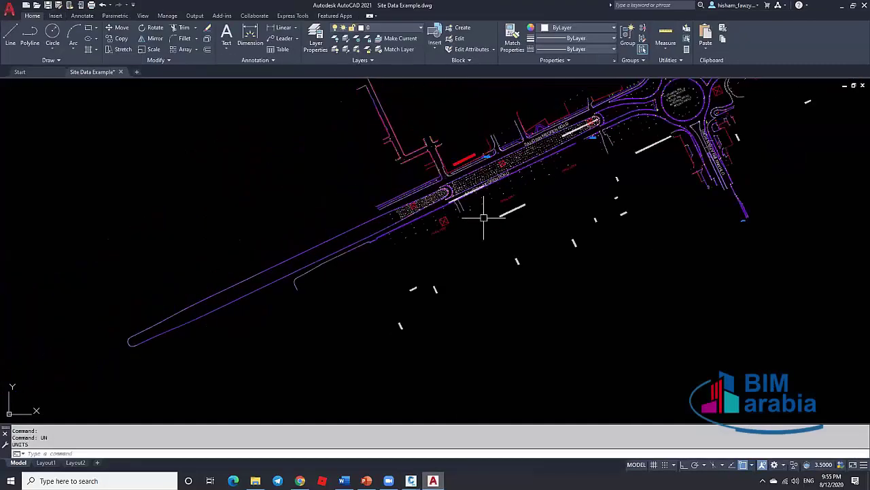
pyautogui.scroll(-5, 483, 218)
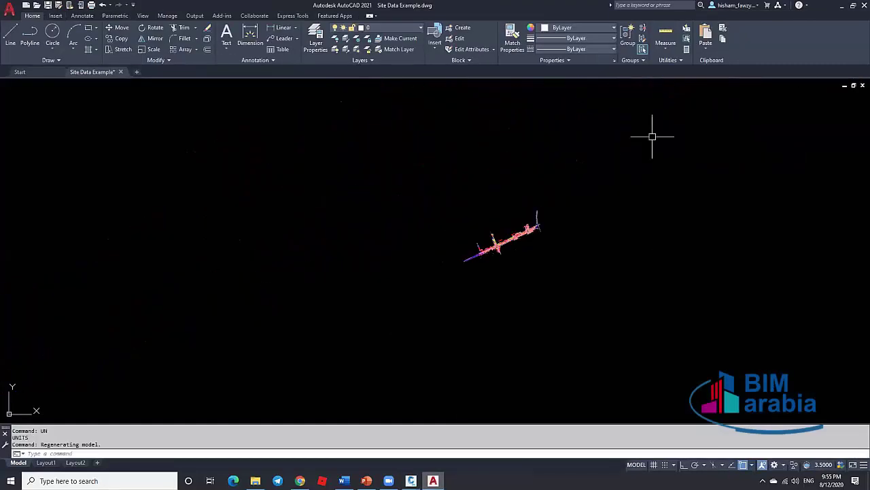
pyautogui.click(608, 158)
pyautogui.click(421, 295)
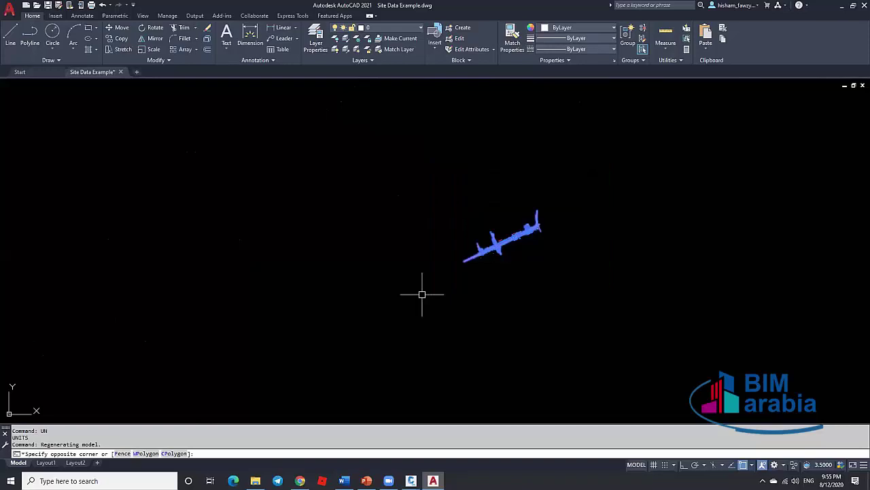
pyautogui.press('Escape')
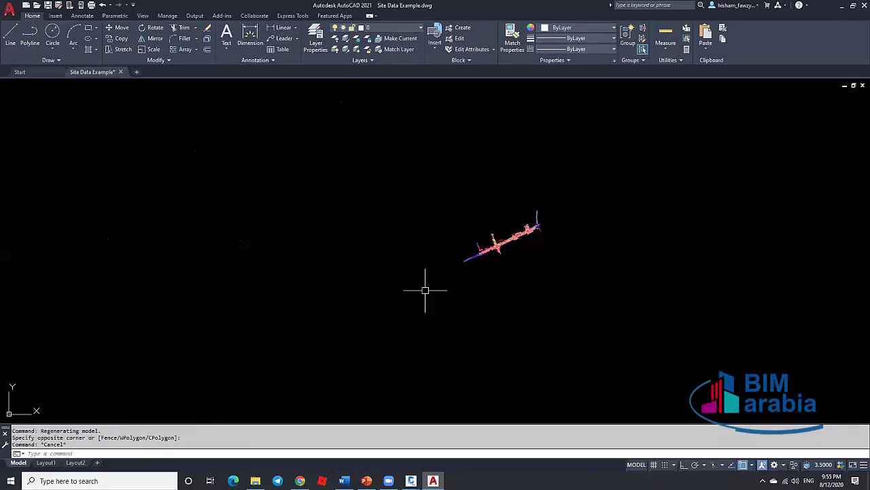
pyautogui.click(425, 290)
pyautogui.press('Escape')
pyautogui.press('Escape')
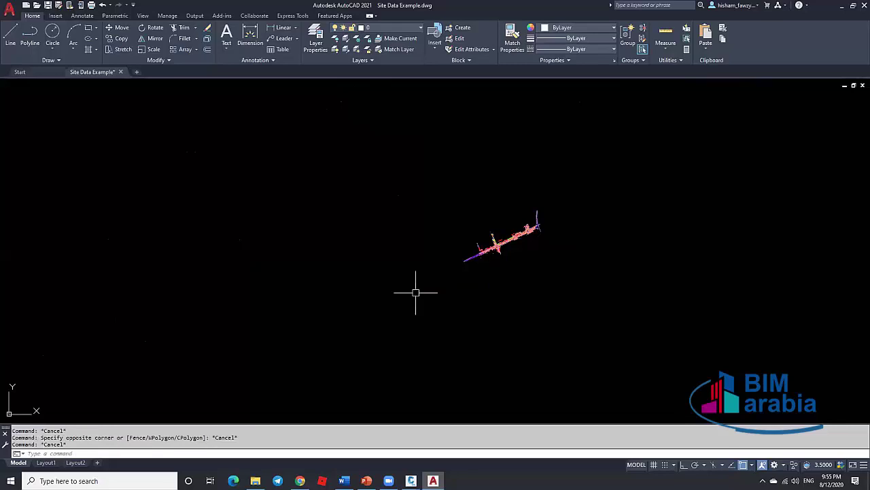
# Step: Copy all 12561 site objects to the clipboard, then switch to Civil 3D's Drawing2
pyautogui.hotkey('ctrl', 'c')
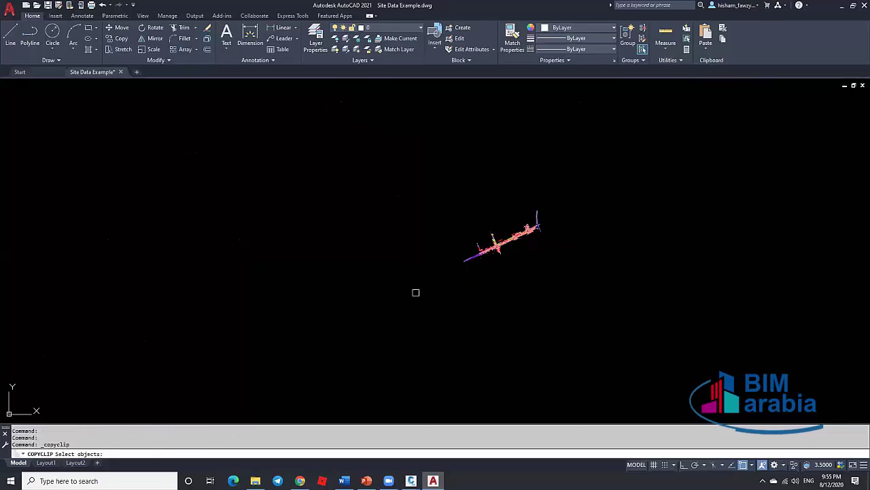
pyautogui.write('all')
pyautogui.press('Return')
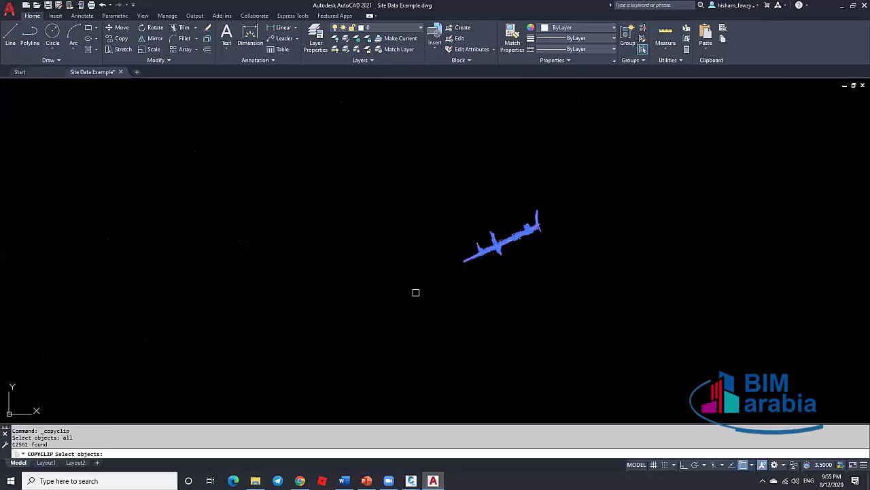
pyautogui.press('Return')
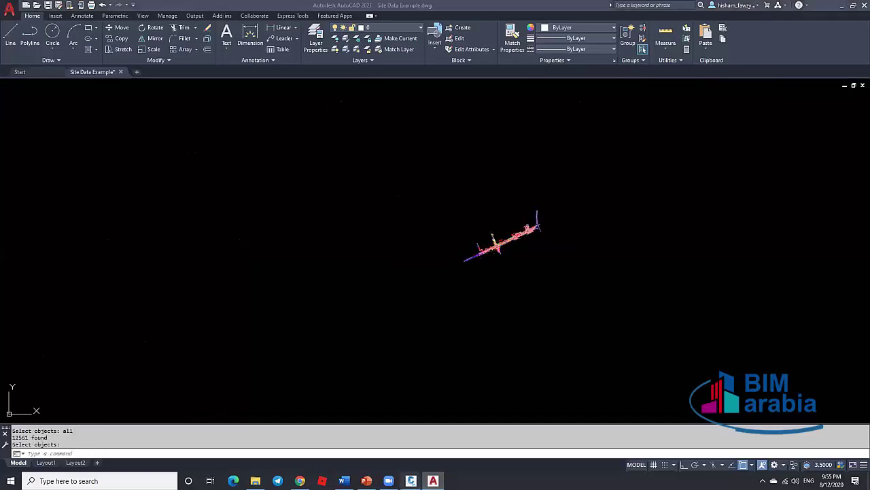
pyautogui.moveTo(411, 481)
pyautogui.click(375, 439)
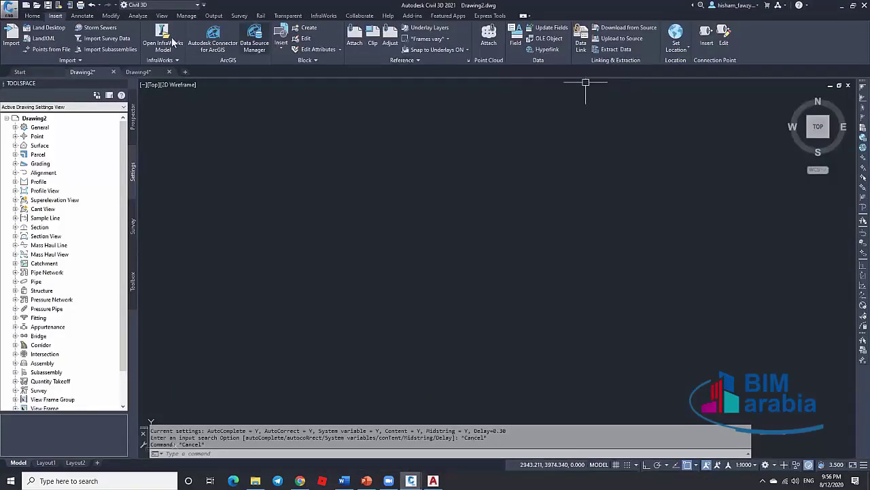
# Step: Show the Home drafting tools and draw a 10-unit horizontal line with Ortho on
pyautogui.click(33, 15)
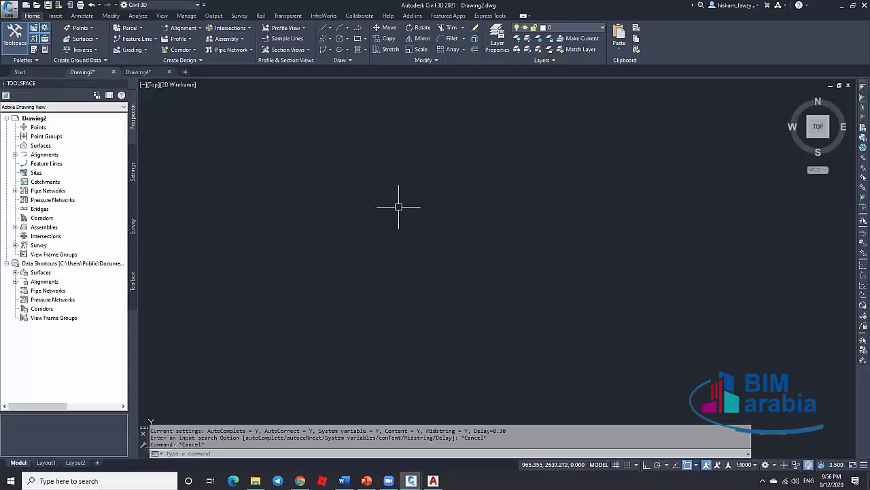
pyautogui.write('l')
pyautogui.press('Return')
pyautogui.click(389, 174)
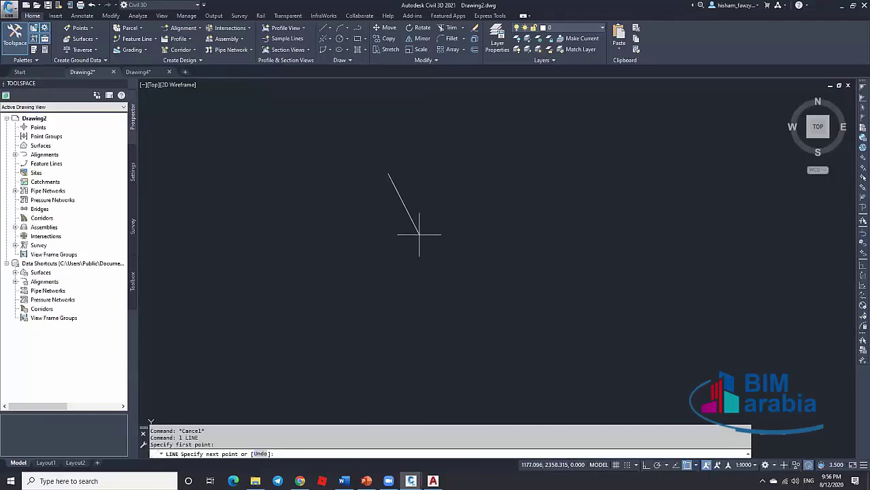
pyautogui.press('F8')
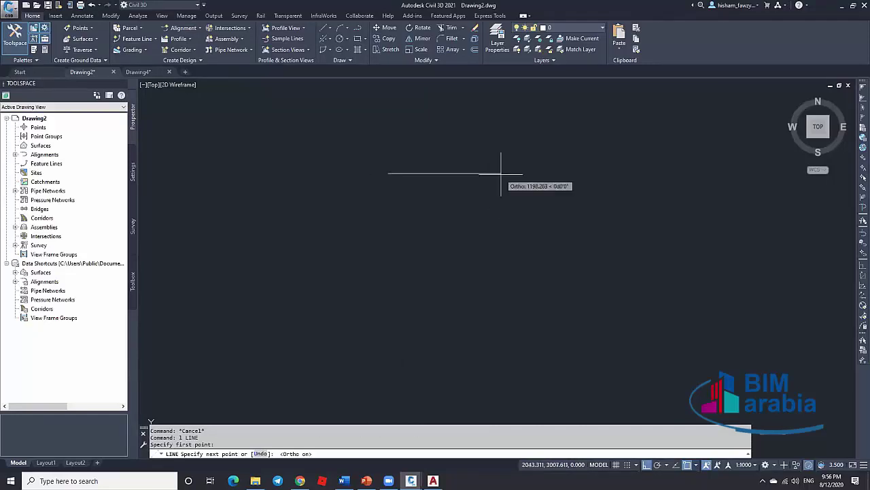
pyautogui.write('10')
pyautogui.press('Return')
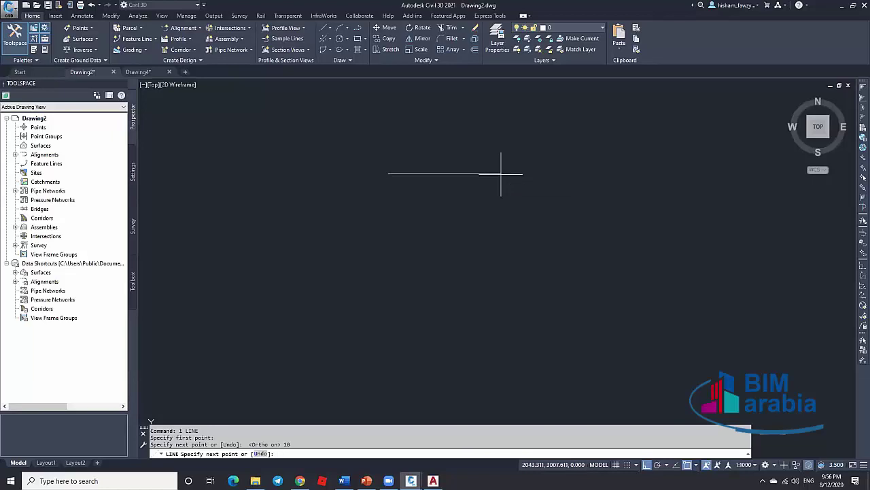
pyautogui.press('Escape')
pyautogui.scroll(-3, 389, 171)
pyautogui.scroll(4, 428, 204)
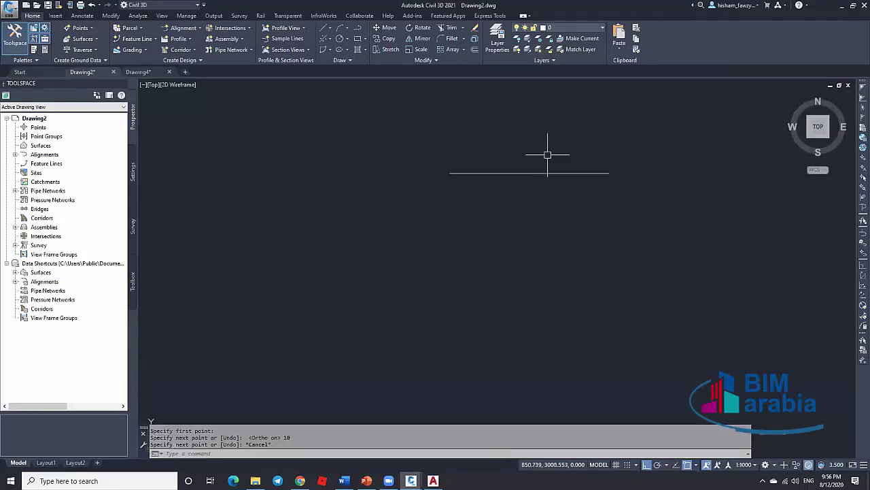
pyautogui.moveTo(559, 144); pyautogui.dragTo(492, 188, button='middle')
pyautogui.scroll(2, 454, 206)
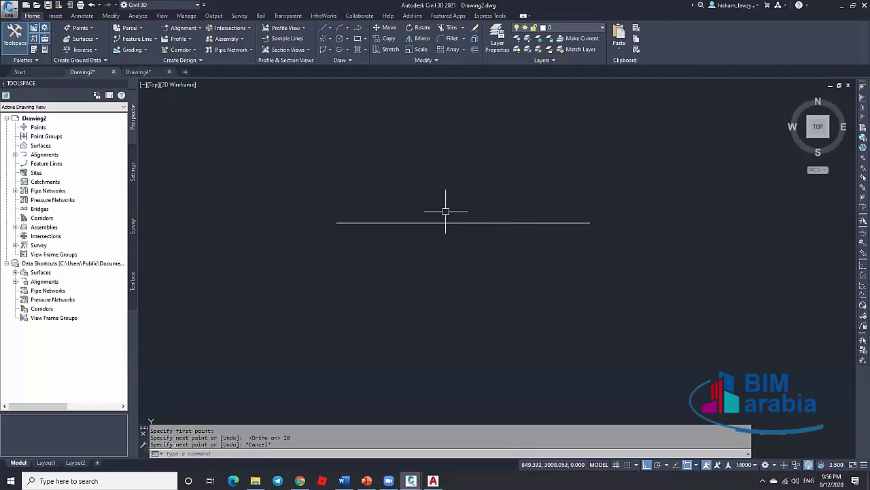
# Step: Create multiline text holding an Object field that shows the line's Length, 10.000
pyautogui.write('t')
pyautogui.press('Return')
pyautogui.click(413, 197)
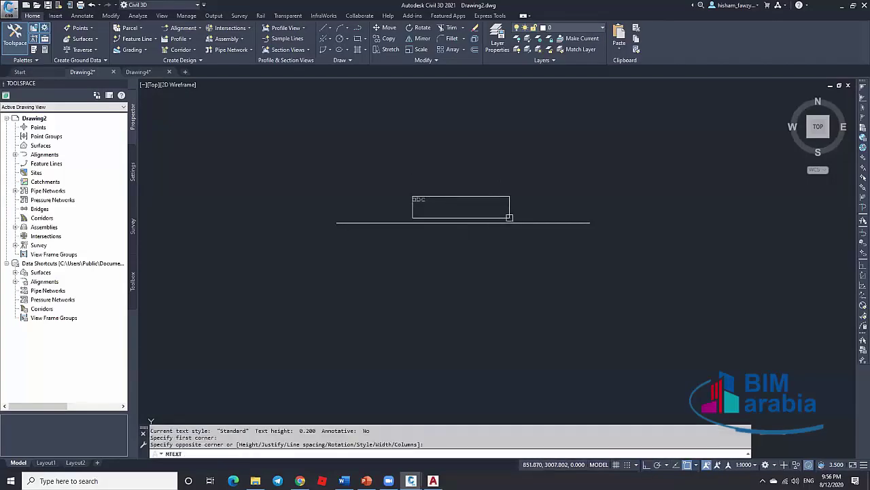
pyautogui.click(509, 213)
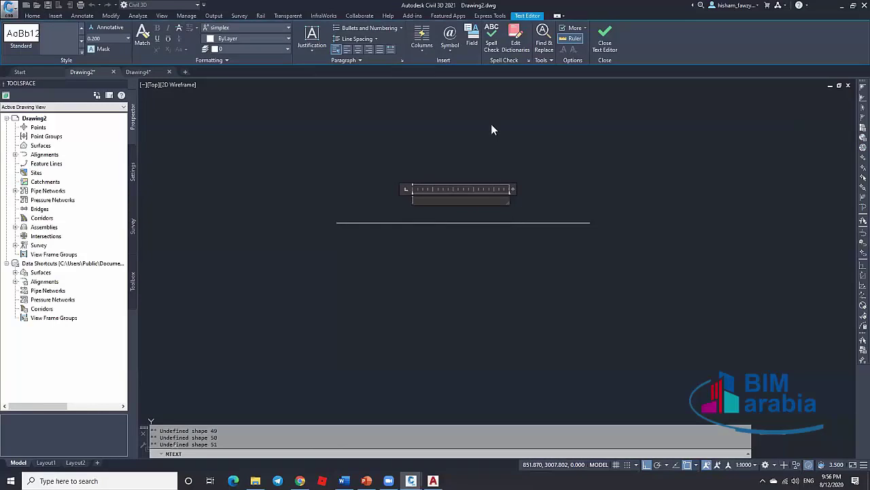
pyautogui.click(471, 37)
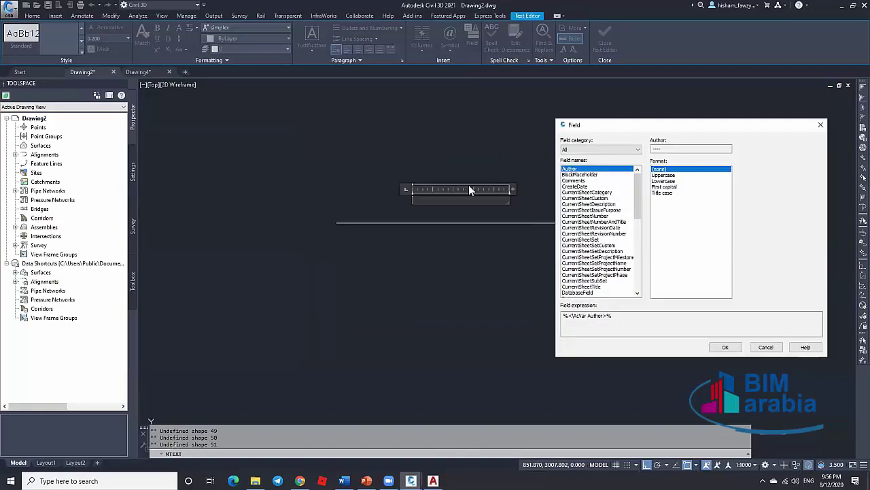
pyautogui.click(585, 151)
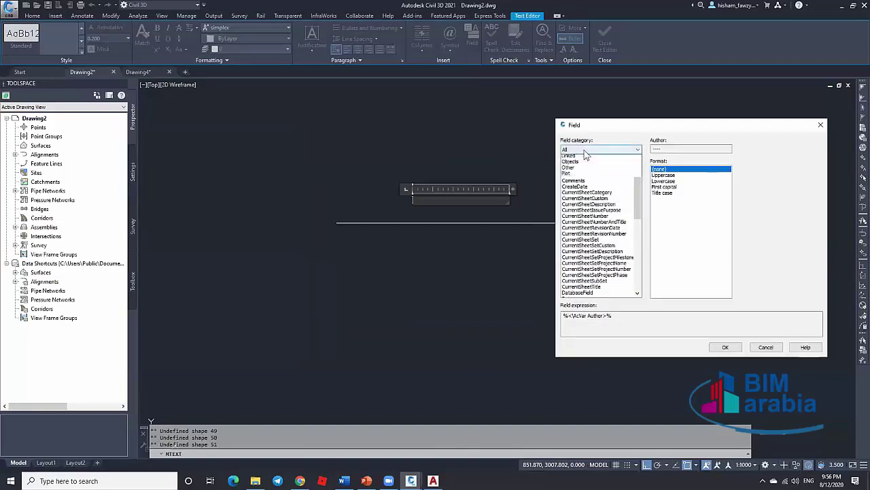
pyautogui.click(588, 195)
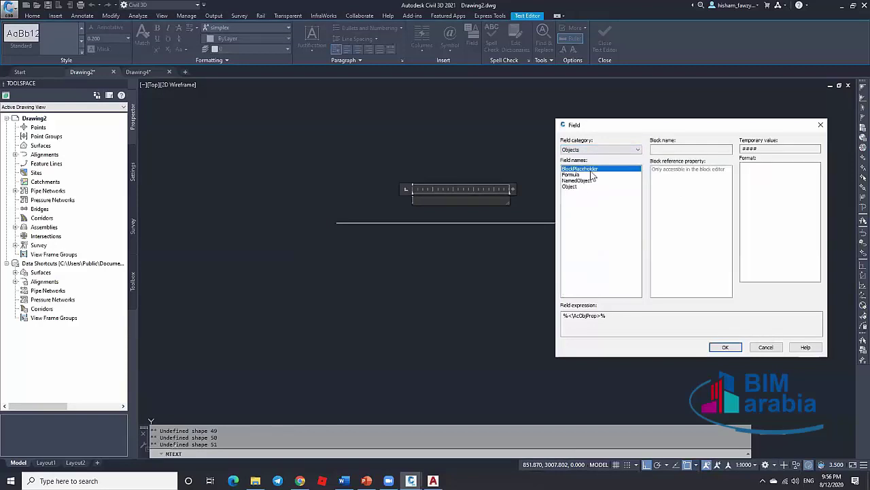
pyautogui.click(571, 187)
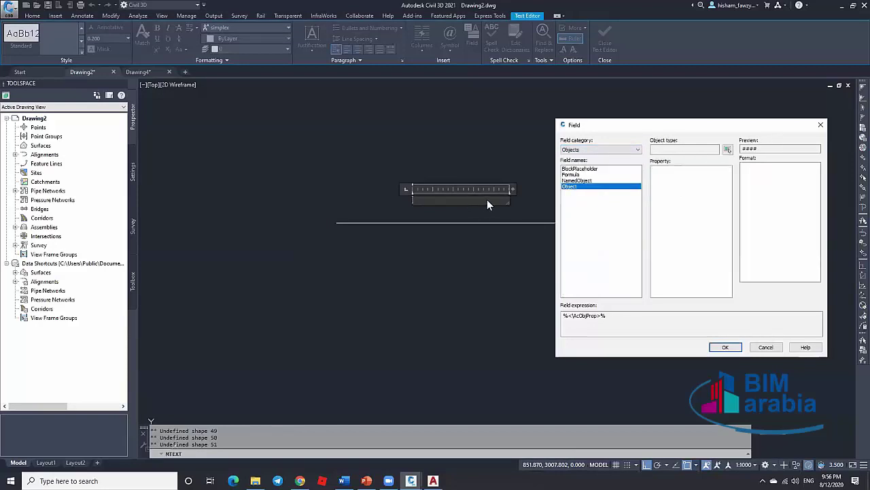
pyautogui.click(727, 149)
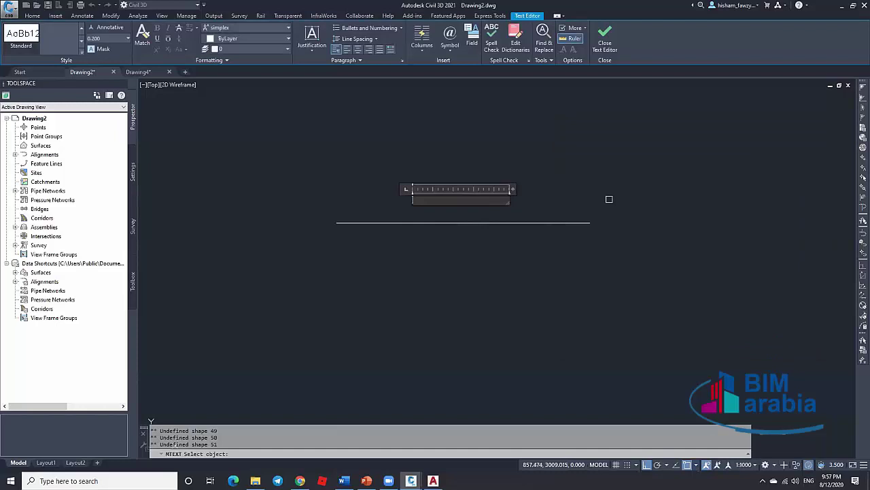
pyautogui.click(518, 222)
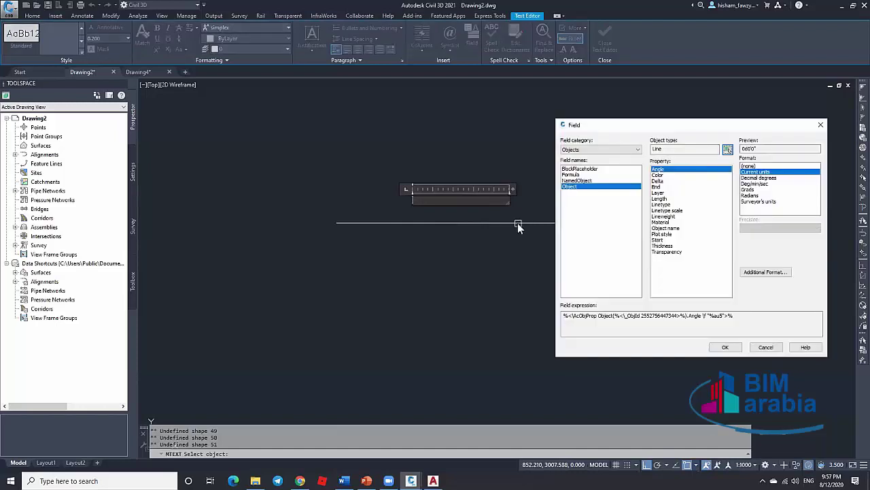
pyautogui.click(661, 199)
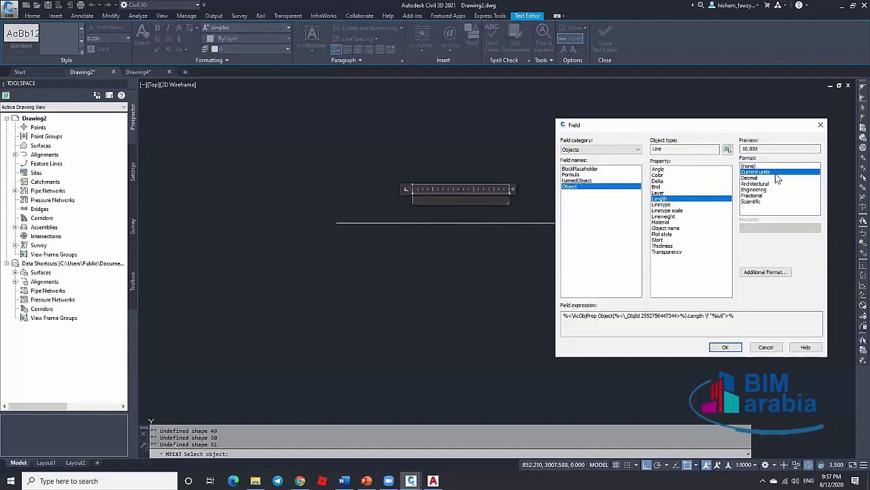
pyautogui.click(725, 347)
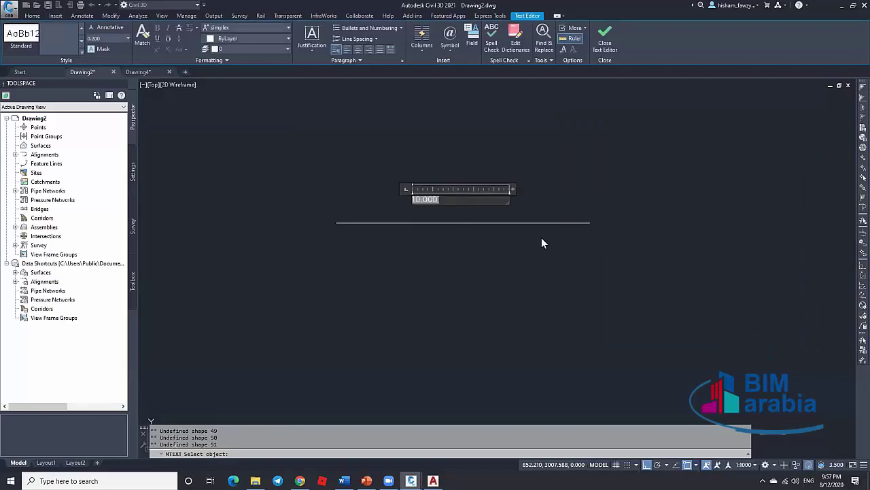
pyautogui.click(541, 237)
# Step: Select the 10.000 text and start moving it from a base point
pyautogui.scroll(4, 429, 207)
pyautogui.click(429, 190)
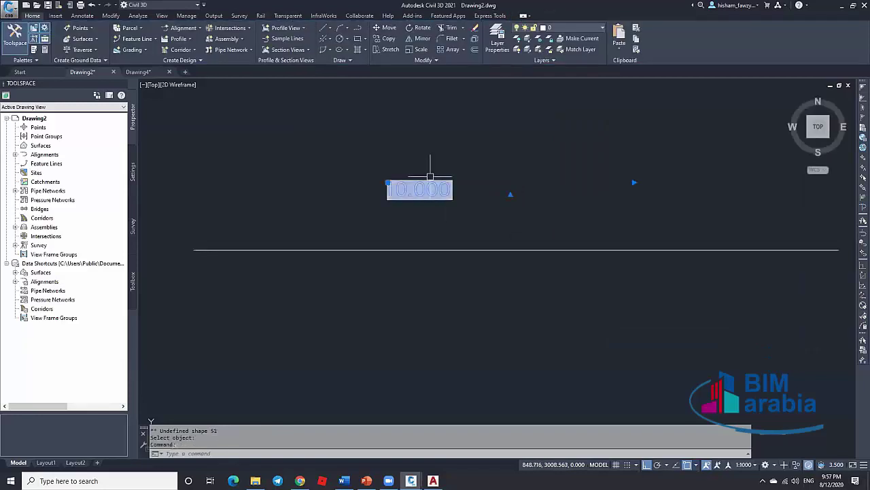
pyautogui.write('m')
pyautogui.press('Return')
pyautogui.click(458, 102)
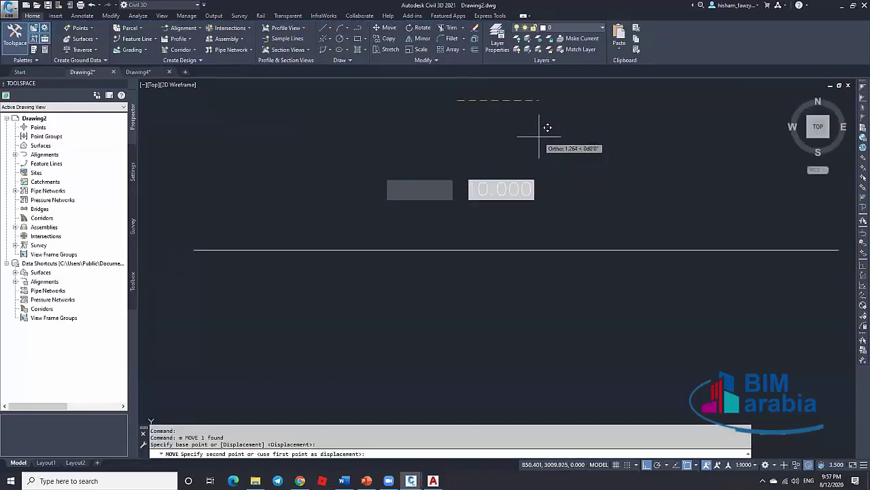
# Step: Place the text above the line, then shorten the line and regenerate to test the field
pyautogui.press('F8')
pyautogui.click(546, 143)
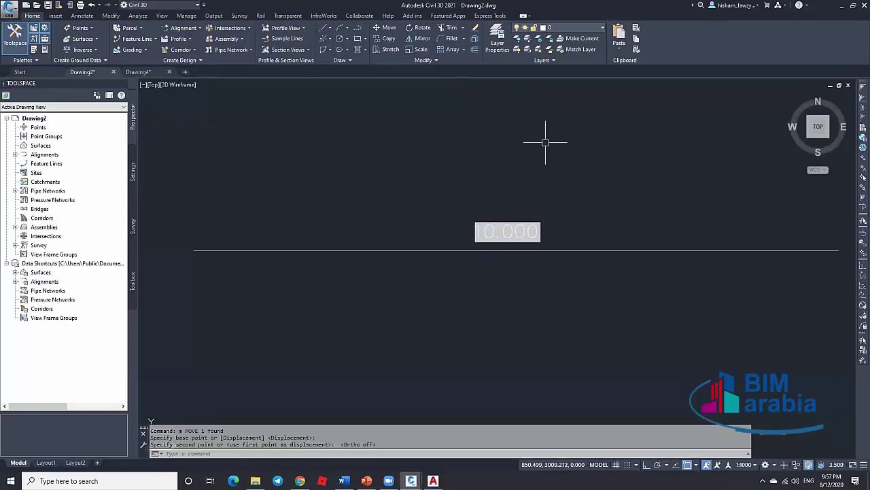
pyautogui.click(588, 248)
pyautogui.click(839, 250)
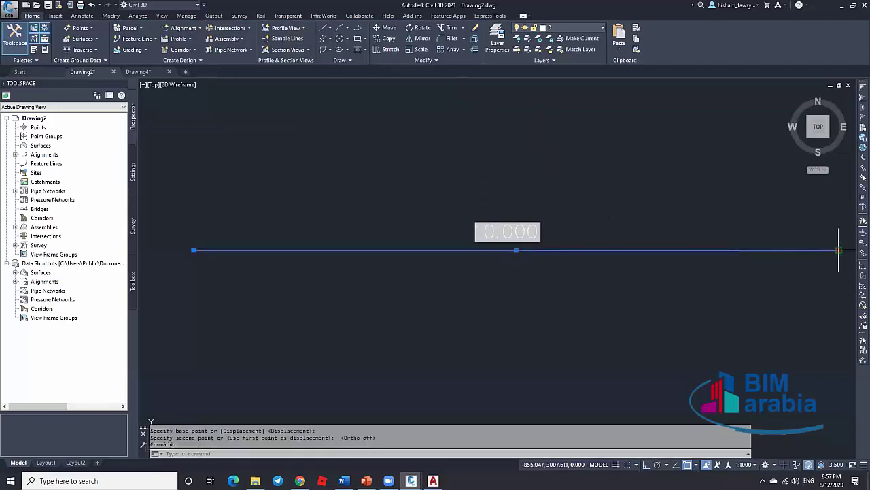
pyautogui.press('F8')
pyautogui.click(604, 261)
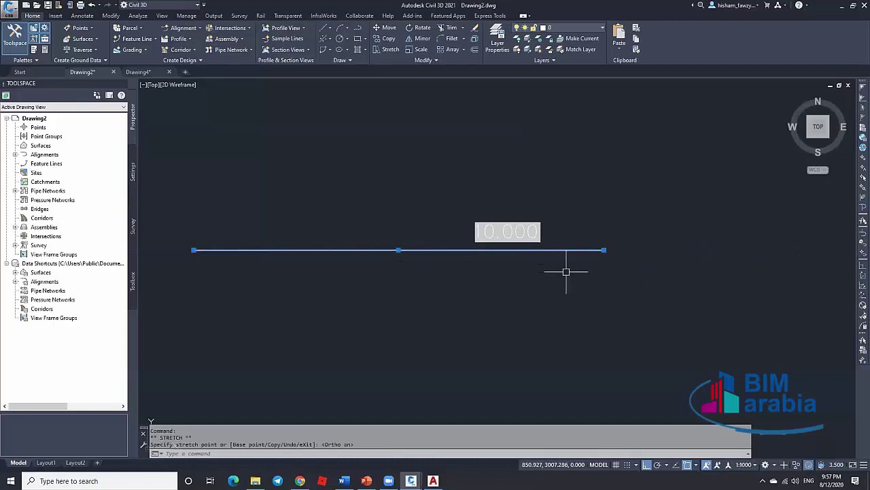
pyautogui.press('Escape')
pyautogui.write('re')
pyautogui.press('Return')
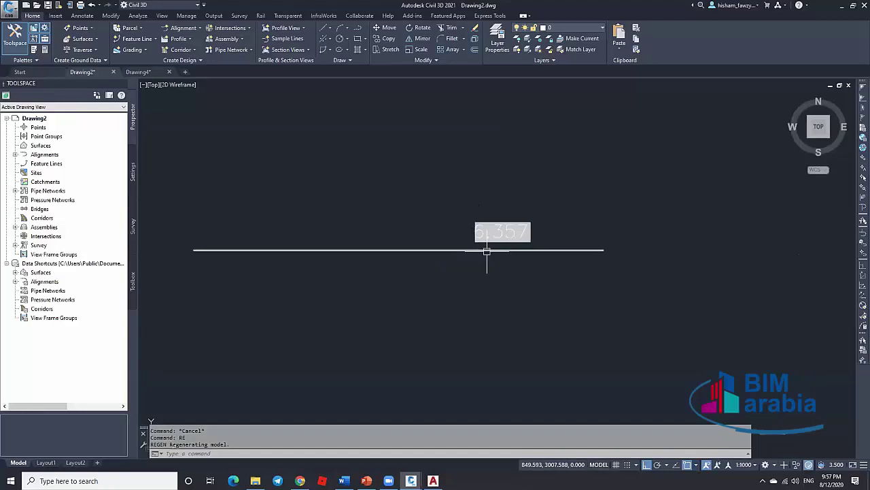
# Step: Undo the shortening so the field reads 10.000, and window-select the line and text
pyautogui.hotkey('ctrl', 'z')
pyautogui.hotkey('ctrl', 'z')
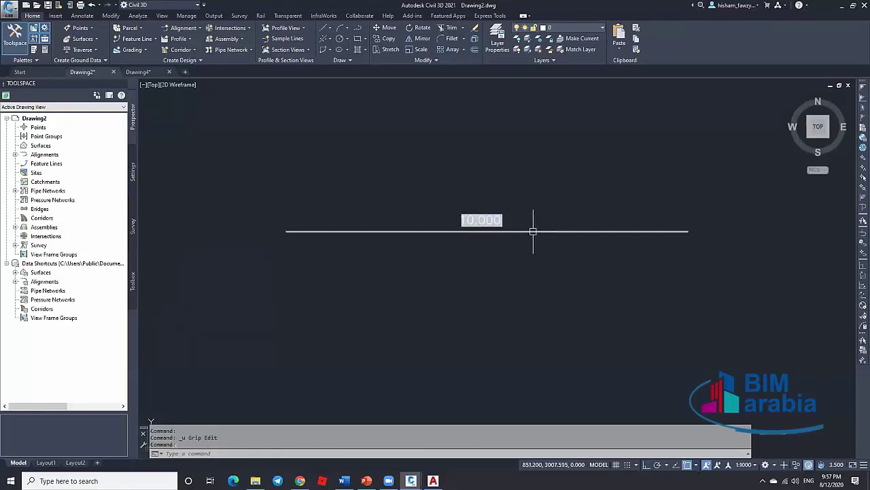
pyautogui.click(523, 207)
pyautogui.click(486, 237)
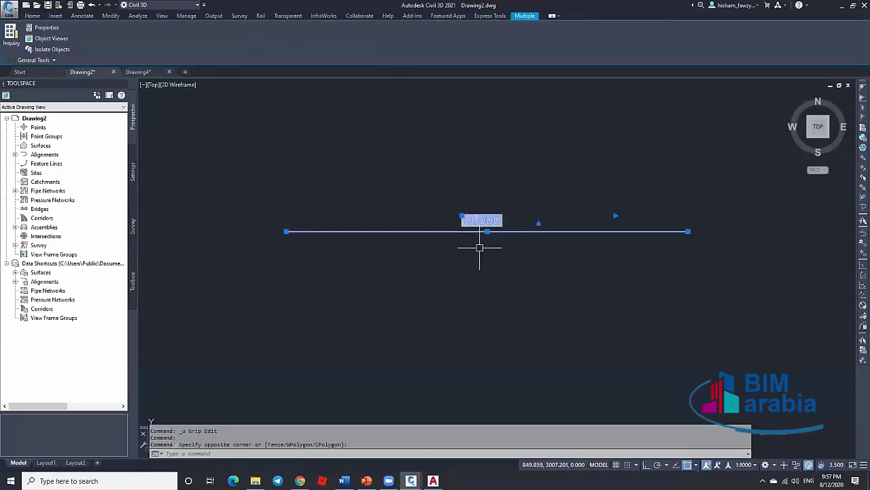
# Step: Make a block named 'line' from the line and its text, based at the left endpoint
pyautogui.write('s')
pyautogui.press('Return')
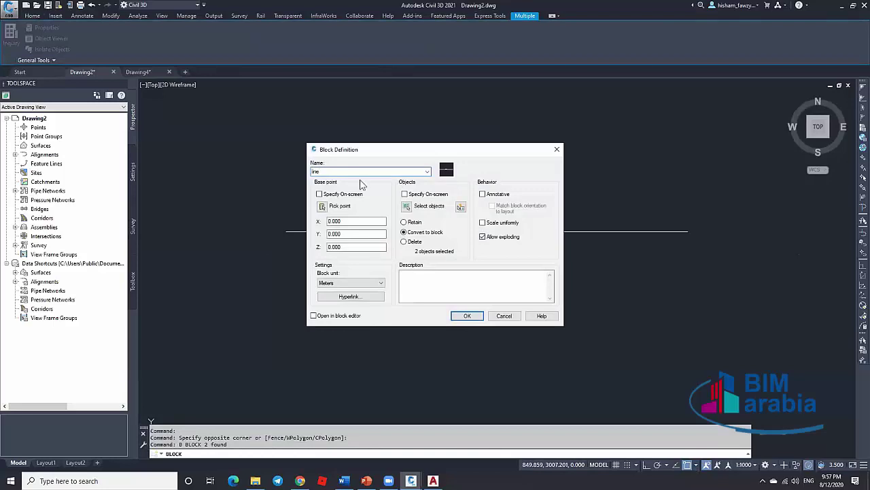
pyautogui.click(322, 207)
pyautogui.click(287, 231)
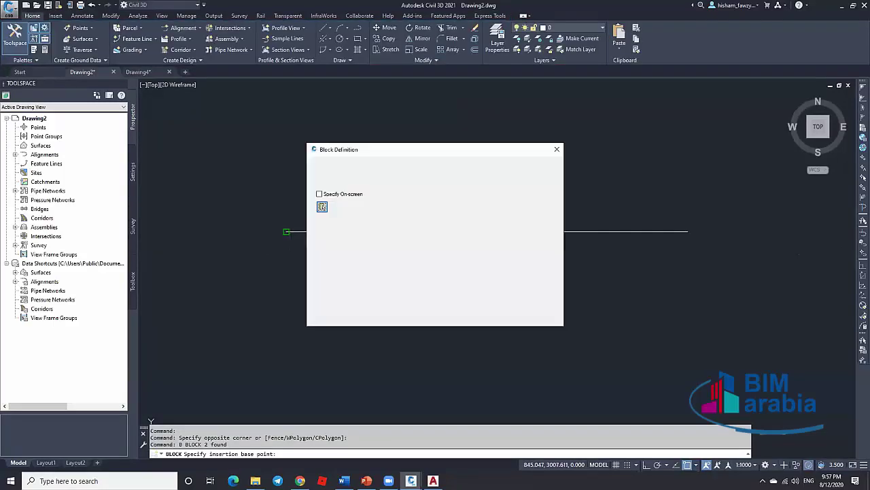
pyautogui.click(468, 315)
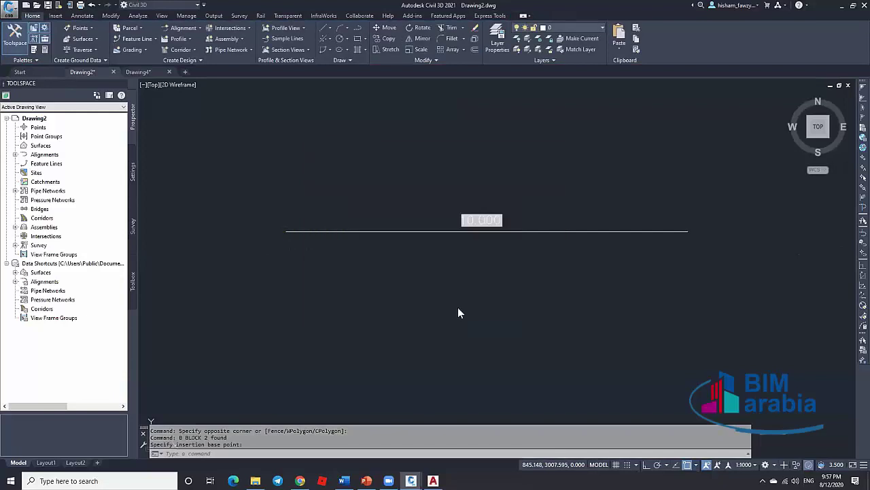
pyautogui.click(491, 229)
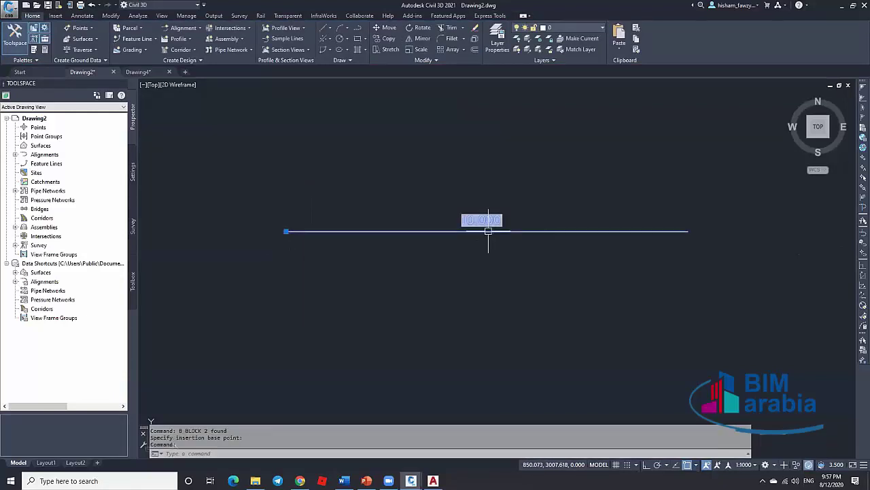
pyautogui.moveTo(488, 231)
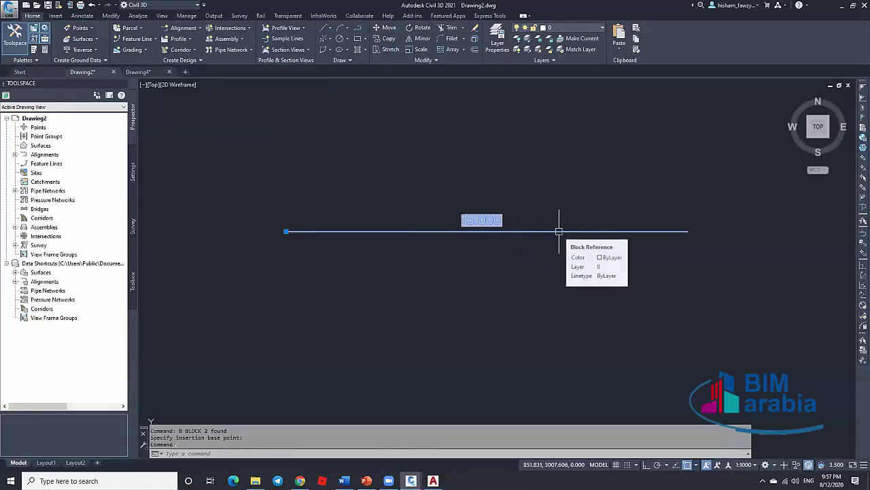
# Step: In the Block Editor, add a Distance1 linear parameter along the line with a single grip
pyautogui.doubleClick(525, 234)
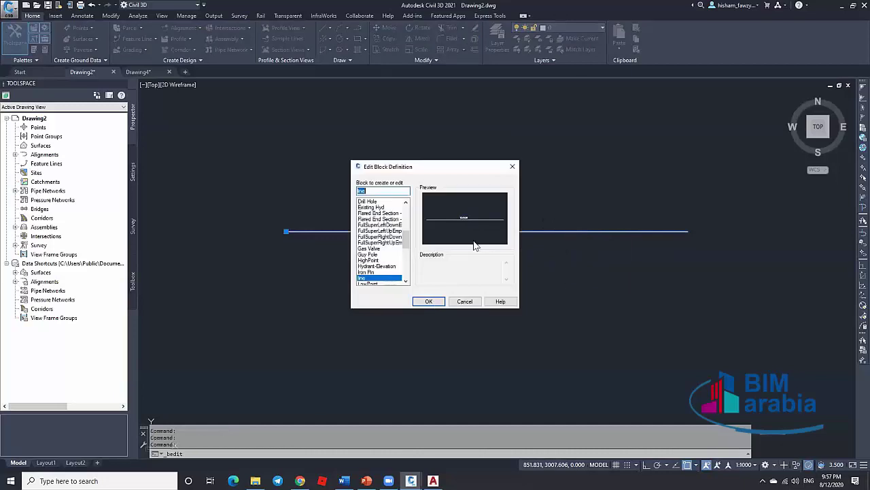
pyautogui.press('Return')
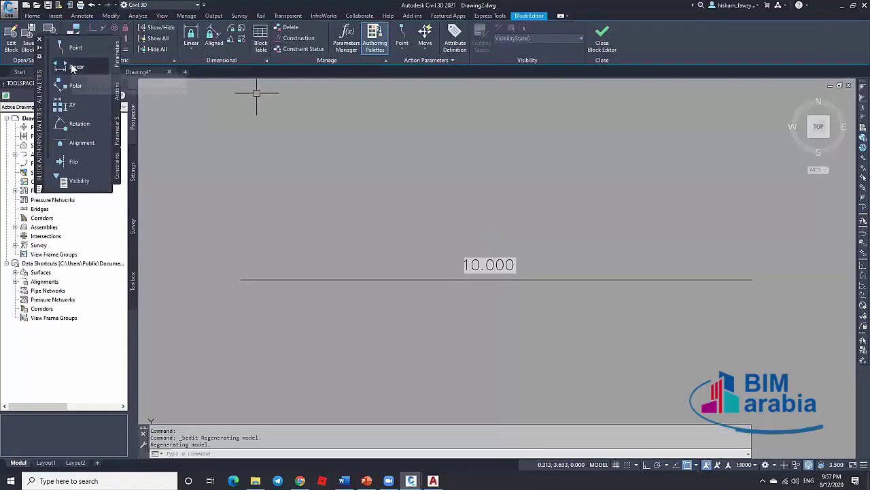
pyautogui.click(241, 279)
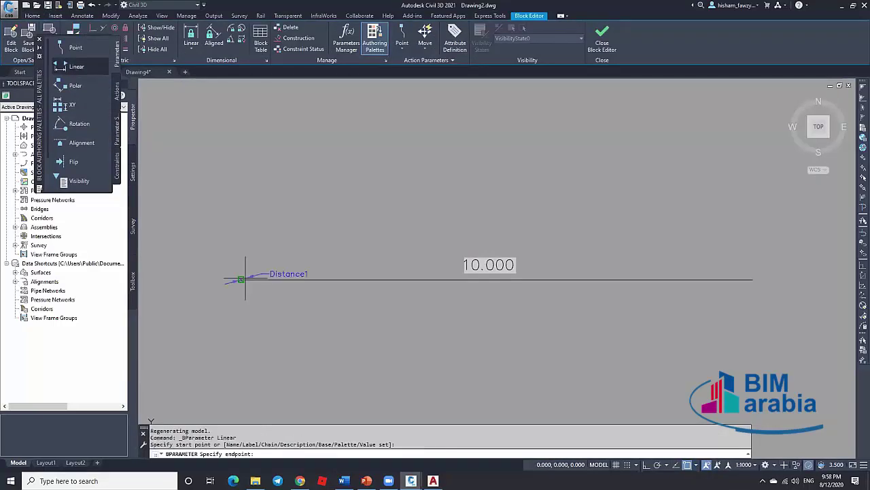
pyautogui.click(752, 278)
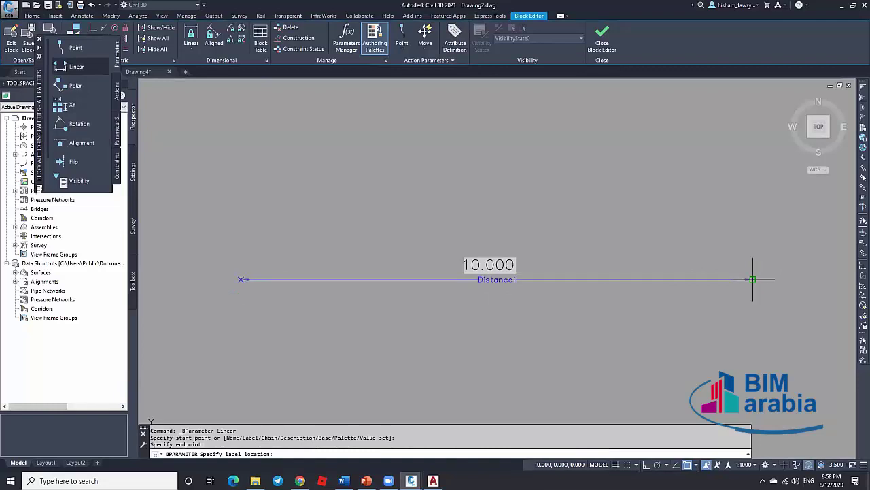
pyautogui.click(752, 276)
pyautogui.press('Escape')
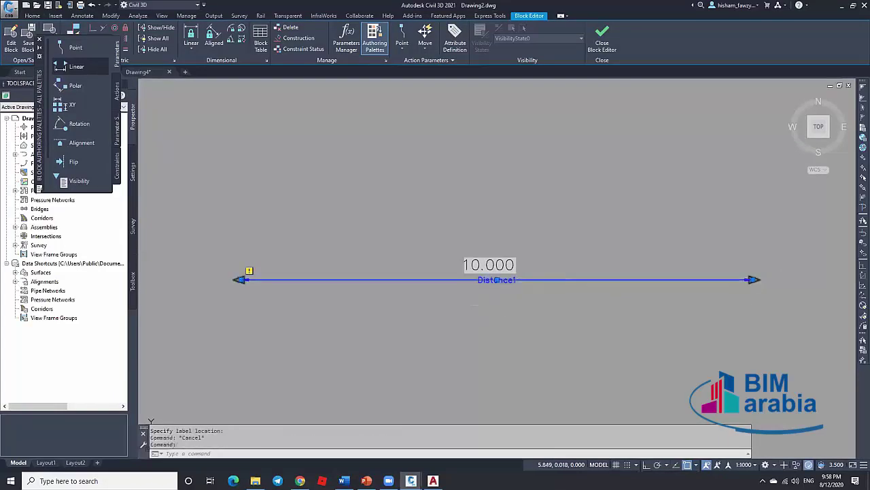
pyautogui.doubleClick(476, 279)
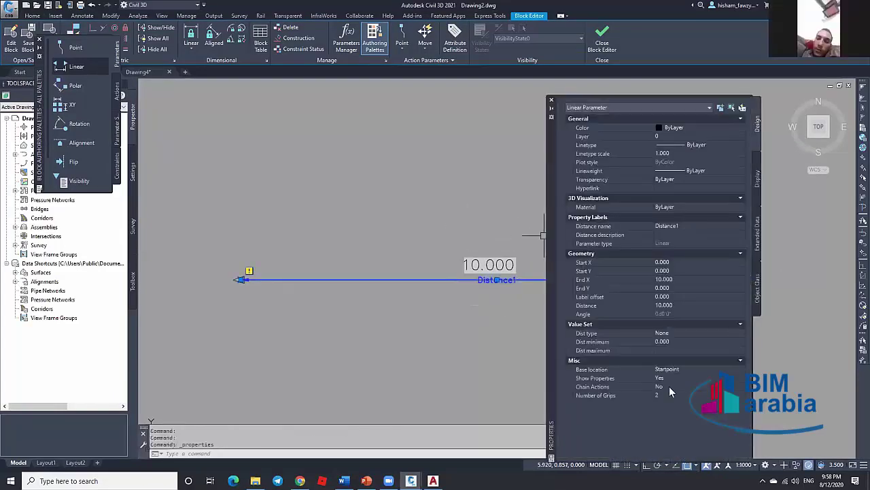
pyautogui.click(669, 395)
pyautogui.click(668, 411)
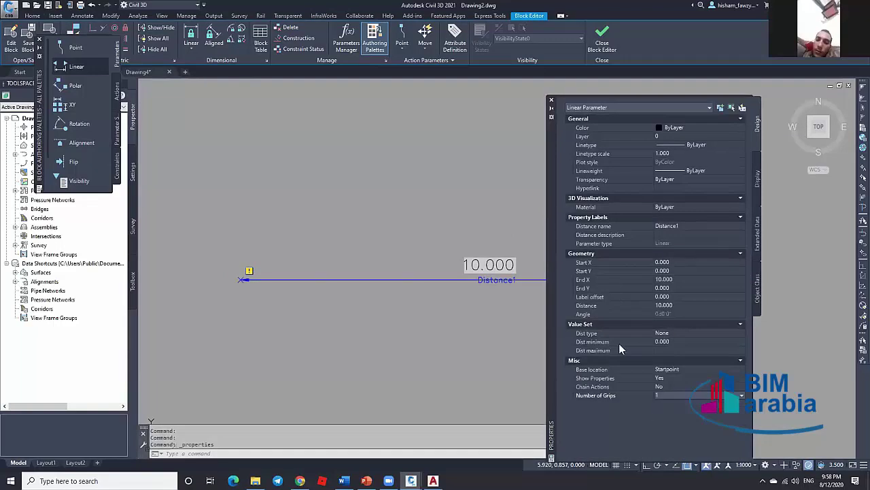
pyautogui.click(551, 100)
pyautogui.press('Escape')
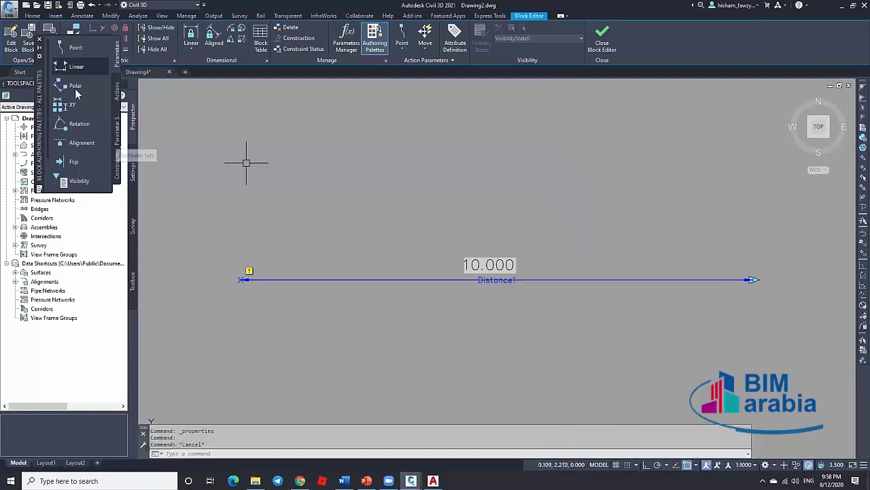
# Step: Add a Stretch action on Distance1's end, framing the line's right end and selecting the line
pyautogui.click(116, 92)
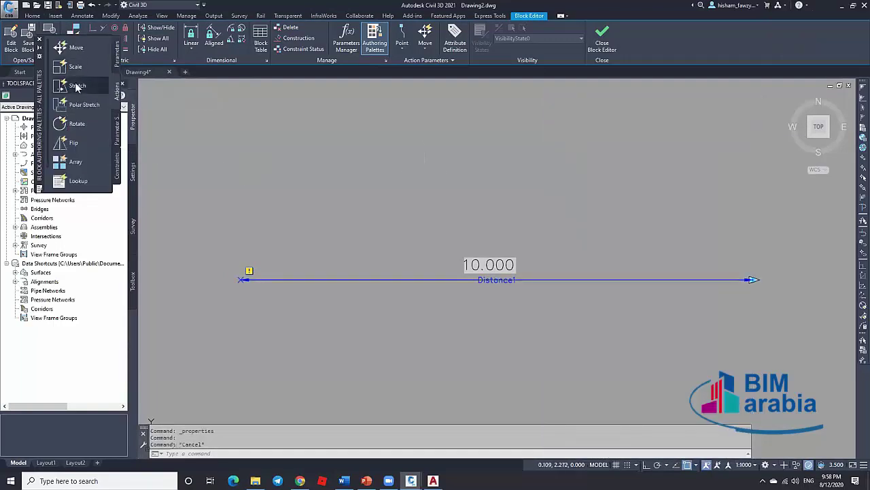
pyautogui.click(77, 87)
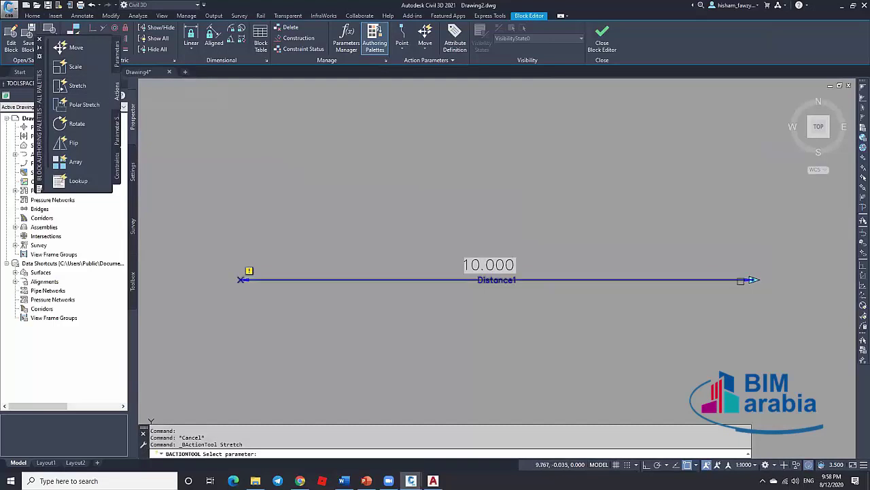
pyautogui.click(740, 281)
pyautogui.click(752, 279)
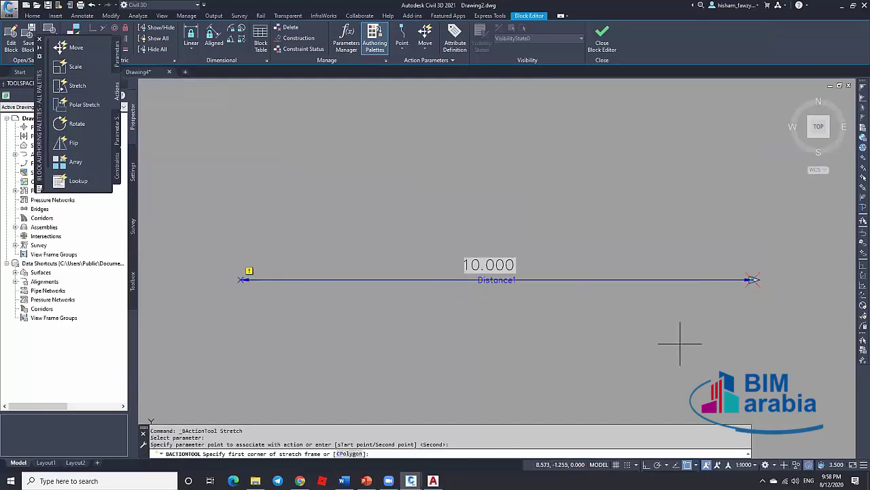
pyautogui.click(793, 204)
pyautogui.click(648, 367)
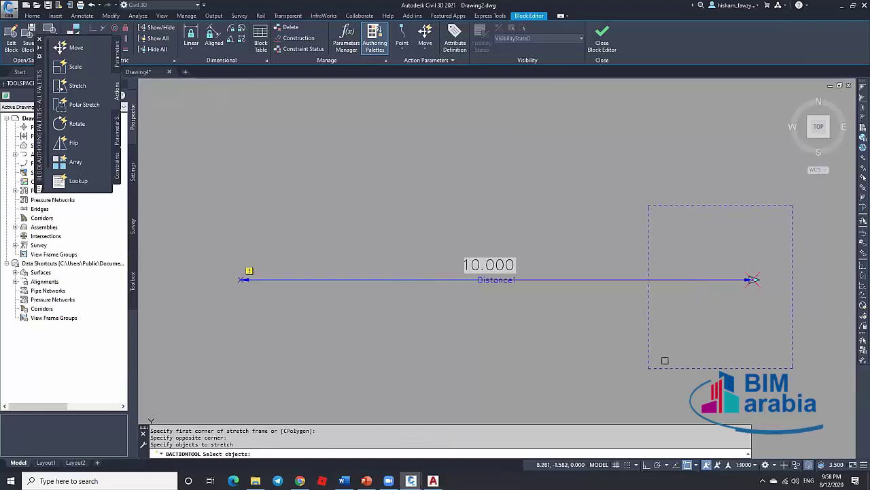
pyautogui.scroll(8, 520, 283)
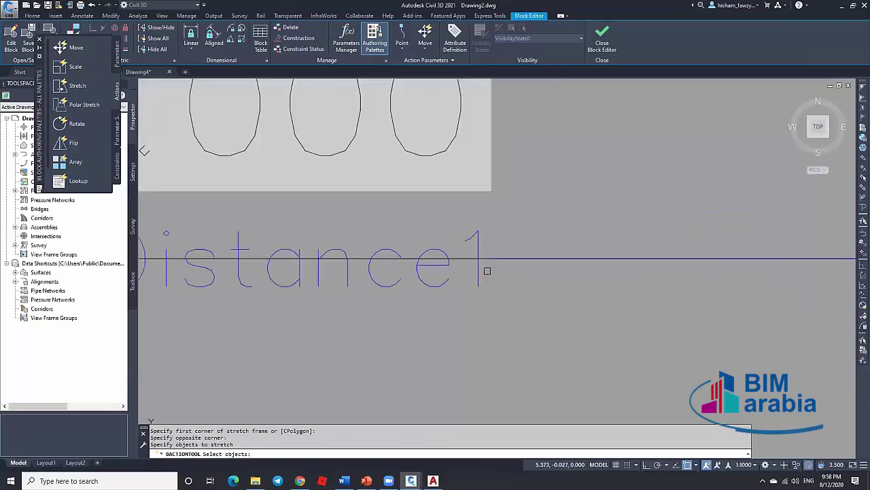
pyautogui.click(486, 271)
pyautogui.scroll(-3, 471, 197)
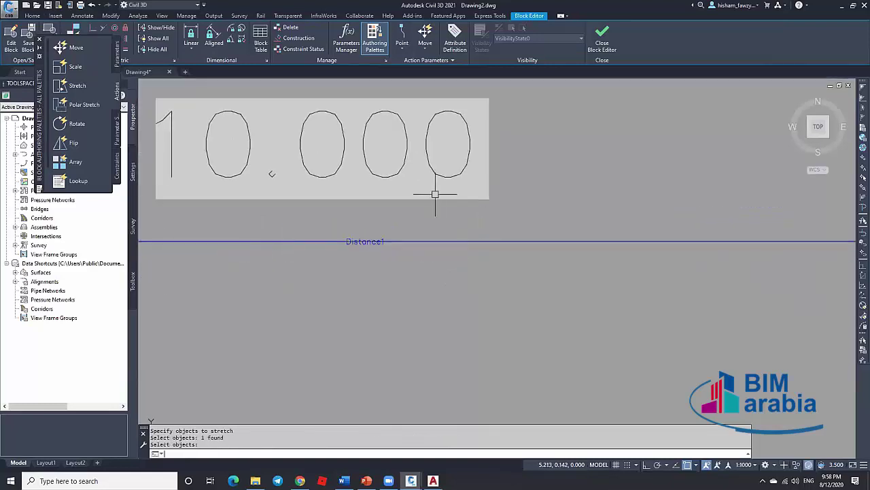
pyautogui.press('Return')
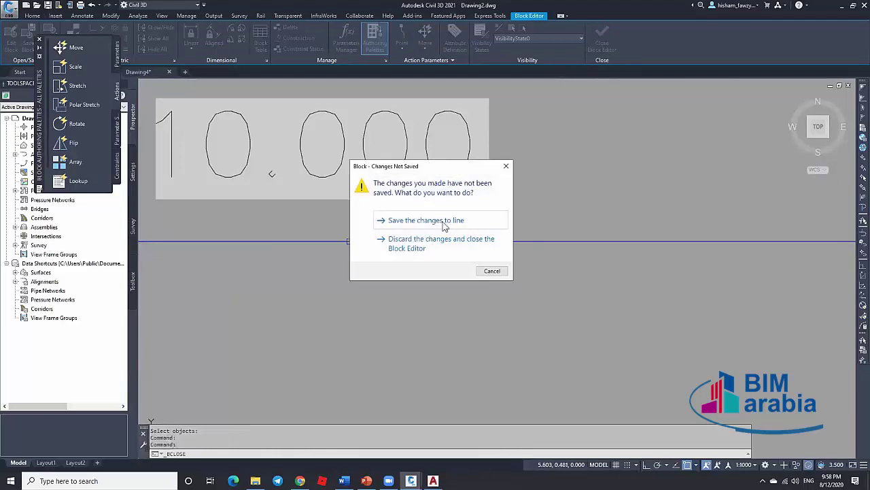
pyautogui.click(400, 223)
# Step: Save the changes to the line block, test-stretch its end shorter, and regenerate
pyautogui.click(534, 231)
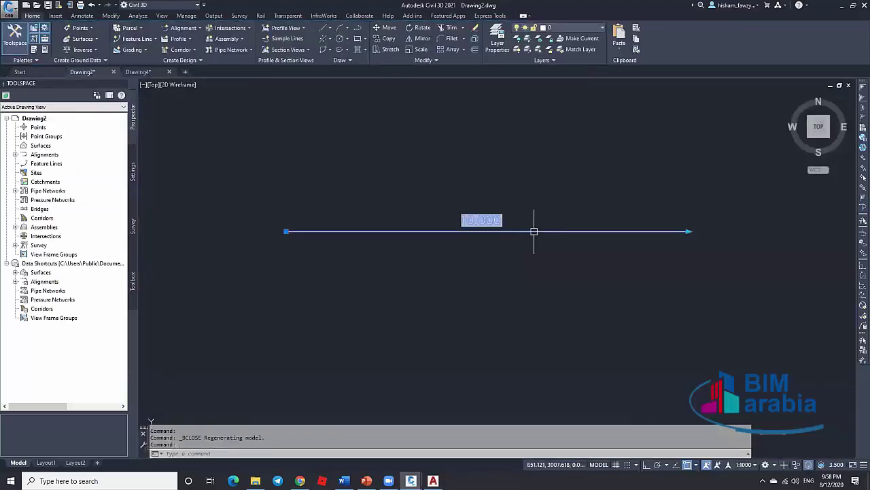
pyautogui.click(690, 231)
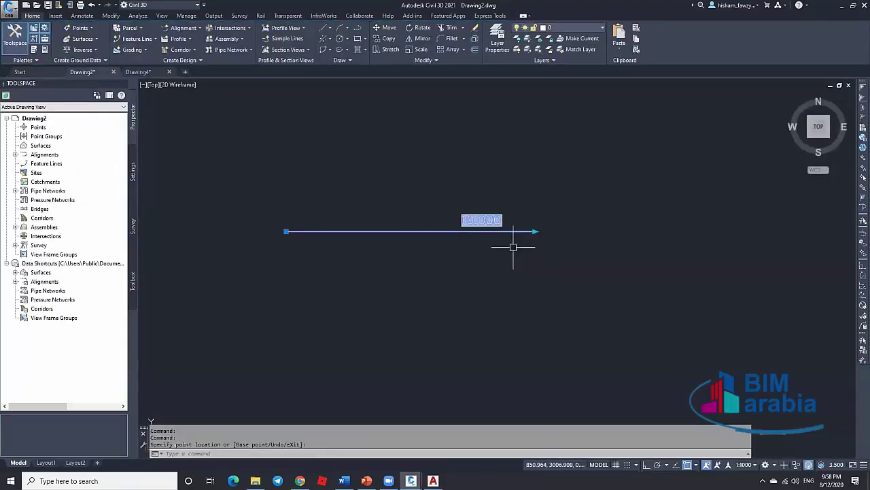
pyautogui.click(528, 210)
pyautogui.write('RE')
pyautogui.press('Return')
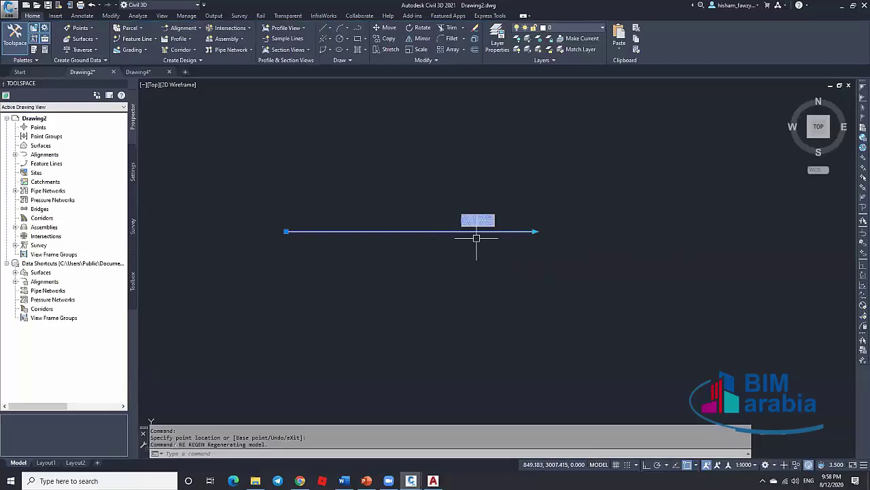
# Step: Stretch the line's end out to length 6.790, then back left, and regenerate
pyautogui.scroll(2, 502, 239)
pyautogui.click(557, 223)
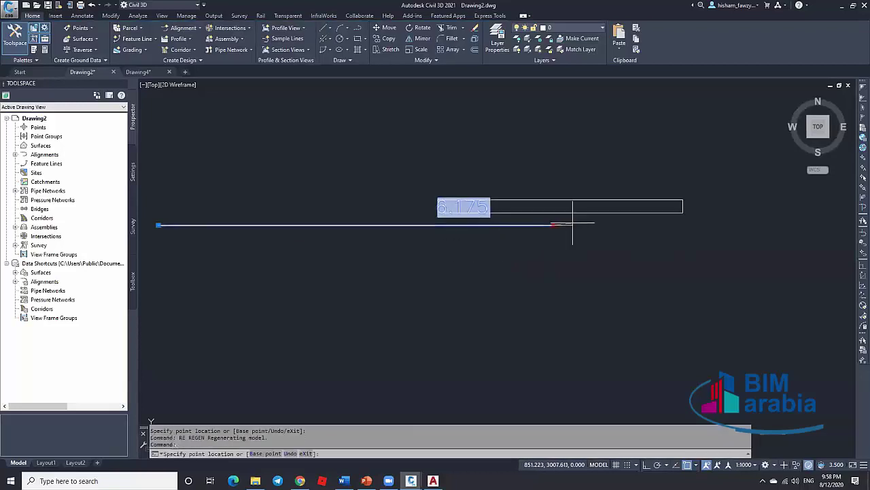
pyautogui.click(784, 213)
pyautogui.scroll(-2, 536, 240)
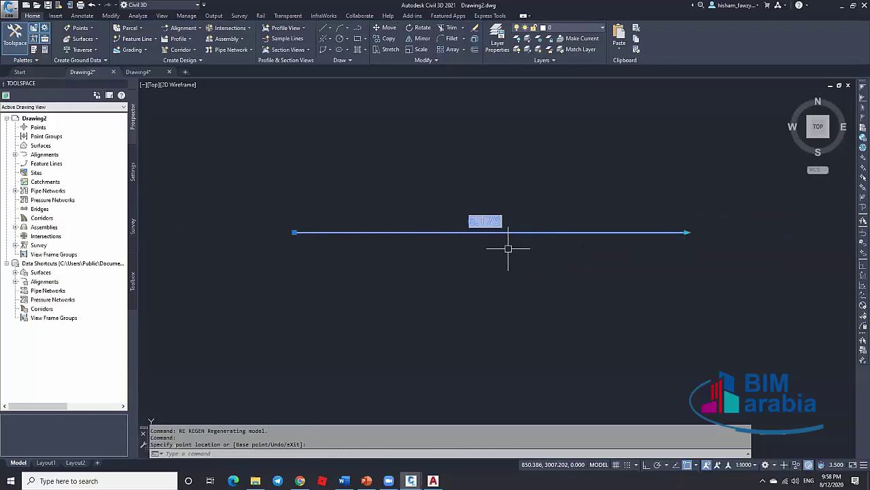
pyautogui.click(669, 256)
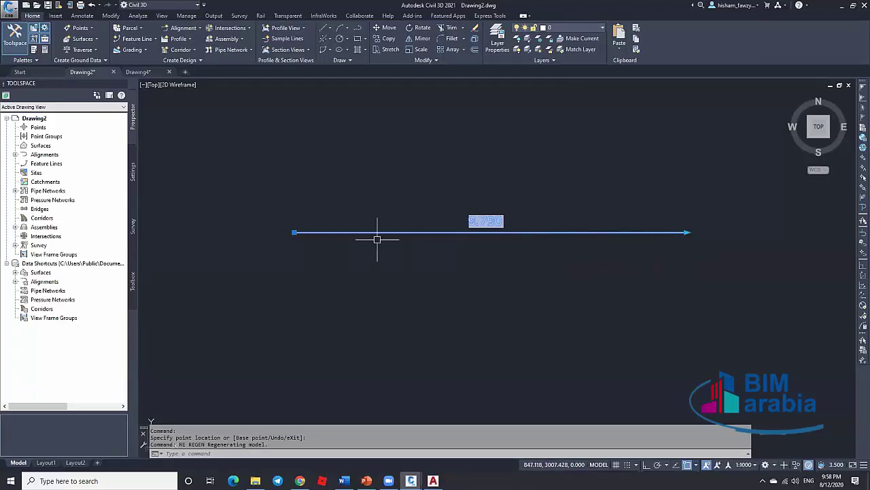
pyautogui.click(686, 232)
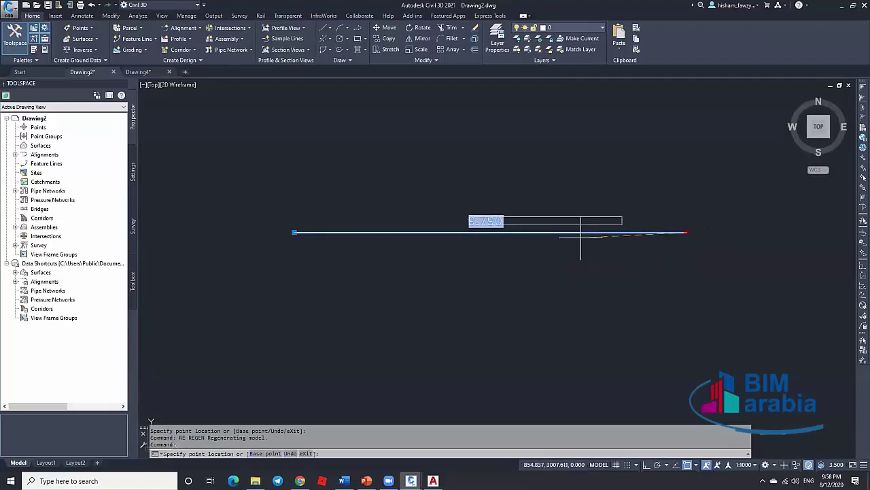
pyautogui.click(411, 249)
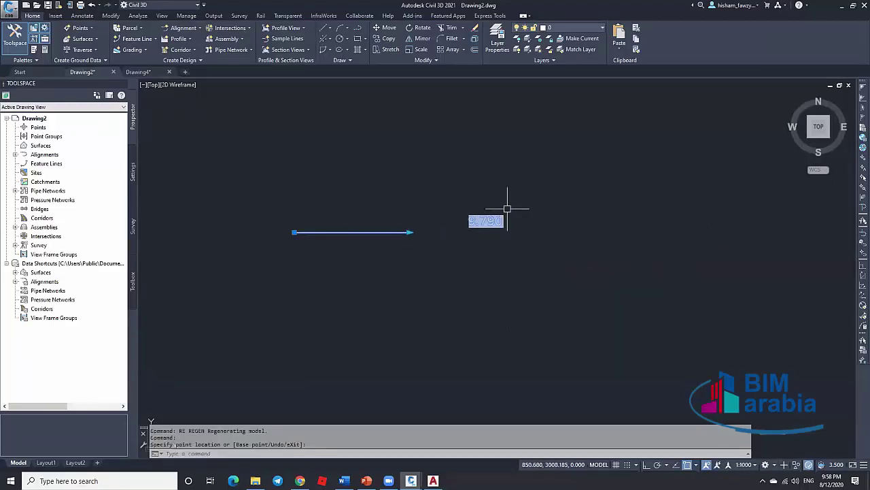
pyautogui.write('re')
pyautogui.press('Return')
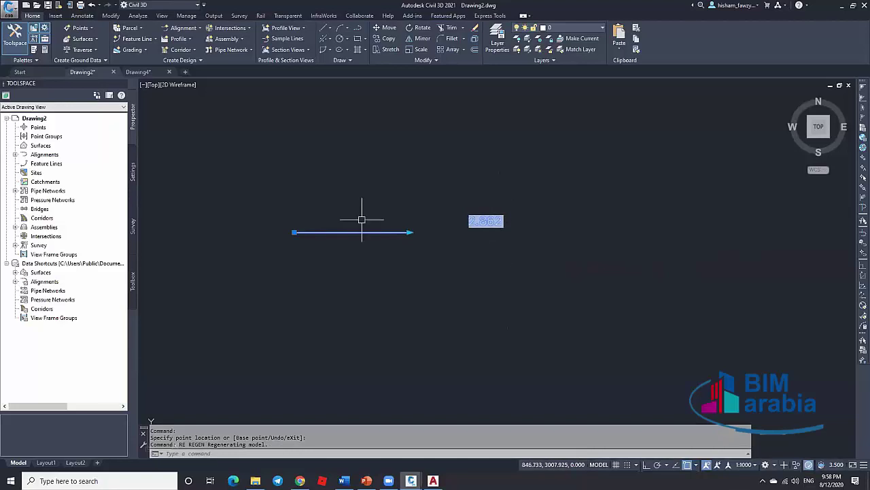
pyautogui.press('Escape')
# Step: Reopen the line block and add a Distance1 stretch action that includes the 10.000 text
pyautogui.doubleClick(386, 234)
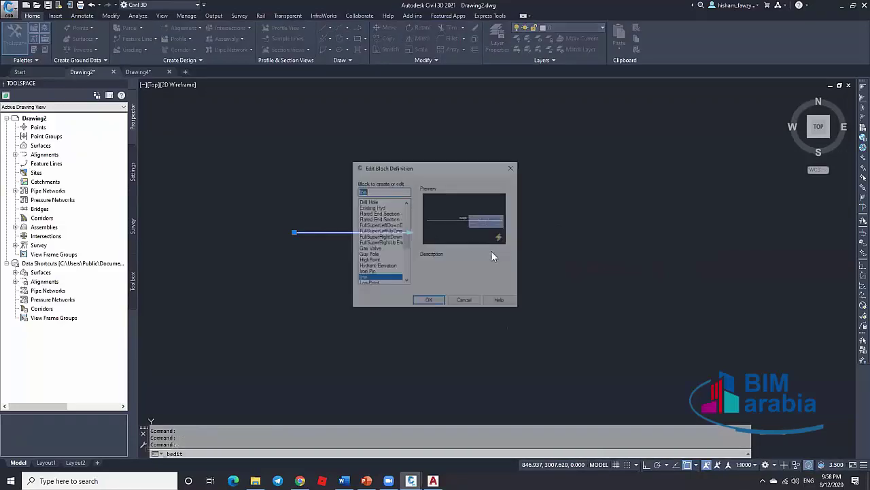
pyautogui.click(442, 301)
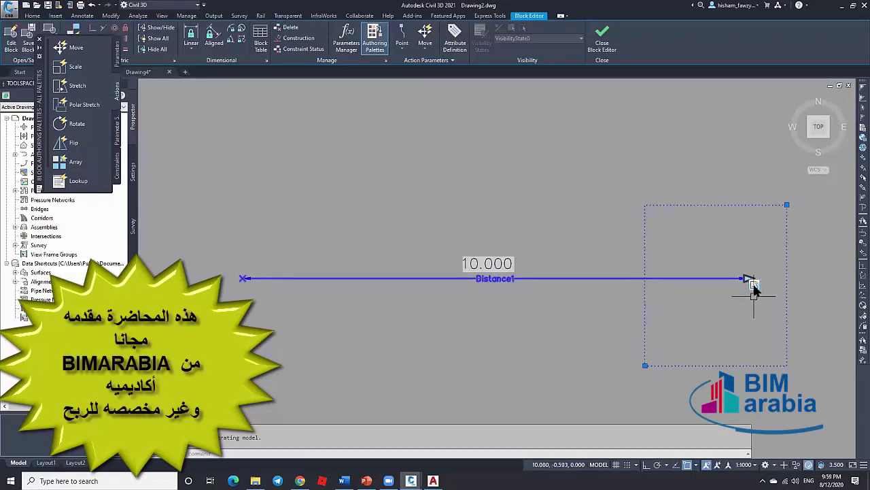
pyautogui.click(77, 85)
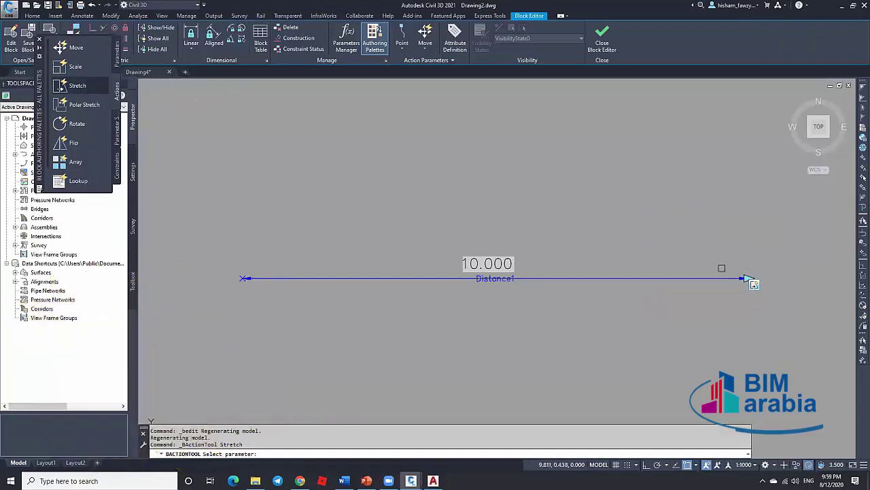
pyautogui.click(719, 277)
pyautogui.press('Return')
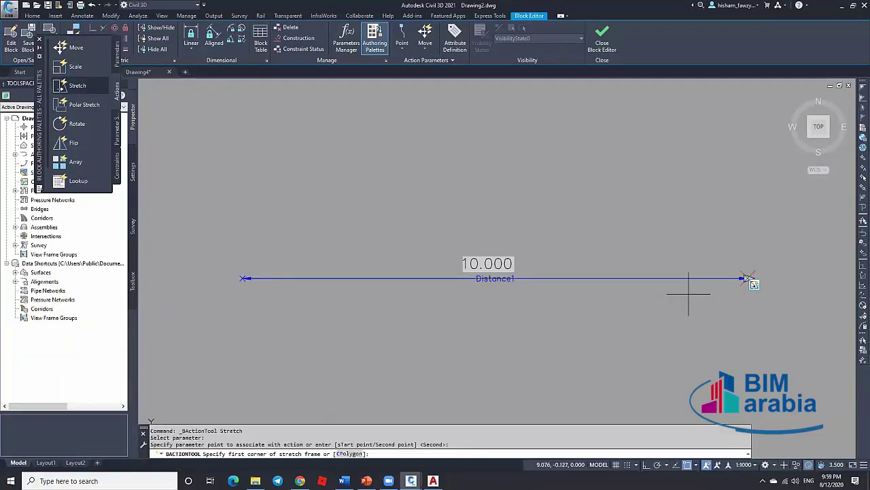
pyautogui.click(801, 213)
pyautogui.click(608, 355)
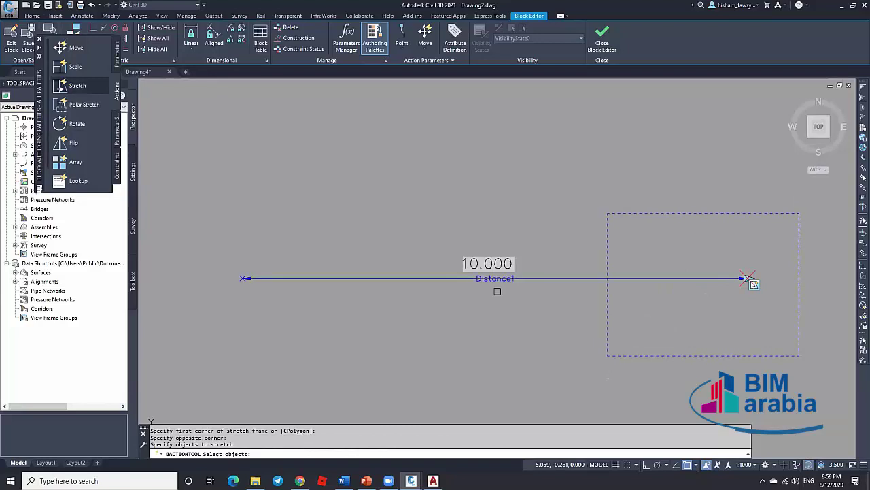
pyautogui.scroll(2, 493, 287)
pyautogui.click(496, 255)
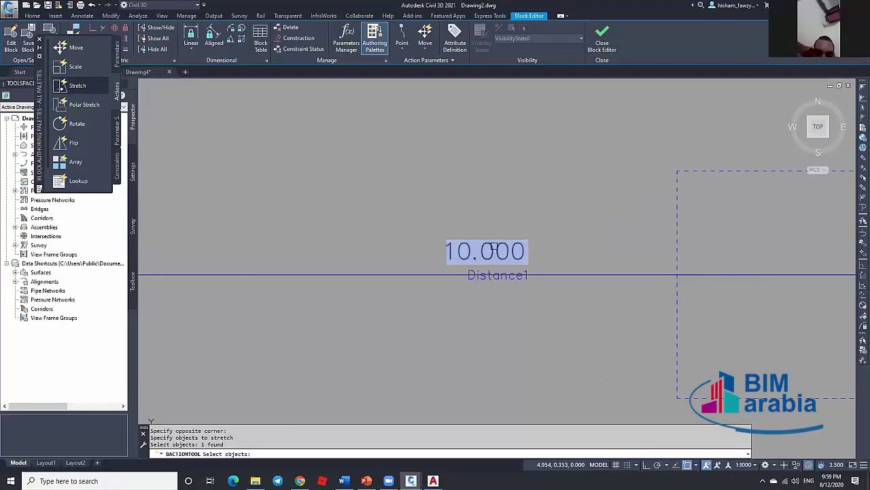
pyautogui.scroll(-4, 495, 246)
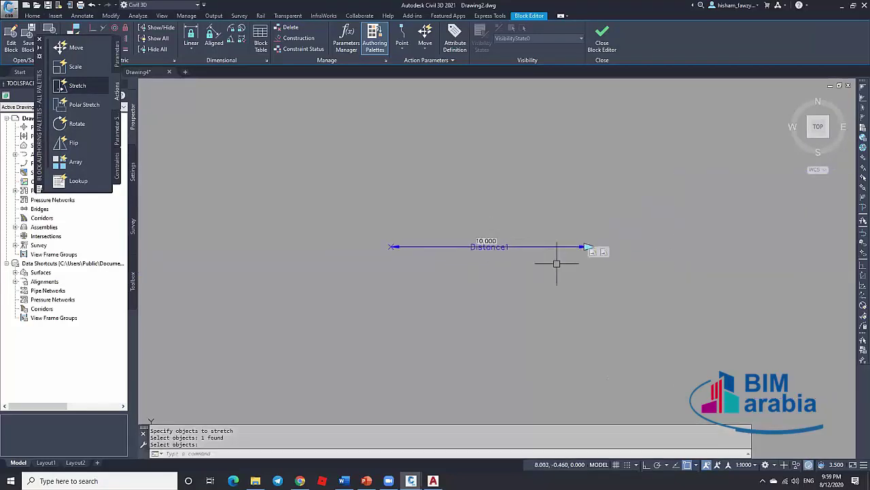
pyautogui.scroll(2, 560, 258)
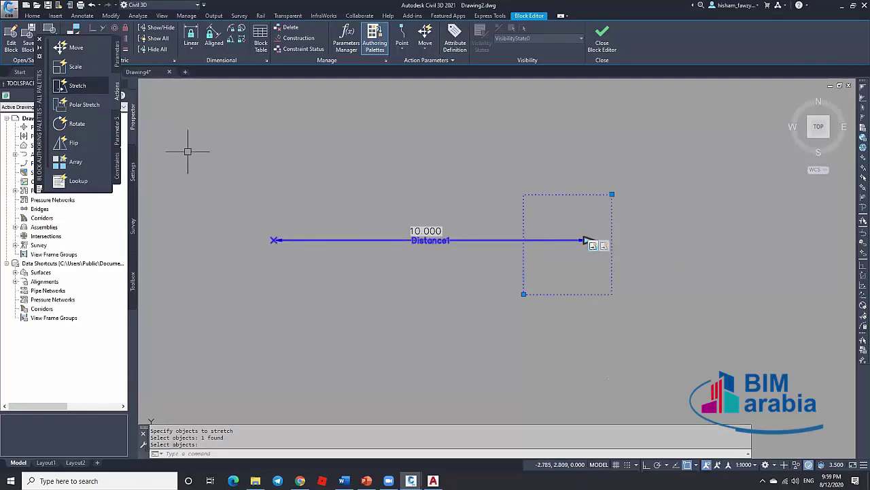
pyautogui.hotkey('ctrl', '1')
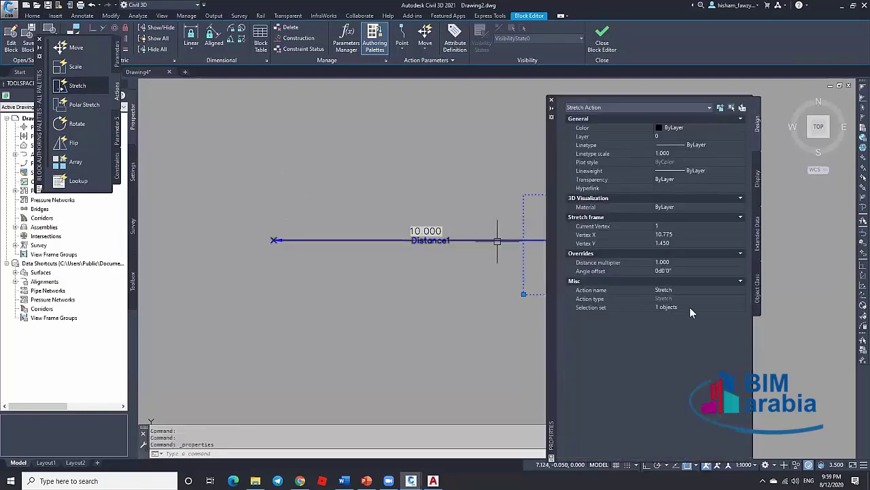
pyautogui.click(678, 262)
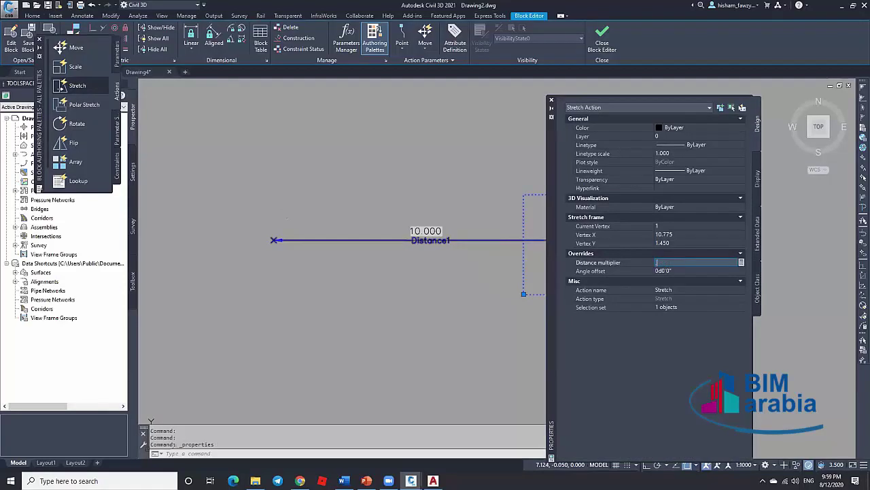
pyautogui.press('Tab')
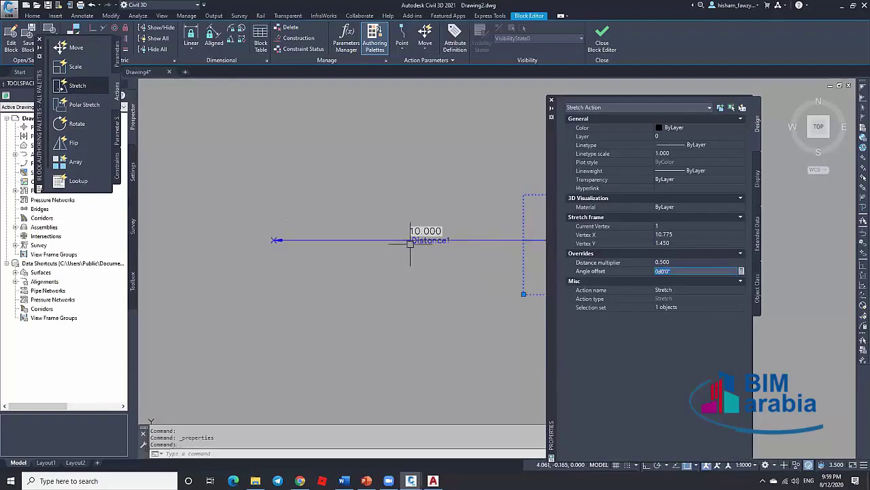
pyautogui.scroll(-4, 388, 237)
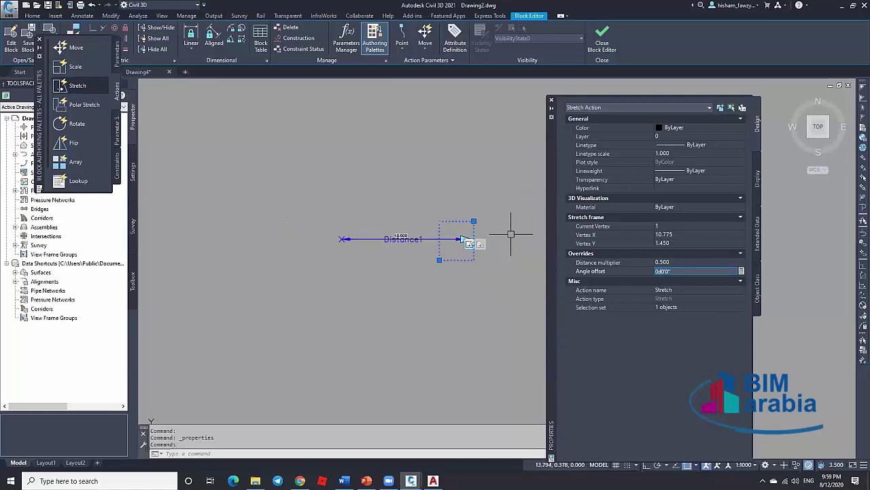
pyautogui.scroll(2, 404, 232)
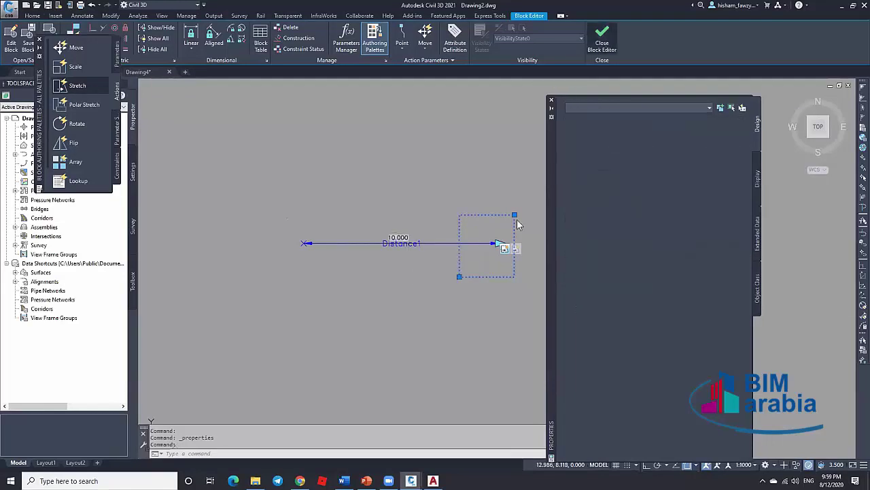
# Step: Save the block changes, regenerate the drawing with RE, and undo the test stretch
pyautogui.click(434, 229)
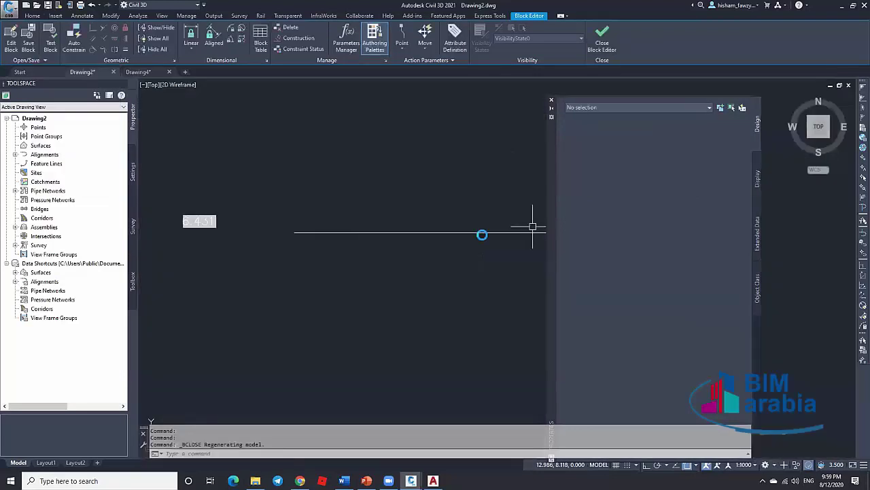
pyautogui.write('re')
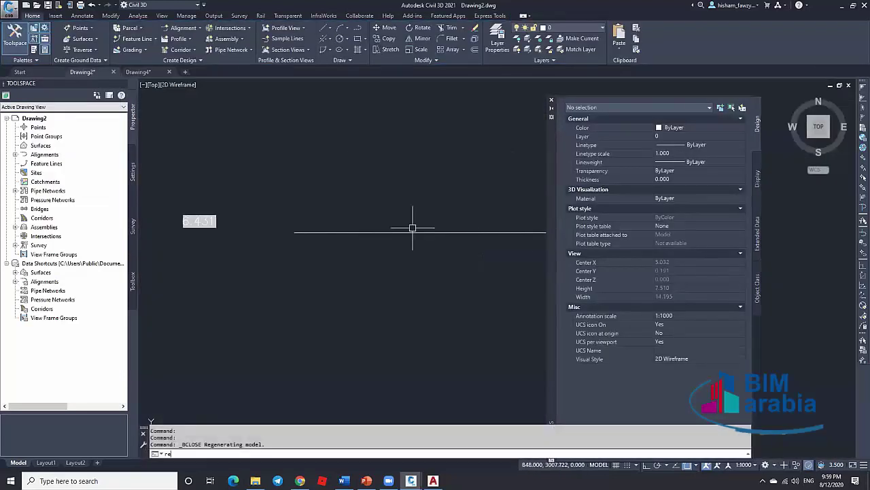
pyautogui.press('Return')
pyautogui.hotkey('ctrl', 'z')
pyautogui.middleClick(428, 228)
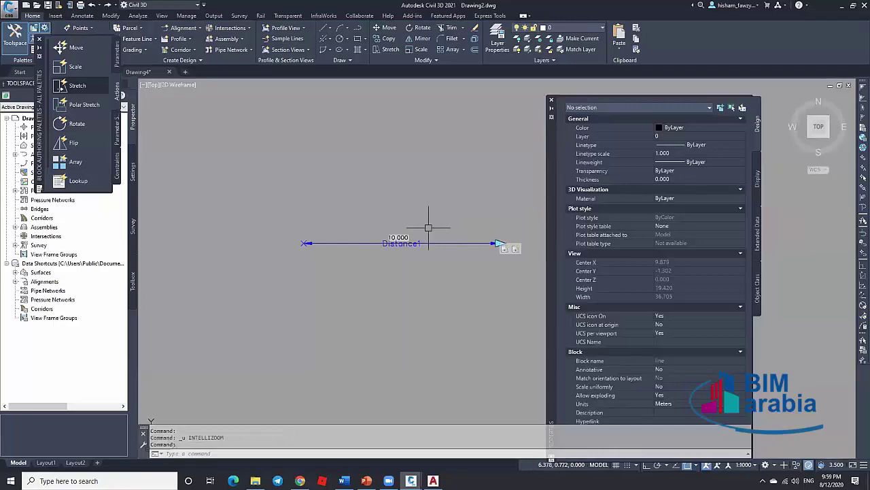
pyautogui.hotkey('ctrl', 'z')
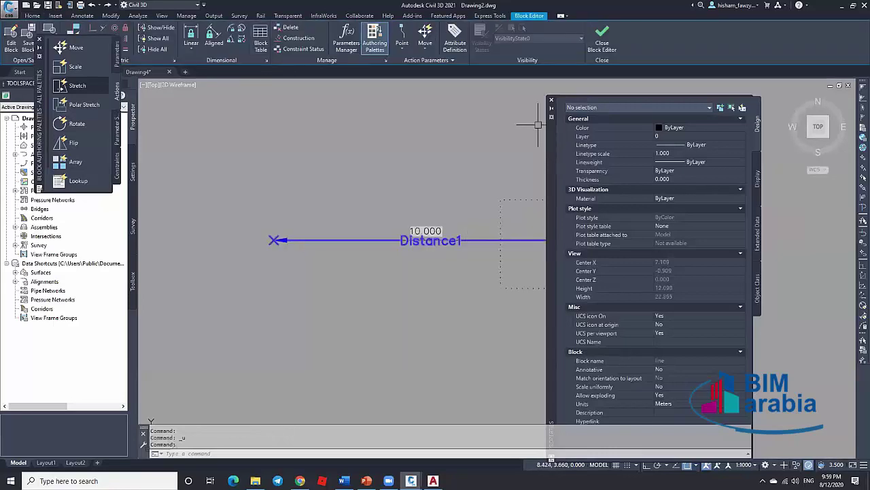
# Step: Undo back to model space and reopen the 'line' block definition in the Block Editor
pyautogui.click(551, 99)
pyautogui.hotkey('ctrl', 'z')
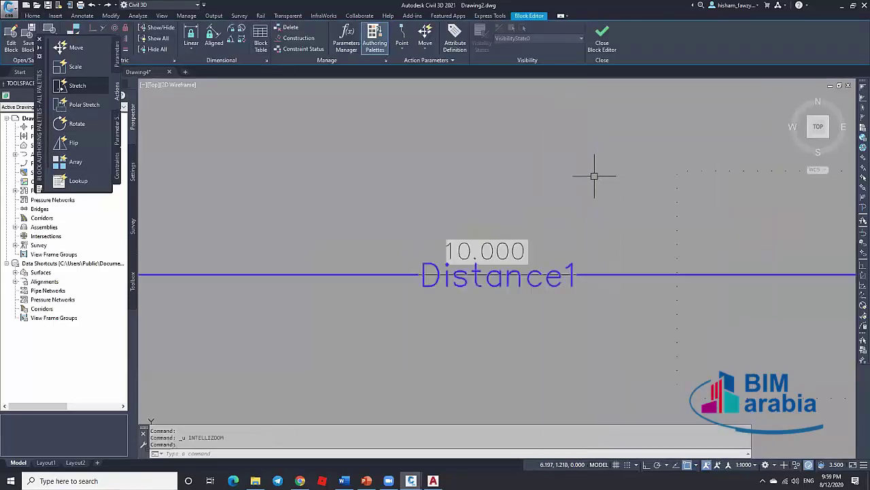
pyautogui.hotkey('ctrl', 'z')
pyautogui.hotkey('ctrl', 'z')
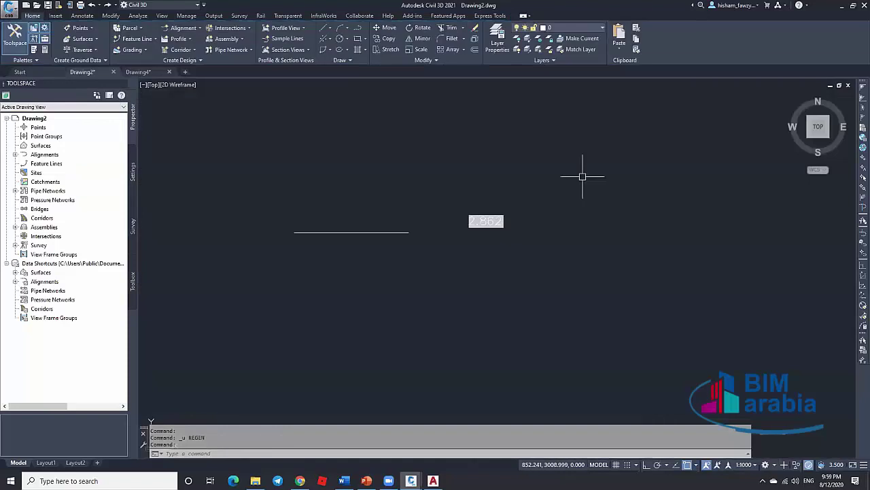
pyautogui.hotkey('ctrl', 'z')
pyautogui.doubleClick(535, 232)
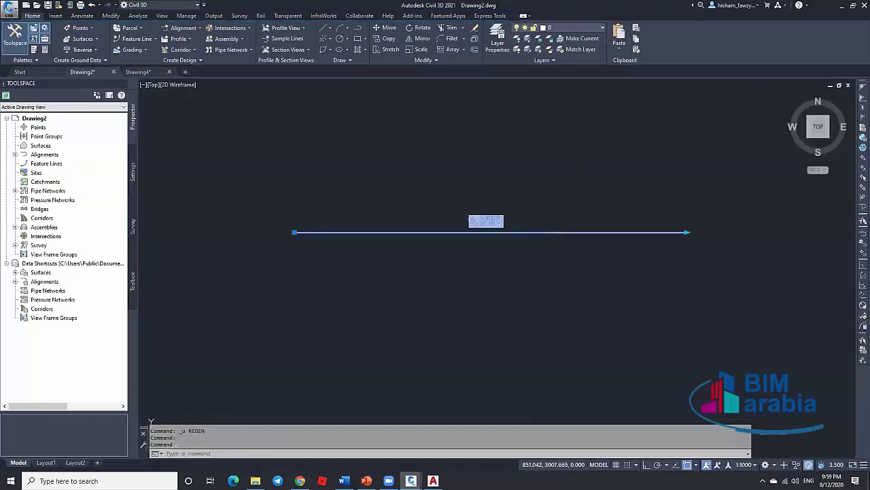
pyautogui.click(441, 303)
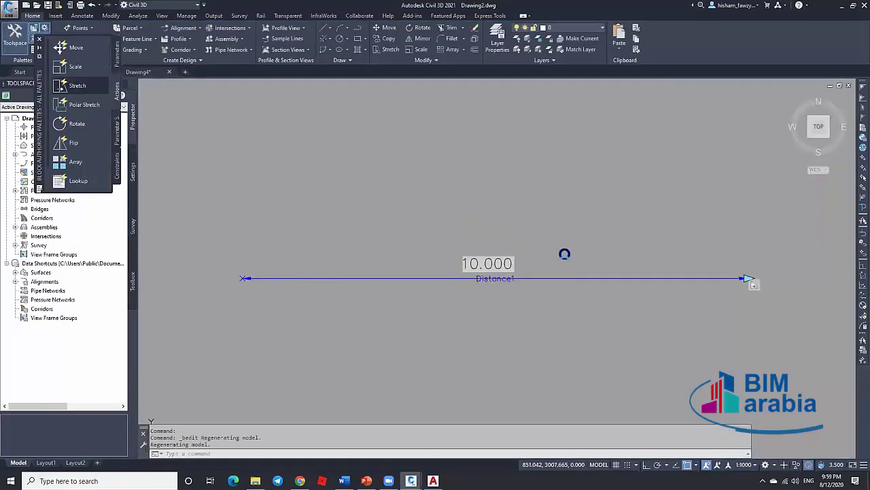
# Step: Add a Stretch action on Distance1's right end, framing it and selecting the 10.000 label
pyautogui.click(75, 84)
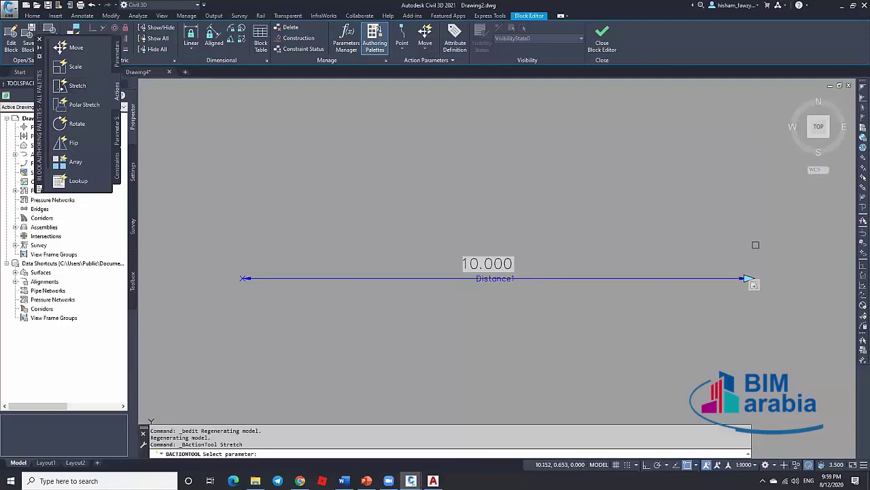
pyautogui.click(669, 276)
pyautogui.click(748, 279)
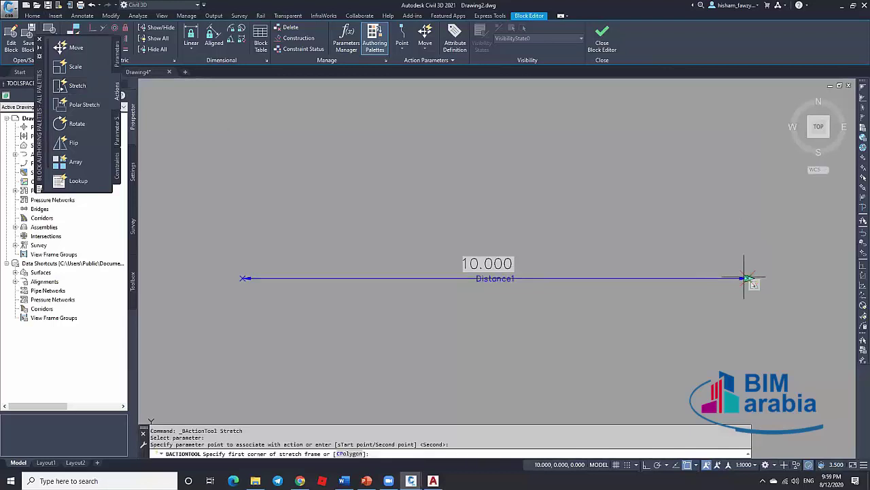
pyautogui.click(807, 203)
pyautogui.click(659, 351)
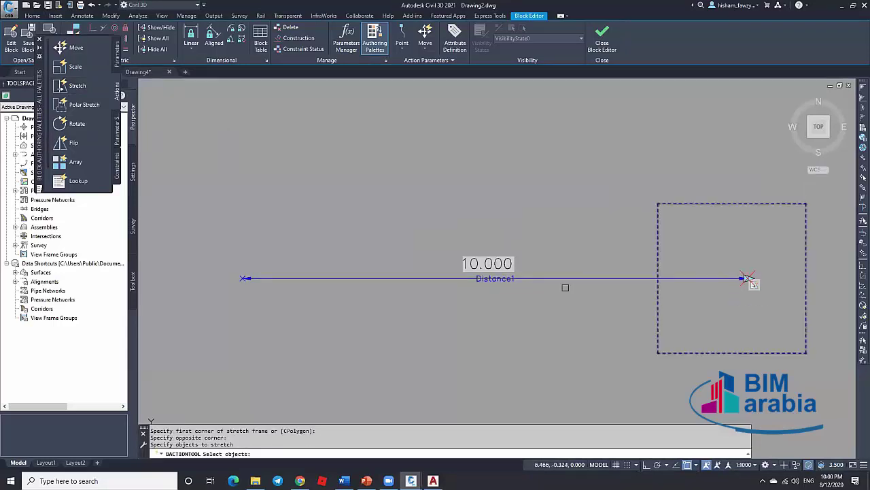
pyautogui.click(500, 264)
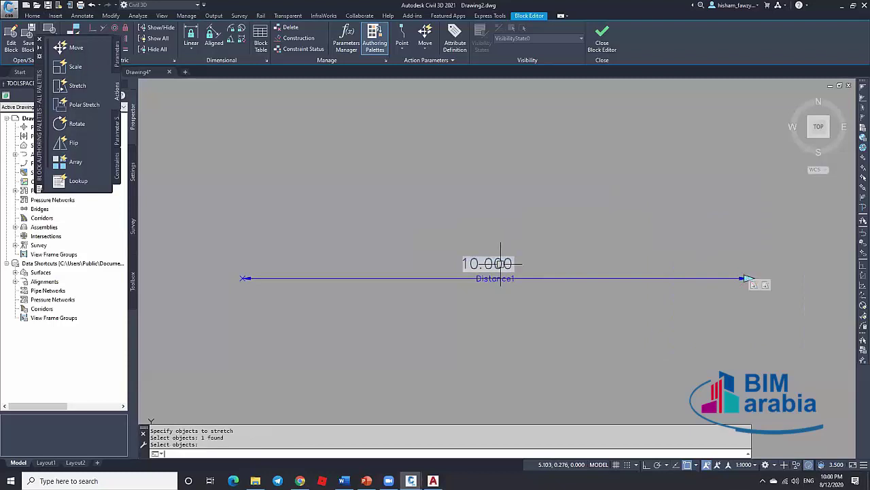
pyautogui.press('Return')
# Step: Give the stretch action a 0.5 distance multiplier and close the Block Editor
pyautogui.click(755, 286)
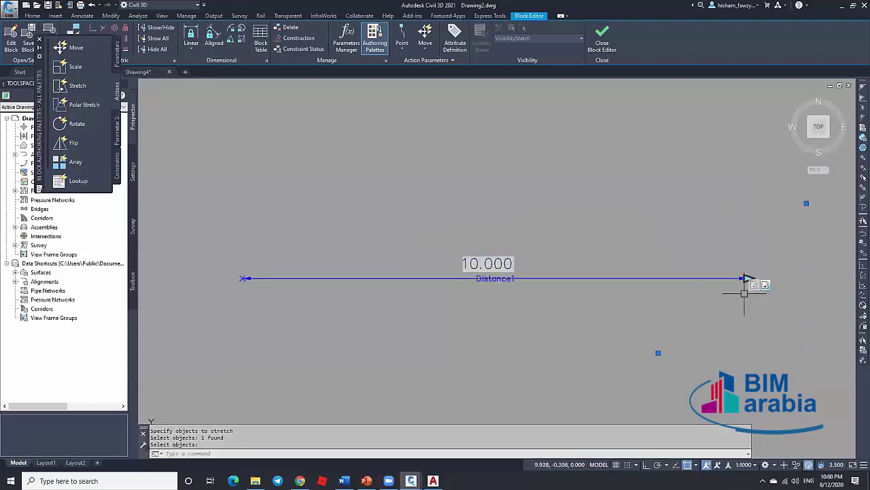
pyautogui.hotkey('ctrl', '1')
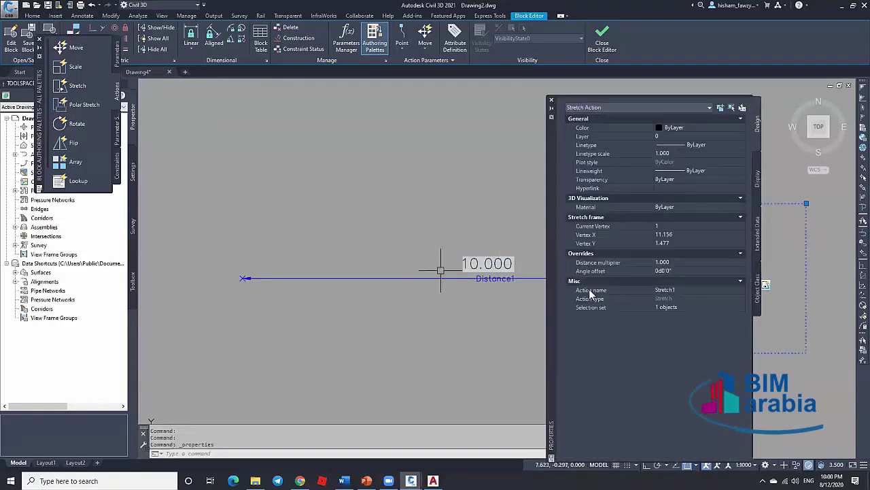
pyautogui.click(685, 264)
pyautogui.write('0.5')
pyautogui.press('Tab')
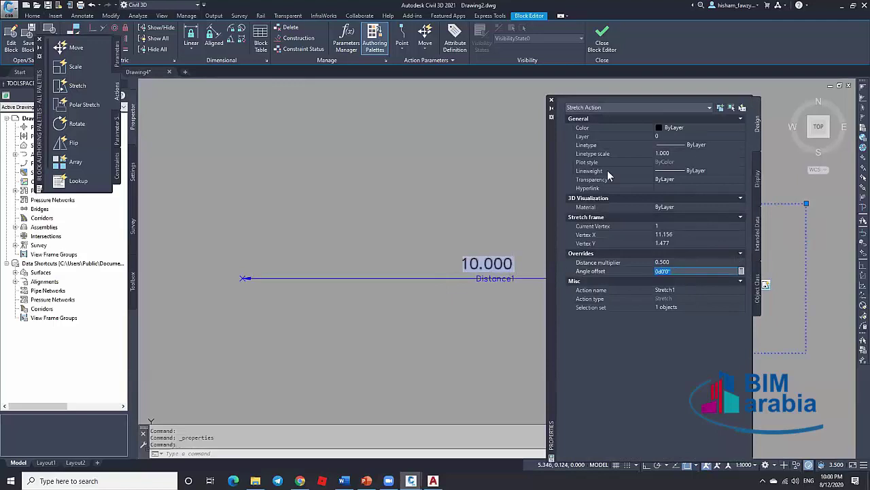
pyautogui.click(604, 41)
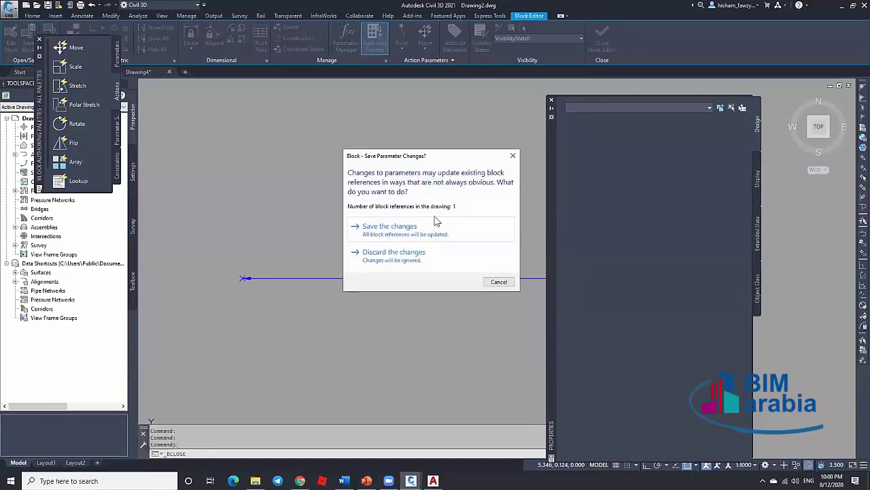
# Step: Save the block, shorten the line by its end grip, and regenerate the display
pyautogui.click(435, 231)
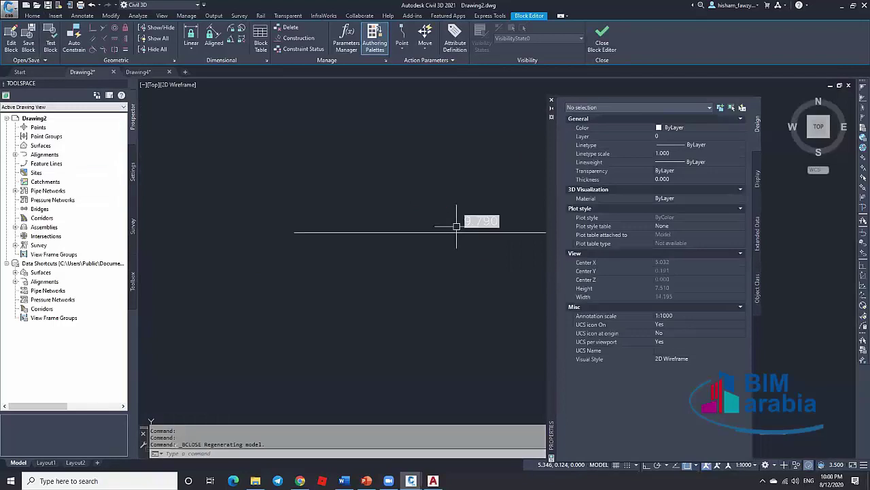
pyautogui.click(525, 101)
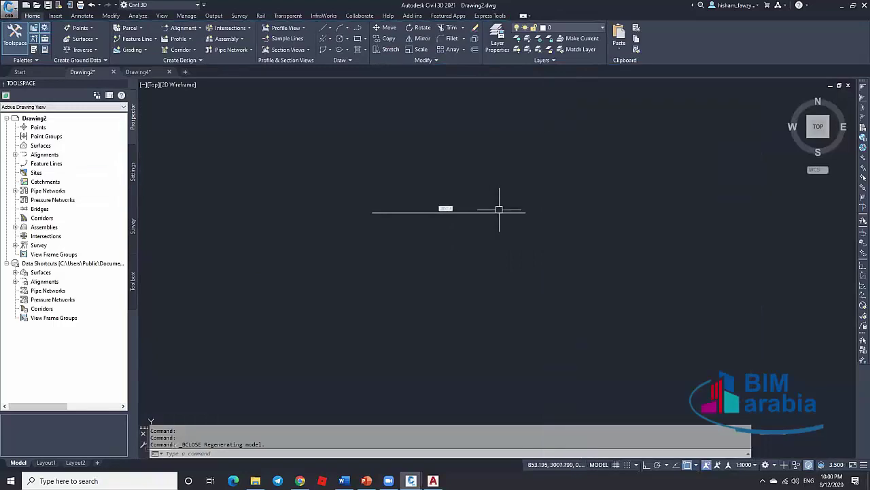
pyautogui.click(520, 212)
pyautogui.click(525, 212)
pyautogui.click(417, 219)
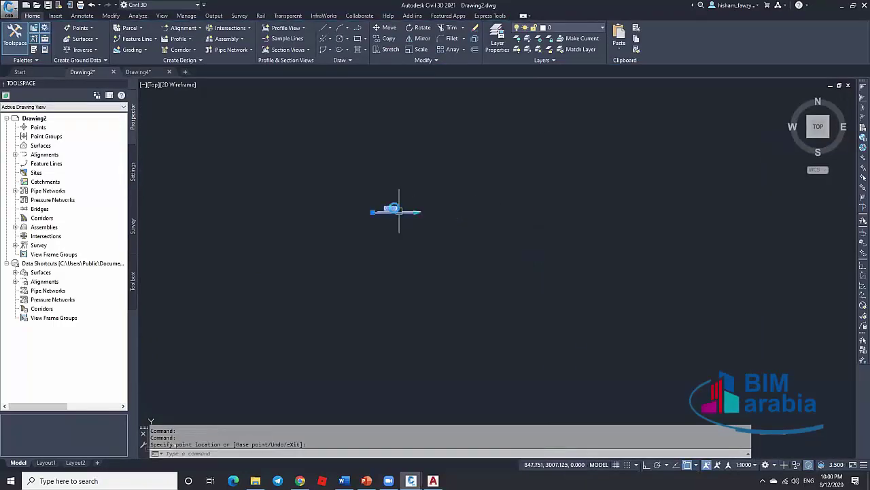
pyautogui.scroll(4, 393, 217)
pyautogui.write('re')
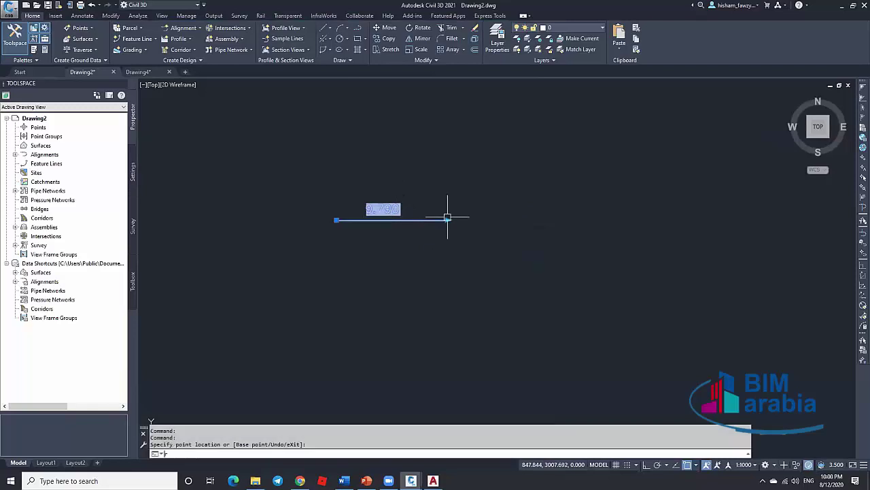
pyautogui.press('Return')
# Step: Stretch the line further right so its centred label reads 4.317, then regenerate
pyautogui.scroll(3, 381, 198)
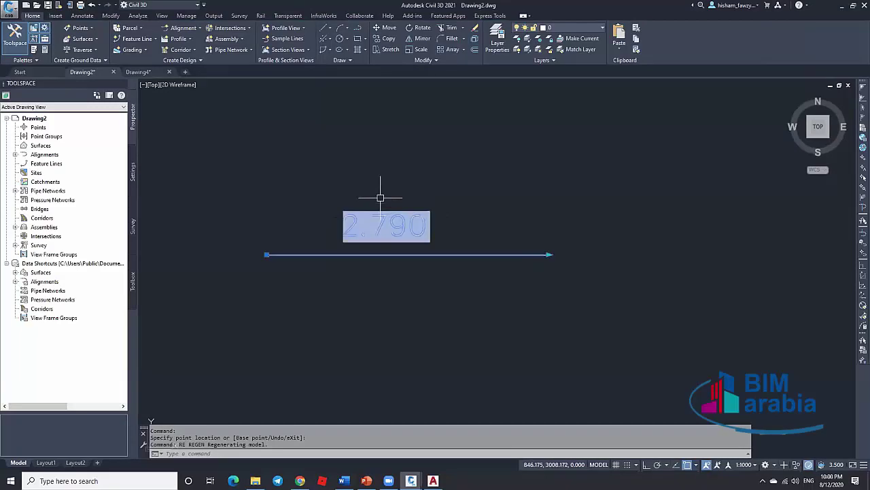
pyautogui.click(551, 255)
pyautogui.click(705, 254)
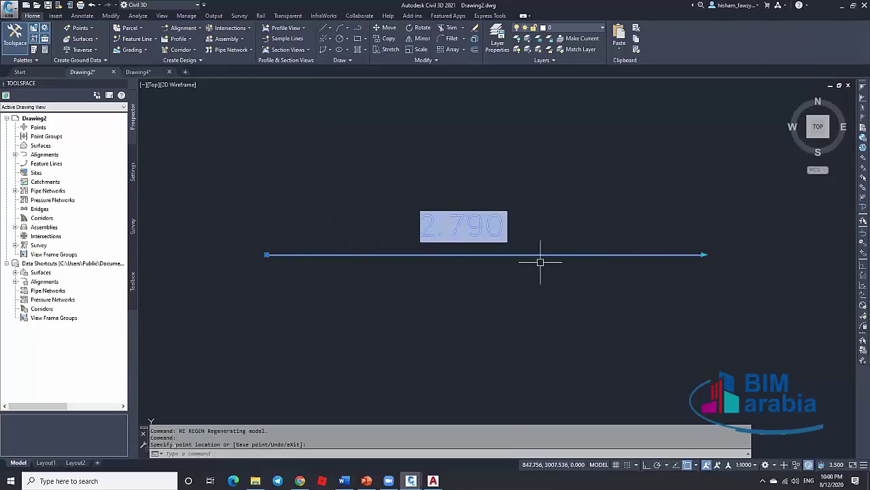
pyautogui.write('re')
pyautogui.press('Return')
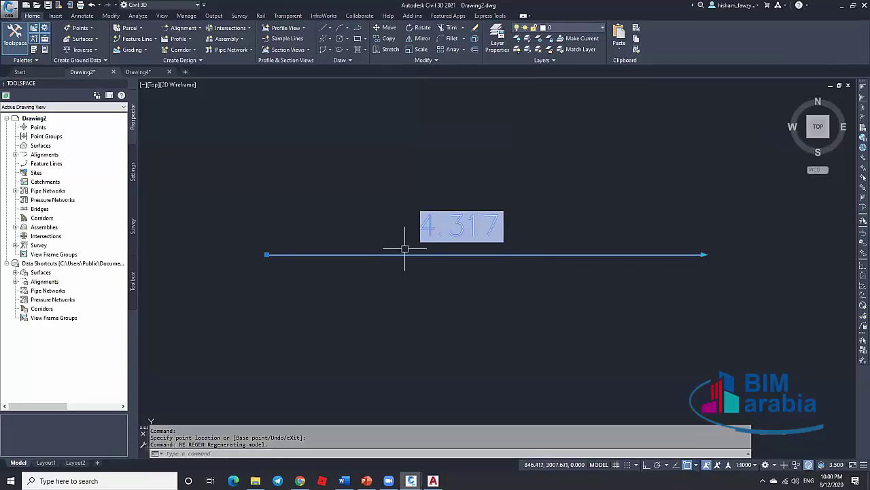
pyautogui.scroll(-4, 288, 195)
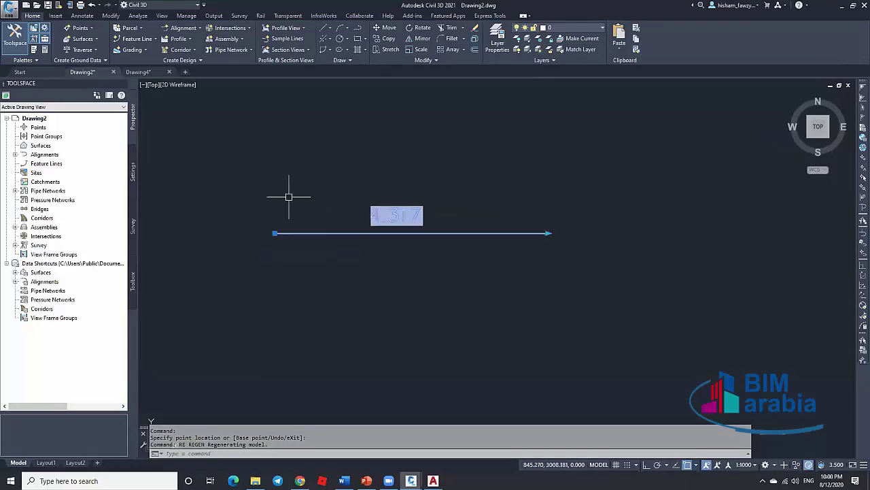
pyautogui.scroll(2, 398, 183)
# Step: Clear the selection and start a polyline with PL
pyautogui.press('Escape')
pyautogui.write('pl')
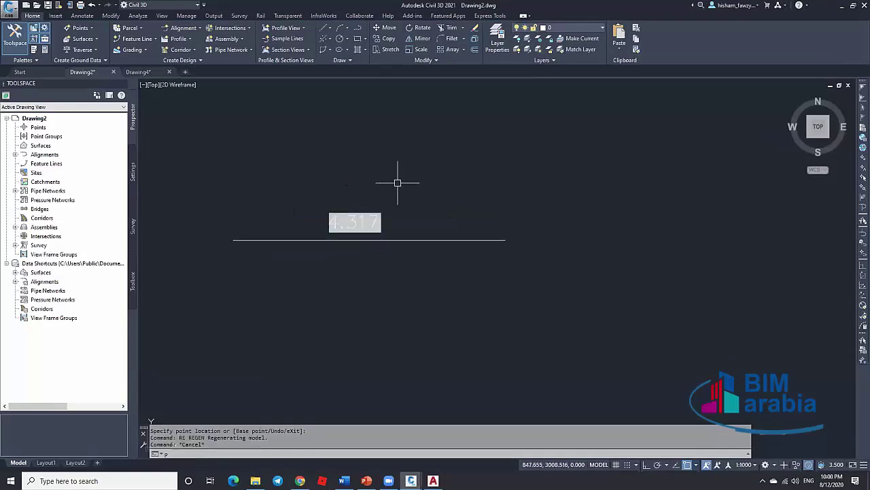
pyautogui.press('Return')
pyautogui.scroll(-5, 372, 285)
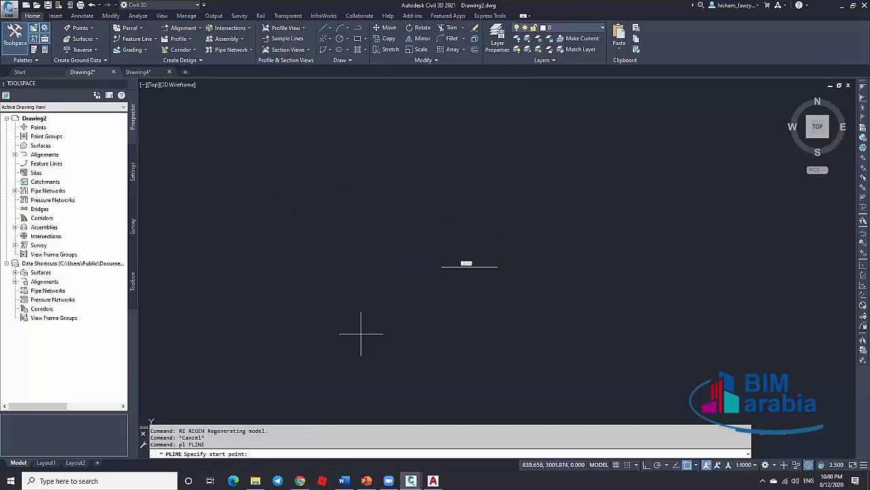
# Step: Draw a three-peak zigzag polyline above the 4.317 line
pyautogui.scroll(5, 445, 249)
pyautogui.click(447, 269)
pyautogui.click(496, 200)
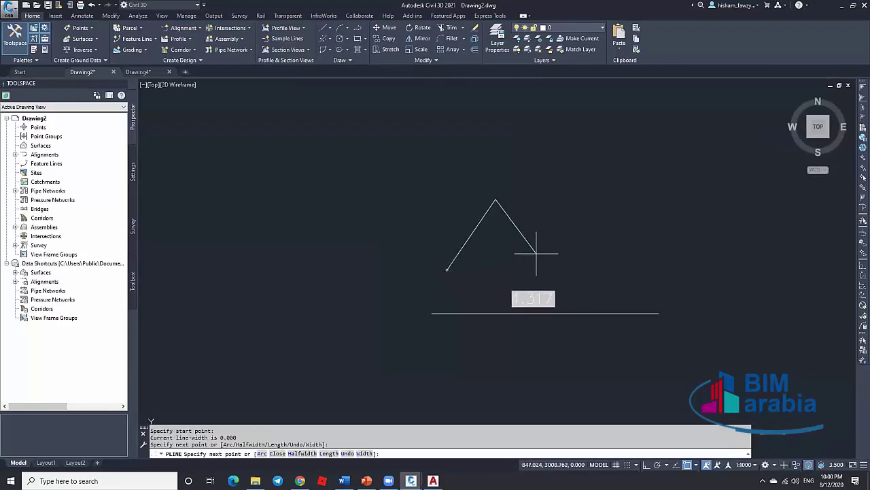
pyautogui.click(542, 261)
pyautogui.click(595, 194)
pyautogui.click(655, 257)
pyautogui.click(771, 258)
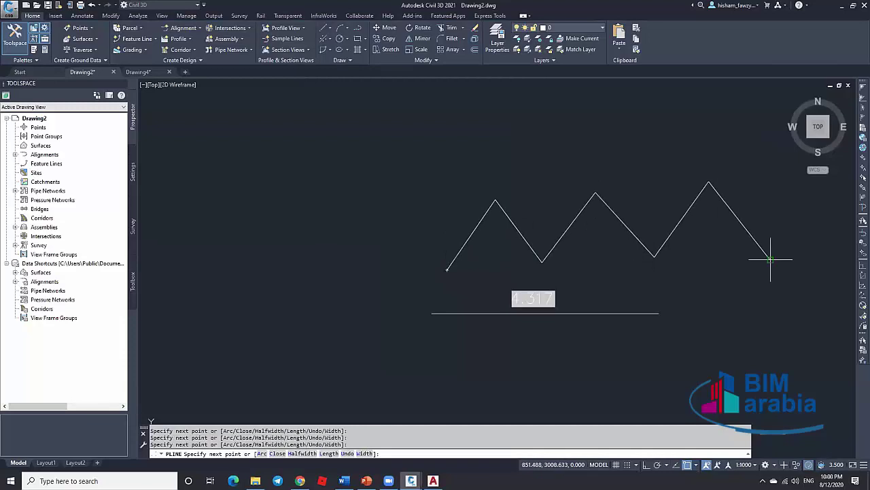
pyautogui.press('Escape')
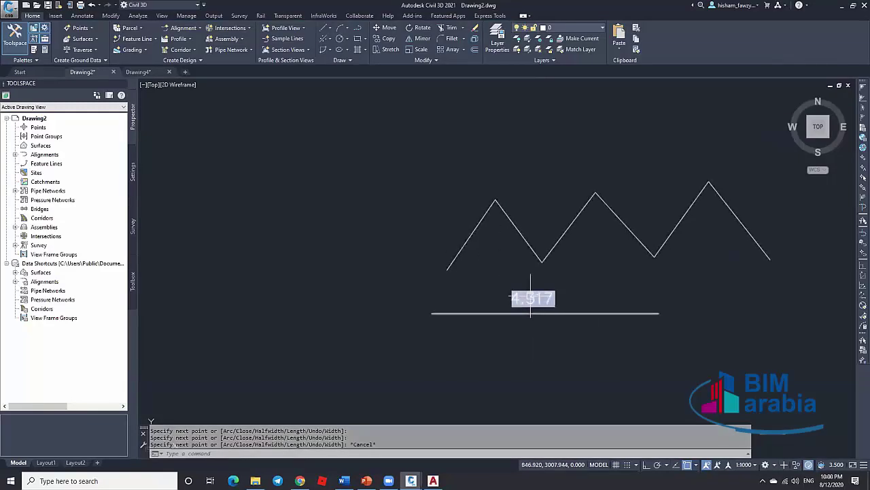
# Step: Pan to recentre the zigzag and switch to the Annotate tab
pyautogui.moveTo(528, 298)
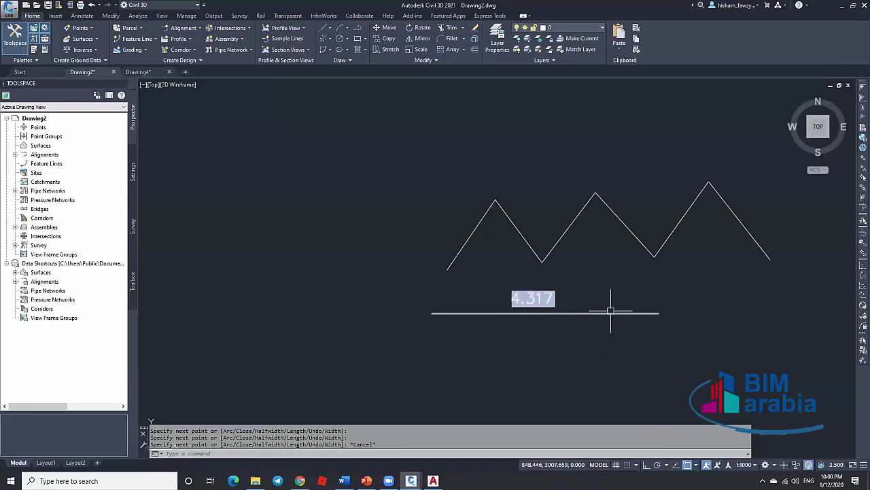
pyautogui.moveTo(611, 311)
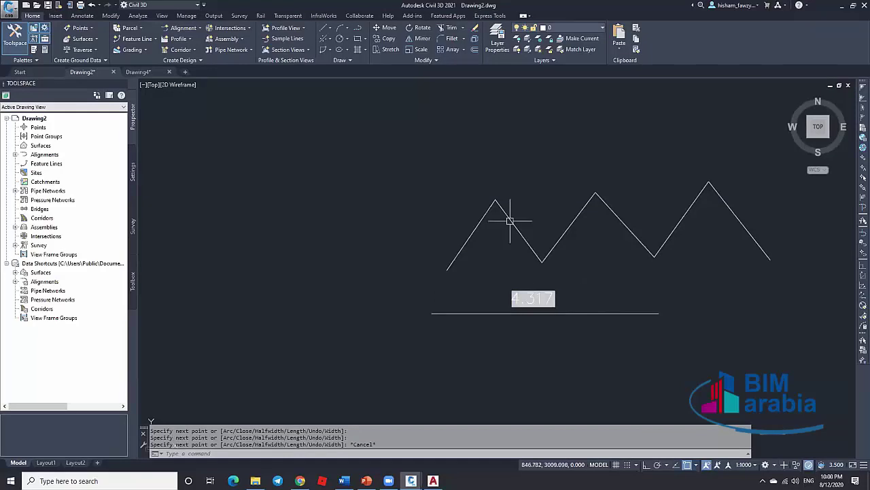
pyautogui.moveTo(564, 166); pyautogui.dragTo(455, 158, button='middle')
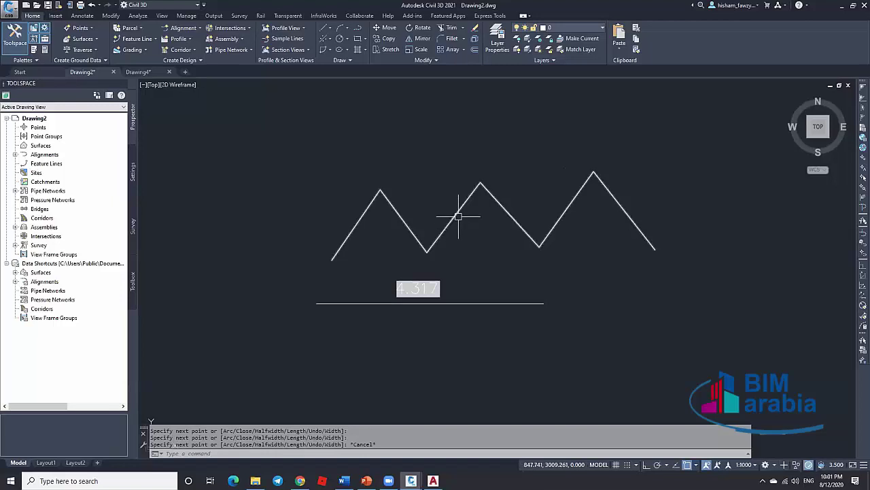
pyautogui.click(82, 15)
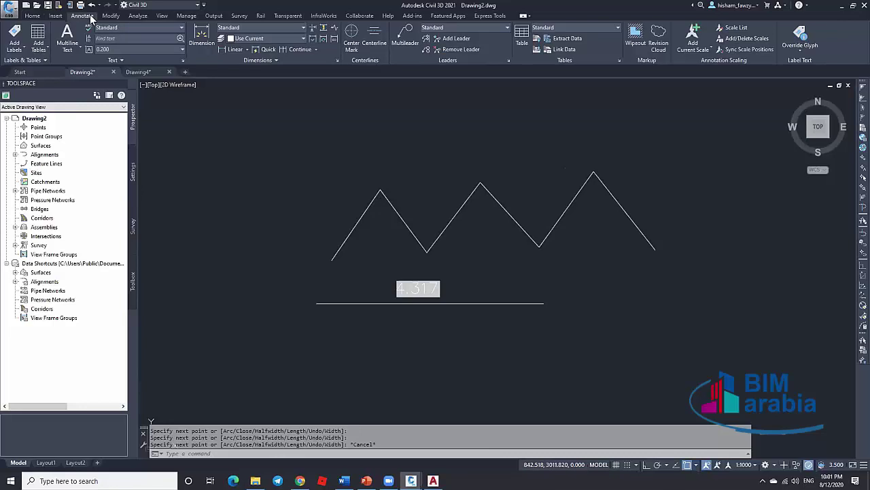
# Step: Set Add Labels to Line and Curve, Multiple Segment type, with Bearing over Distance line labels, then Add
pyautogui.click(15, 38)
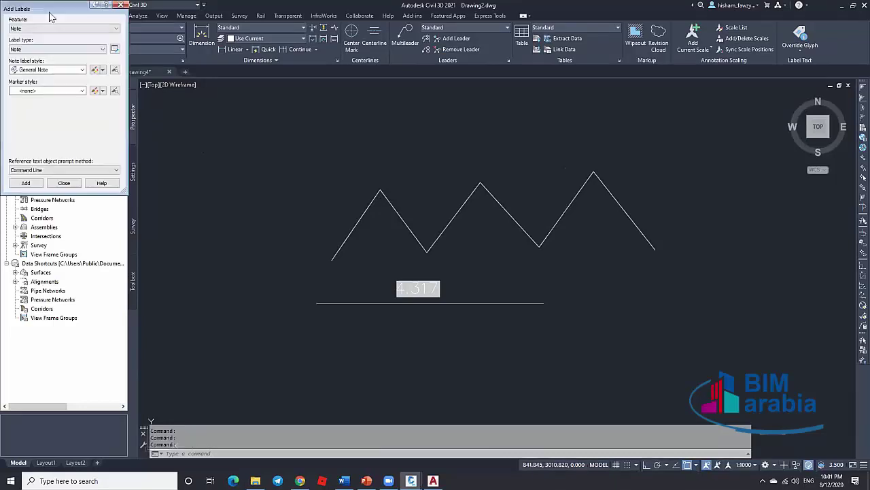
pyautogui.click(206, 108)
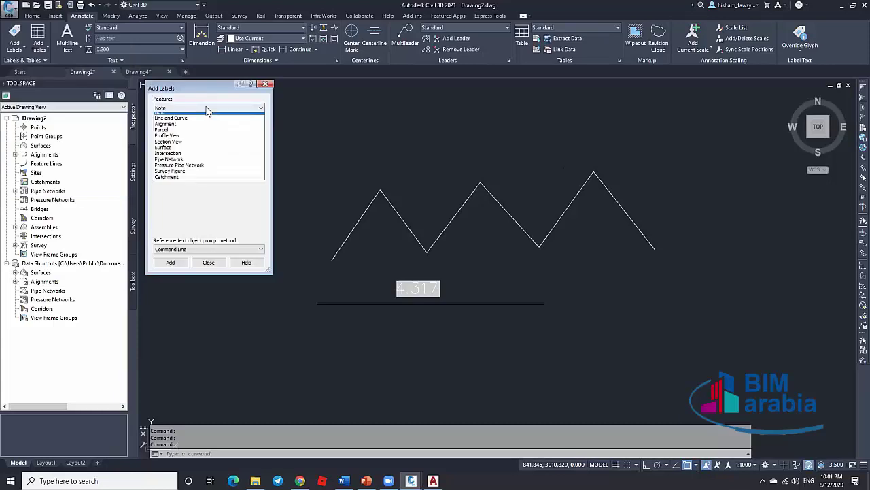
pyautogui.click(180, 123)
pyautogui.click(197, 150)
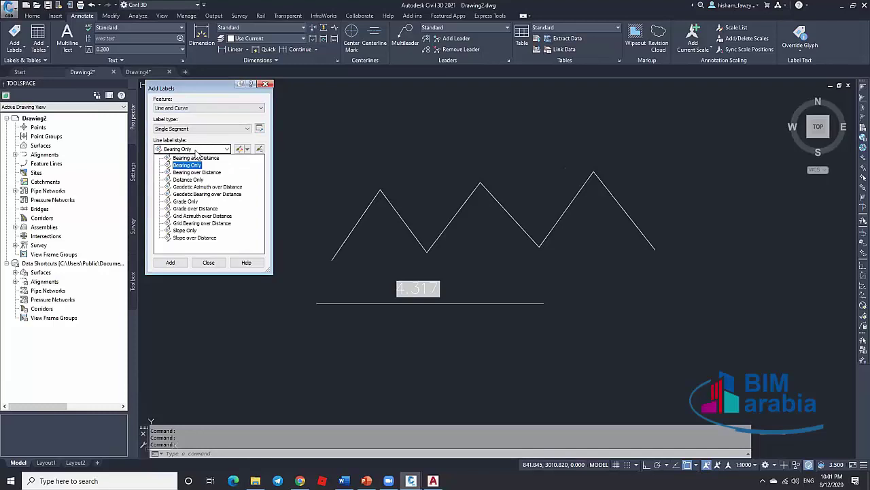
pyautogui.click(196, 140)
pyautogui.click(197, 149)
pyautogui.click(197, 180)
pyautogui.click(195, 170)
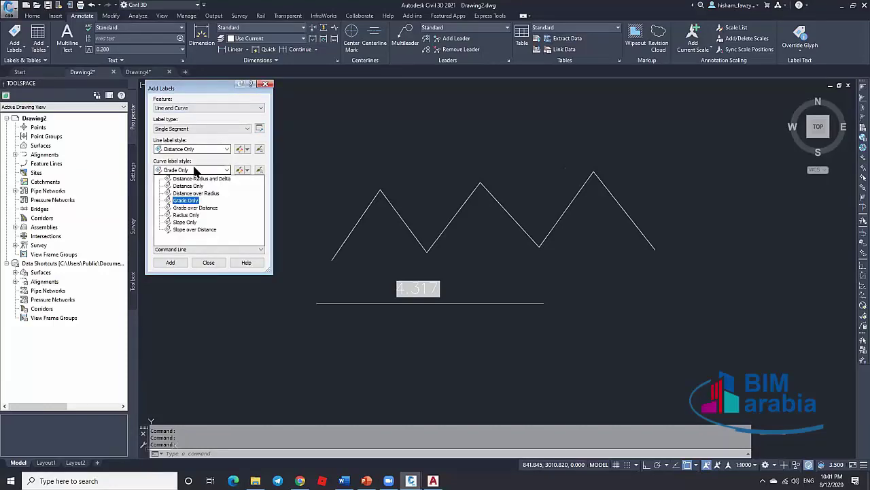
pyautogui.click(204, 215)
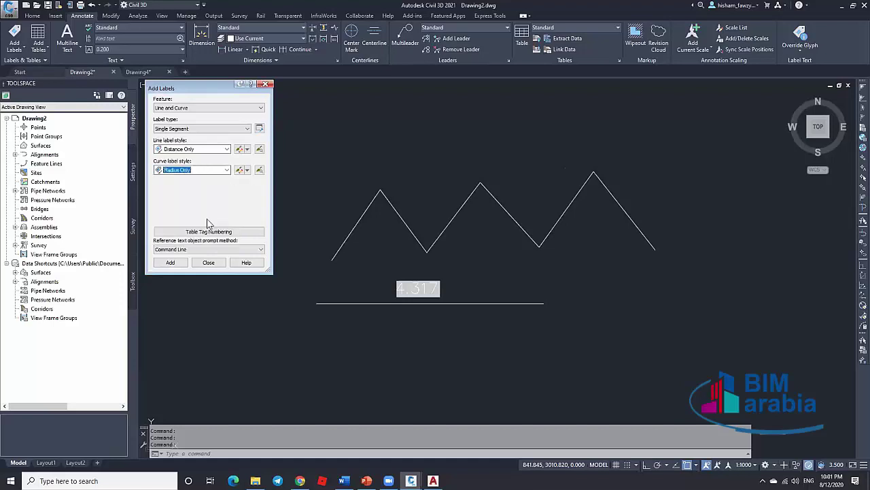
pyautogui.click(202, 131)
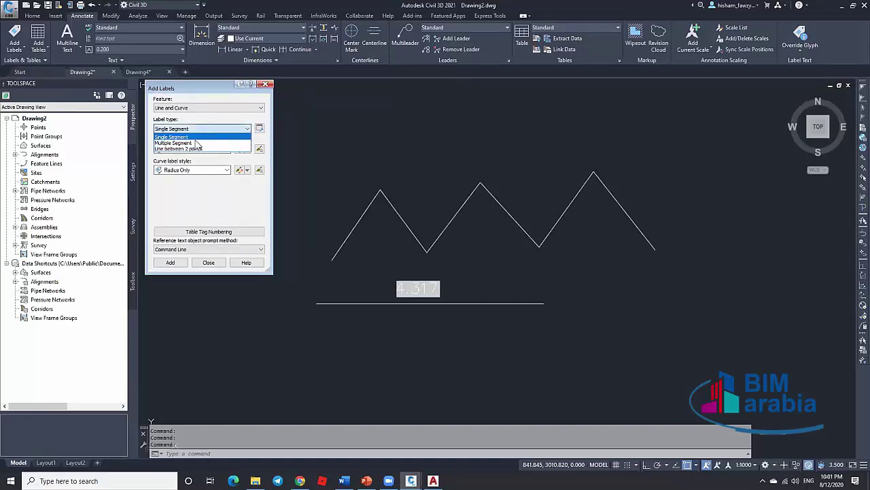
pyautogui.click(195, 143)
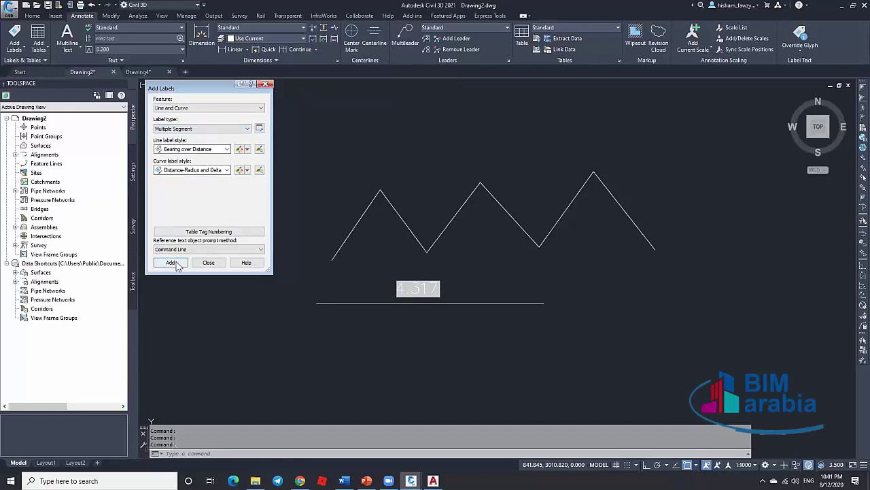
pyautogui.click(170, 262)
# Step: Cancel label placement and change the annotation scale to 1:5, then 1:20, to check the labels
pyautogui.scroll(-6, 356, 225)
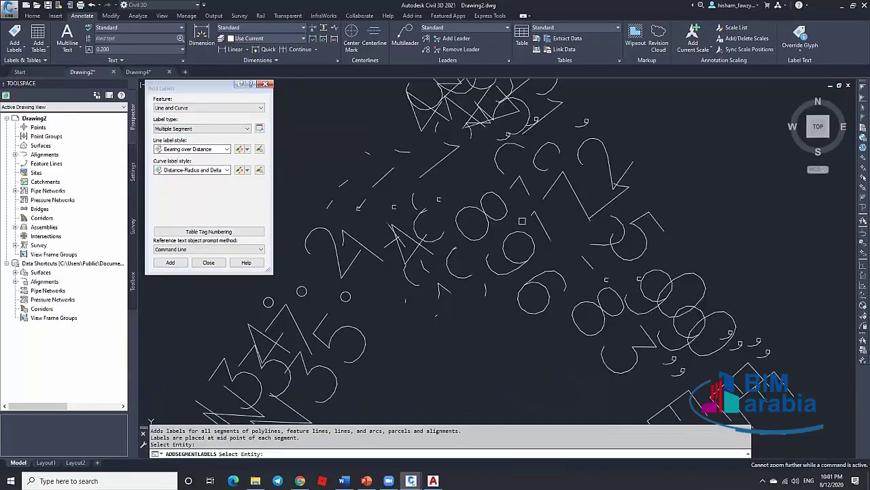
pyautogui.press('Escape')
pyautogui.click(745, 464)
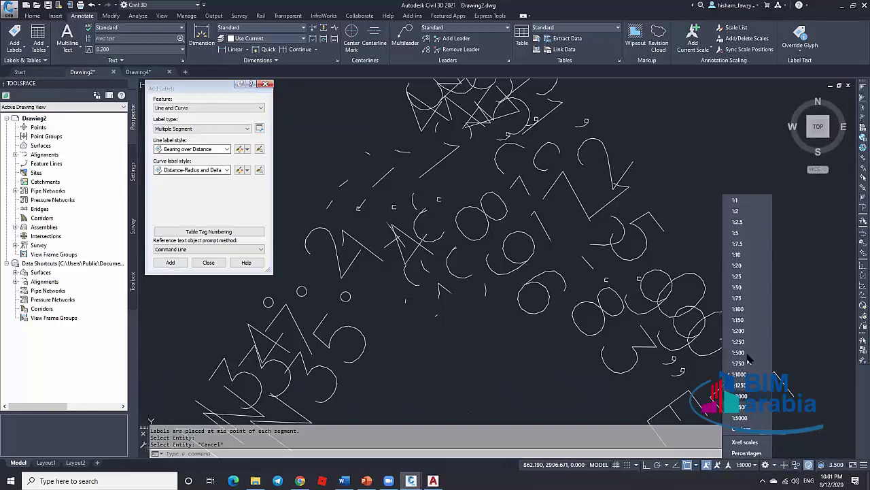
pyautogui.click(744, 234)
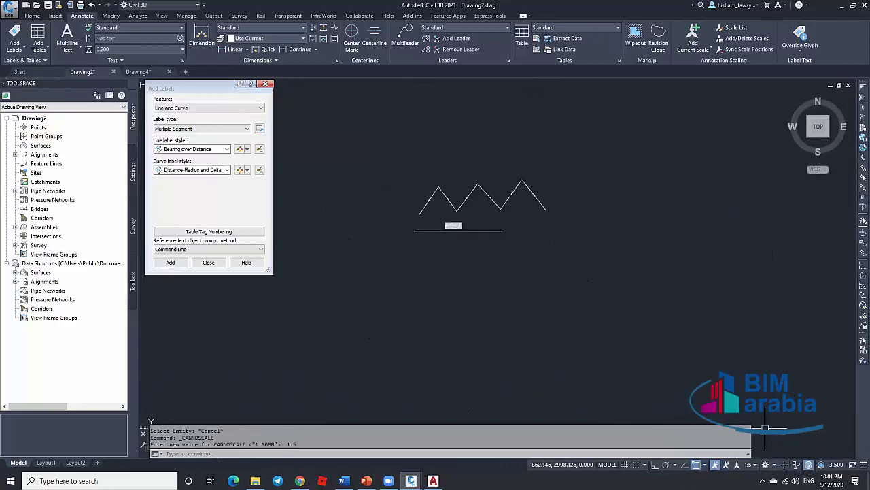
pyautogui.click(749, 465)
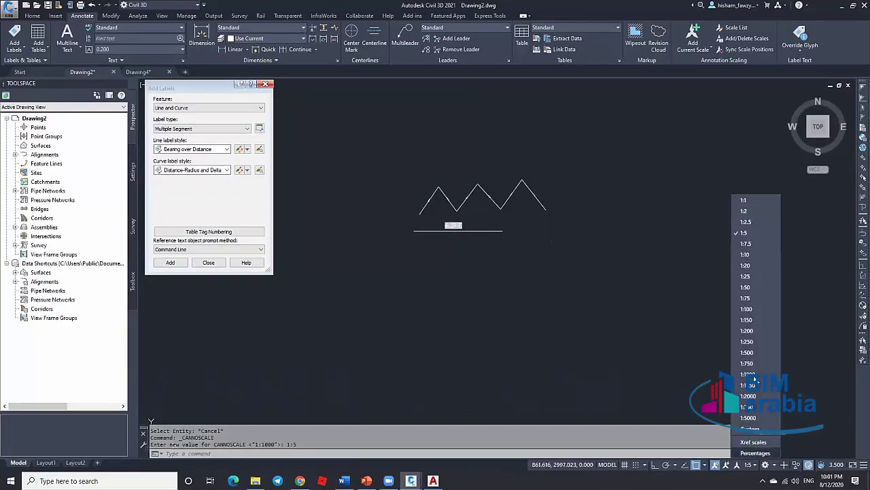
pyautogui.click(746, 265)
pyautogui.scroll(5, 435, 188)
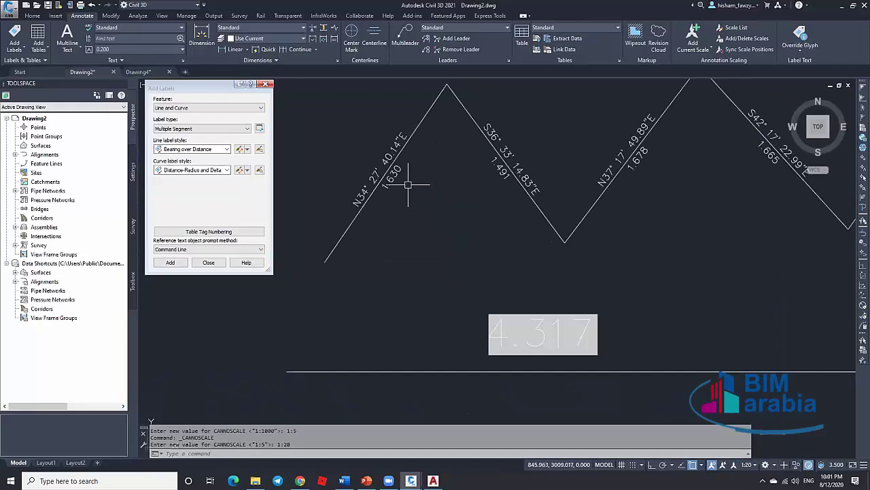
pyautogui.scroll(-2, 410, 229)
pyautogui.scroll(2, 410, 218)
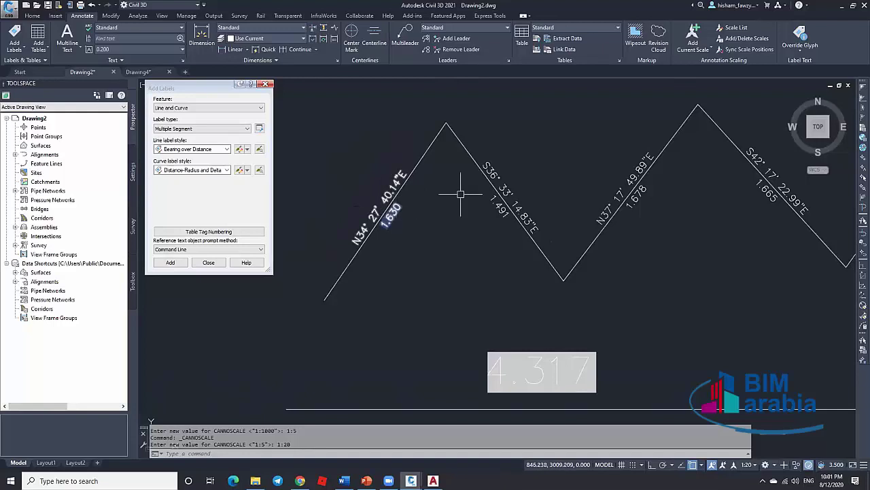
pyautogui.scroll(-2, 460, 190)
# Step: Move the zigzag's left endpoint up, then down and further left
pyautogui.click(385, 245)
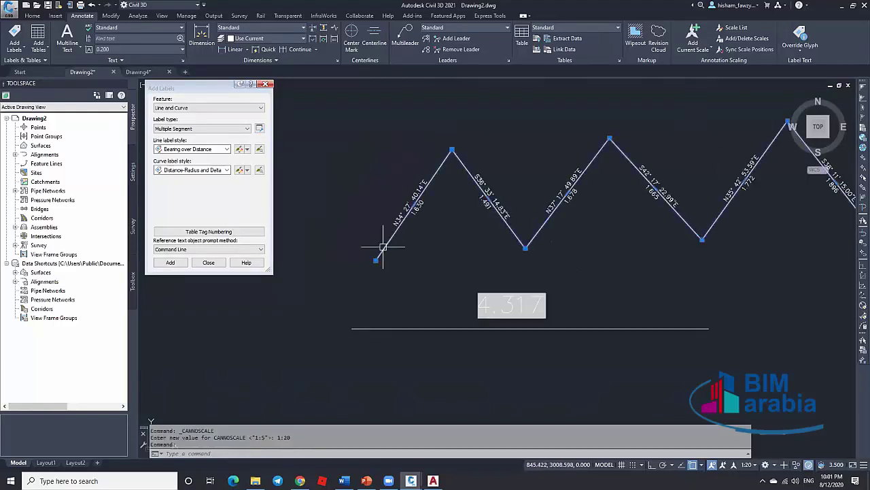
pyautogui.click(375, 259)
pyautogui.click(342, 150)
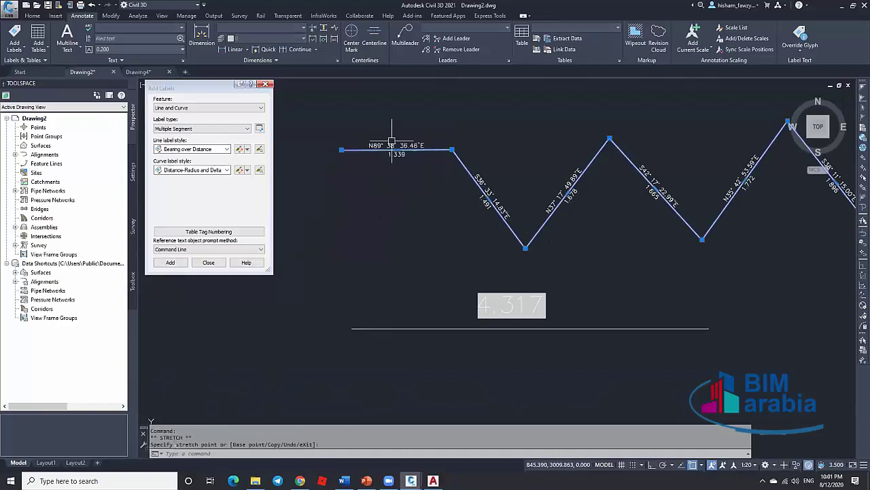
pyautogui.click(342, 149)
pyautogui.click(309, 239)
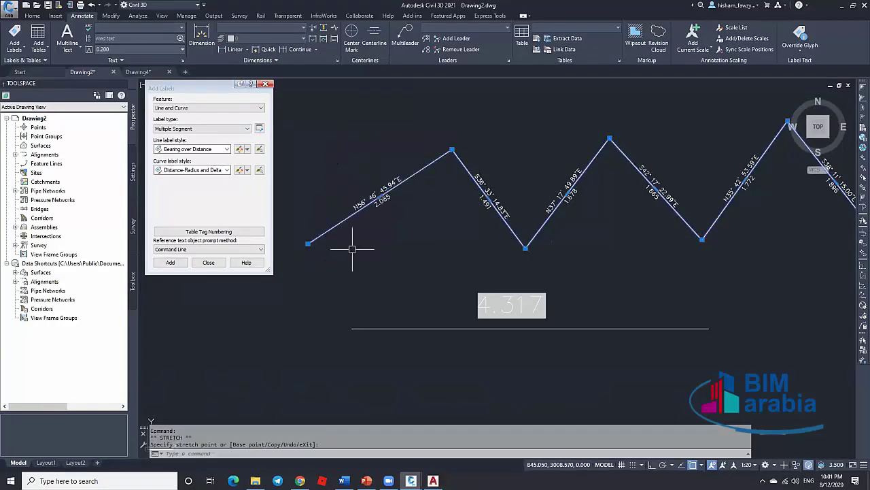
pyautogui.scroll(-2, 342, 235)
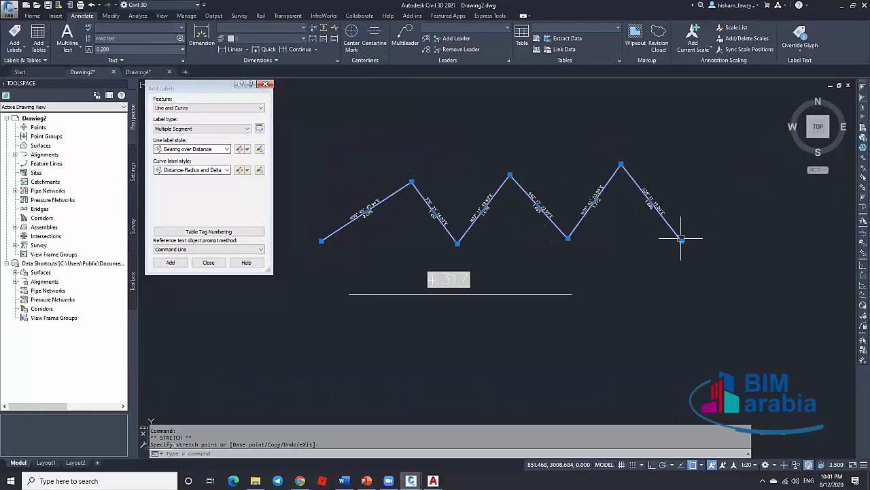
# Step: Convert the zigzag's last segment into an arc, labelled L=2.27, R=1.11
pyautogui.moveTo(651, 200)
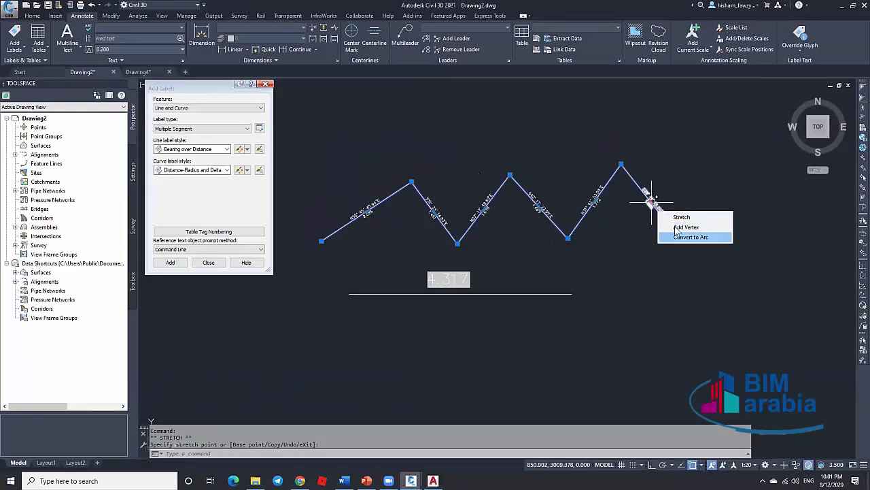
pyautogui.click(690, 235)
pyautogui.scroll(4, 673, 182)
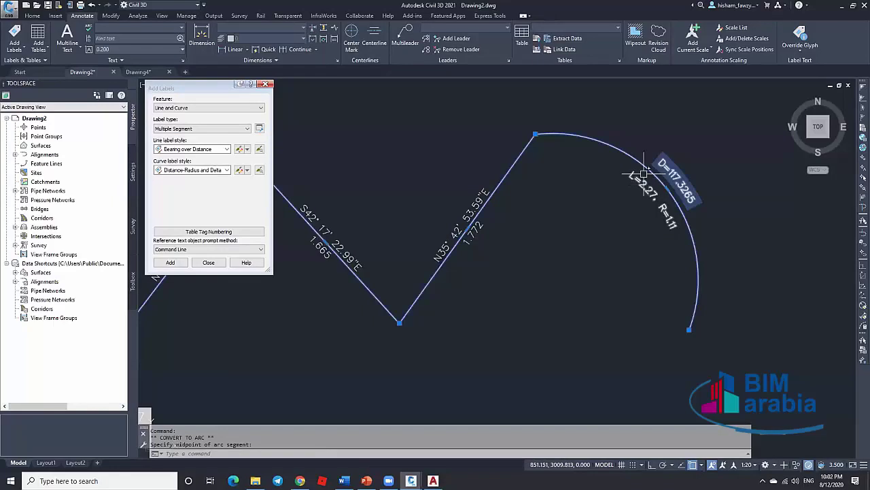
pyautogui.scroll(-2, 643, 227)
pyautogui.scroll(-2, 612, 252)
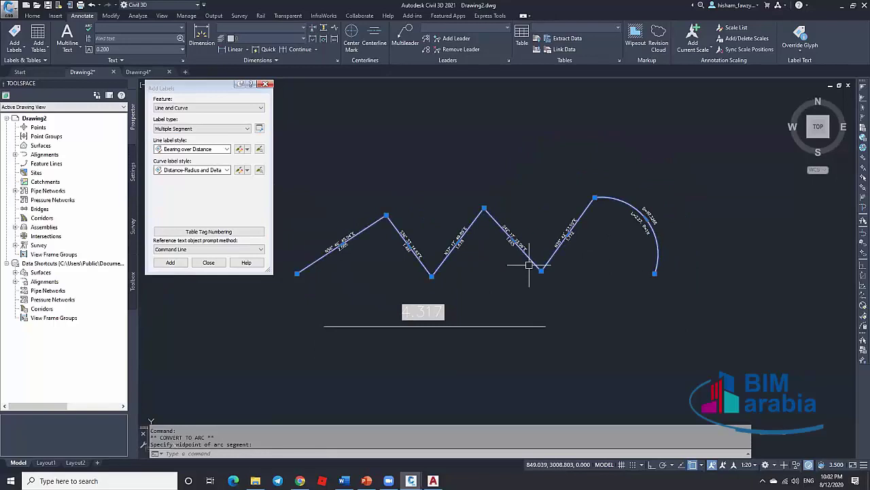
pyautogui.press('Escape')
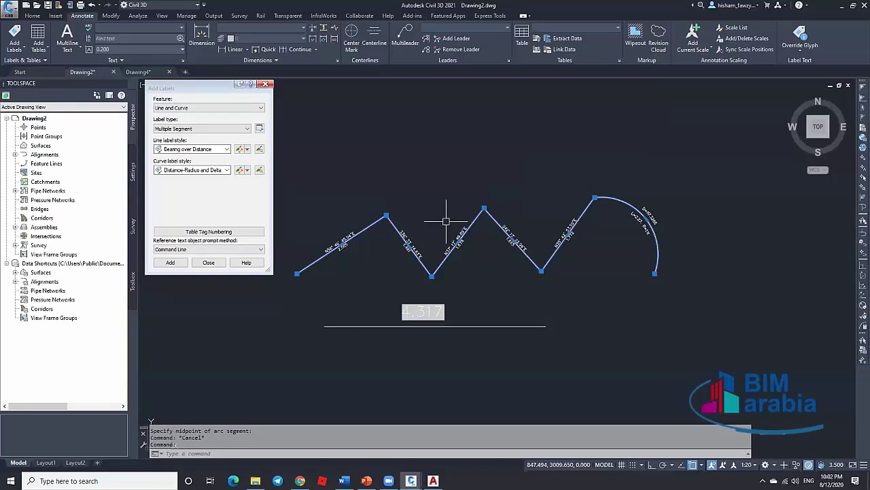
# Step: Nudge the labels window, then select and deselect the zigzag polyline
pyautogui.moveTo(229, 126); pyautogui.dragTo(229, 125)
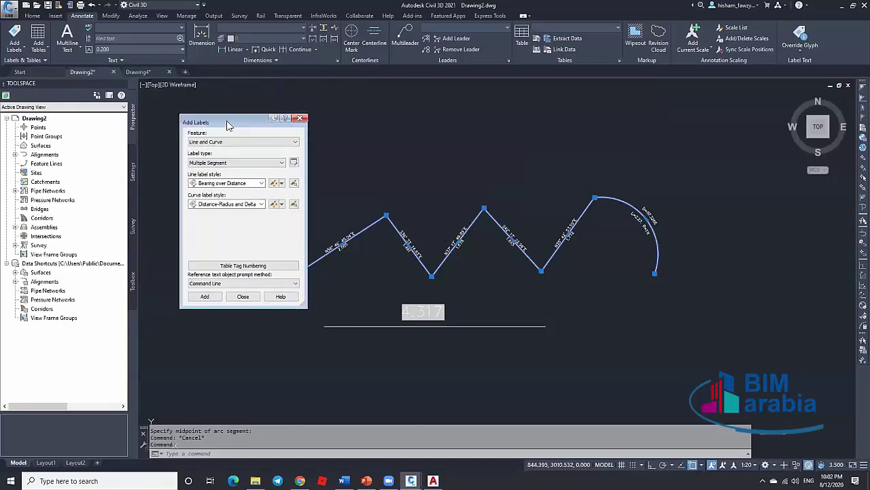
pyautogui.press('Escape')
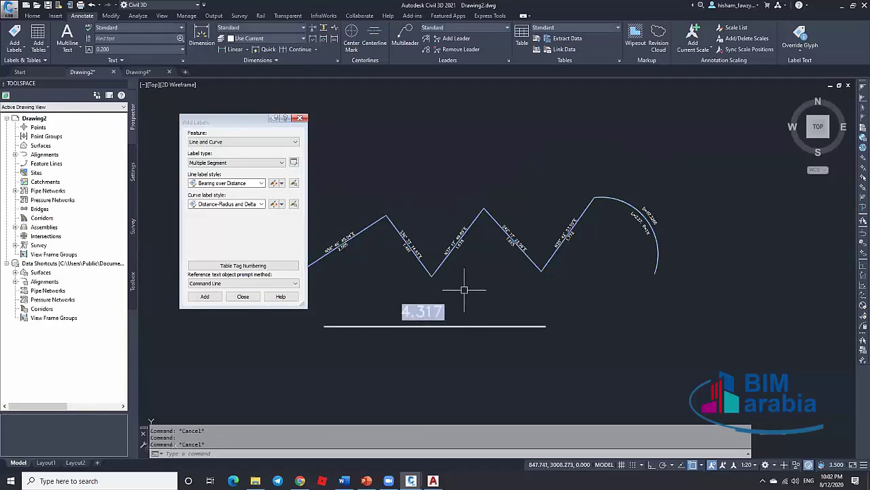
pyautogui.scroll(-1, 467, 292)
pyautogui.scroll(3, 472, 247)
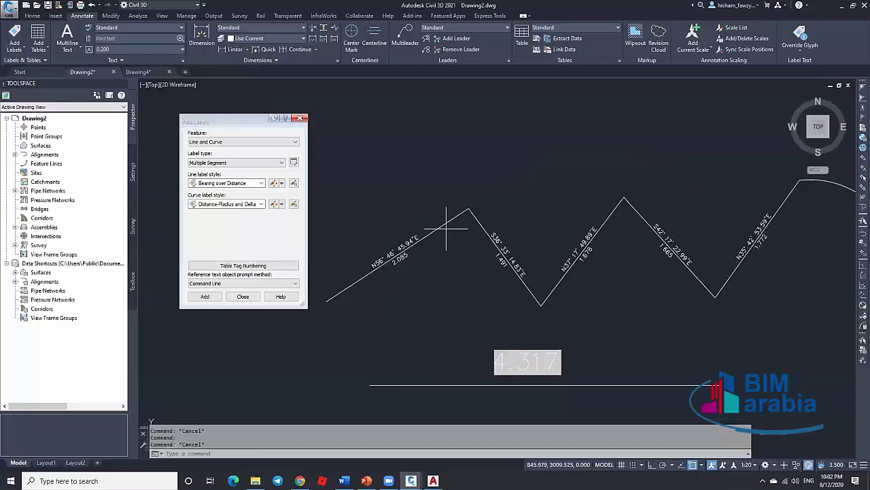
pyautogui.moveTo(447, 229); pyautogui.dragTo(431, 239)
pyautogui.scroll(3, 408, 253)
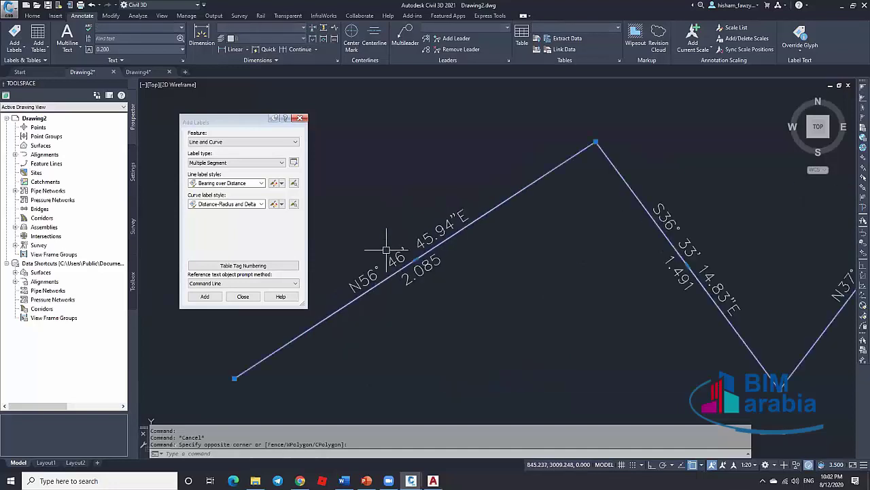
pyautogui.press('Escape')
# Step: Slide the first segment's 2.085 label toward the upper vertex and flip it across the line
pyautogui.click(413, 261)
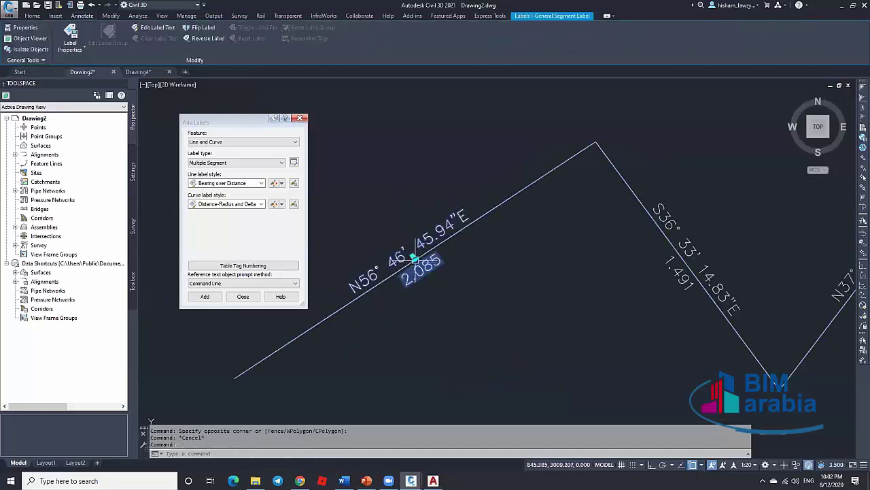
pyautogui.click(413, 257)
pyautogui.click(524, 184)
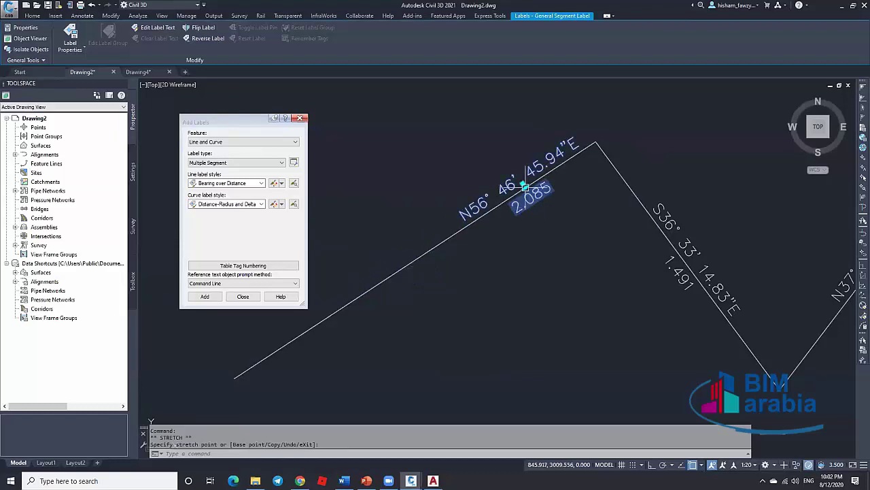
pyautogui.click(211, 29)
pyautogui.click(524, 184)
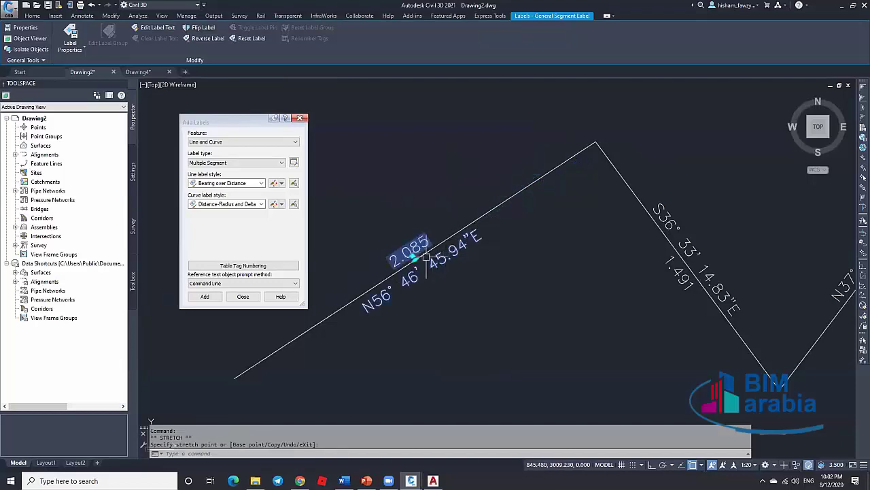
pyautogui.press('Escape')
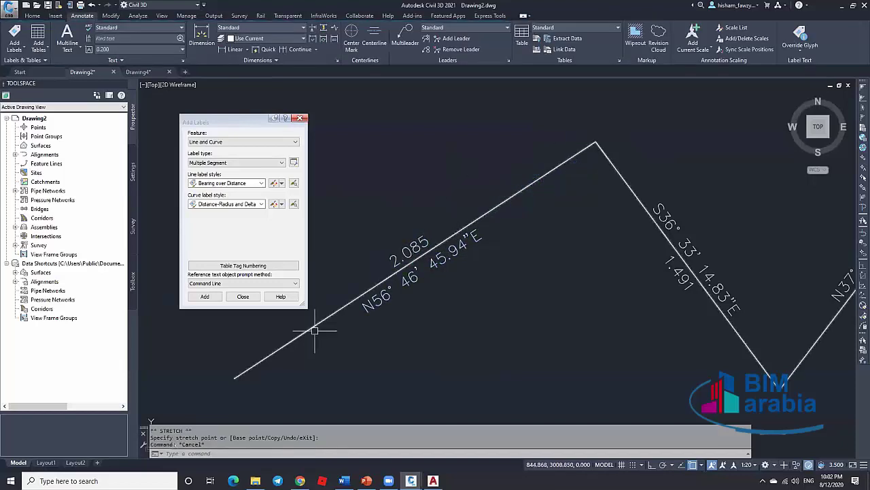
pyautogui.scroll(-5, 435, 245)
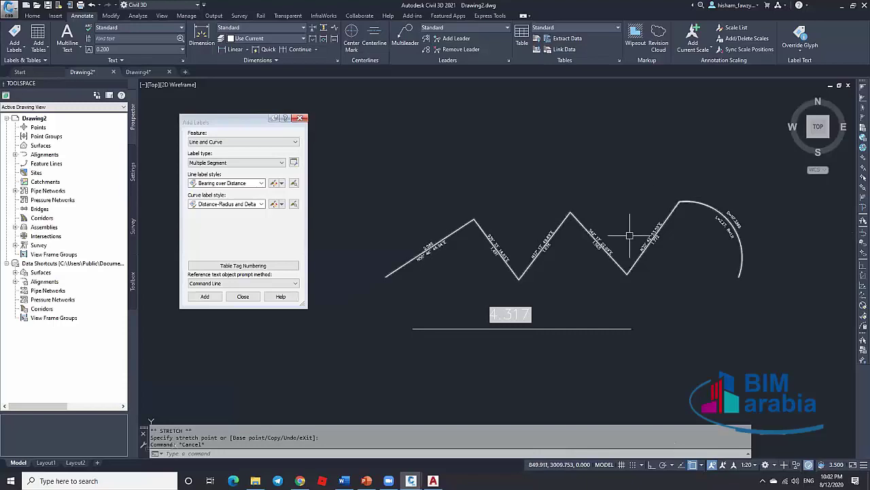
# Step: Window-select the zigzag, its labels and the 4.317 line, delete them, and close Add Labels
pyautogui.click(754, 172)
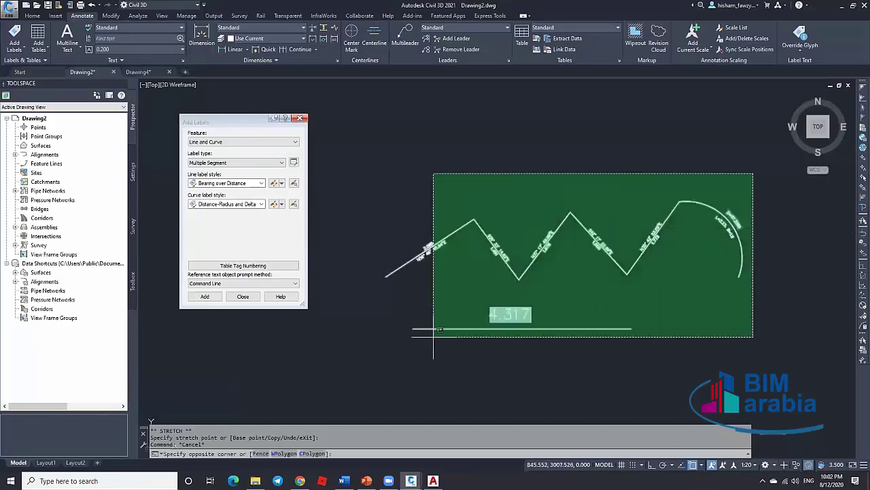
pyautogui.click(414, 353)
pyautogui.press('Delete')
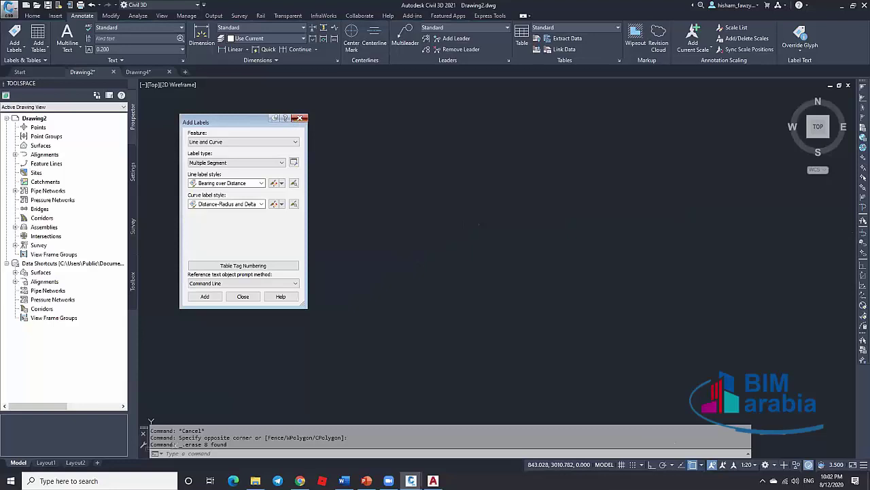
pyautogui.click(299, 118)
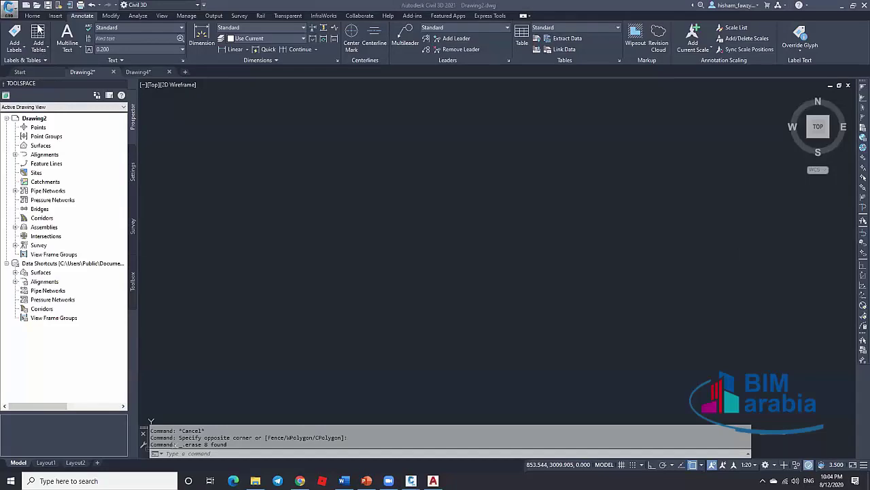
pyautogui.click(202, 83)
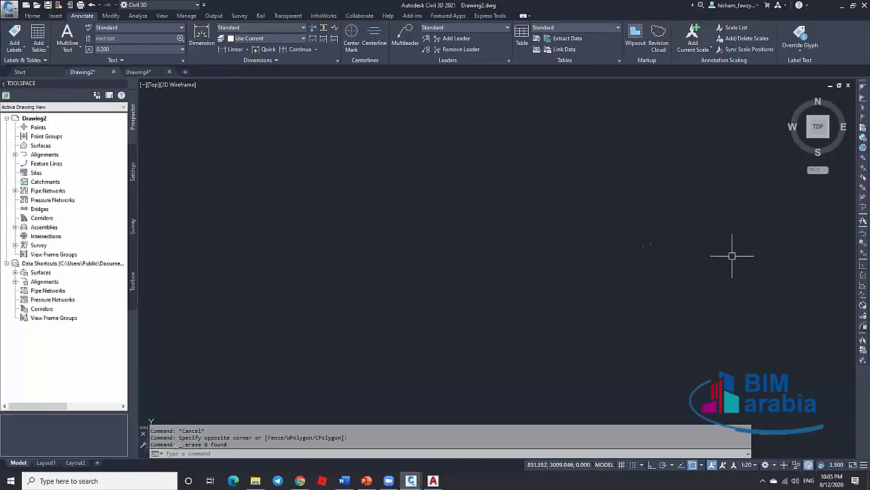
pyautogui.click(446, 264)
pyautogui.click(313, 193)
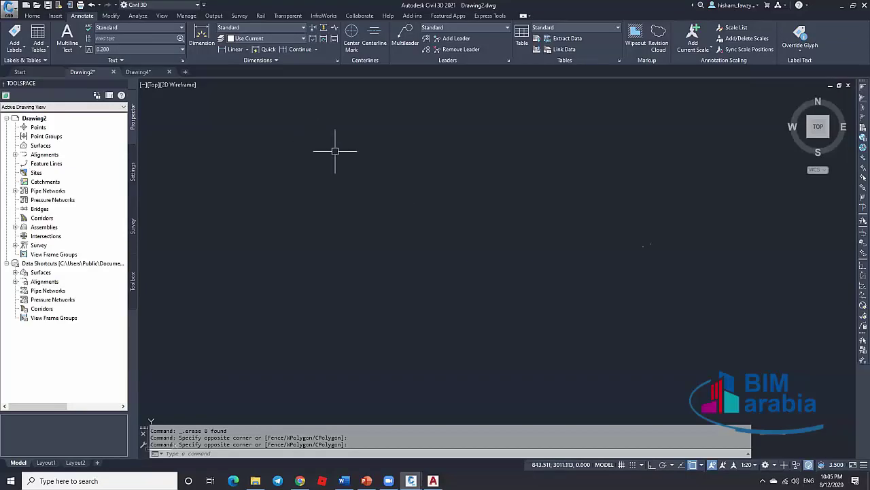
# Step: From the Home tab, close the Drawing4 tab and answer No to saving
pyautogui.click(32, 16)
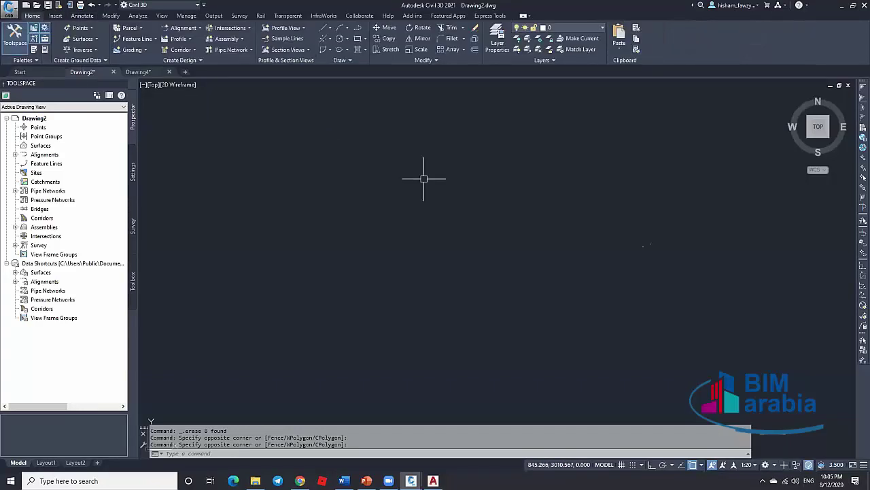
pyautogui.click(168, 72)
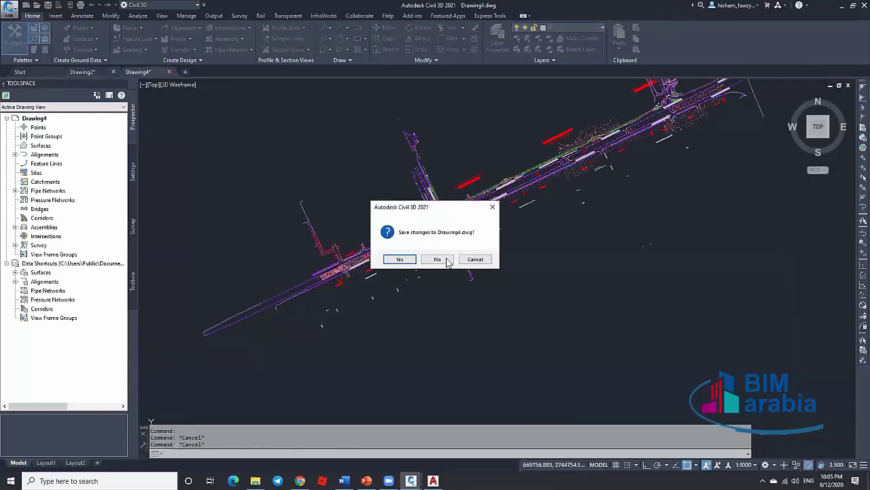
pyautogui.click(448, 263)
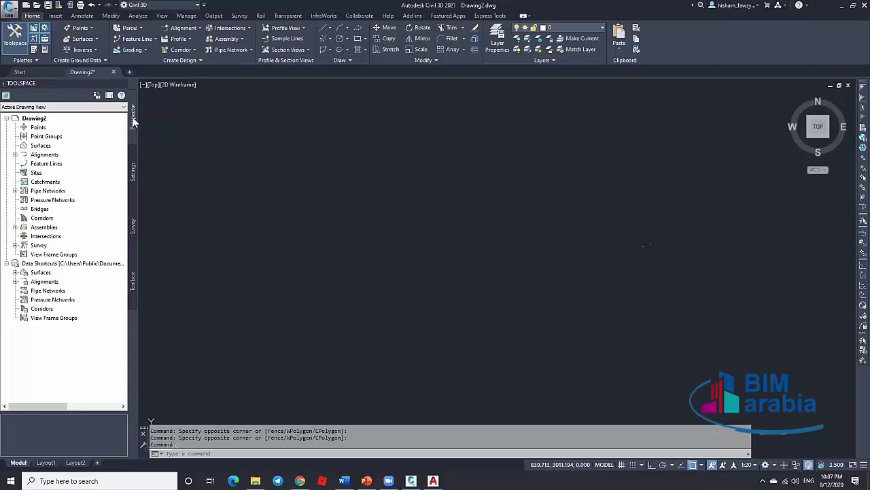
# Step: Browse Drawing2's Points and Point Groups collections and enlarge the preview area below the tree
pyautogui.click(60, 129)
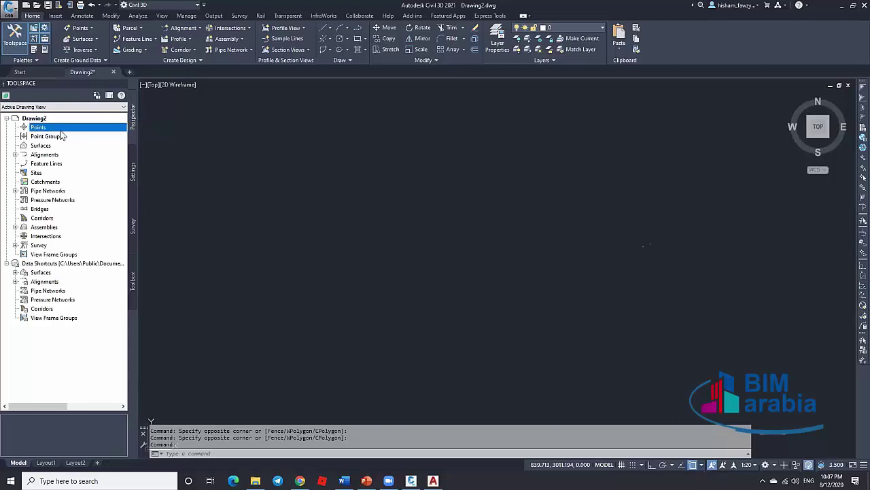
pyautogui.click(77, 138)
pyautogui.click(72, 128)
pyautogui.moveTo(43, 412); pyautogui.dragTo(49, 355)
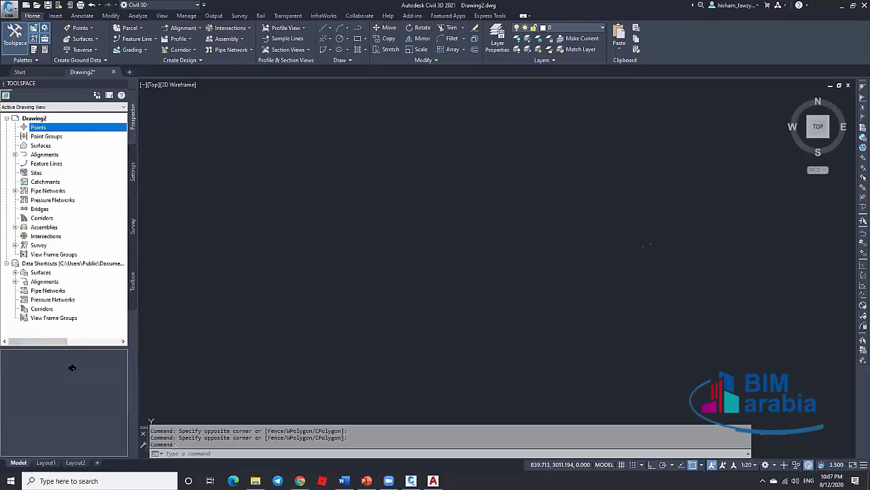
# Step: Check the Point Groups options, then switch Toolspace to the Settings tree
pyautogui.click(65, 137)
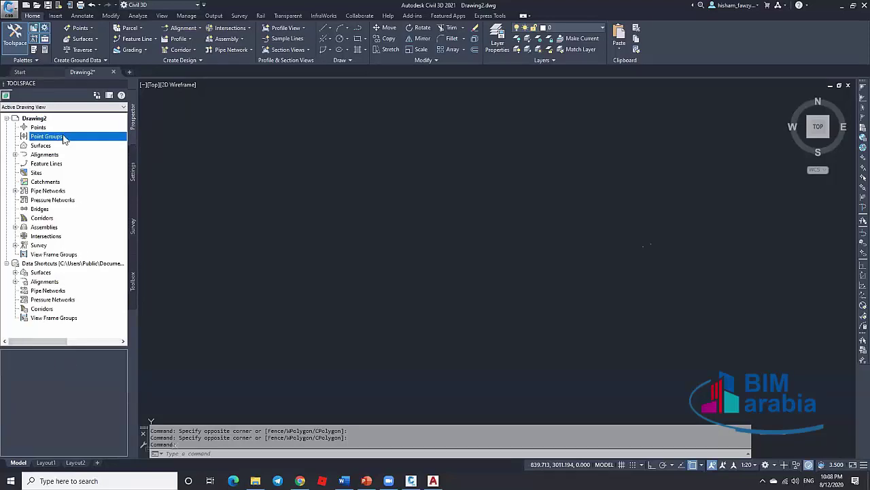
pyautogui.rightClick(82, 139)
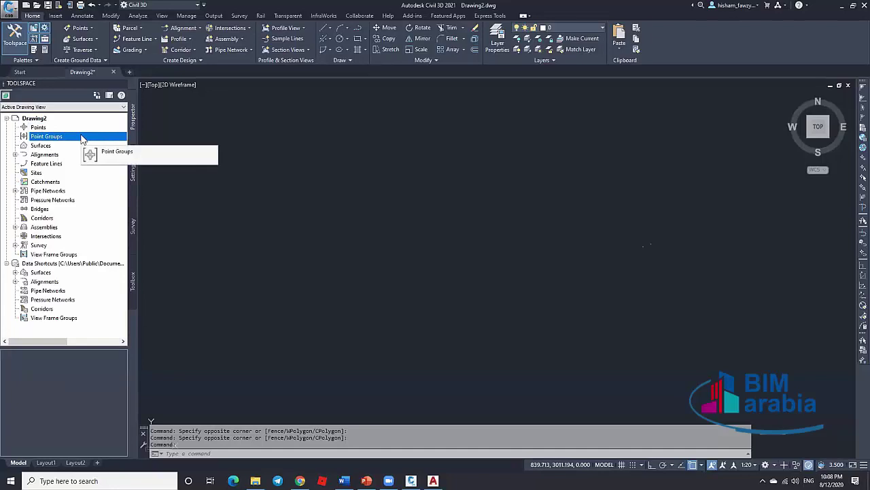
pyautogui.click(301, 132)
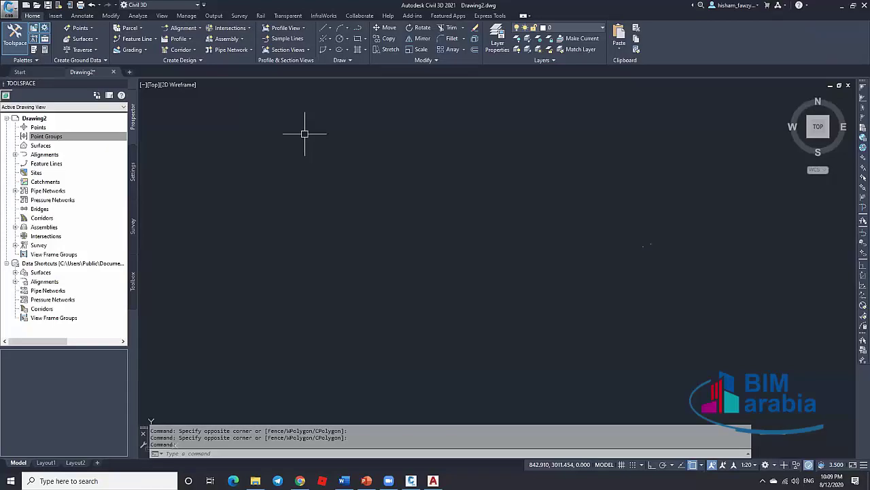
pyautogui.click(106, 140)
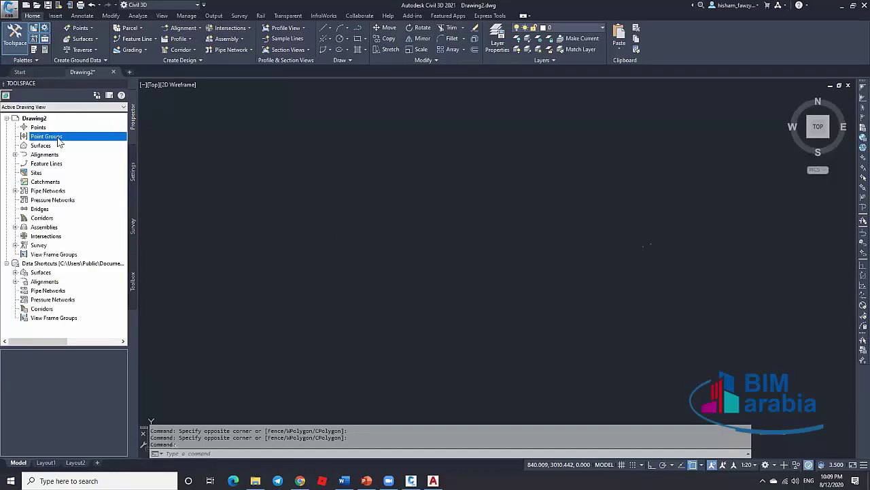
pyautogui.click(131, 171)
# Step: Browse the Point settings: styles, label styles, file formats, description keys, table styles, commands, then collapse it
pyautogui.click(16, 136)
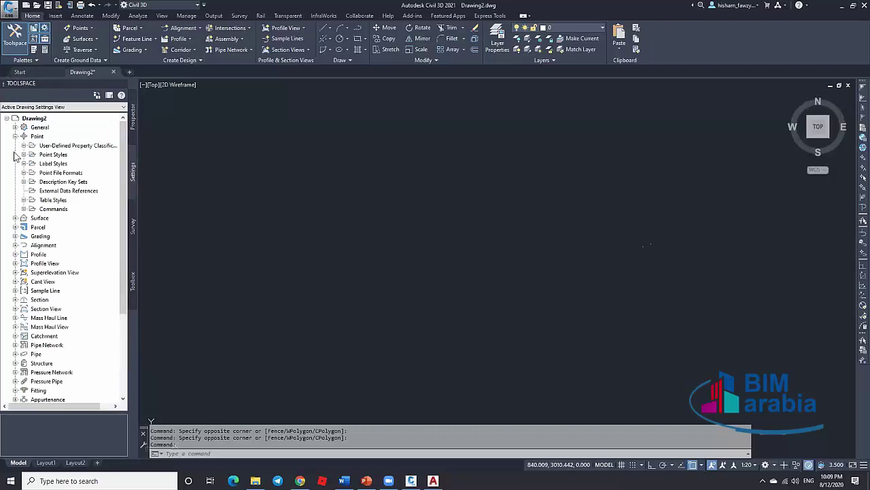
pyautogui.click(53, 155)
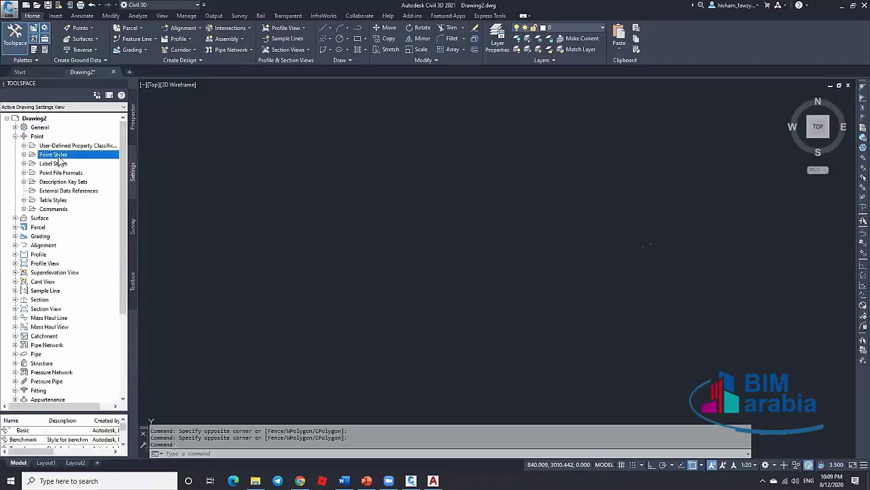
pyautogui.click(71, 164)
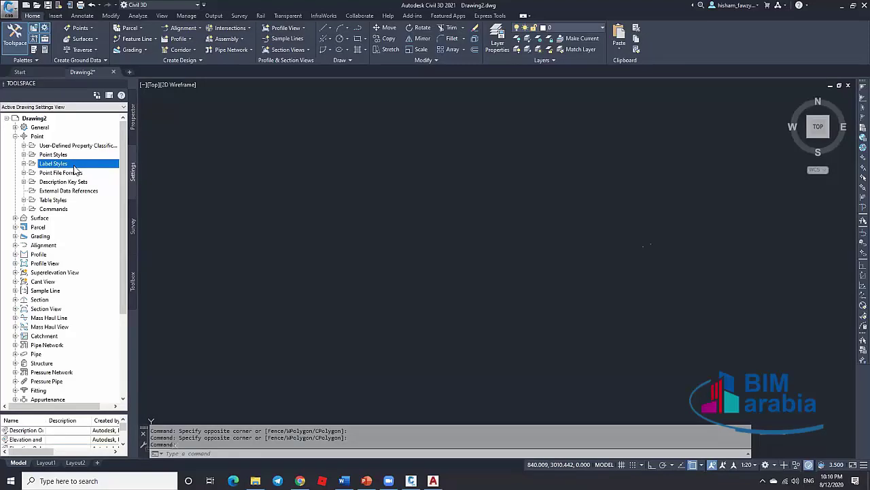
pyautogui.click(84, 174)
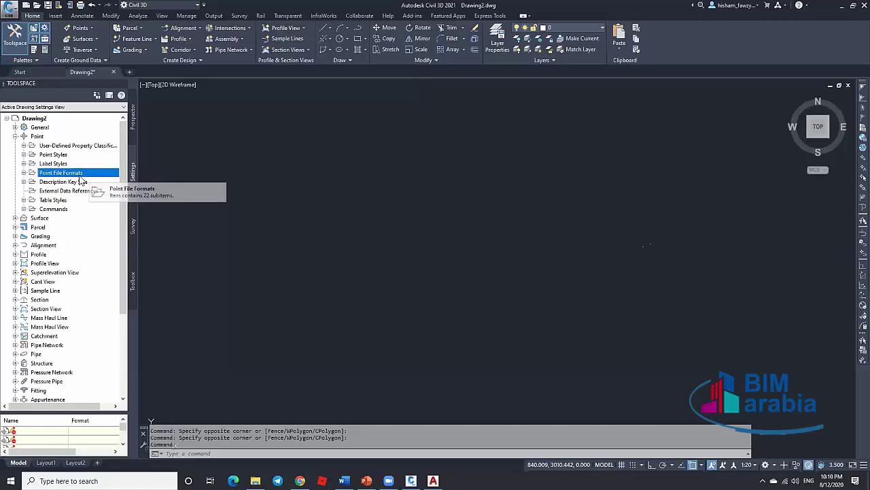
pyautogui.click(78, 182)
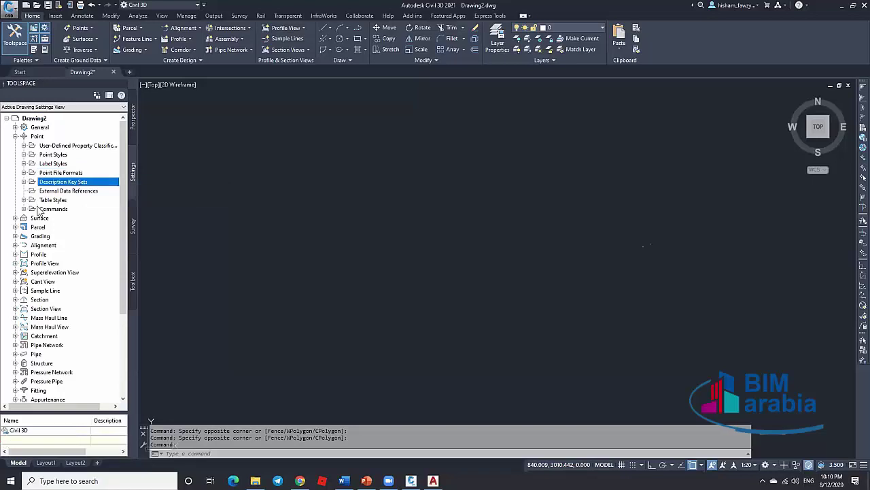
pyautogui.click(54, 201)
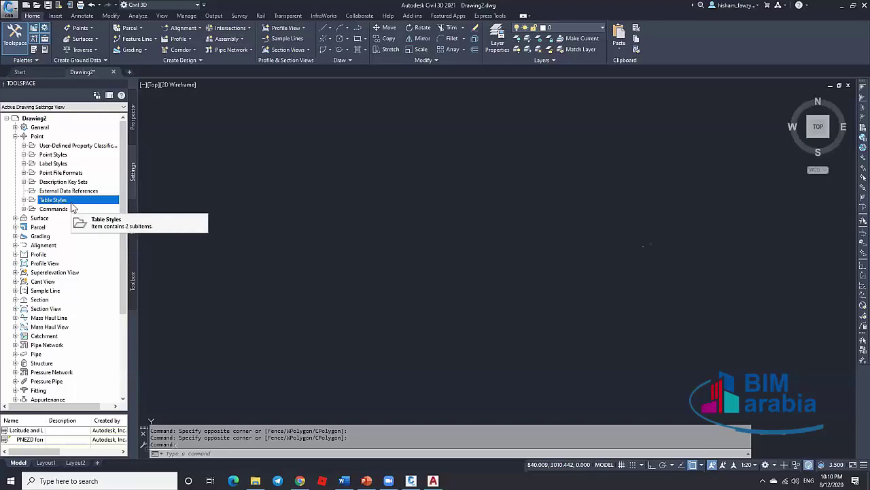
pyautogui.click(60, 209)
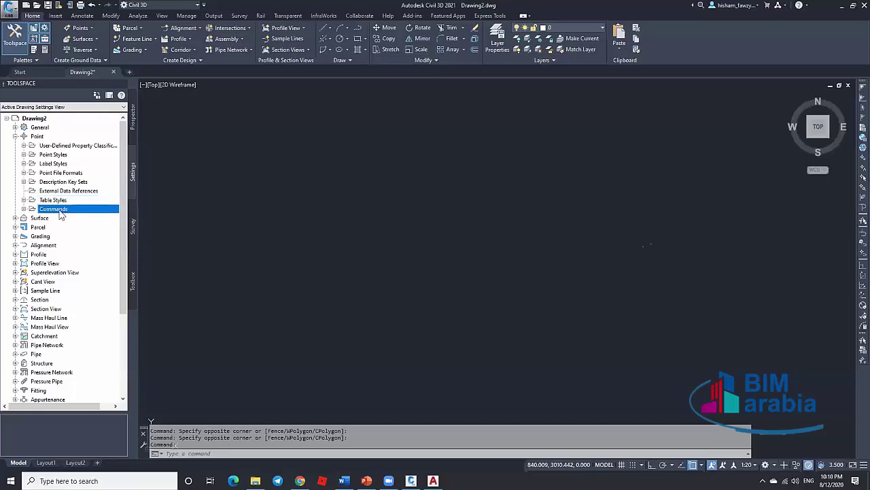
pyautogui.click(15, 136)
# Step: Return to the Prospector tree and select Drawing2's Points and Point Groups collections
pyautogui.click(132, 127)
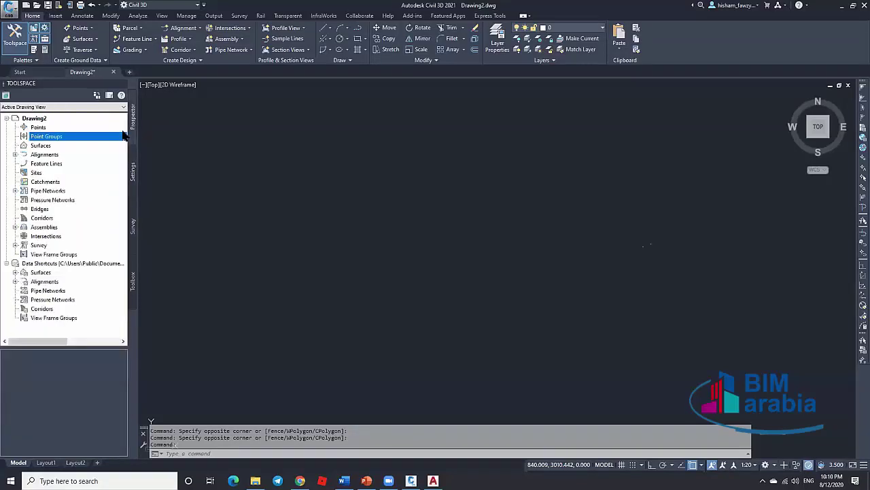
pyautogui.click(39, 129)
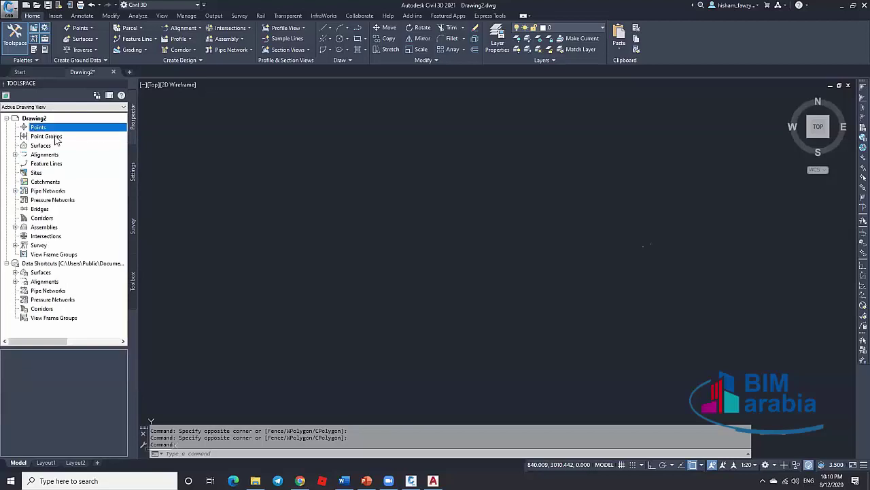
pyautogui.click(55, 138)
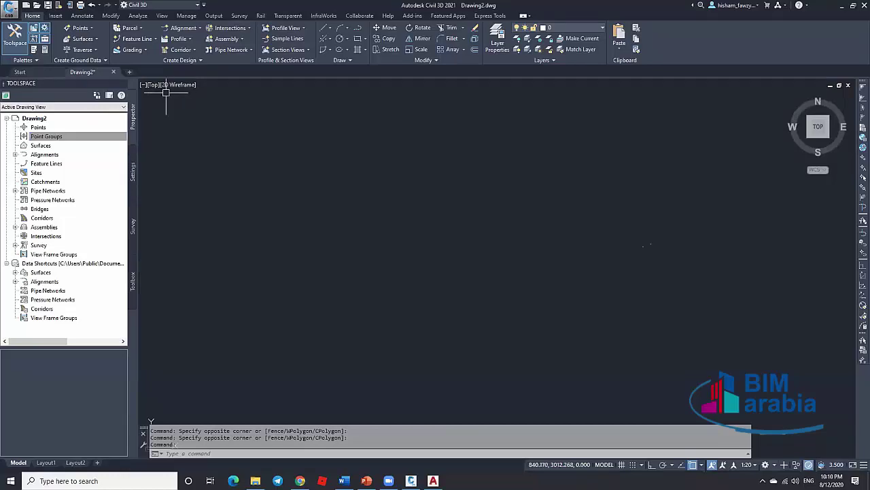
# Step: Open the Create Points toolbar via Point Creation Tools in the Home ribbon's Points dropdown
pyautogui.click(91, 30)
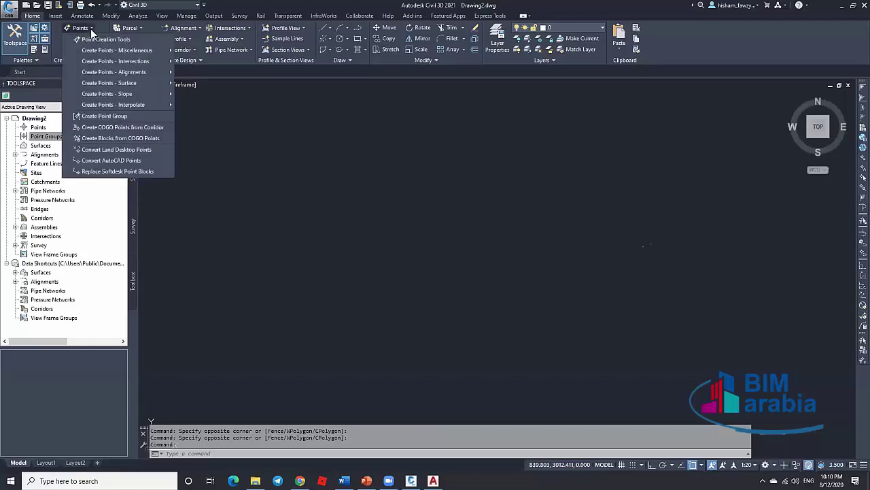
pyautogui.click(91, 30)
pyautogui.click(91, 30)
pyautogui.click(93, 39)
pyautogui.click(95, 40)
pyautogui.click(95, 41)
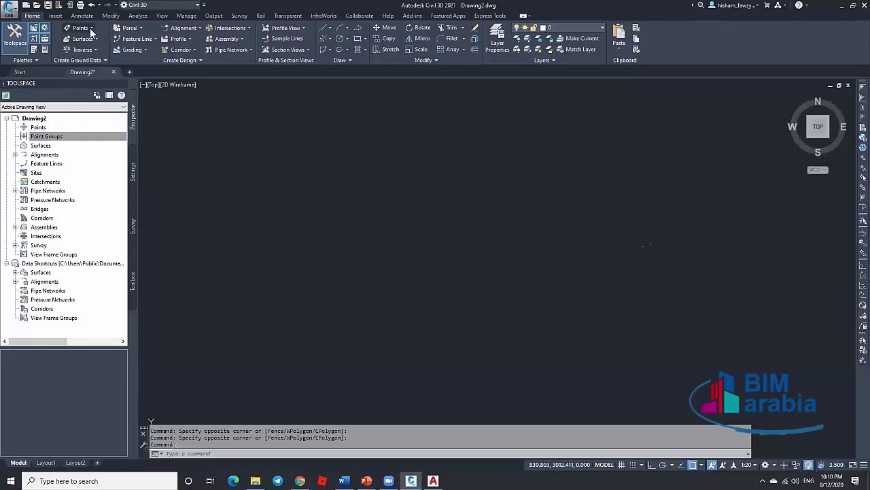
pyautogui.click(80, 28)
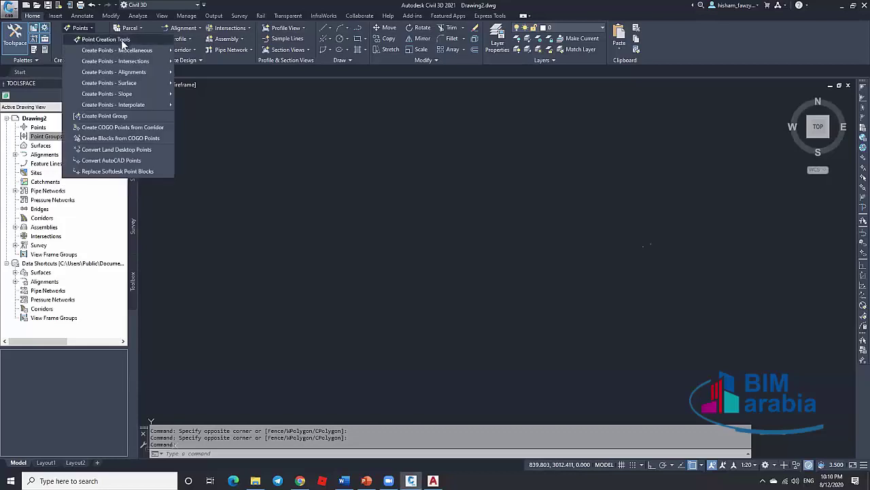
pyautogui.click(123, 42)
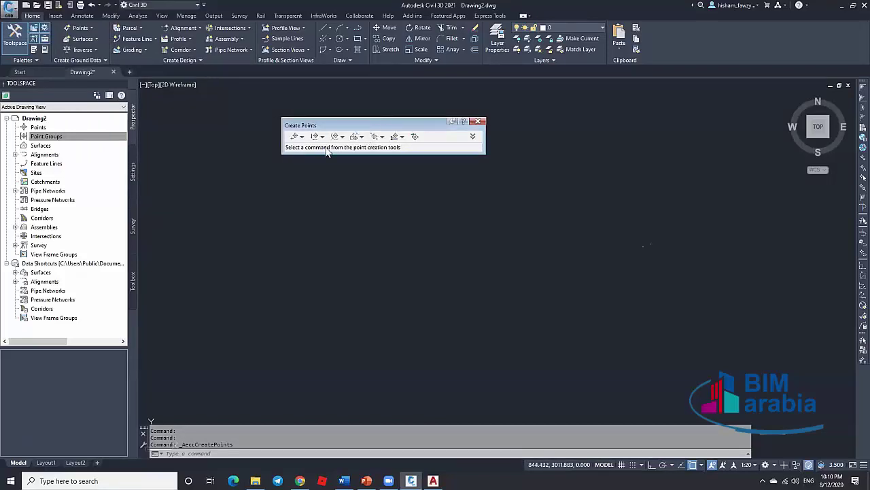
pyautogui.click(302, 138)
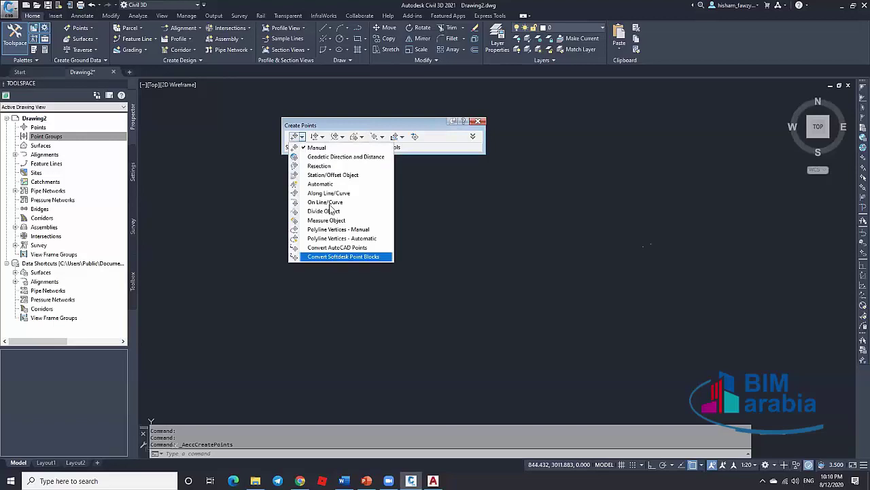
pyautogui.click(328, 129)
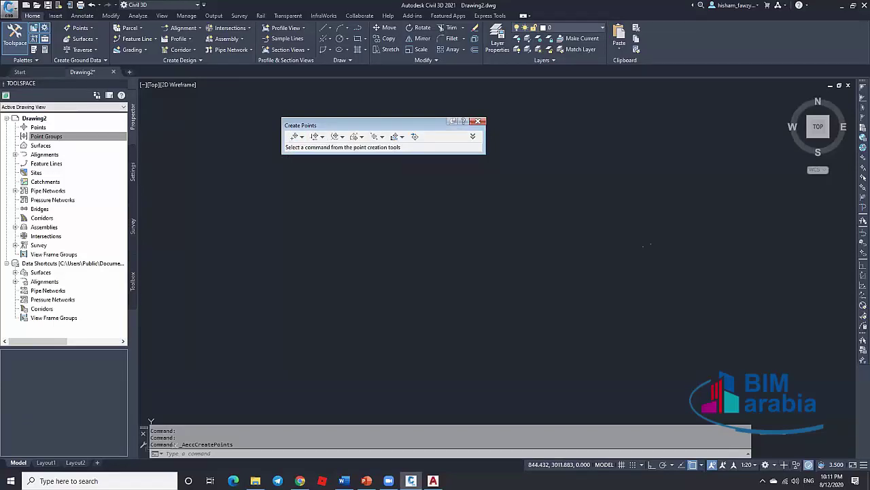
pyautogui.click(90, 28)
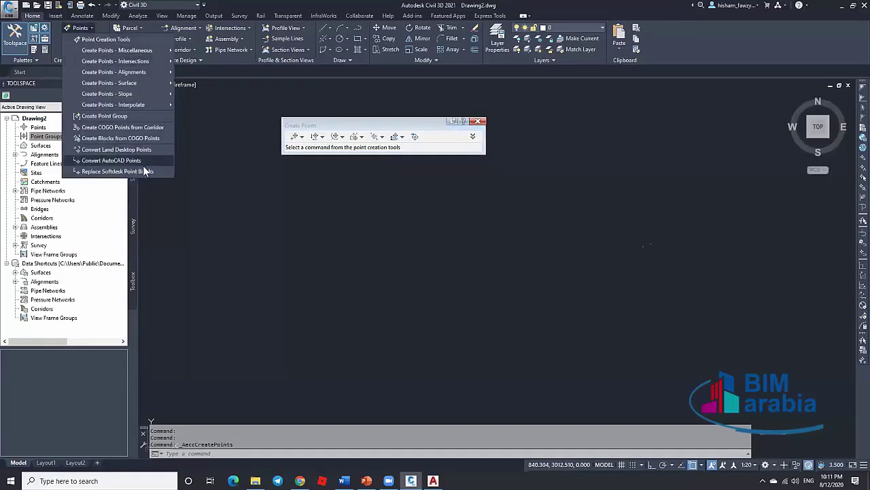
pyautogui.press('Escape')
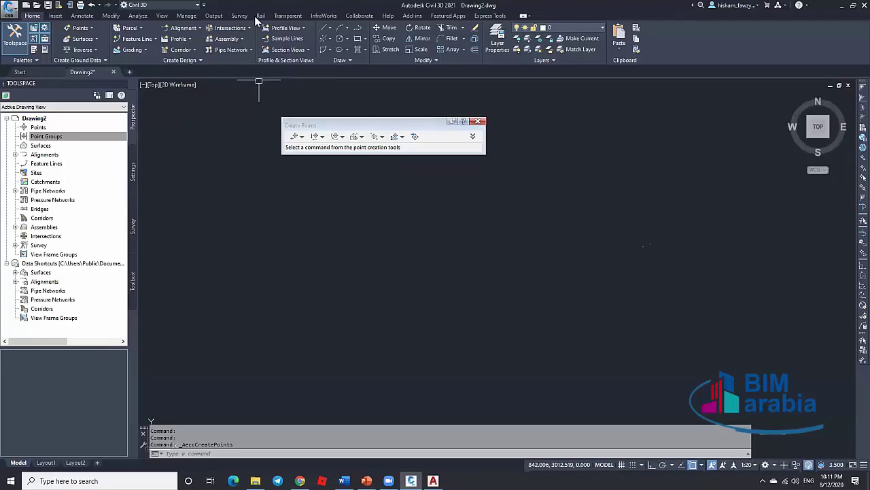
# Step: Turn on the classic menu bar and browse the Points menu and its neighbouring menus
pyautogui.click(203, 5)
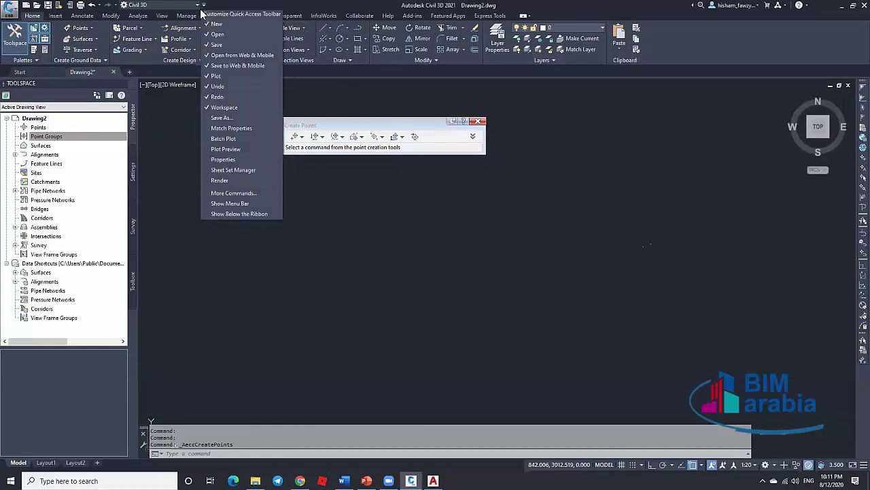
pyautogui.click(230, 203)
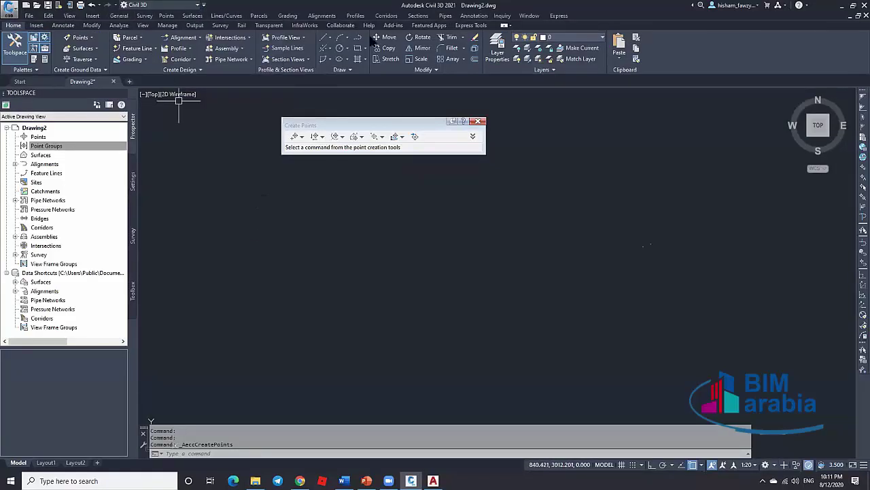
pyautogui.click(167, 16)
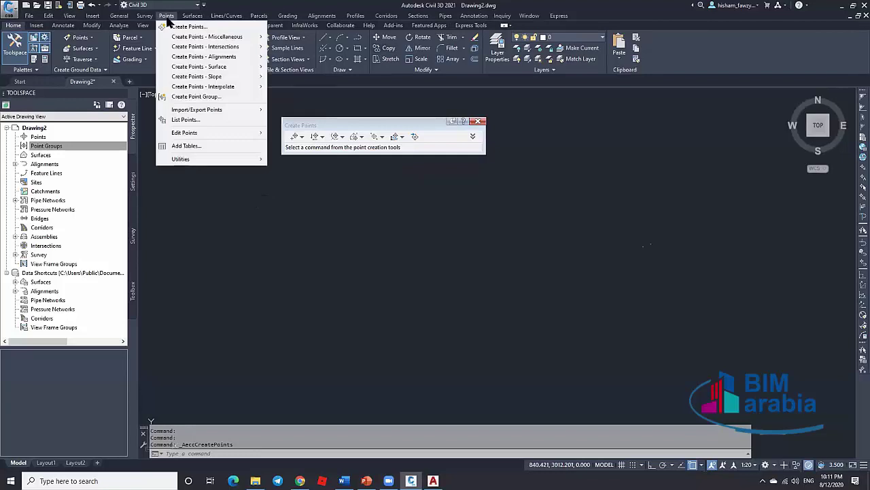
pyautogui.moveTo(190, 18)
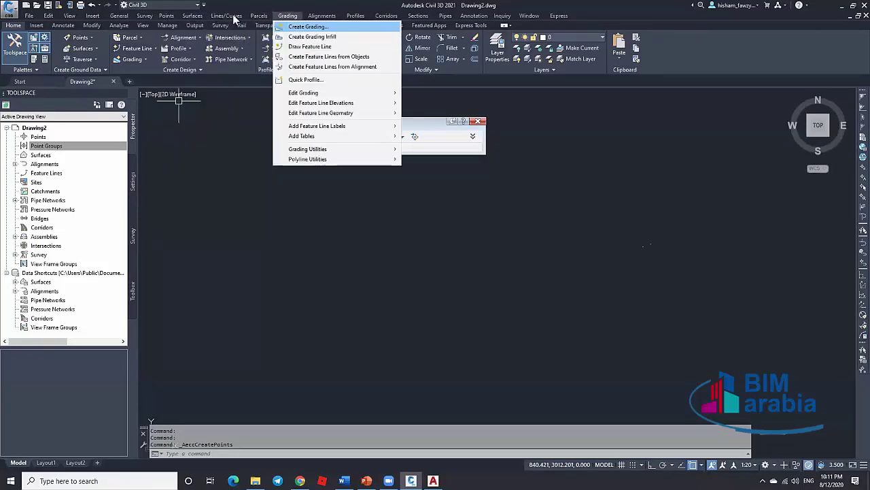
pyautogui.press('Right')
pyautogui.press('Right')
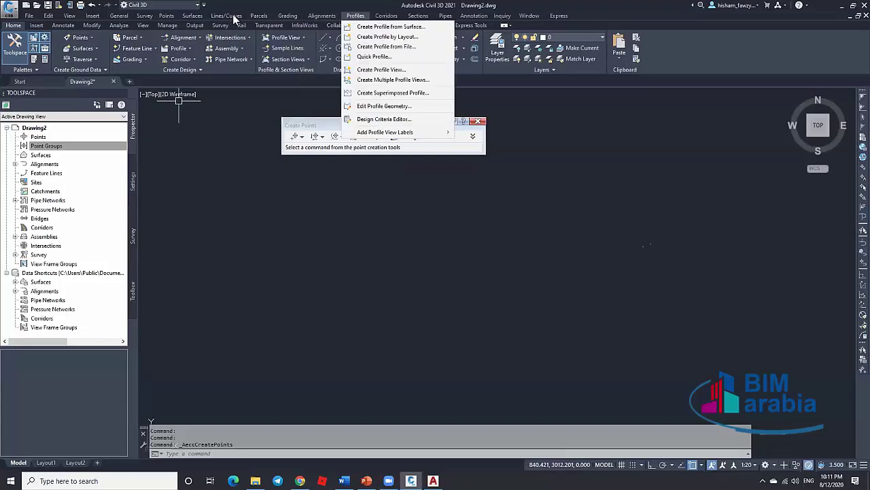
pyautogui.press('Right')
pyautogui.press('Right')
pyautogui.press('Left')
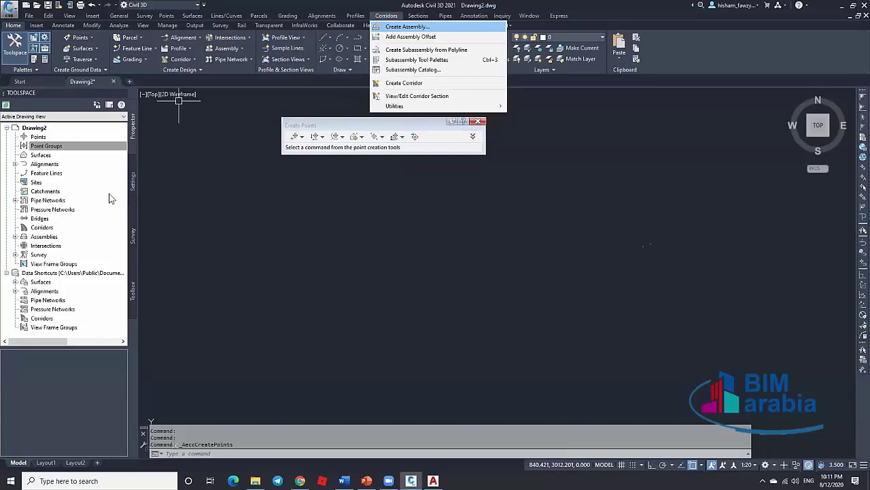
pyautogui.click(385, 17)
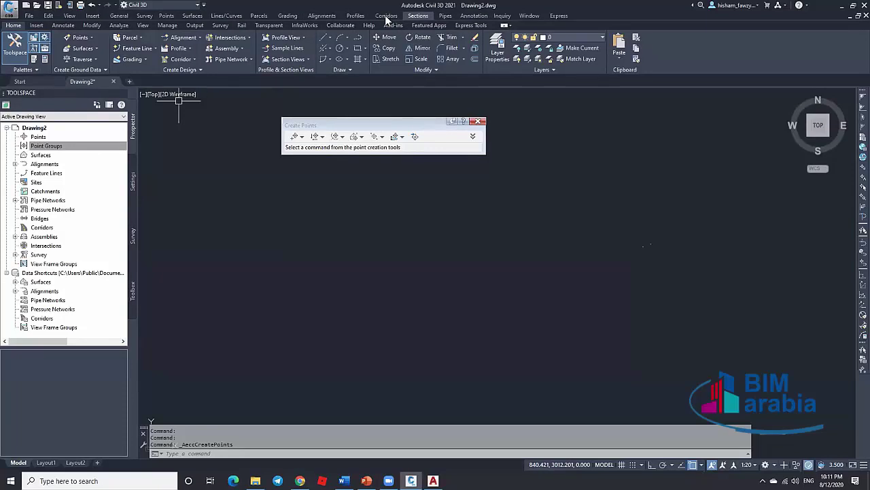
pyautogui.click(217, 92)
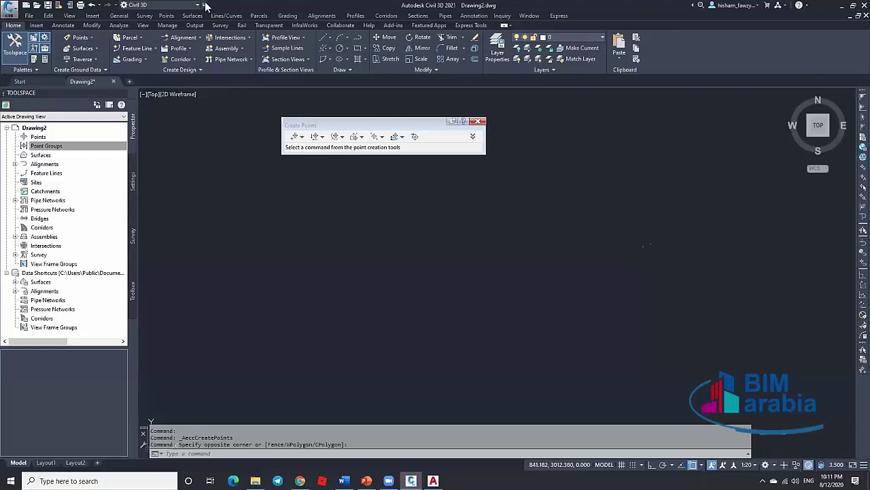
# Step: Toggle the classic menu bar off and back on, and browse the point creation and utilities menus
pyautogui.click(204, 4)
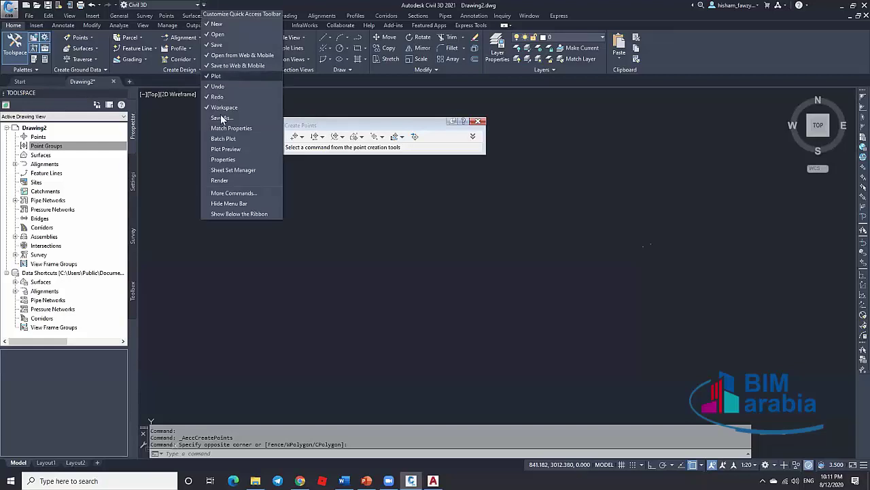
pyautogui.click(230, 204)
pyautogui.click(204, 4)
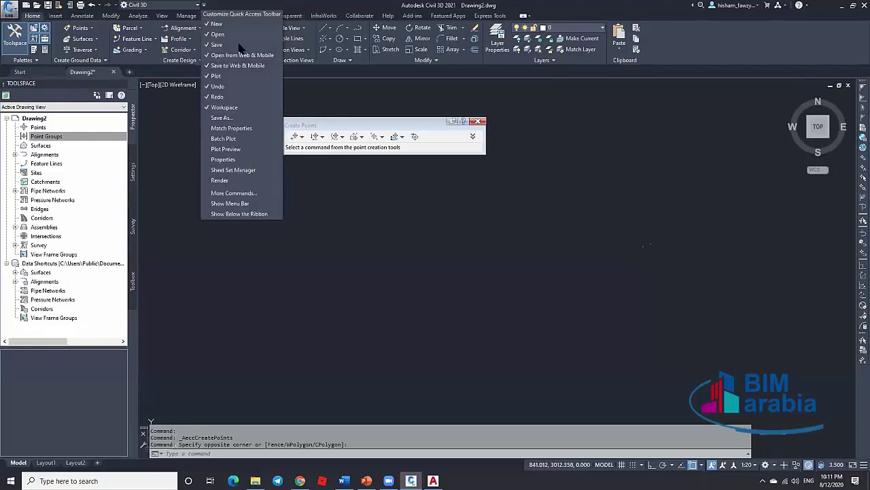
pyautogui.click(230, 204)
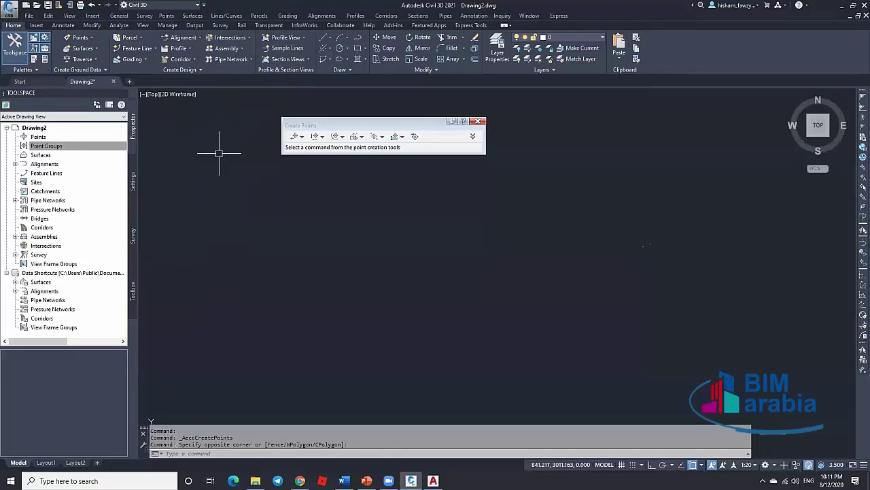
pyautogui.click(81, 37)
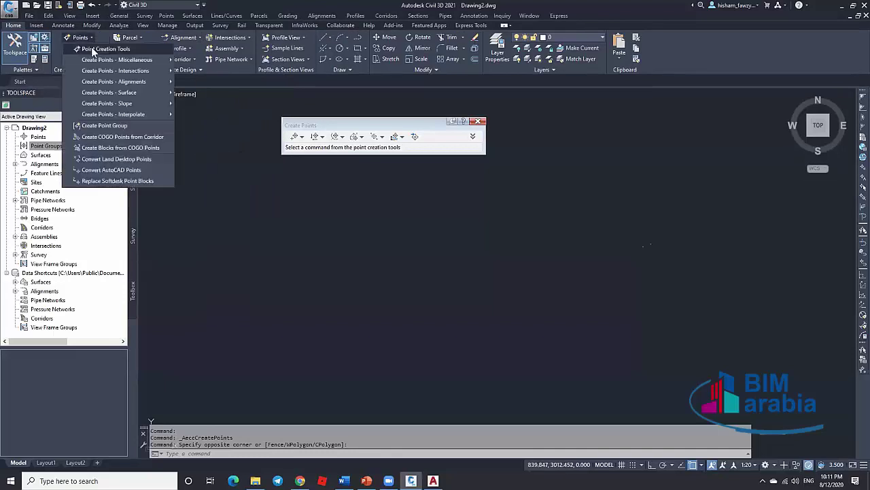
pyautogui.click(170, 19)
pyautogui.moveTo(216, 158)
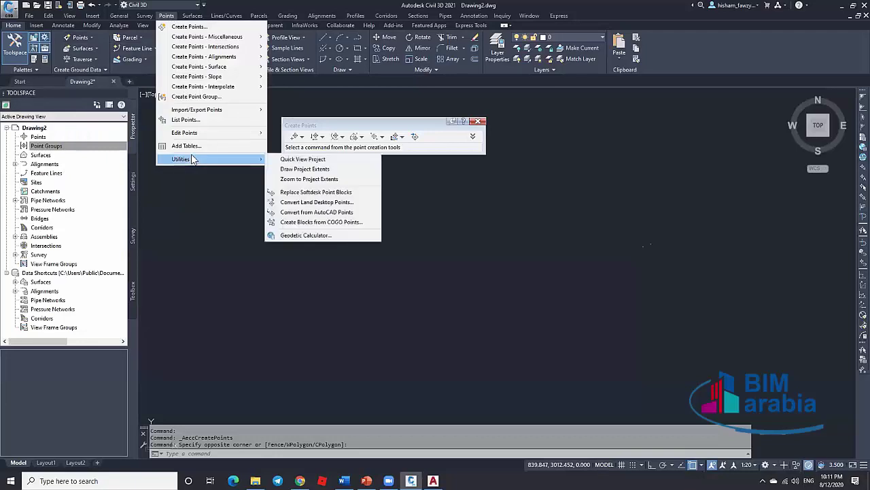
pyautogui.click(195, 193)
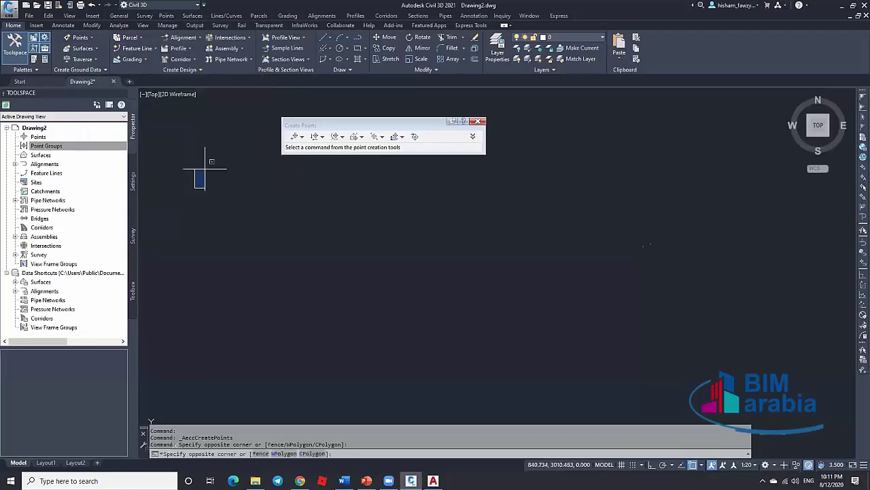
# Step: Hide the menu bar again and move the Create Points toolbar up and to the left
pyautogui.click(204, 5)
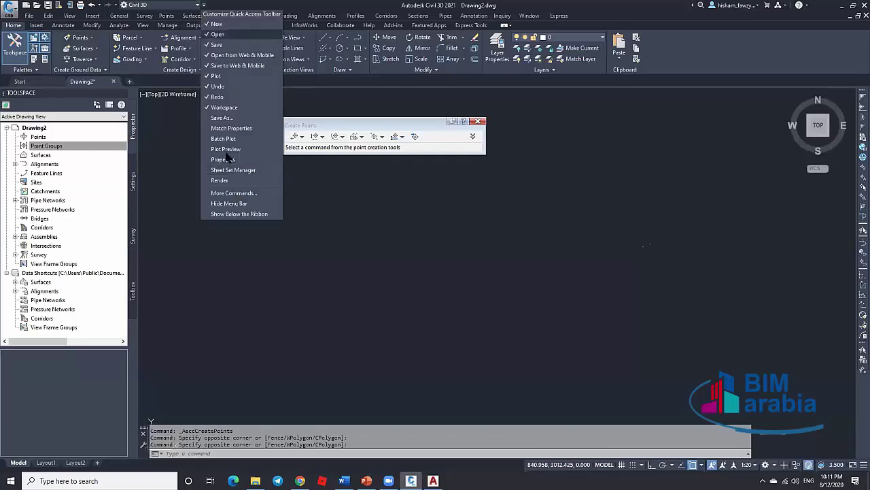
pyautogui.click(239, 204)
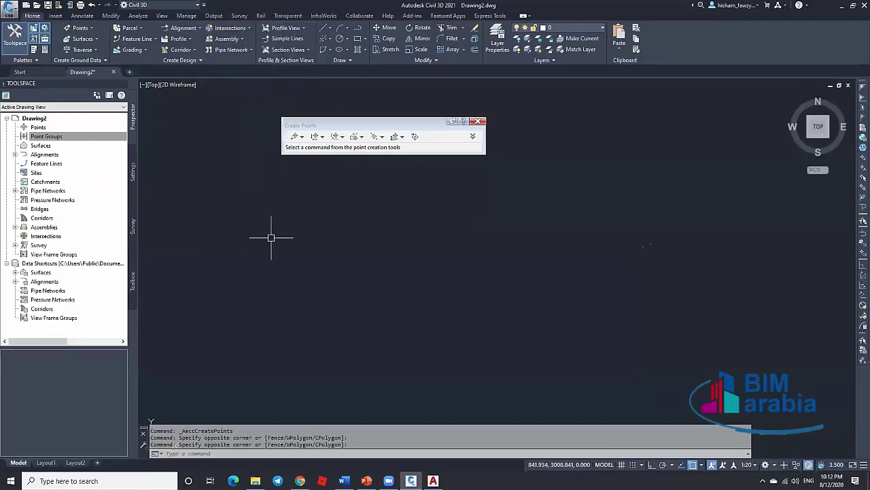
pyautogui.moveTo(331, 126); pyautogui.dragTo(315, 114)
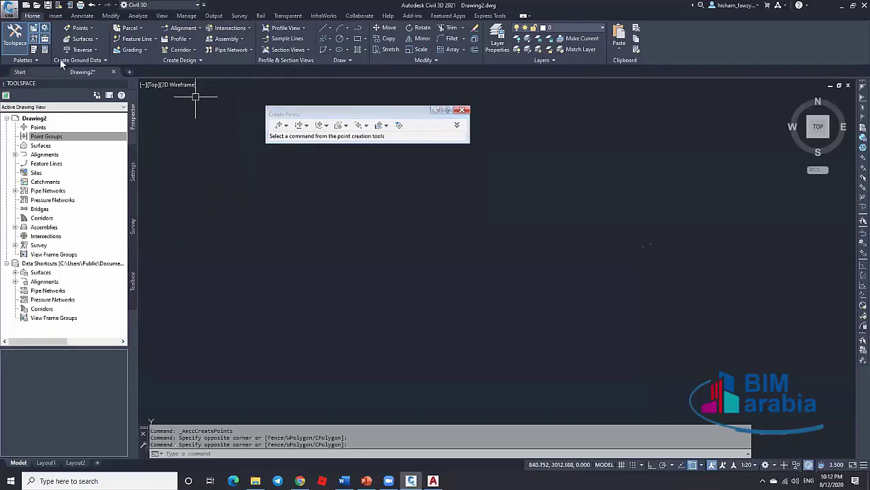
# Step: Start the Manual command from the Points dropdown's Create Points - Miscellaneous submenu
pyautogui.click(87, 28)
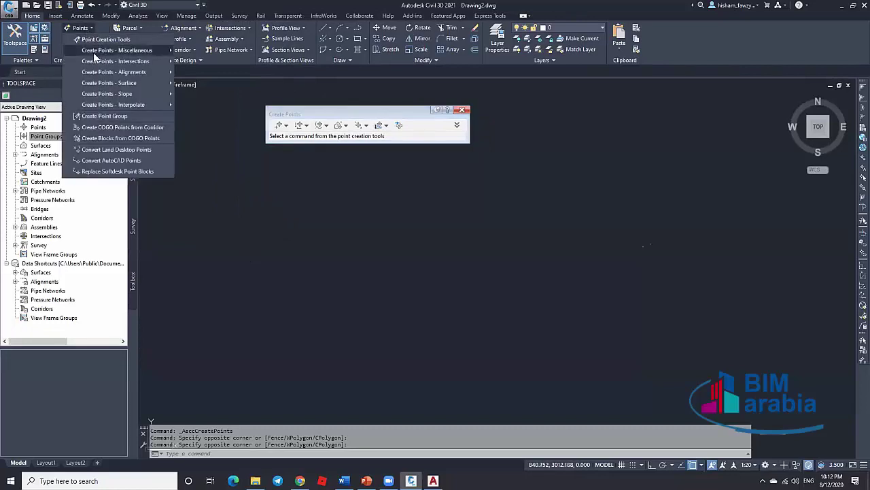
pyautogui.moveTo(119, 52)
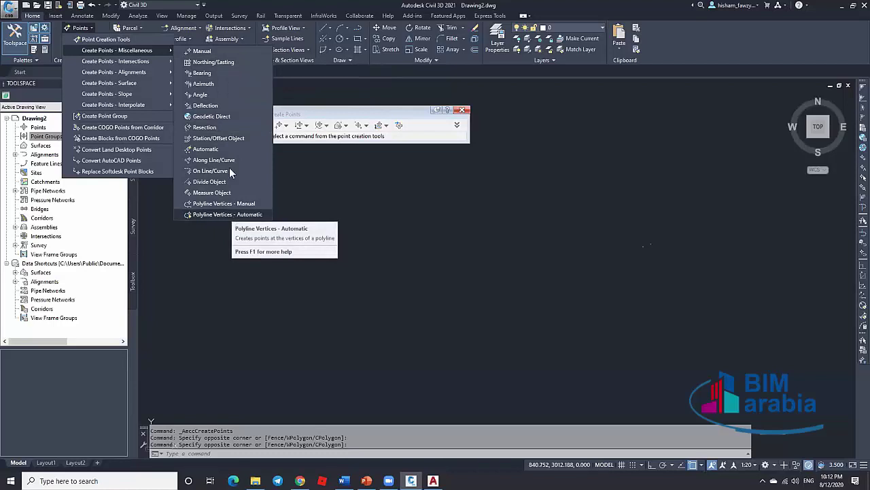
pyautogui.click(203, 51)
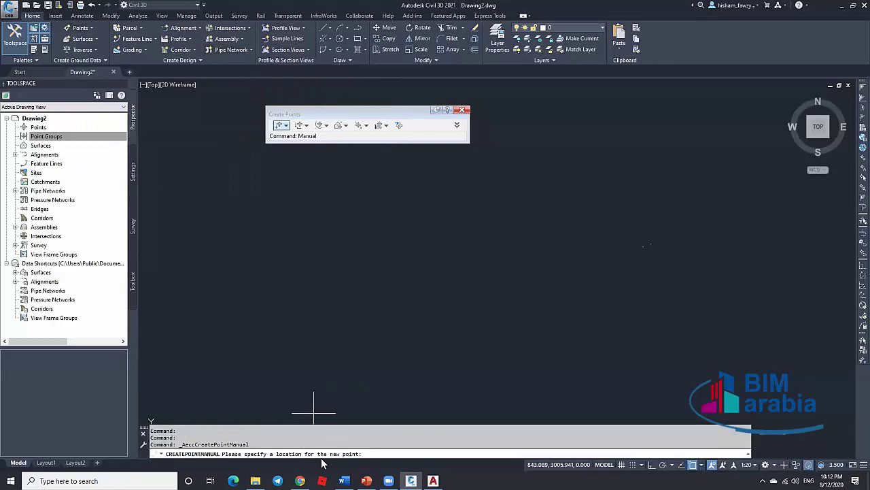
# Step: Pick the point location in the drawing near easting 846.14, northing 3010.06
pyautogui.click(467, 204)
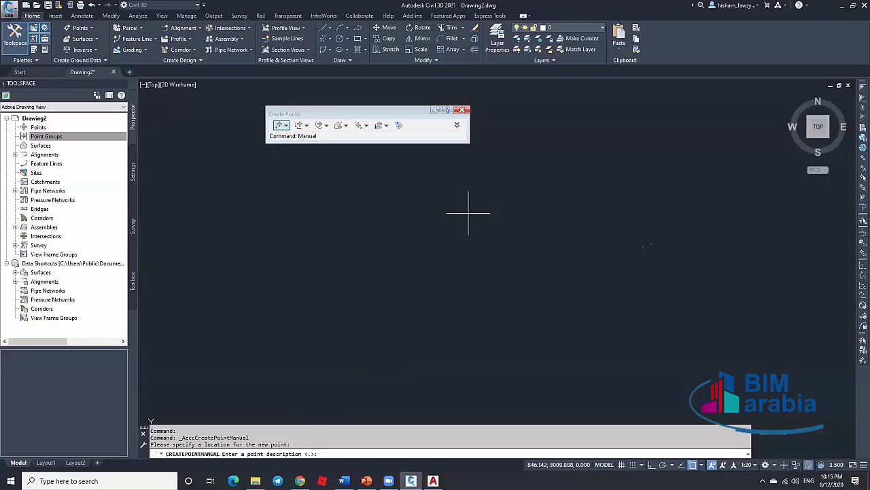
# Step: Give the new point description 'test' and elevation 560, then end the command
pyautogui.write('set')
pyautogui.press('BackSpace')
pyautogui.press('BackSpace')
pyautogui.press('BackSpace')
pyautogui.write('est')
pyautogui.press('Return')
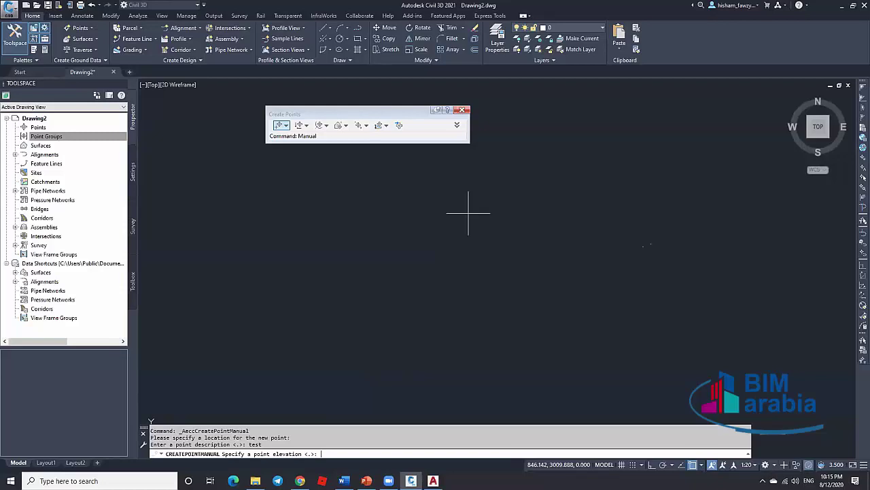
pyautogui.write('560')
pyautogui.press('Return')
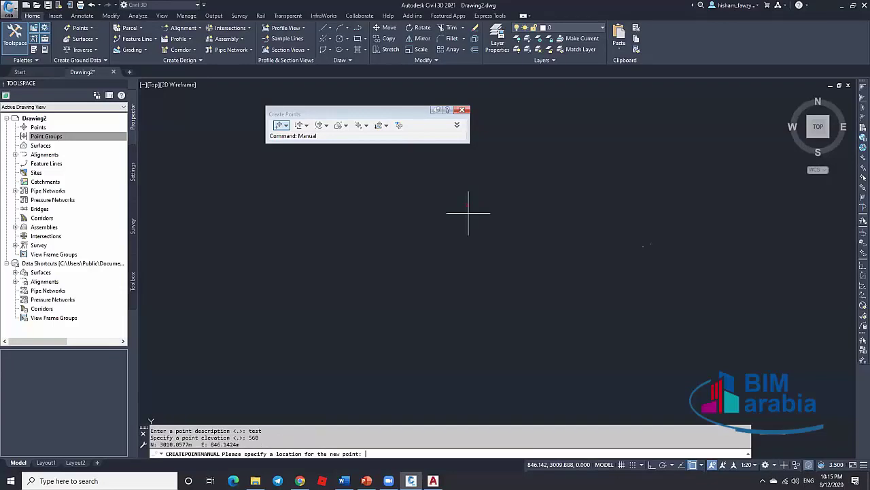
pyautogui.press('Escape')
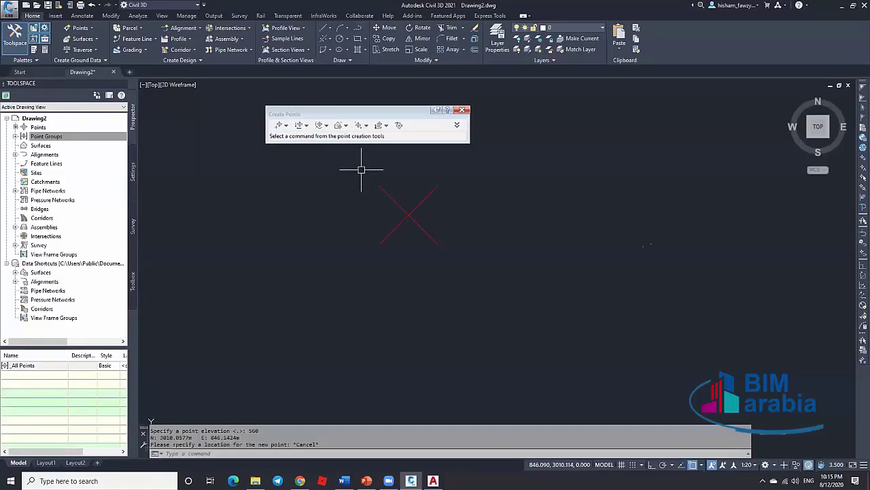
# Step: List the drawing's points, widen the Toolspace and Easting, Northing, Elevation columns, and select point 1
pyautogui.click(63, 137)
pyautogui.click(48, 128)
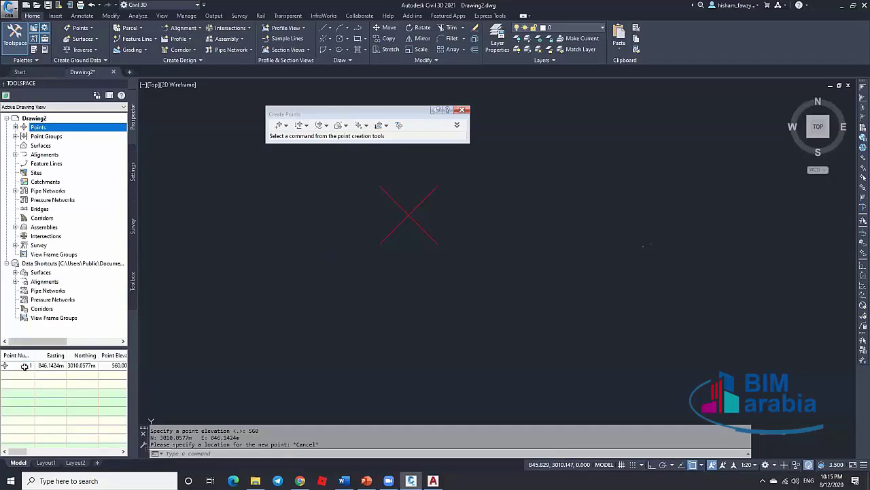
pyautogui.moveTo(26, 365)
pyautogui.moveTo(66, 355); pyautogui.dragTo(72, 354)
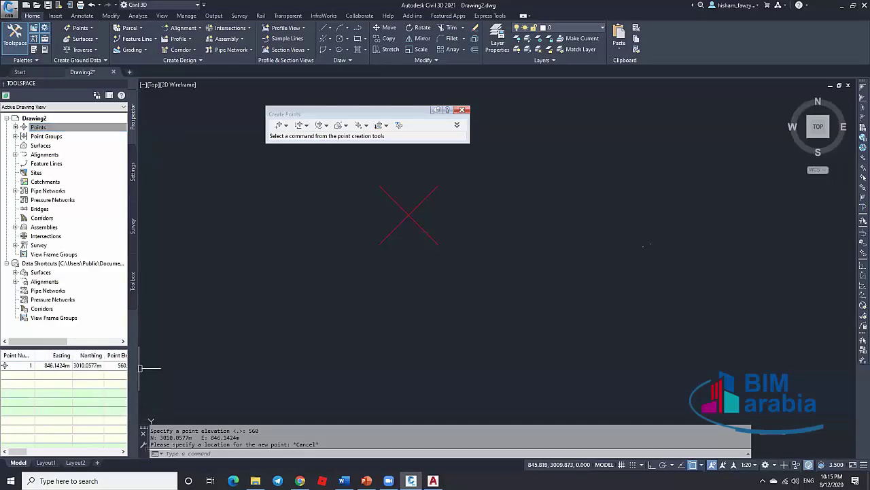
pyautogui.moveTo(253, 371); pyautogui.dragTo(253, 370)
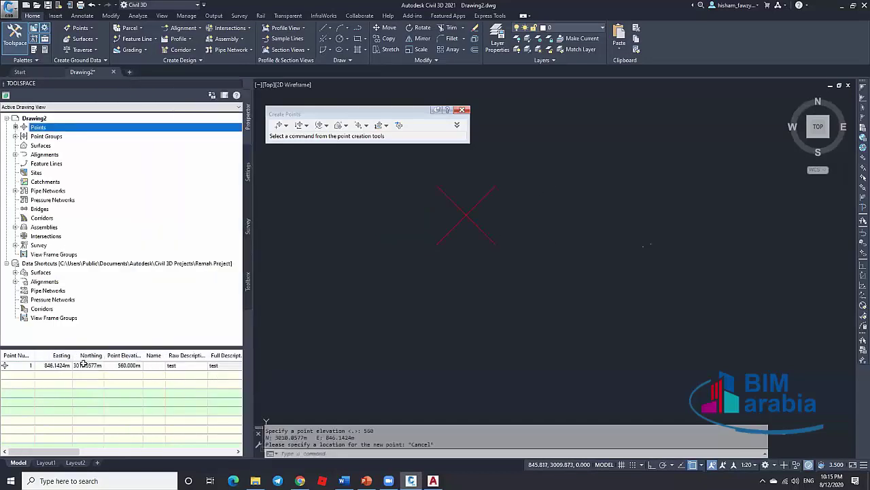
pyautogui.moveTo(102, 355); pyautogui.dragTo(129, 371)
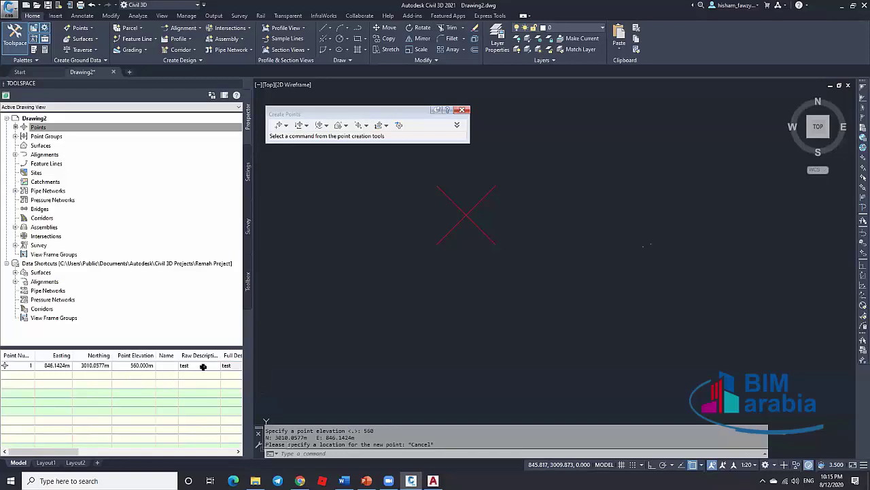
pyautogui.click(202, 365)
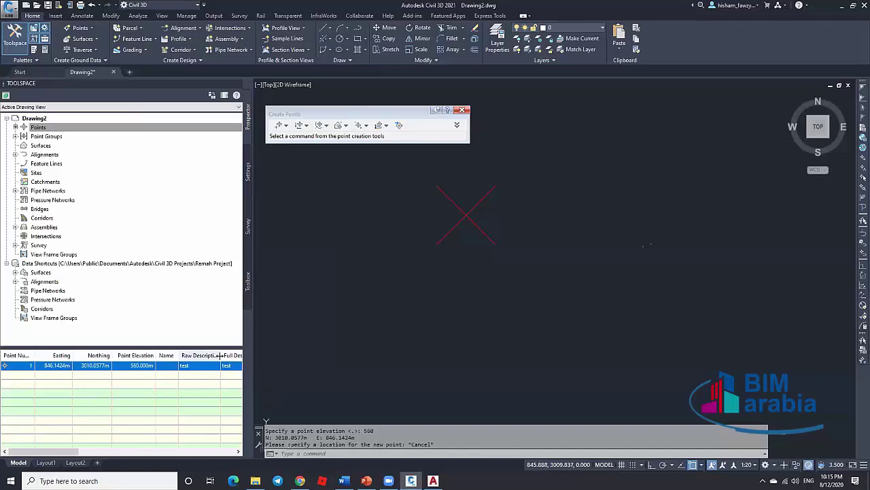
pyautogui.moveTo(65, 452); pyautogui.dragTo(101, 457)
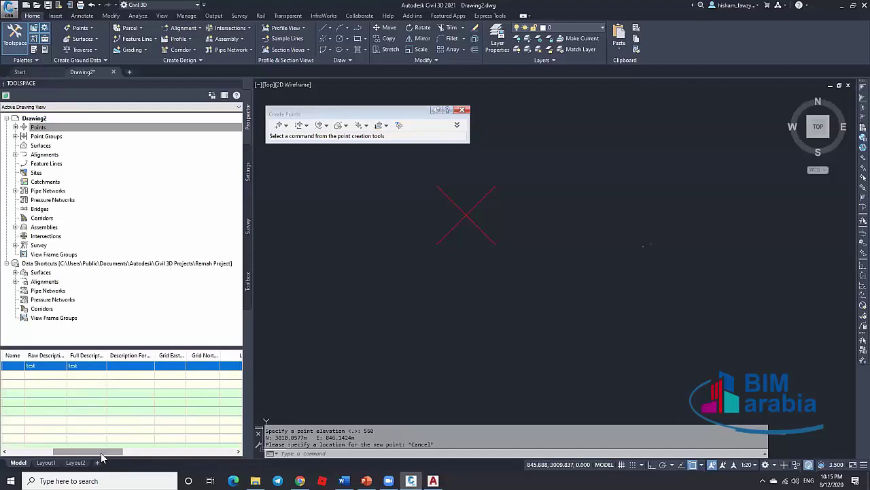
pyautogui.moveTo(102, 459); pyautogui.dragTo(80, 450)
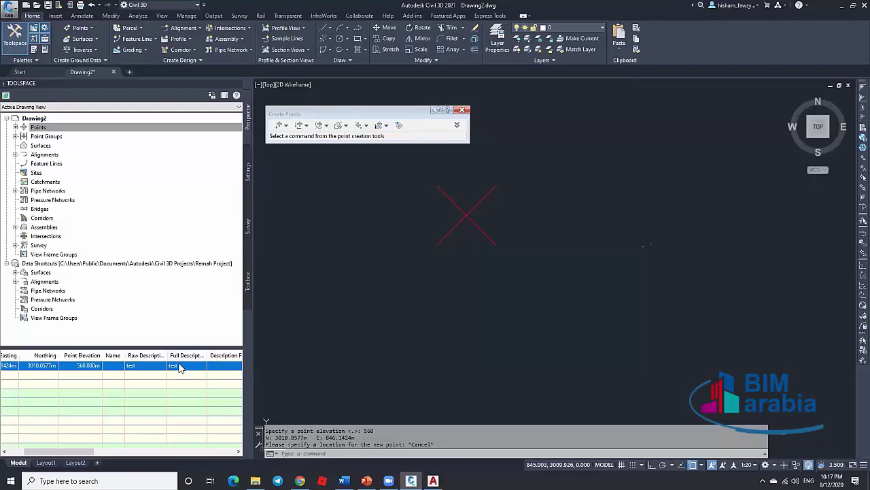
# Step: Leave point 1's raw description 'test' unchanged, narrow the Toolspace, and show the _All Points group
pyautogui.click(144, 366)
pyautogui.doubleClick(146, 366)
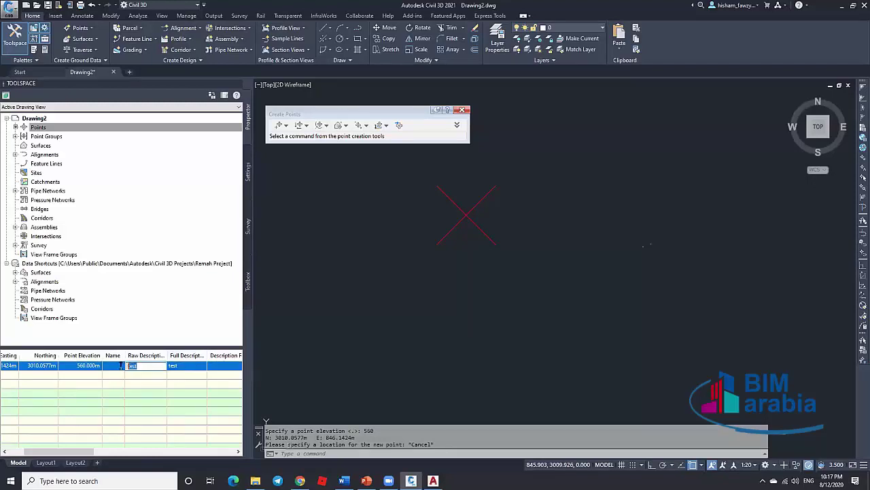
pyautogui.press('Return')
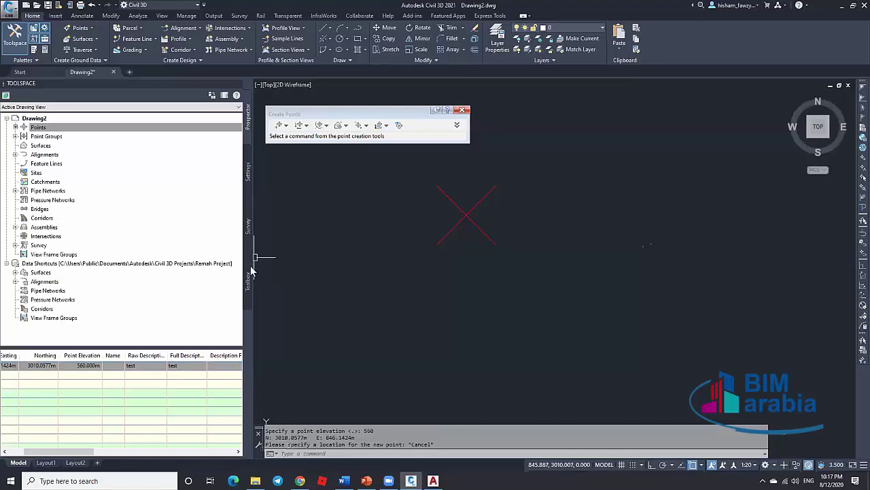
pyautogui.click(139, 365)
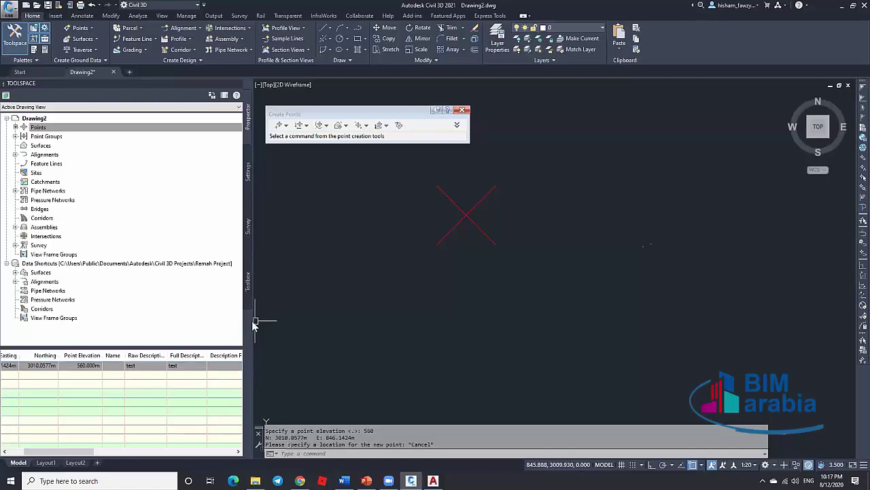
pyautogui.moveTo(255, 321); pyautogui.dragTo(176, 317)
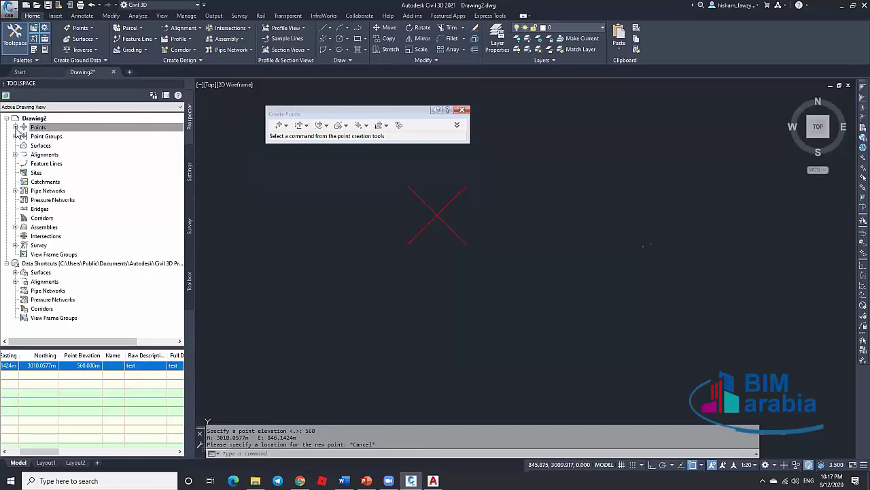
pyautogui.click(54, 137)
# Step: Expand Point Groups and list the _All Points members, showing point 1 at elevation 560
pyautogui.click(15, 136)
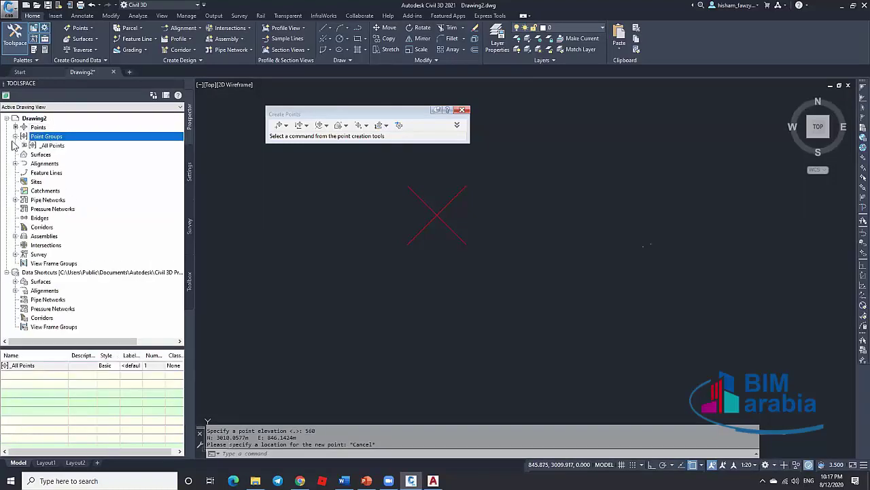
pyautogui.click(52, 145)
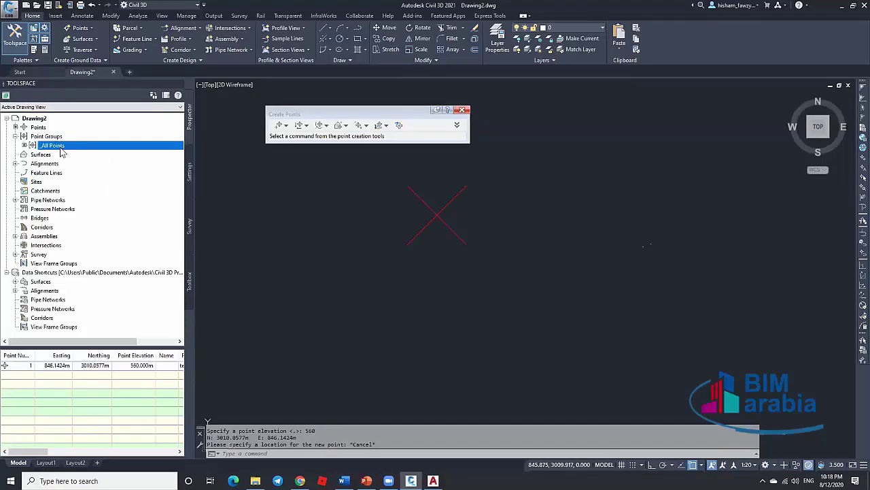
# Step: Check the _All Points group's right-click menu and tooltip: one point, Basic style
pyautogui.rightClick(72, 148)
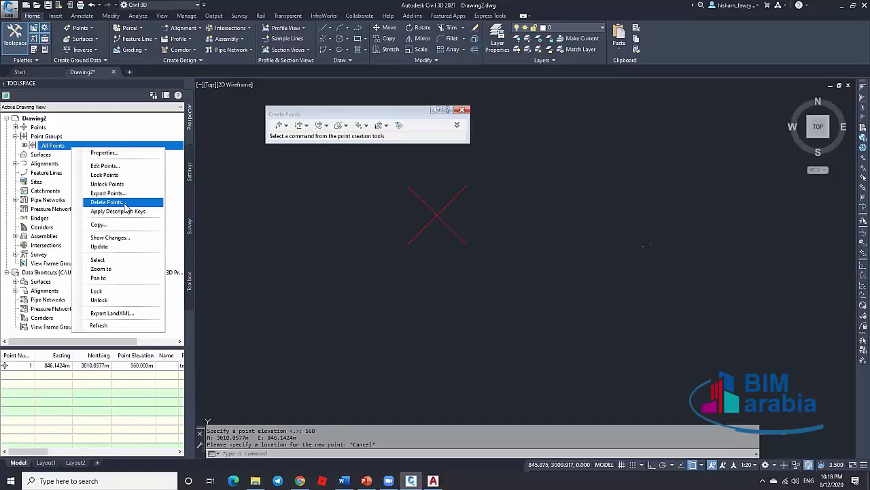
pyautogui.click(53, 148)
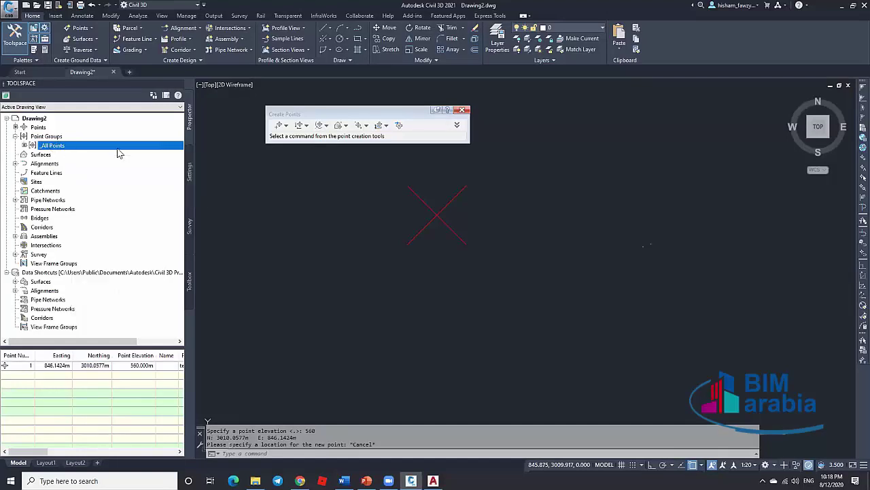
pyautogui.moveTo(119, 153)
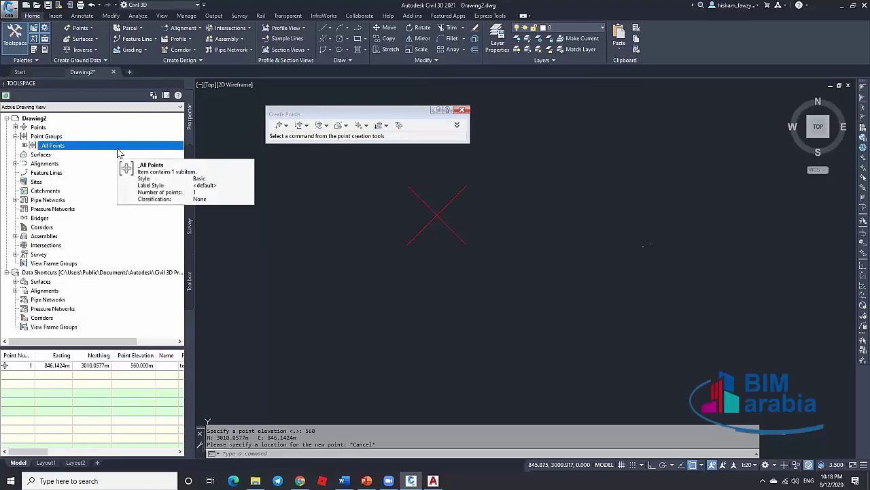
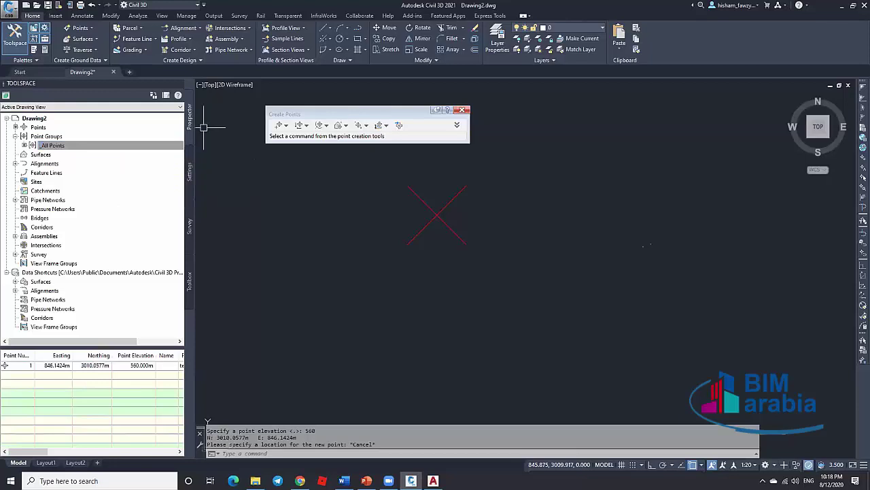
# Step: Manually place a COGO point below point 1 with description GR and elevation 120
pyautogui.click(279, 126)
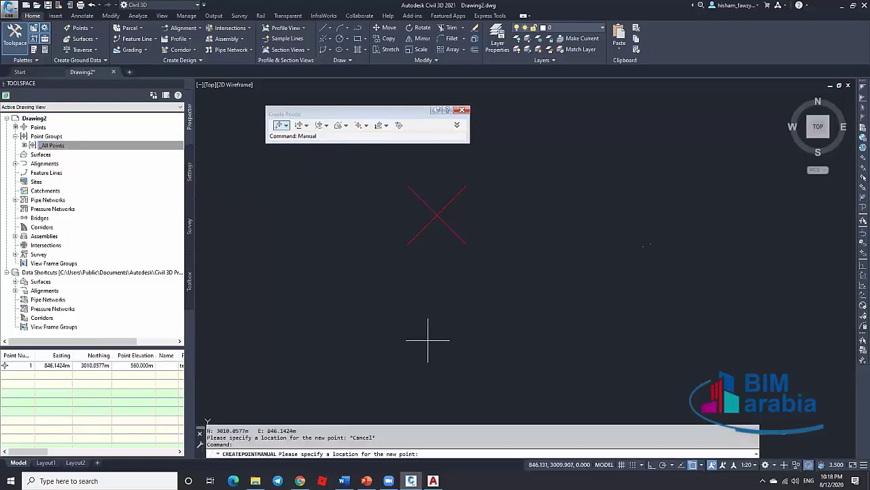
pyautogui.click(431, 330)
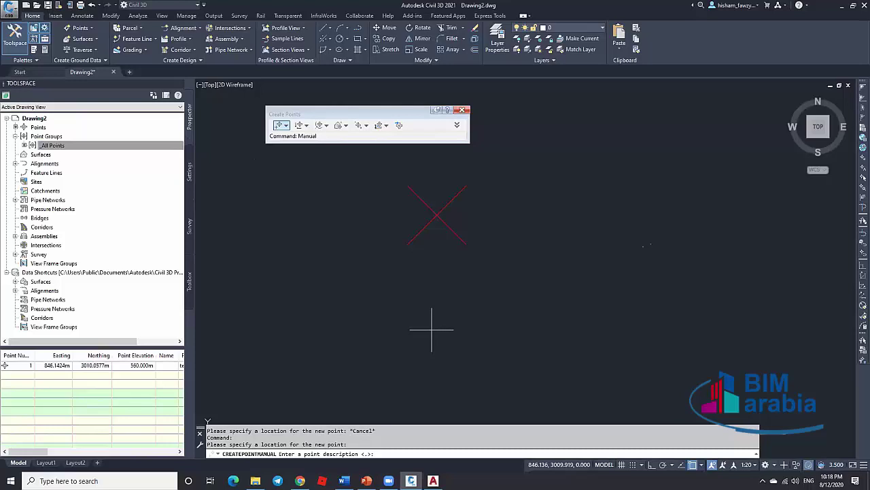
pyautogui.write('GR')
pyautogui.press('Return')
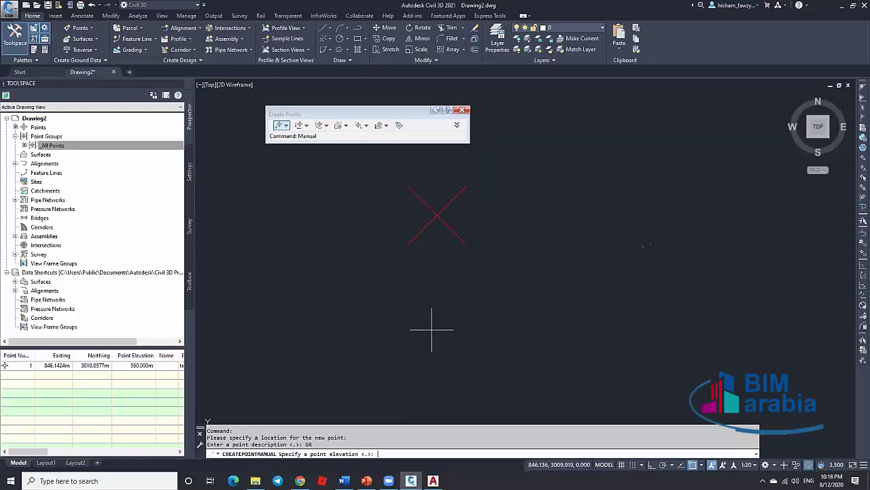
pyautogui.write('120')
pyautogui.press('Return')
pyautogui.press('Escape')
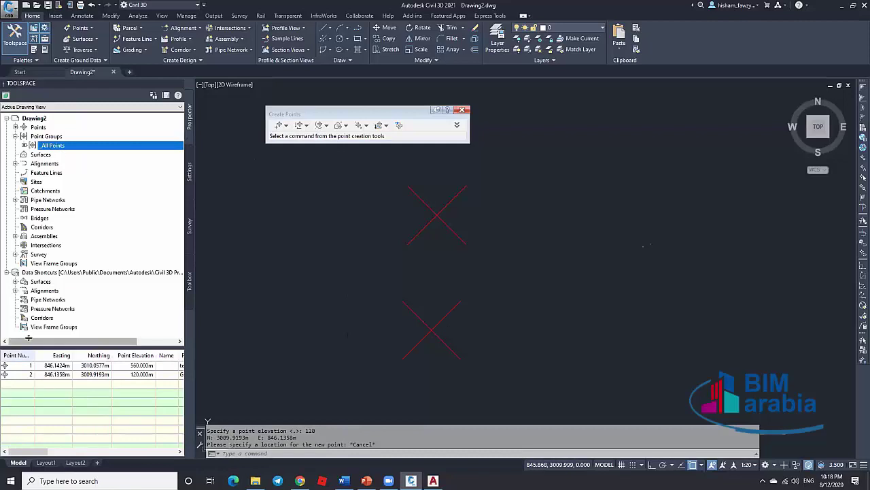
# Step: Browse Points and _All Points in Prospector, then start selecting the upper 560-elevation point
pyautogui.click(53, 129)
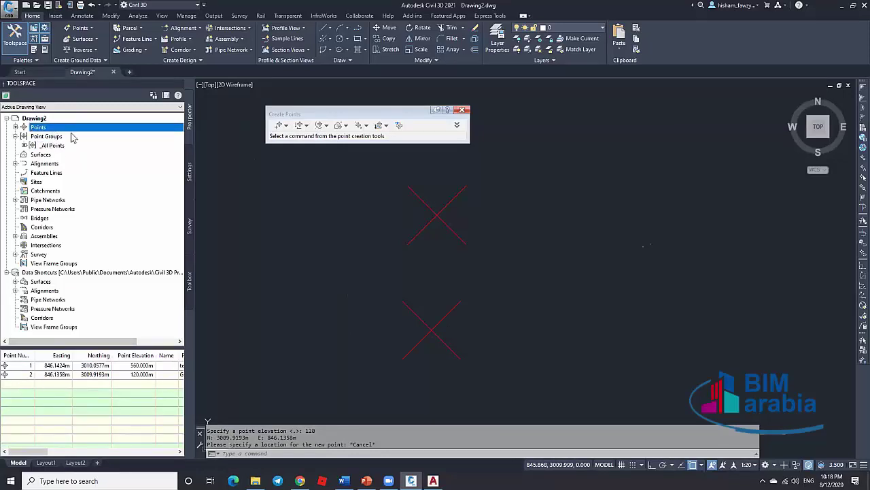
pyautogui.click(76, 144)
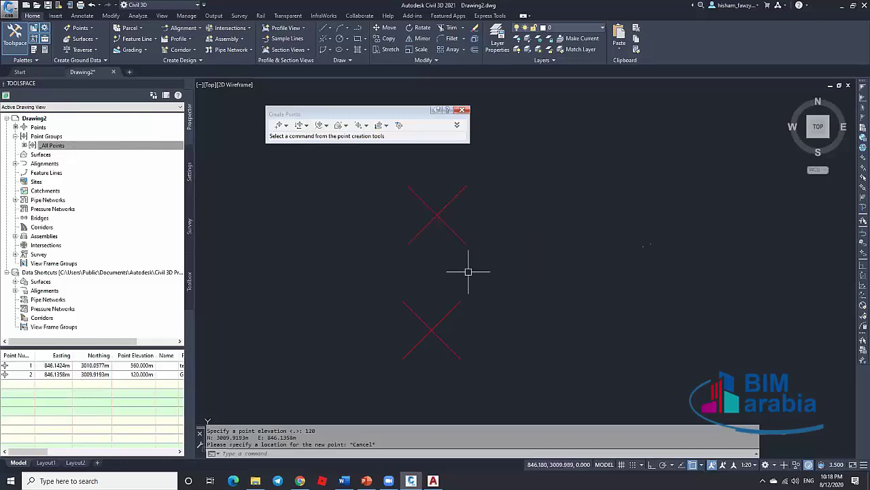
pyautogui.click(113, 146)
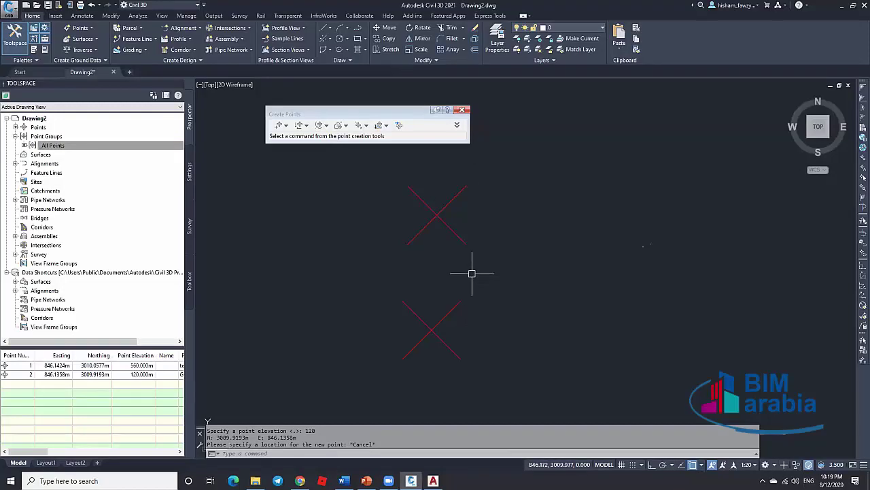
pyautogui.click(488, 230)
# Step: In Properties, set the upper COGO point's style to Benchmark
pyautogui.click(460, 255)
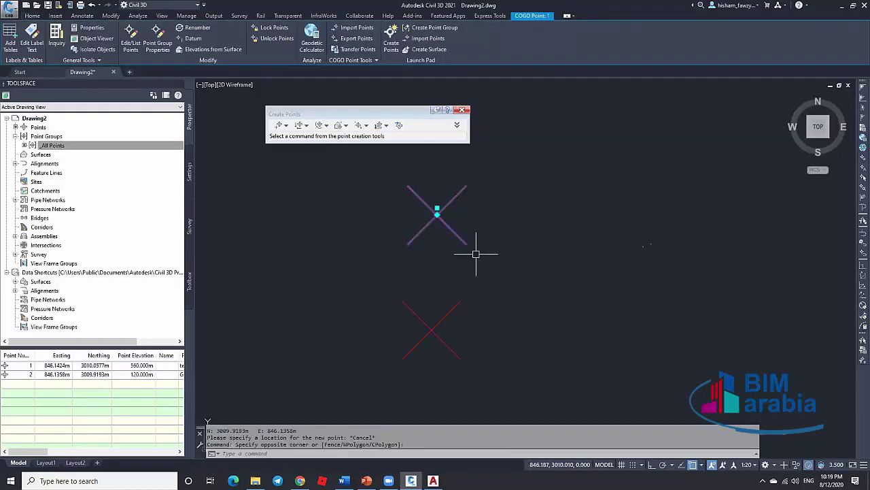
pyautogui.hotkey('ctrl', '1')
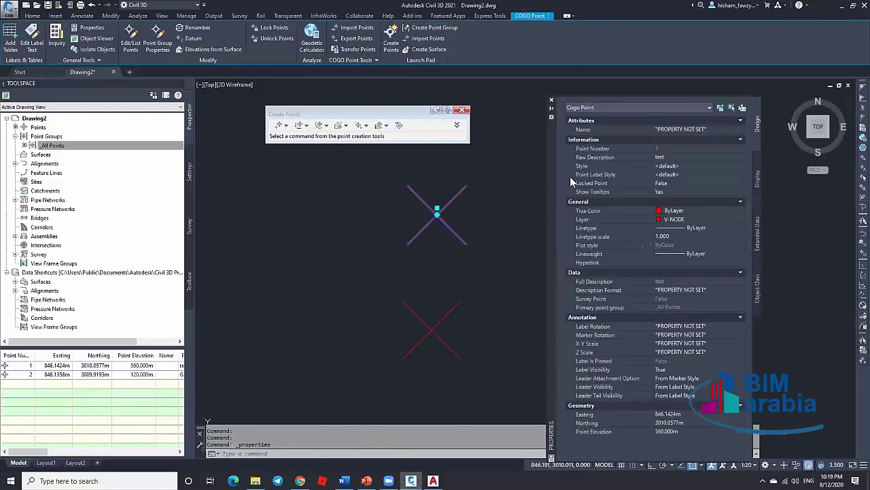
pyautogui.moveTo(549, 177); pyautogui.dragTo(550, 151)
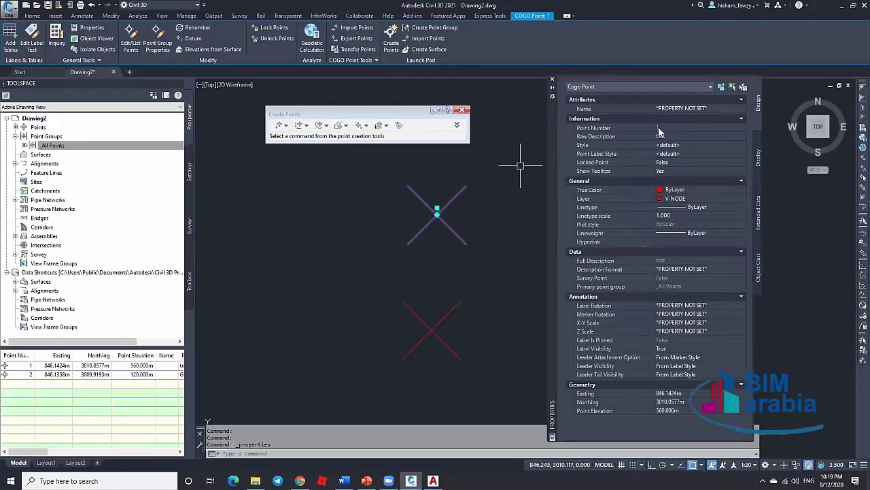
pyautogui.click(593, 147)
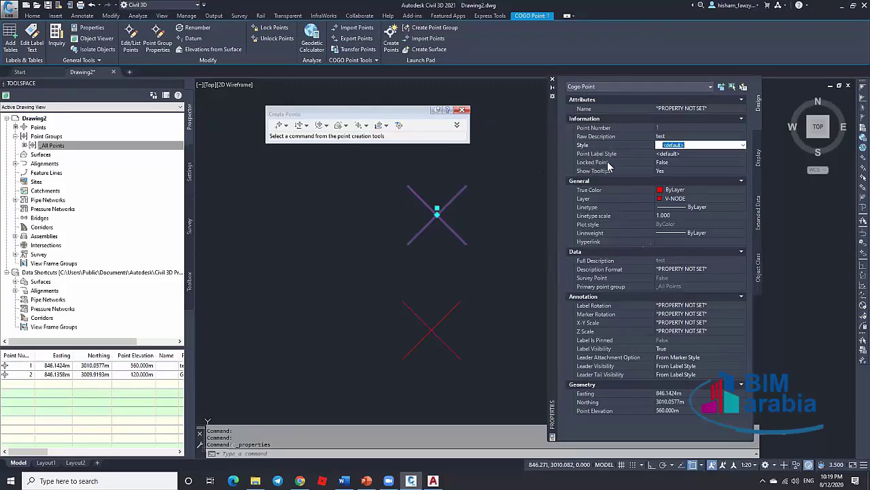
pyautogui.click(616, 155)
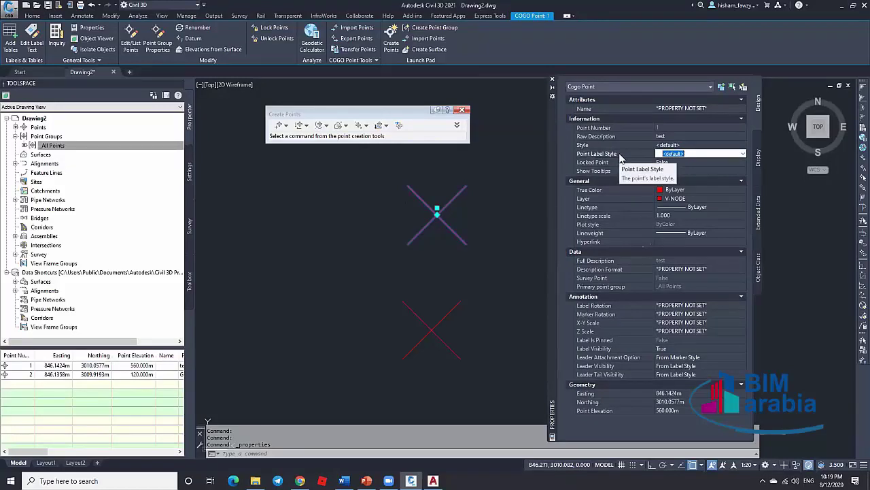
pyautogui.click(631, 146)
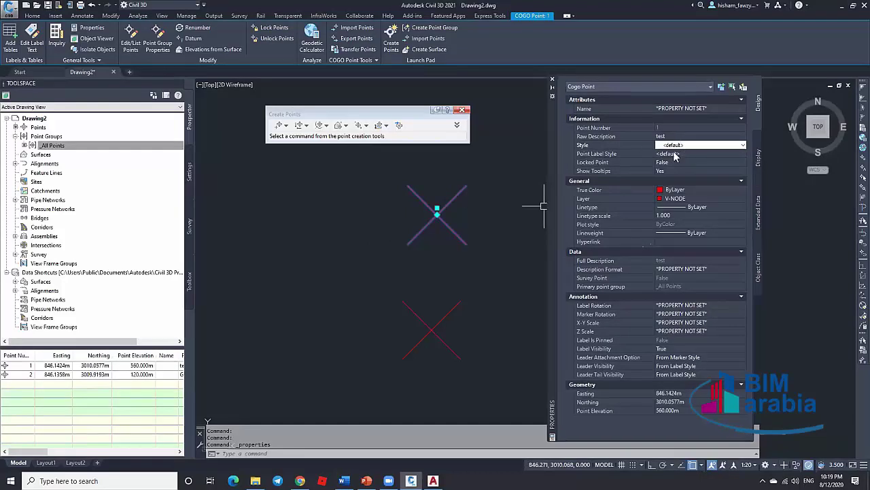
pyautogui.click(76, 148)
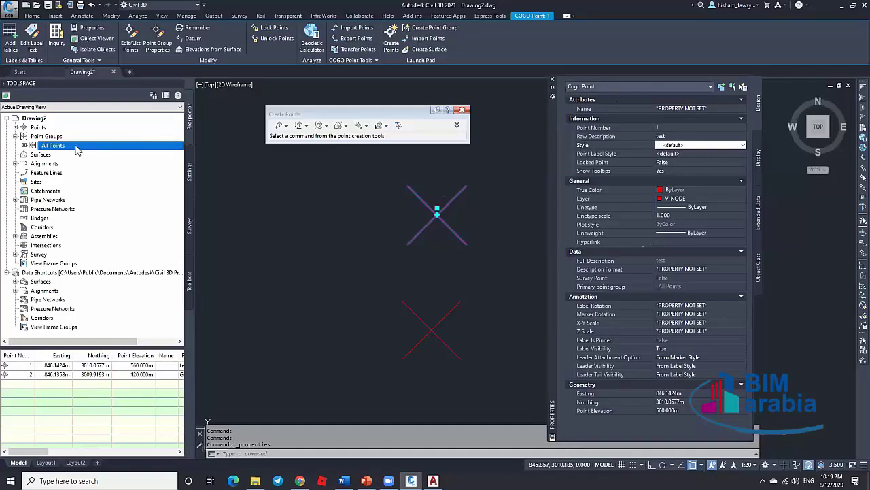
pyautogui.rightClick(76, 151)
pyautogui.click(278, 188)
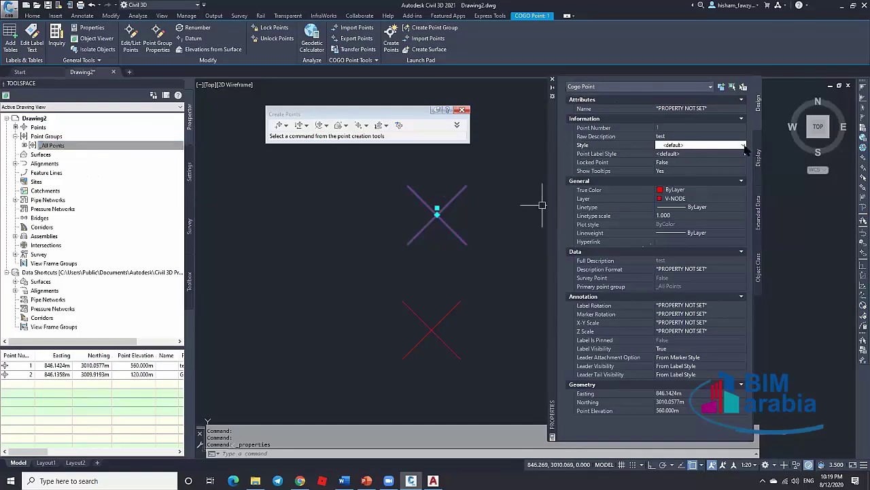
pyautogui.click(702, 149)
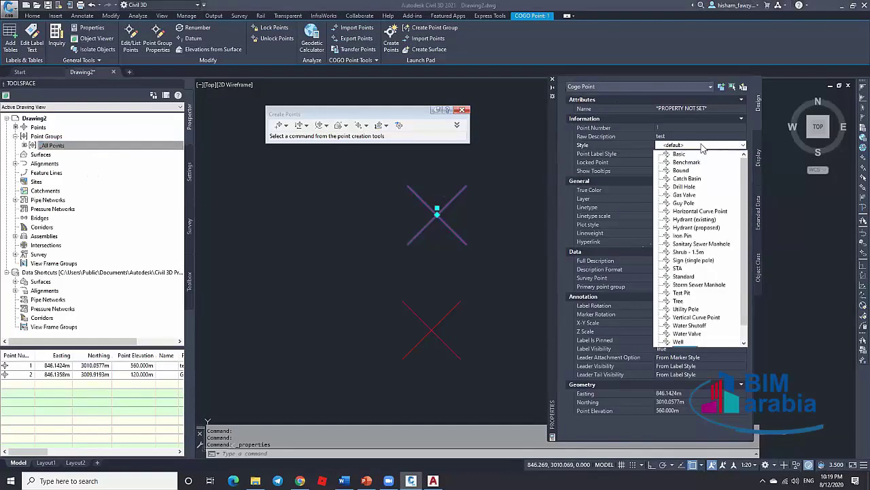
pyautogui.click(687, 163)
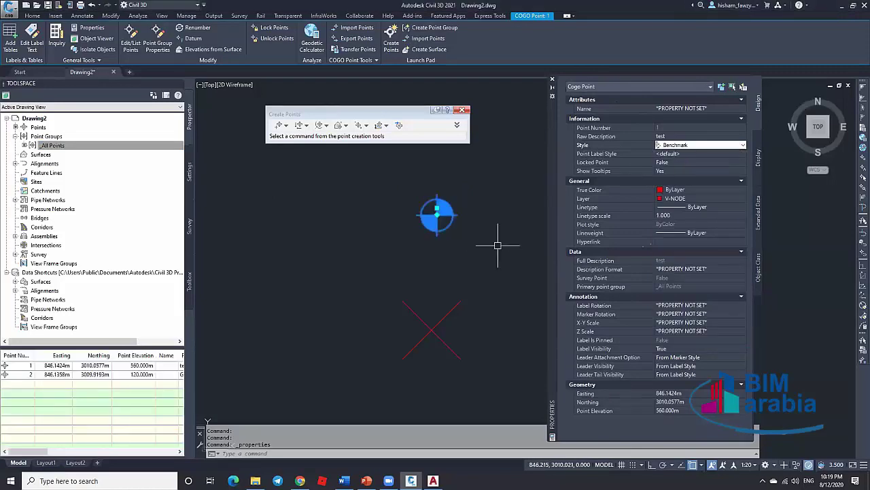
pyautogui.press('Escape')
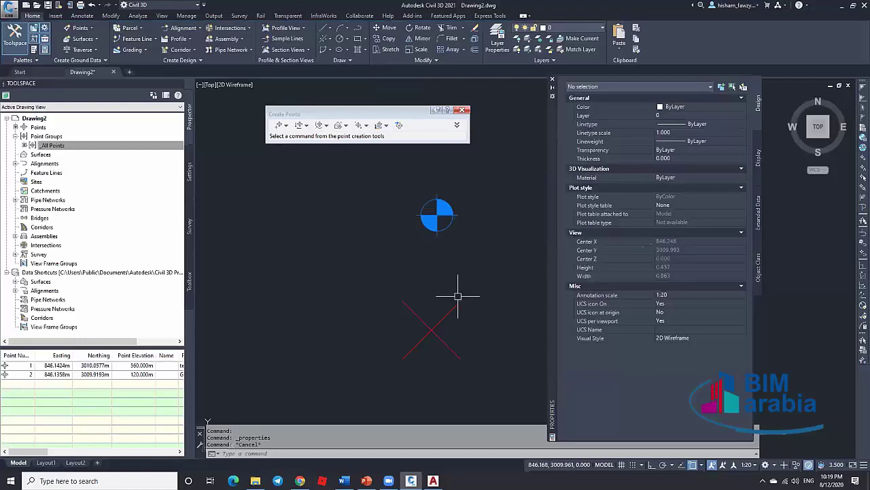
# Step: Give point 1 the Elevation and Description label style, showing 560.0 and test
pyautogui.click(444, 215)
pyautogui.click(706, 154)
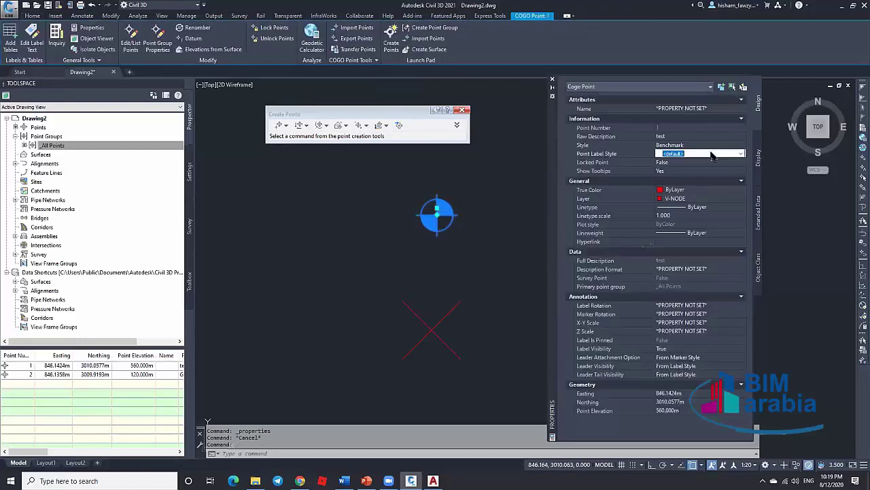
pyautogui.click(707, 154)
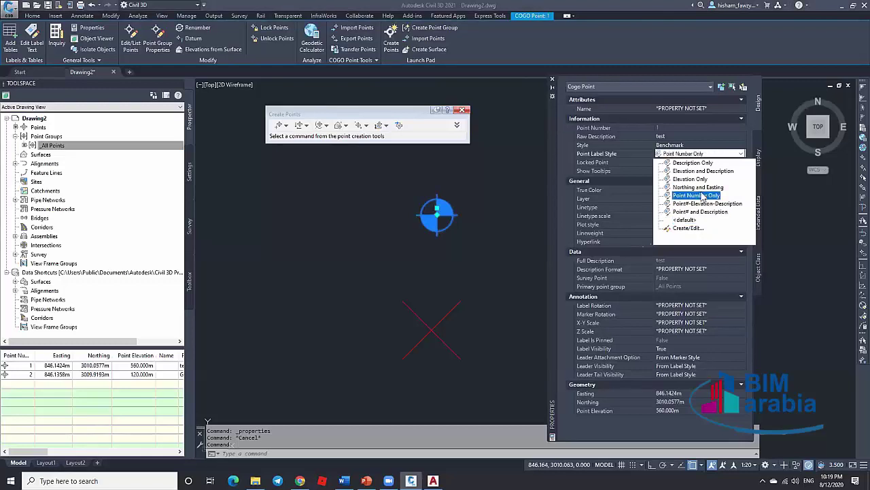
pyautogui.click(697, 171)
pyautogui.scroll(-3, 496, 225)
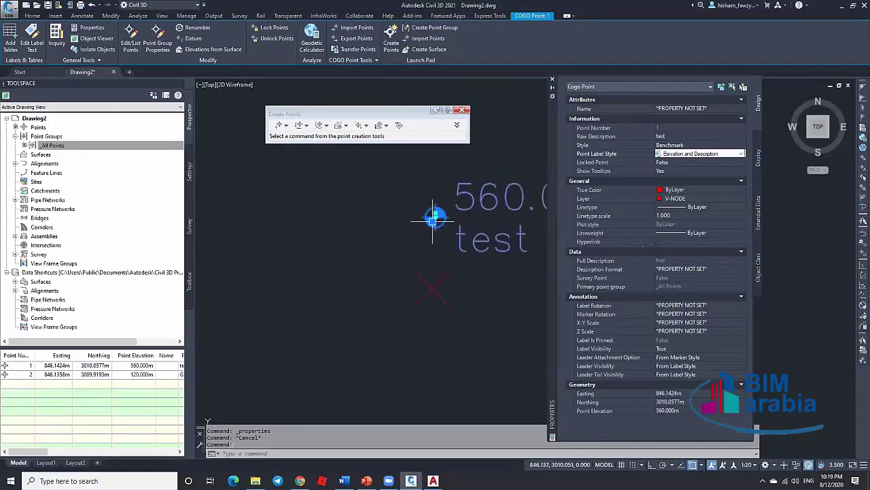
pyautogui.scroll(3, 418, 185)
pyautogui.press('Escape')
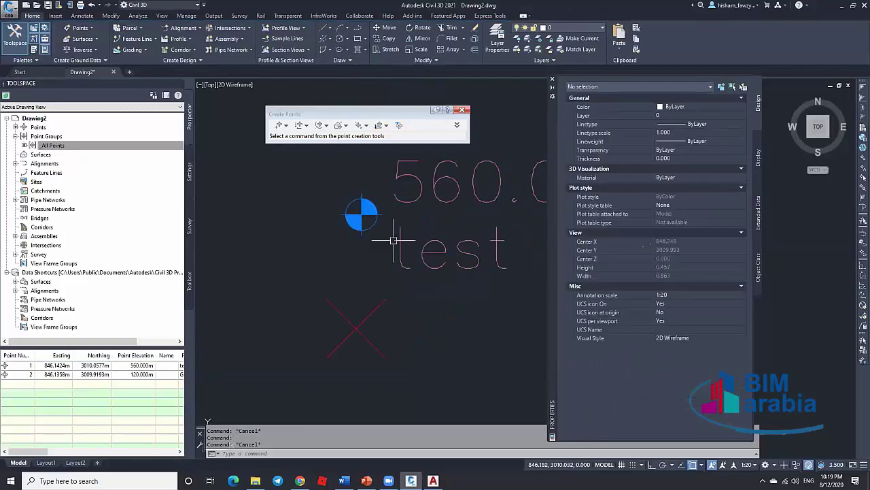
# Step: Move point 2 further down with MOVE, to N 3009.7929, E 846.1385, and reselect it
pyautogui.click(380, 307)
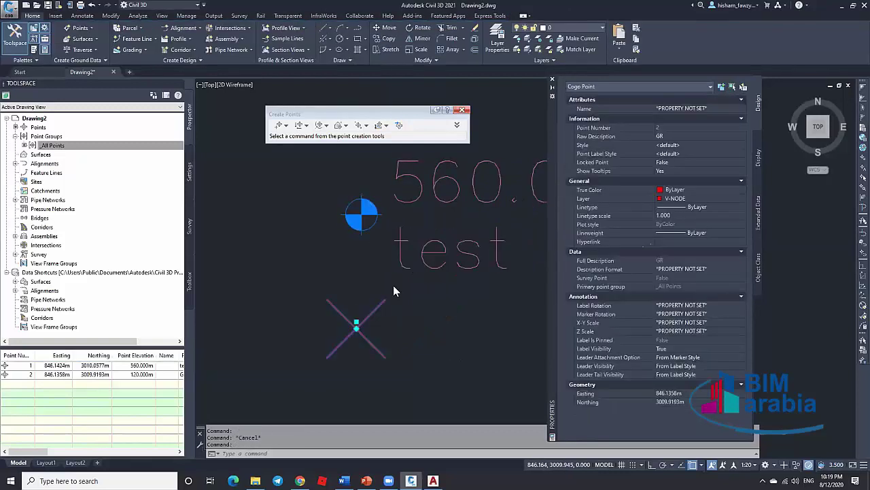
pyautogui.scroll(-2, 385, 285)
pyautogui.write('m')
pyautogui.press('Return')
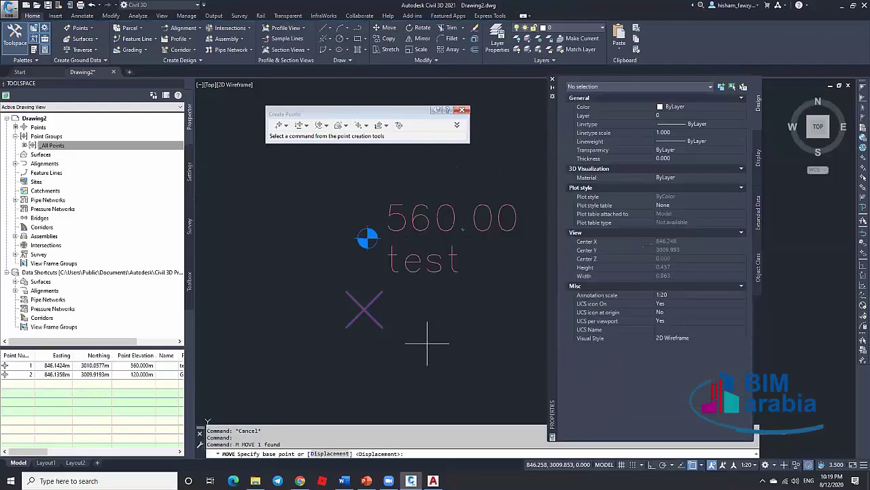
pyautogui.click(429, 343)
pyautogui.click(431, 388)
pyautogui.press('Escape')
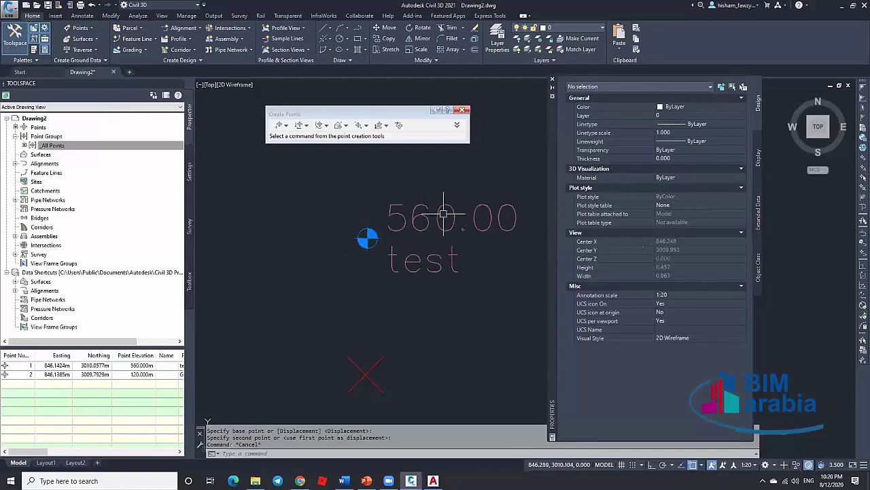
pyautogui.click(371, 364)
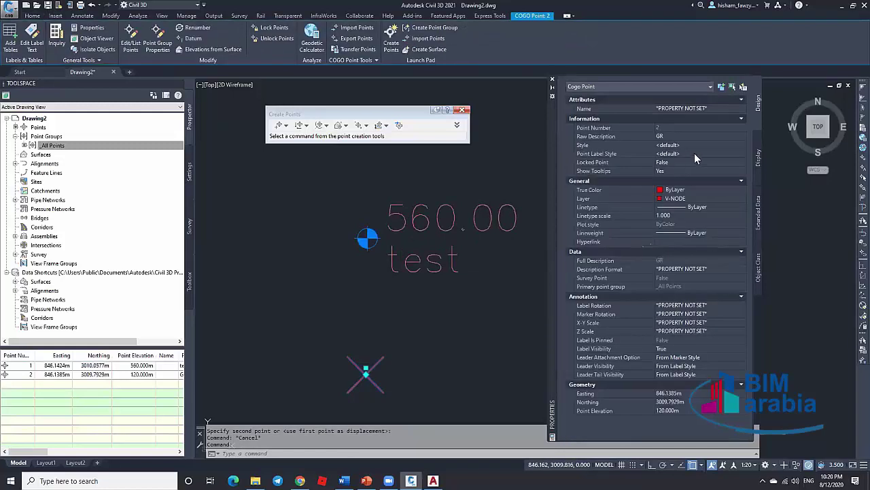
# Step: Give point 2 the Northing and Easting label style, reading N 3009.79, E 846.14
pyautogui.click(696, 153)
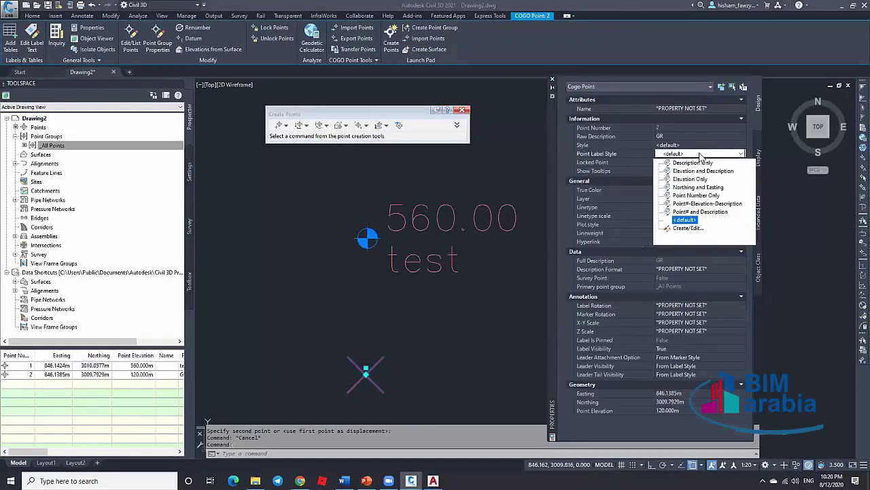
pyautogui.click(699, 204)
pyautogui.scroll(-3, 425, 276)
pyautogui.scroll(3, 411, 343)
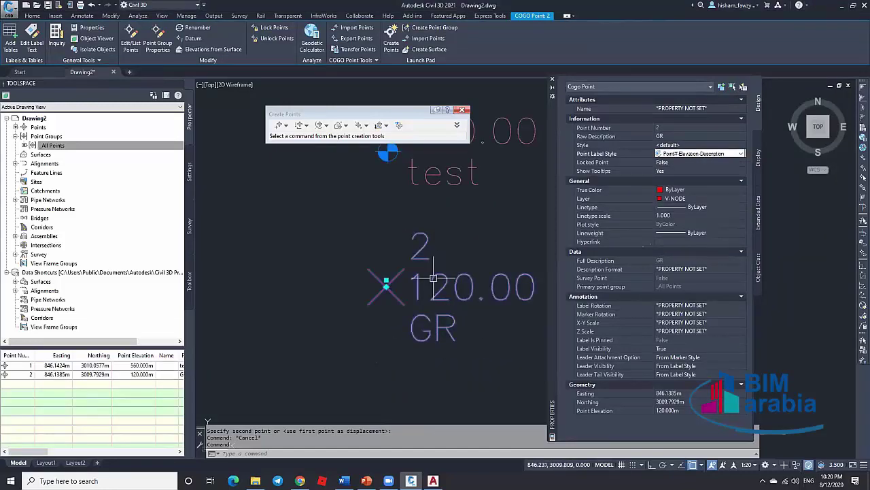
pyautogui.moveTo(422, 344)
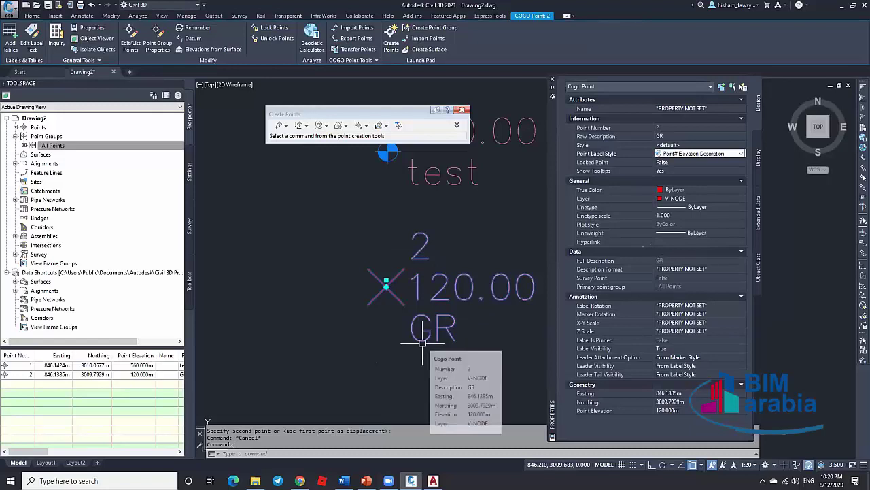
pyautogui.click(725, 154)
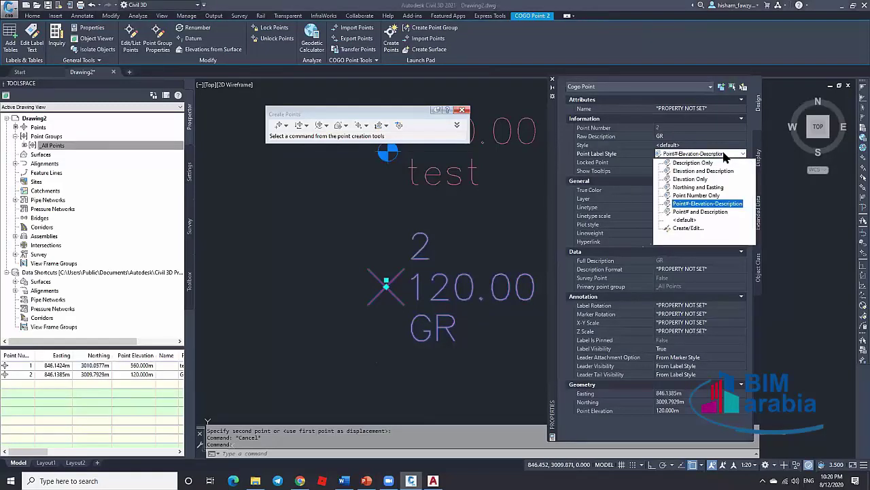
pyautogui.click(700, 189)
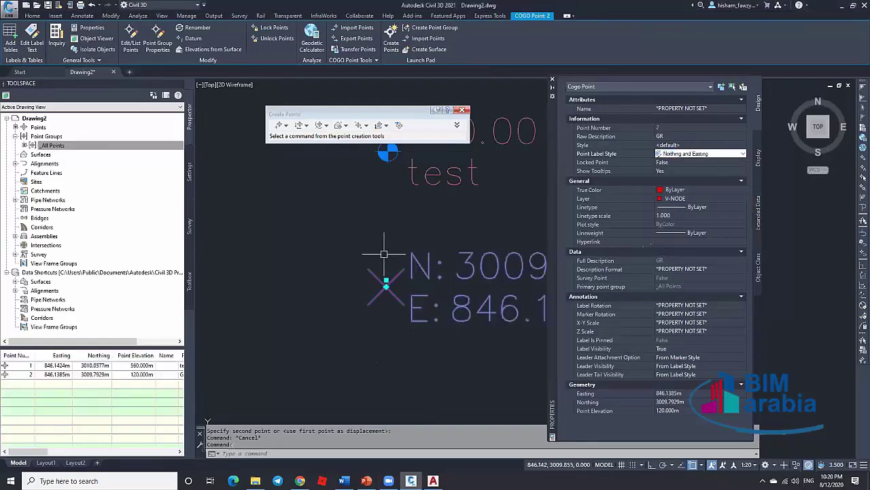
pyautogui.scroll(-3, 371, 252)
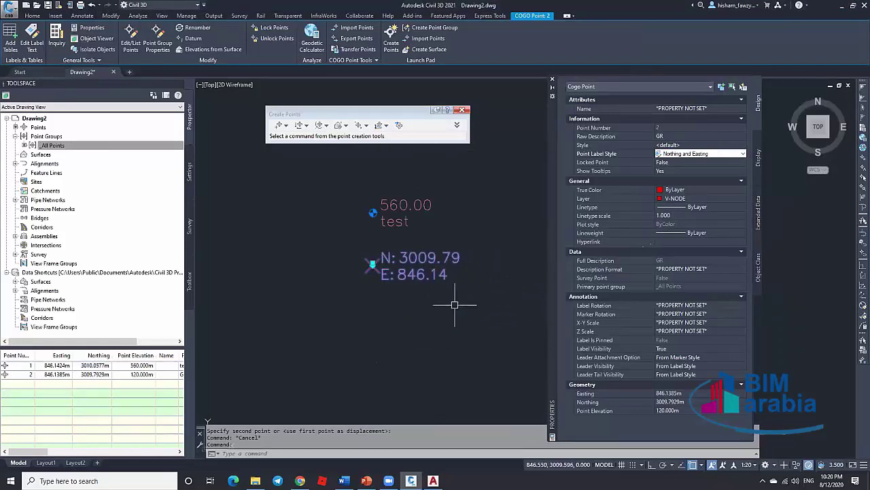
pyautogui.write('m')
pyautogui.press('Return')
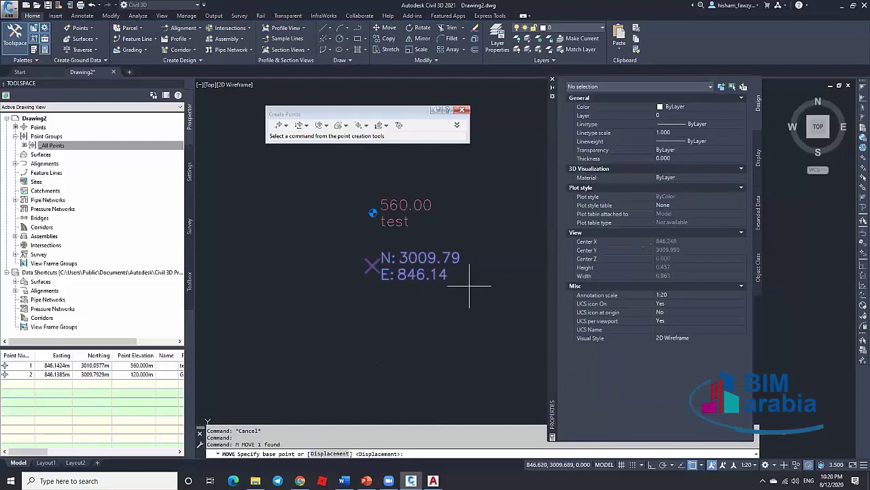
# Step: Move point 2 twice so it sits left of point 1 at N 3010.07, E 845.50
pyautogui.click(472, 282)
pyautogui.click(387, 330)
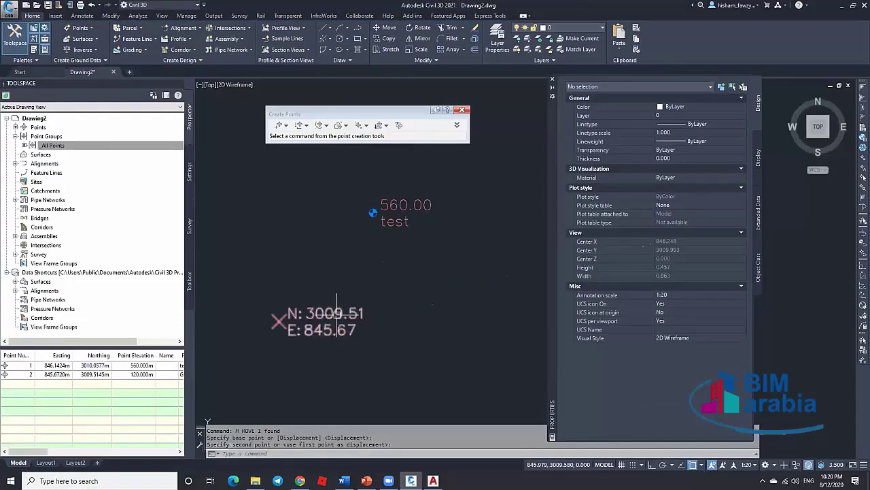
pyautogui.click(330, 347)
pyautogui.click(272, 303)
pyautogui.click(409, 360)
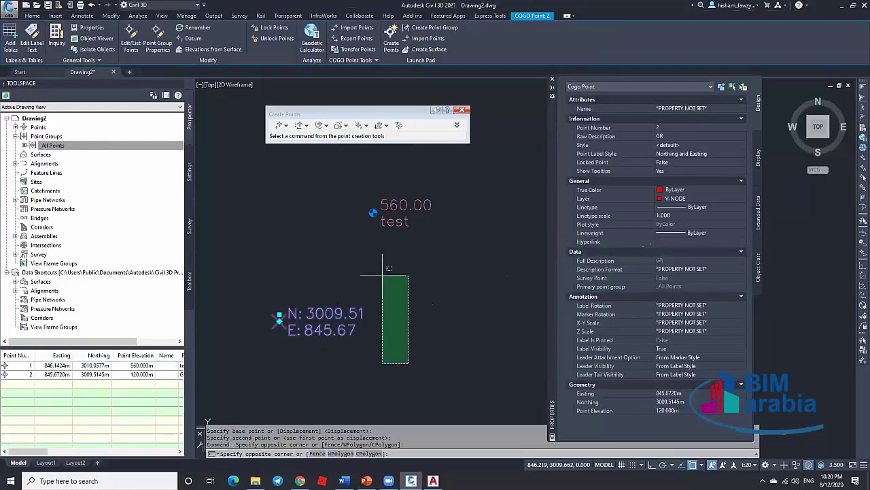
pyautogui.click(347, 228)
pyautogui.press('Return')
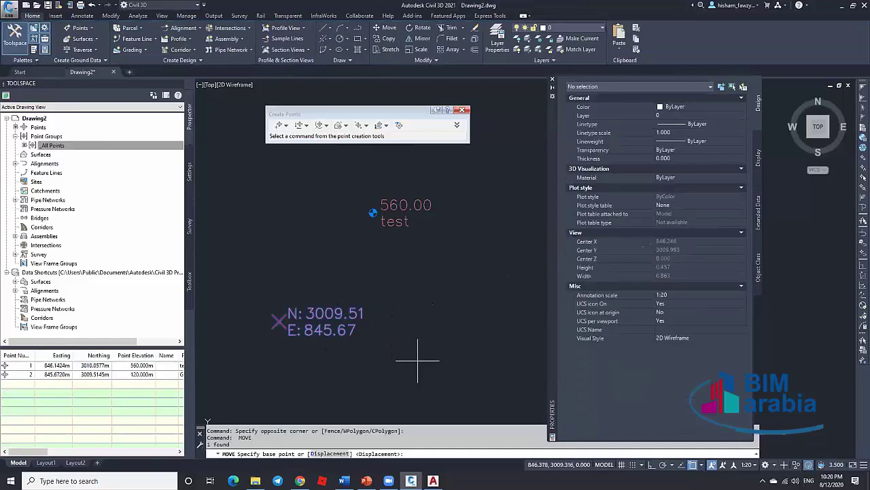
pyautogui.click(416, 359)
pyautogui.click(382, 249)
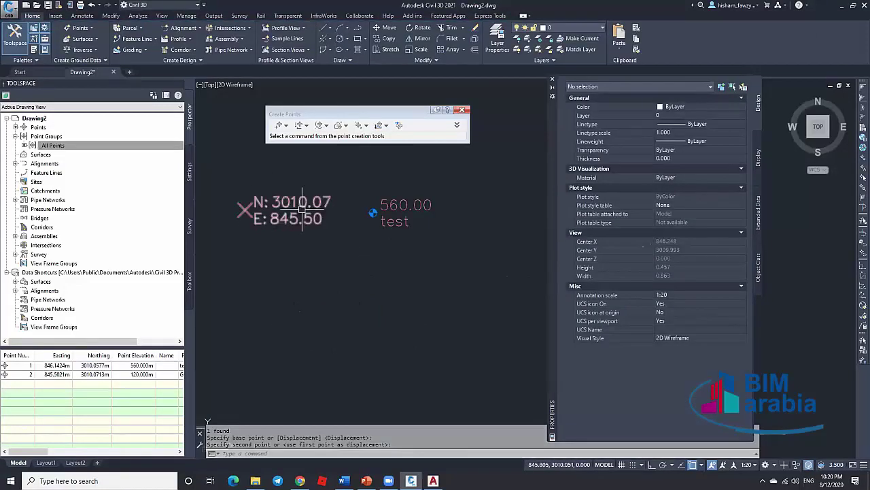
pyautogui.press('Escape')
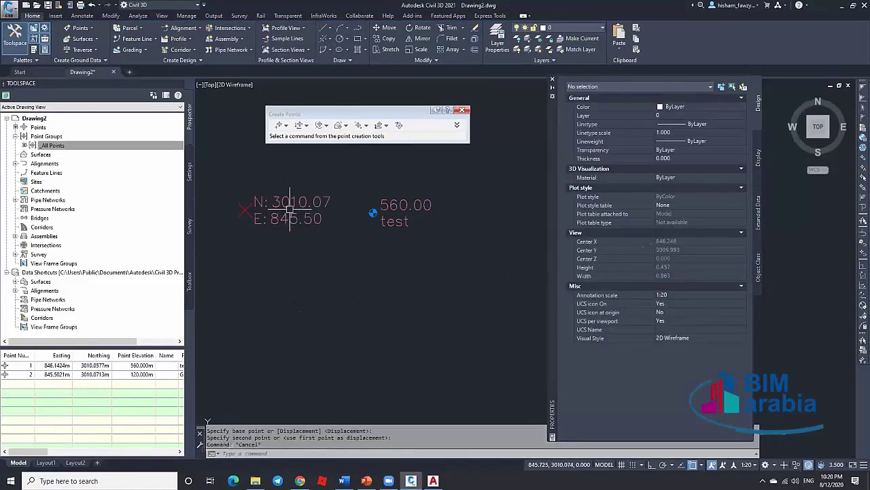
# Step: Start the POINT command, then cancel it without placing a point
pyautogui.moveTo(288, 232)
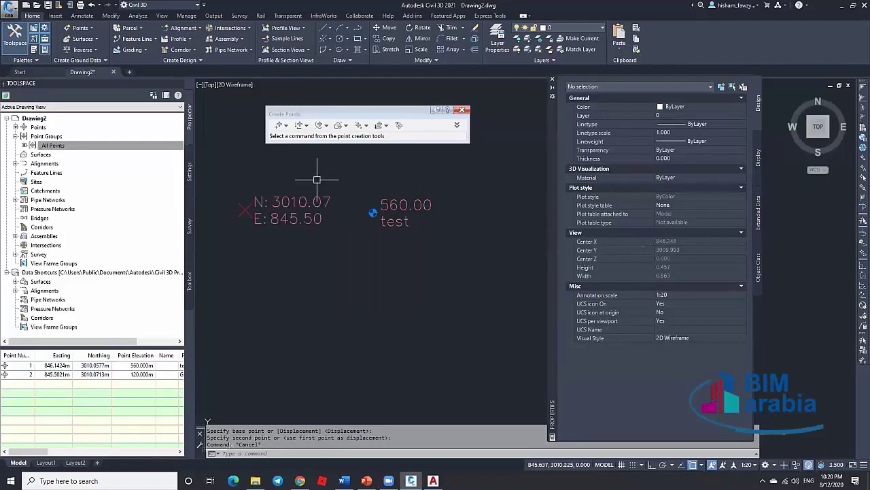
pyautogui.scroll(2, 399, 184)
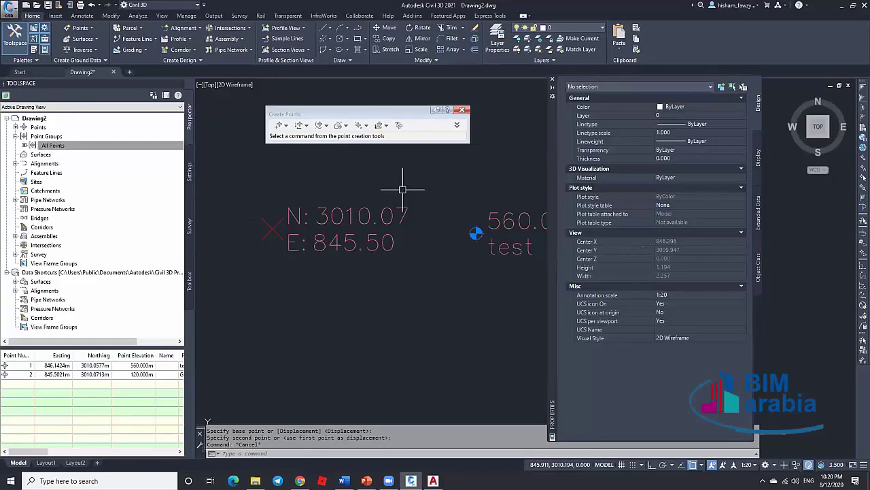
pyautogui.write('POINT')
pyautogui.press('Return')
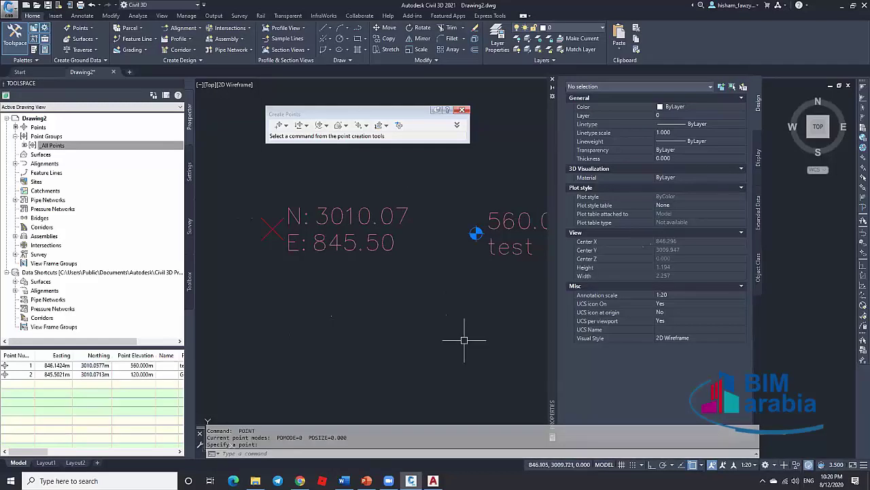
pyautogui.press('Escape')
pyautogui.write('PTYPE')
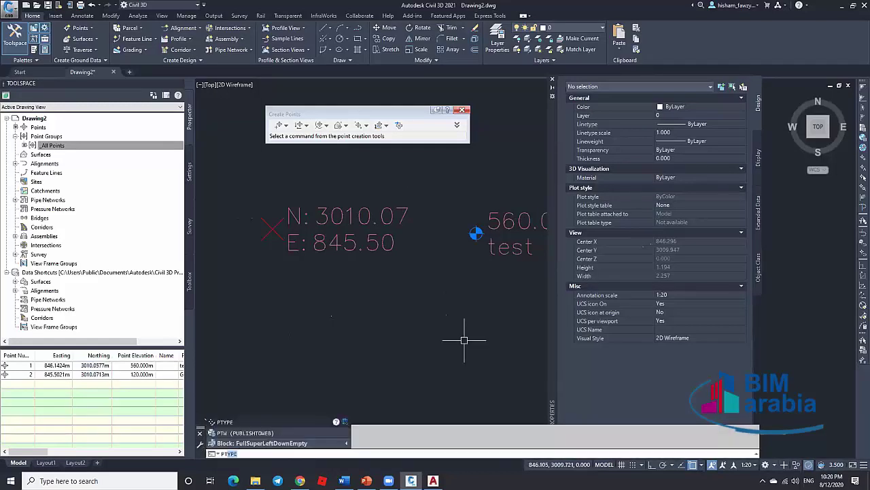
# Step: Set the point display to a boxed X sized 0.100 in absolute units
pyautogui.press('Return')
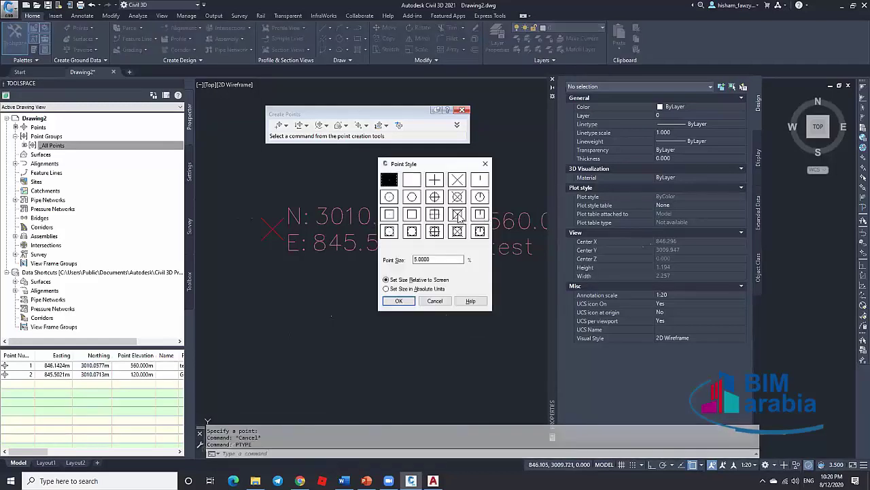
pyautogui.click(457, 214)
pyautogui.click(385, 288)
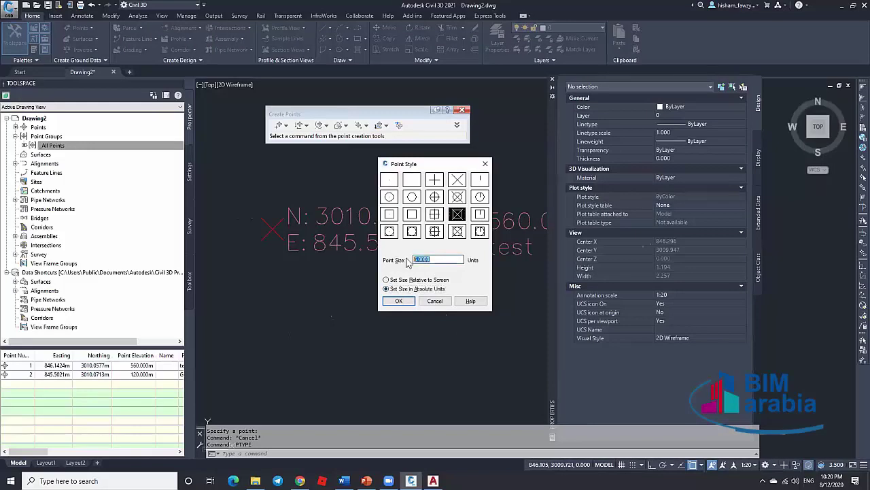
pyautogui.click(395, 303)
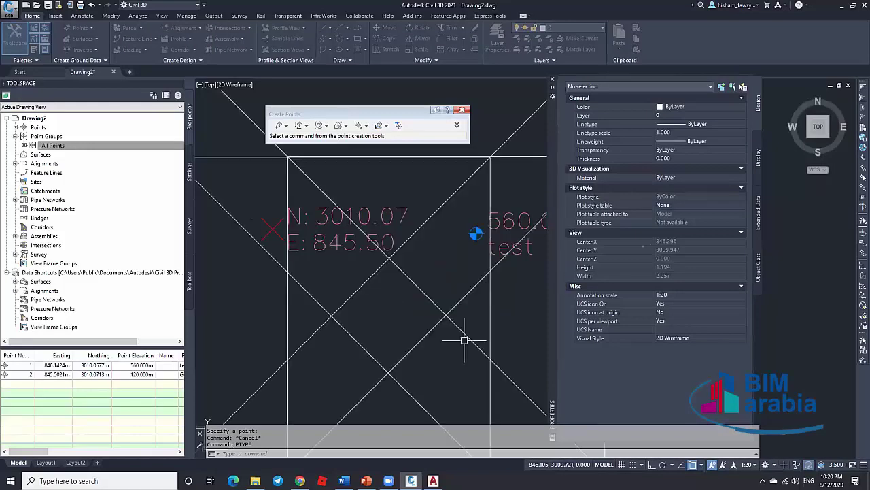
pyautogui.press('Escape')
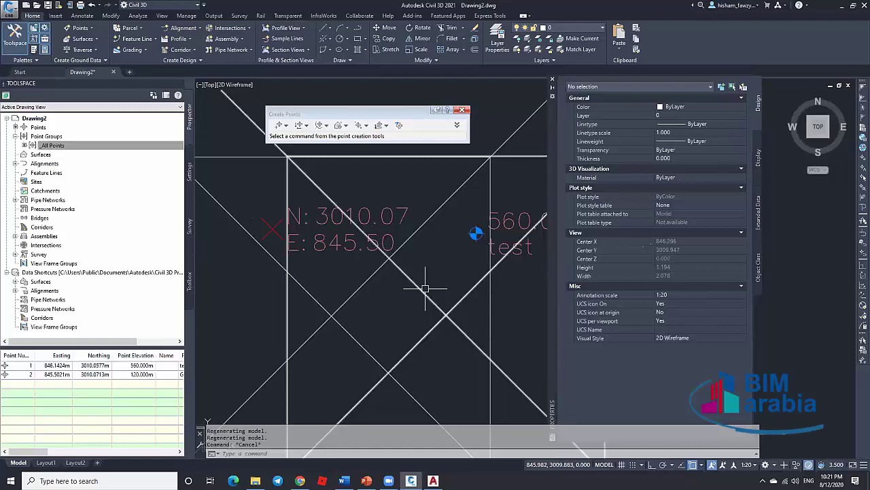
pyautogui.press('Return')
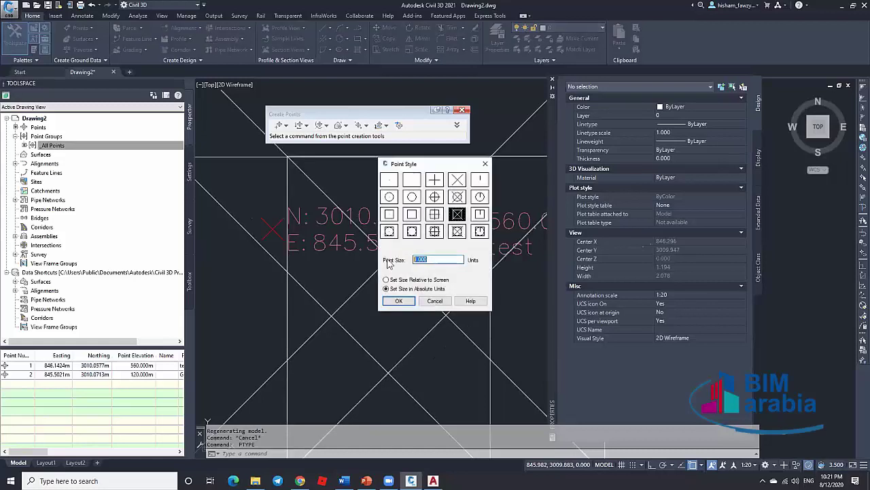
pyautogui.press('Return')
pyautogui.press('Escape')
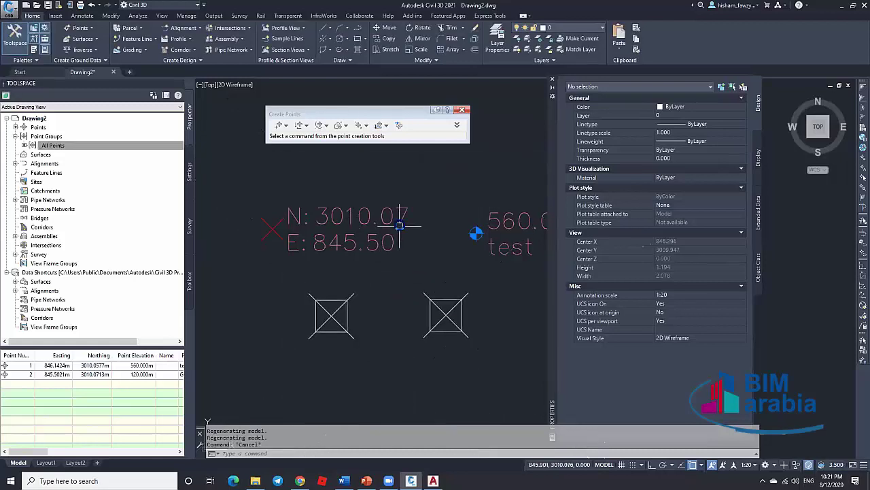
pyautogui.click(438, 282)
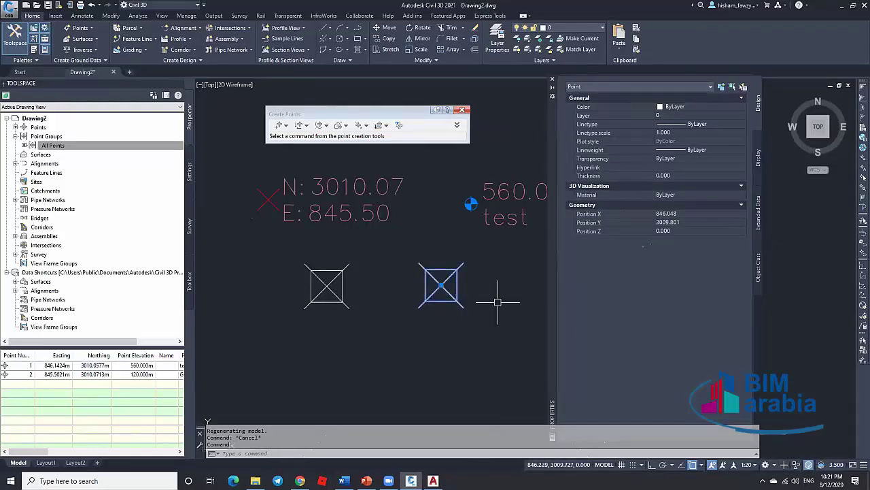
# Step: Switch the point display to circled X and window-select both plain points
pyautogui.write('ptype')
pyautogui.press('Return')
pyautogui.click(457, 197)
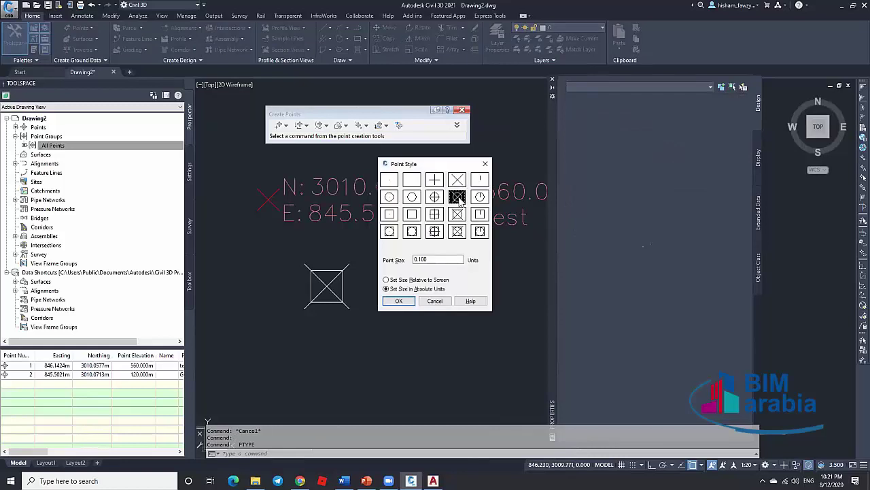
pyautogui.click(399, 300)
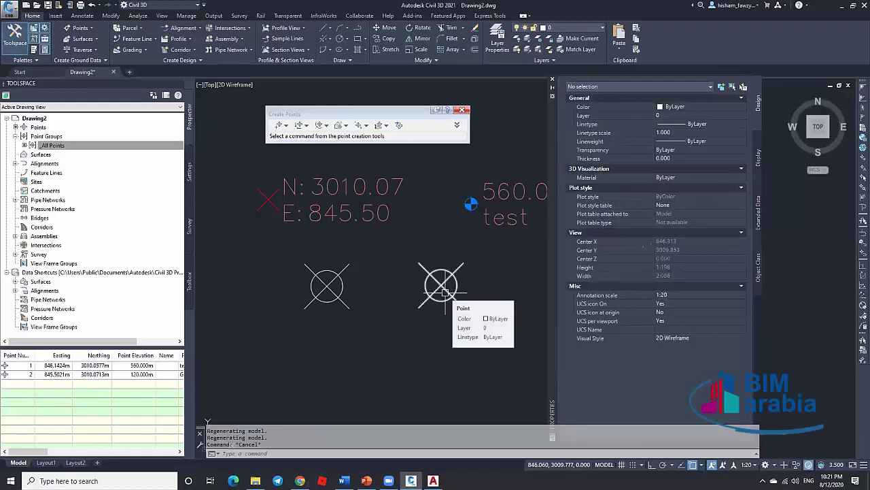
pyautogui.press('Escape')
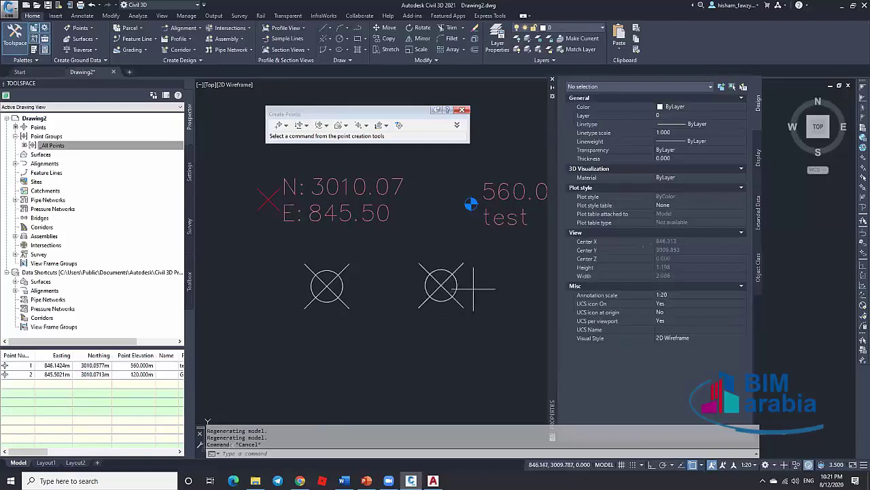
pyautogui.click(493, 314)
pyautogui.click(322, 306)
# Step: Erase the two plain points and both COGO points, then close the Create Points toolbar
pyautogui.press('Delete')
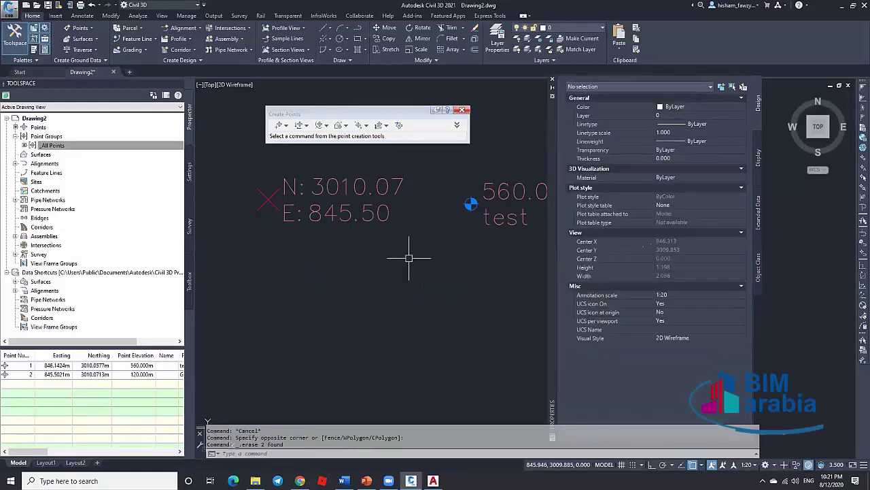
pyautogui.click(483, 192)
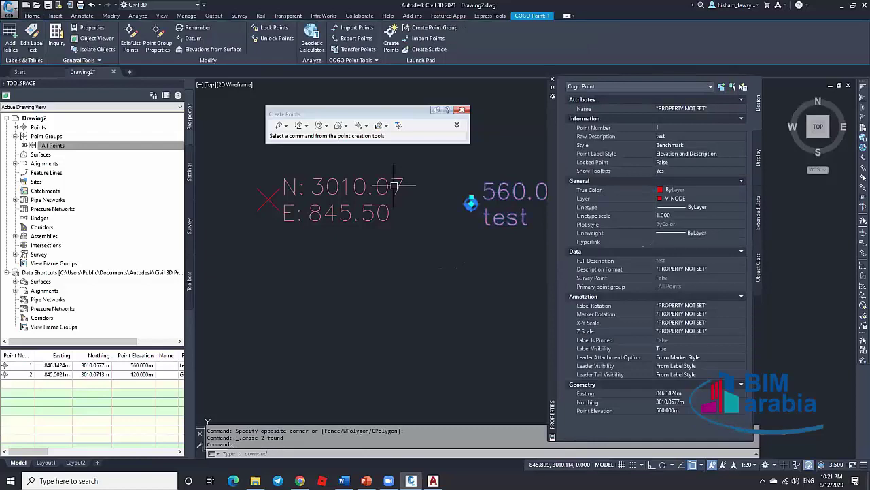
pyautogui.click(399, 185)
pyautogui.press('Delete')
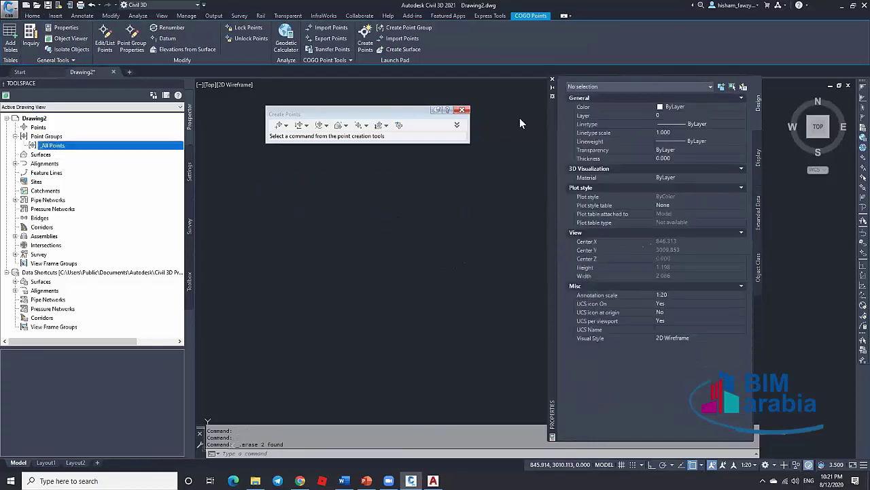
pyautogui.click(461, 110)
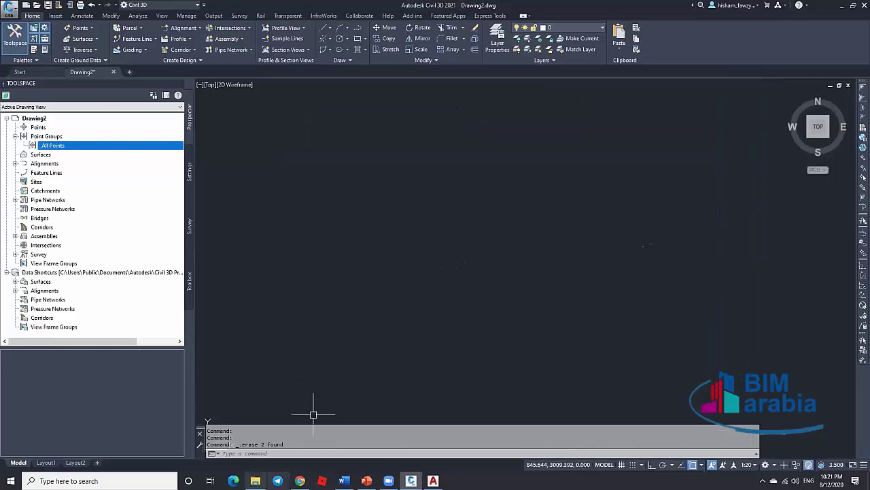
pyautogui.click(255, 481)
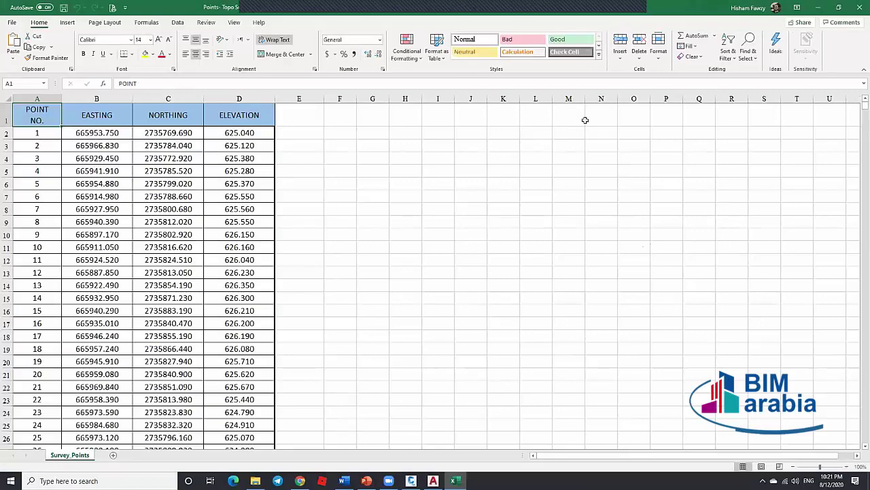
# Step: Resize the Excel window and review the Easting, Northing and Elevation columns of Survey_Points
pyautogui.click(535, 184)
pyautogui.click(839, 7)
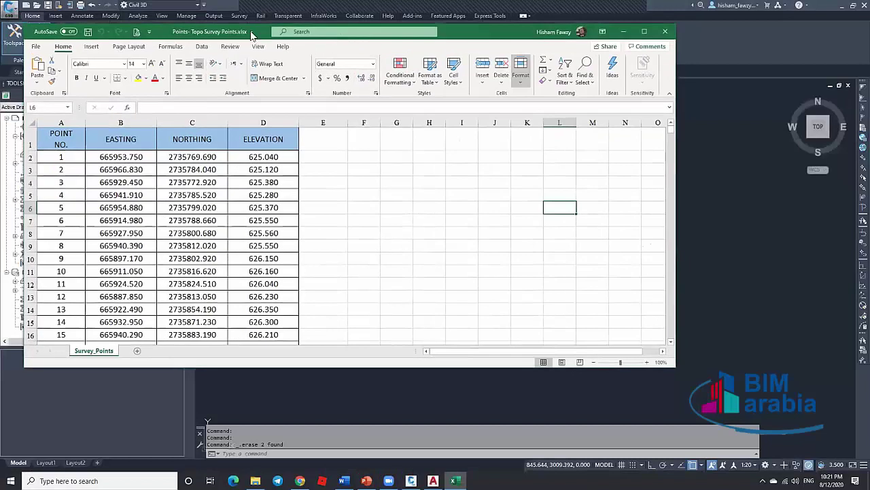
pyautogui.moveTo(469, 37); pyautogui.dragTo(620, 42)
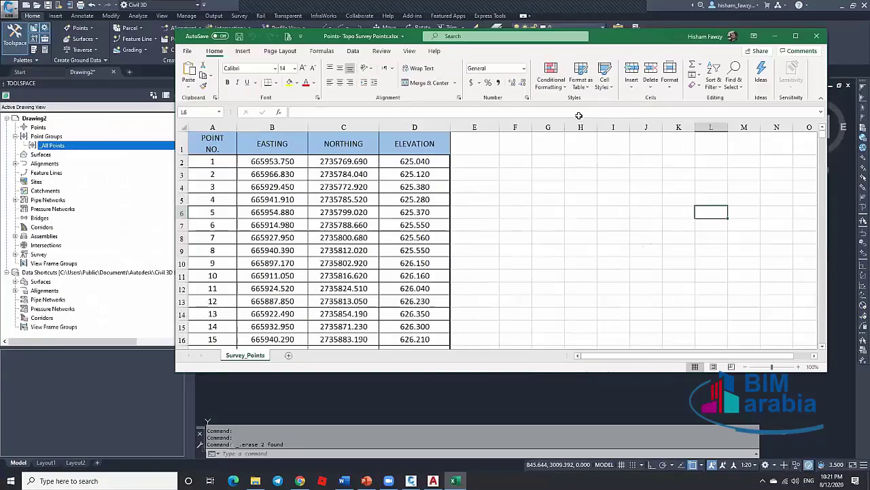
pyautogui.click(548, 185)
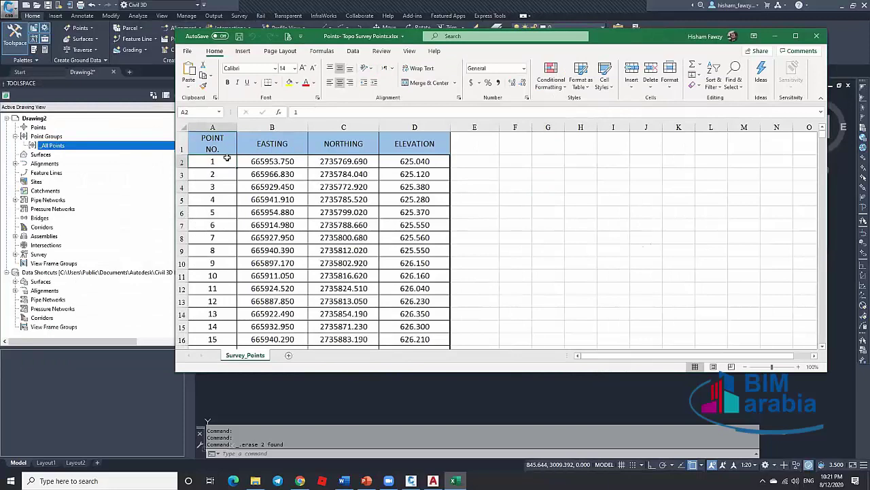
pyautogui.click(286, 142)
pyautogui.click(345, 146)
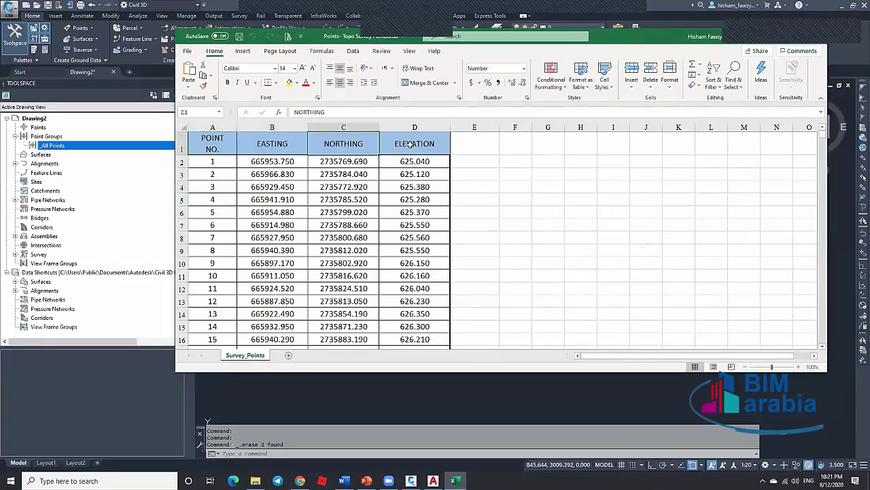
pyautogui.click(412, 144)
pyautogui.press('Down')
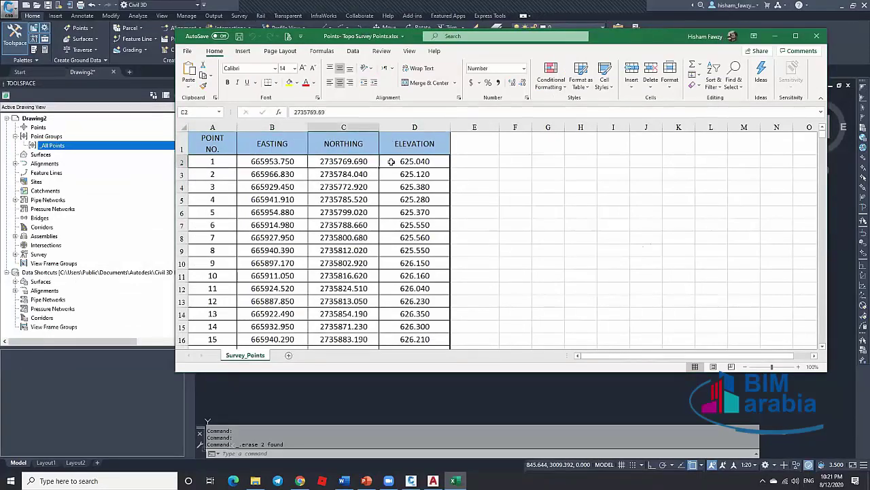
# Step: Enter EG in E2, fill it down column E, and switch back to Civil 3D
pyautogui.click(222, 163)
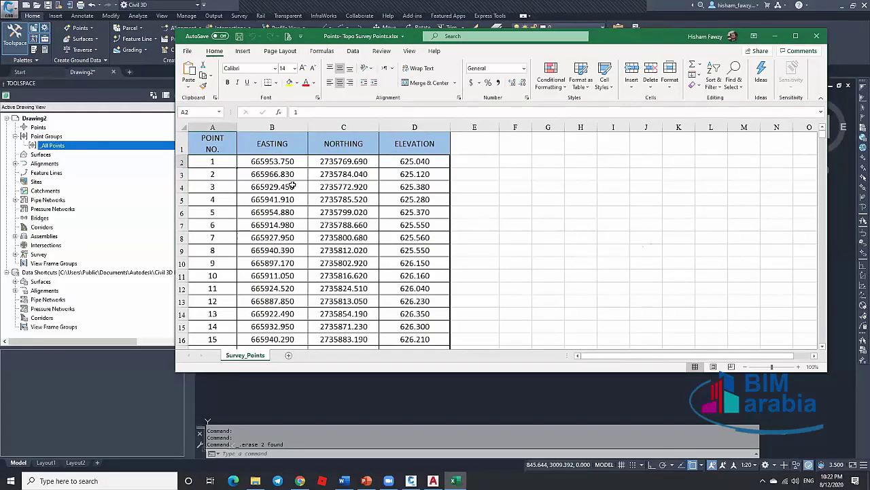
pyautogui.click(483, 160)
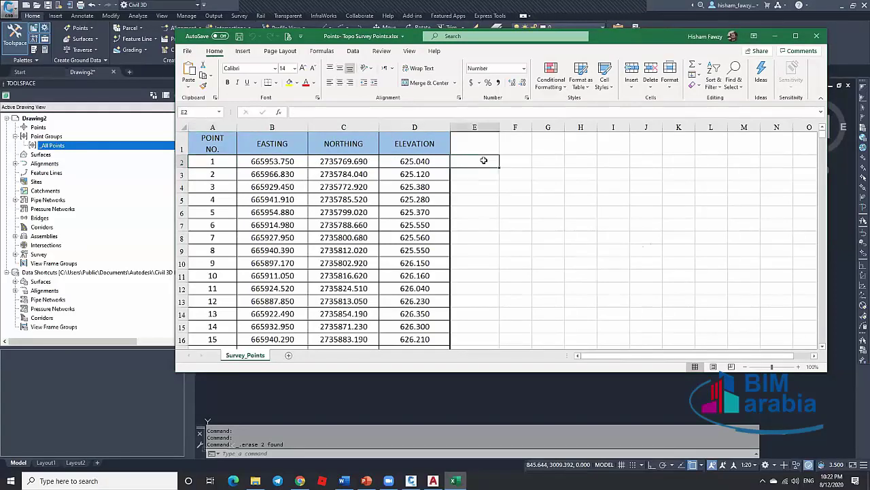
pyautogui.scroll(-7, 483, 160)
pyautogui.scroll(7, 484, 160)
pyautogui.write('EG')
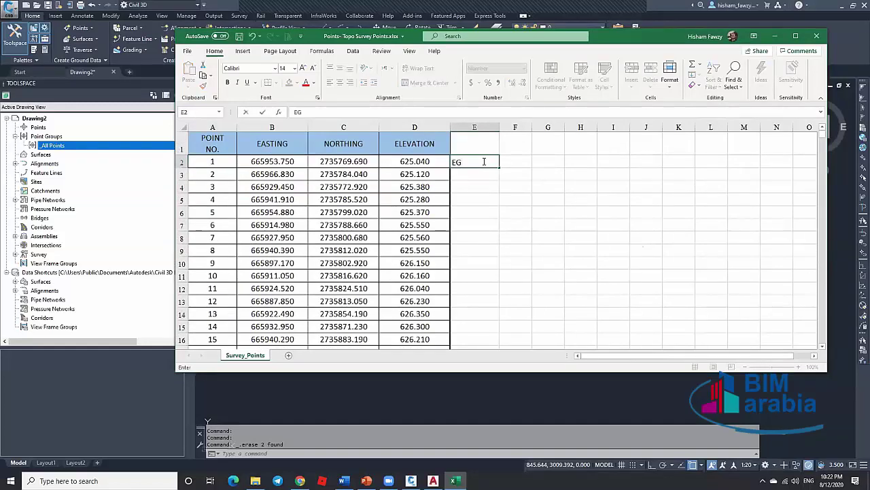
pyautogui.press('Return')
pyautogui.press('Right')
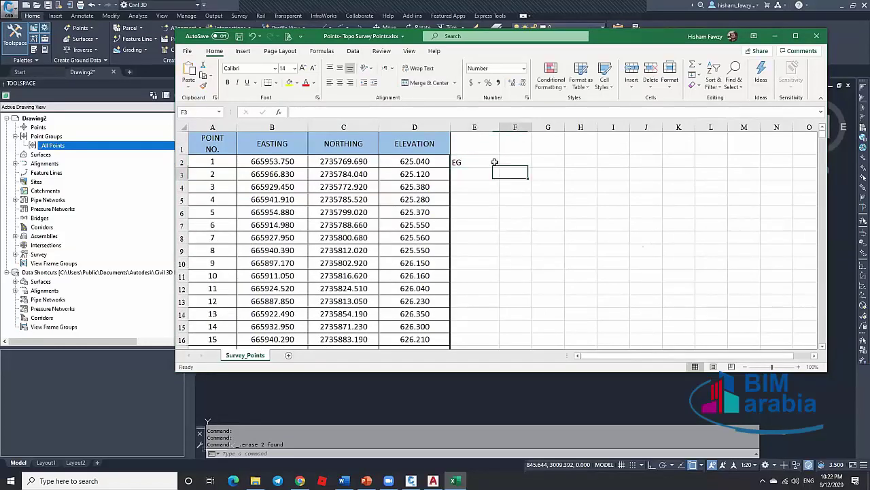
pyautogui.click(495, 162)
pyautogui.doubleClick(499, 168)
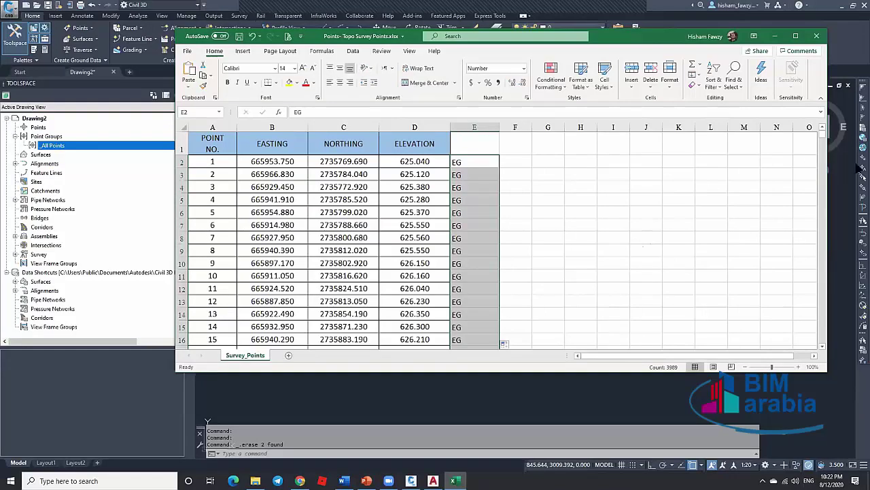
pyautogui.scroll(-12, 582, 275)
pyautogui.scroll(6, 631, 244)
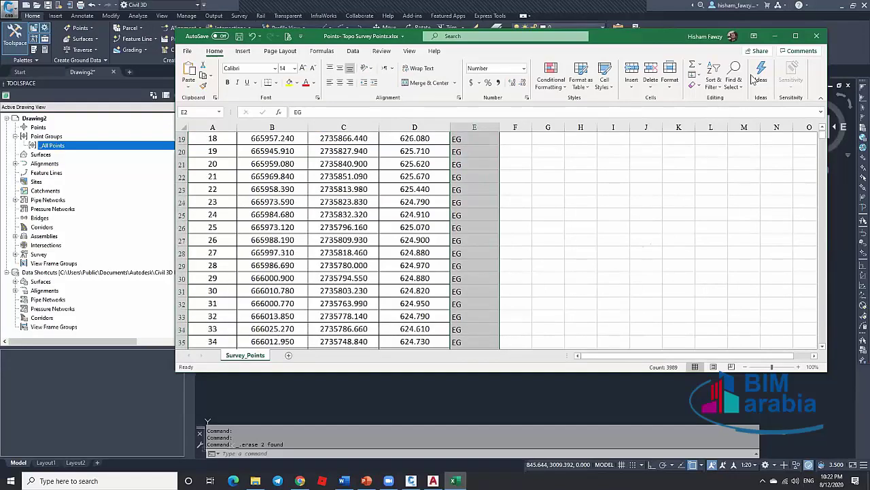
pyautogui.hotkey('alt', 'Tab')
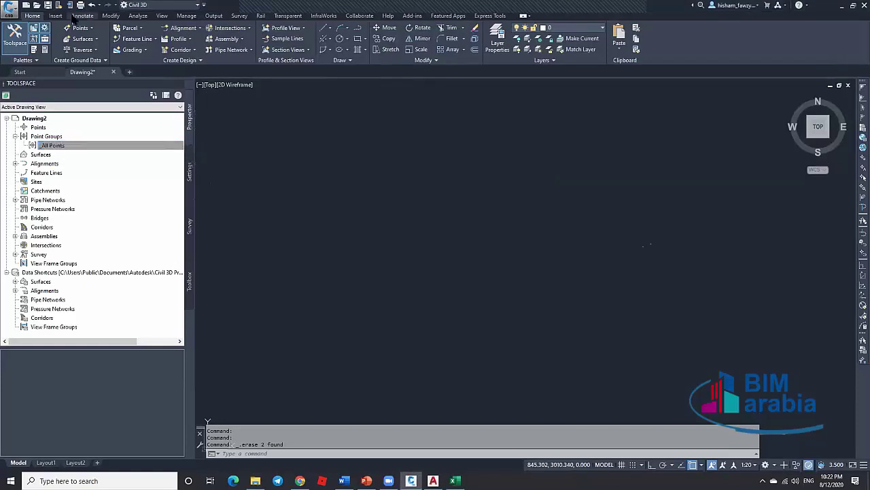
# Step: From Point Creation Tools, choose Import Points to load survey points from a file
pyautogui.click(79, 30)
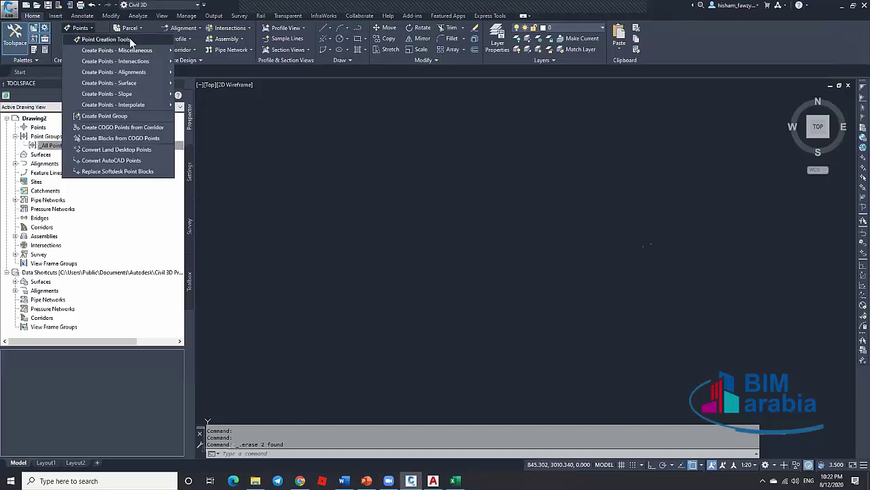
pyautogui.click(102, 39)
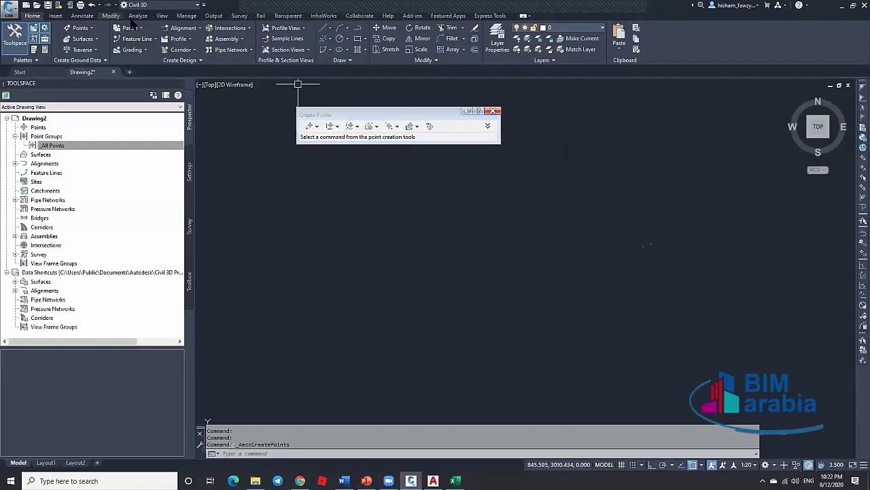
pyautogui.click(55, 16)
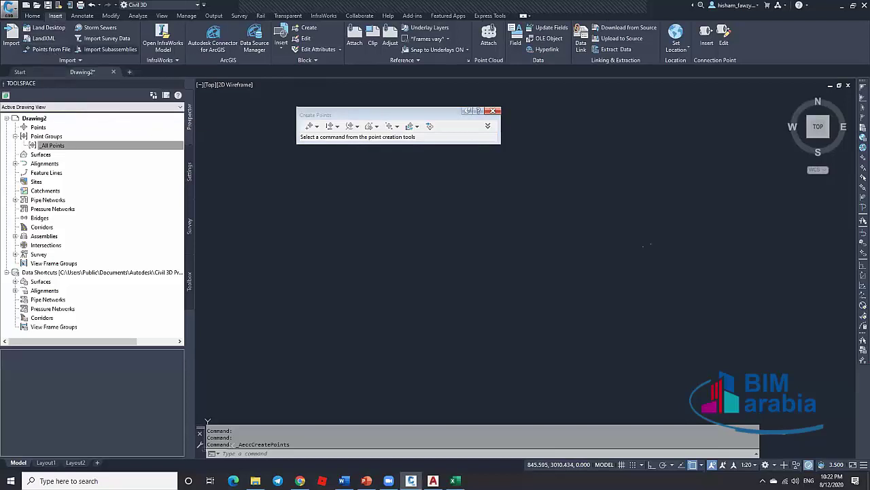
pyautogui.click(429, 127)
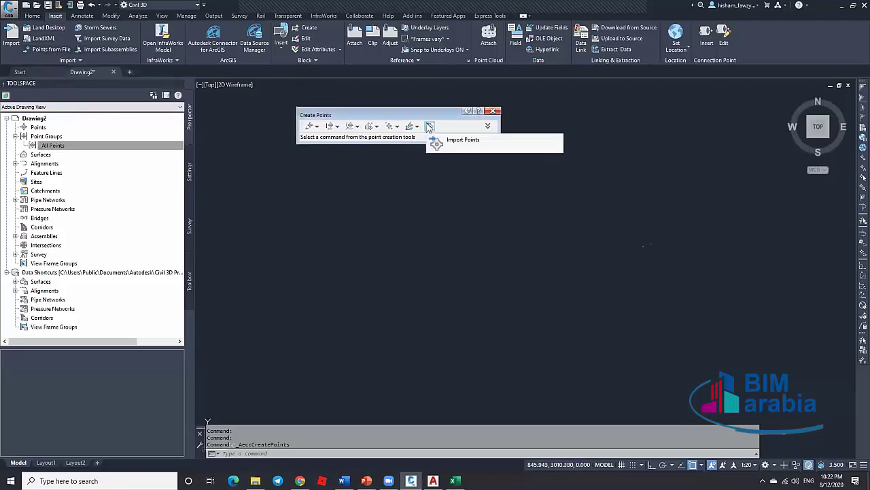
pyautogui.click(439, 144)
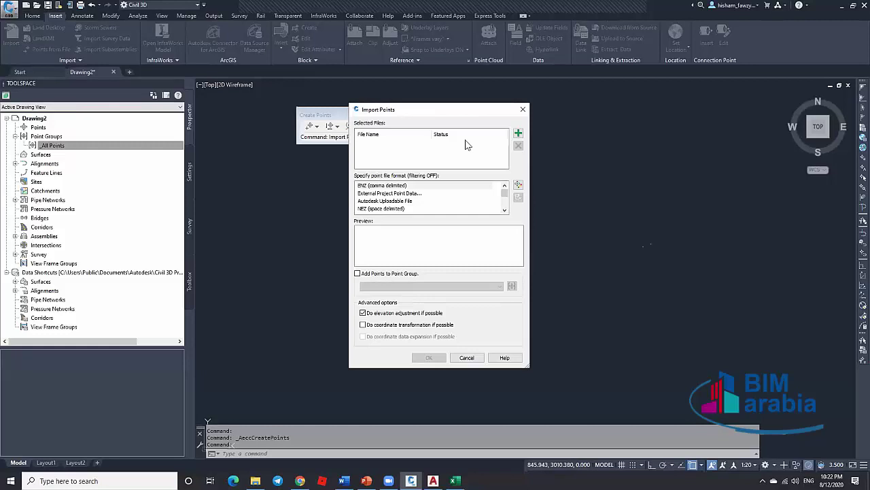
pyautogui.click(518, 133)
pyautogui.click(456, 340)
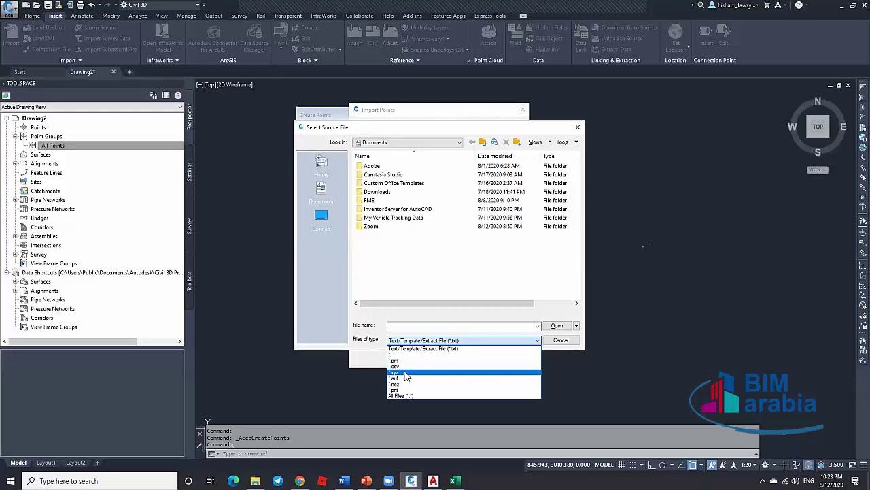
pyautogui.click(483, 287)
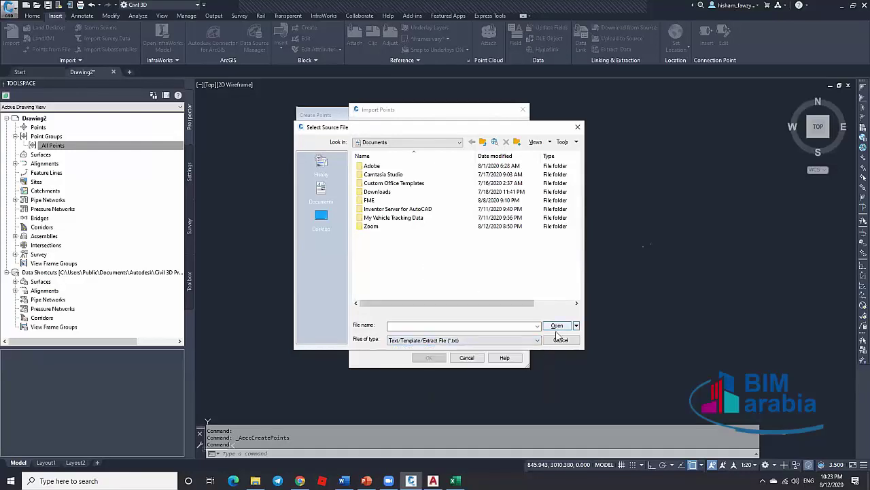
pyautogui.click(560, 338)
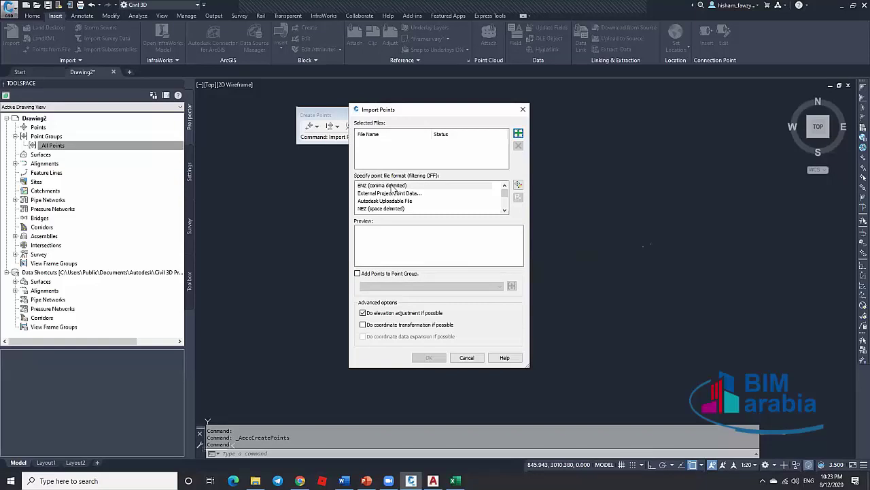
pyautogui.click(455, 480)
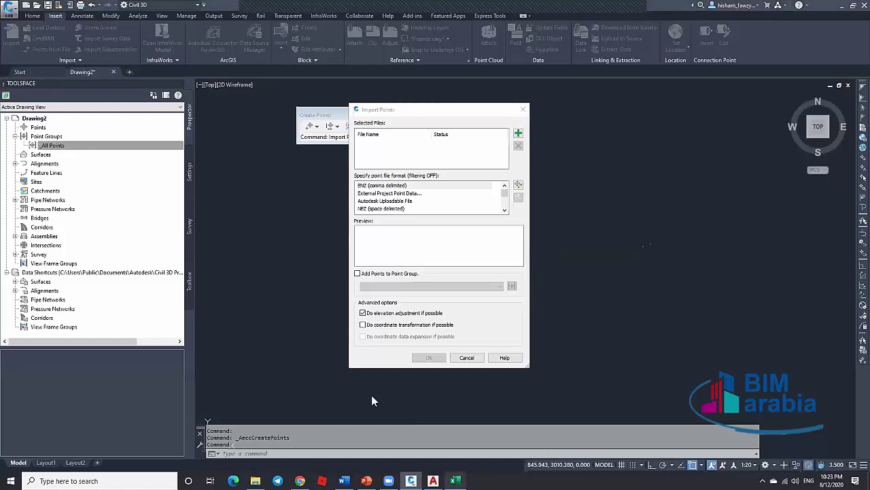
# Step: Enter the header CODE in cell E1 of the Survey_Points sheet
pyautogui.scroll(6, 259, 158)
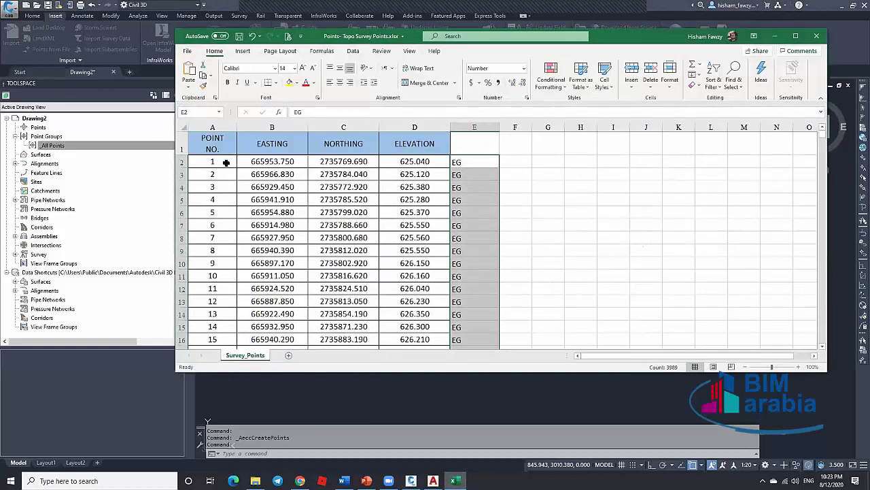
pyautogui.click(225, 164)
pyautogui.click(287, 143)
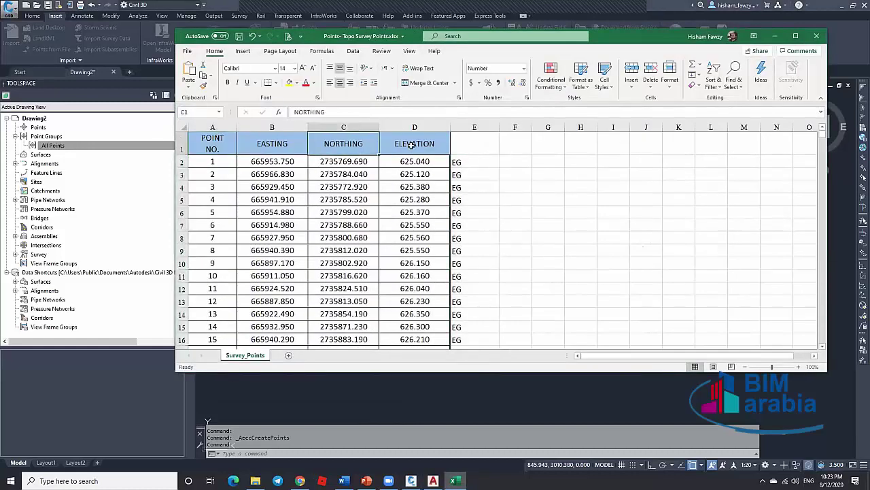
pyautogui.click(472, 152)
pyautogui.write('CO')
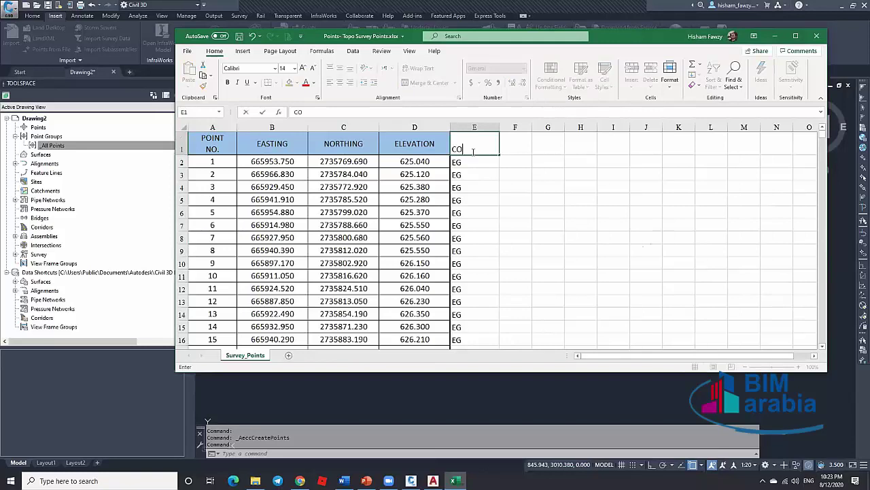
pyautogui.write('DE')
pyautogui.press('Return')
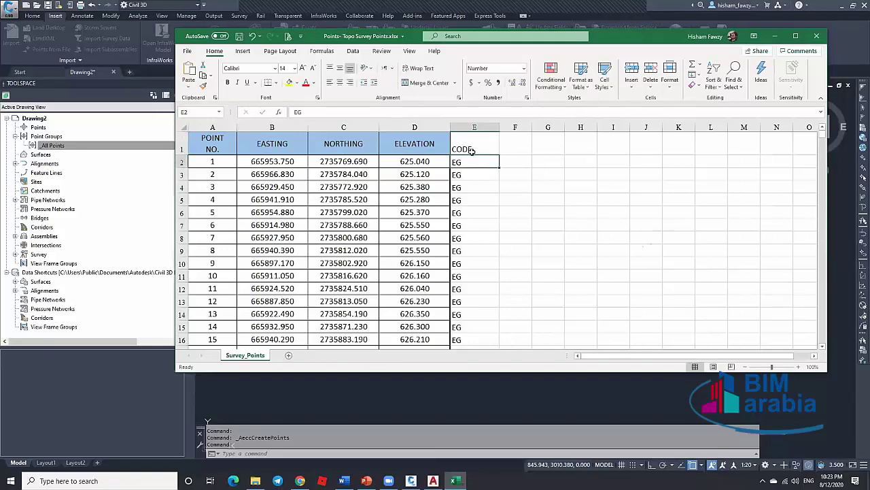
# Step: Copy the ELEVATION header's formatting from D1 onto E1 with Format Painter, then minimize Excel
pyautogui.click(415, 143)
pyautogui.click(202, 86)
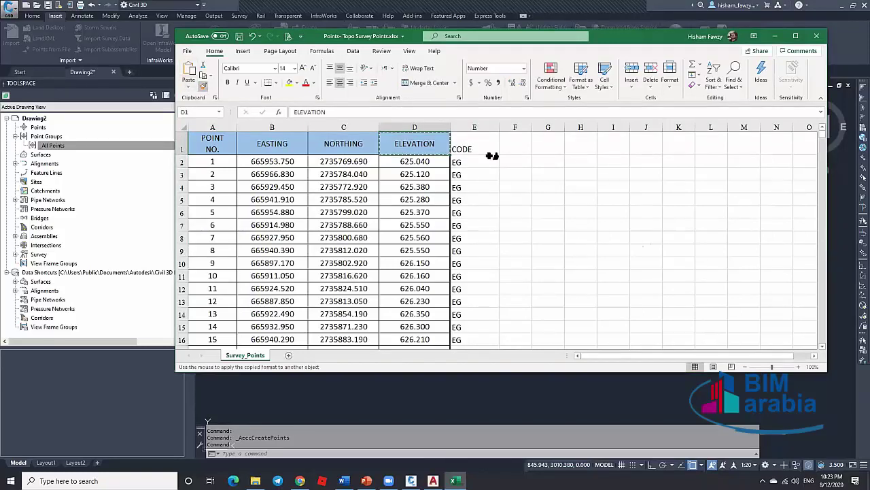
pyautogui.click(478, 144)
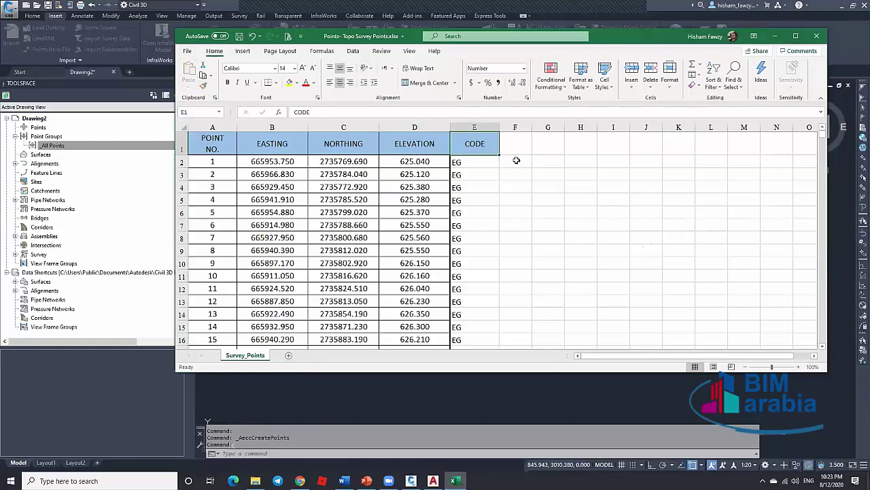
pyautogui.click(776, 36)
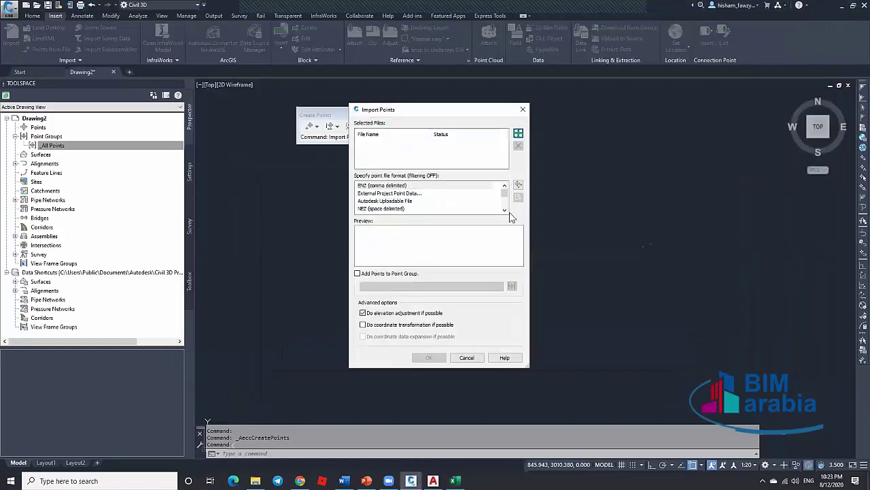
# Step: Compare the PENZD formats in the list and settle on PENZD (comma delimited), then return to Excel
pyautogui.click(505, 211)
pyautogui.click(505, 211)
pyautogui.click(504, 211)
pyautogui.click(504, 211)
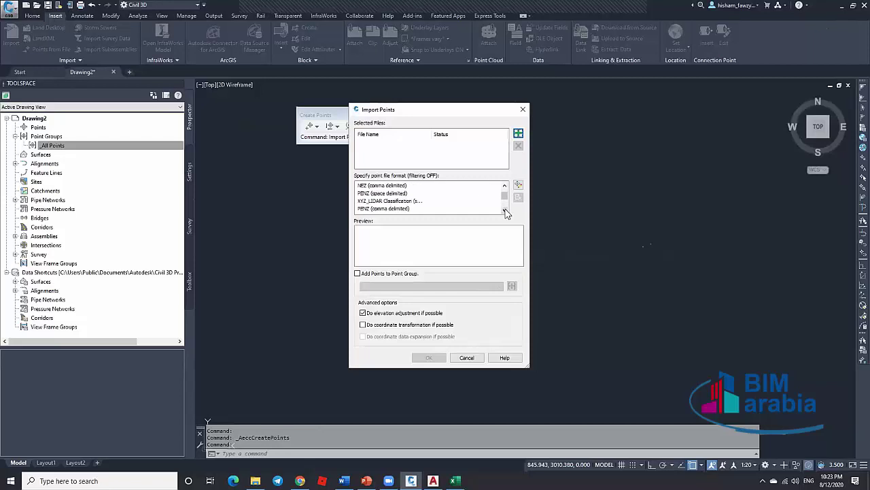
pyautogui.click(505, 211)
pyautogui.click(504, 210)
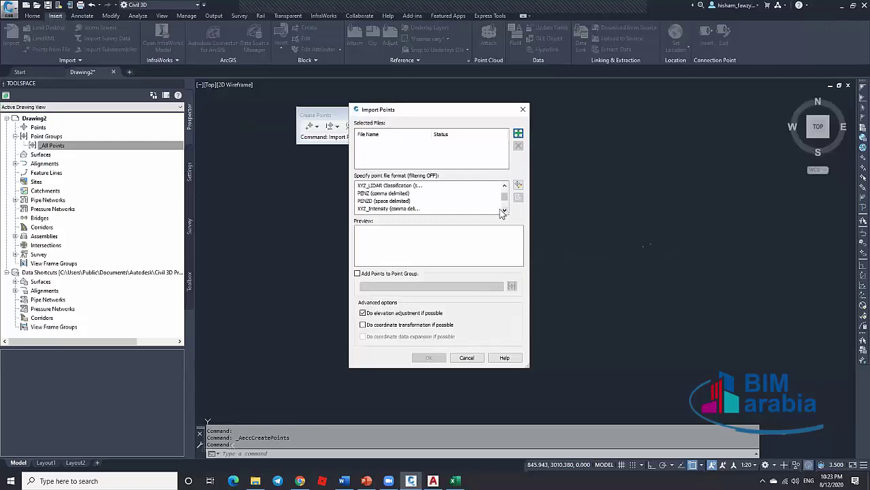
pyautogui.click(371, 202)
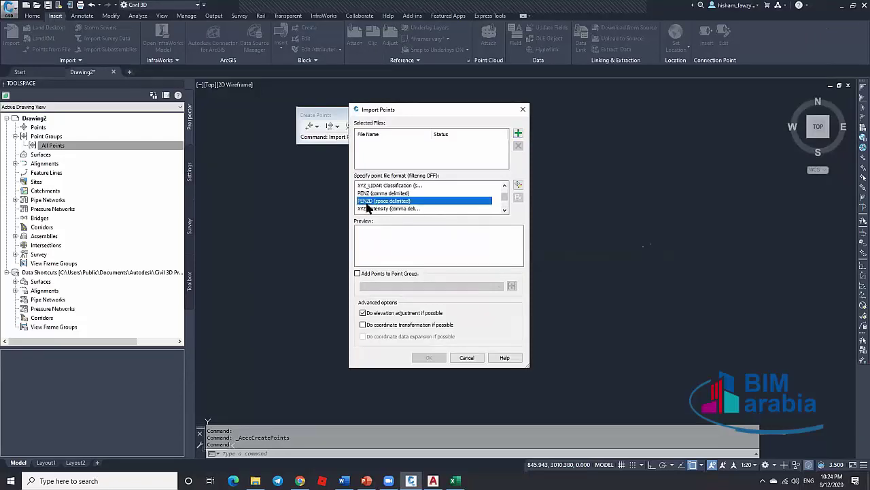
pyautogui.doubleClick(504, 210)
pyautogui.click(392, 202)
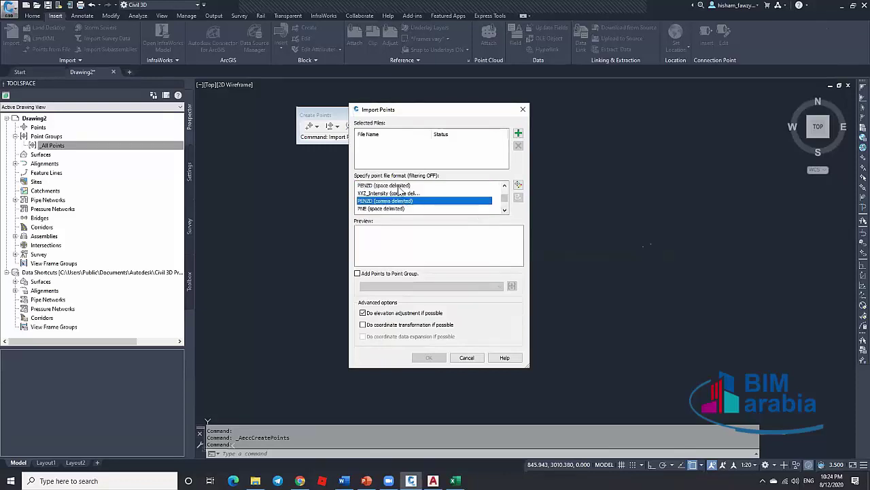
pyautogui.click(380, 185)
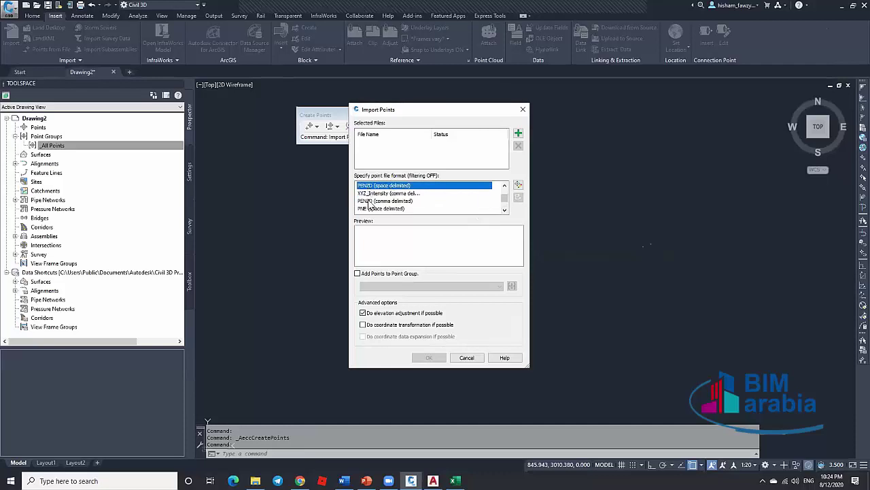
pyautogui.click(372, 202)
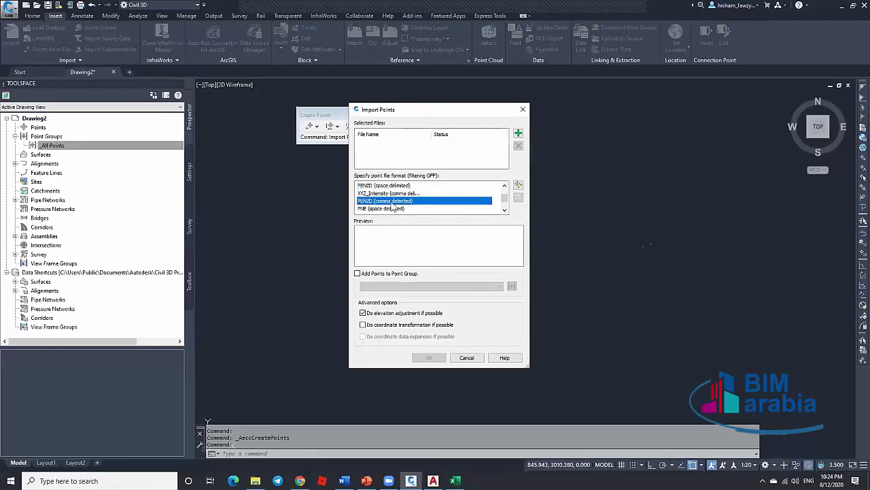
pyautogui.click(392, 187)
pyautogui.click(396, 202)
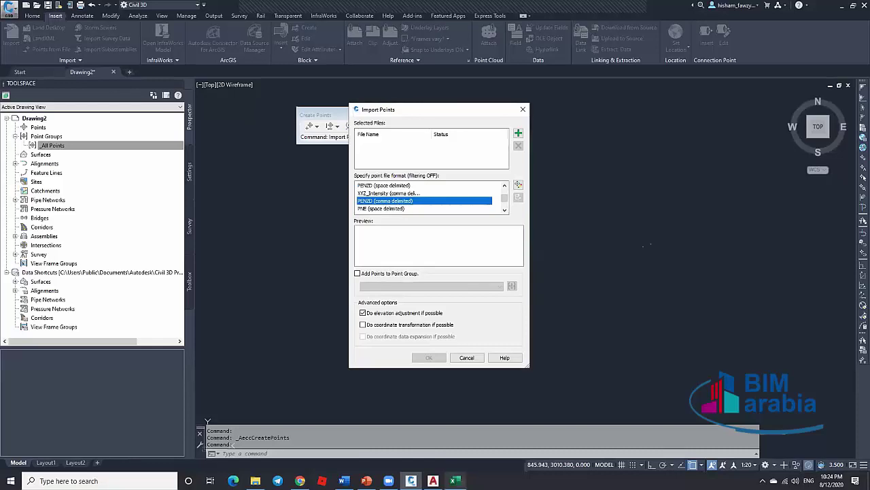
pyautogui.click(455, 480)
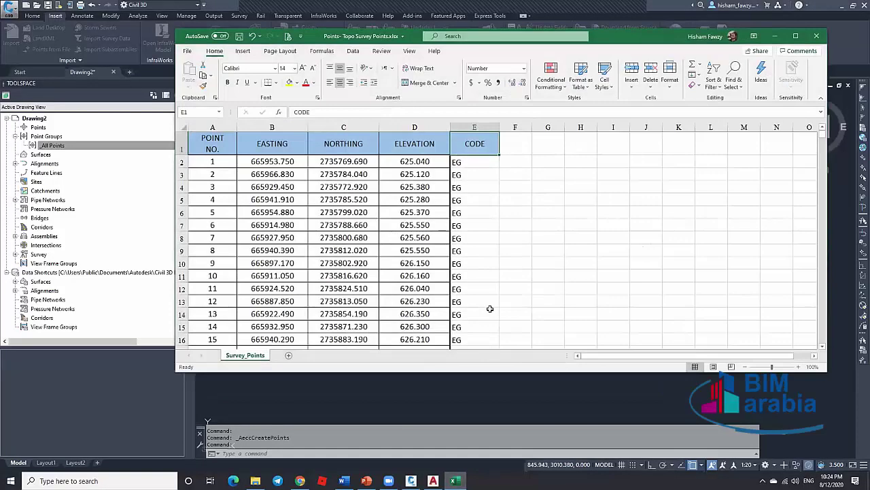
# Step: Review the first point's values in cells A2 through E2
pyautogui.click(526, 161)
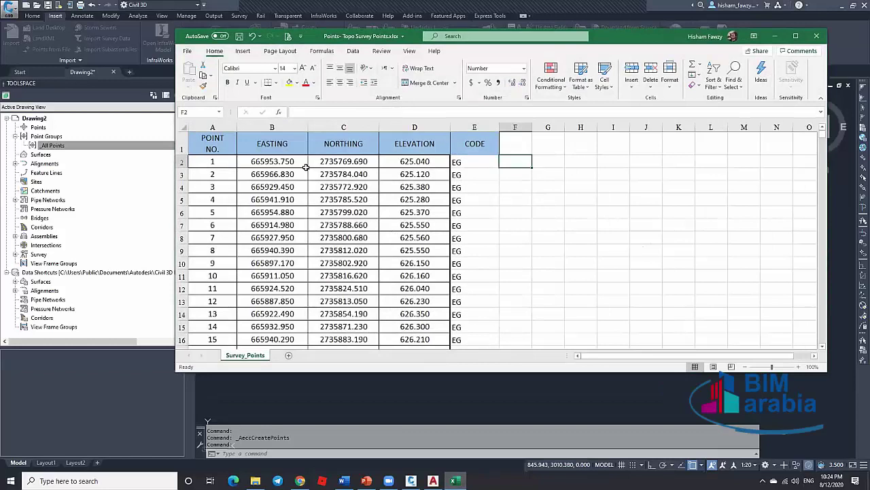
pyautogui.click(215, 164)
pyautogui.click(273, 163)
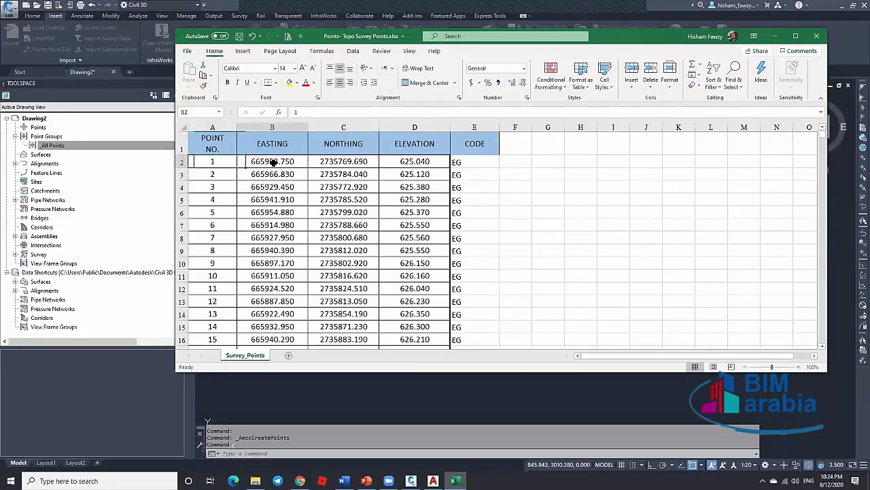
pyautogui.click(333, 161)
pyautogui.click(404, 162)
pyautogui.click(458, 162)
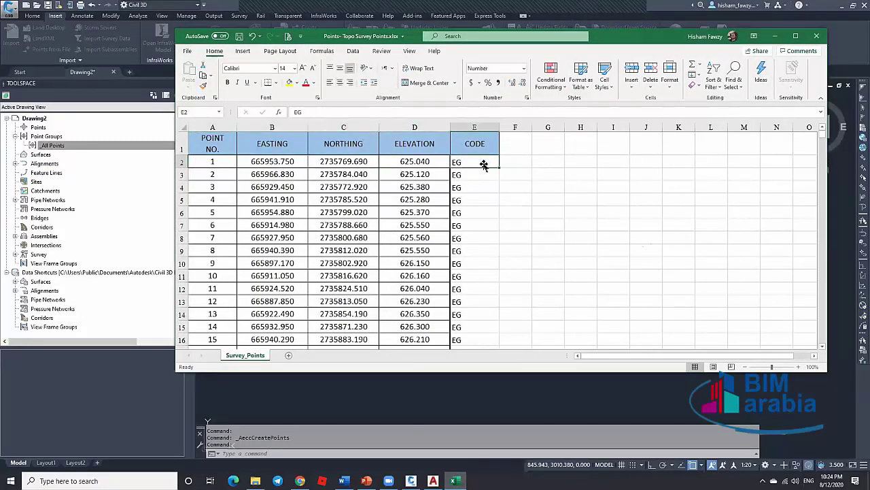
pyautogui.click(225, 160)
pyautogui.click(272, 161)
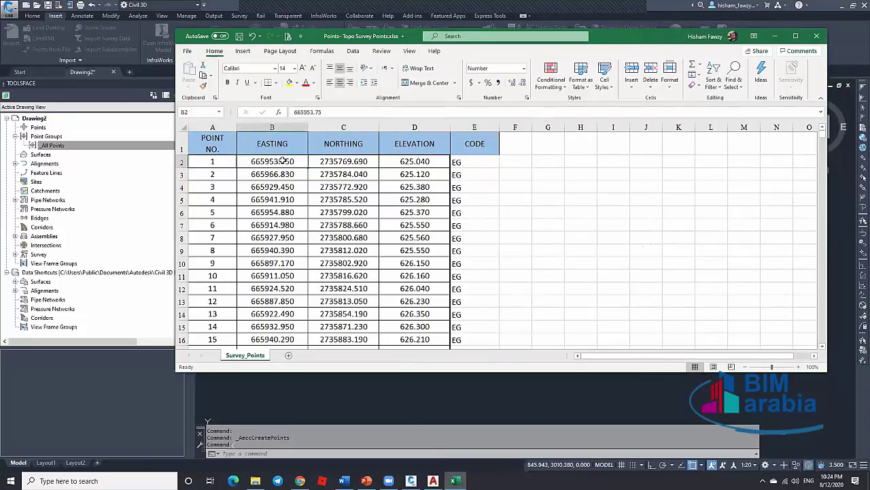
pyautogui.click(343, 161)
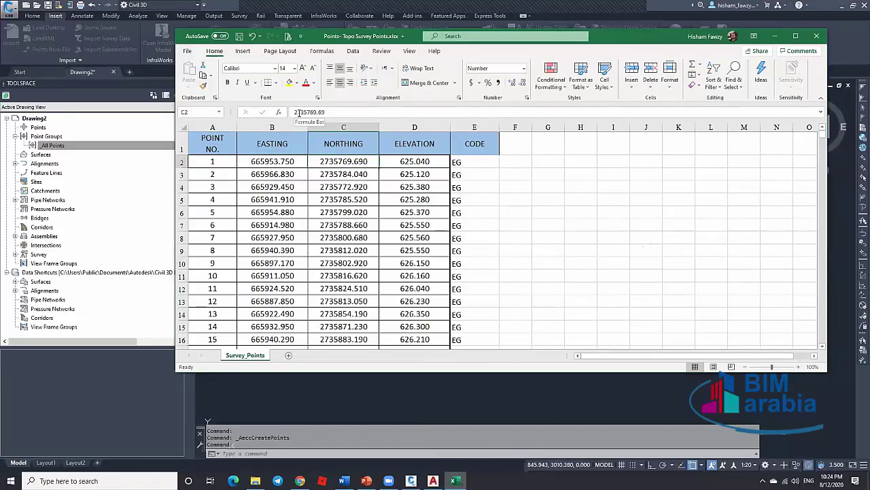
pyautogui.click(231, 161)
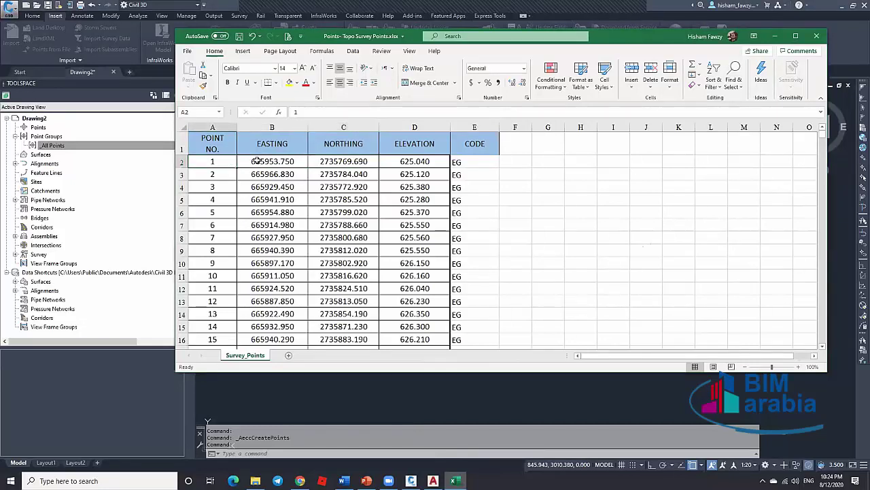
pyautogui.click(256, 160)
pyautogui.click(224, 162)
# Step: Start a CONCATENATE formula in F2 and bring up its Function Arguments form
pyautogui.click(516, 159)
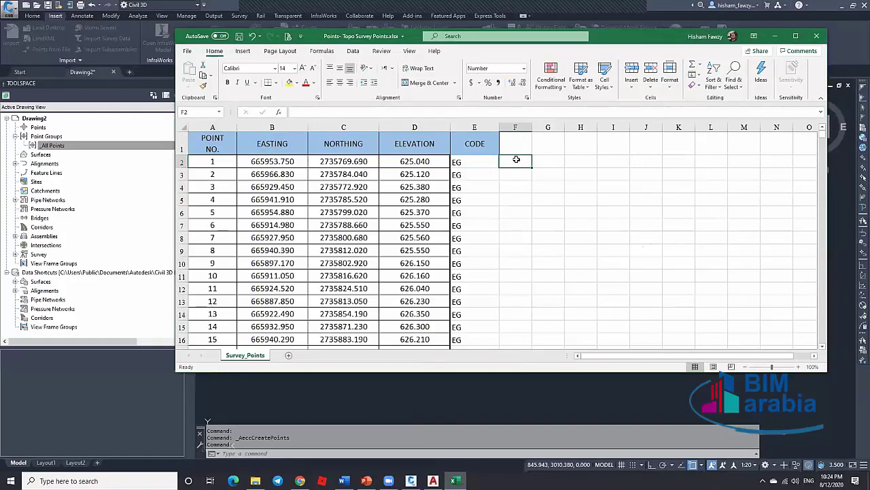
pyautogui.write('=')
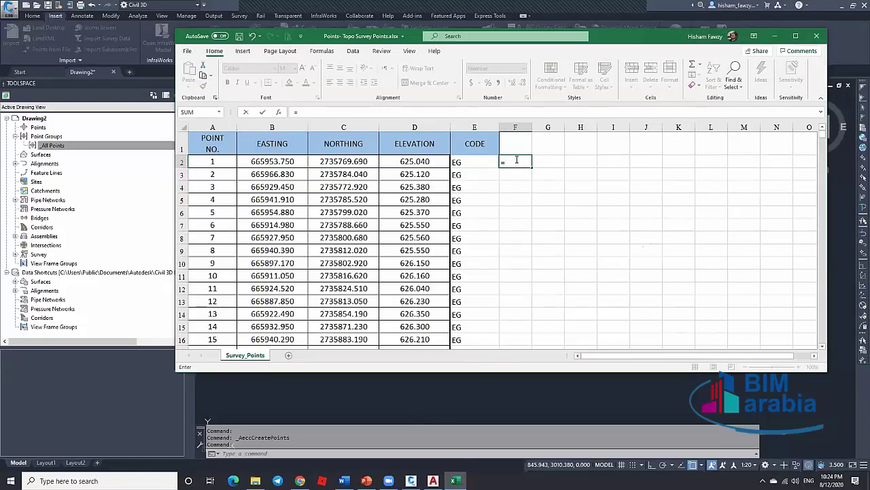
pyautogui.write('CONC')
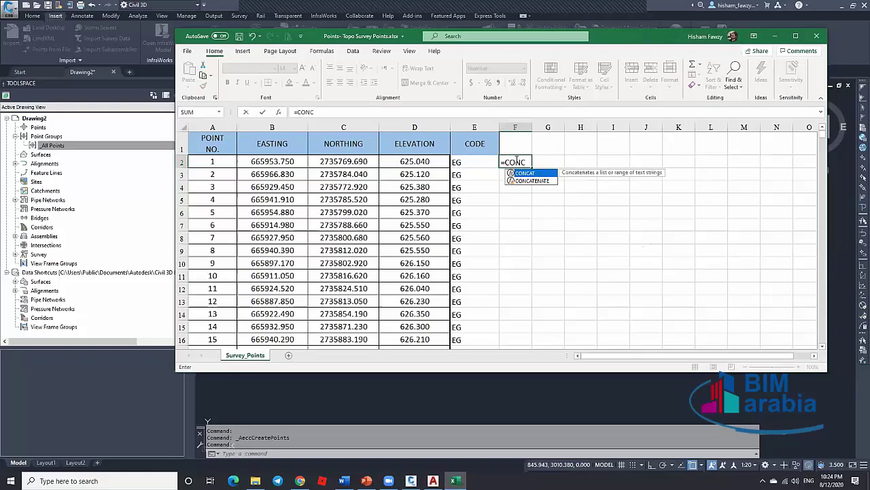
pyautogui.click(540, 181)
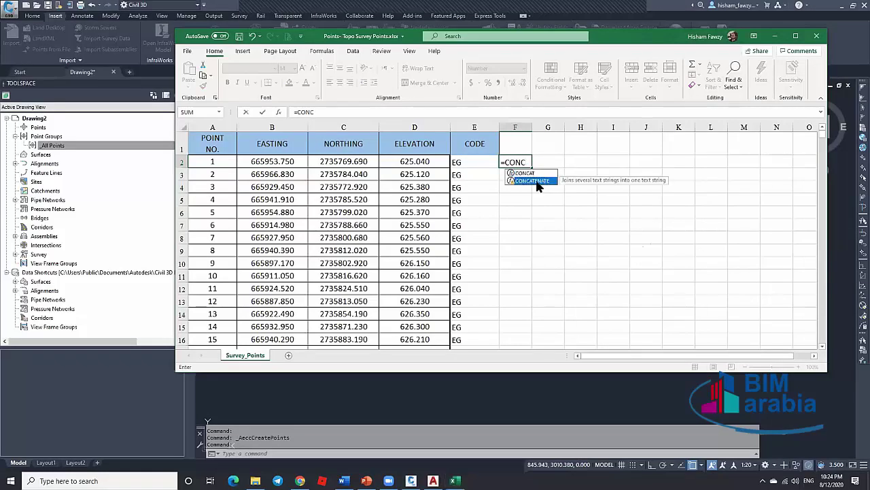
pyautogui.doubleClick(537, 181)
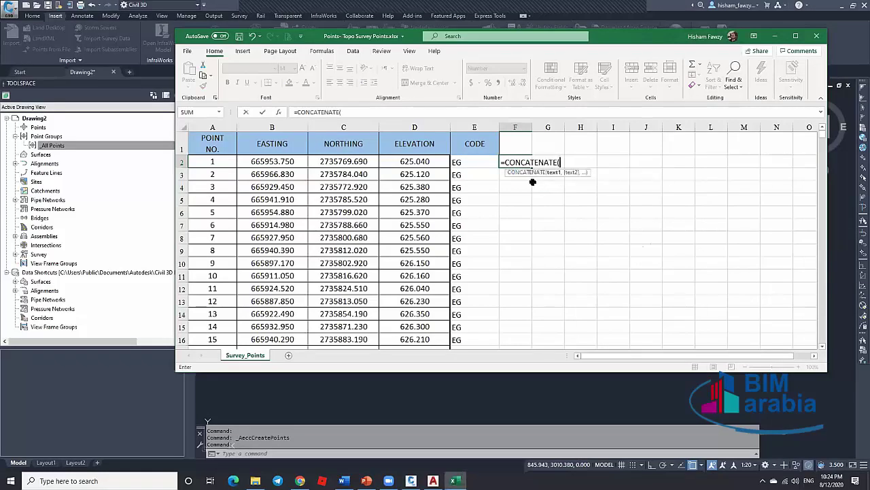
pyautogui.click(278, 114)
pyautogui.moveTo(639, 216); pyautogui.dragTo(690, 121)
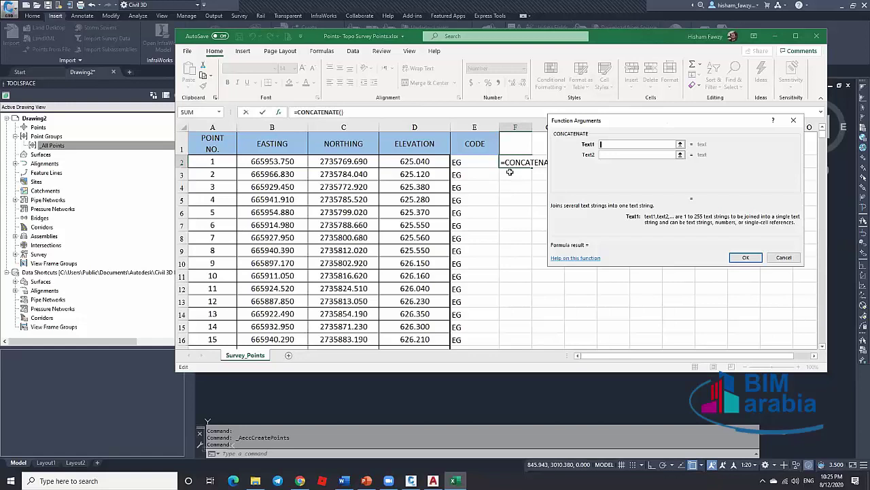
# Step: Enter A2, ",", B2, "," and C2 as the first CONCATENATE arguments
pyautogui.click(223, 161)
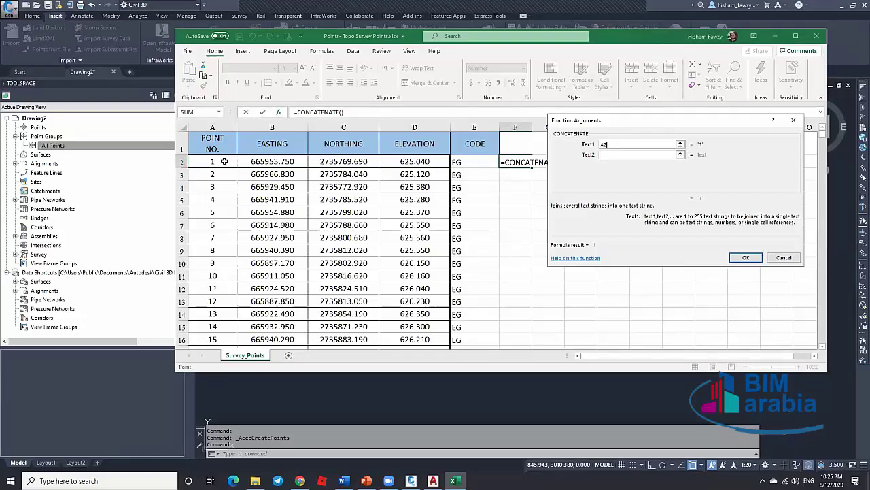
pyautogui.click(599, 156)
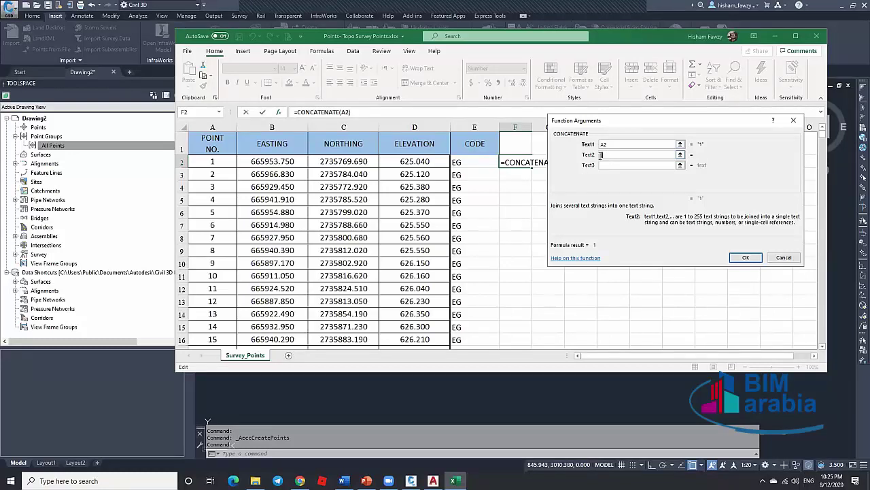
pyautogui.write(',')
pyautogui.click(605, 164)
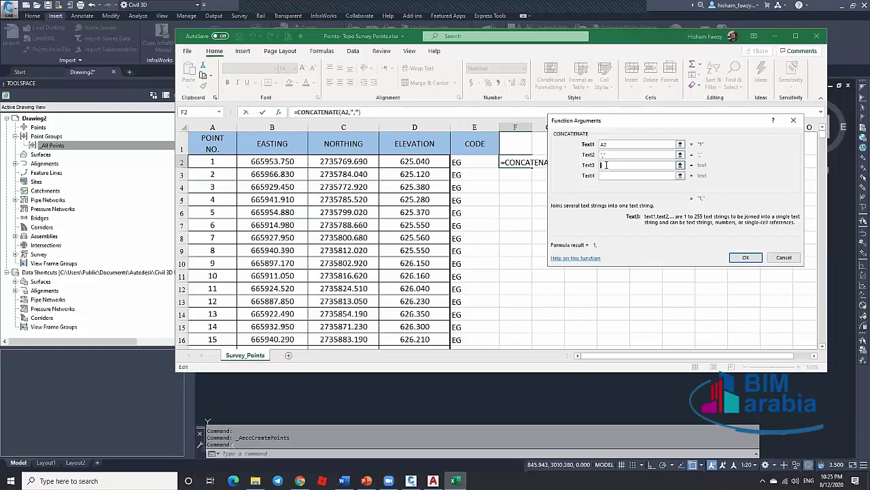
pyautogui.click(297, 161)
pyautogui.click(611, 175)
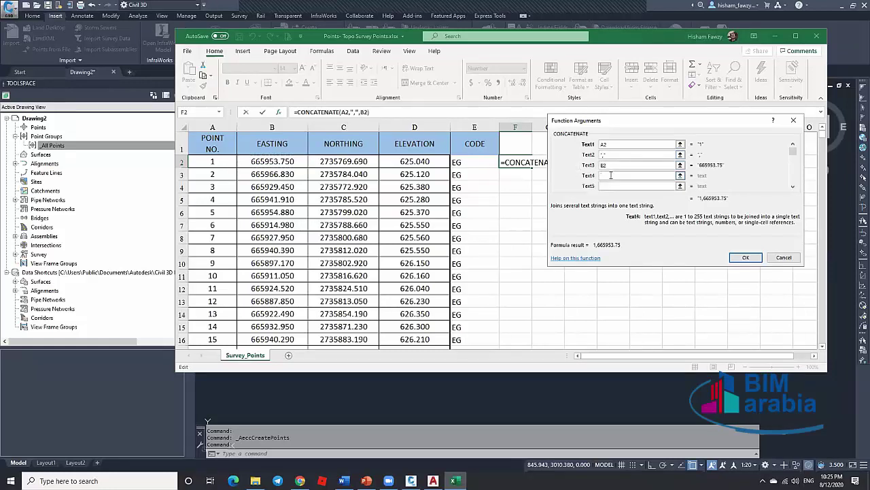
pyautogui.write(',')
pyautogui.click(606, 185)
pyautogui.click(348, 161)
pyautogui.click(792, 186)
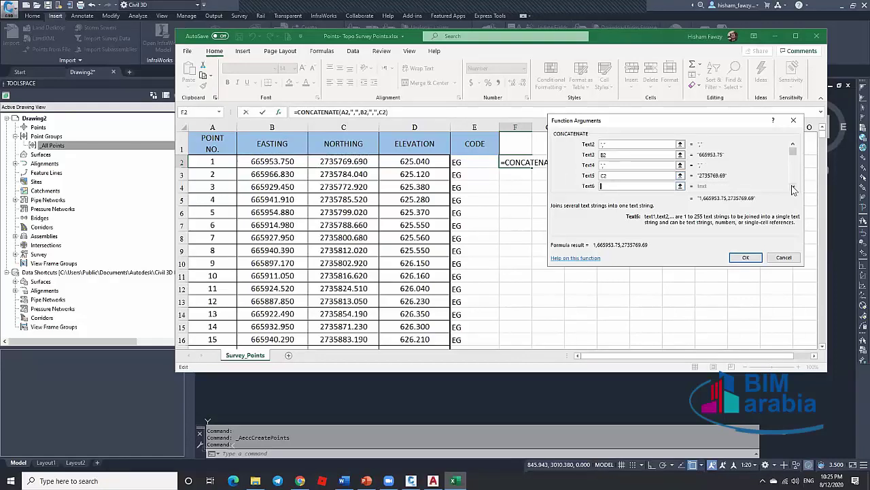
pyautogui.click(793, 186)
# Step: Add ",", D2, "," and E2, commit the formula, and autofit column F
pyautogui.click(625, 166)
pyautogui.write(',')
pyautogui.click(606, 174)
pyautogui.click(400, 166)
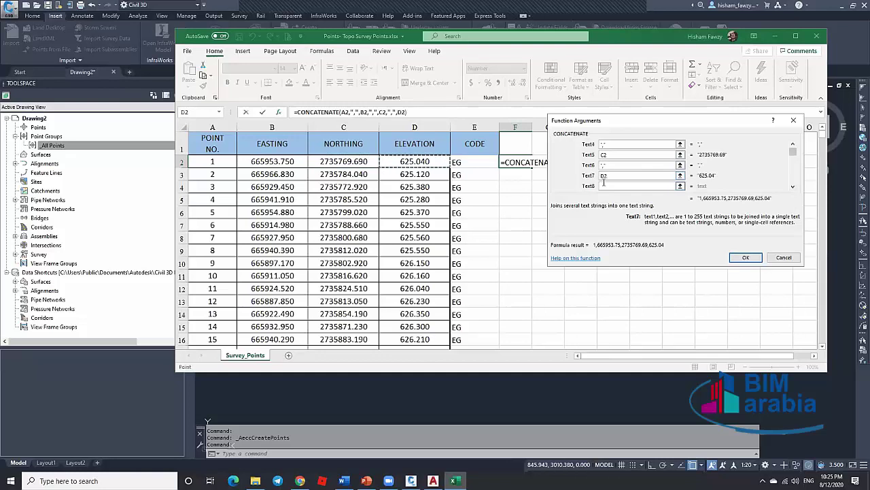
pyautogui.click(606, 185)
pyautogui.write(',')
pyautogui.press('Tab')
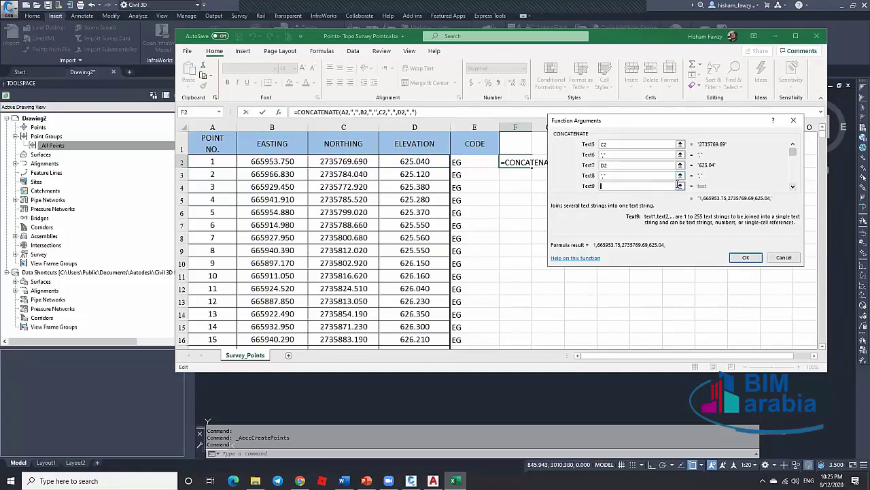
pyautogui.click(463, 162)
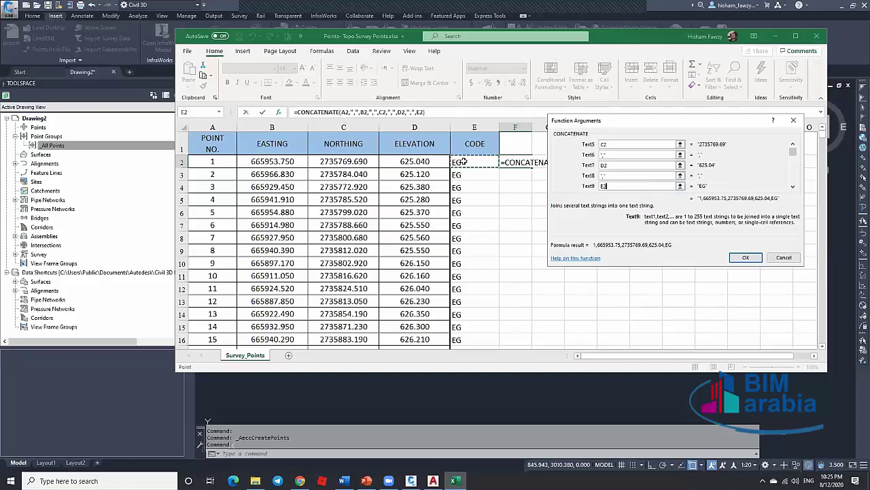
pyautogui.press('Return')
pyautogui.doubleClick(532, 127)
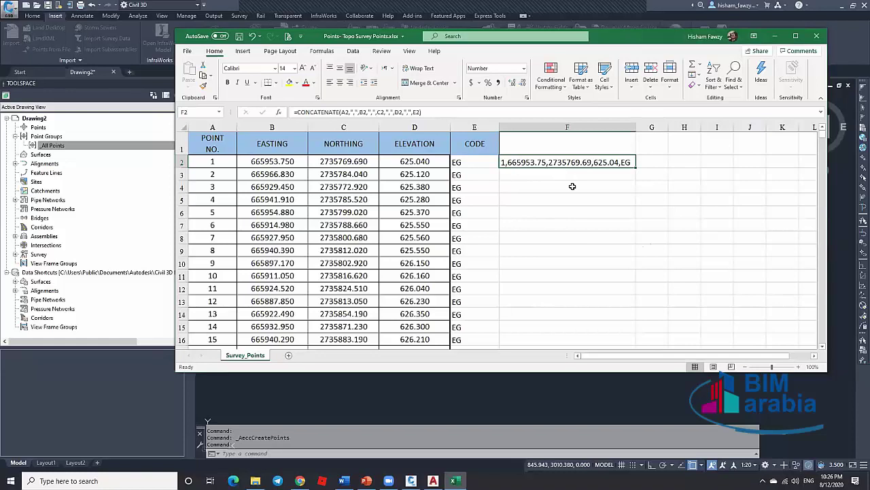
# Step: Switch from Excel back to Civil 3D's Import Points dialog
pyautogui.hotkey('alt', 'Tab')
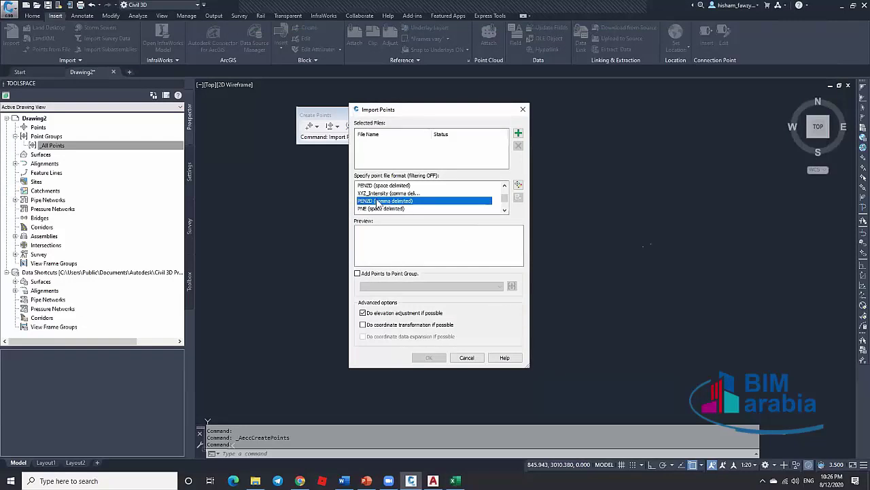
# Step: Open the format manager and choose PENZD (comma delimited) for modification
pyautogui.click(519, 187)
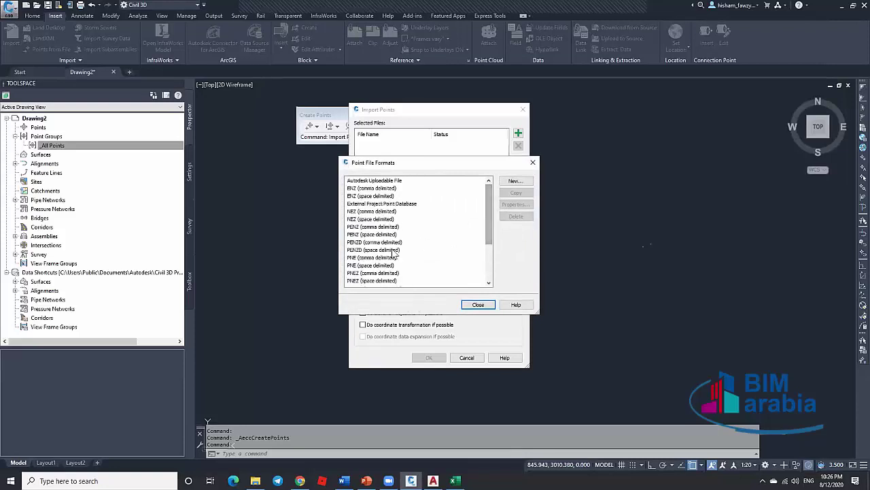
pyautogui.click(354, 242)
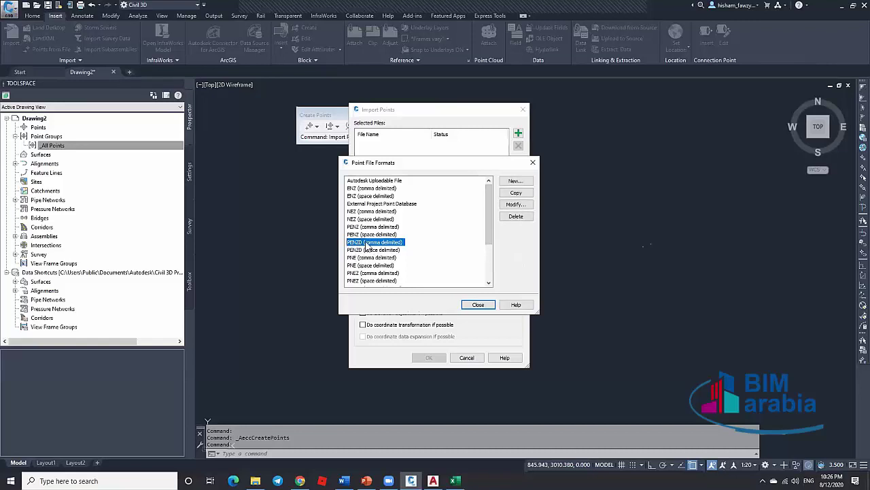
pyautogui.scroll(-1, 371, 238)
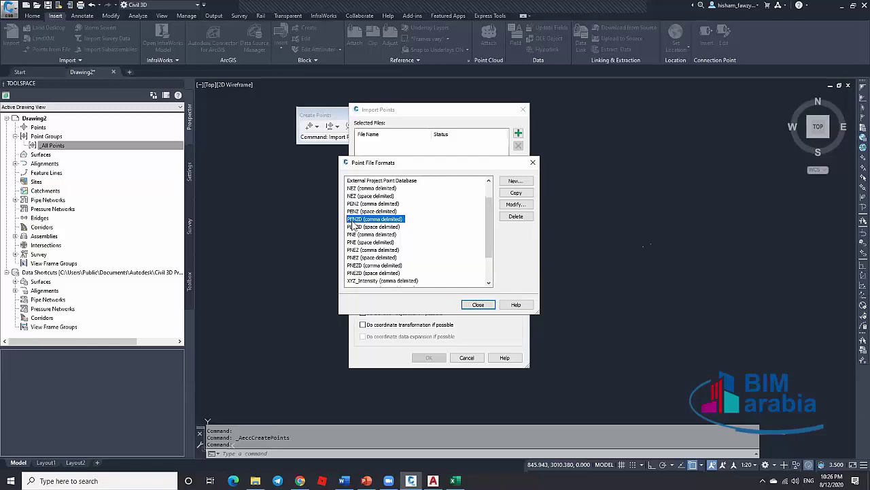
pyautogui.click(516, 206)
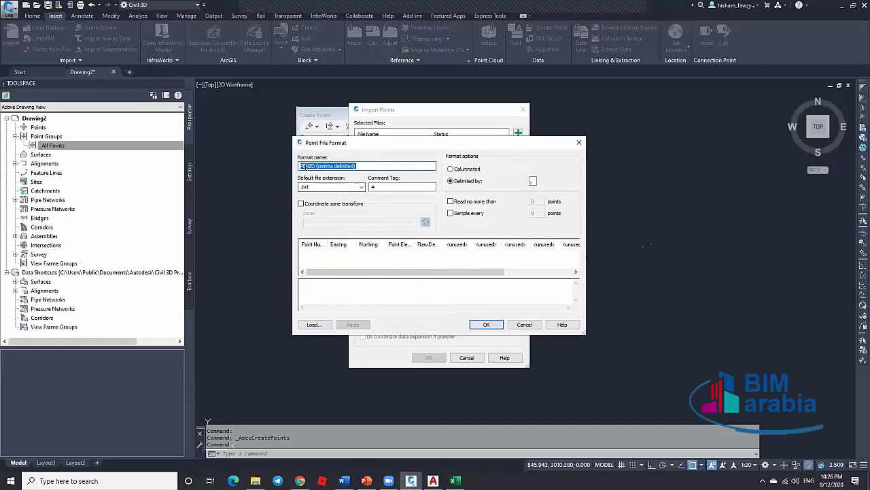
# Step: Widen the Point Number and Point Elevation headers to read the format's column order
pyautogui.click(303, 166)
pyautogui.click(317, 249)
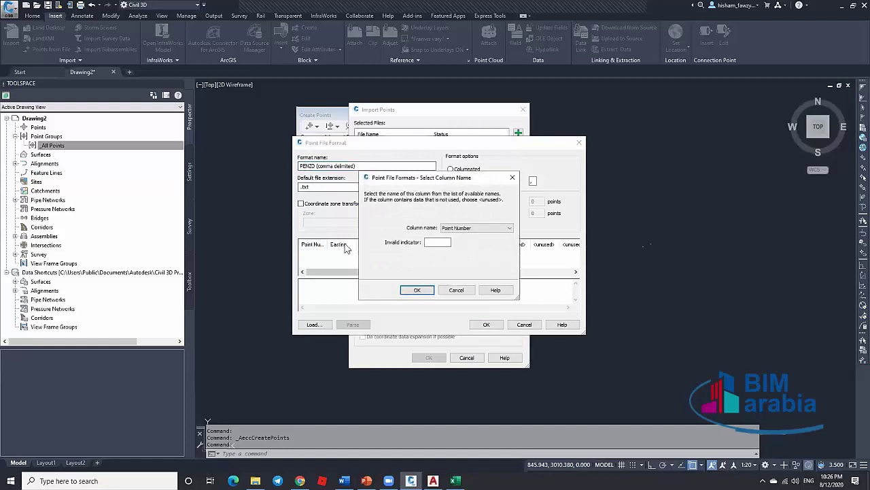
pyautogui.click(458, 291)
pyautogui.moveTo(330, 242); pyautogui.dragTo(345, 244)
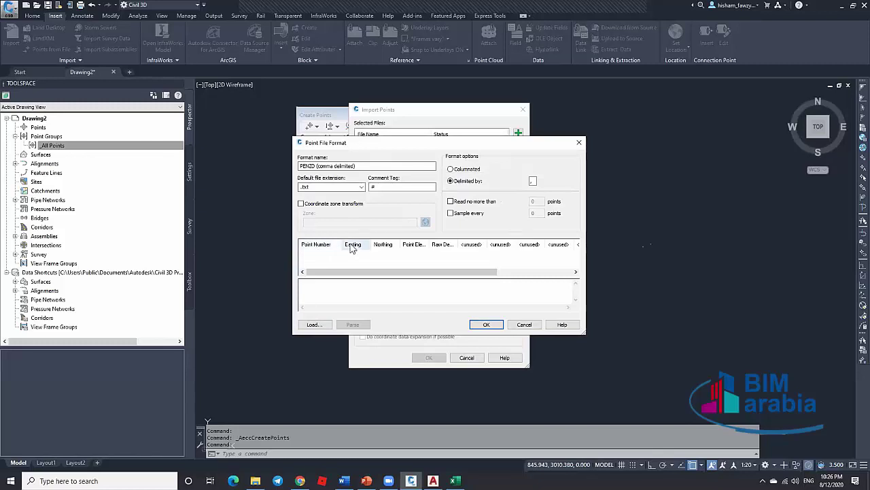
pyautogui.moveTo(340, 243); pyautogui.dragTo(332, 242)
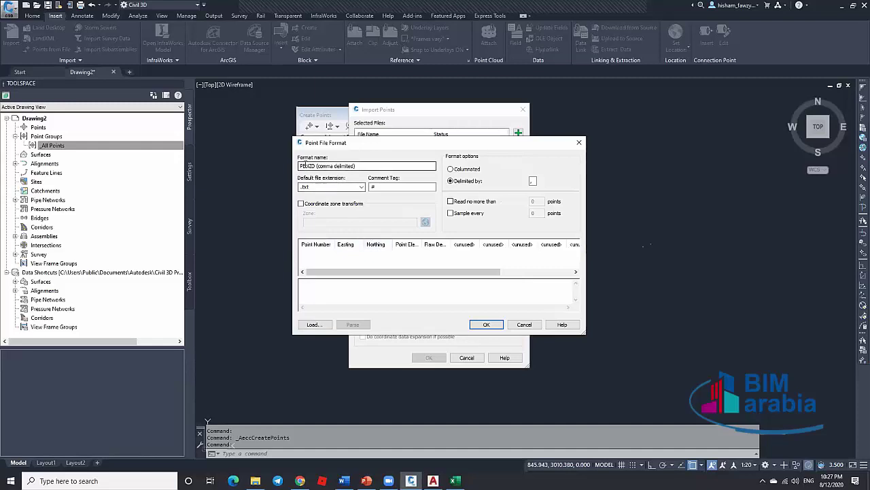
pyautogui.moveTo(421, 243); pyautogui.dragTo(481, 244)
pyautogui.click(316, 166)
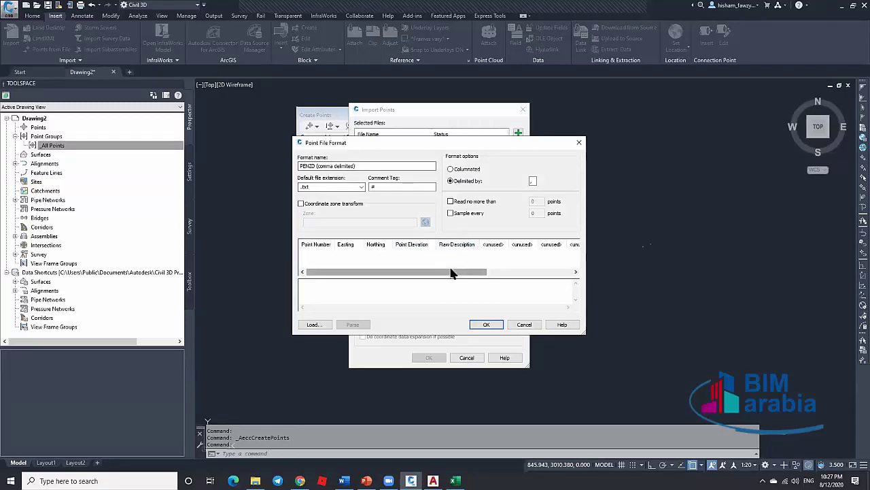
# Step: Check an unused column's name options, cancel unchanged, and scroll the columns back left
pyautogui.moveTo(452, 272); pyautogui.dragTo(517, 273)
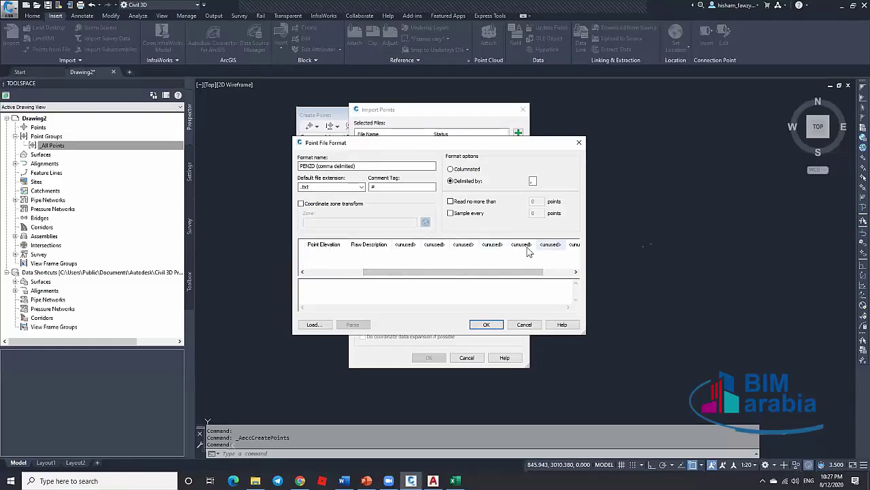
pyautogui.click(411, 249)
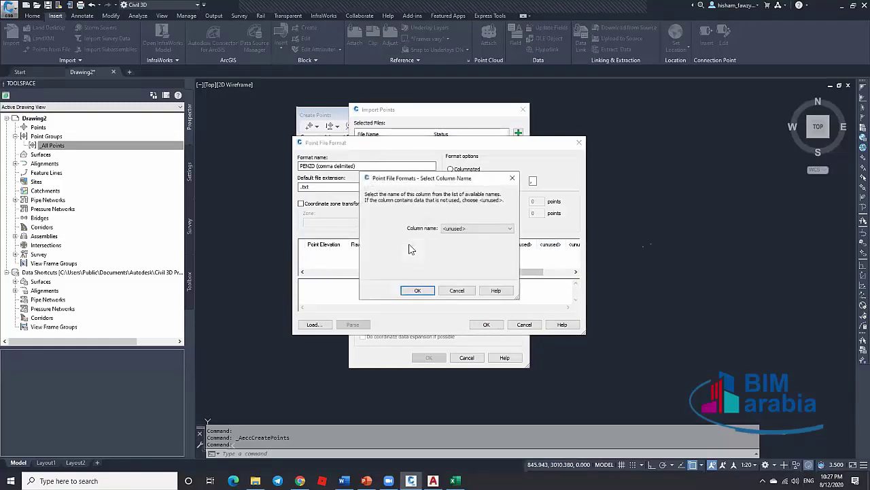
pyautogui.click(481, 229)
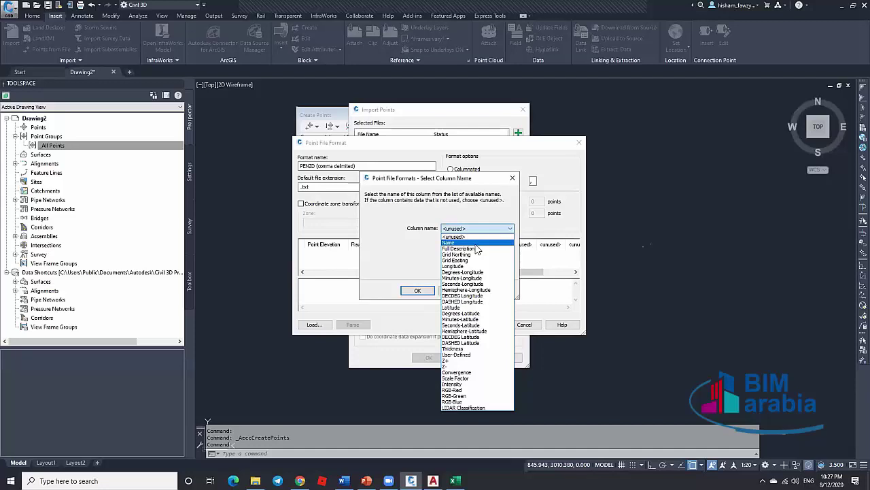
pyautogui.click(419, 261)
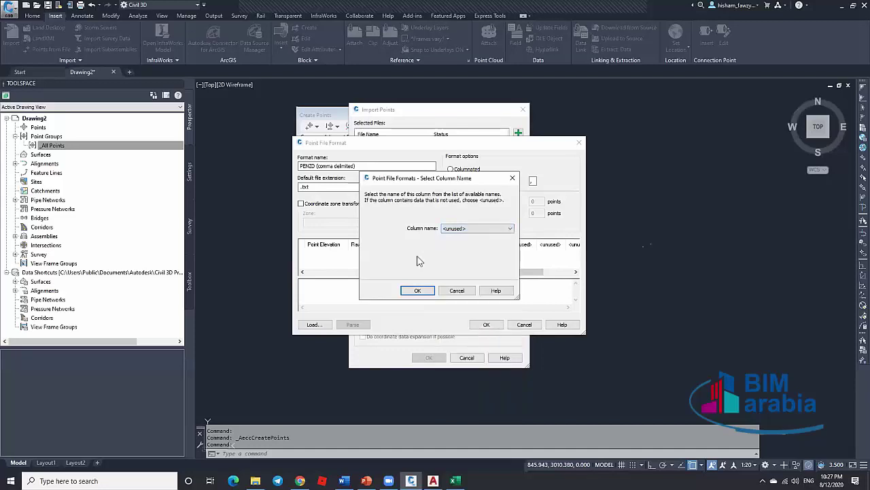
pyautogui.click(457, 291)
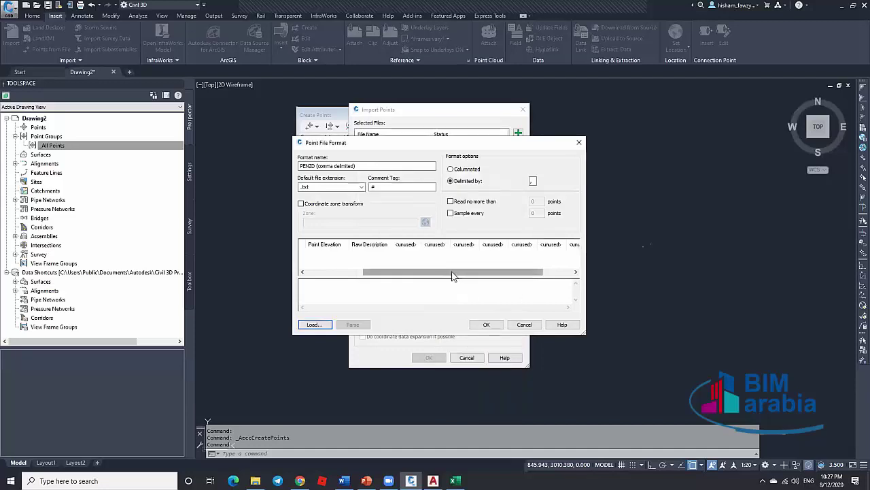
pyautogui.moveTo(453, 272); pyautogui.dragTo(334, 272)
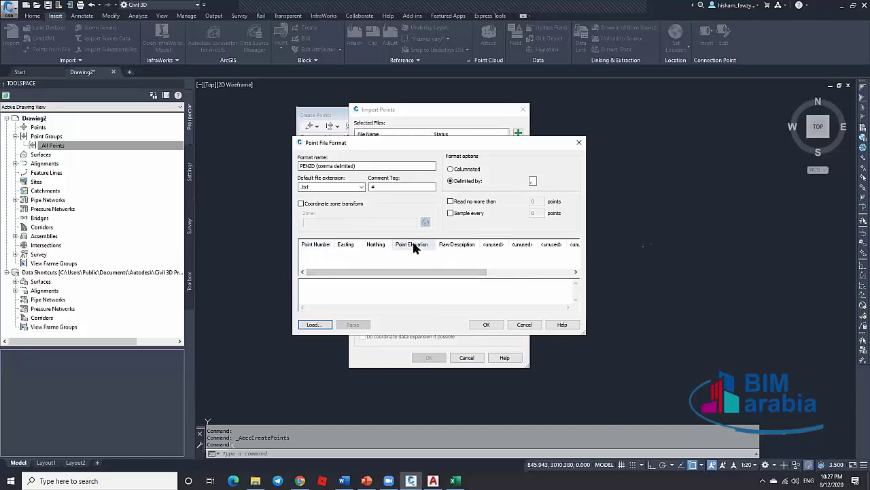
pyautogui.click(455, 481)
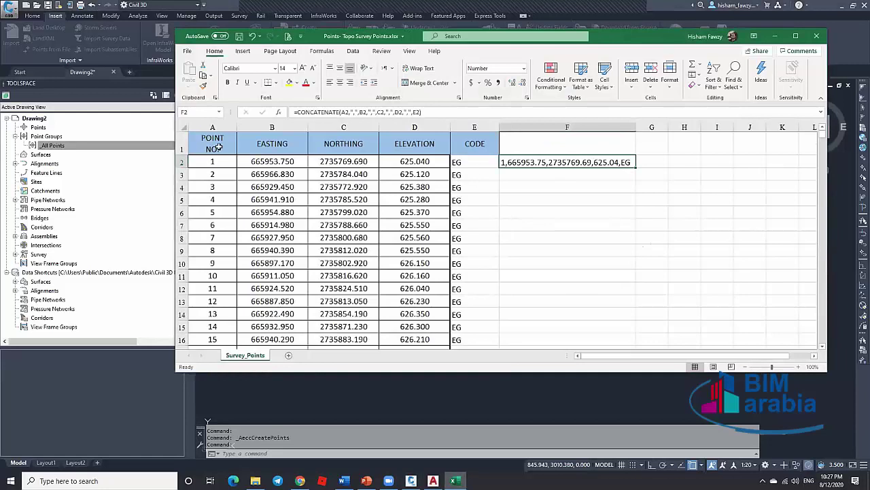
pyautogui.click(457, 392)
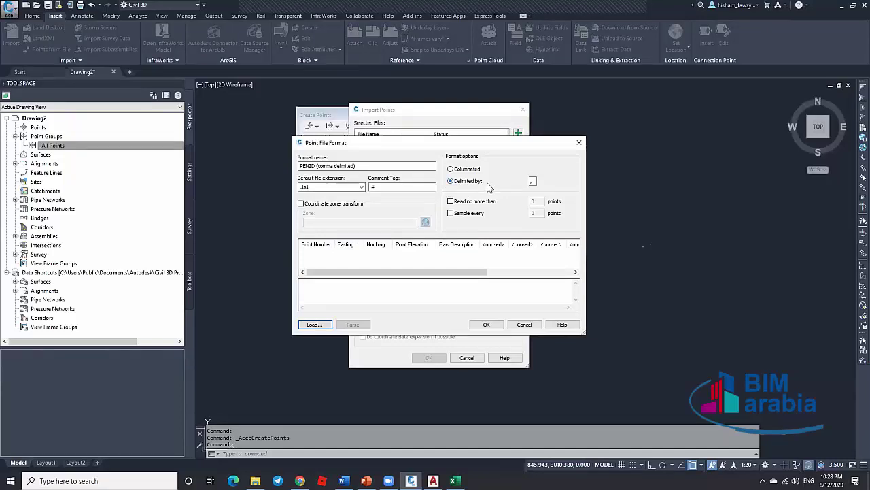
pyautogui.doubleClick(533, 181)
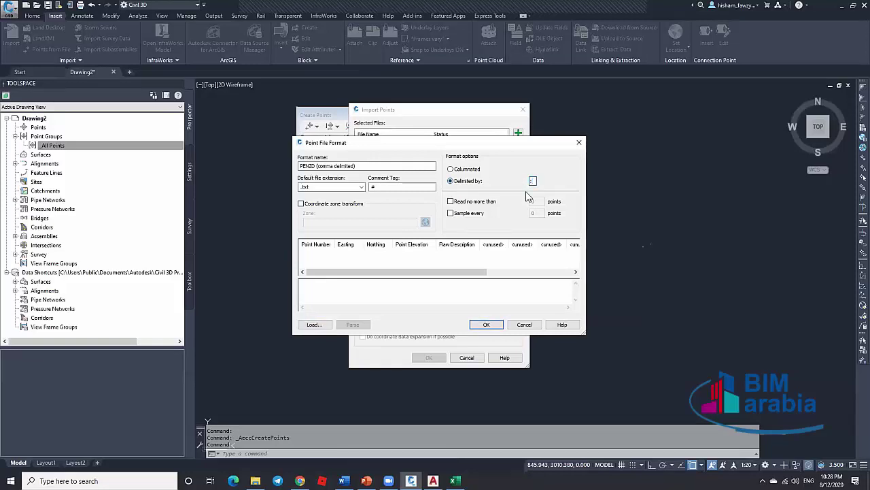
pyautogui.write(',')
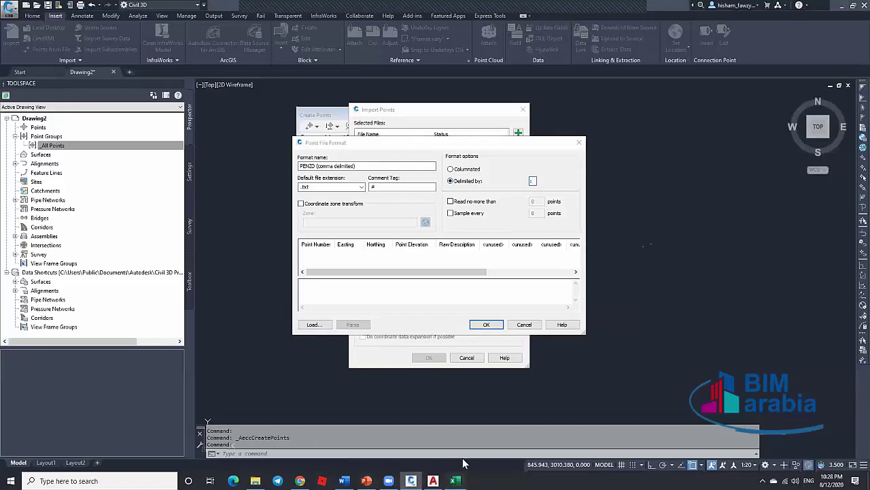
pyautogui.click(455, 481)
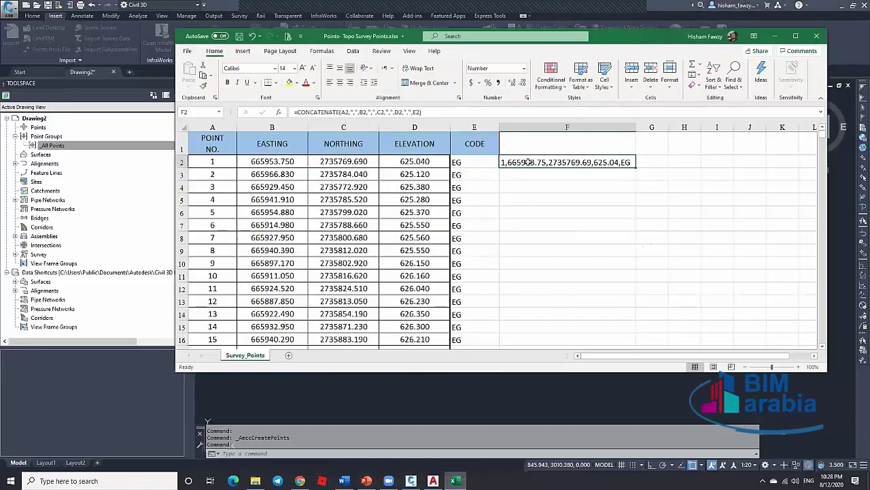
pyautogui.click(353, 112)
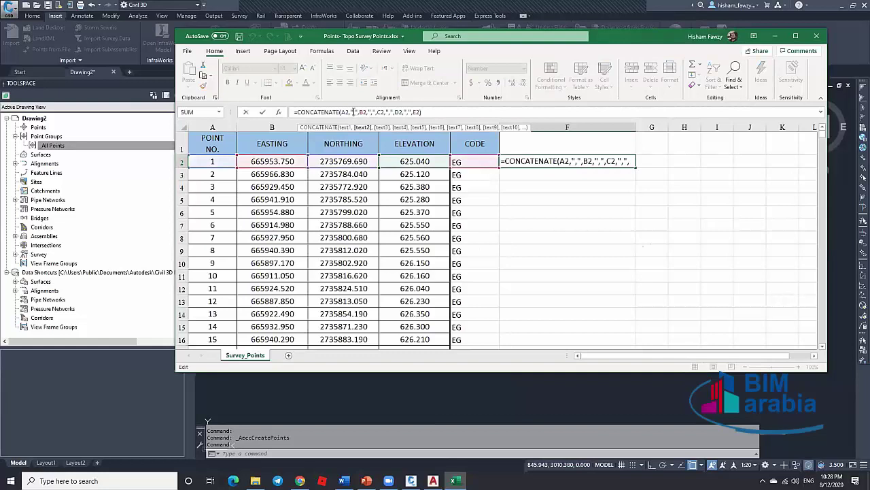
pyautogui.press('Return')
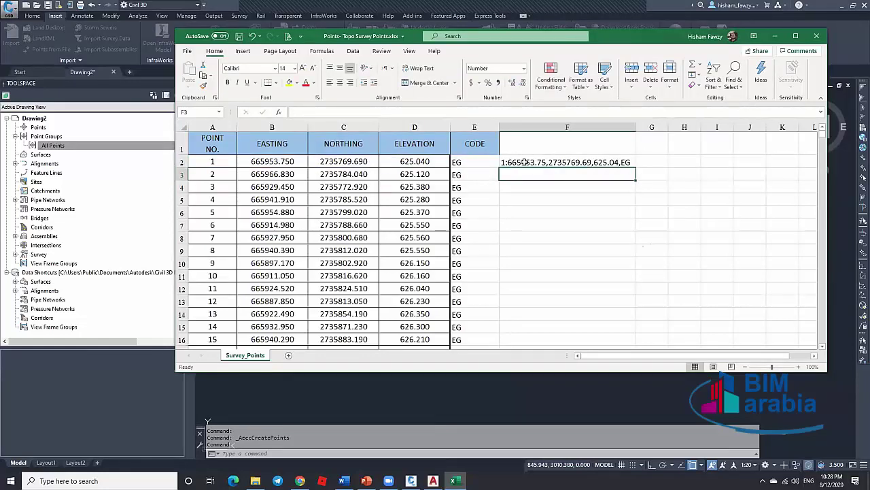
pyautogui.click(524, 162)
pyautogui.click(353, 113)
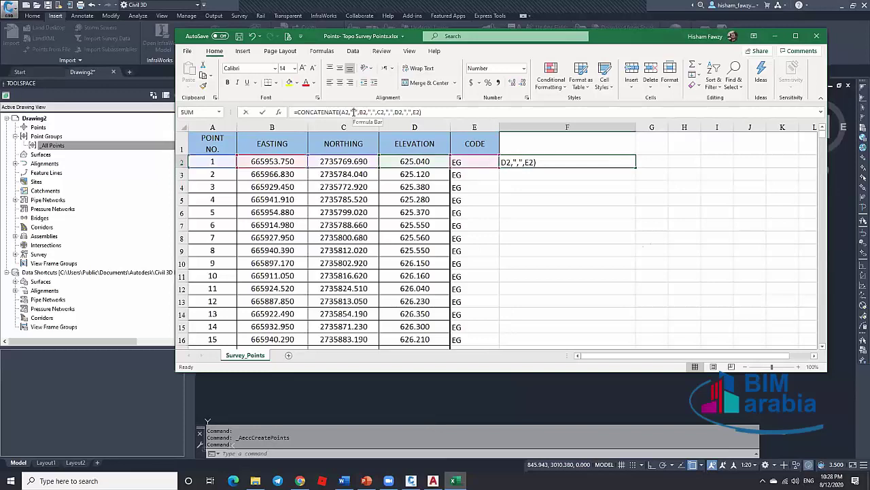
pyautogui.write(',')
pyautogui.press('Return')
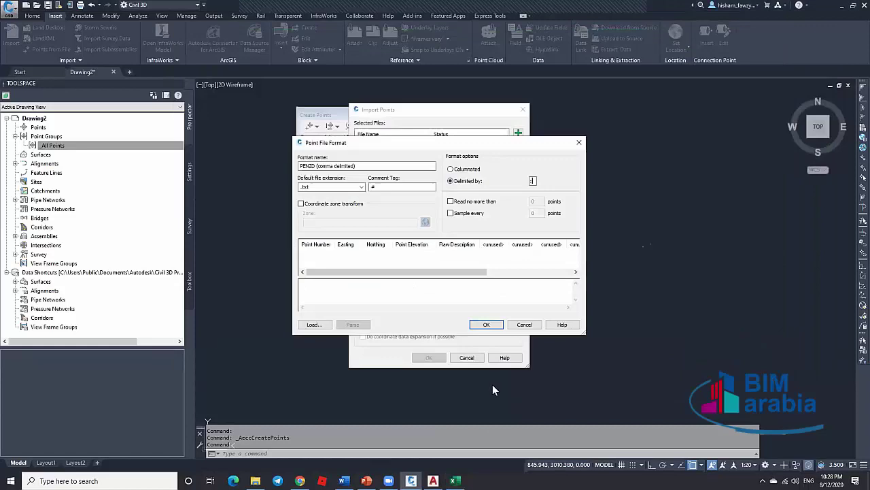
pyautogui.click(491, 382)
# Step: Accept the PENZD (comma delimited) format settings
pyautogui.click(483, 325)
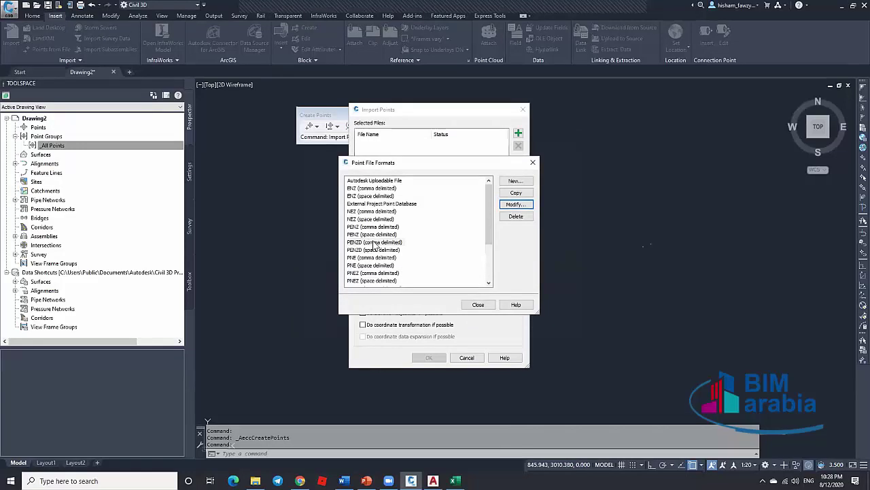
pyautogui.scroll(-3, 425, 210)
pyautogui.scroll(3, 425, 210)
# Step: Try swapping Northing and Easting in ENZ (comma delimited), then discard it and close the formats list
pyautogui.click(371, 188)
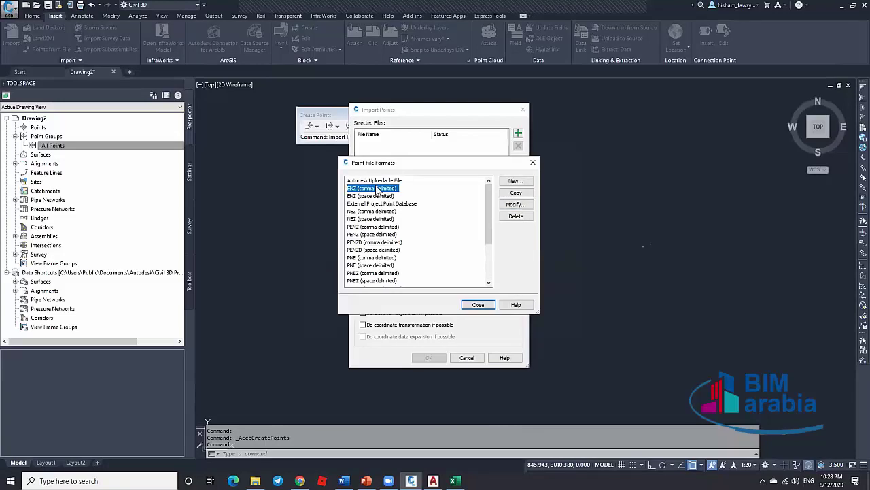
pyautogui.click(515, 204)
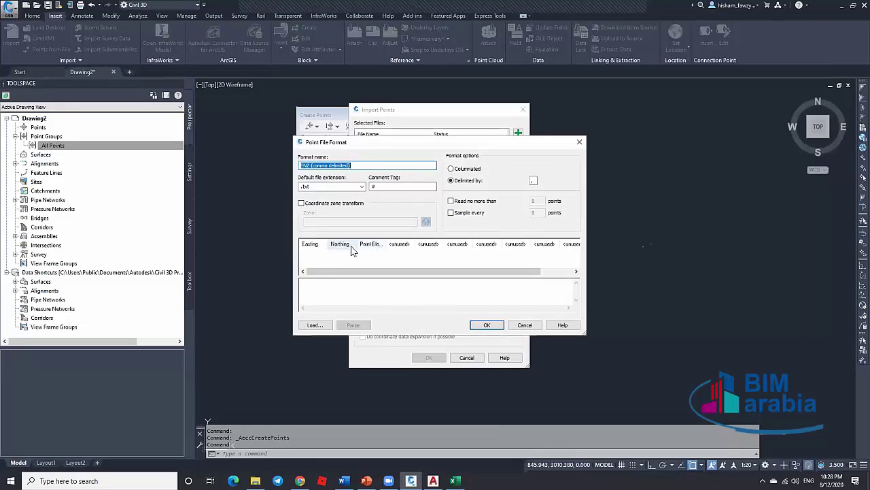
pyautogui.moveTo(352, 251); pyautogui.dragTo(310, 246)
pyautogui.moveTo(343, 244); pyautogui.dragTo(308, 239)
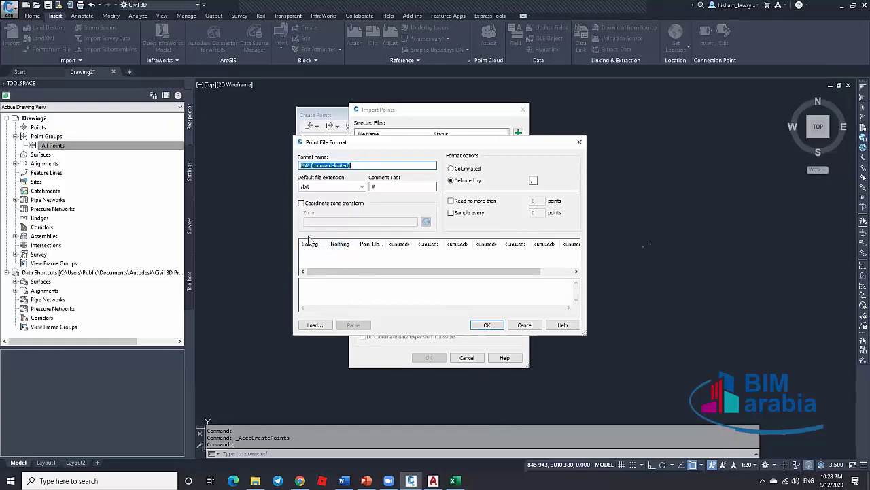
pyautogui.click(511, 328)
pyautogui.click(474, 306)
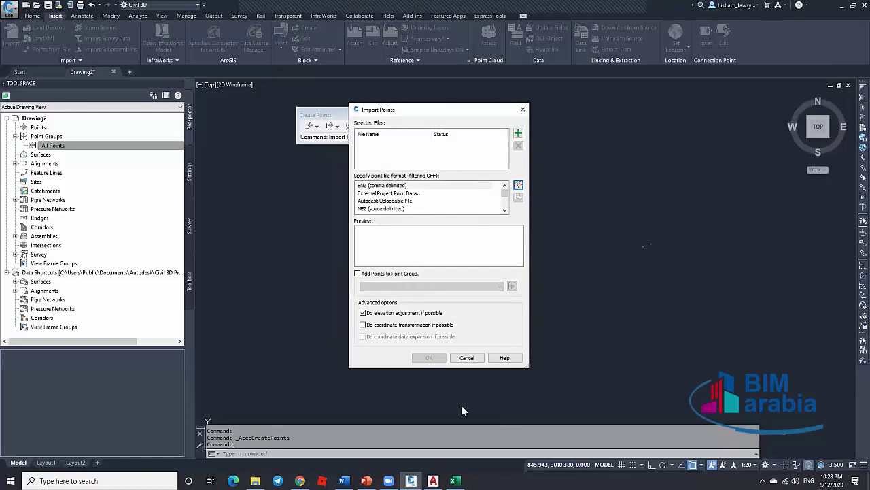
# Step: Fill F2's formula down column F for all 3989 points, copy it, and close Import Points
pyautogui.click(455, 480)
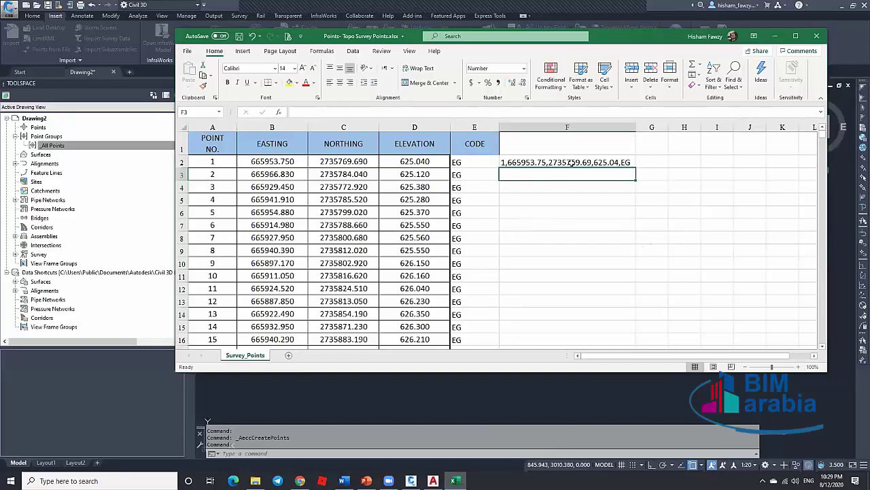
pyautogui.click(631, 163)
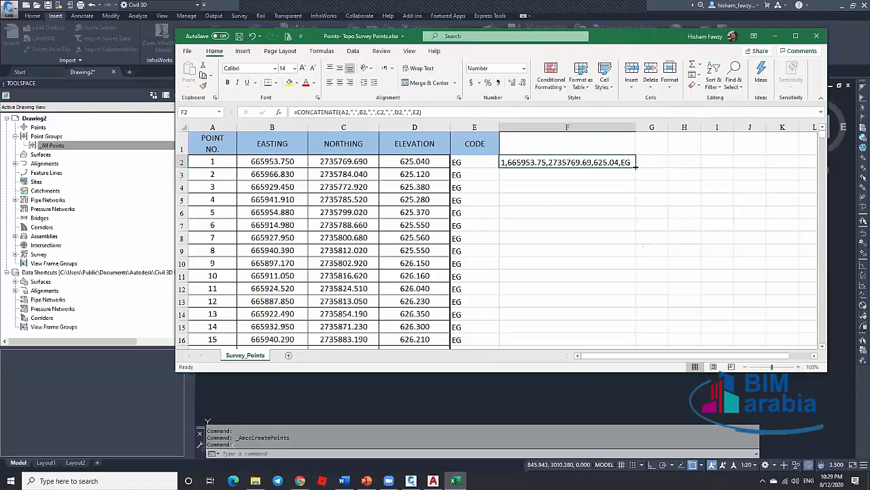
pyautogui.doubleClick(636, 166)
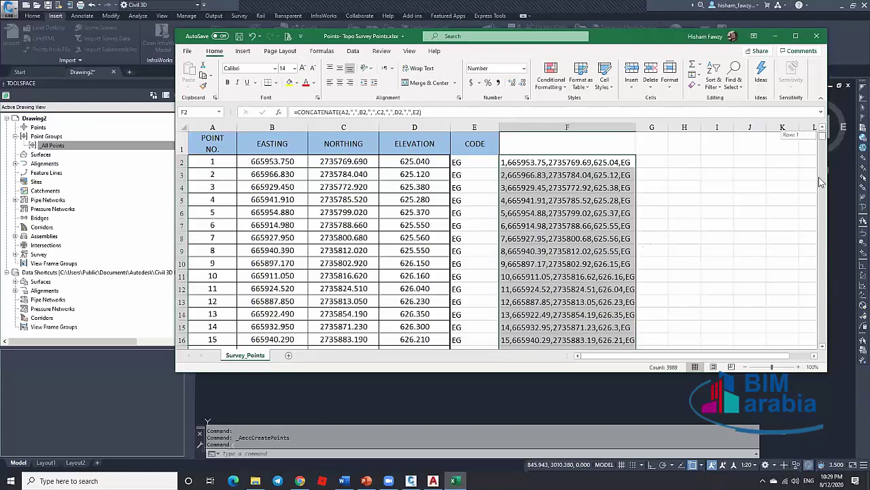
pyautogui.moveTo(818, 180); pyautogui.dragTo(604, 270)
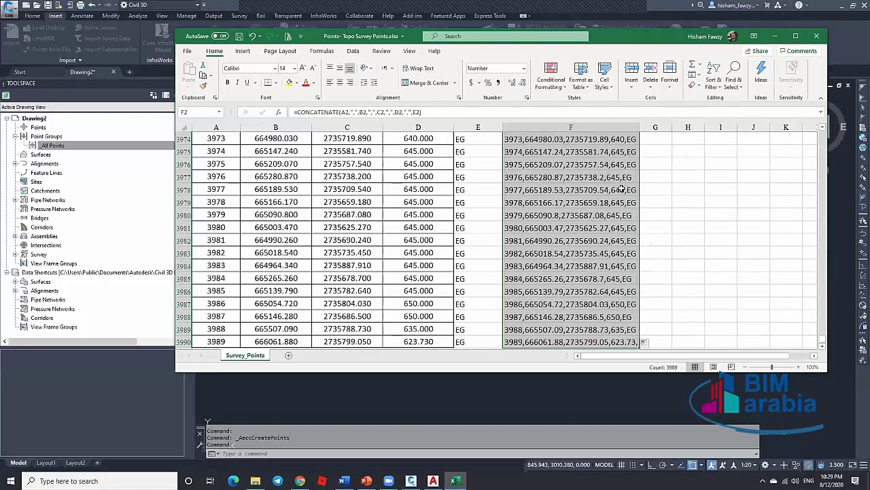
pyautogui.hotkey('ctrl', 'c')
pyautogui.click(775, 35)
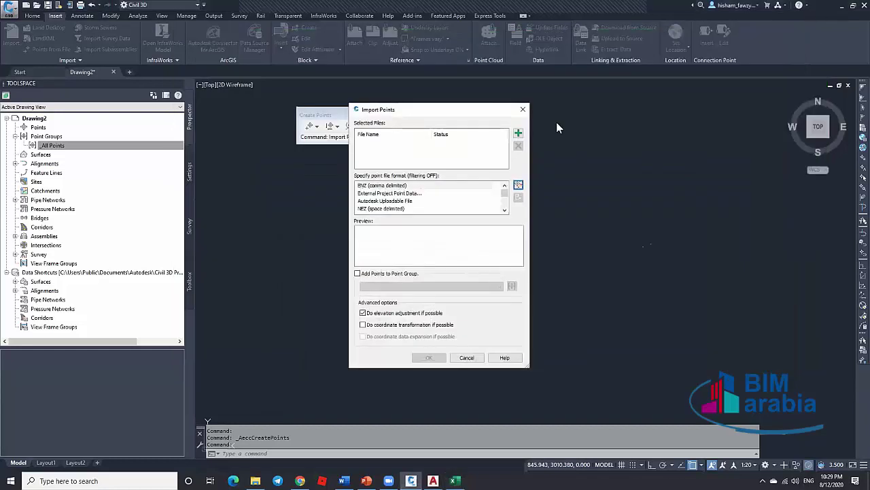
pyautogui.click(522, 108)
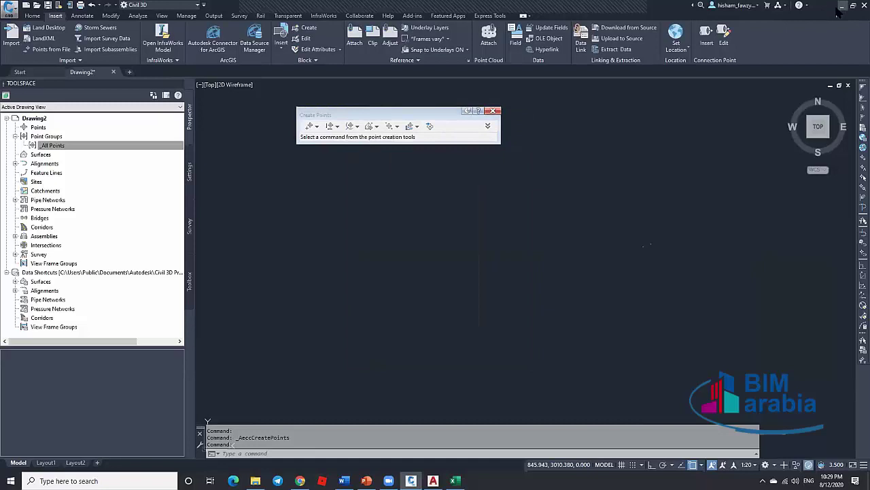
# Step: Create a new text document named POINTS.txt on the desktop
pyautogui.click(841, 6)
pyautogui.click(842, 5)
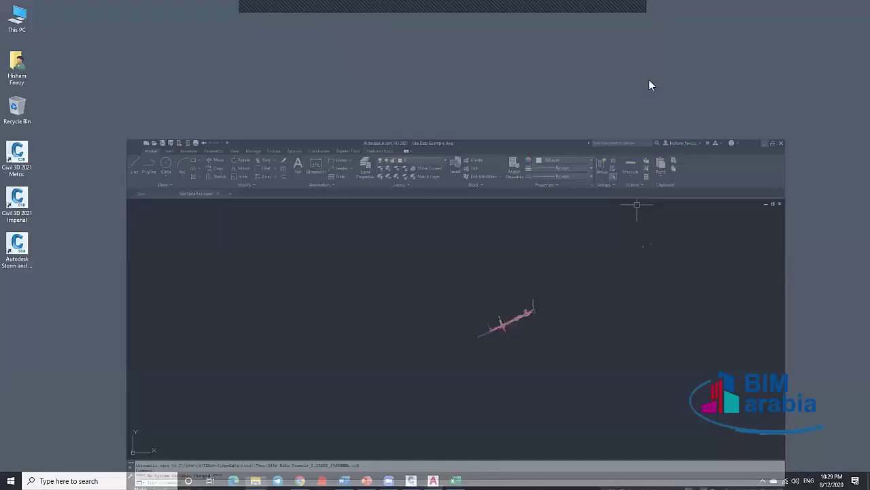
pyautogui.rightClick(650, 81)
pyautogui.moveTo(684, 170)
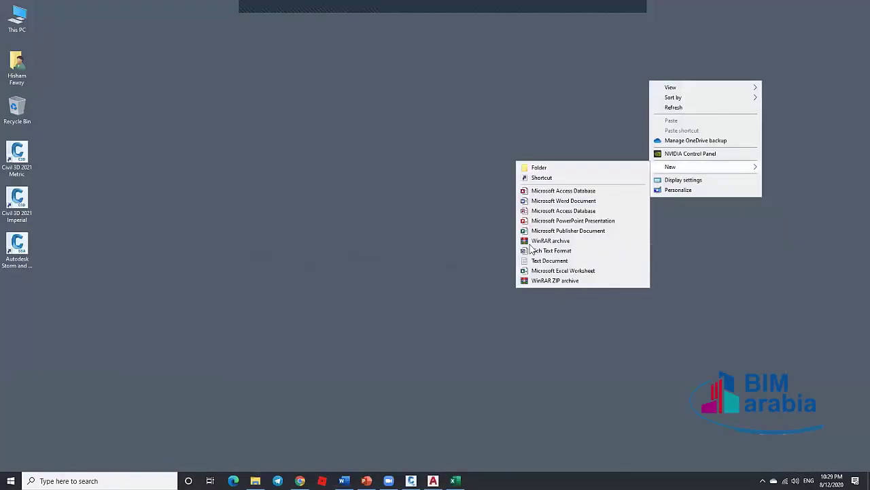
pyautogui.click(625, 261)
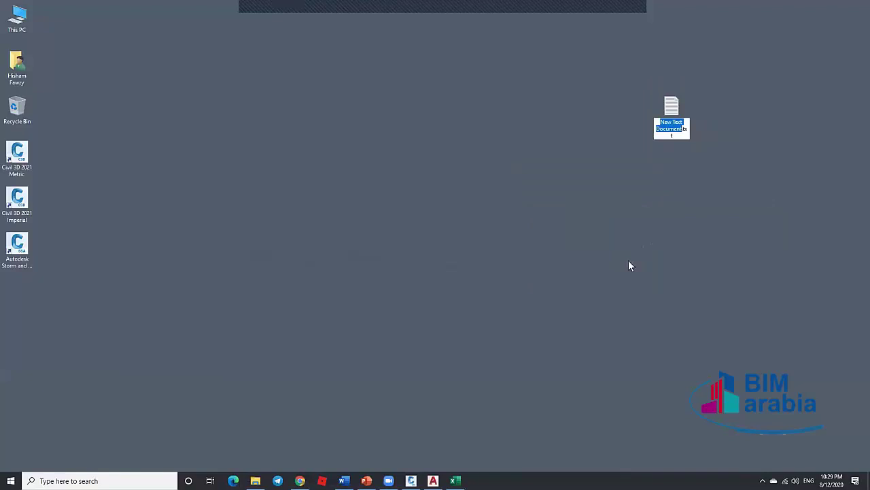
pyautogui.write('POINT')
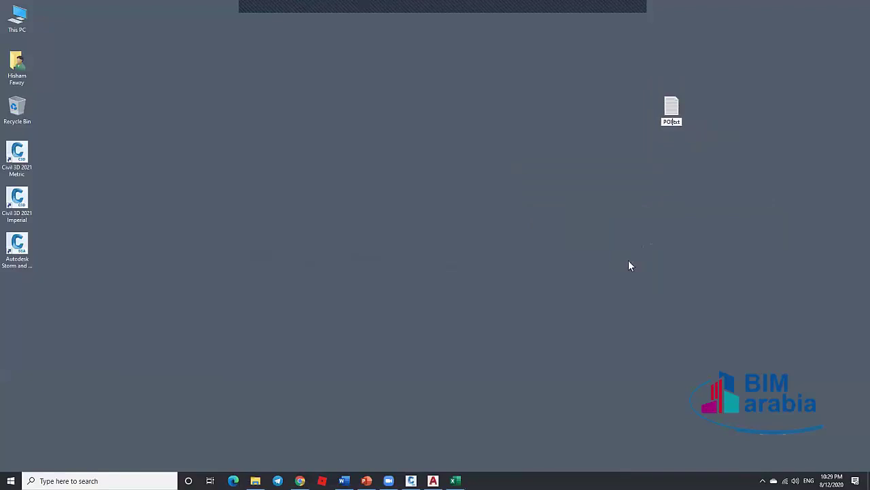
pyautogui.write('S')
pyautogui.press('Return')
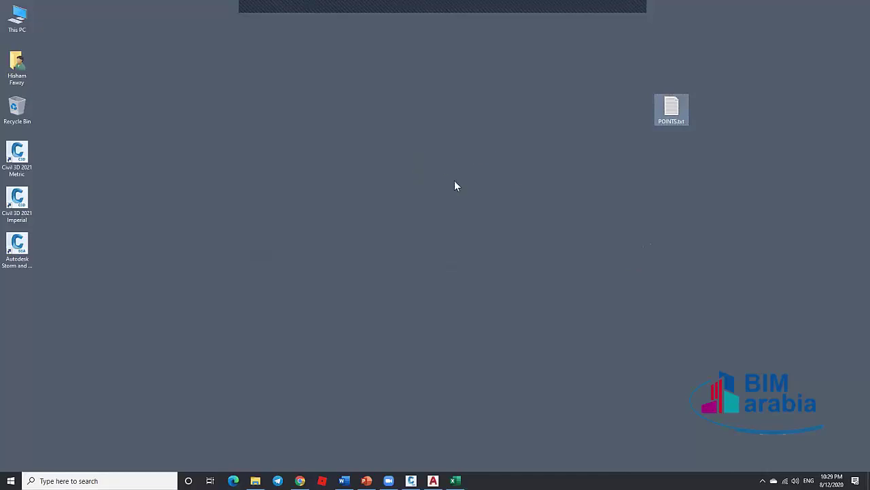
# Step: Paste the copied point rows into POINTS.txt and save it on closing
pyautogui.press('Return')
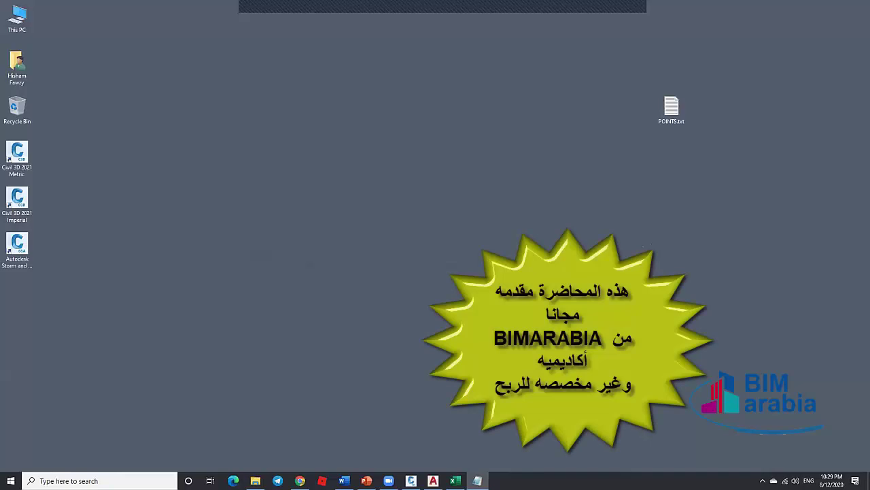
pyautogui.hotkey('ctrl', 'v')
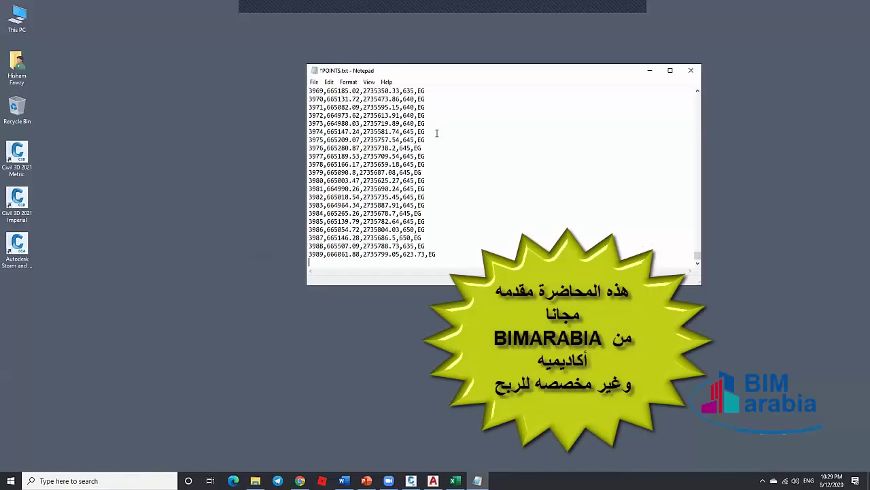
pyautogui.moveTo(699, 257); pyautogui.dragTo(697, 97)
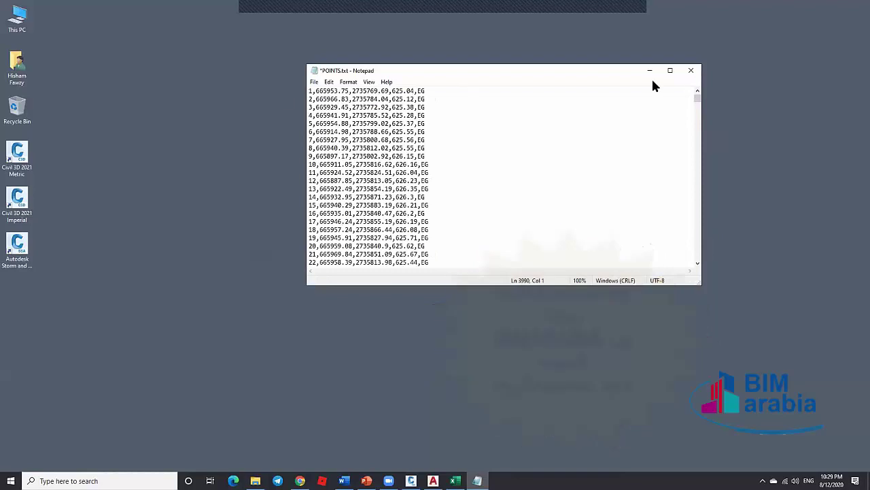
pyautogui.click(691, 70)
pyautogui.click(410, 246)
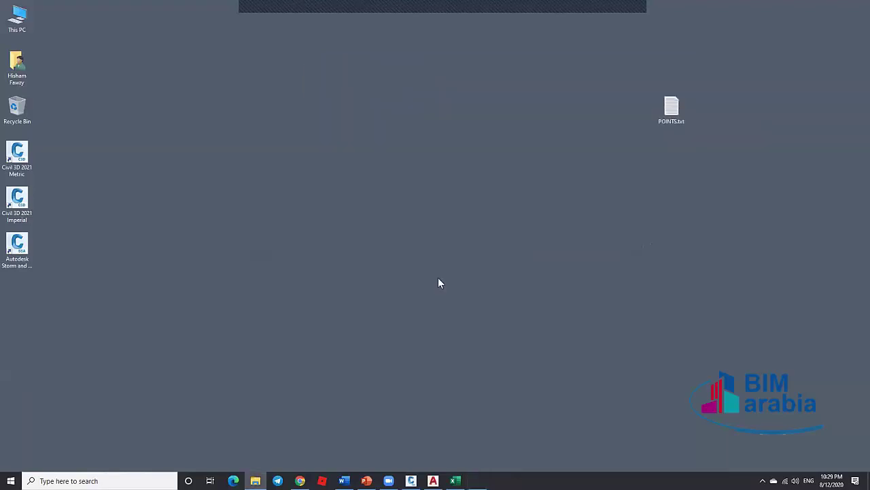
# Step: Back in Civil 3D, start Points from File and add a source file
pyautogui.click(411, 481)
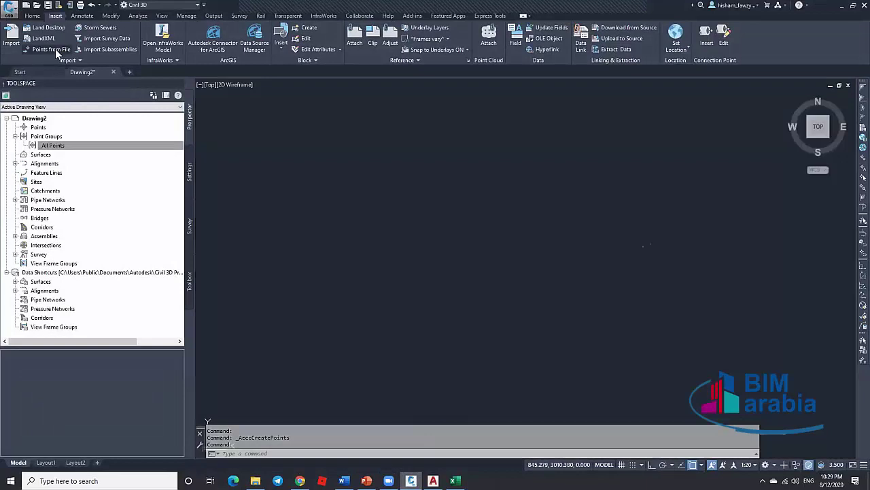
pyautogui.click(55, 48)
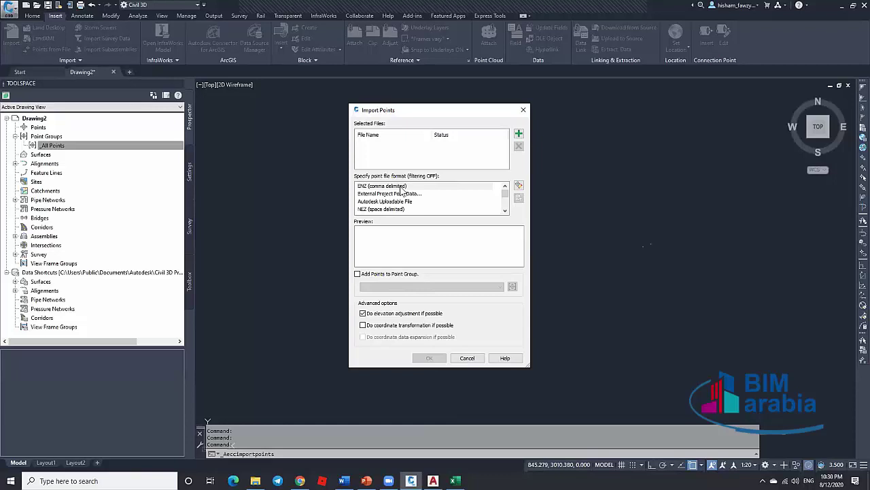
pyautogui.click(519, 134)
# Step: Select POINTS.txt on the Desktop as the source file to import
pyautogui.click(322, 218)
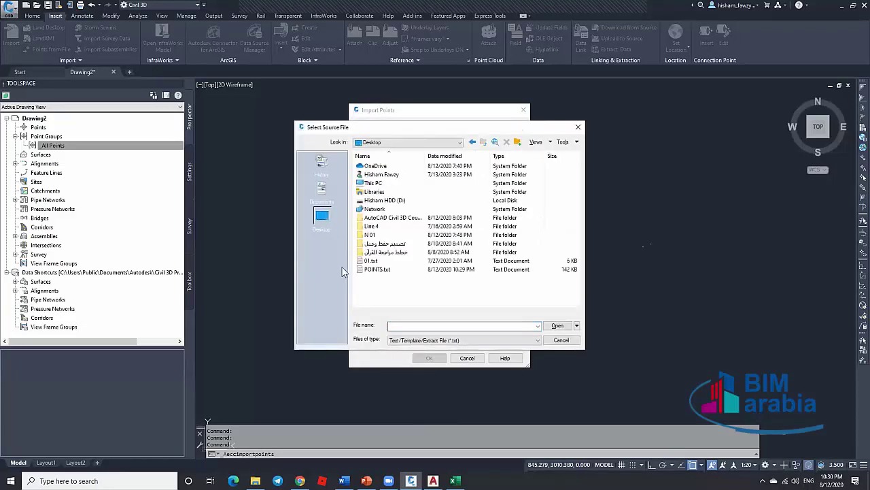
pyautogui.click(377, 269)
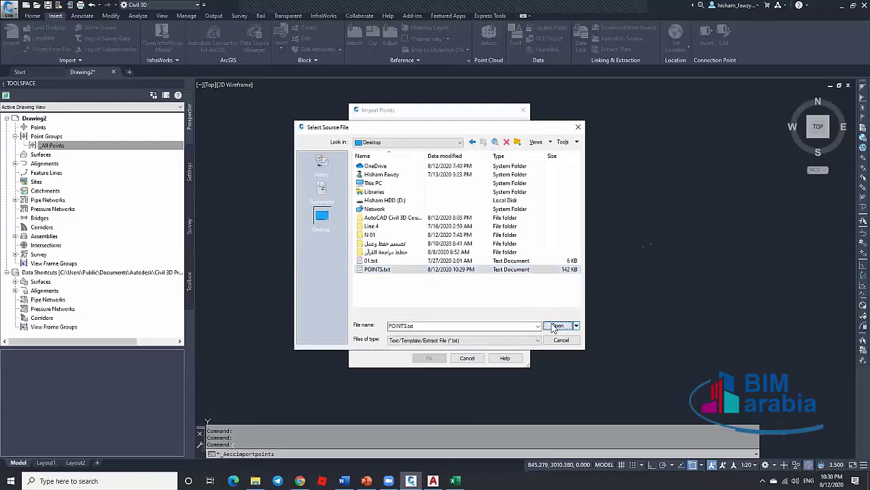
pyautogui.click(558, 325)
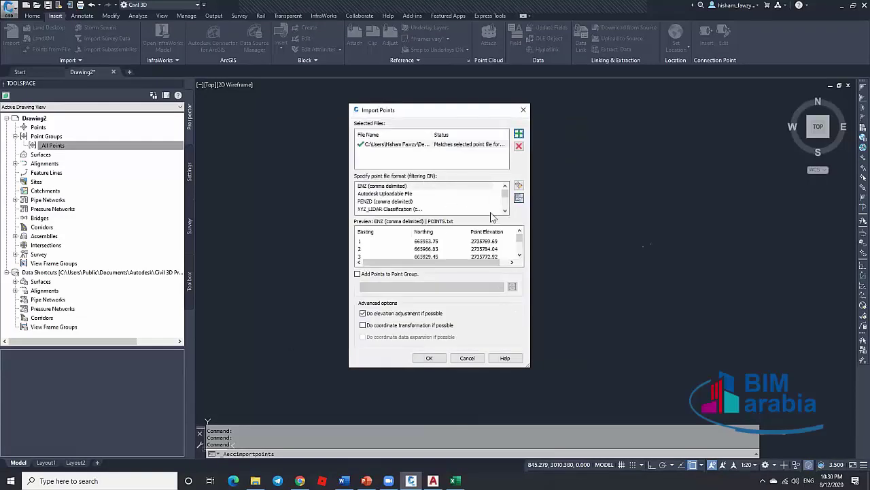
pyautogui.scroll(-1, 405, 210)
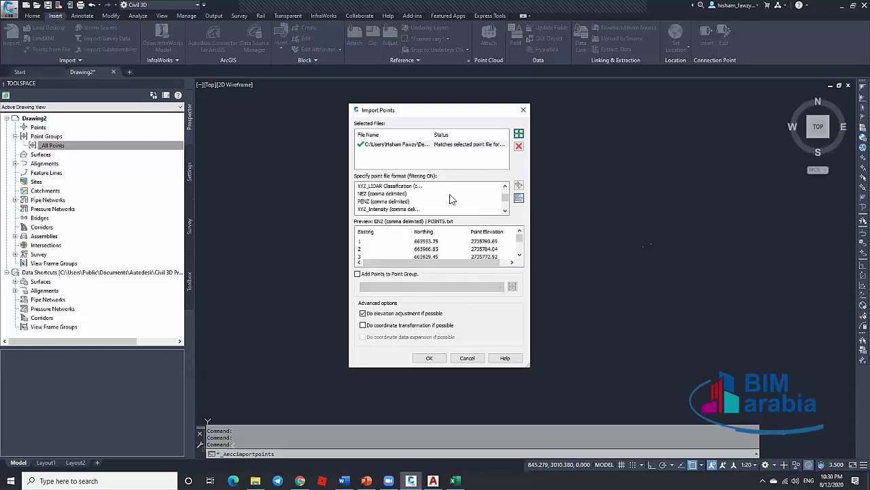
# Step: Set the point file format to PNEZD (comma delimited) after trying PENZ, then switch to Excel
pyautogui.click(505, 210)
pyautogui.click(505, 210)
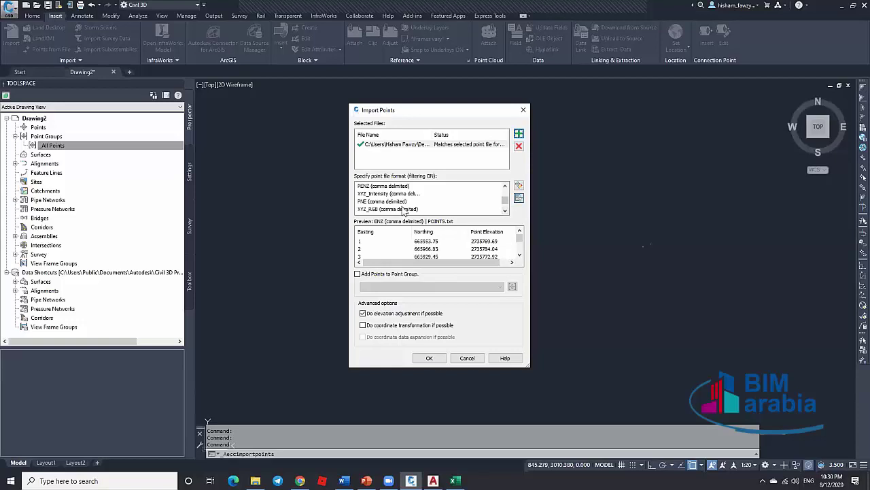
pyautogui.click(506, 212)
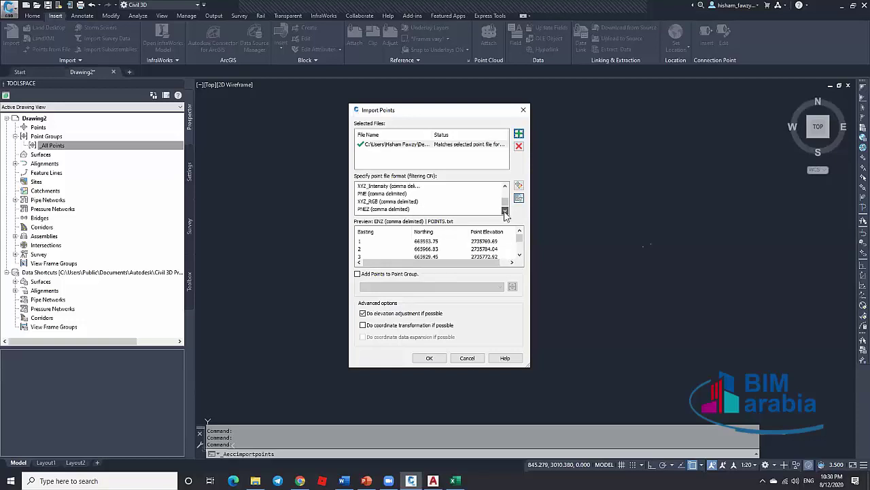
pyautogui.click(505, 212)
pyautogui.click(505, 187)
pyautogui.click(505, 187)
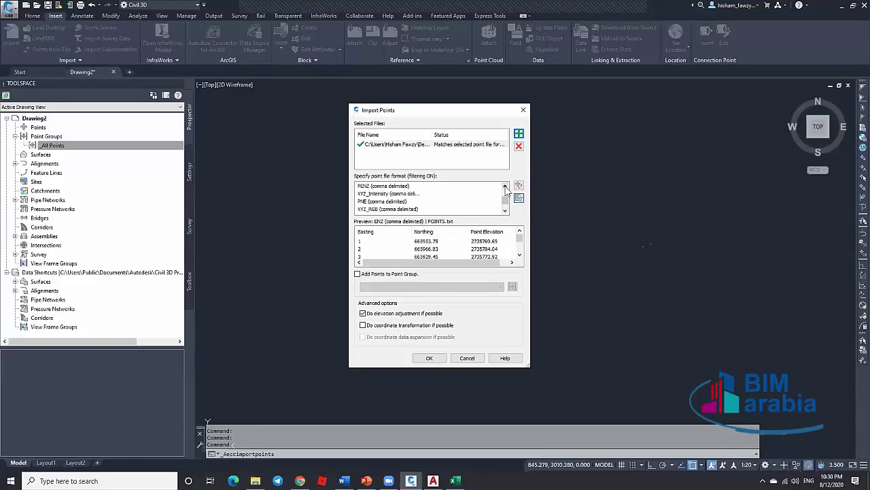
pyautogui.click(505, 187)
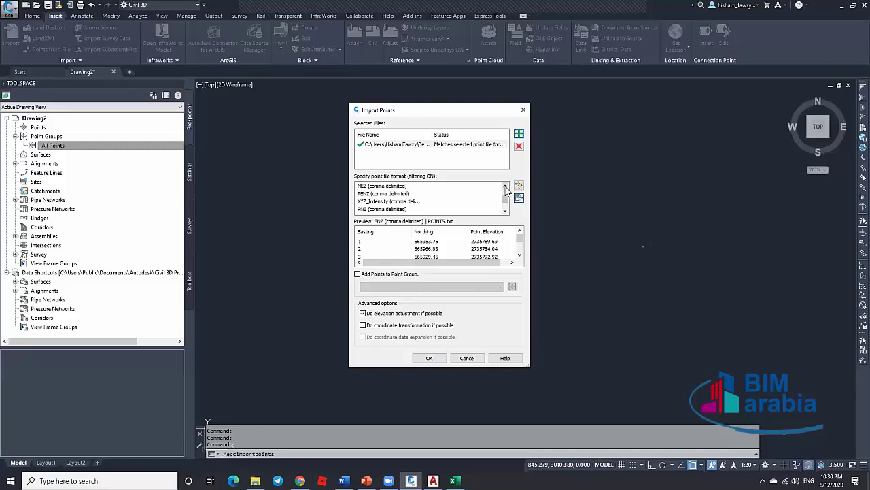
pyautogui.click(384, 194)
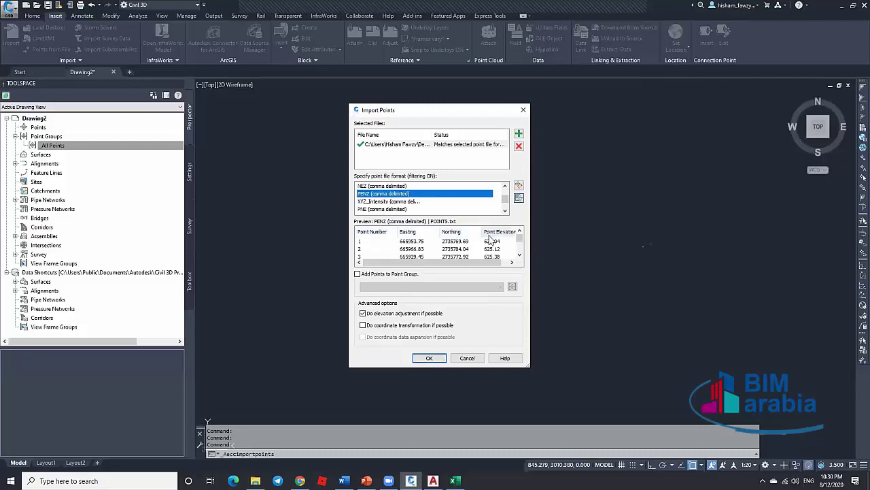
pyautogui.click(505, 212)
pyautogui.click(505, 211)
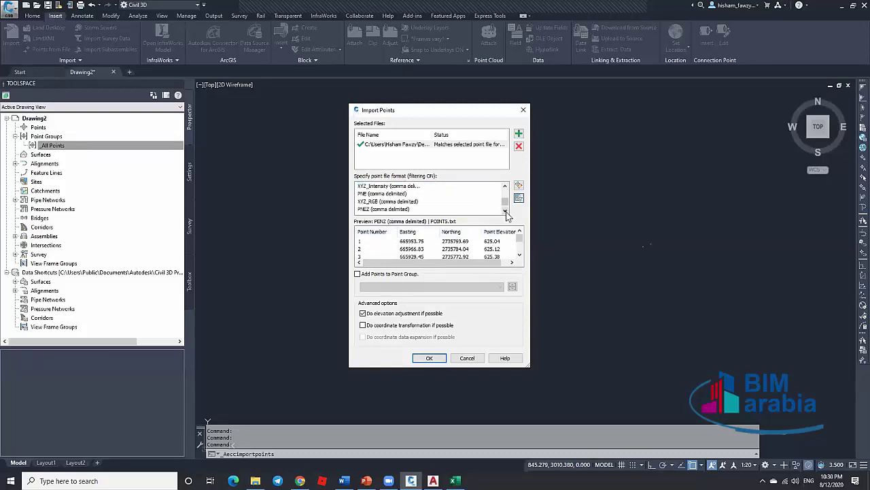
pyautogui.click(506, 212)
pyautogui.click(385, 210)
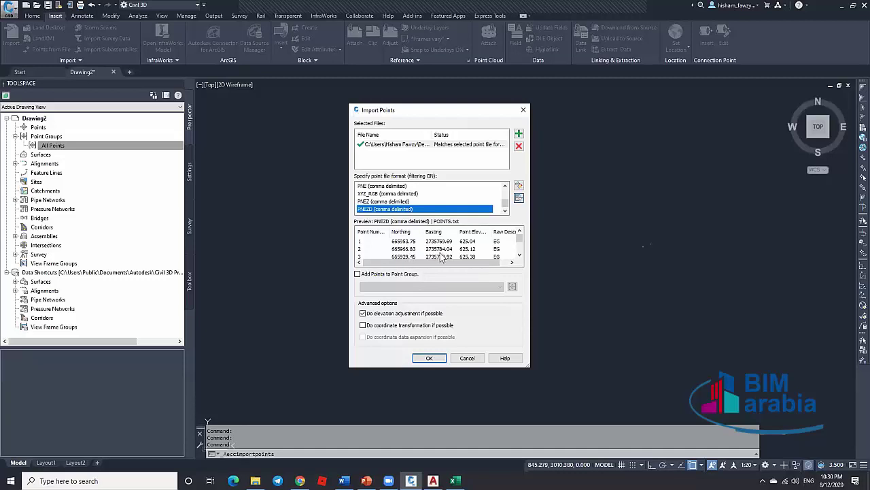
pyautogui.click(455, 481)
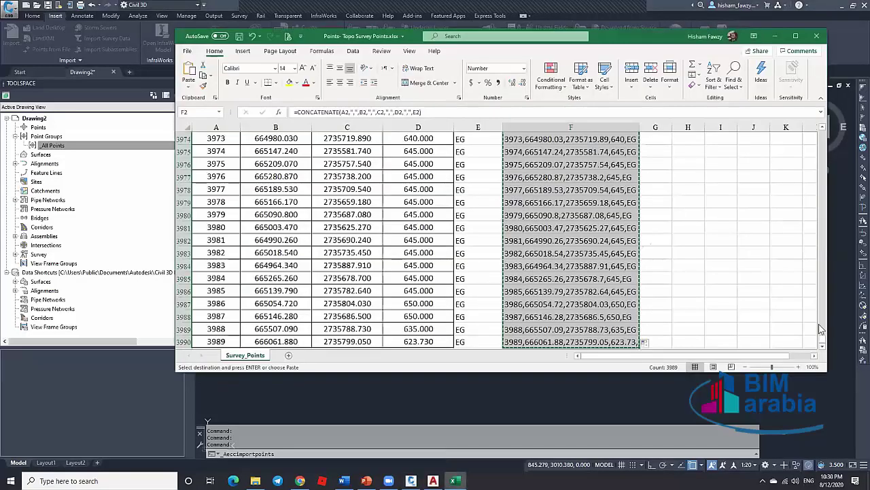
# Step: Check the Excel column order, then choose PENZD (comma delimited) as the import format
pyautogui.moveTo(822, 332); pyautogui.dragTo(821, 133)
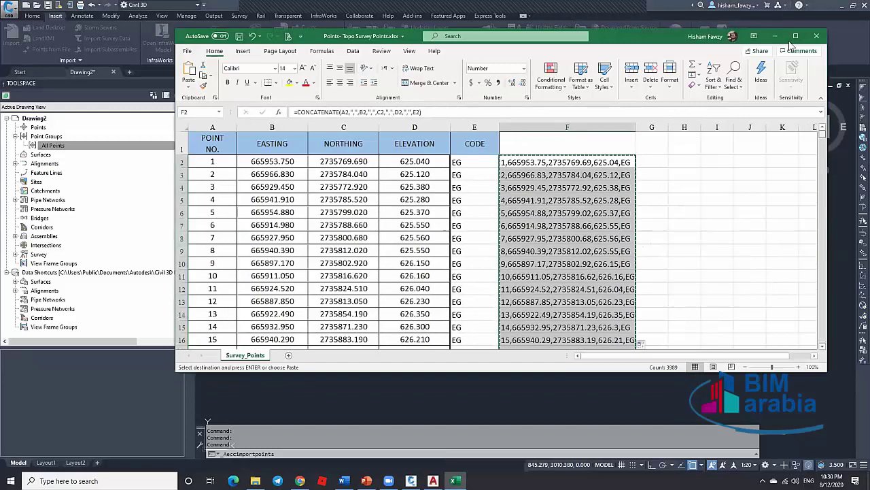
pyautogui.click(775, 36)
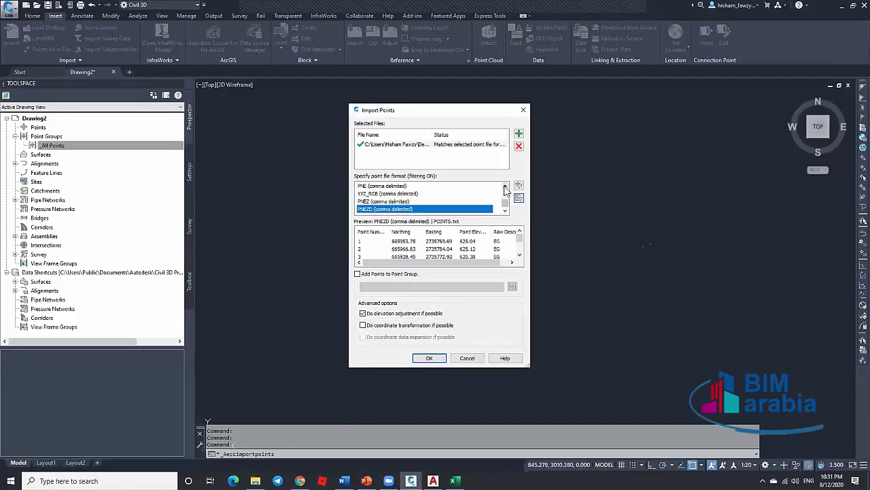
pyautogui.click(505, 187)
pyautogui.click(506, 187)
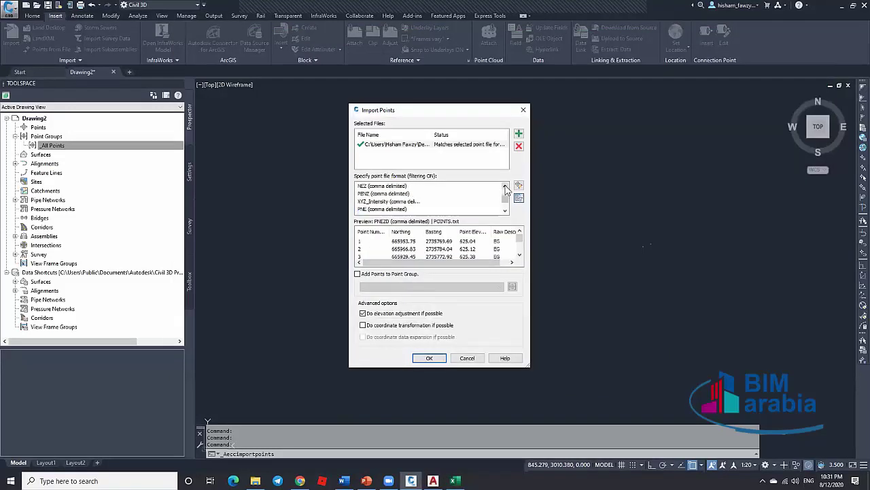
pyautogui.click(505, 186)
pyautogui.click(505, 187)
pyautogui.click(505, 186)
pyautogui.click(362, 194)
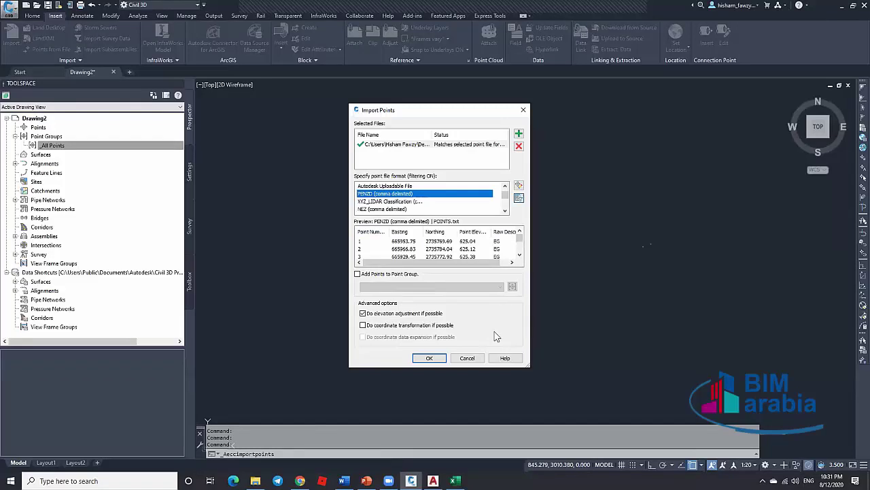
# Step: Recheck the last point row in Excel with Ctrl+Down, then return to Import Points
pyautogui.hotkey('alt', 'Tab')
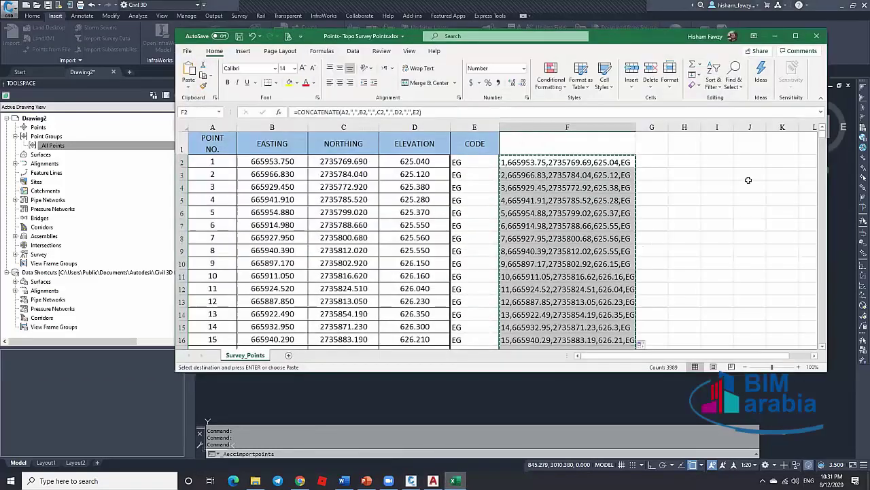
pyautogui.moveTo(825, 136); pyautogui.dragTo(822, 317)
pyautogui.hotkey('ctrl', 'Down')
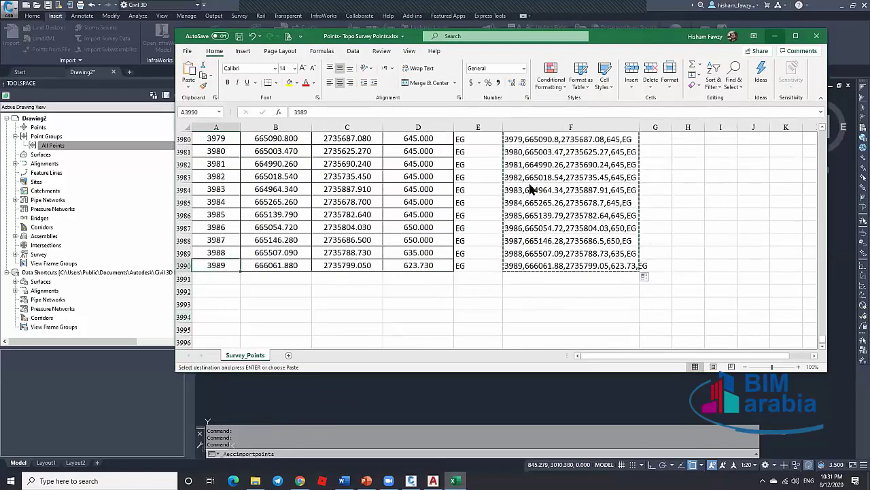
pyautogui.click(774, 36)
pyautogui.click(505, 212)
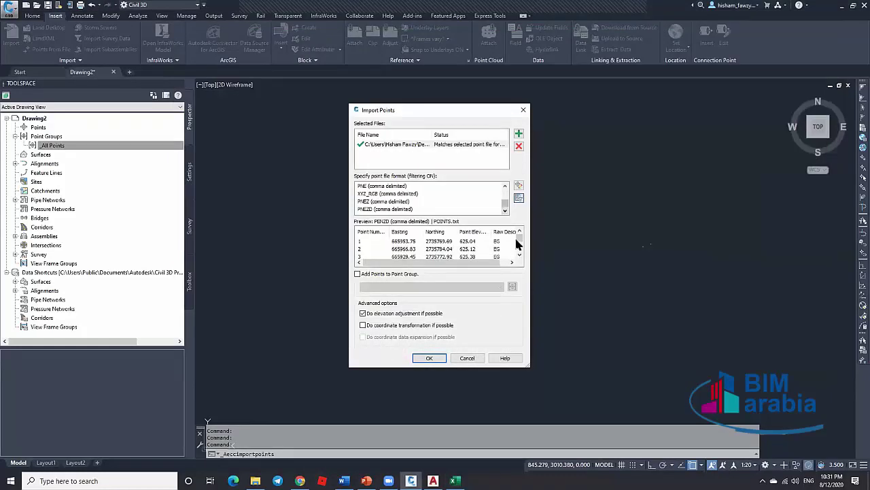
# Step: Scroll through the PENZD preview rows and tick Add Points to Point Group
pyautogui.moveTo(519, 239); pyautogui.dragTo(520, 252)
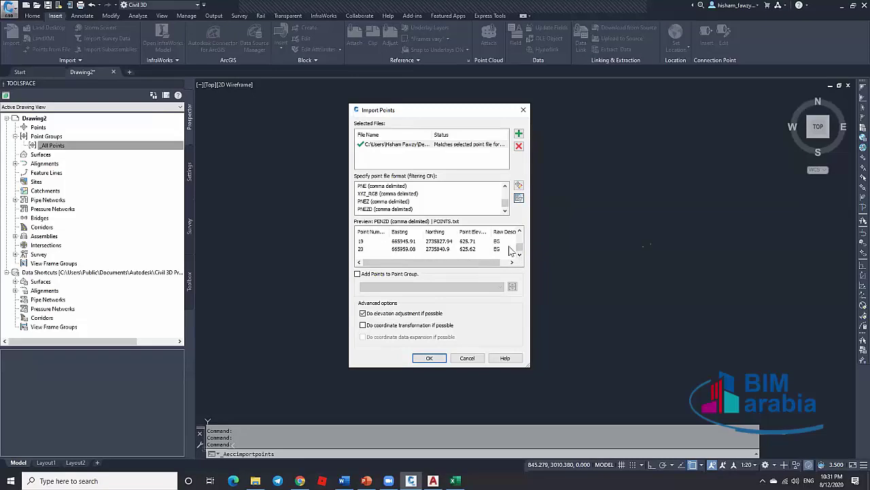
pyautogui.scroll(6, 511, 250)
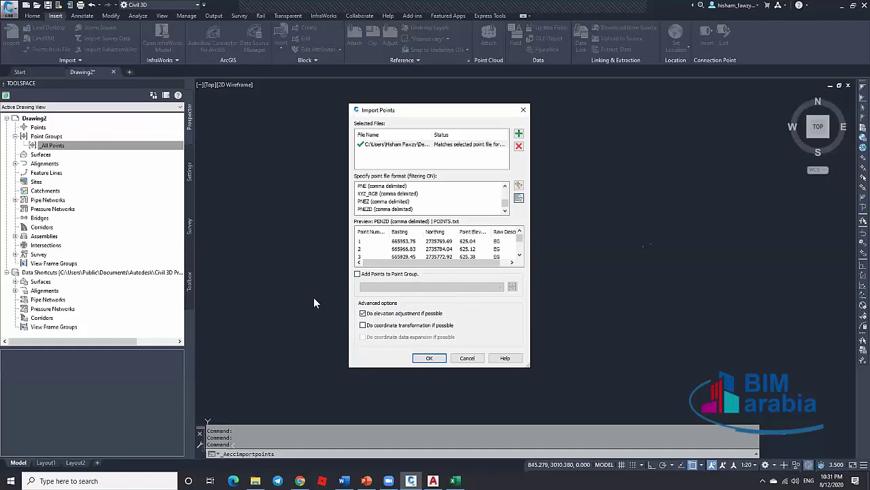
pyautogui.click(387, 274)
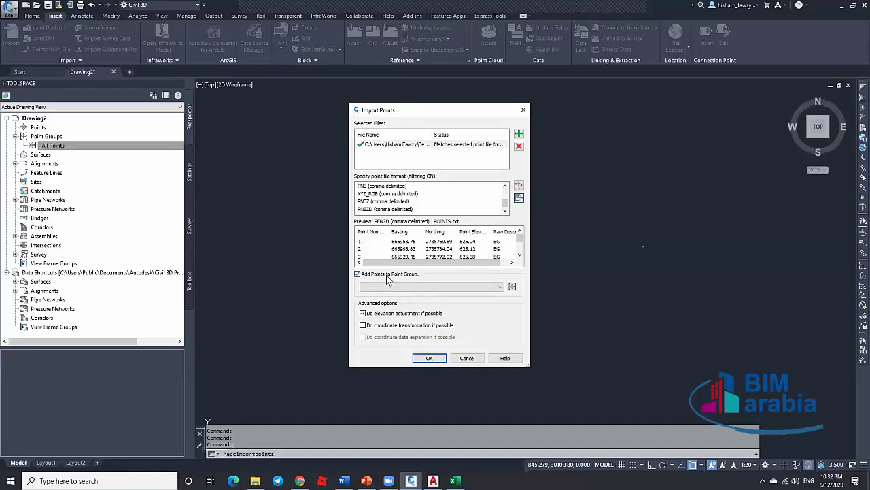
# Step: Look at the point group options, cancel a new group, and untick Add Points to Point Group
pyautogui.click(501, 286)
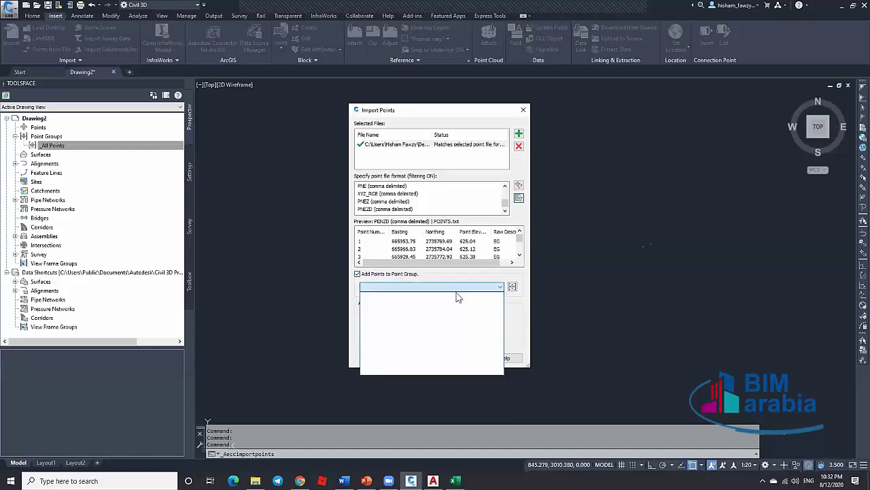
pyautogui.click(513, 303)
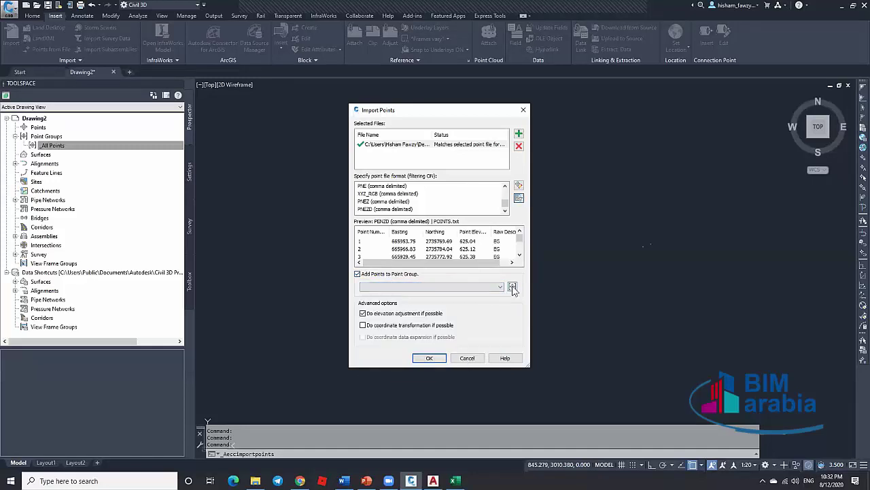
pyautogui.click(513, 287)
pyautogui.click(440, 266)
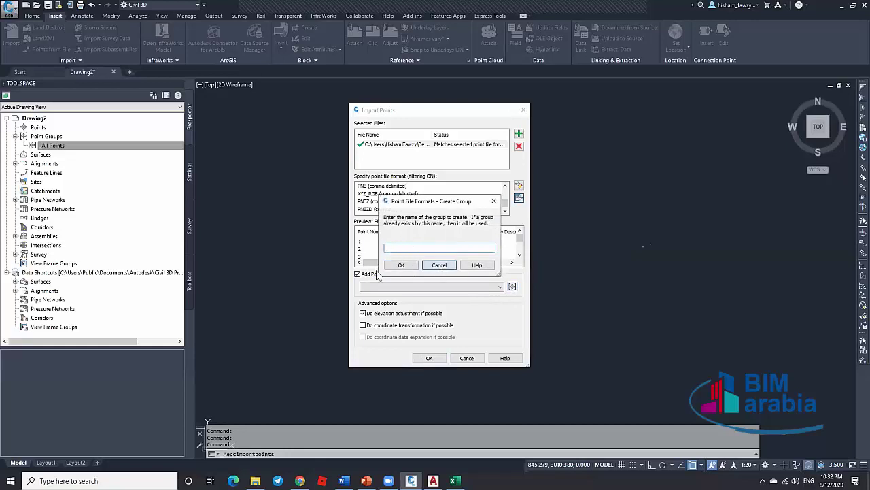
pyautogui.click(357, 273)
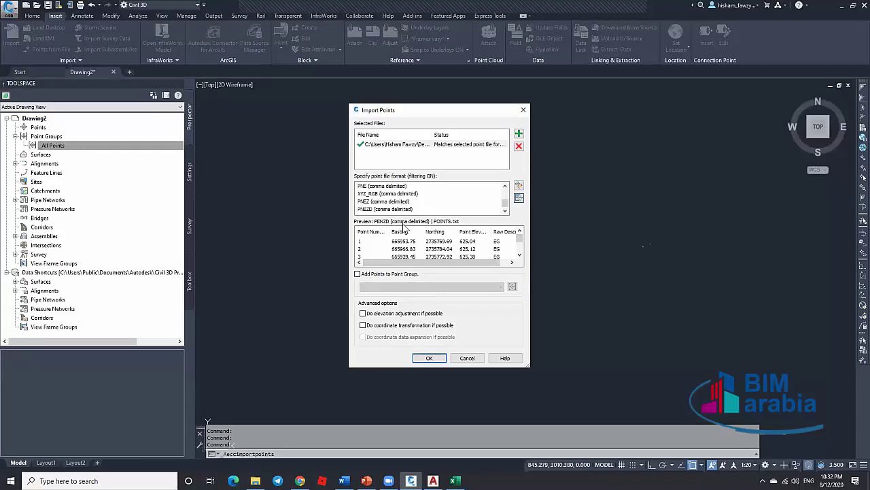
# Step: Import the points, zoom to extents, and set the annotation scale to 1:1000 via 1:500
pyautogui.click(428, 359)
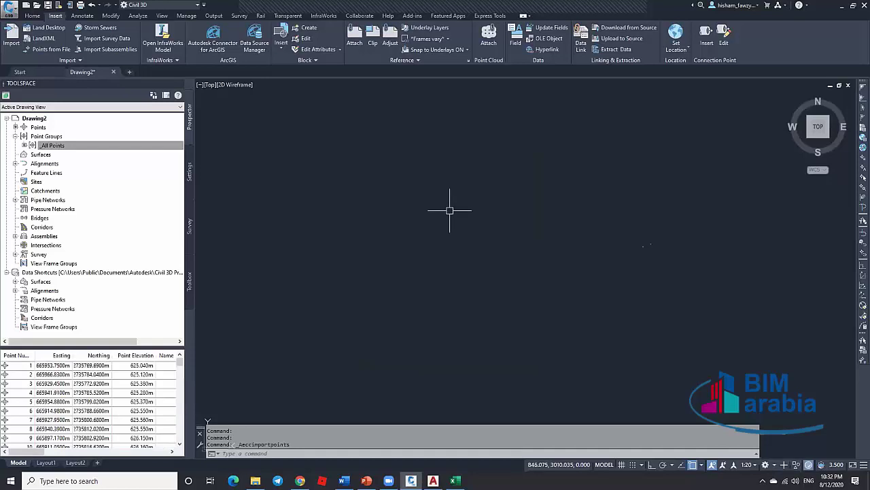
pyautogui.middleClick(445, 159)
pyautogui.middleClick(445, 159)
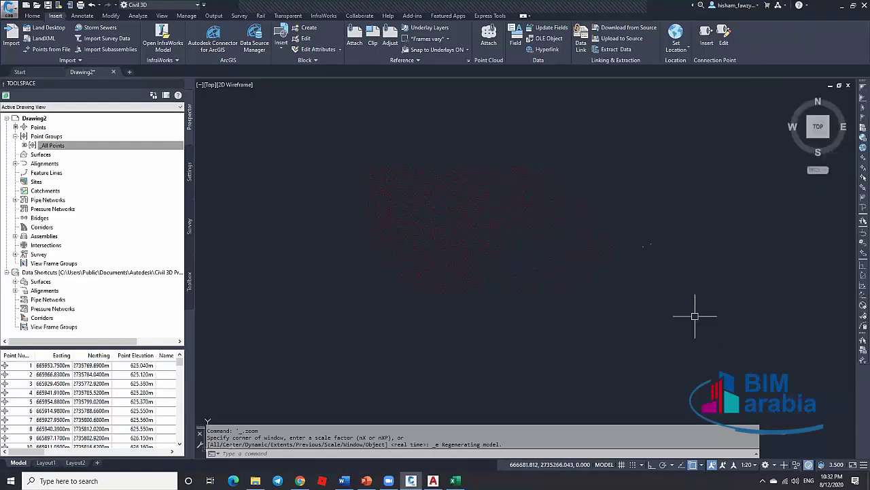
pyautogui.click(751, 465)
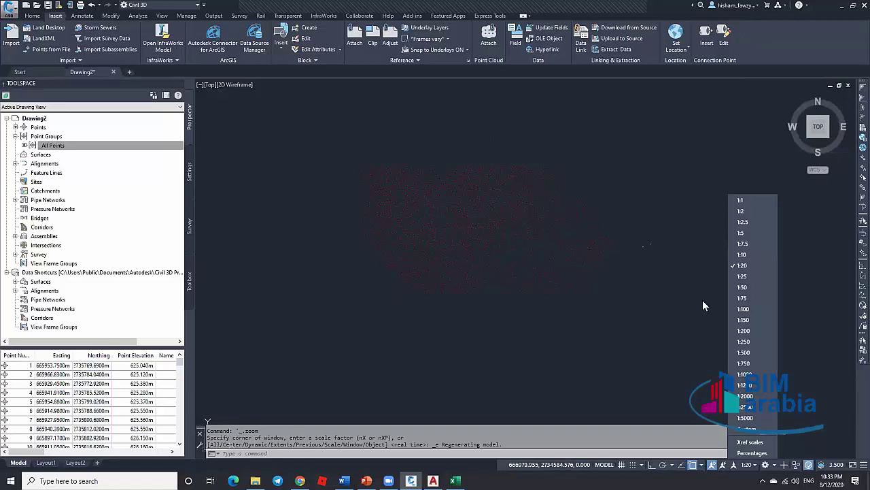
pyautogui.click(750, 354)
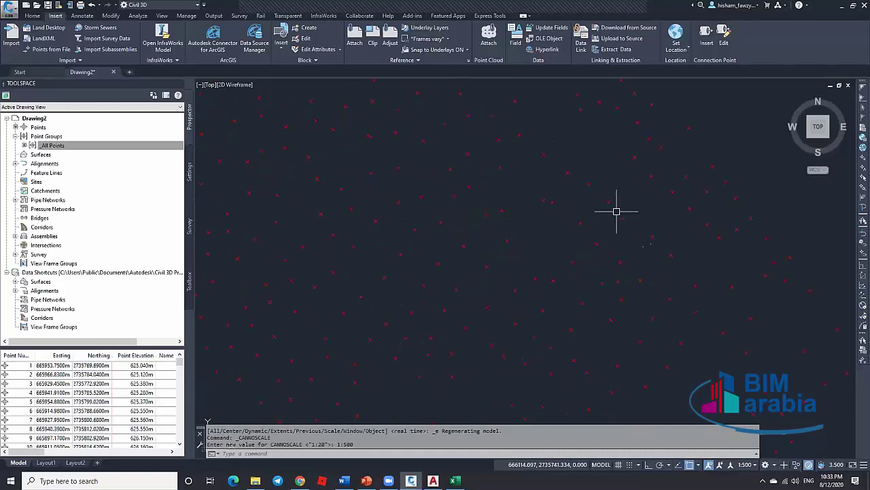
pyautogui.click(748, 464)
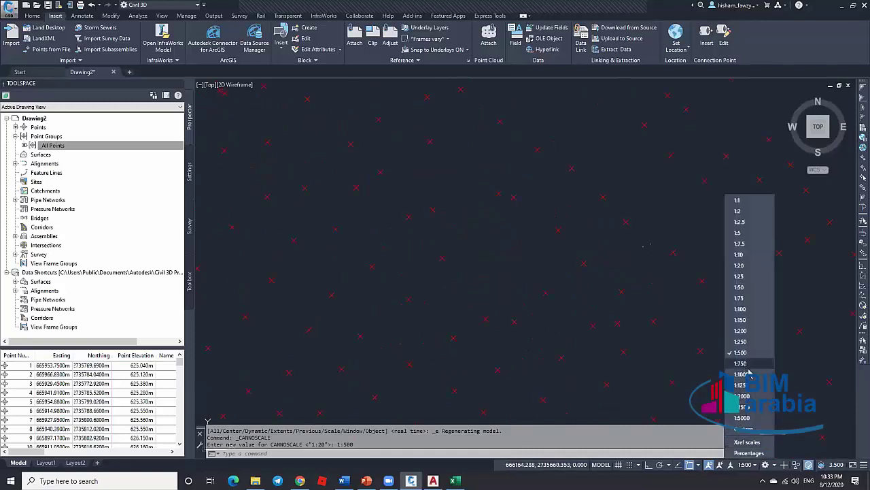
pyautogui.click(748, 375)
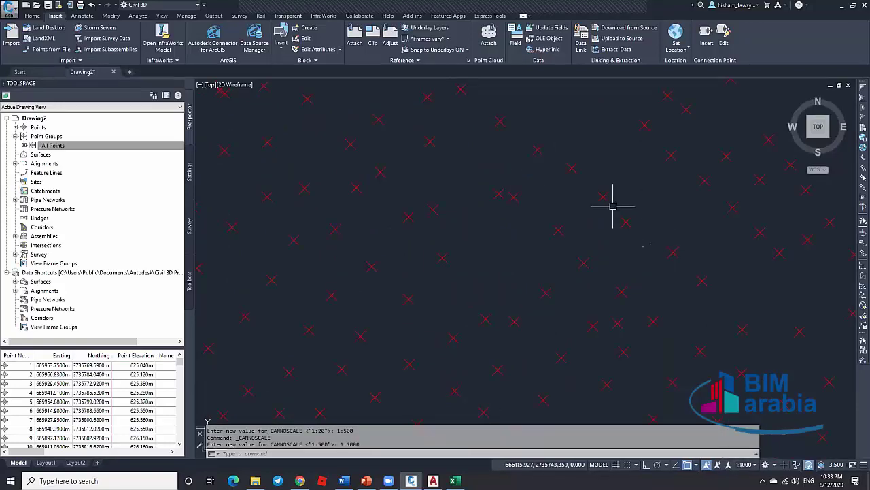
pyautogui.scroll(-2, 550, 205)
pyautogui.scroll(-5, 550, 205)
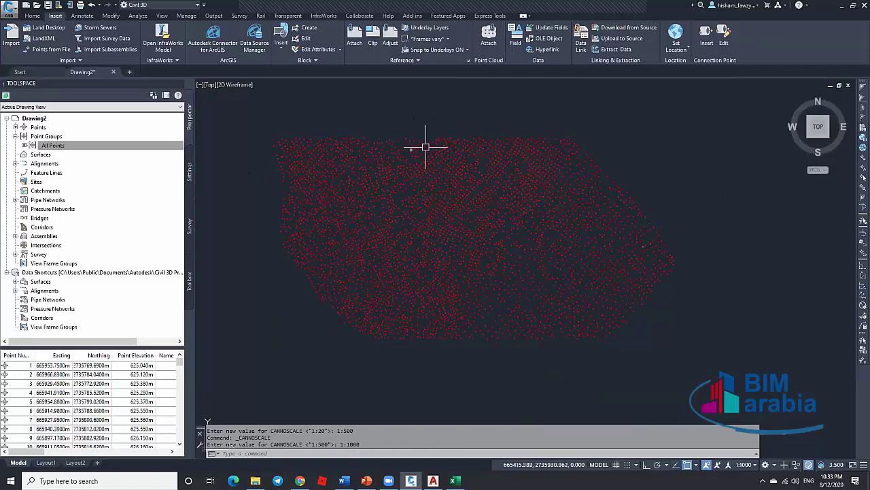
pyautogui.click(740, 109)
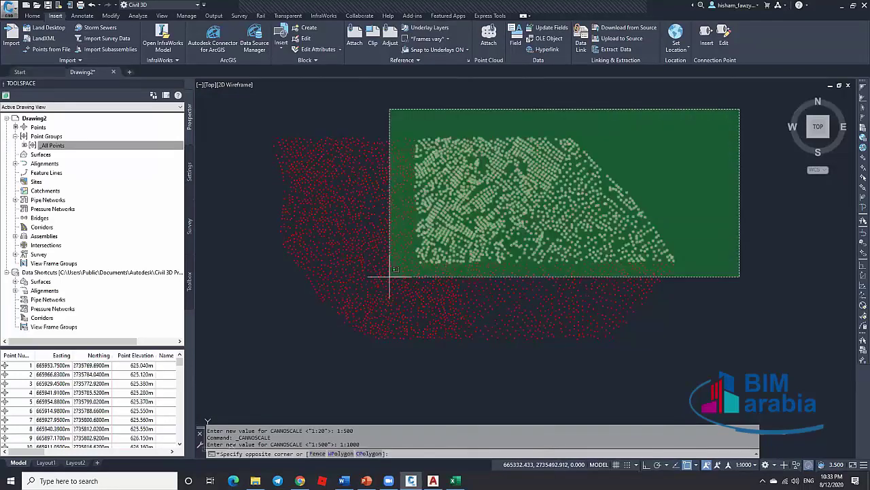
pyautogui.click(261, 371)
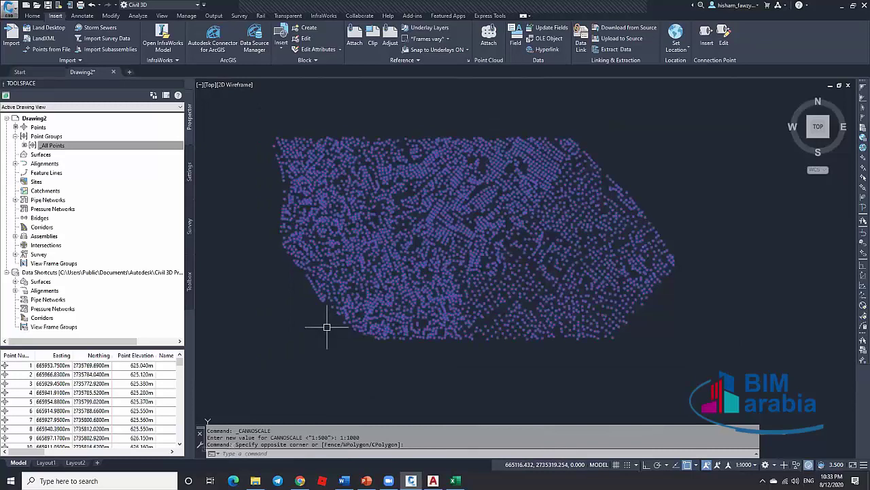
pyautogui.hotkey('ctrl', '1')
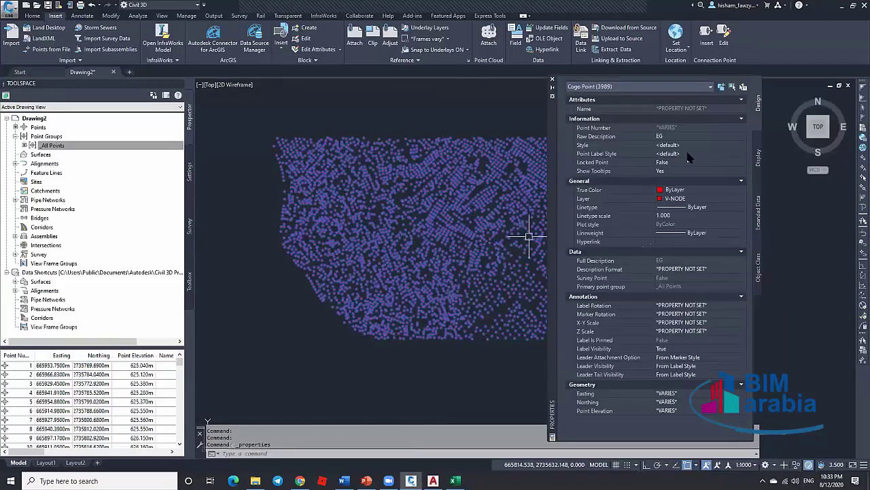
pyautogui.click(553, 80)
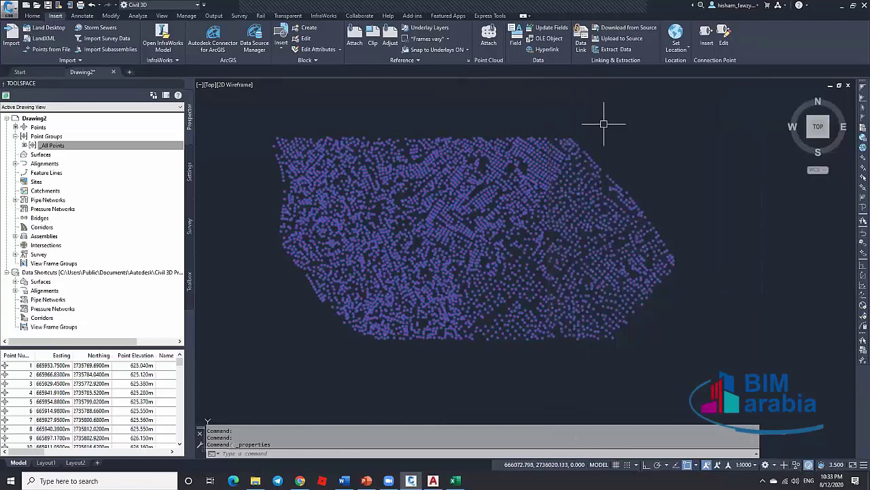
pyautogui.press('Escape')
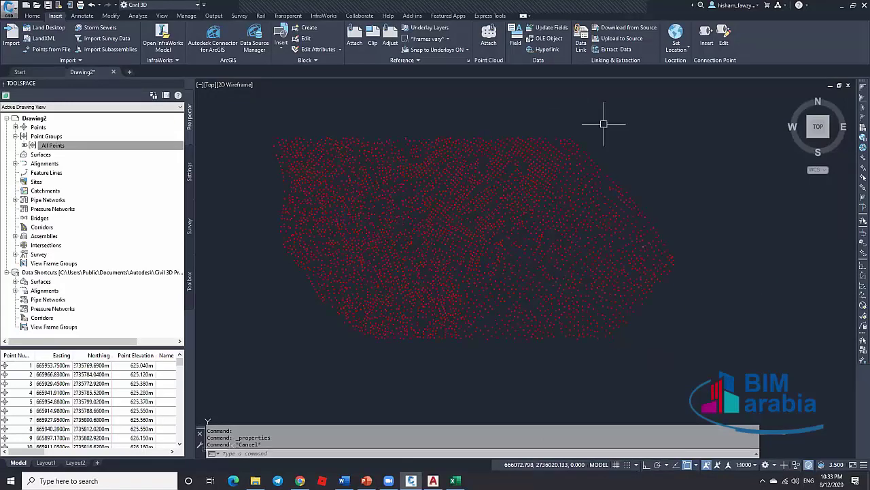
pyautogui.click(72, 145)
# Step: Open the _All Points group properties and keep Basic as the point style
pyautogui.rightClick(72, 145)
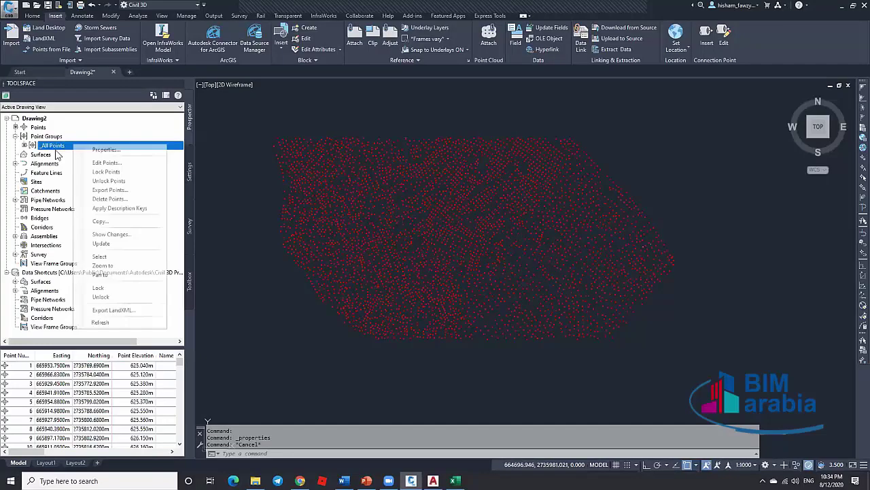
pyautogui.click(129, 151)
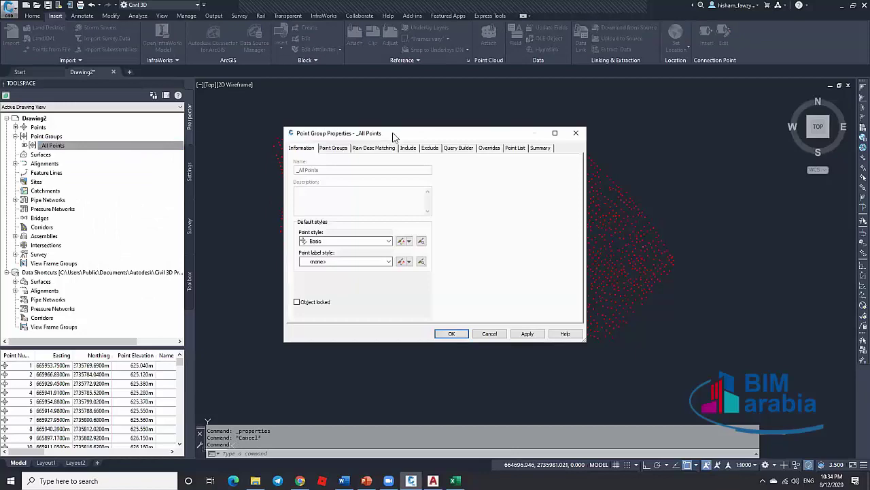
pyautogui.moveTo(394, 136); pyautogui.dragTo(598, 113)
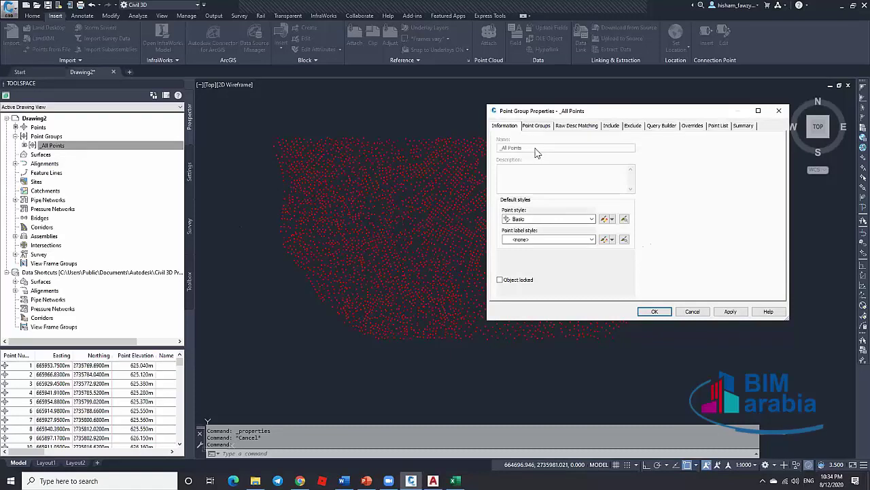
pyautogui.click(540, 219)
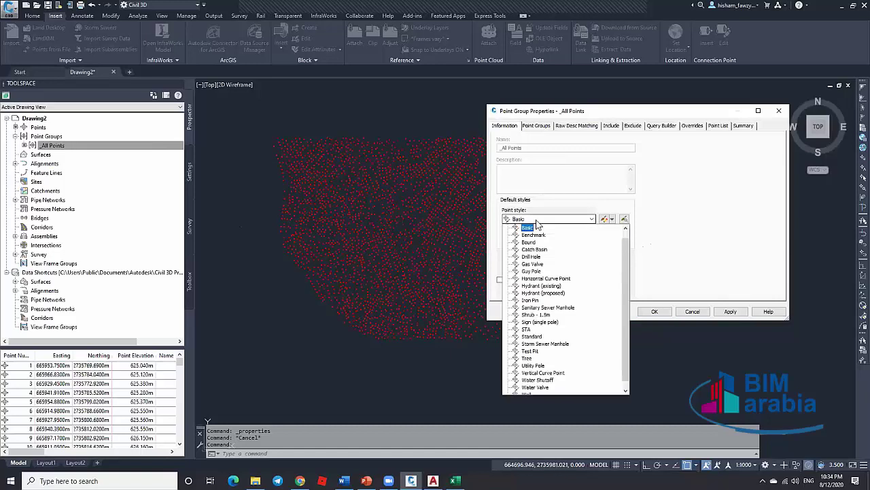
pyautogui.click(530, 228)
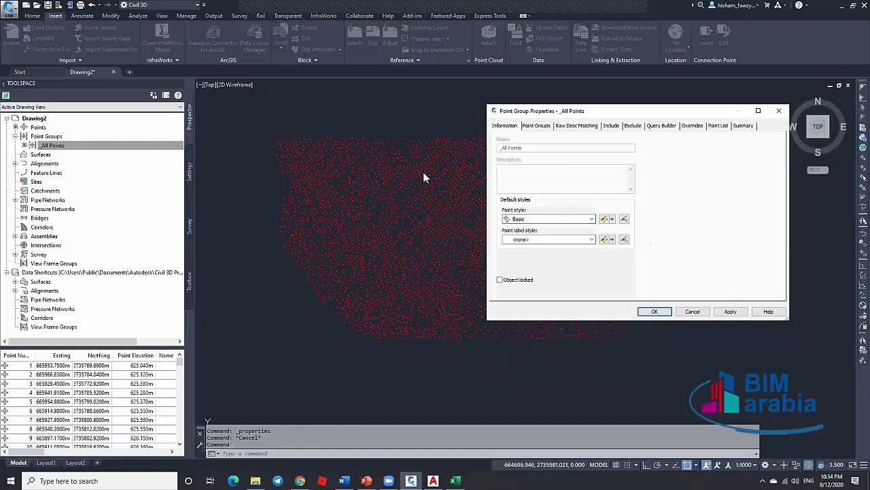
pyautogui.press('Tab')
pyautogui.hotkey('alt', 'Down')
pyautogui.press('Down')
pyautogui.press('Down')
pyautogui.press('Down')
pyautogui.press('Down')
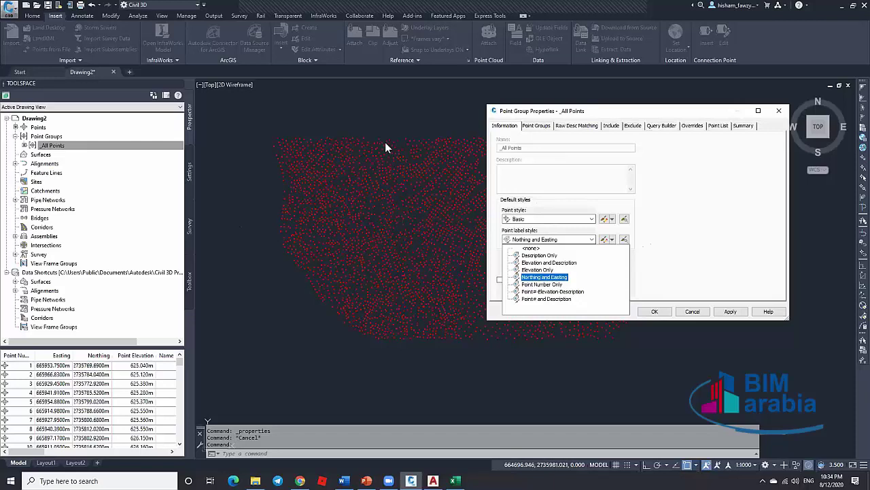
pyautogui.press('Up')
pyautogui.press('Up')
pyautogui.press('Up')
pyautogui.press('Up')
pyautogui.hotkey('shift', 'Tab')
pyautogui.hotkey('alt', 'Down')
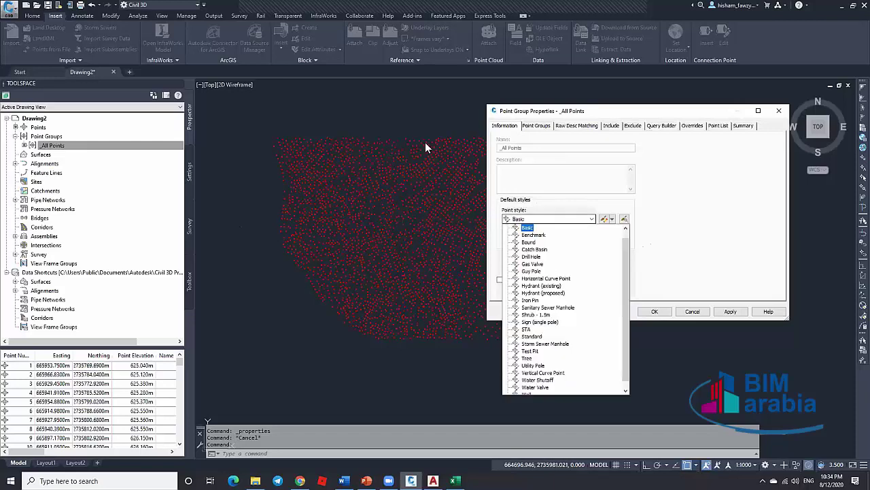
pyautogui.click(538, 212)
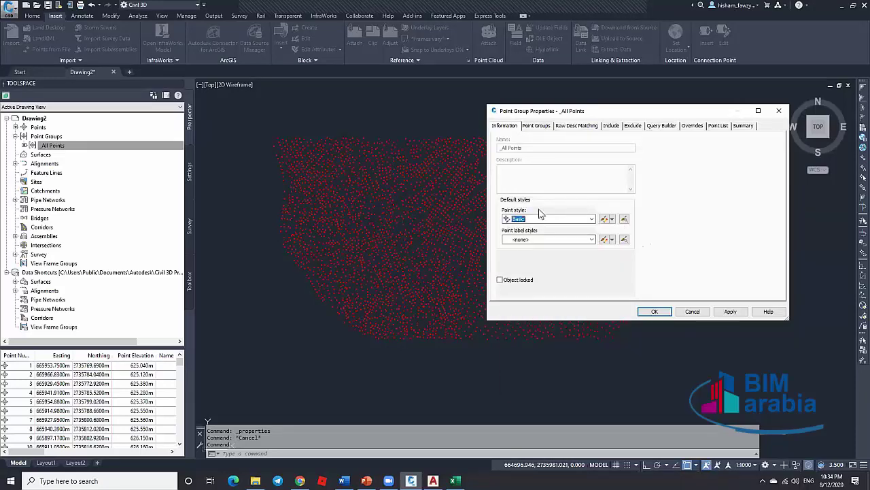
# Step: Set the group's point label style to Elevation Only and apply it
pyautogui.click(518, 240)
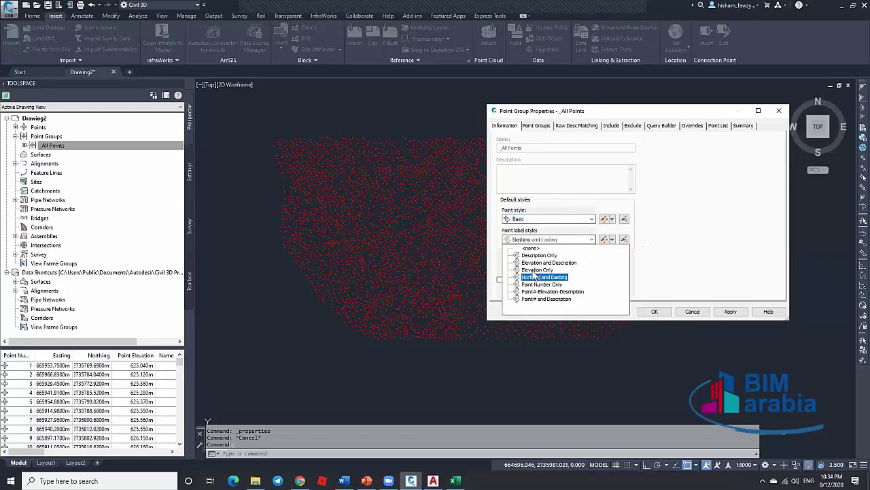
pyautogui.click(537, 270)
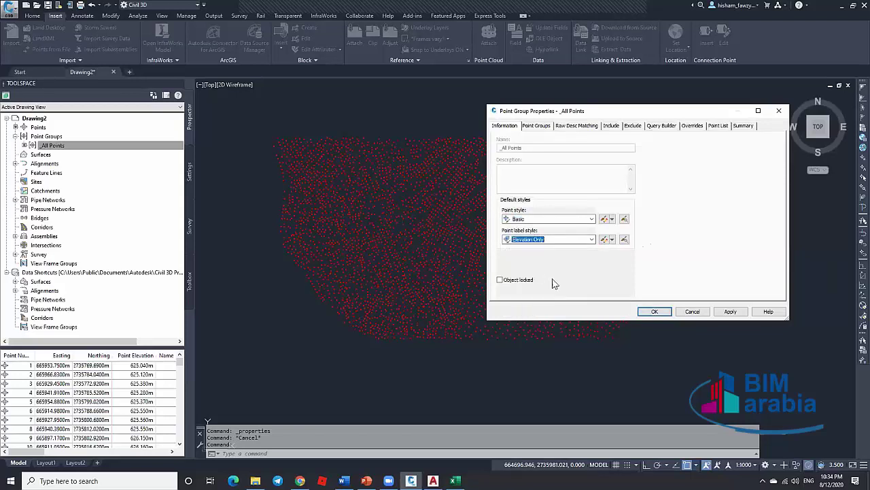
pyautogui.click(652, 312)
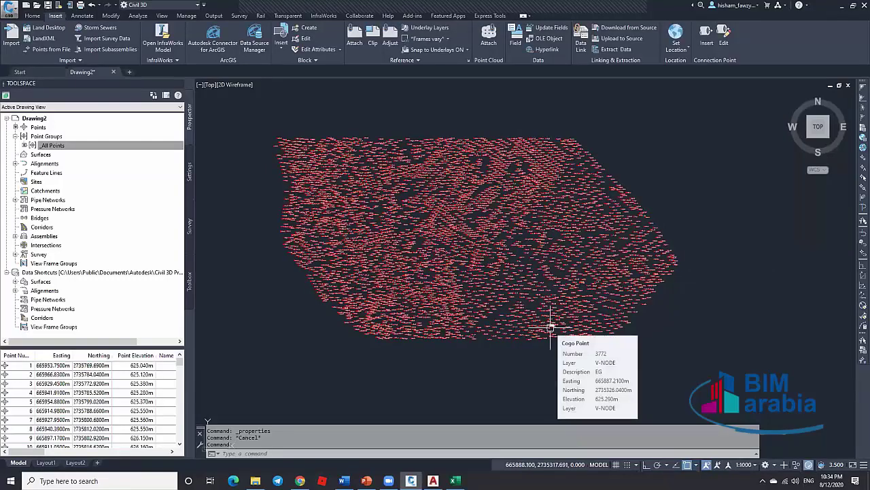
# Step: Zoom out until the whole imported point cloud is visible
pyautogui.scroll(5, 495, 185)
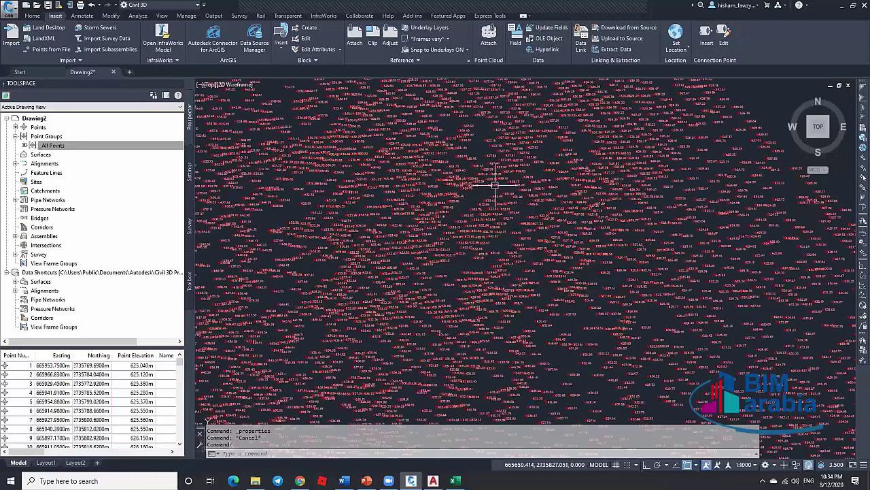
pyautogui.scroll(6, 495, 185)
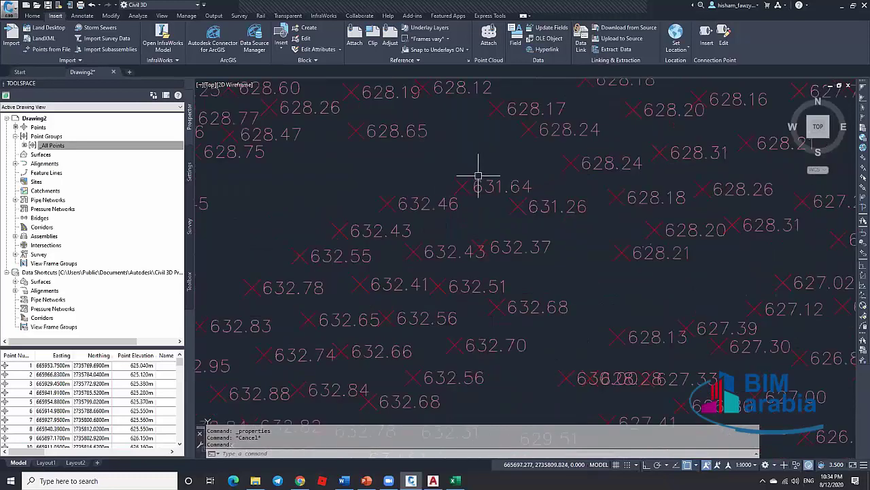
pyautogui.moveTo(465, 182)
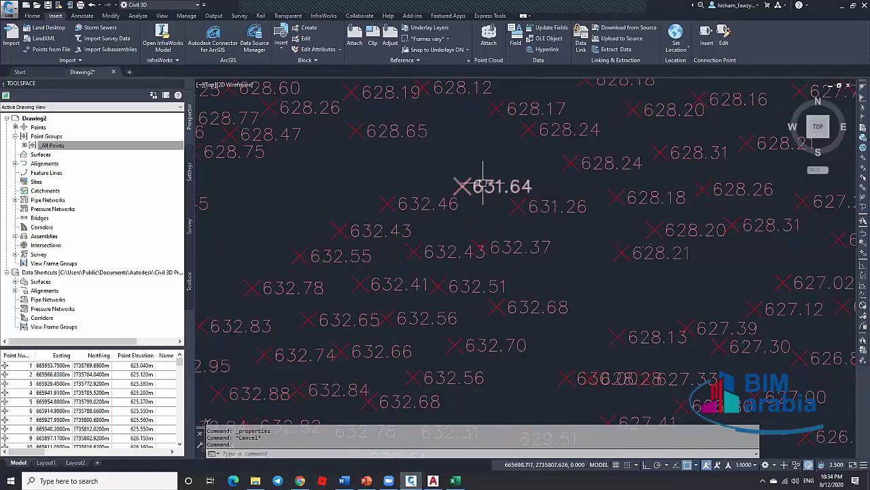
pyautogui.scroll(-2, 482, 182)
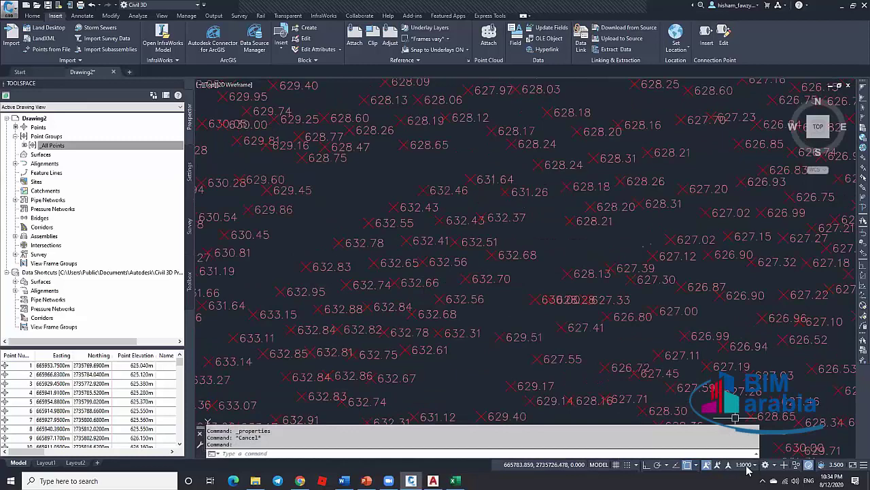
# Step: Step the annotation scale through 1:1000 and 1:750, ending at 1:500
pyautogui.click(745, 459)
pyautogui.click(751, 368)
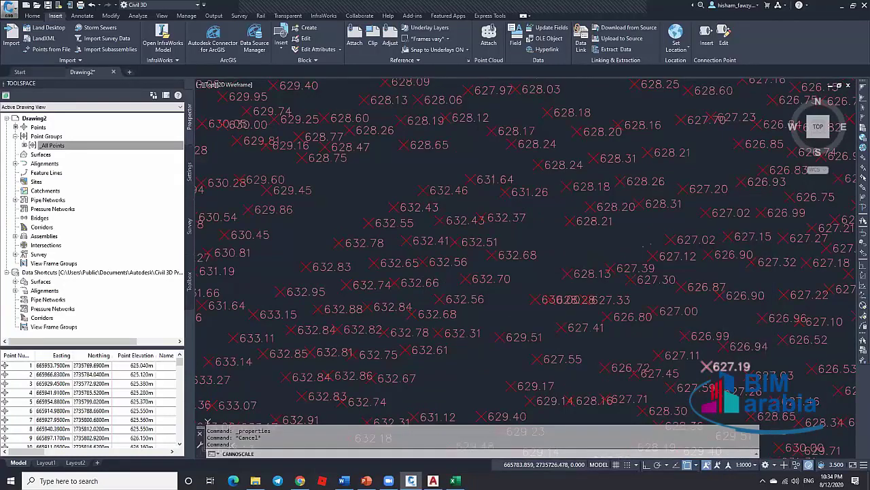
pyautogui.click(707, 366)
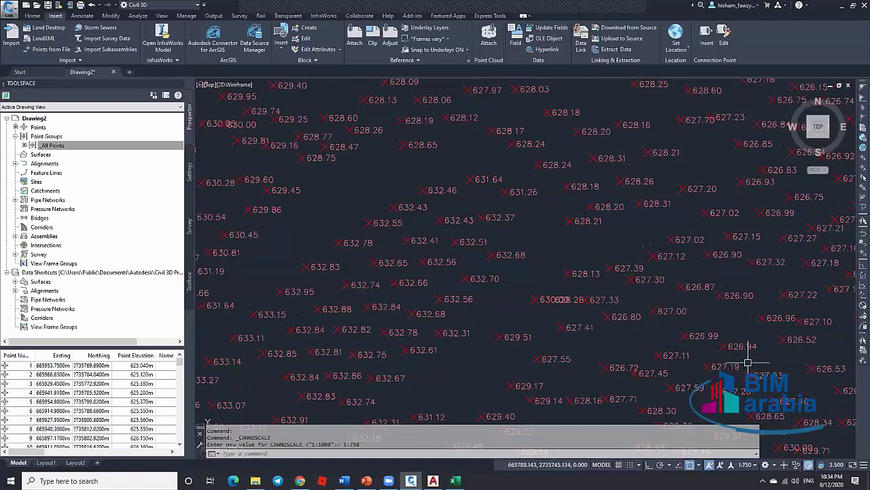
pyautogui.scroll(-2, 501, 194)
pyautogui.scroll(-2, 501, 194)
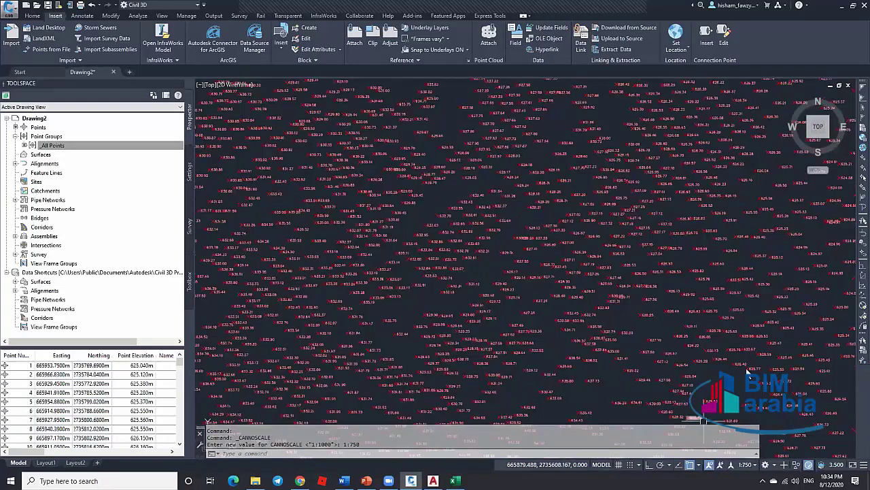
pyautogui.click(746, 465)
pyautogui.click(753, 386)
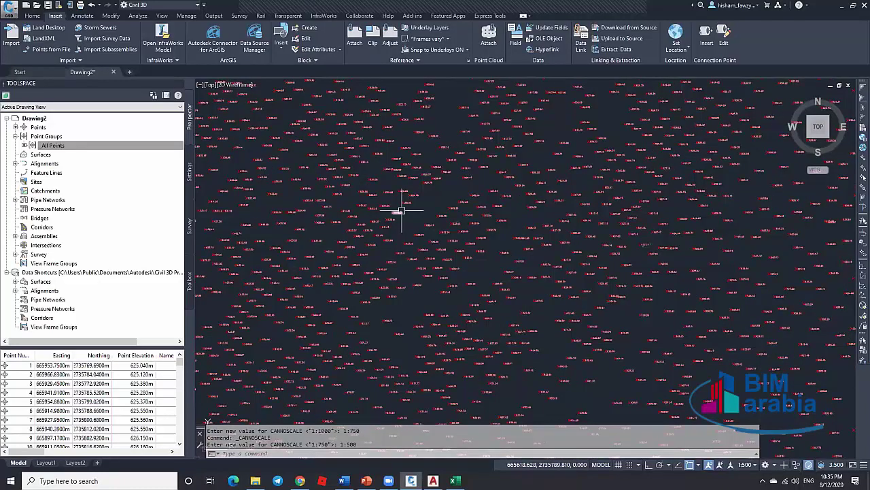
pyautogui.scroll(-3, 530, 174)
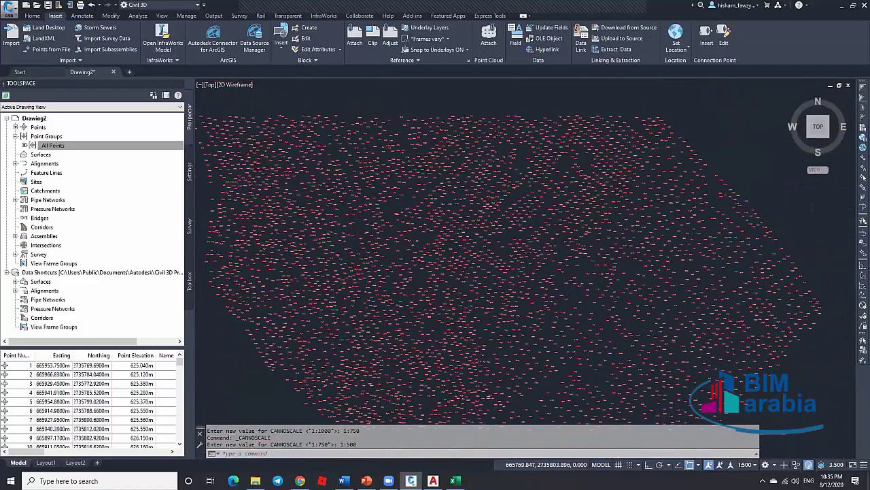
pyautogui.scroll(-2, 578, 241)
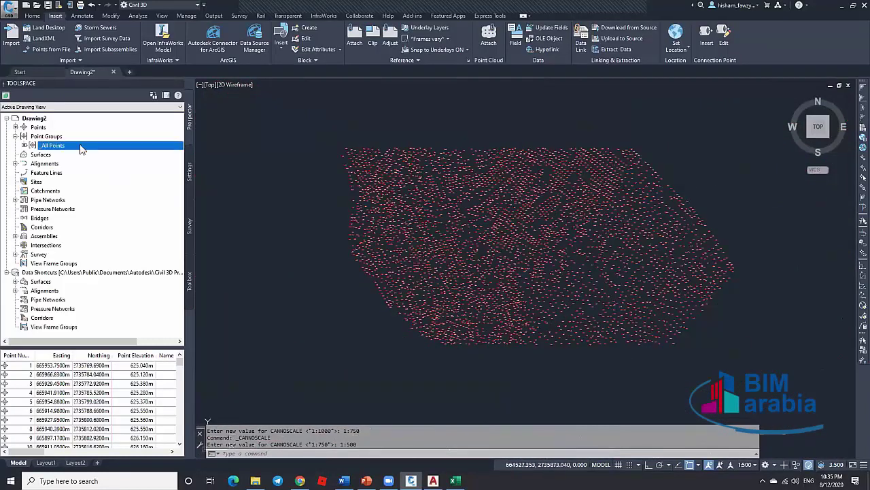
pyautogui.moveTo(80, 148)
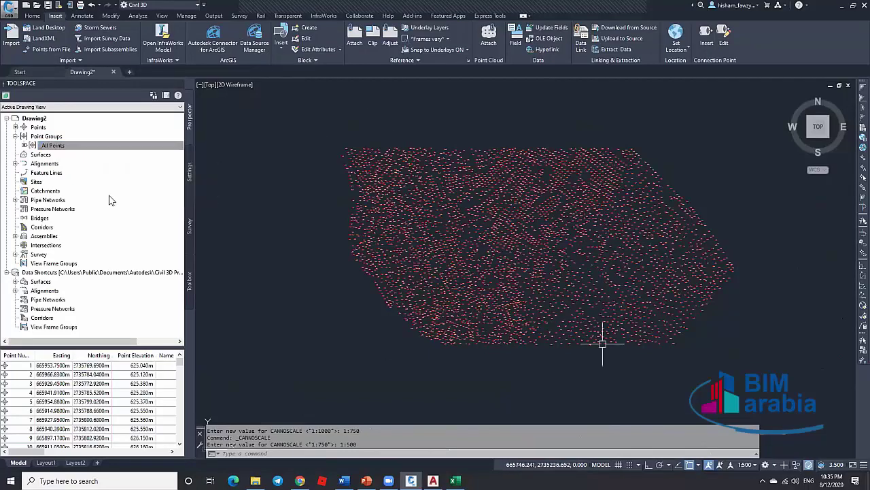
# Step: Set the _All Points group's point style and point label style both to <none>
pyautogui.rightClick(115, 148)
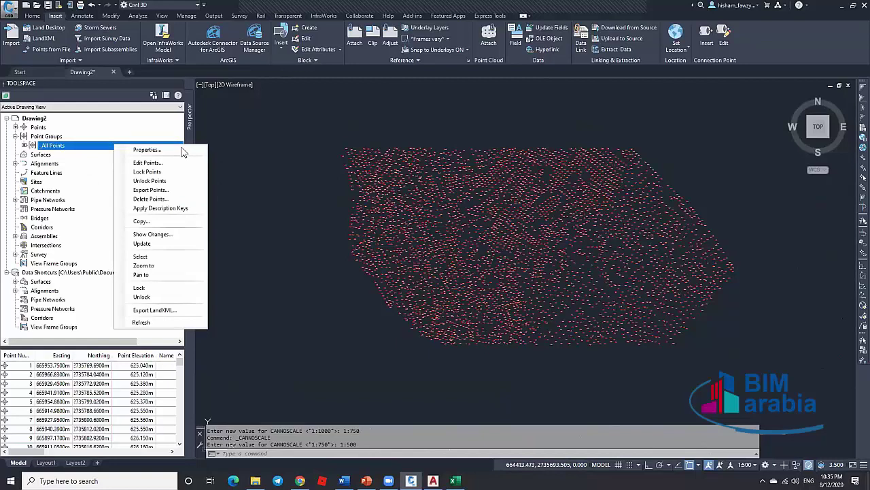
pyautogui.press('Escape')
pyautogui.doubleClick(77, 150)
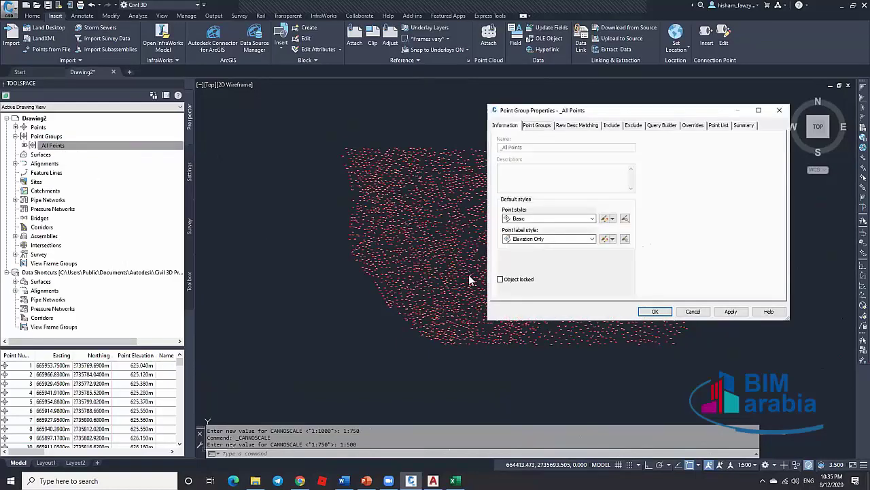
pyautogui.click(534, 219)
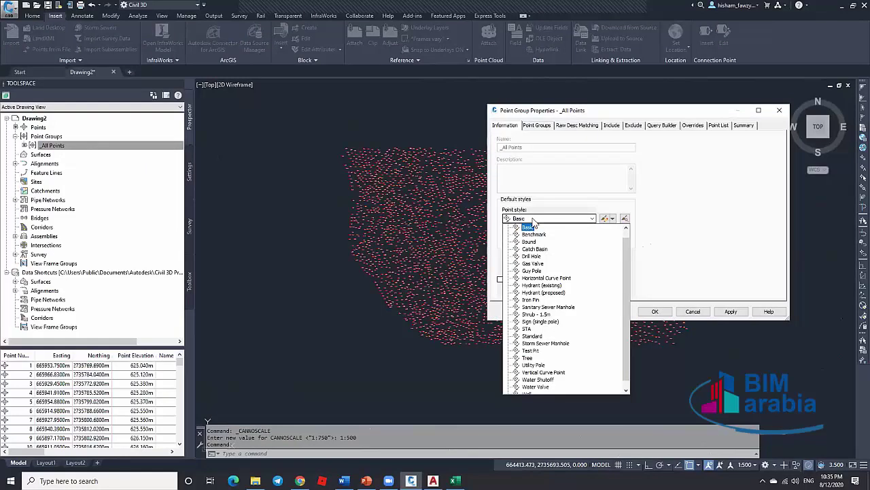
pyautogui.scroll(1, 540, 238)
pyautogui.click(531, 227)
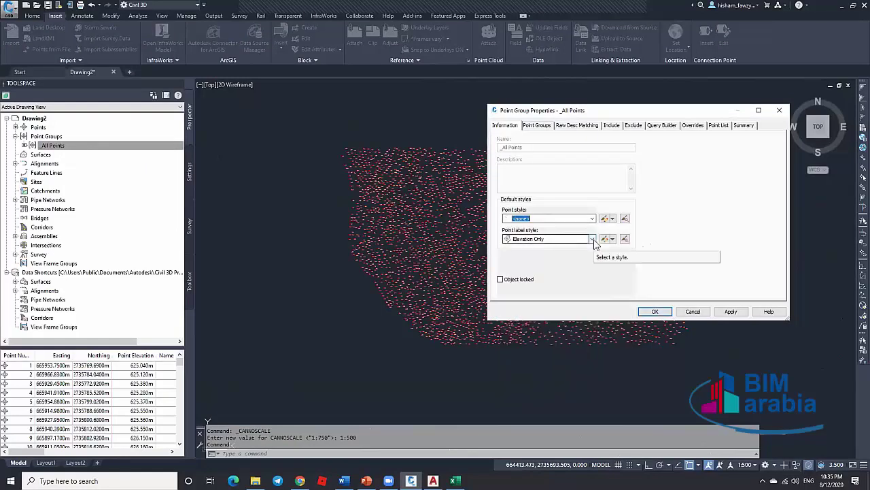
pyautogui.click(557, 238)
pyautogui.click(534, 247)
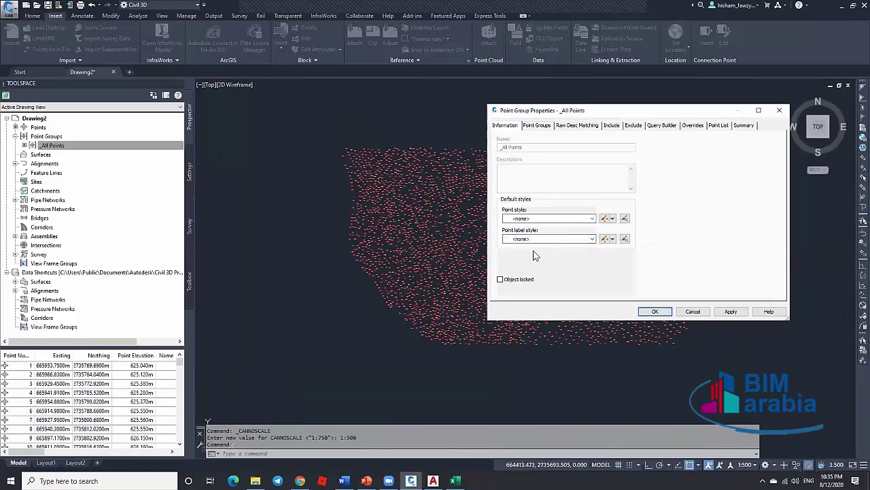
pyautogui.click(654, 311)
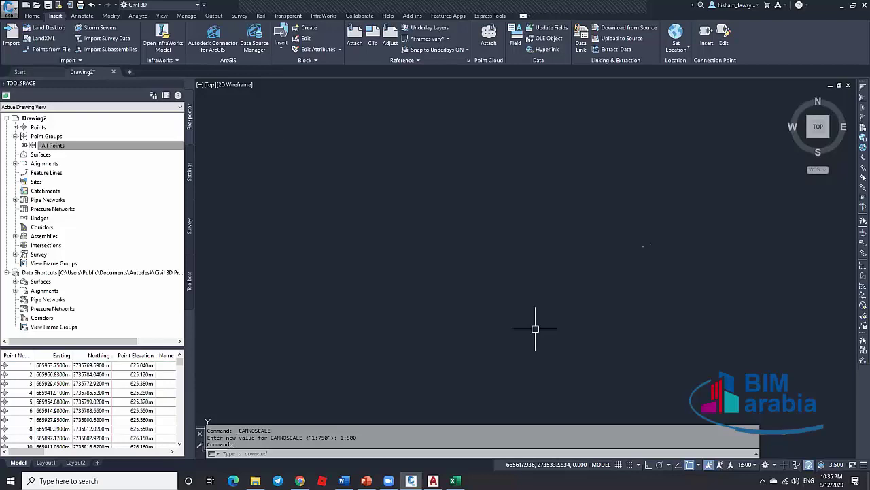
# Step: Switch to the Home tab, browse the Layer list, then select _All Points in Prospector
pyautogui.click(32, 15)
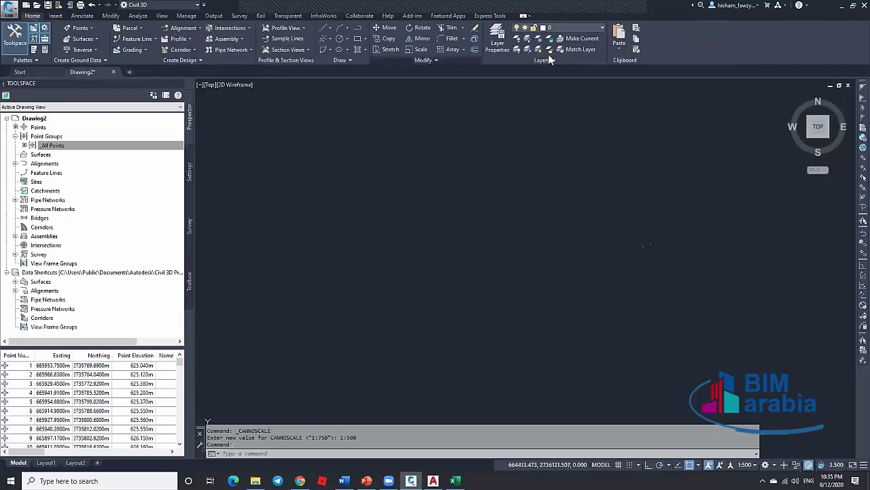
pyautogui.click(580, 30)
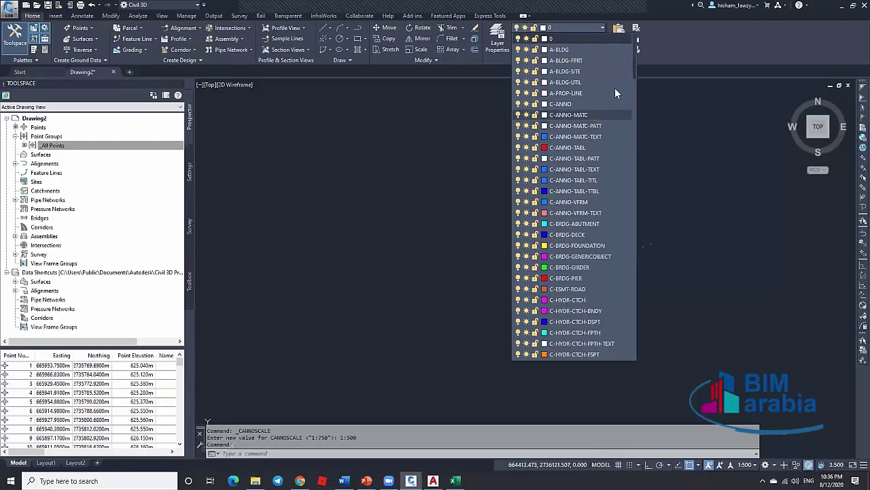
pyautogui.scroll(-1, 635, 64)
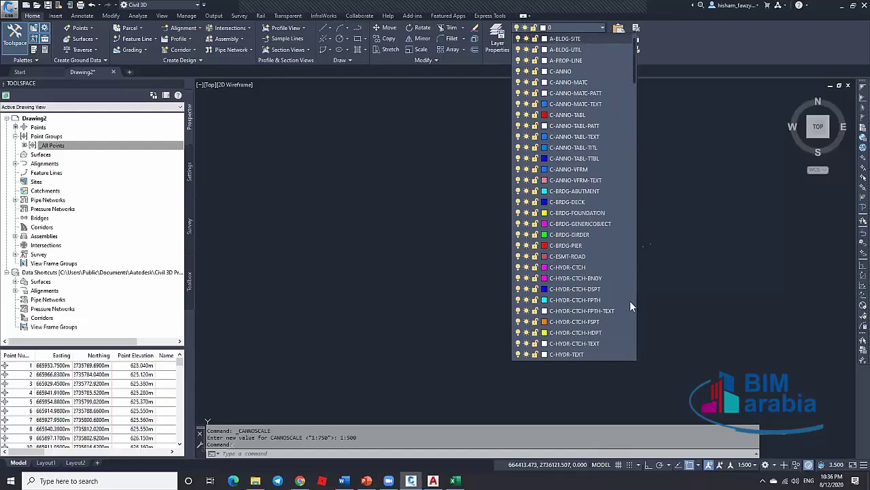
pyautogui.scroll(-15, 630, 306)
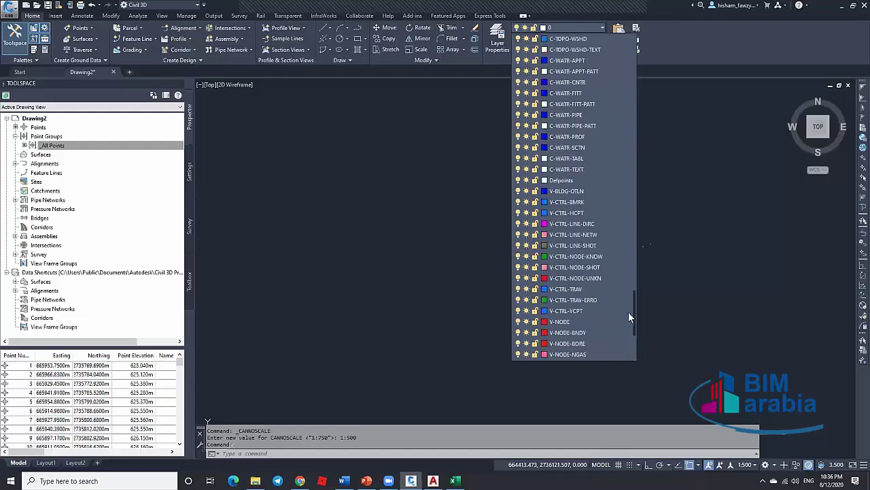
pyautogui.scroll(7, 629, 317)
pyautogui.click(93, 147)
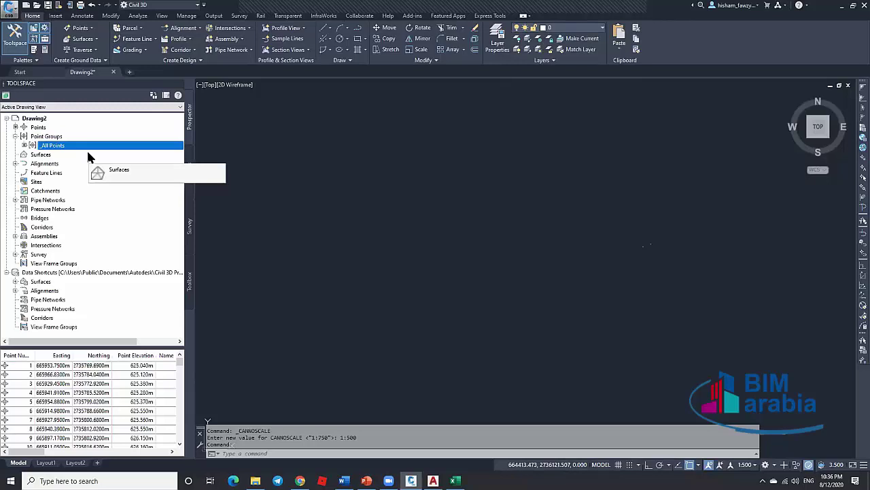
pyautogui.moveTo(69, 148)
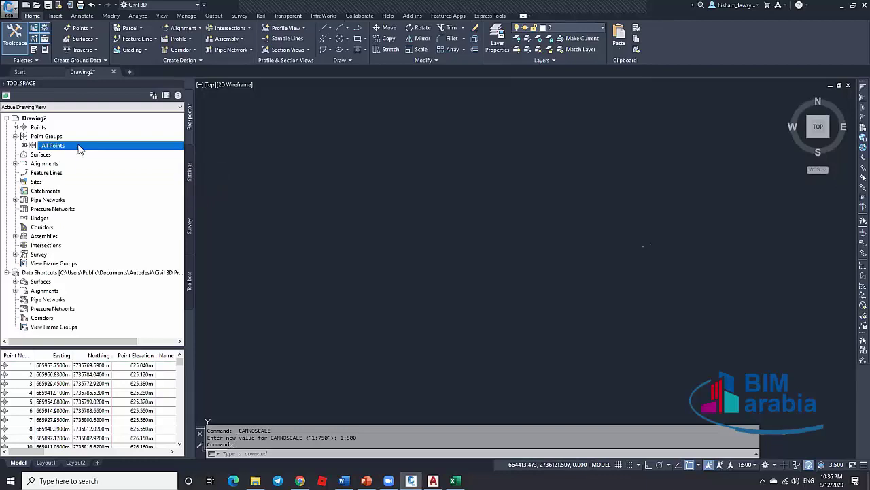
# Step: Give the _All Points group Benchmark point style and <none> label style, then zoom to review
pyautogui.rightClick(80, 150)
pyautogui.click(133, 149)
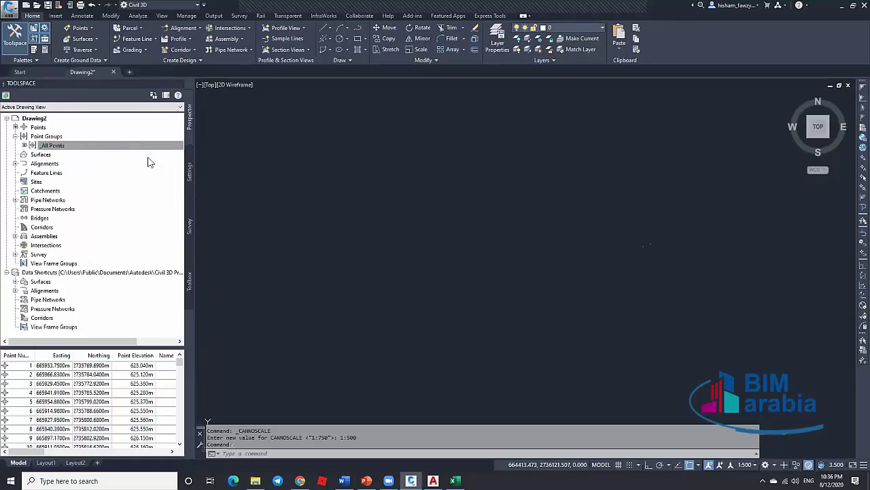
pyautogui.click(543, 218)
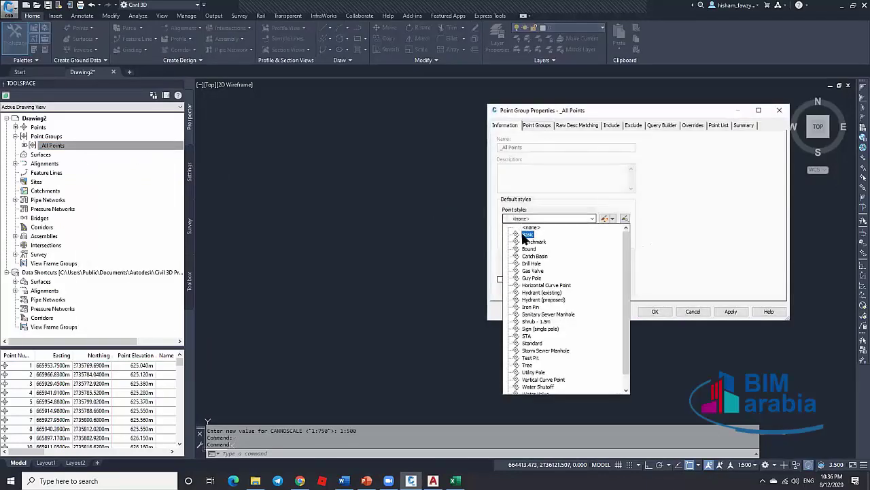
pyautogui.click(534, 242)
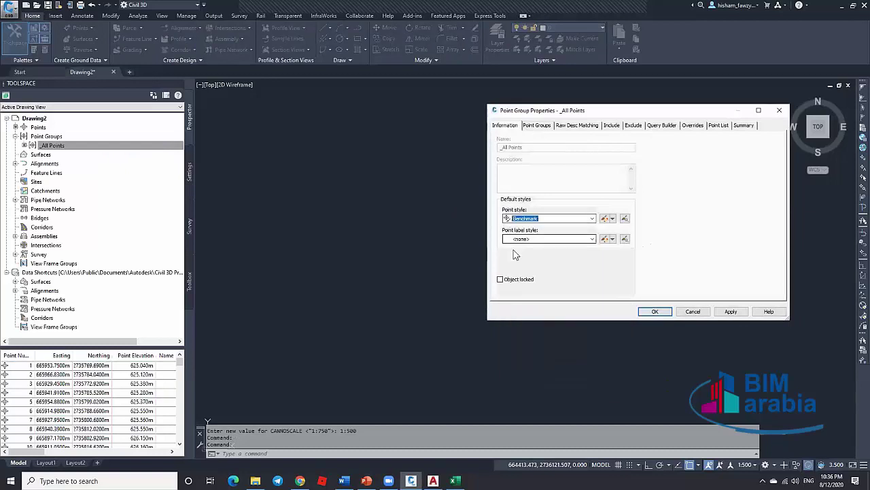
pyautogui.click(548, 239)
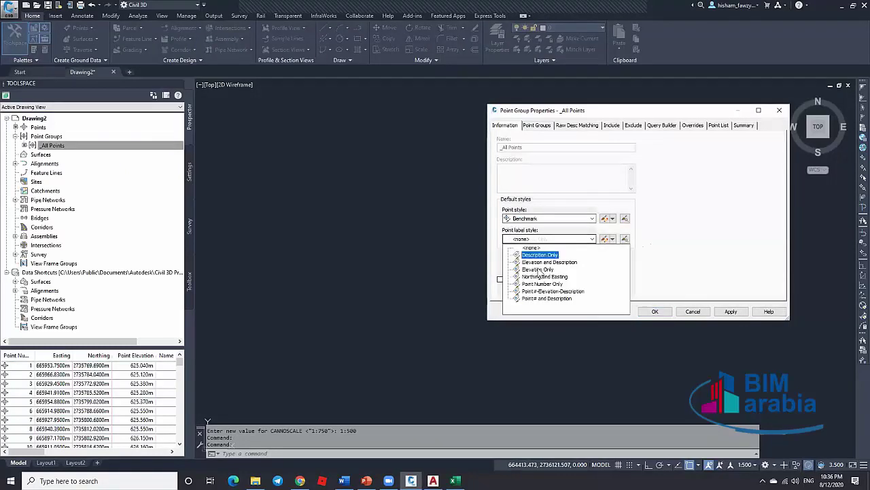
pyautogui.click(538, 269)
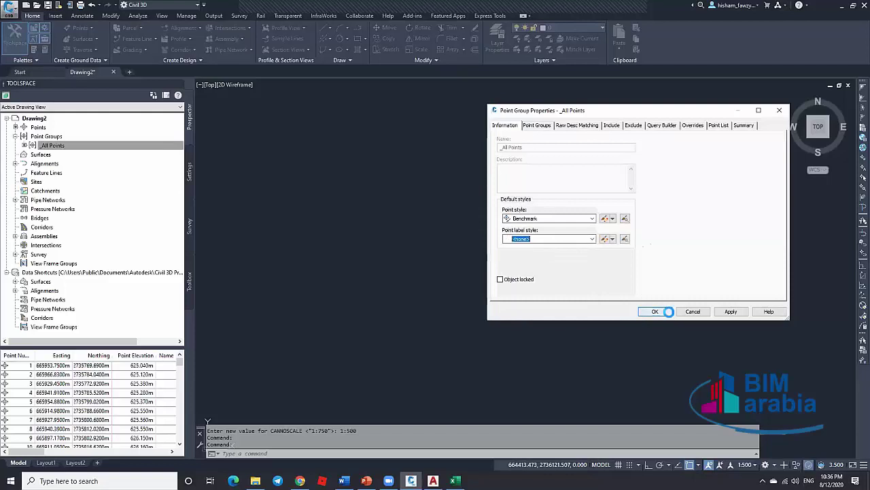
pyautogui.click(657, 312)
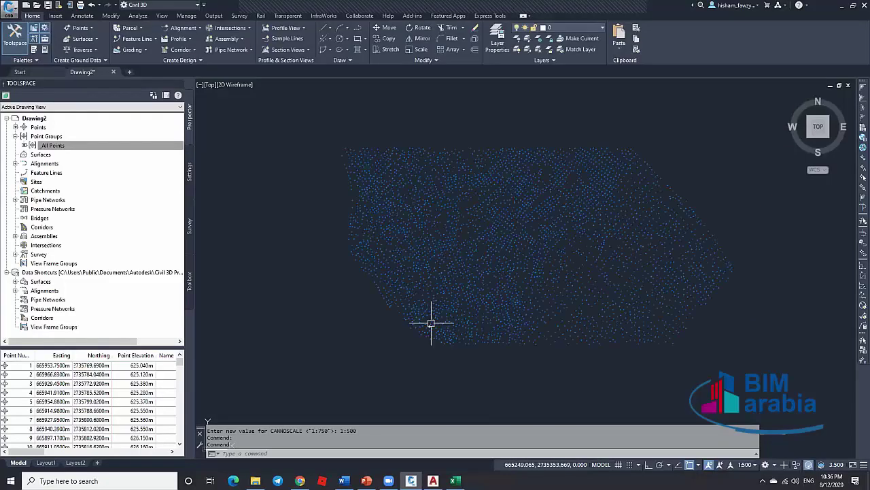
pyautogui.scroll(10, 462, 294)
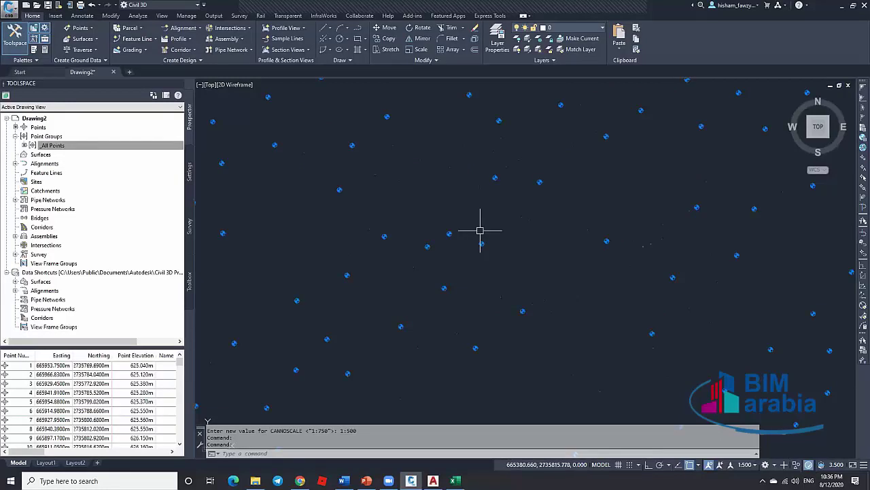
pyautogui.scroll(-6, 476, 228)
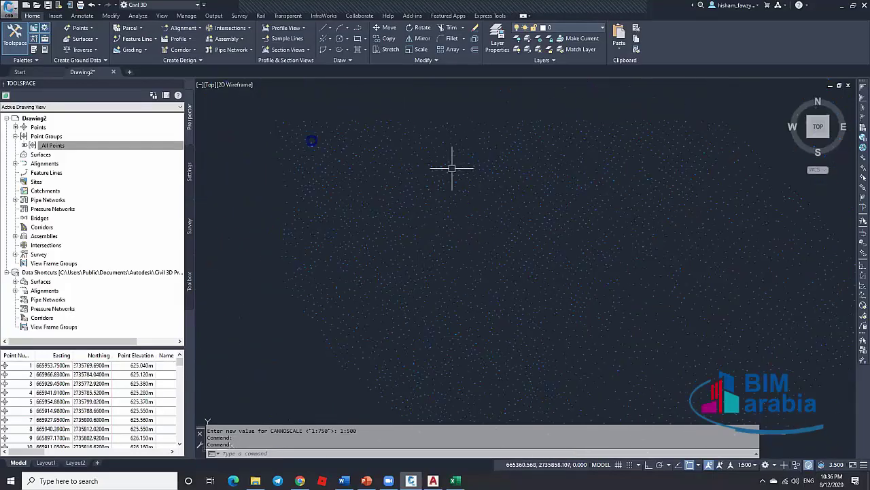
pyautogui.scroll(-4, 316, 136)
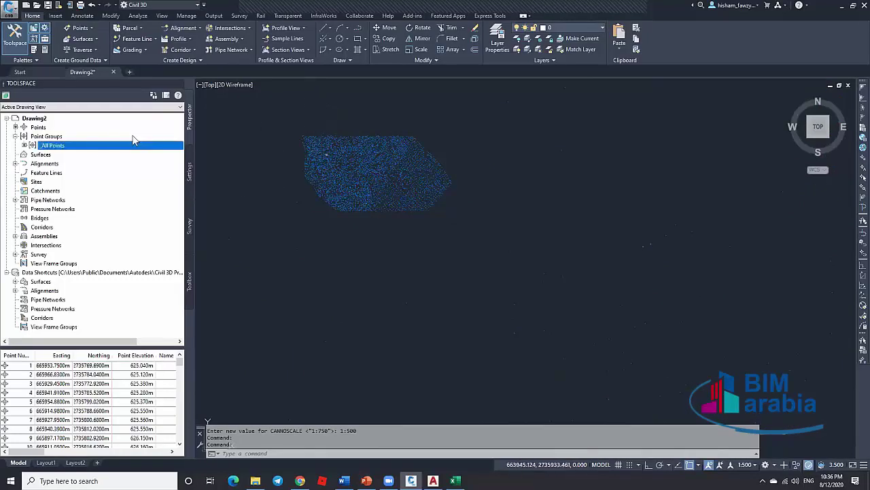
# Step: Reopen the _All Points properties and confirm the Benchmark settings unchanged
pyautogui.rightClick(120, 149)
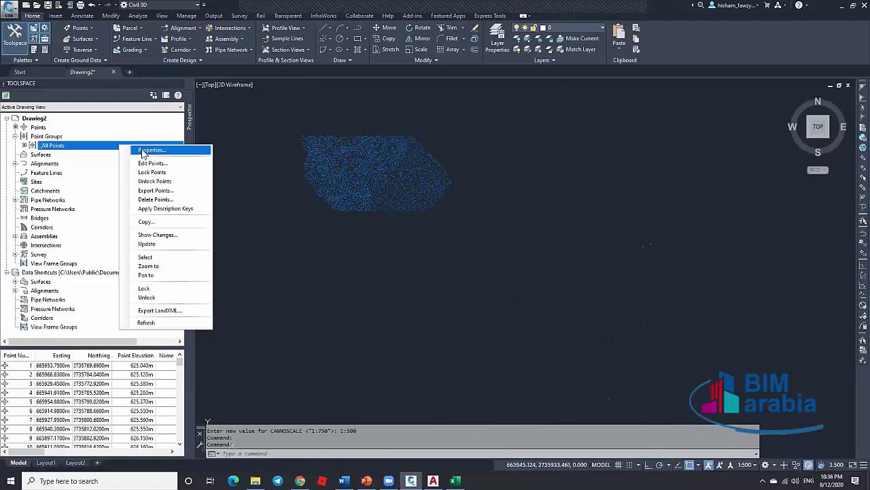
pyautogui.click(143, 150)
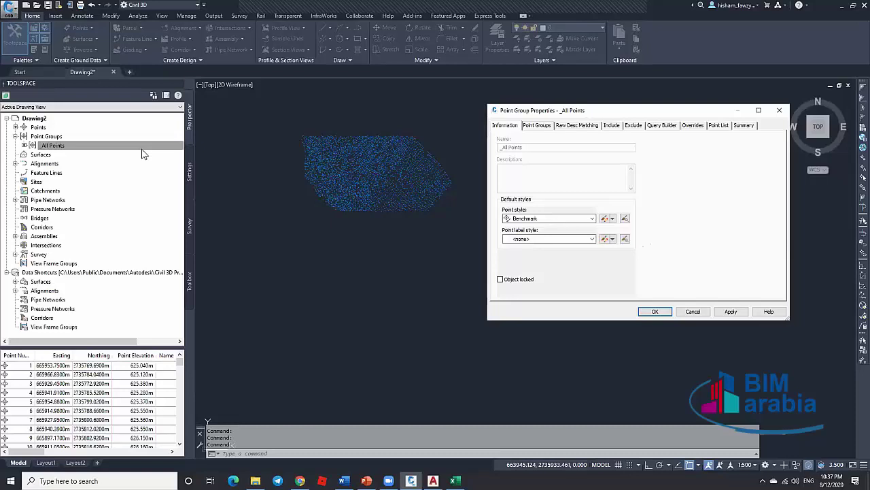
pyautogui.click(655, 311)
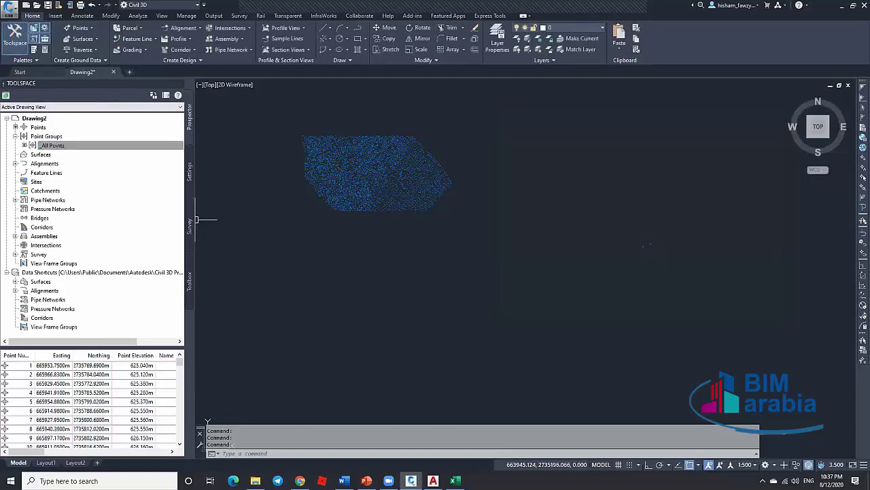
# Step: Widen the Toolspace panel, check the Survey tab, and return to Prospector
pyautogui.moveTo(185, 219)
pyautogui.mouseDown()
pyautogui.moveTo(176, 221)
pyautogui.moveTo(202, 220)
pyautogui.mouseUp()
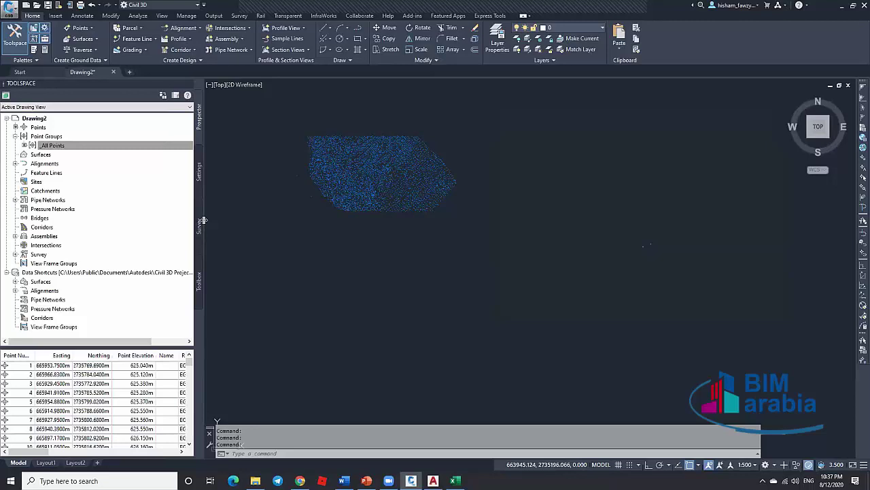
pyautogui.click(199, 225)
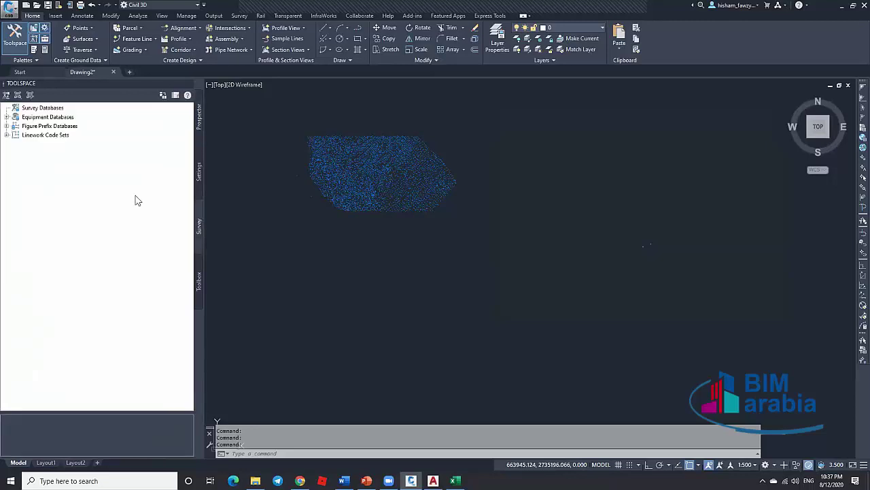
pyautogui.click(201, 122)
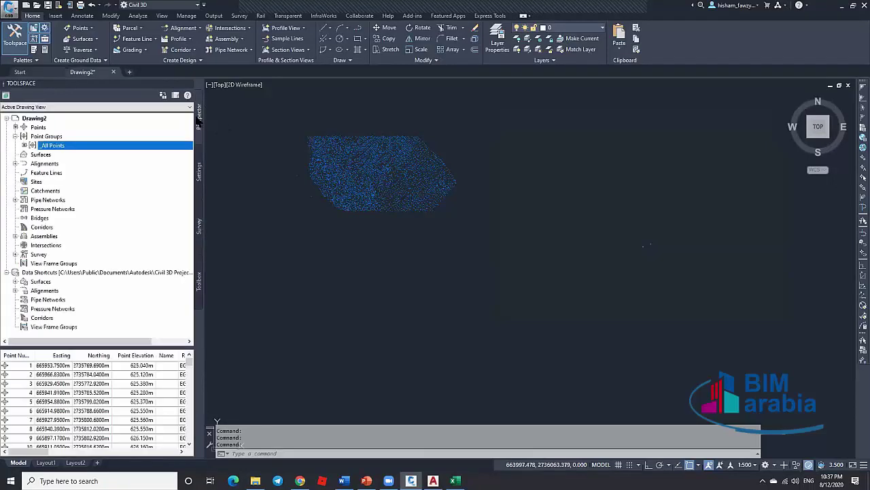
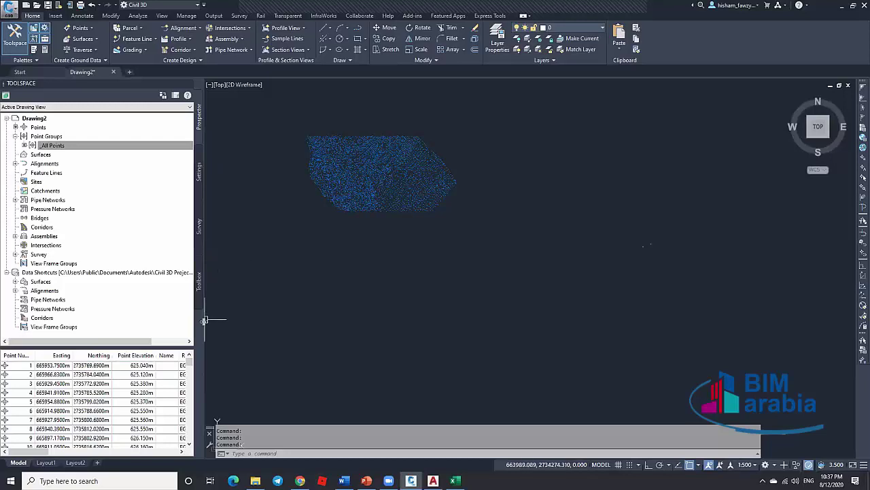
# Step: Widen the viewport and open the _All Points group properties, showing its Benchmark default style
pyautogui.moveTo(204, 320); pyautogui.dragTo(187, 320)
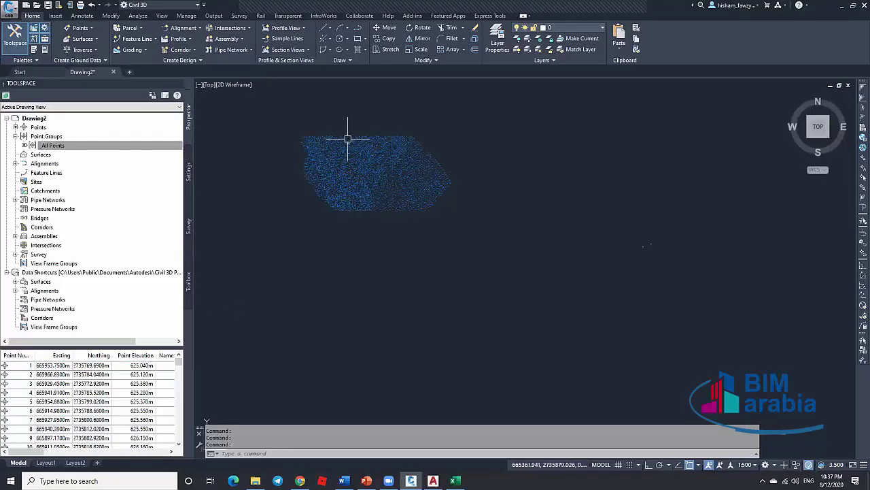
pyautogui.scroll(4, 299, 138)
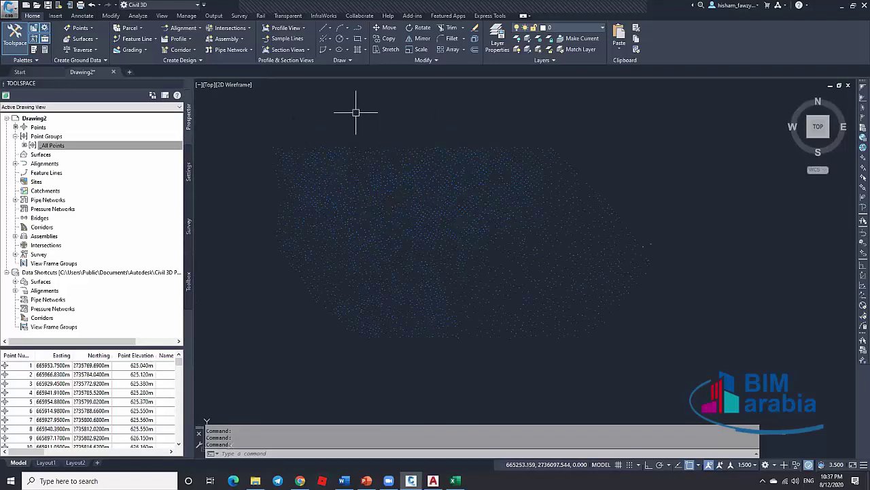
pyautogui.click(98, 146)
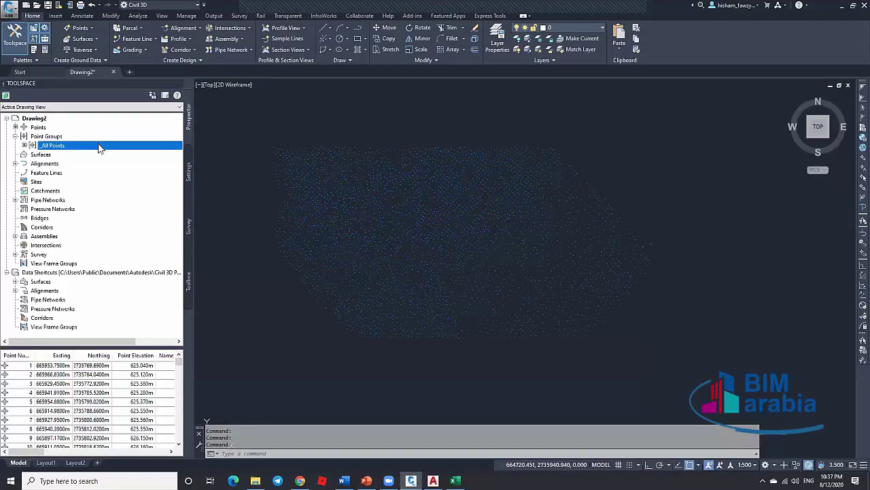
pyautogui.rightClick(99, 147)
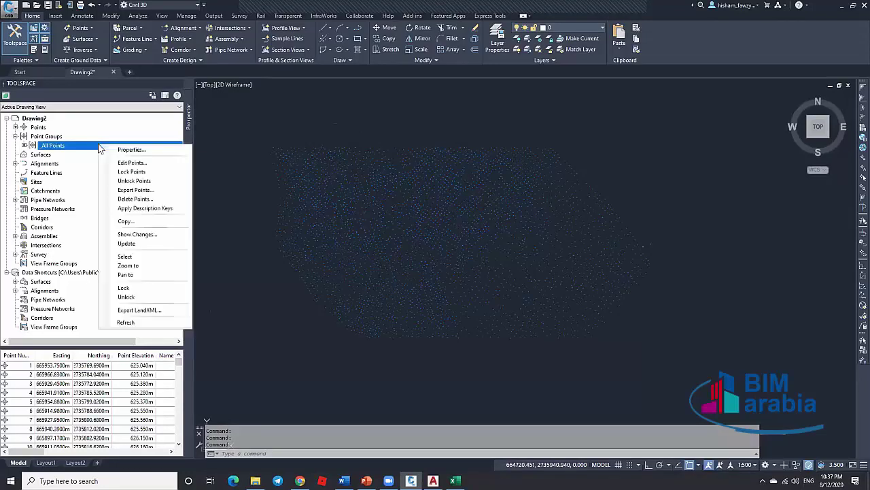
pyautogui.click(132, 150)
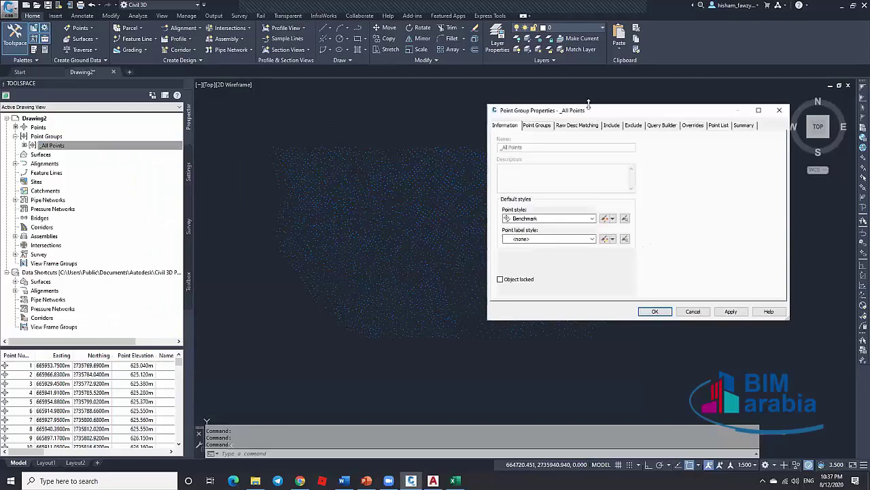
pyautogui.moveTo(599, 113); pyautogui.dragTo(622, 115)
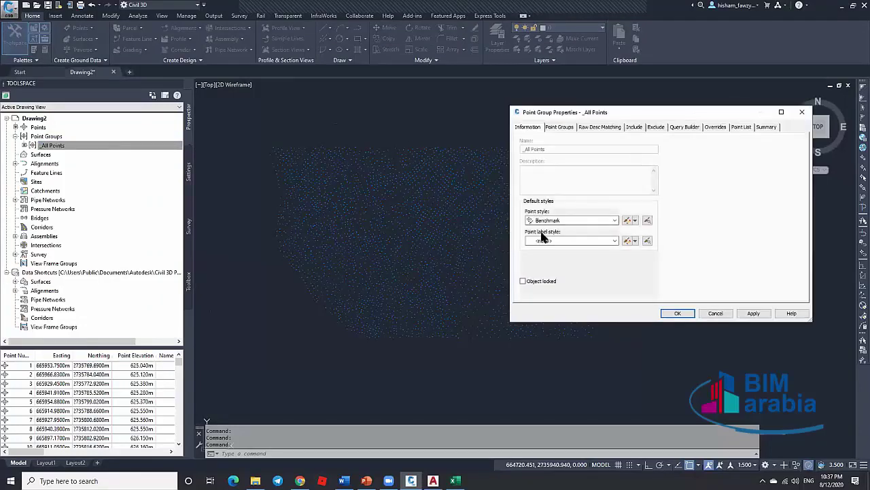
# Step: Cancel the group dialog and give the four top-left outlying points the Drill Hole style
pyautogui.click(678, 313)
pyautogui.scroll(10, 264, 140)
pyautogui.click(252, 135)
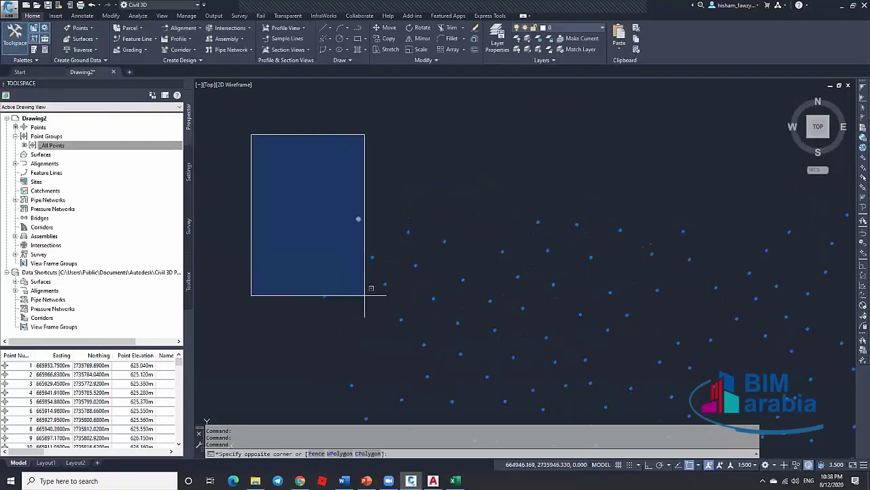
pyautogui.click(395, 307)
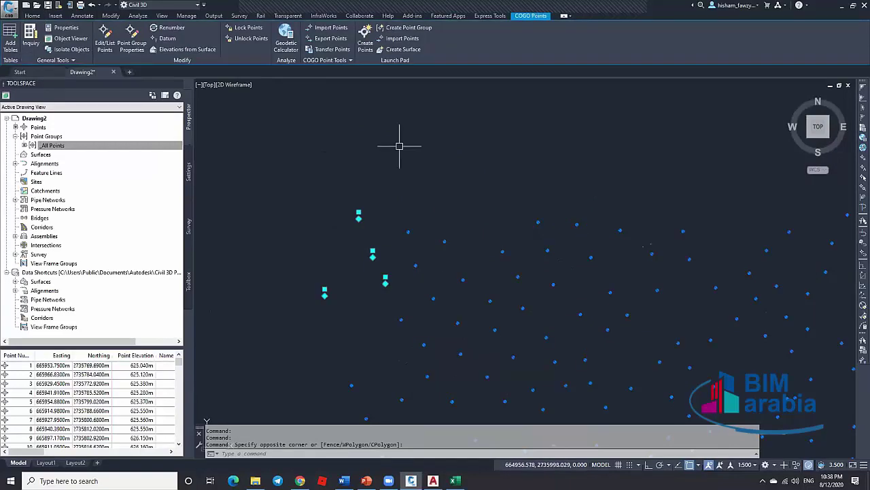
pyautogui.hotkey('ctrl', '1')
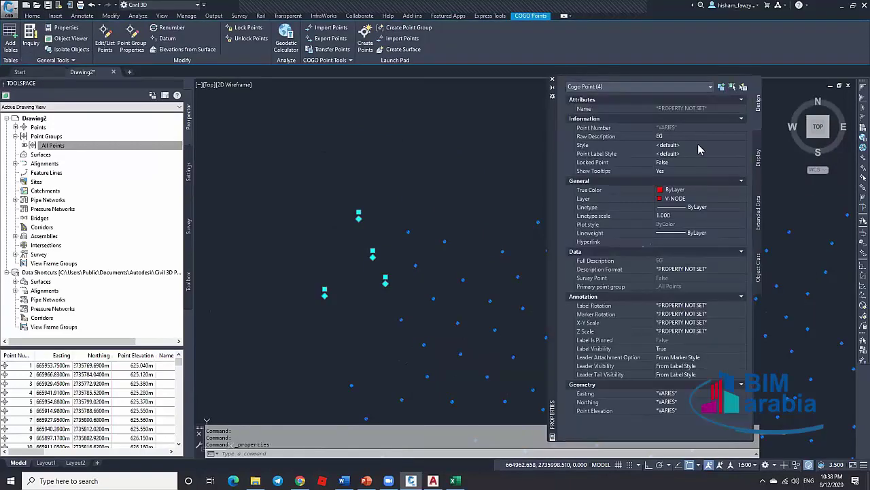
pyautogui.click(698, 144)
pyautogui.click(698, 145)
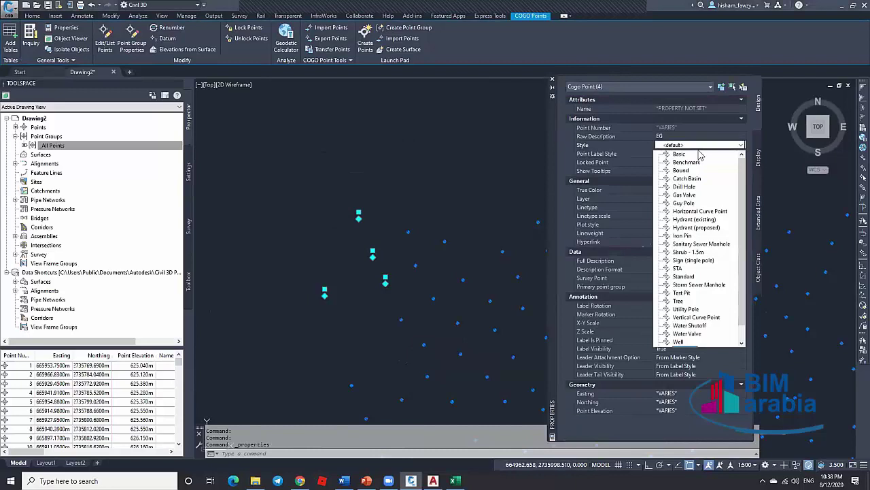
pyautogui.click(686, 186)
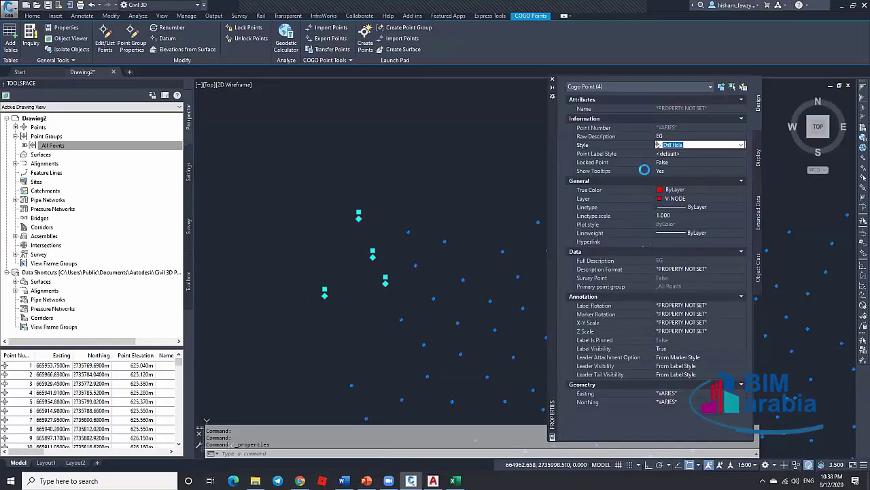
pyautogui.click(552, 79)
pyautogui.scroll(-6, 386, 150)
# Step: Set the _All Points group's default point style to Catch Basin
pyautogui.press('Escape')
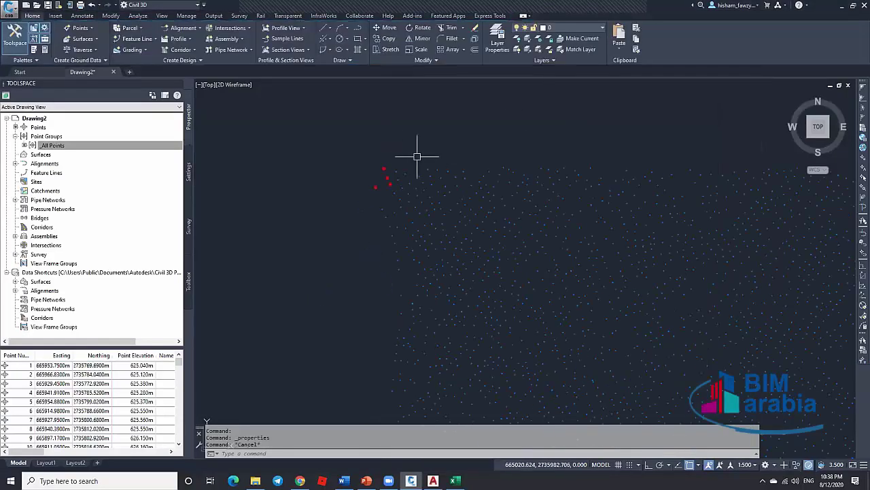
pyautogui.scroll(-3, 395, 140)
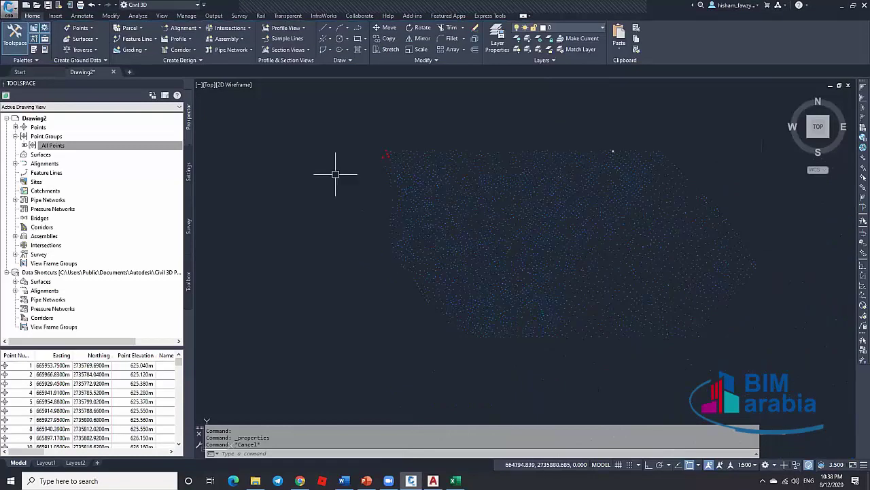
pyautogui.scroll(3, 402, 142)
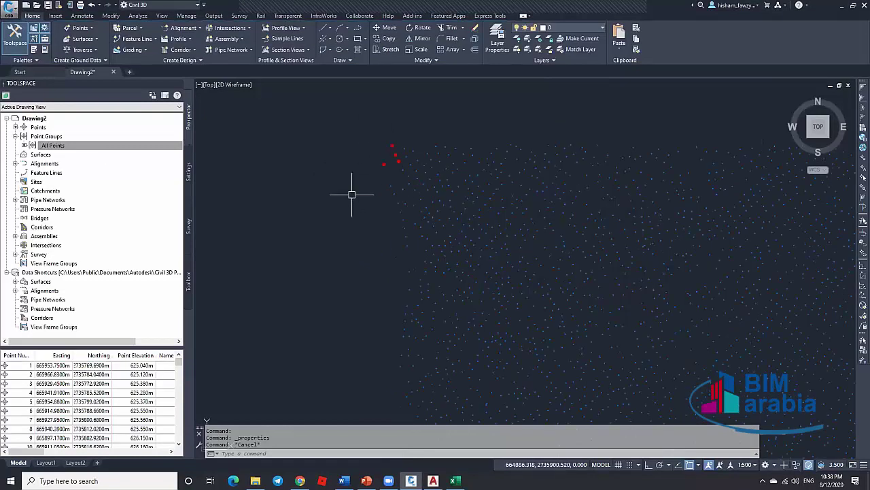
pyautogui.click(85, 145)
pyautogui.rightClick(93, 147)
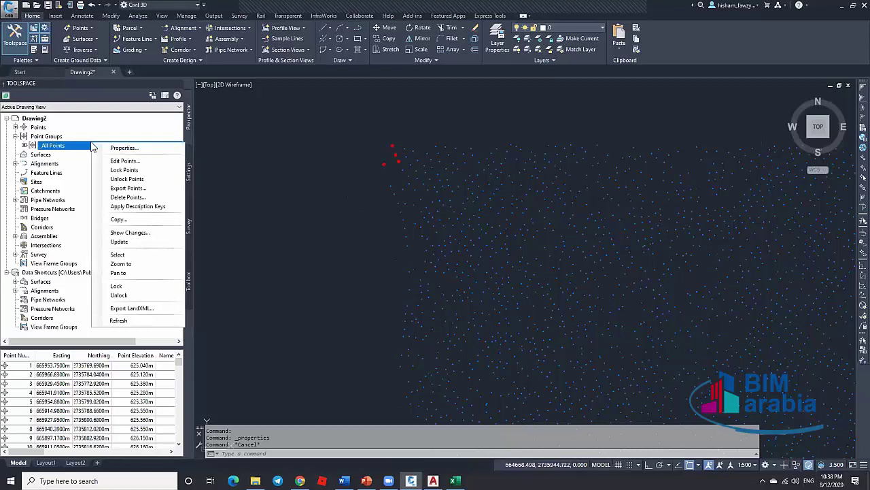
pyautogui.click(124, 148)
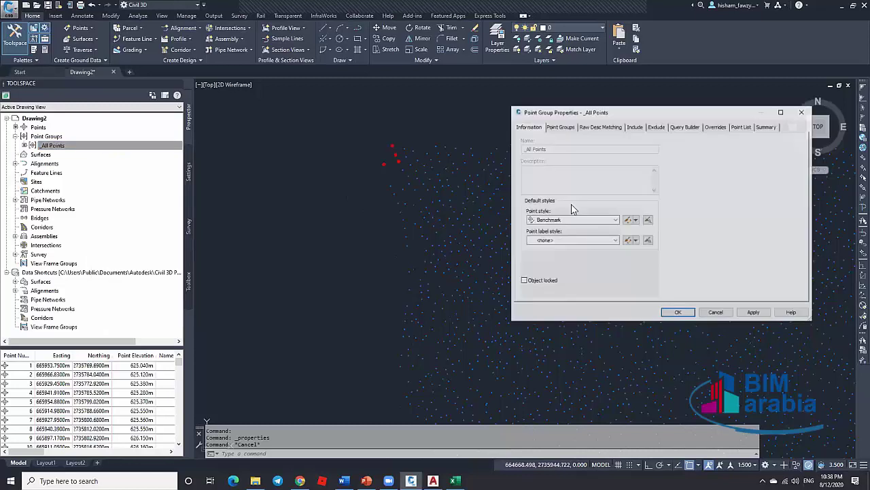
pyautogui.click(564, 220)
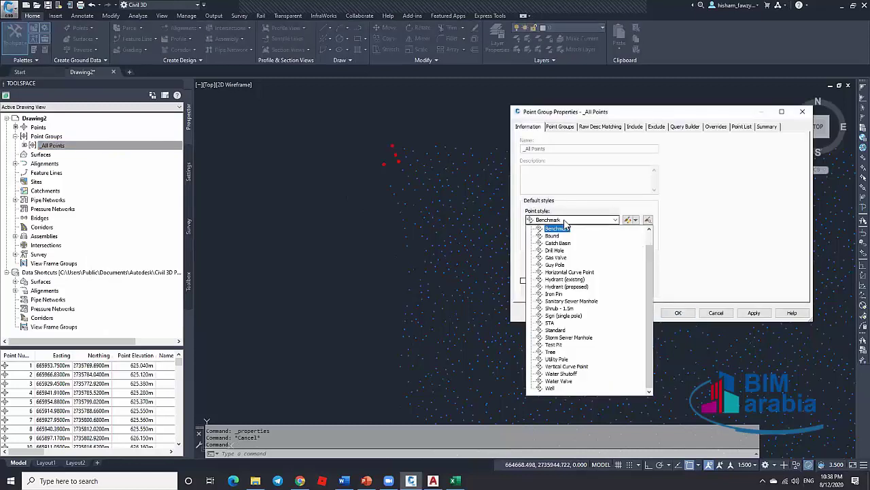
pyautogui.click(557, 242)
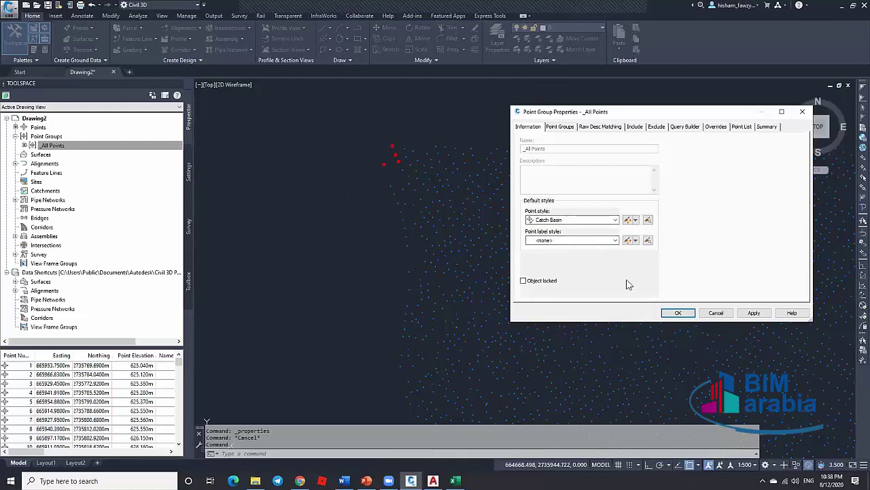
pyautogui.click(678, 313)
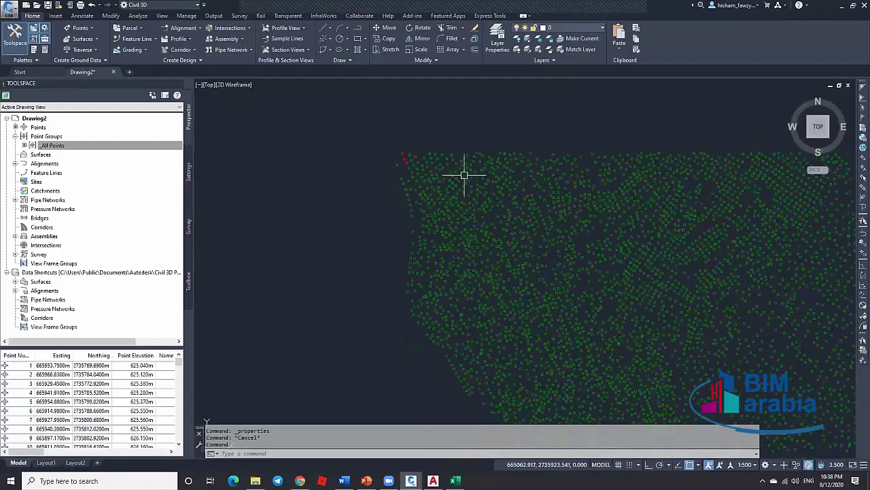
# Step: Window-select the four red points at the top-left of the point cloud
pyautogui.scroll(-5, 464, 175)
pyautogui.scroll(2, 660, 214)
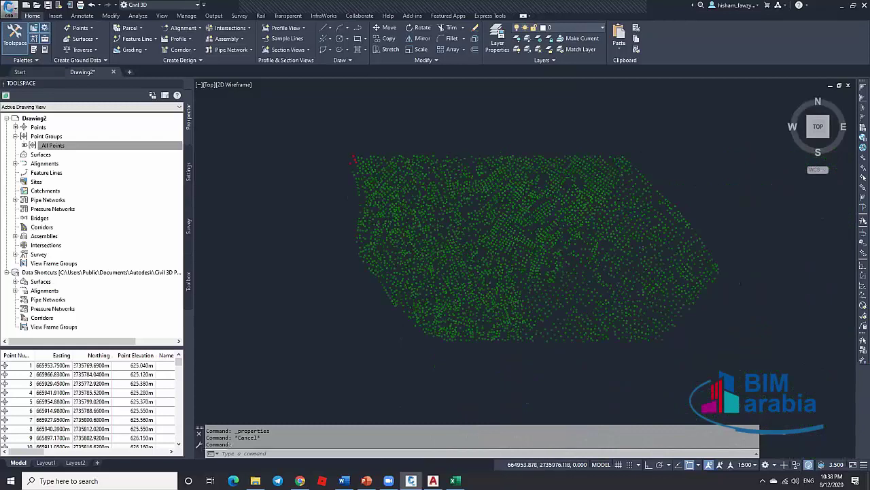
pyautogui.scroll(5, 324, 161)
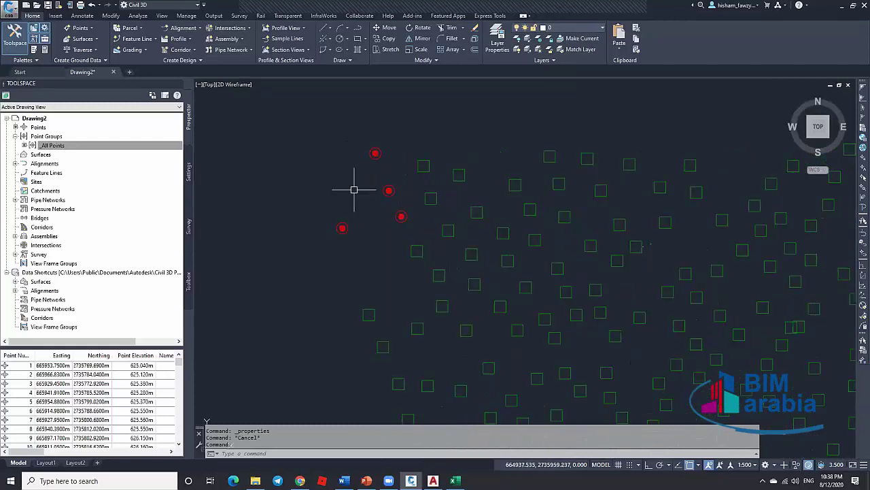
pyautogui.click(307, 120)
pyautogui.click(410, 231)
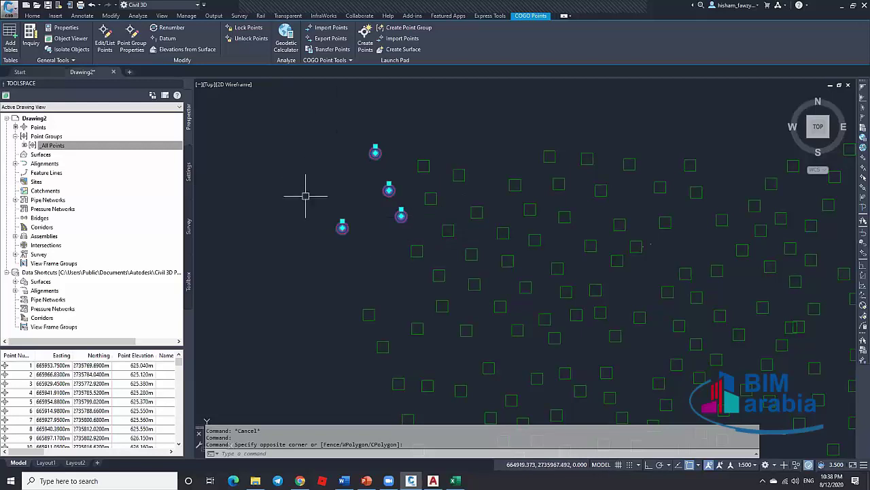
pyautogui.hotkey('ctrl', '1')
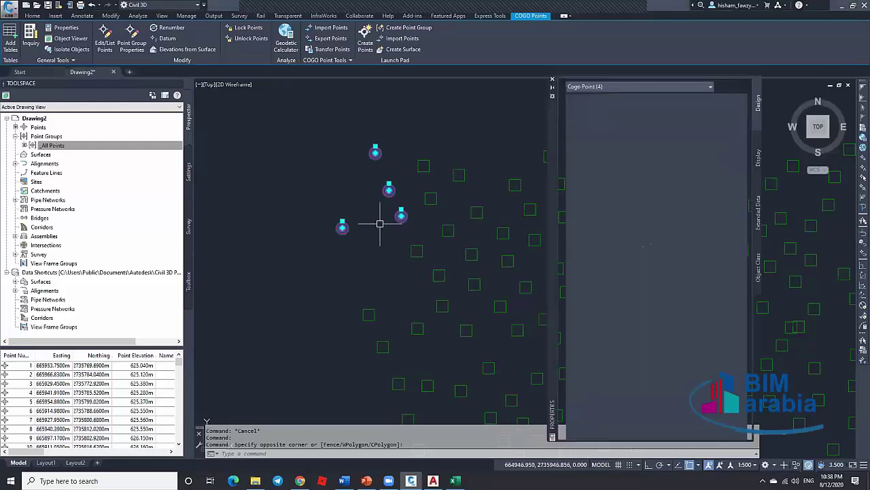
pyautogui.click(582, 146)
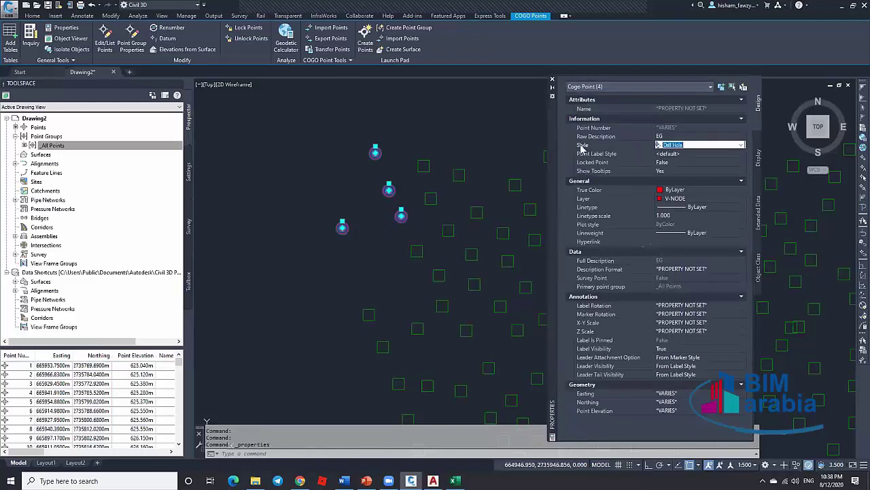
pyautogui.click(695, 147)
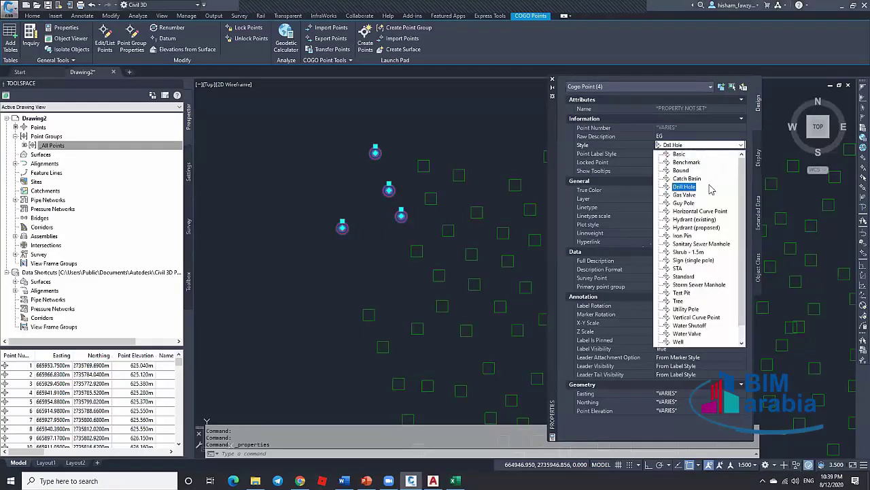
pyautogui.scroll(-1, 710, 190)
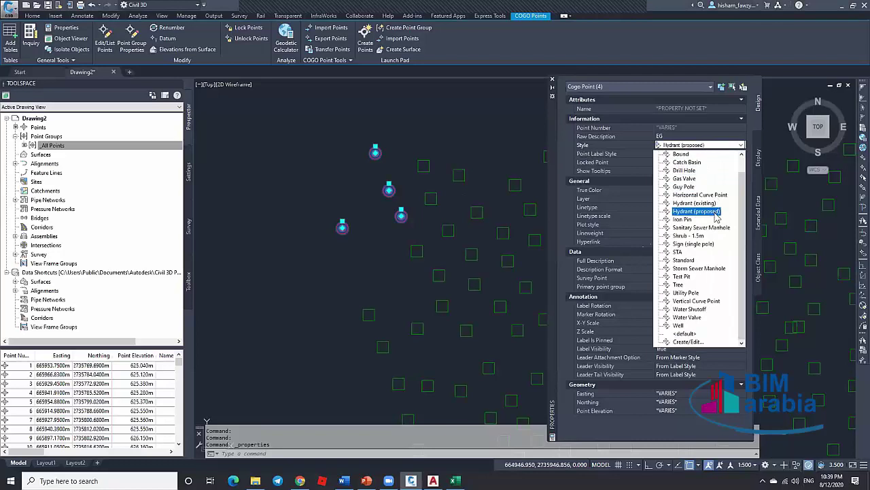
pyautogui.click(683, 335)
pyautogui.click(52, 146)
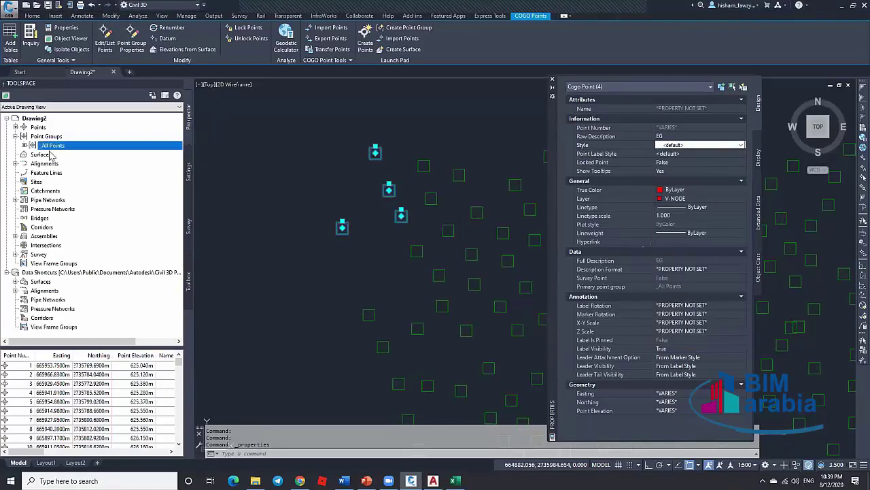
pyautogui.moveTo(66, 148)
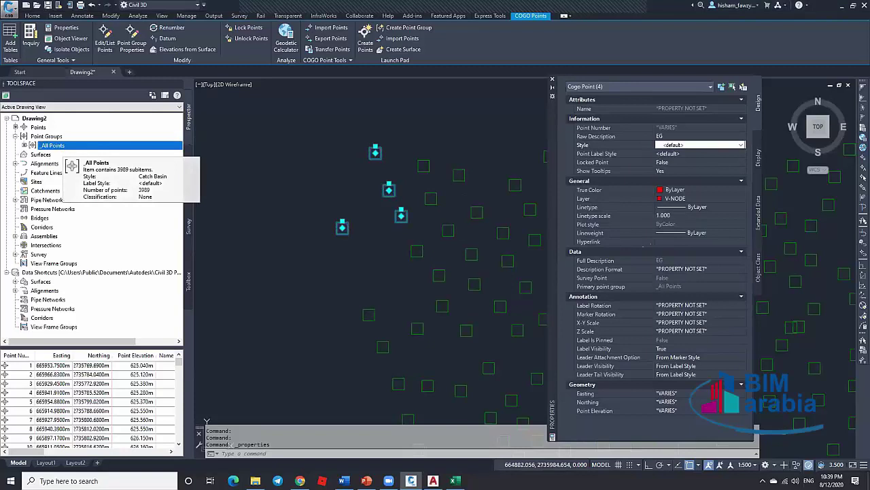
pyautogui.hotkey('ctrl', 'z')
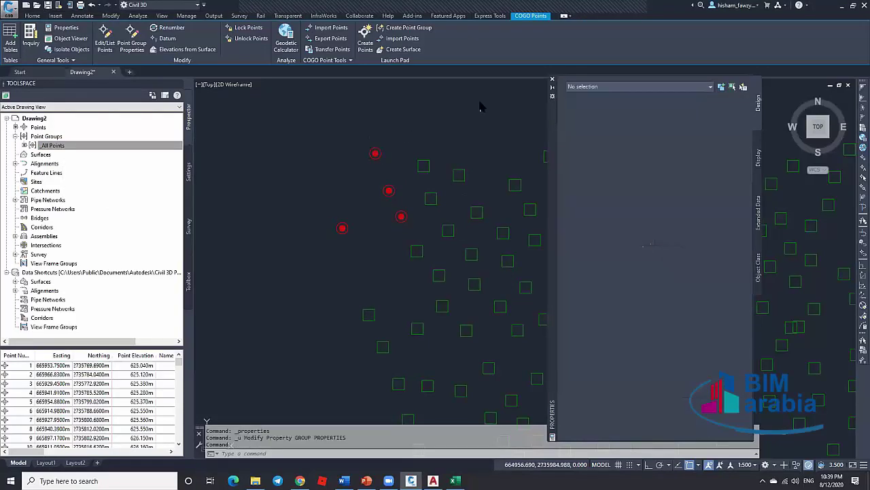
pyautogui.click(552, 80)
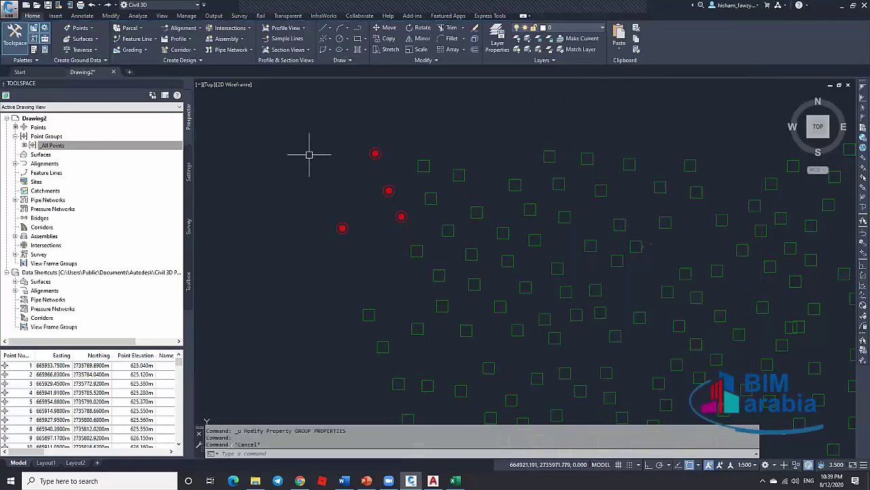
# Step: Add a Benchmark Style override to the _All Points group on its Overrides tab
pyautogui.click(86, 144)
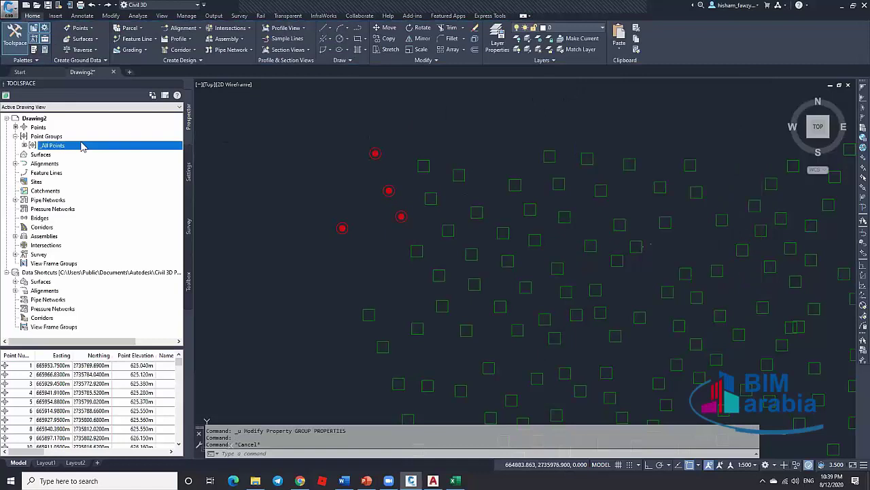
pyautogui.rightClick(82, 143)
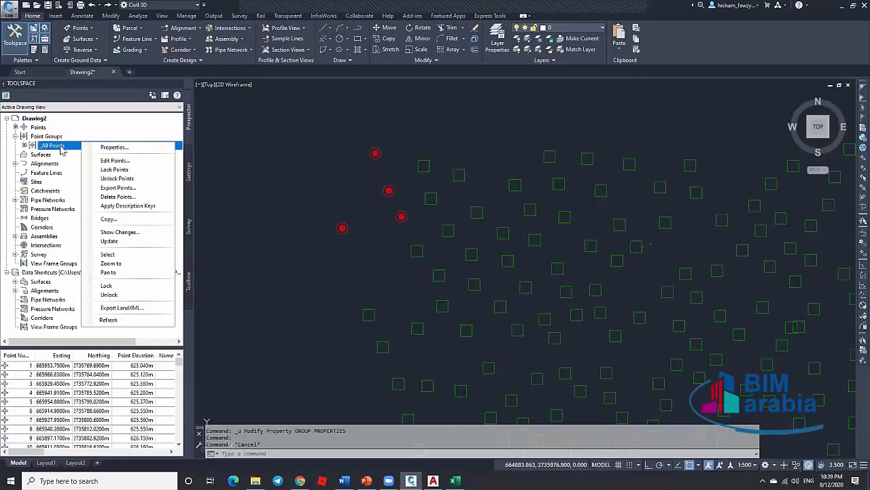
pyautogui.click(132, 152)
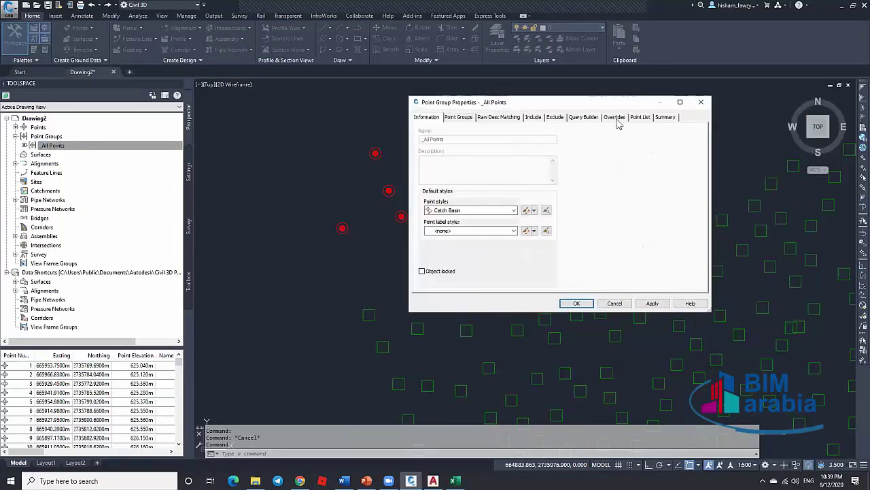
pyautogui.click(616, 120)
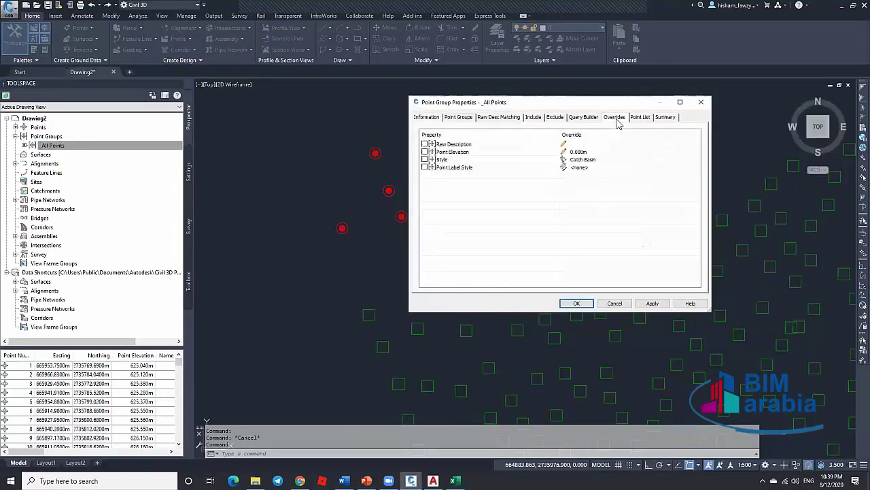
pyautogui.click(425, 159)
pyautogui.click(608, 161)
pyautogui.click(608, 161)
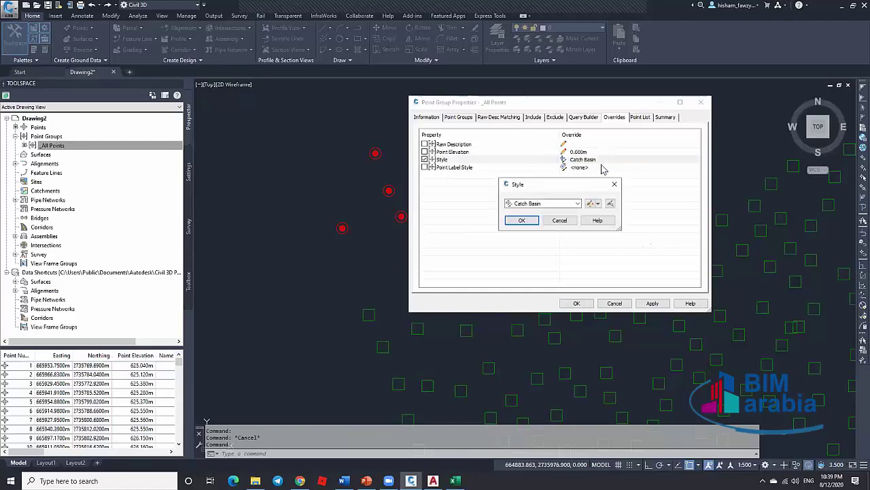
pyautogui.click(553, 203)
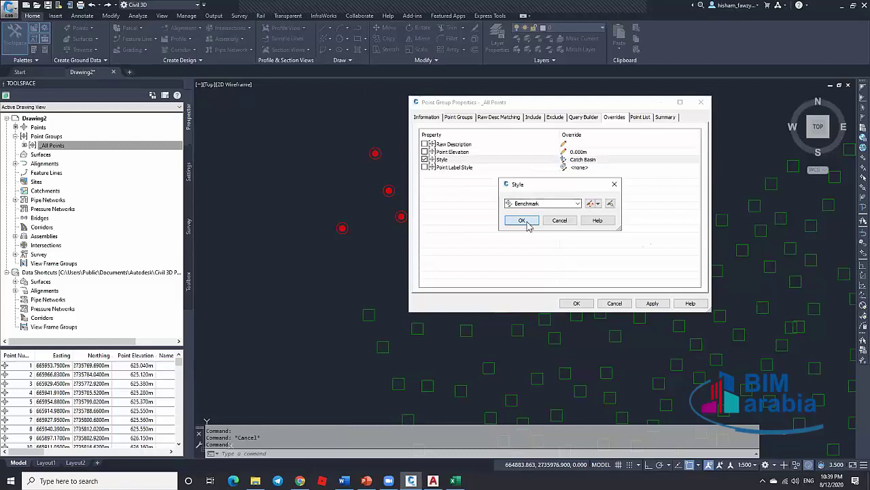
pyautogui.click(523, 220)
pyautogui.click(576, 304)
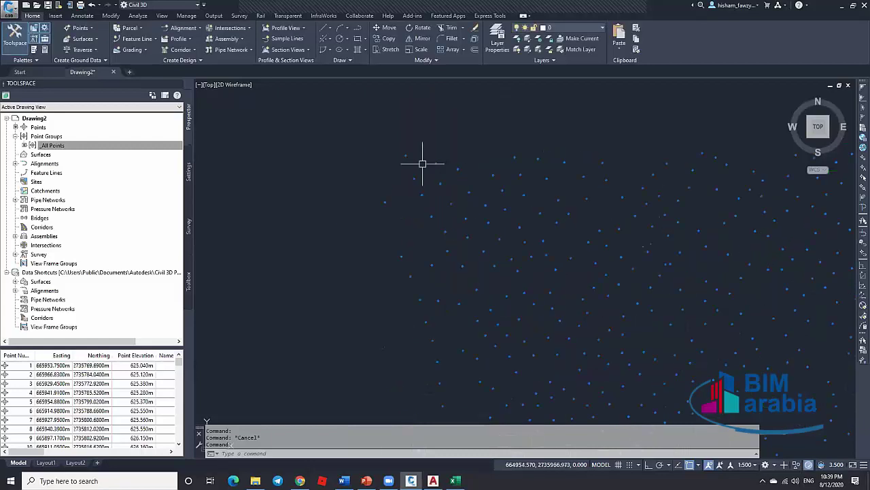
# Step: Select the four outlying top-left points and inspect their properties
pyautogui.click(422, 138)
pyautogui.click(363, 208)
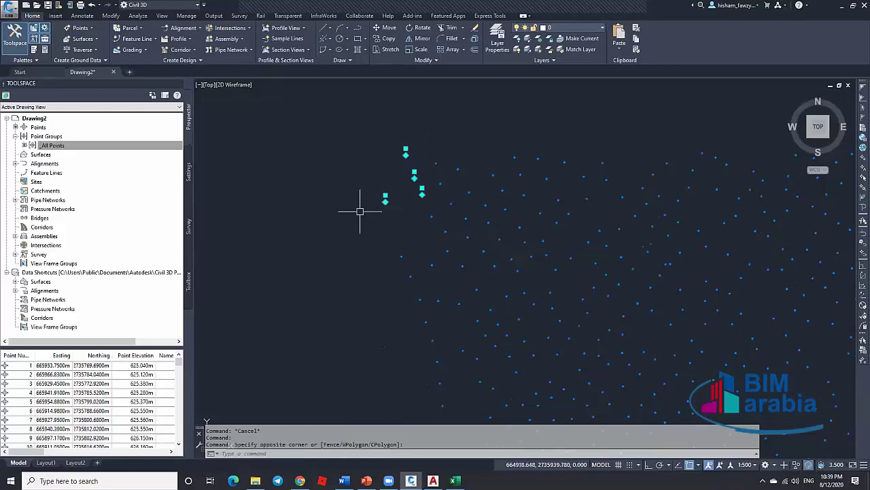
pyautogui.hotkey('ctrl', '1')
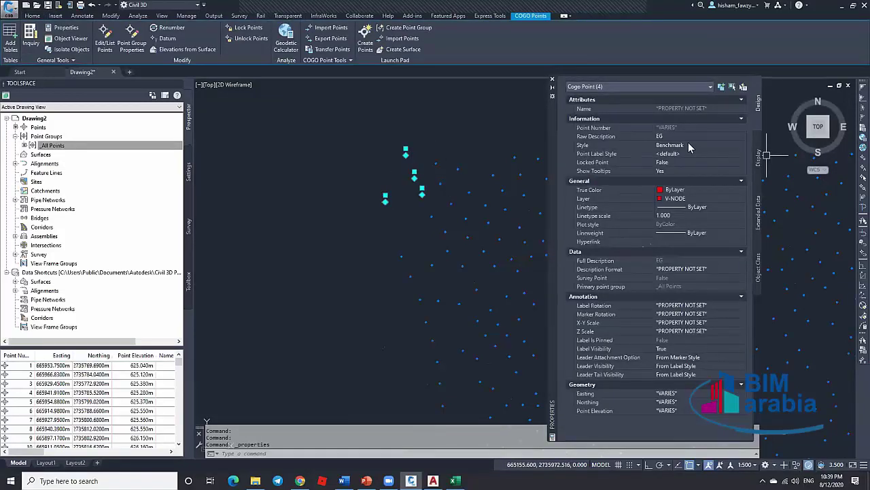
pyautogui.click(552, 79)
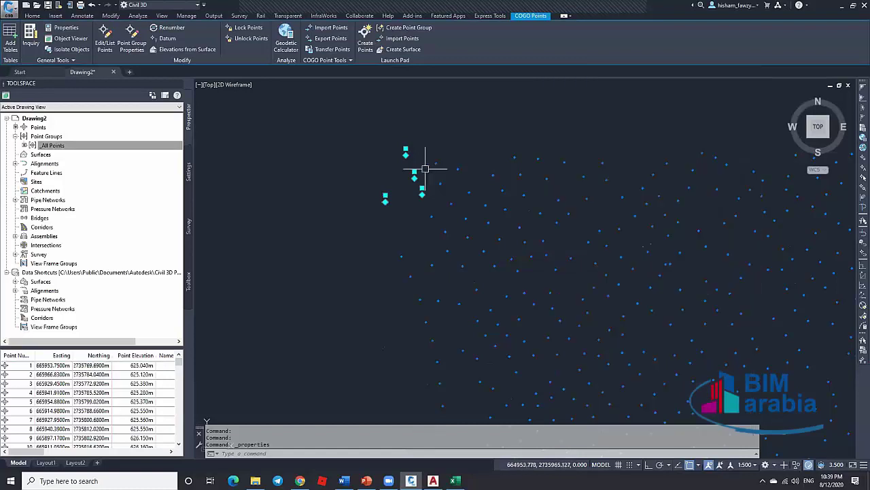
# Step: Remove the Style override from the _All Points group properties
pyautogui.click(78, 146)
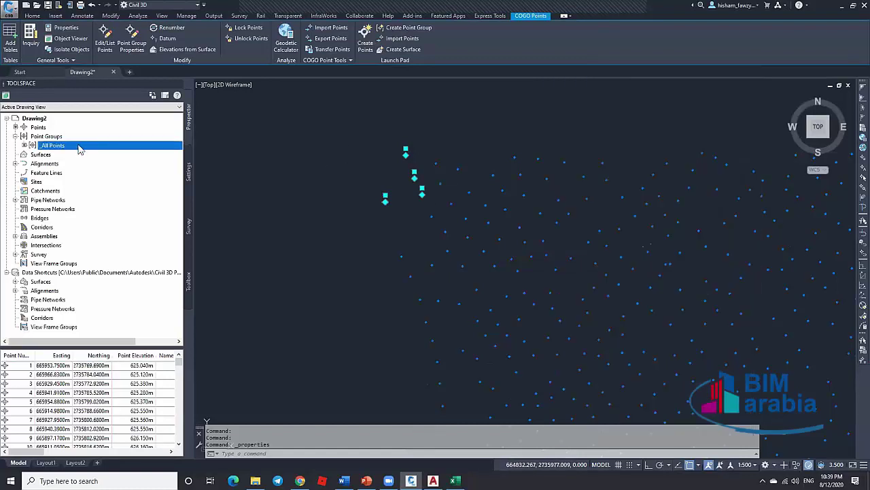
pyautogui.rightClick(106, 146)
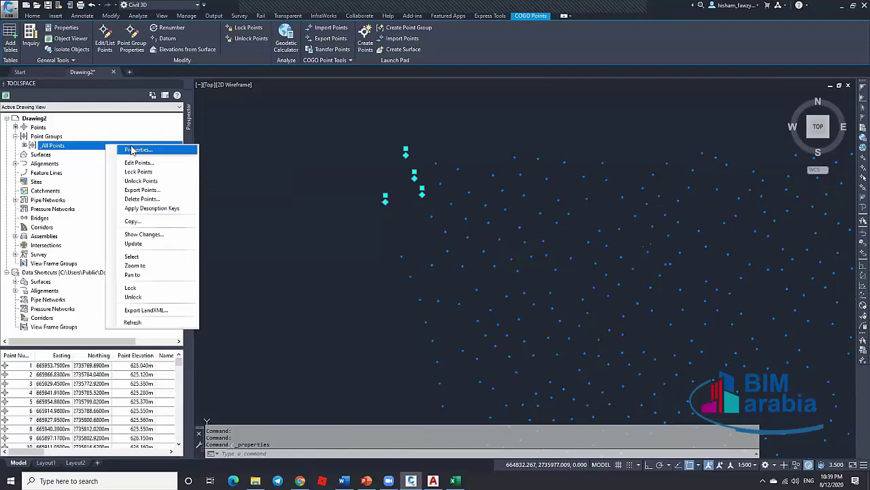
pyautogui.click(133, 150)
pyautogui.click(615, 117)
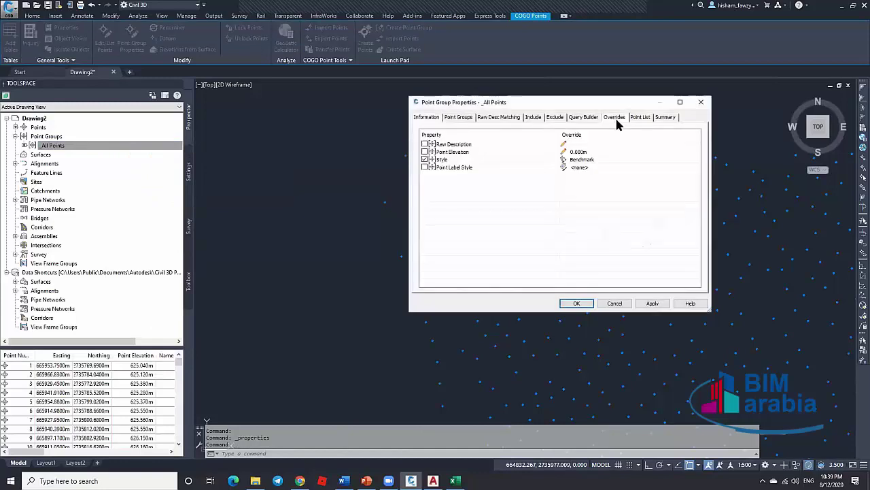
pyautogui.click(424, 159)
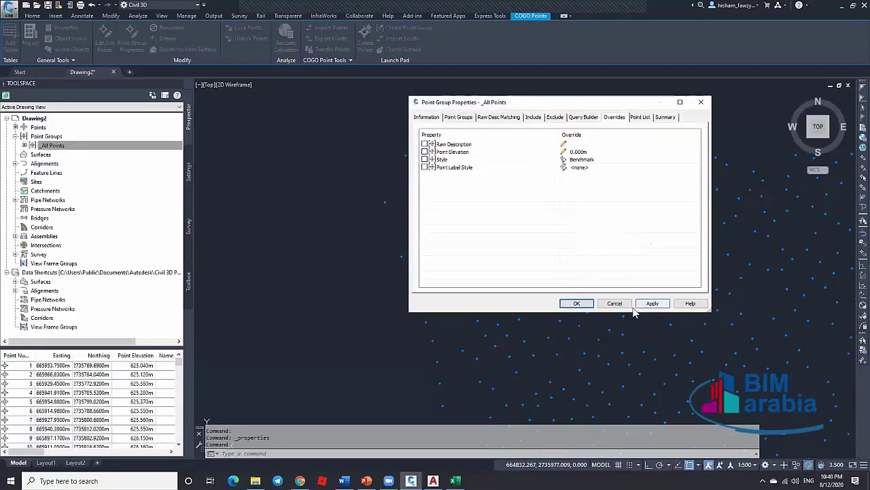
pyautogui.click(577, 303)
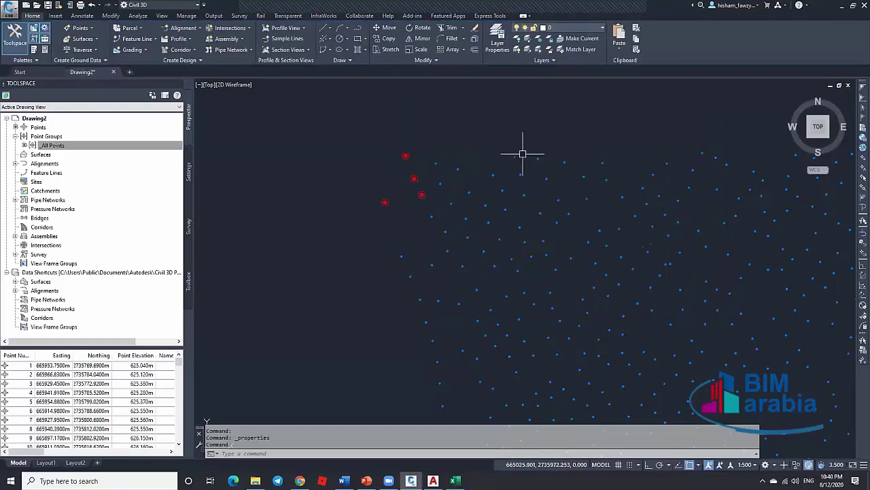
# Step: Reset the four red points' style from Drill Hole to <default>
pyautogui.click(426, 141)
pyautogui.click(366, 205)
pyautogui.hotkey('ctrl', '1')
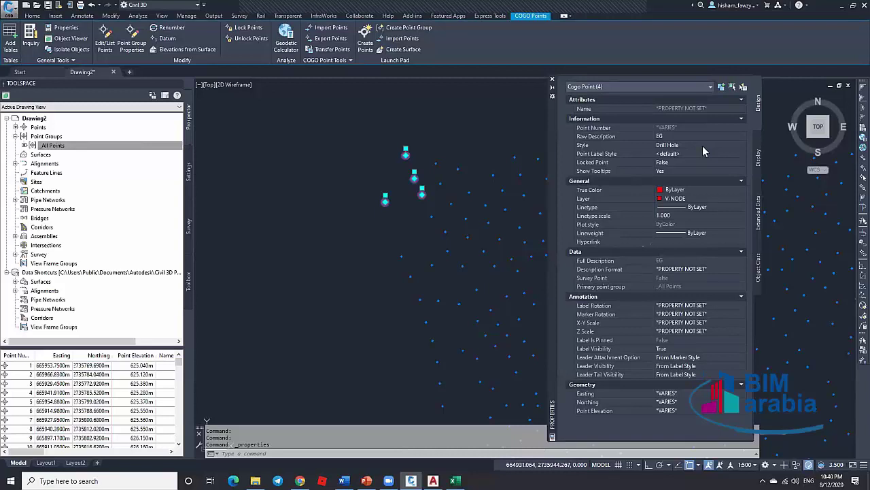
pyautogui.click(699, 142)
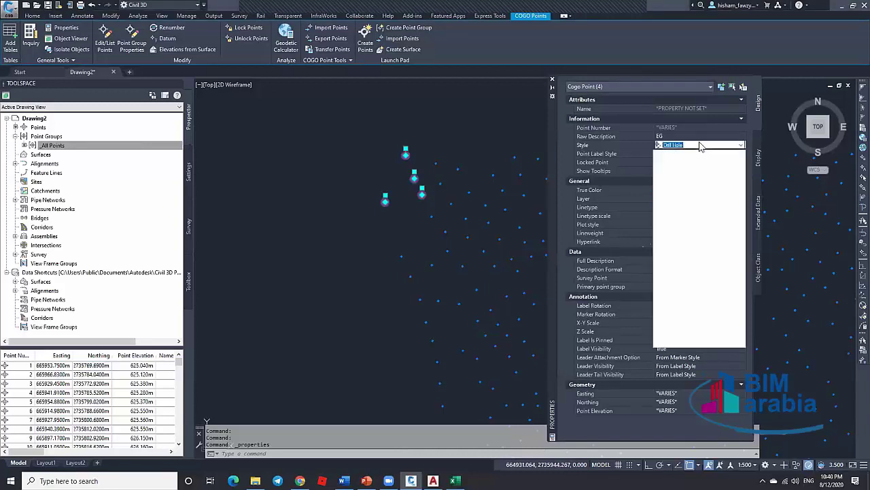
pyautogui.scroll(-1, 687, 285)
pyautogui.click(684, 333)
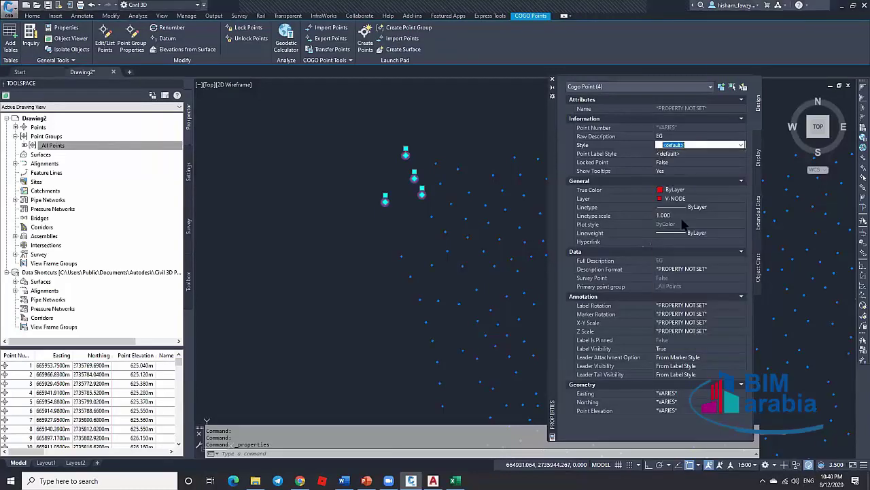
pyautogui.click(553, 80)
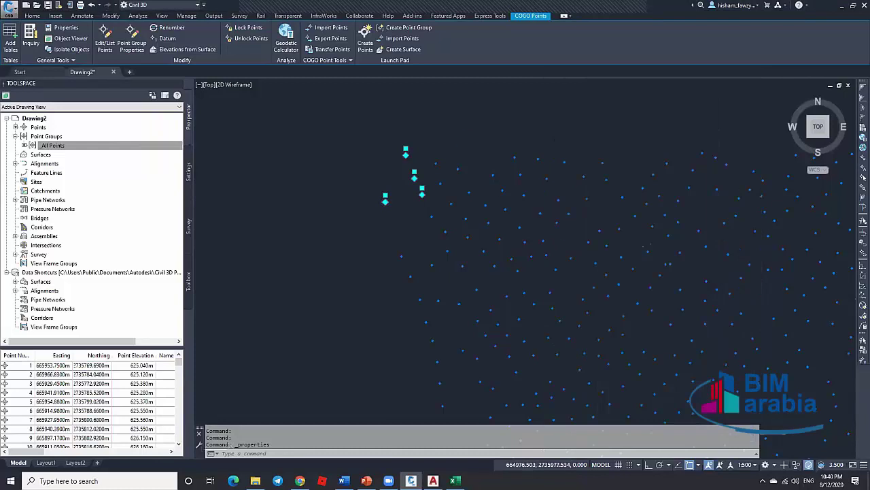
pyautogui.scroll(-1, 455, 148)
pyautogui.press('Escape')
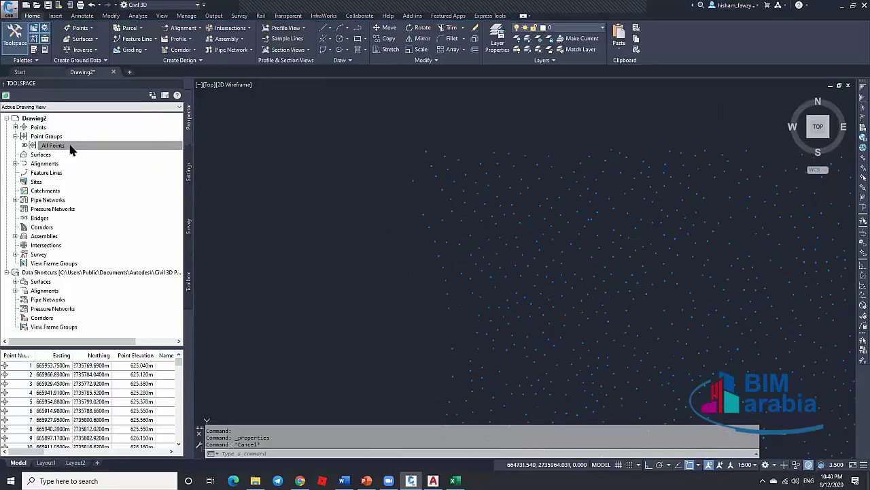
pyautogui.rightClick(72, 146)
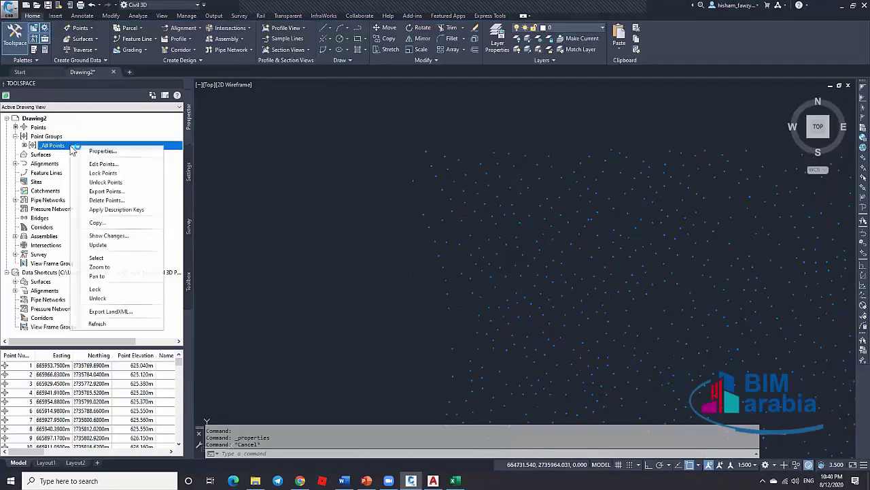
pyautogui.click(133, 152)
pyautogui.click(614, 117)
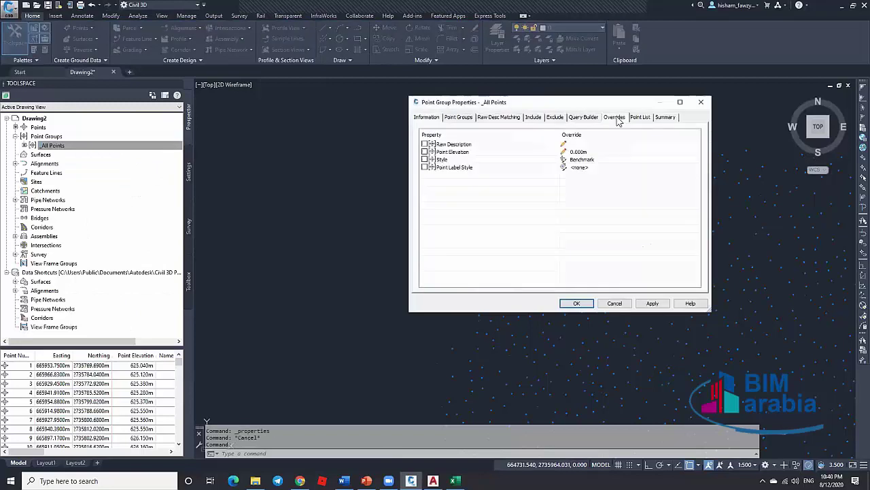
pyautogui.click(425, 160)
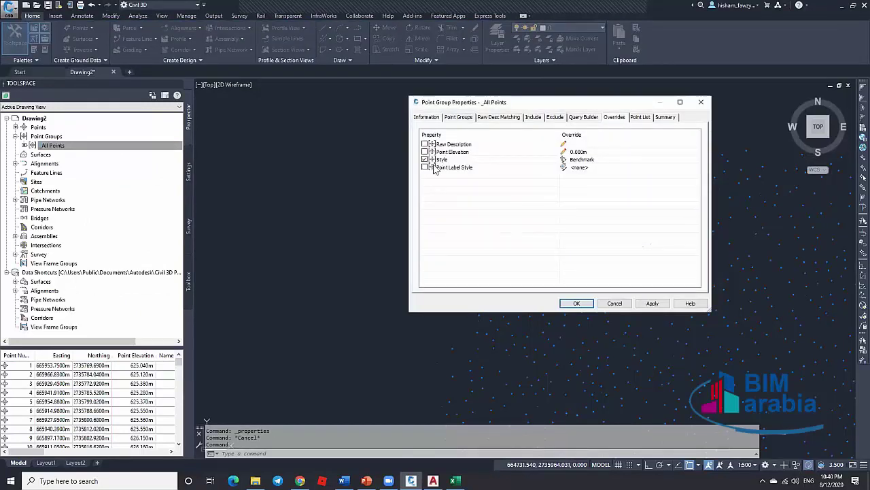
pyautogui.click(597, 162)
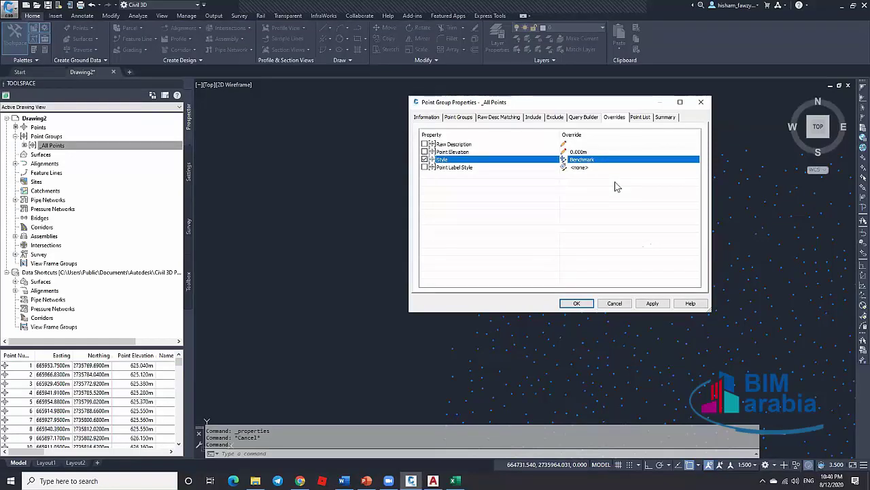
pyautogui.click(614, 303)
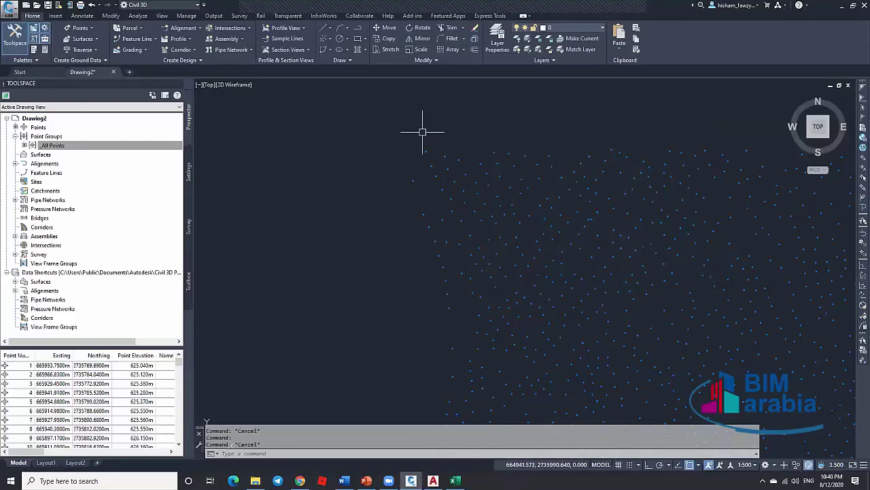
pyautogui.scroll(-3, 497, 145)
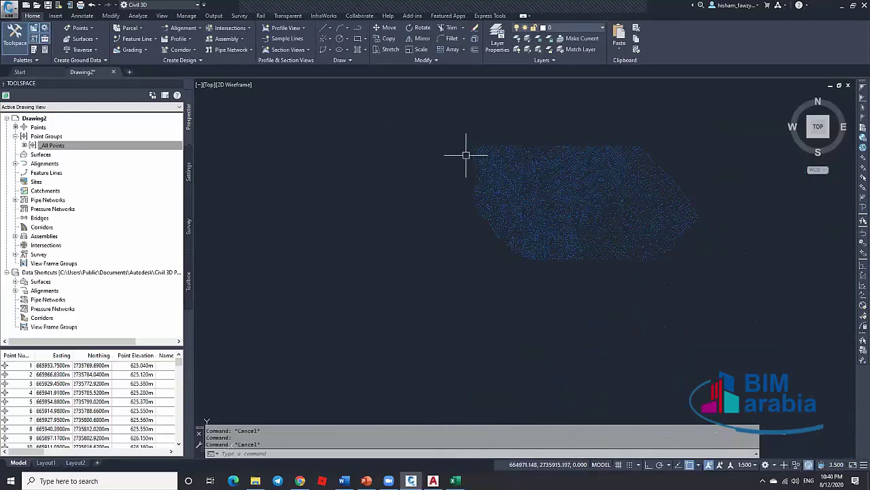
# Step: Reopen _All Points properties and pick a drawing point to match Benchmark as the default style
pyautogui.rightClick(76, 154)
pyautogui.click(109, 153)
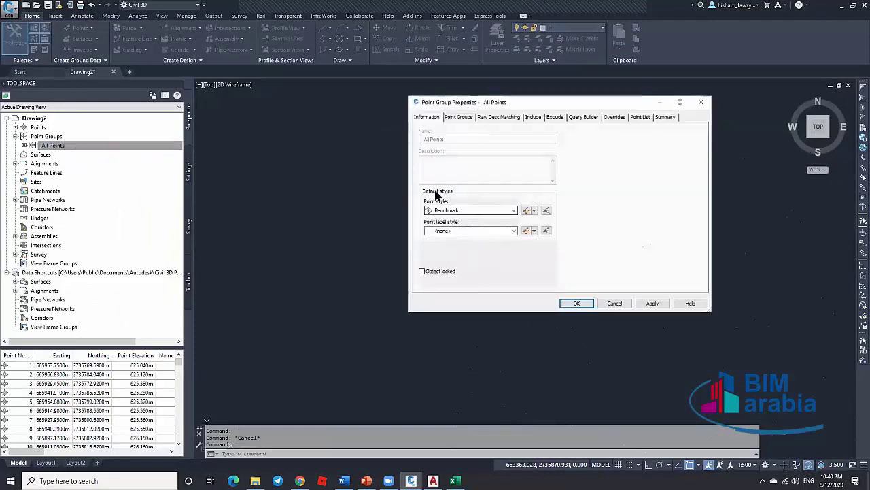
pyautogui.click(535, 211)
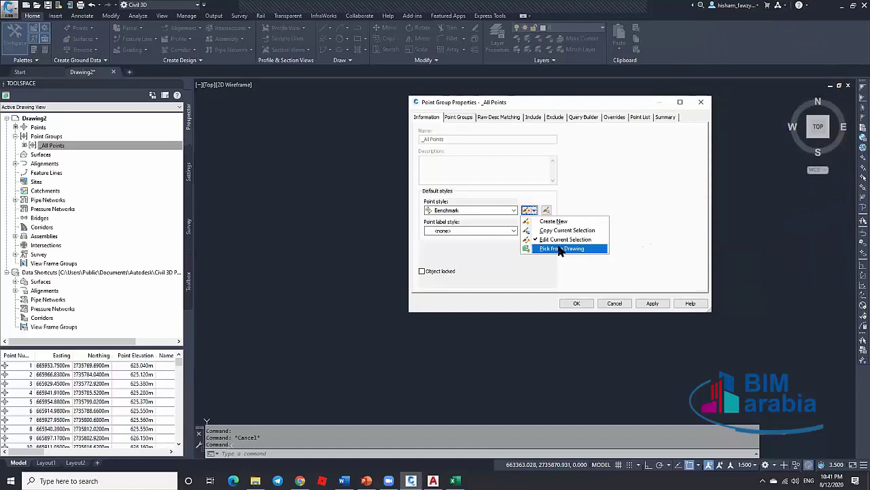
pyautogui.click(560, 248)
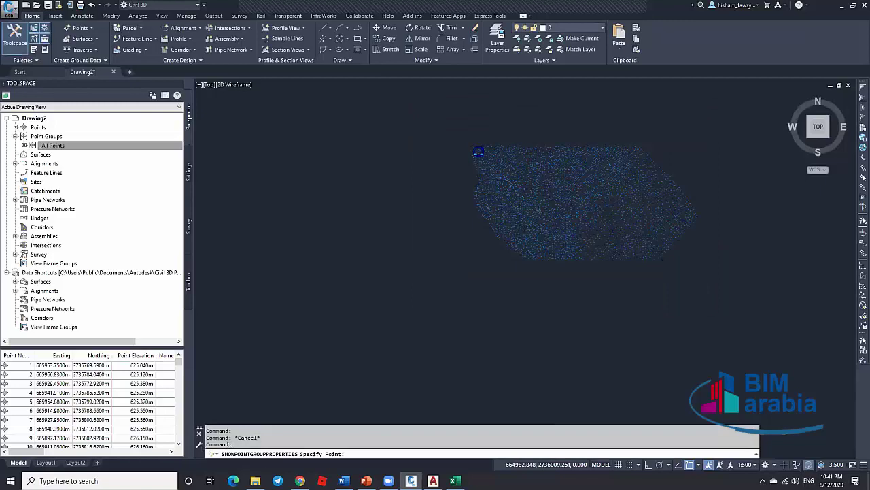
pyautogui.scroll(5, 478, 151)
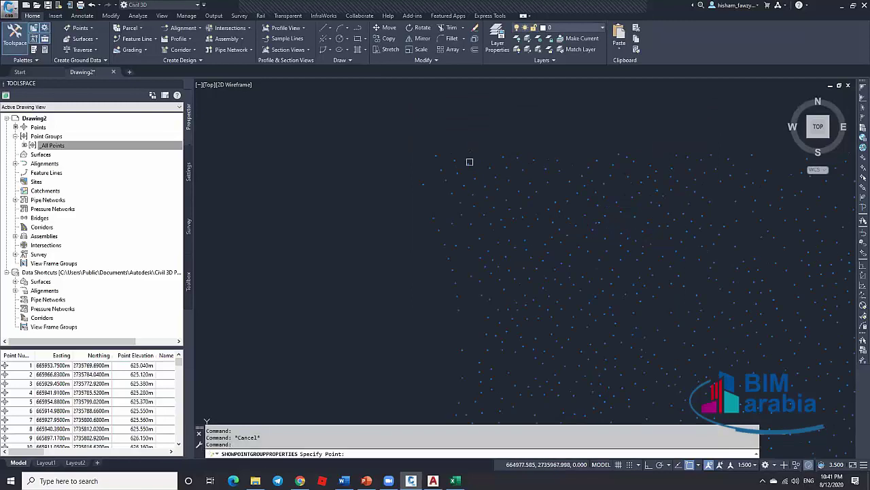
pyautogui.click(505, 190)
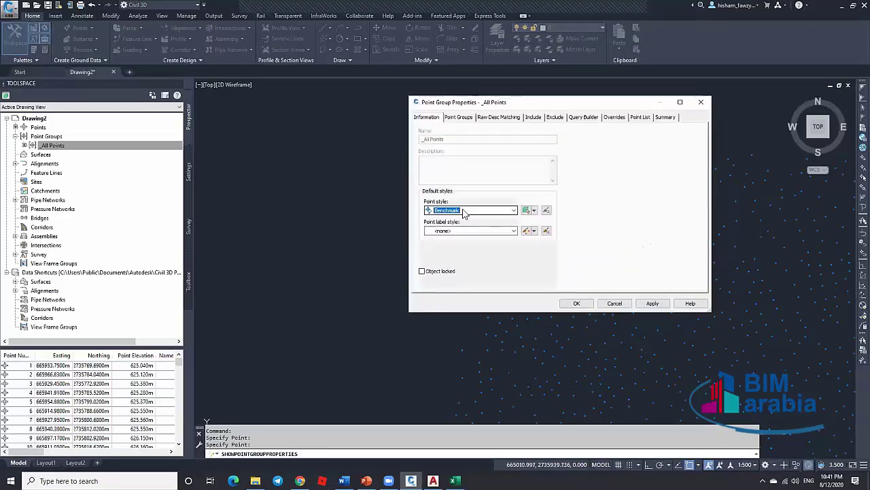
# Step: Edit the Benchmark point style, reviewing its name, creator and description before showing marker settings
pyautogui.click(535, 211)
pyautogui.click(544, 239)
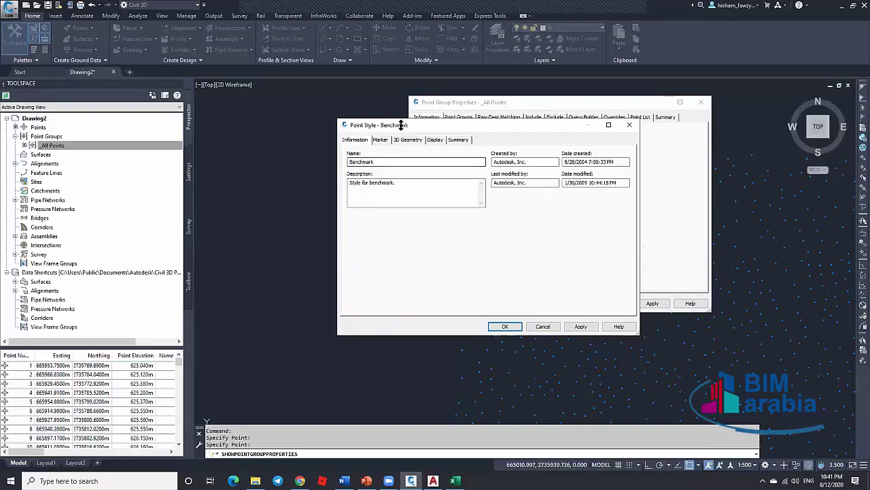
pyautogui.moveTo(409, 130); pyautogui.dragTo(428, 137)
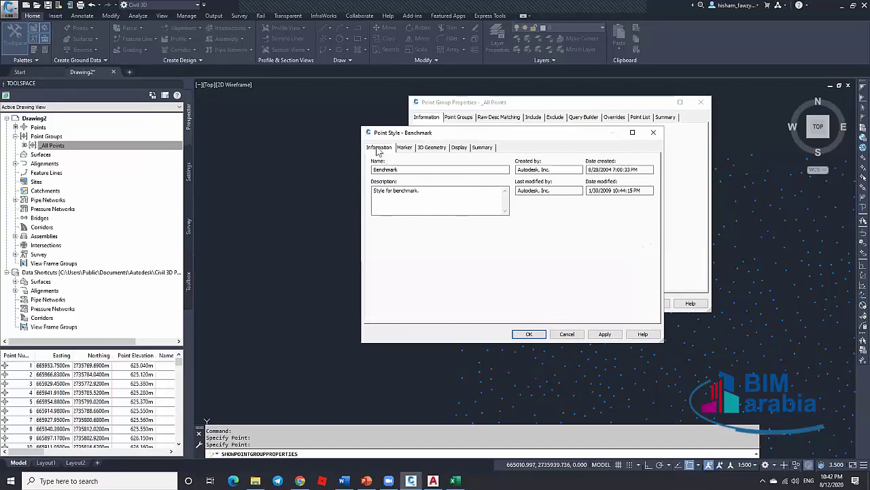
pyautogui.click(411, 169)
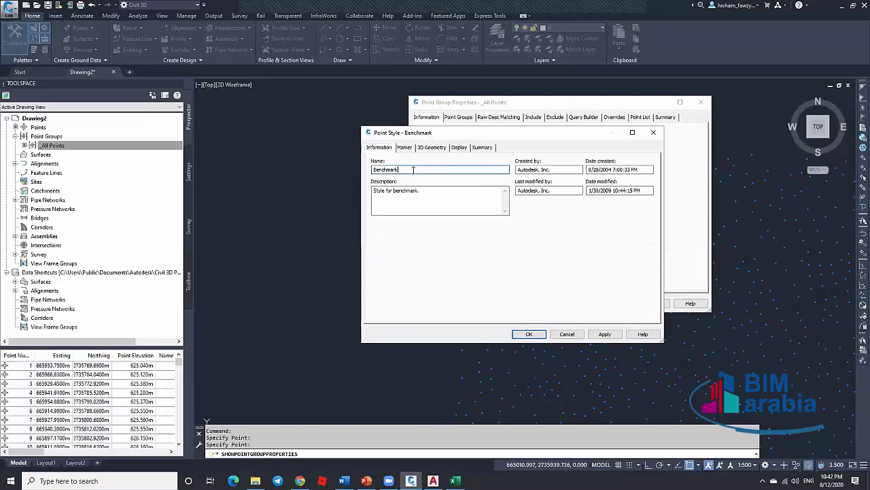
pyautogui.moveTo(413, 170); pyautogui.dragTo(371, 167)
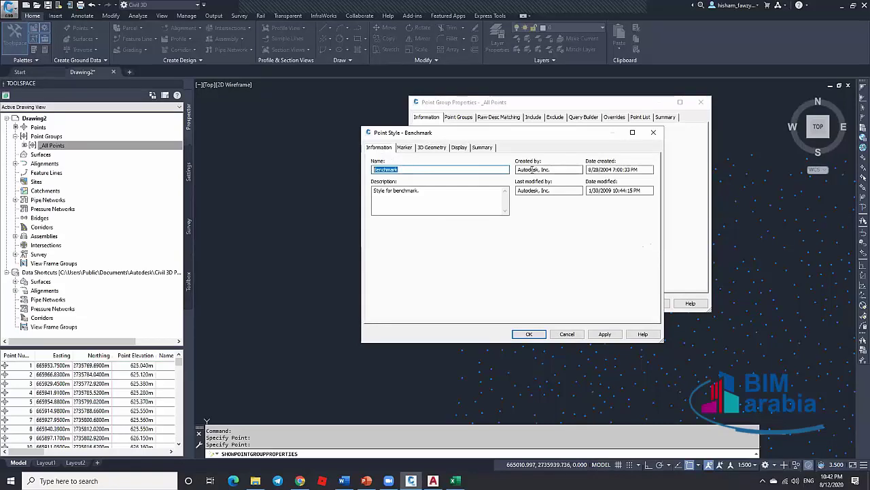
pyautogui.moveTo(552, 169); pyautogui.dragTo(517, 169)
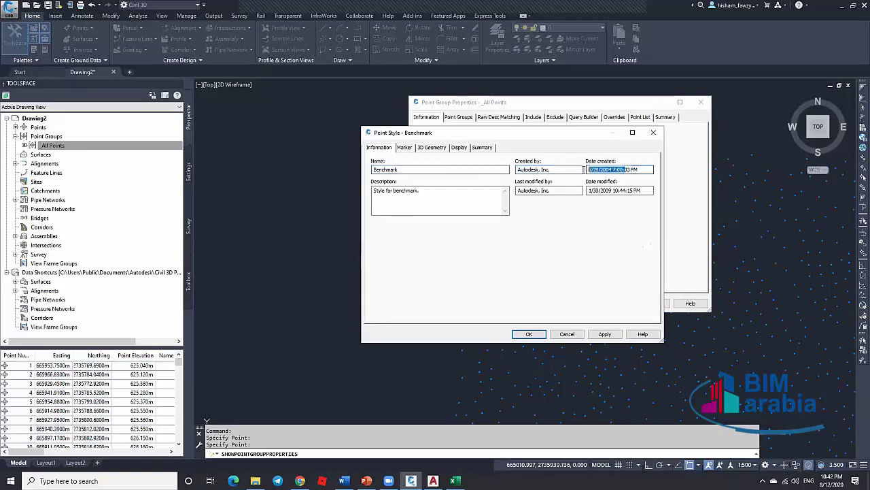
pyautogui.click(417, 192)
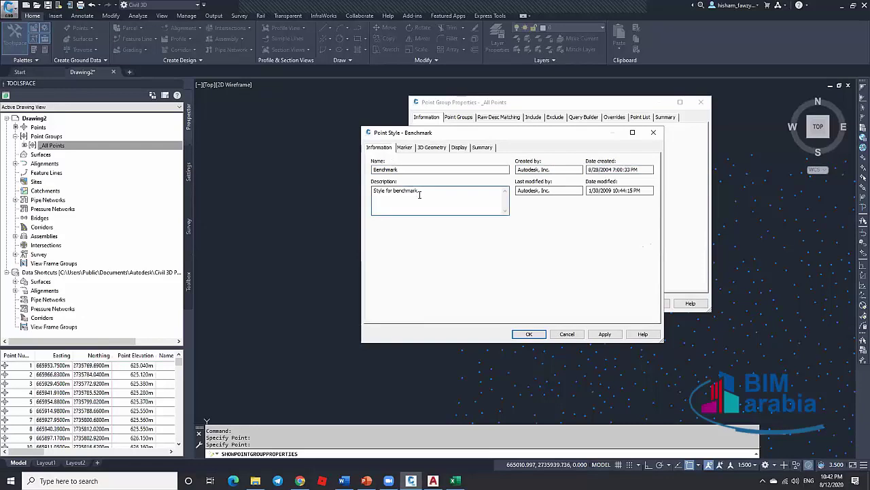
pyautogui.click(405, 148)
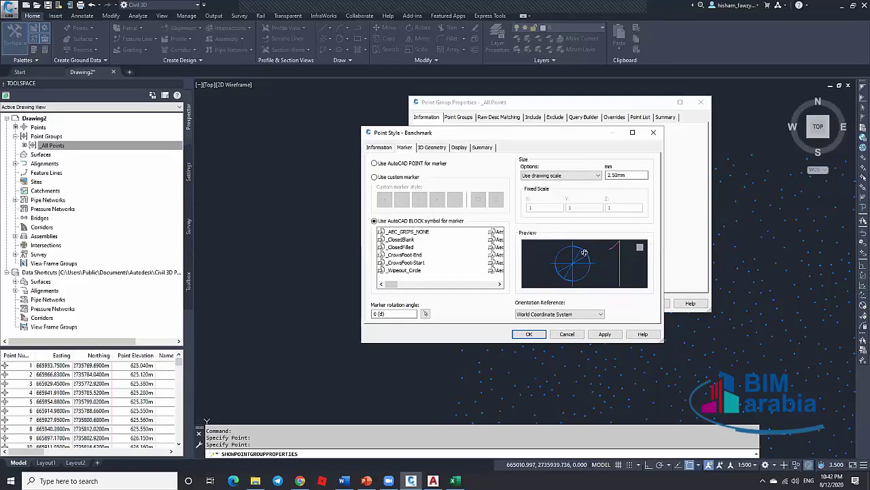
# Step: Try AutoCAD POINT and a custom tick-square-circle marker, then return to the block symbol
pyautogui.click(405, 164)
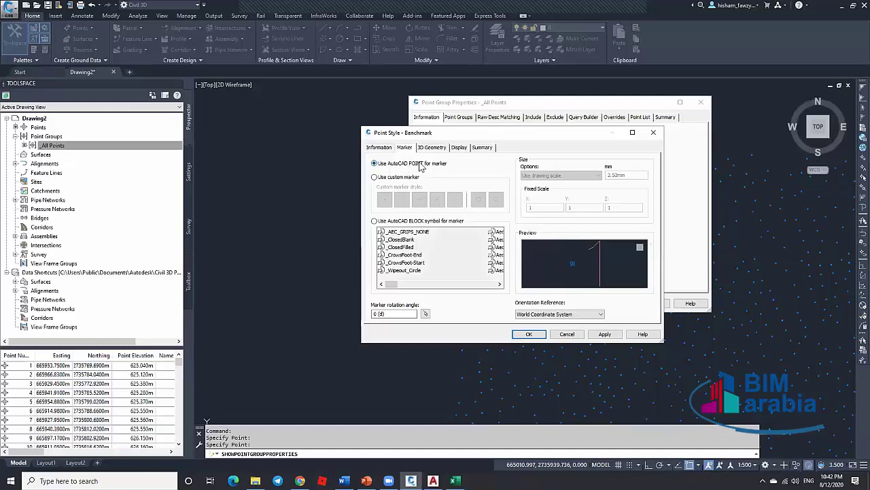
pyautogui.click(392, 178)
pyautogui.click(455, 199)
pyautogui.click(478, 199)
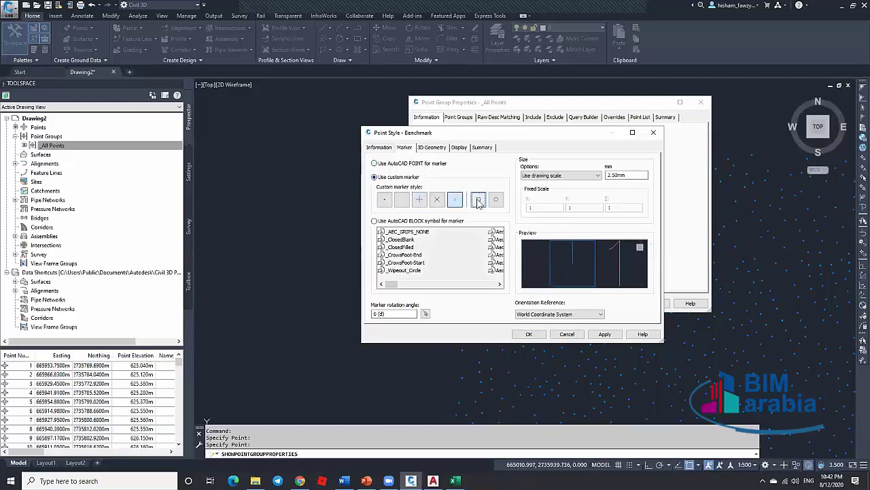
pyautogui.click(496, 199)
pyautogui.click(389, 221)
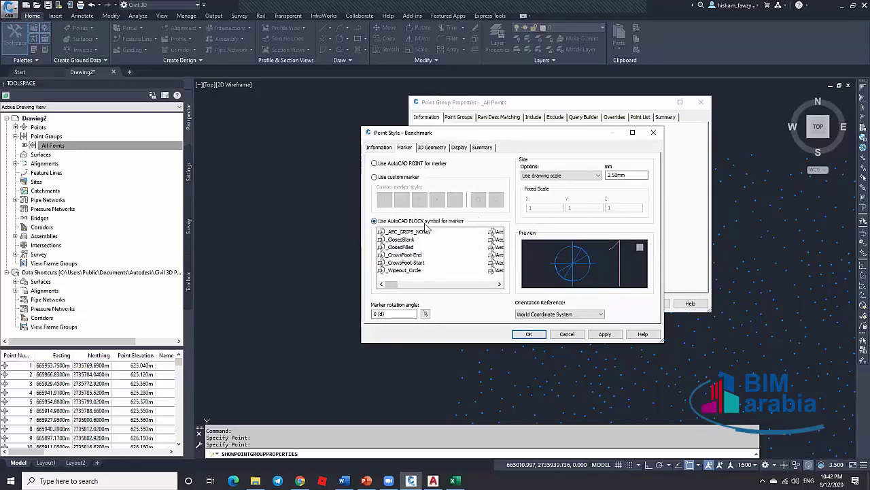
# Step: Browse the block symbol list, then view the 3D Geometry settings using Point Elevation
pyautogui.moveTo(392, 284)
pyautogui.mouseDown()
pyautogui.moveTo(482, 289)
pyautogui.moveTo(384, 287)
pyautogui.mouseUp()
pyautogui.moveTo(393, 284); pyautogui.dragTo(467, 283)
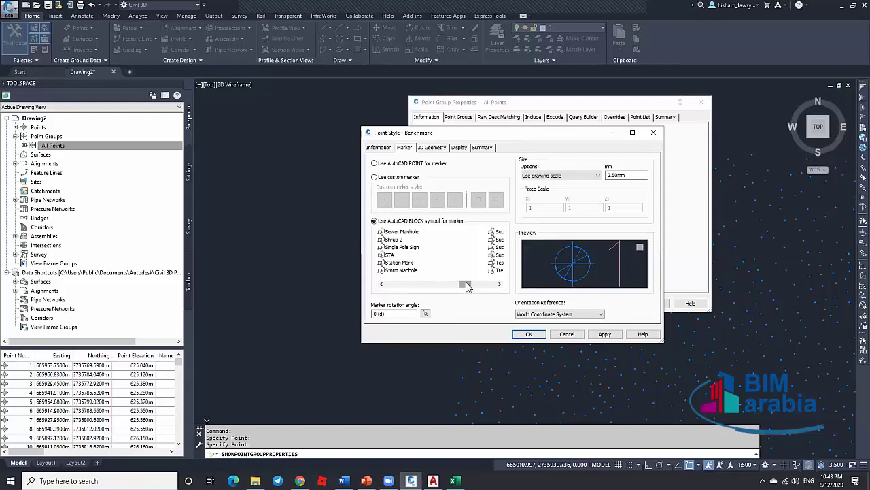
pyautogui.moveTo(467, 285); pyautogui.dragTo(491, 285)
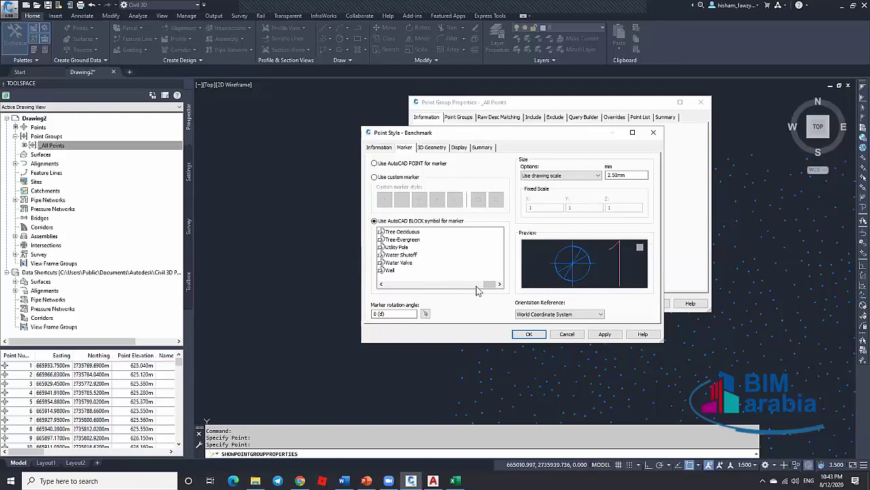
pyautogui.moveTo(484, 284); pyautogui.dragTo(386, 284)
pyautogui.click(432, 147)
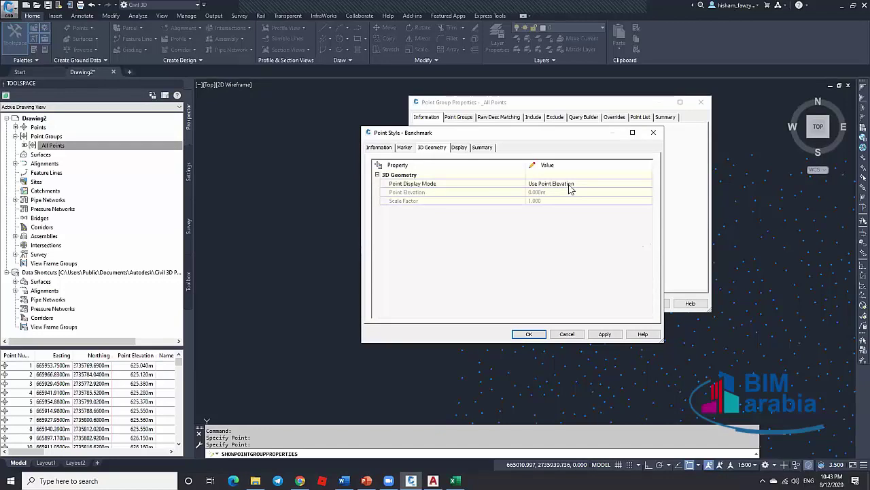
# Step: Review Benchmark's Display settings for Plan, Section, Profile and Model, then close both dialogs
pyautogui.click(462, 149)
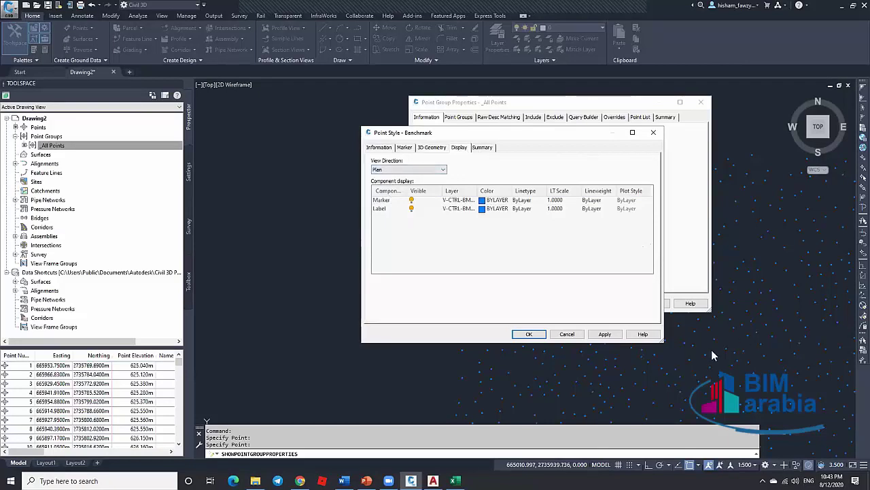
pyautogui.click(421, 170)
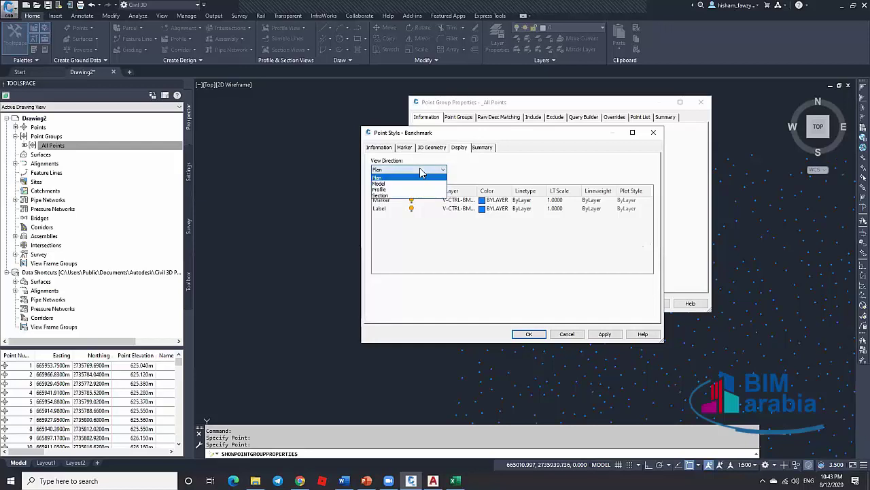
pyautogui.click(419, 168)
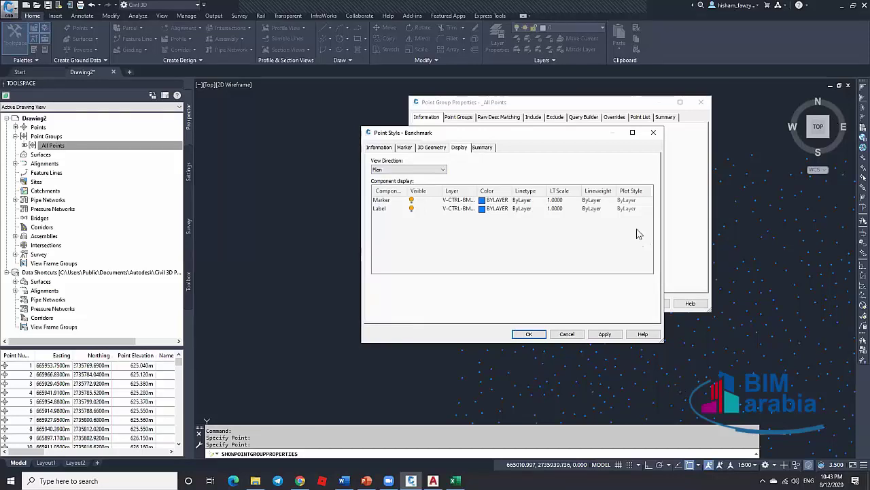
pyautogui.click(429, 170)
pyautogui.click(393, 197)
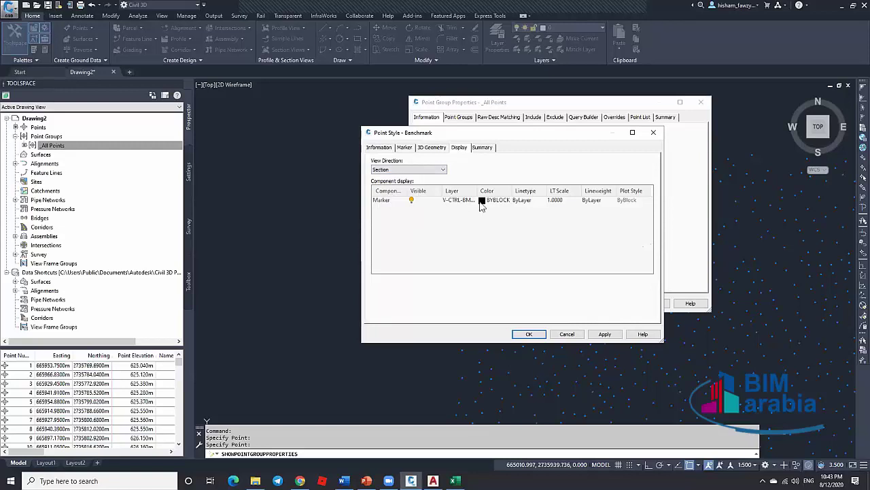
pyautogui.click(419, 170)
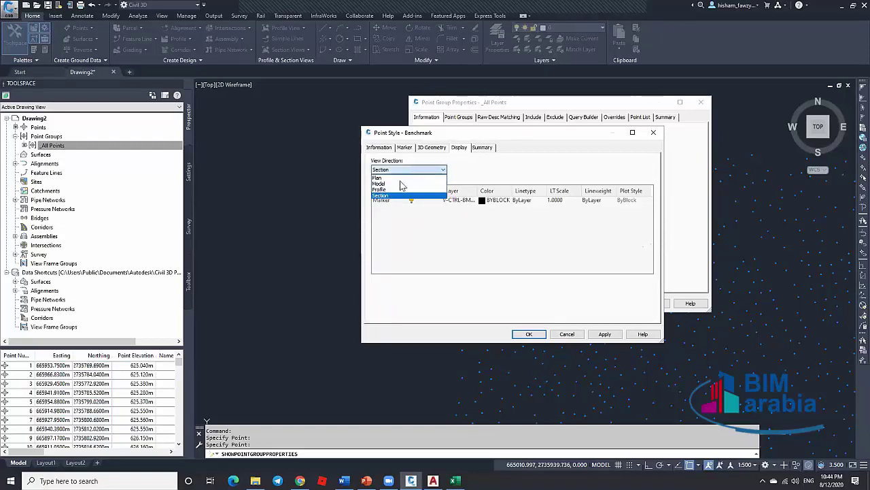
pyautogui.click(399, 190)
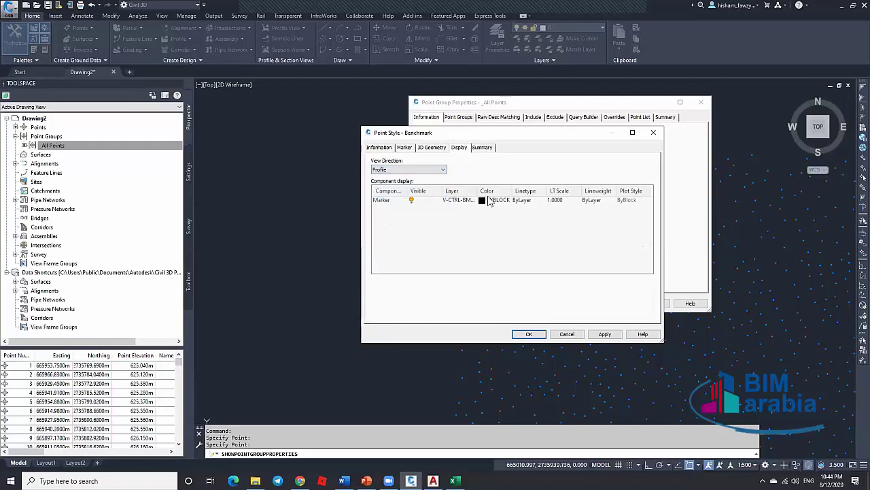
pyautogui.click(427, 169)
pyautogui.click(408, 184)
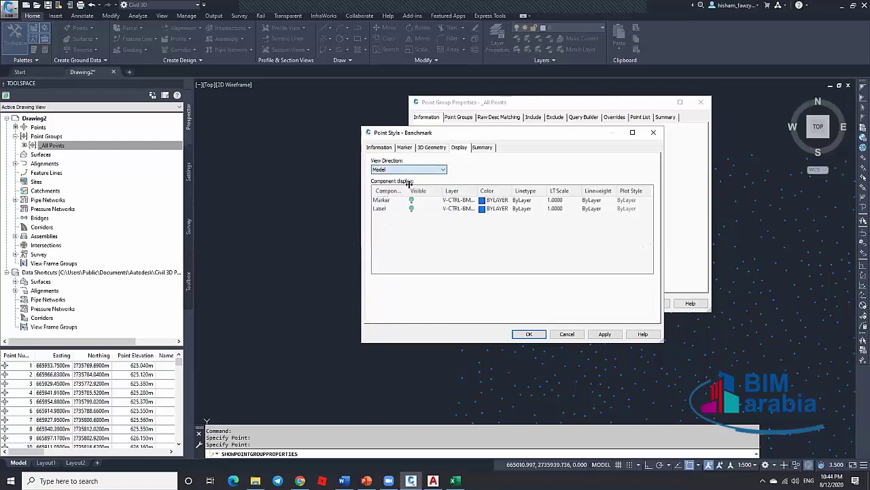
pyautogui.click(412, 201)
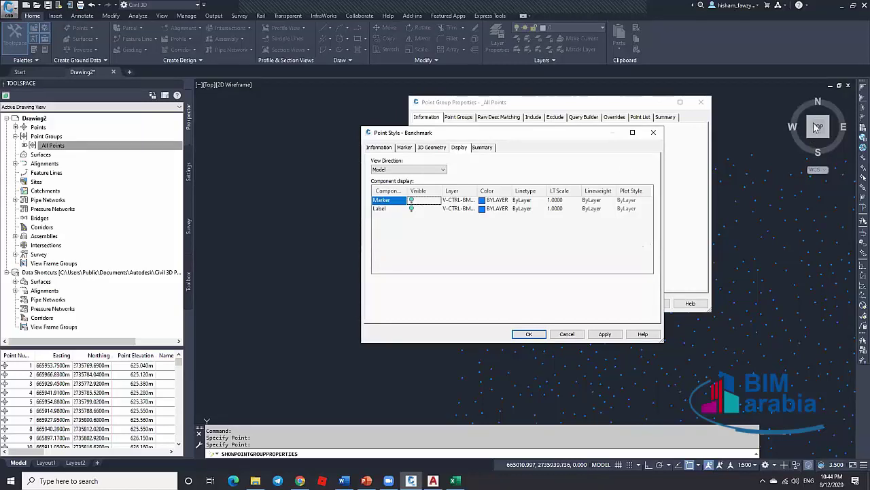
pyautogui.click(555, 338)
pyautogui.click(616, 305)
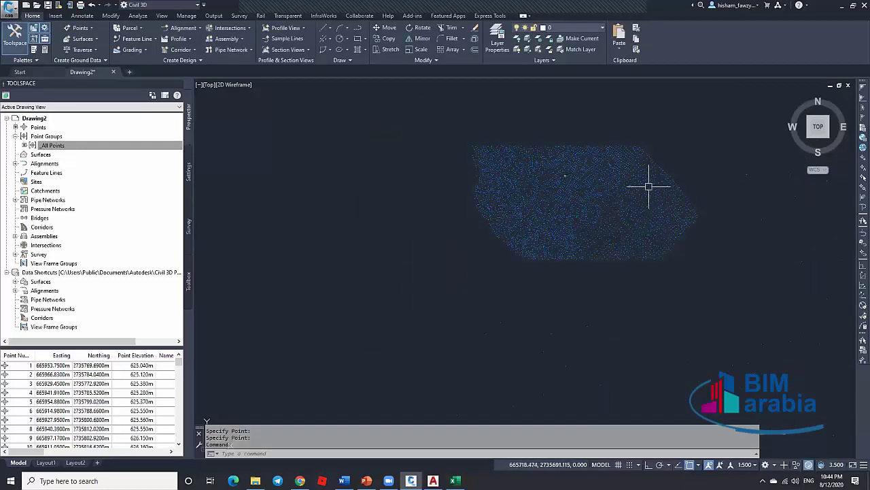
# Step: Turn on Marker and Label visibility in the Benchmark style's Model display and apply both dialogs
pyautogui.scroll(3, 659, 148)
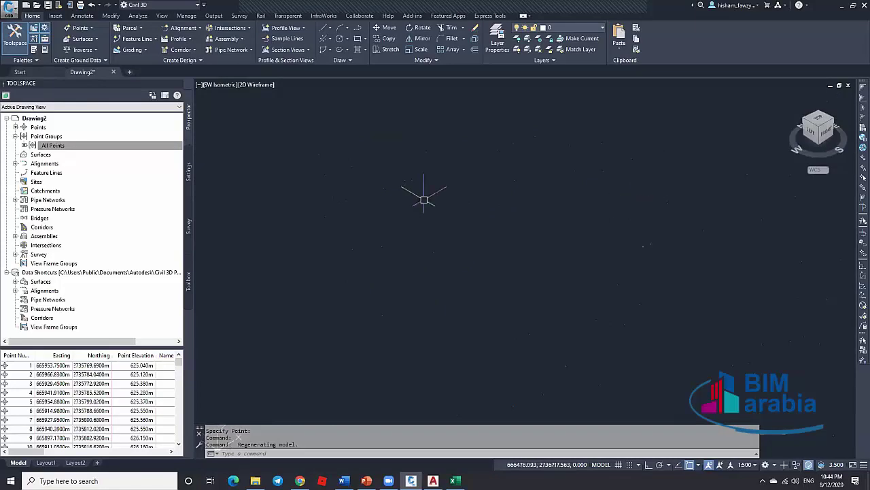
pyautogui.click(96, 146)
pyautogui.rightClick(96, 149)
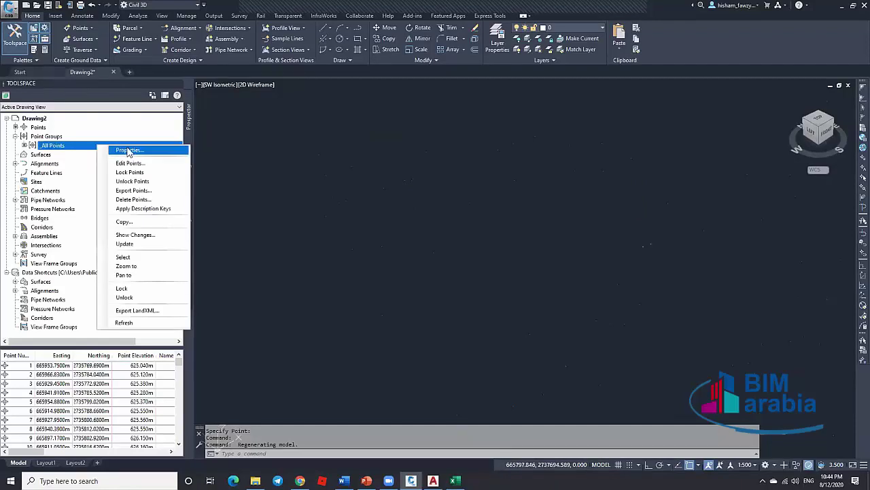
pyautogui.click(128, 150)
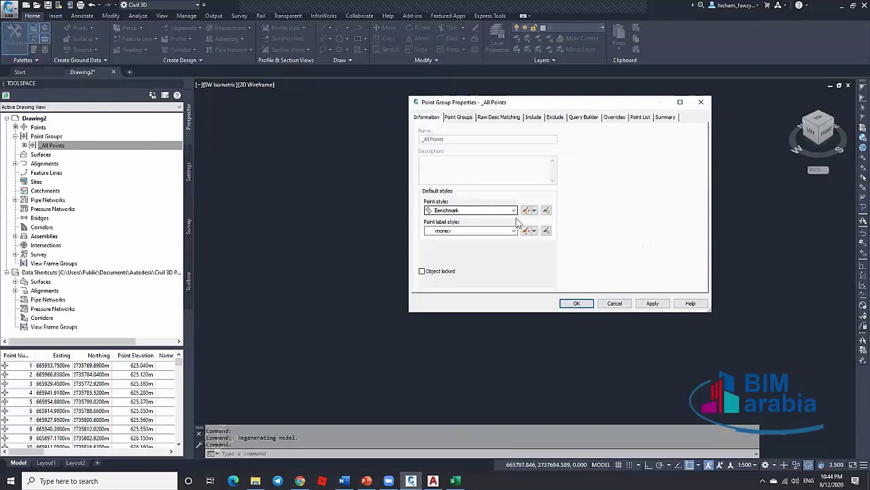
pyautogui.click(527, 211)
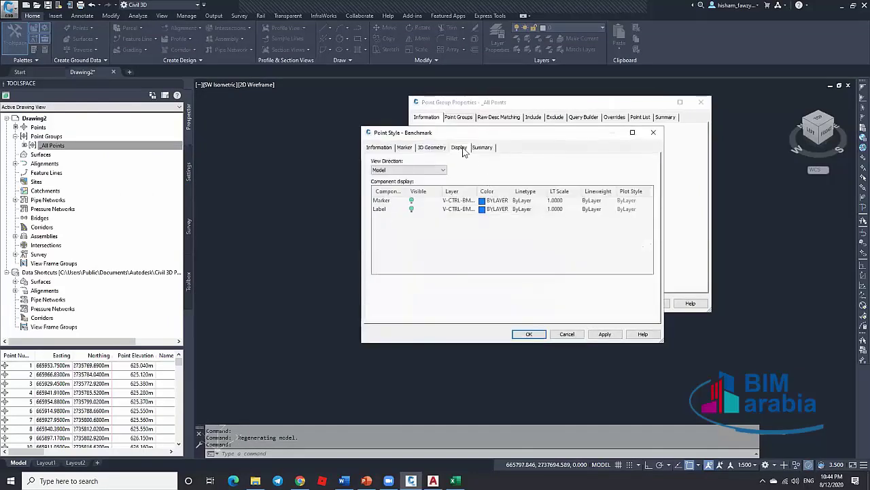
pyautogui.click(412, 199)
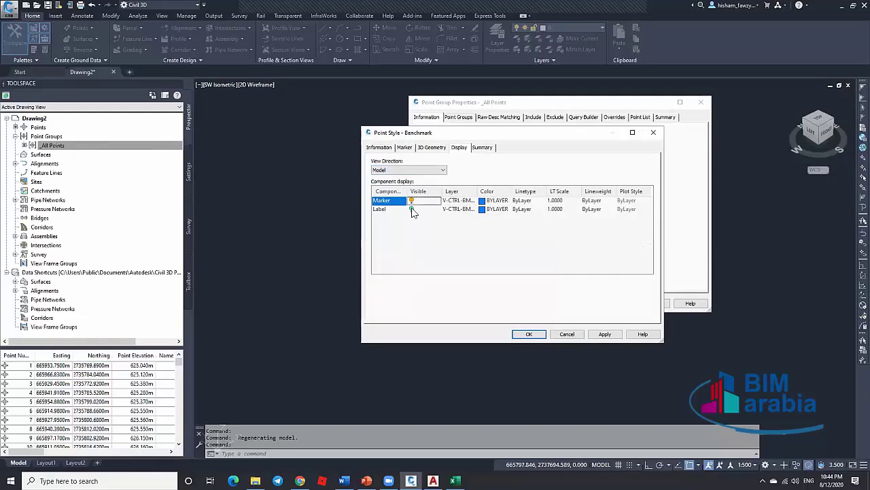
pyautogui.click(412, 208)
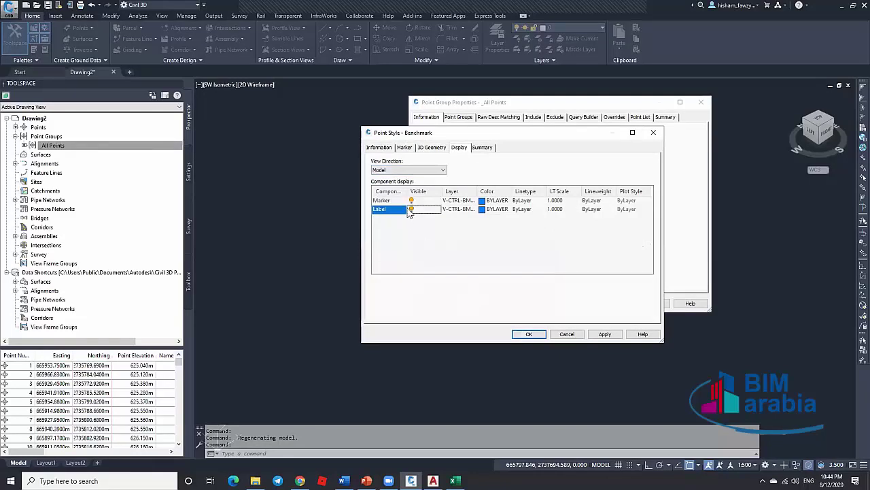
pyautogui.click(529, 334)
pyautogui.click(576, 301)
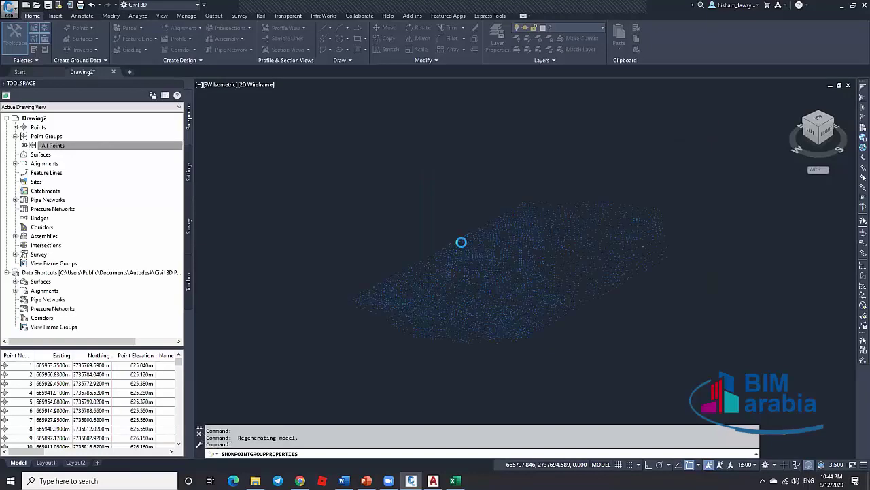
# Step: Cancel the running command and start a selection window over the eastern points
pyautogui.scroll(6, 402, 307)
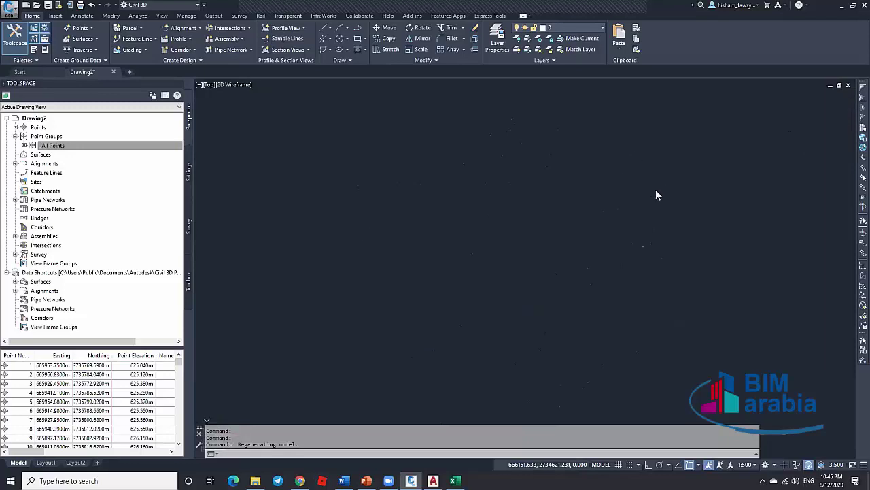
pyautogui.press('Escape')
pyautogui.press('Escape')
pyautogui.press('Escape')
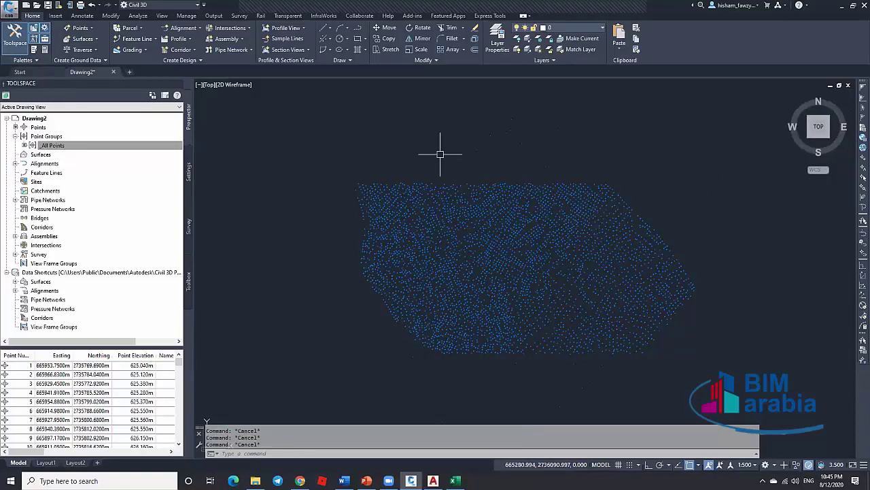
pyautogui.click(512, 140)
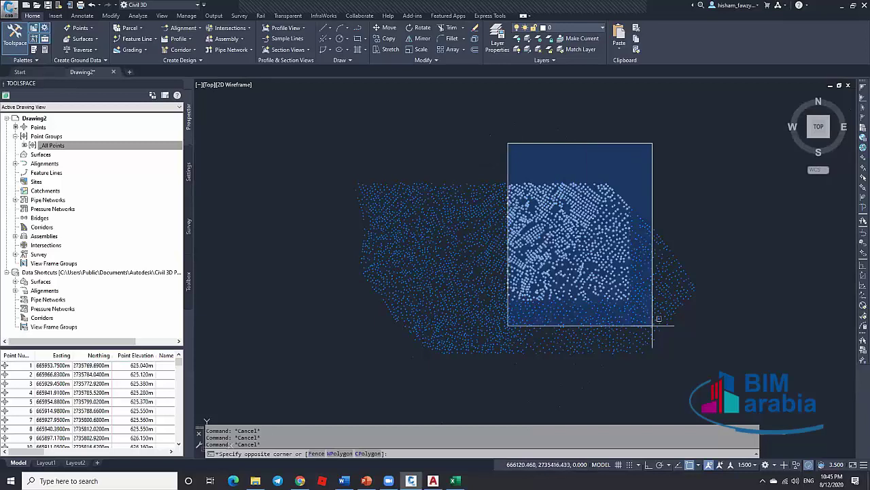
# Step: Crossing-window select the right-hand block of 1405 points and delete them
pyautogui.click(708, 374)
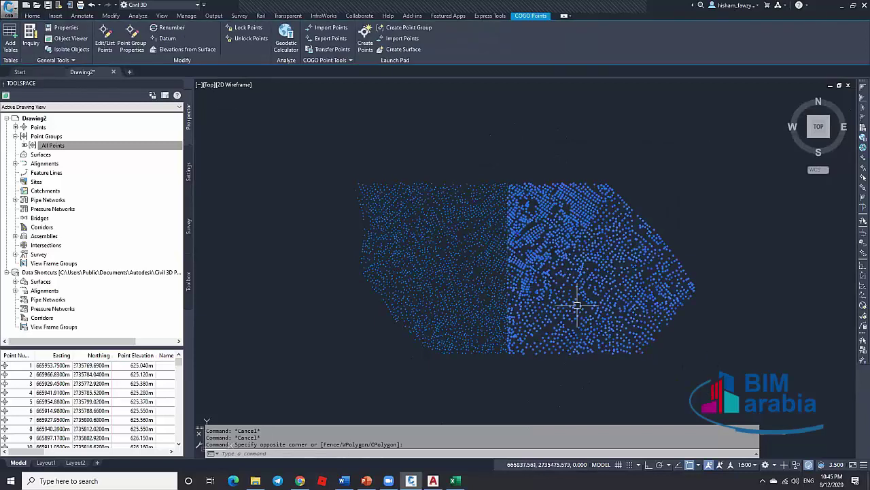
pyautogui.click(39, 16)
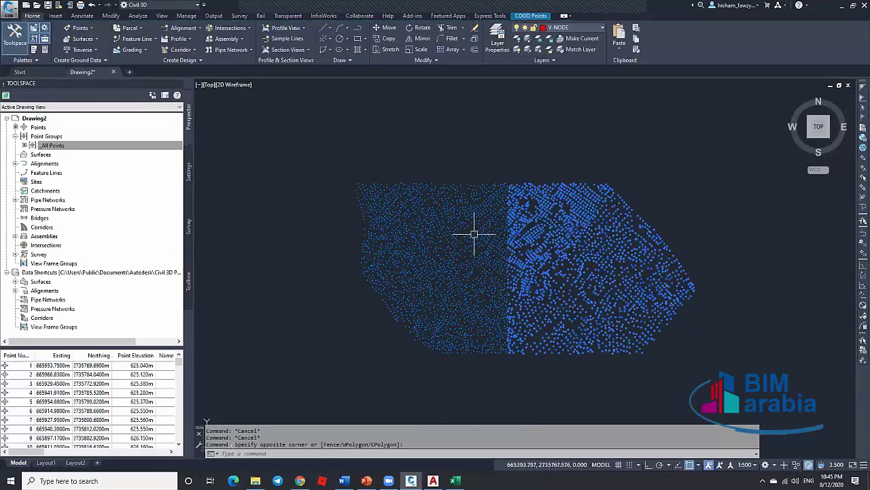
pyautogui.press('Escape')
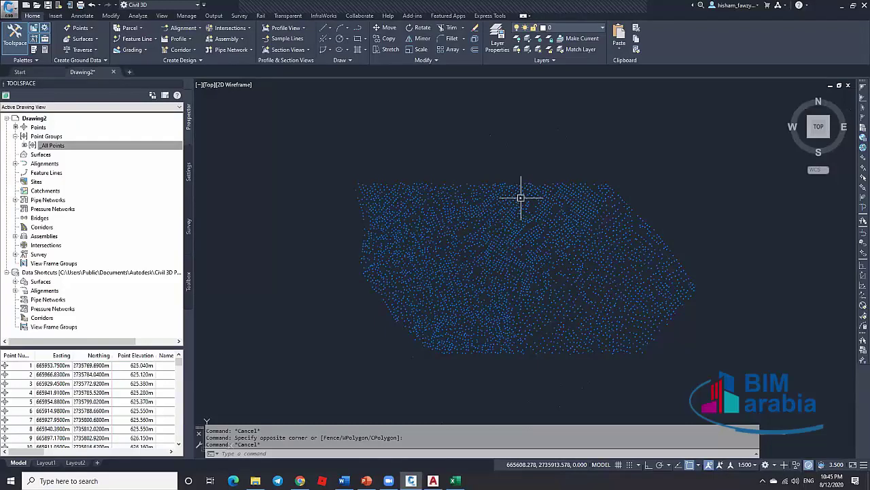
pyautogui.click(726, 153)
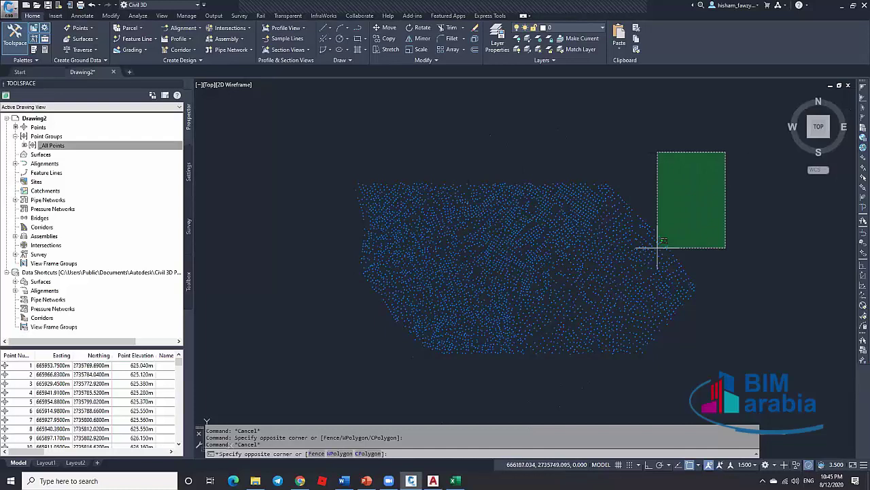
pyautogui.click(537, 376)
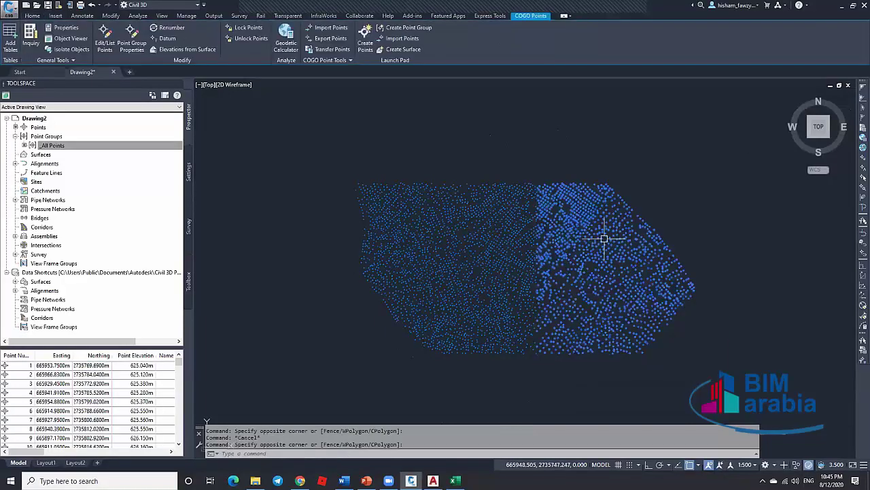
pyautogui.press('Delete')
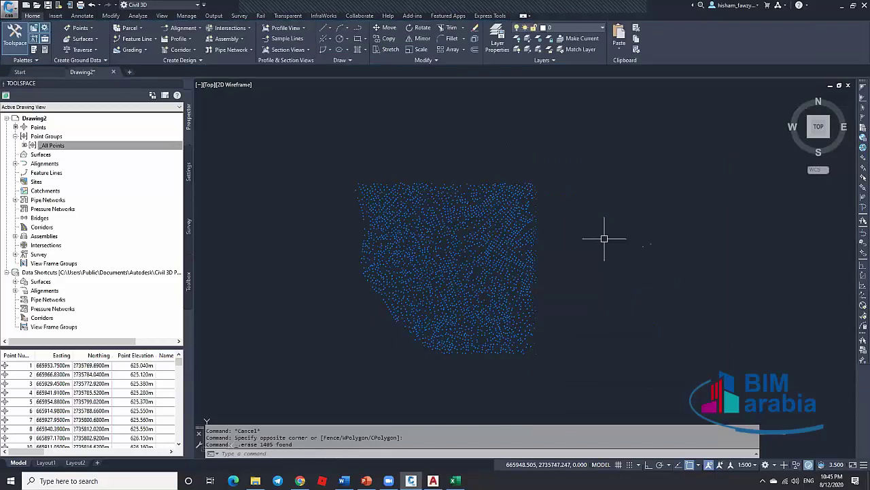
pyautogui.click(122, 145)
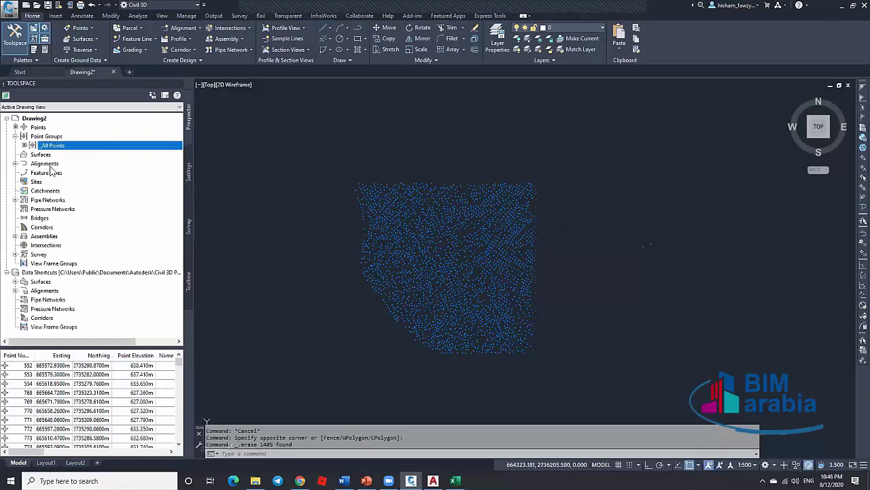
# Step: Zoom in, then crossing-window select and delete the bottom strip of 672 points
pyautogui.scroll(2, 350, 218)
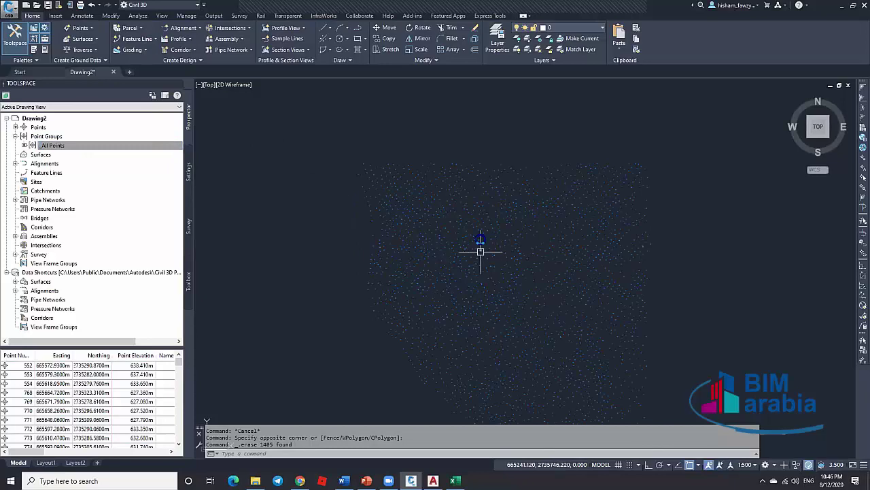
pyautogui.moveTo(480, 252); pyautogui.dragTo(470, 178, button='middle')
pyautogui.click(708, 276)
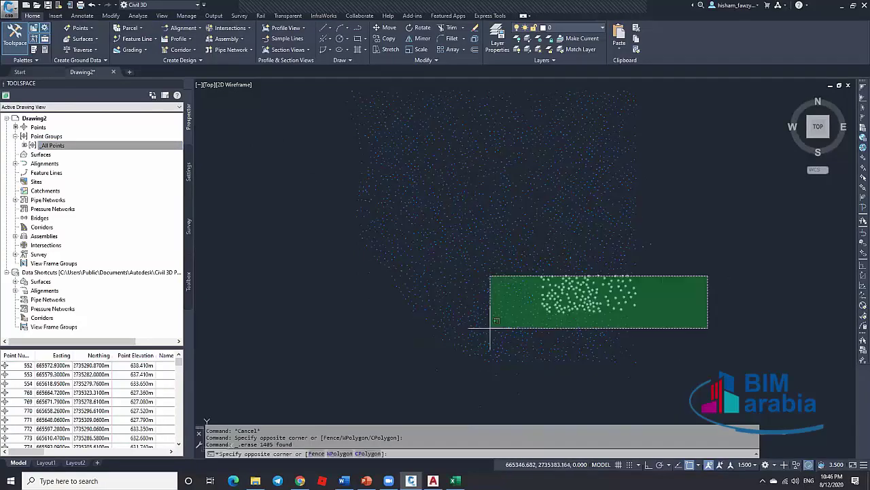
pyautogui.click(378, 372)
pyautogui.press('Delete')
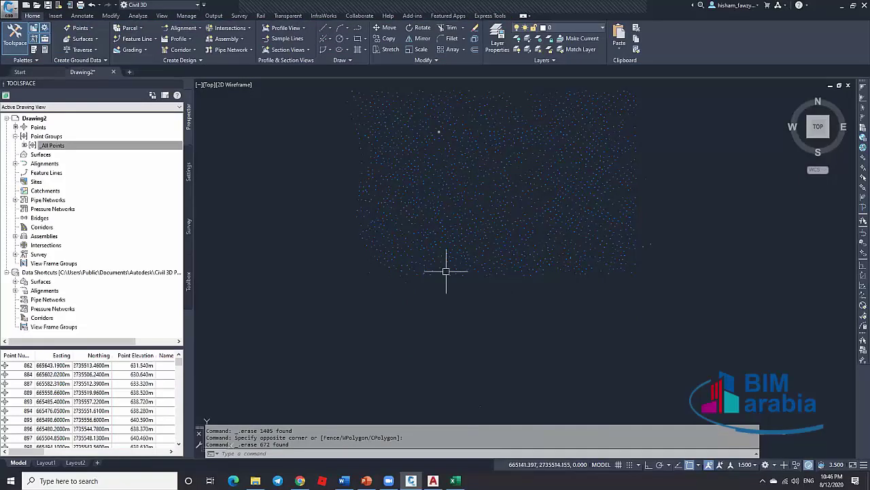
pyautogui.click(113, 144)
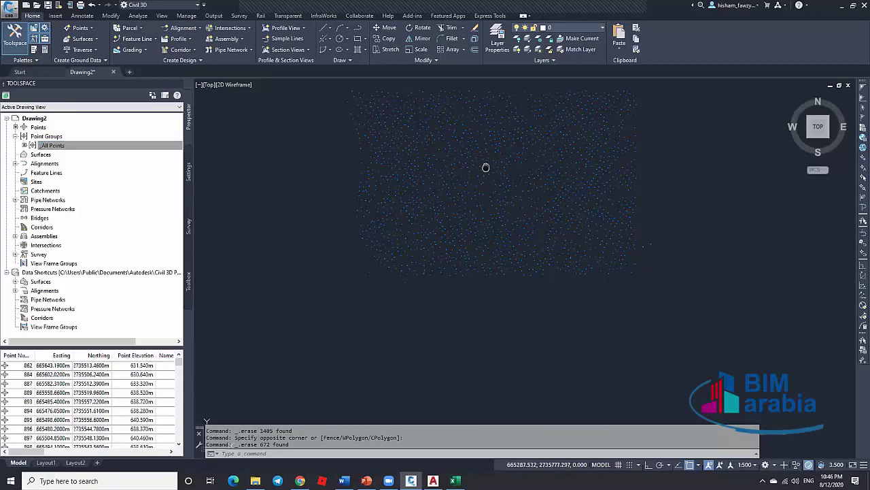
pyautogui.moveTo(571, 184); pyautogui.dragTo(571, 211, button='middle')
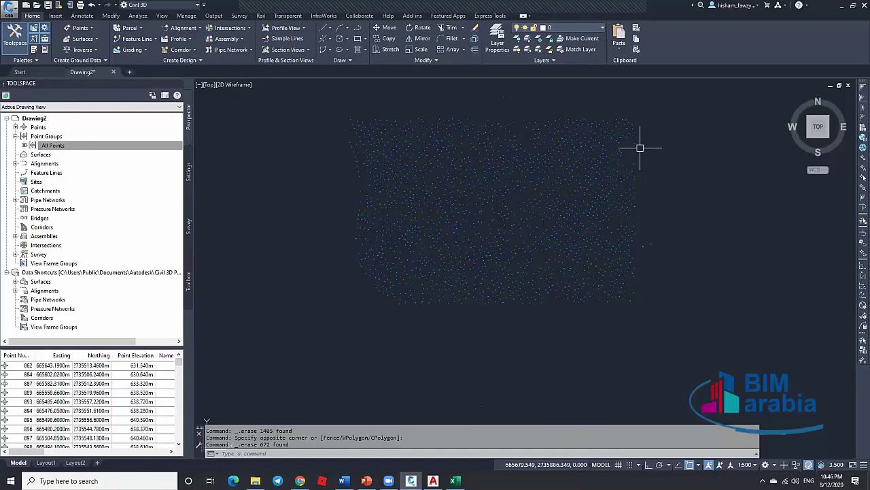
pyautogui.click(41, 148)
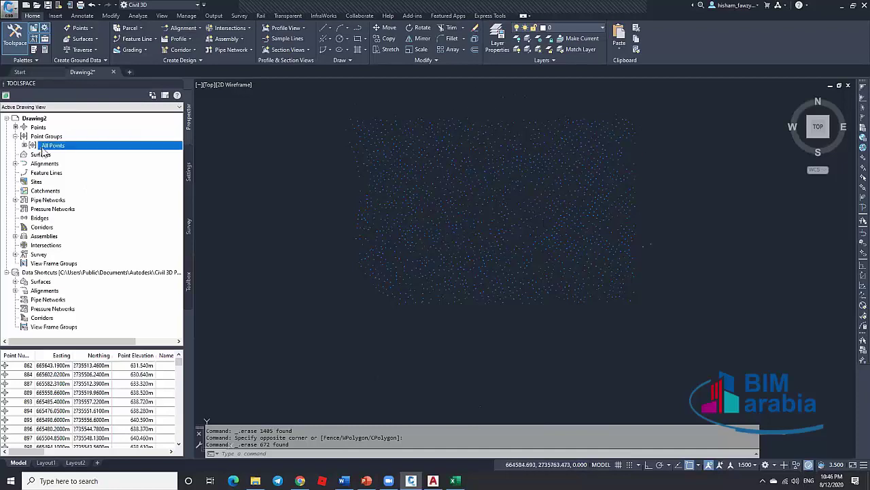
# Step: Set the _All Points group's point label style to Elevation Only
pyautogui.rightClick(65, 145)
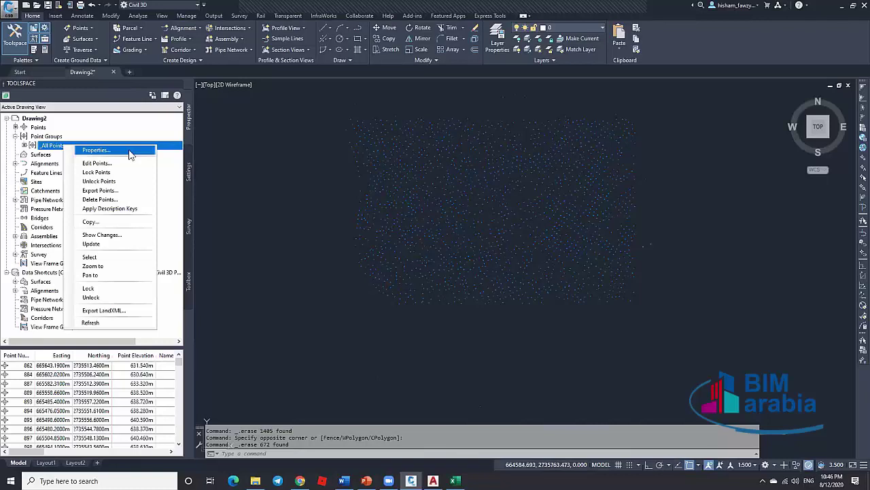
pyautogui.press('Escape')
pyautogui.rightClick(87, 147)
pyautogui.click(100, 152)
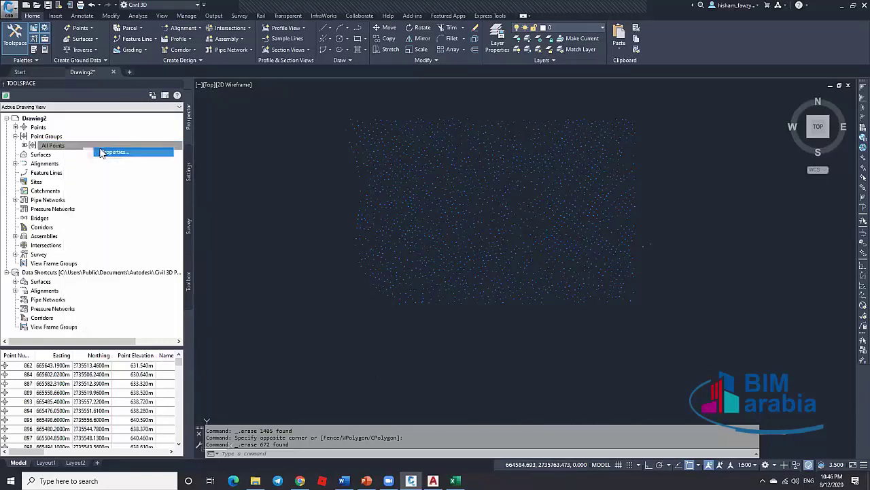
pyautogui.click(470, 230)
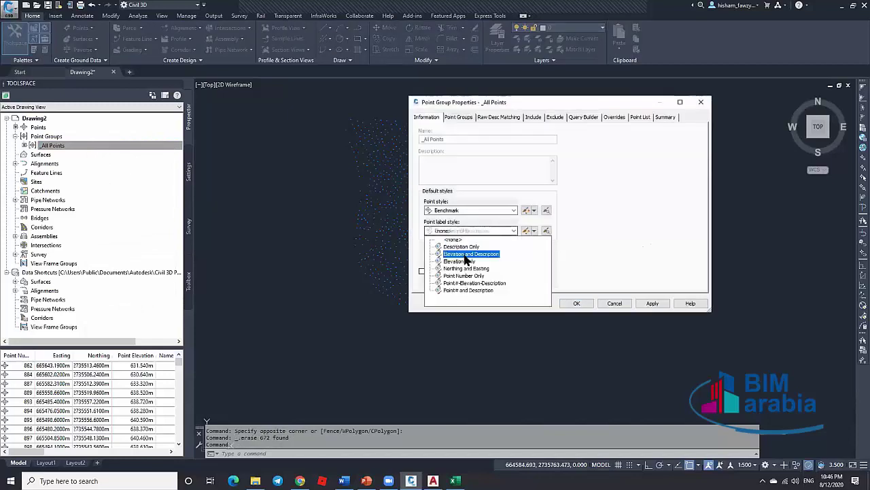
pyautogui.click(467, 261)
pyautogui.click(577, 303)
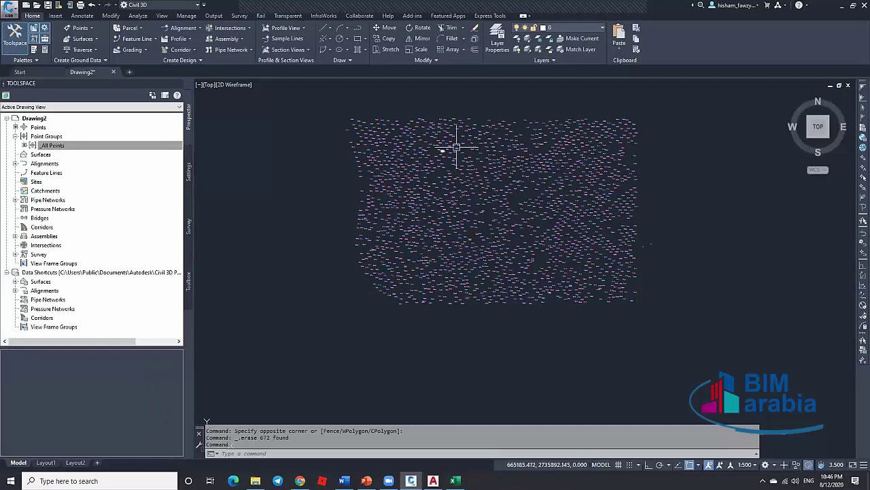
pyautogui.scroll(10, 456, 146)
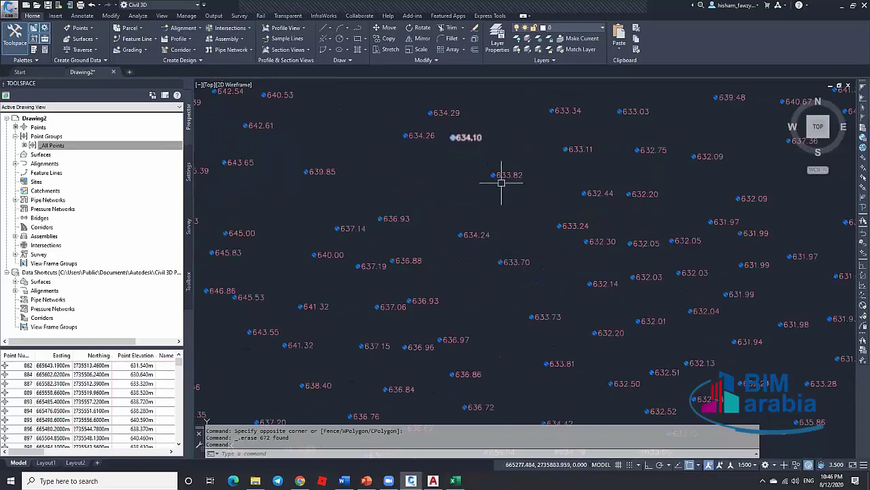
pyautogui.scroll(-5, 478, 187)
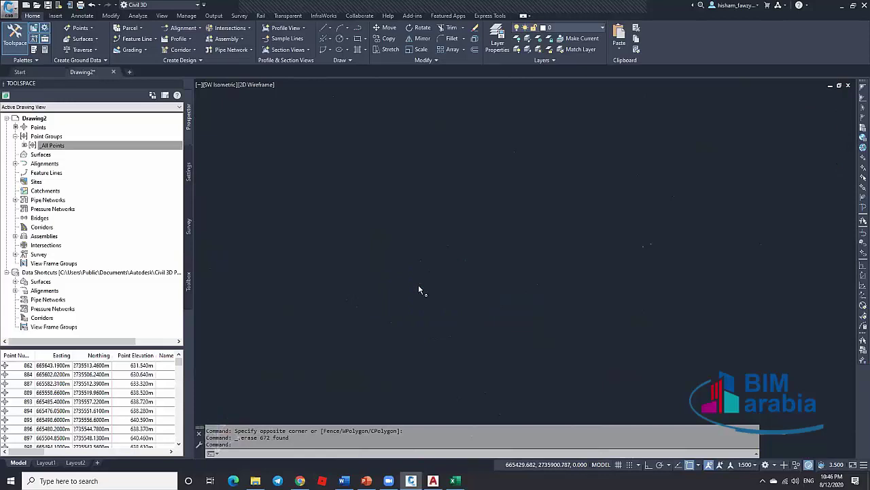
# Step: Turn on label visibility in the Benchmark point style so elevations like 647.62 appear beside points
pyautogui.scroll(5, 418, 286)
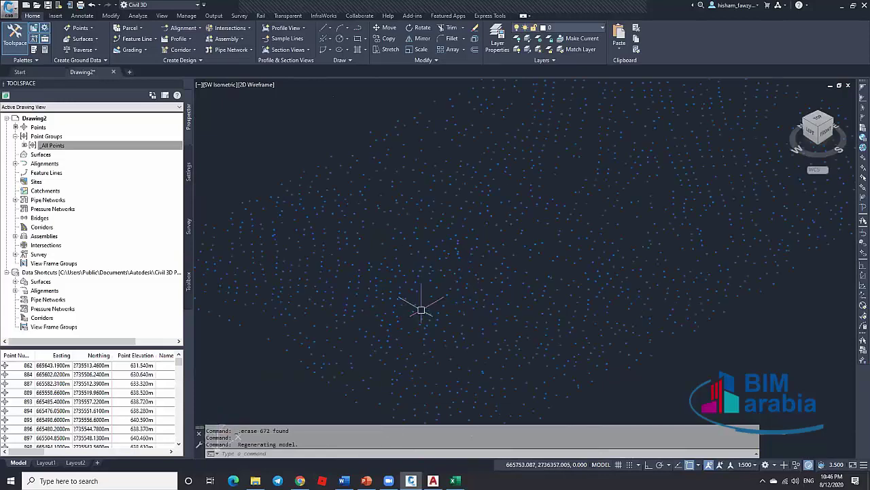
pyautogui.scroll(3, 469, 265)
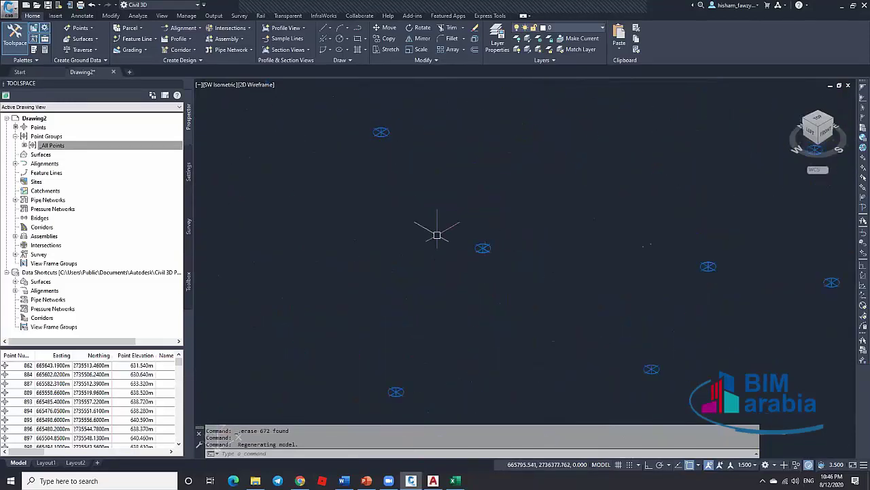
pyautogui.rightClick(100, 145)
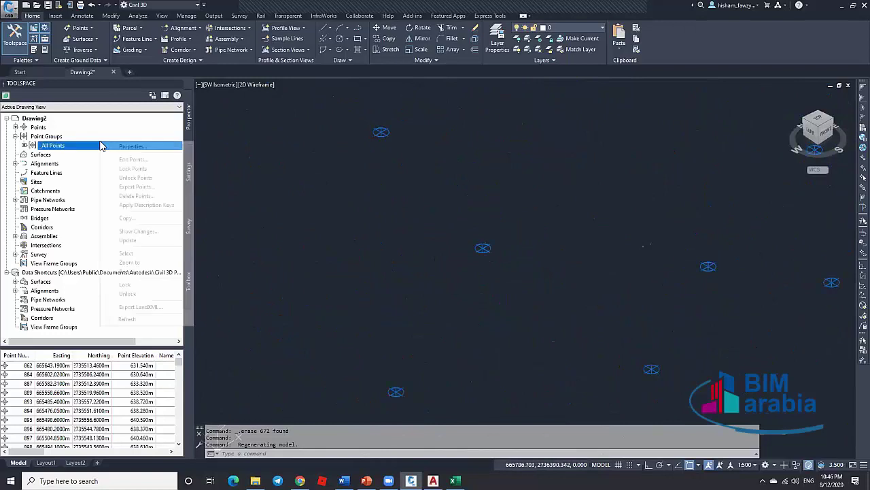
pyautogui.click(122, 148)
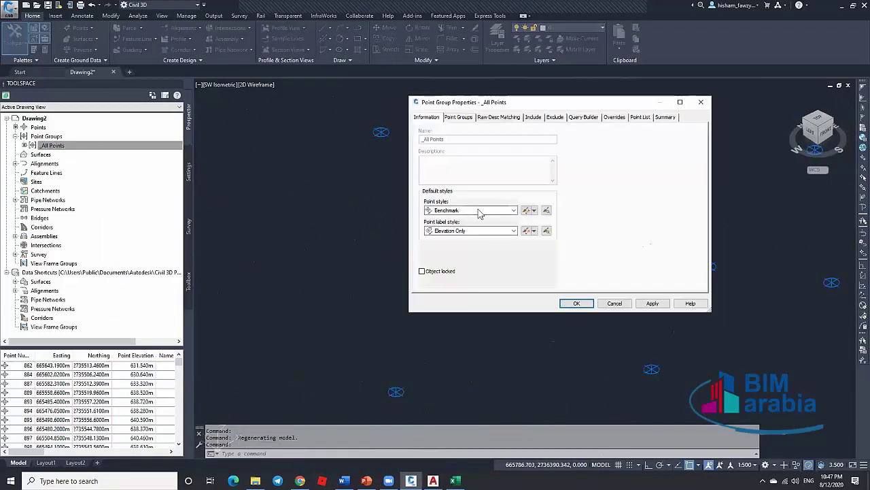
pyautogui.click(530, 211)
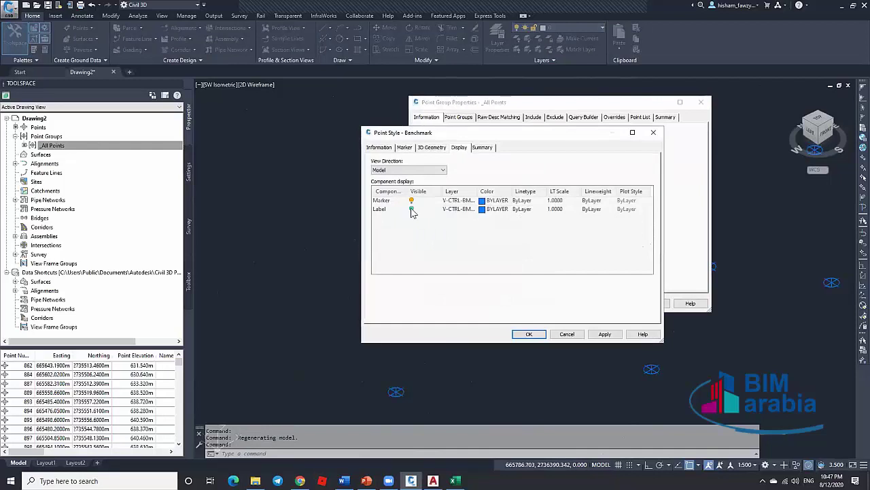
pyautogui.click(411, 210)
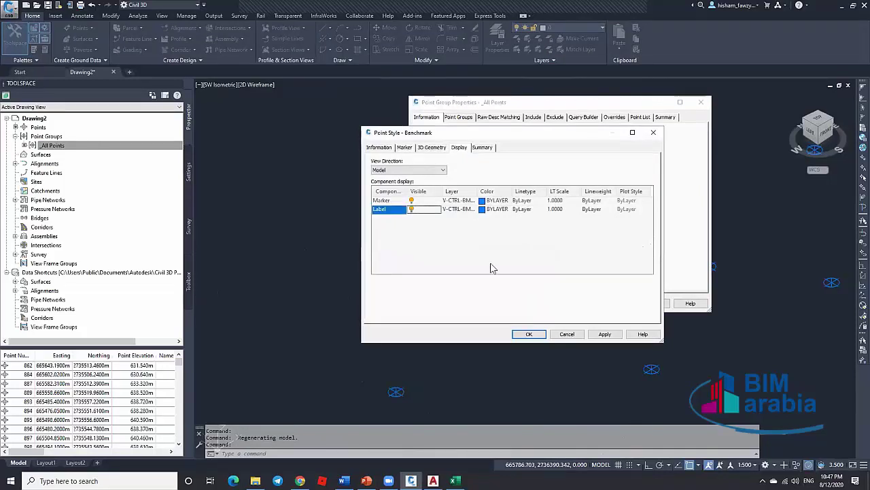
pyautogui.click(529, 334)
pyautogui.click(577, 302)
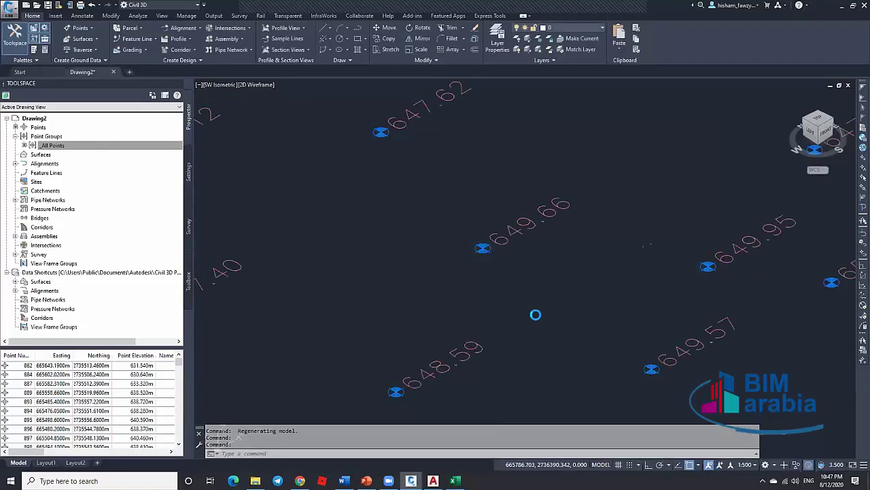
pyautogui.scroll(-5, 546, 204)
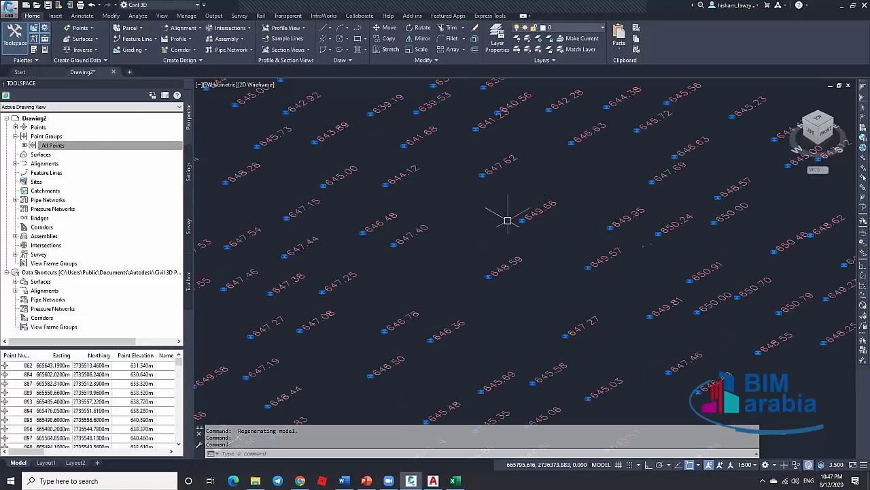
pyautogui.scroll(-3, 514, 227)
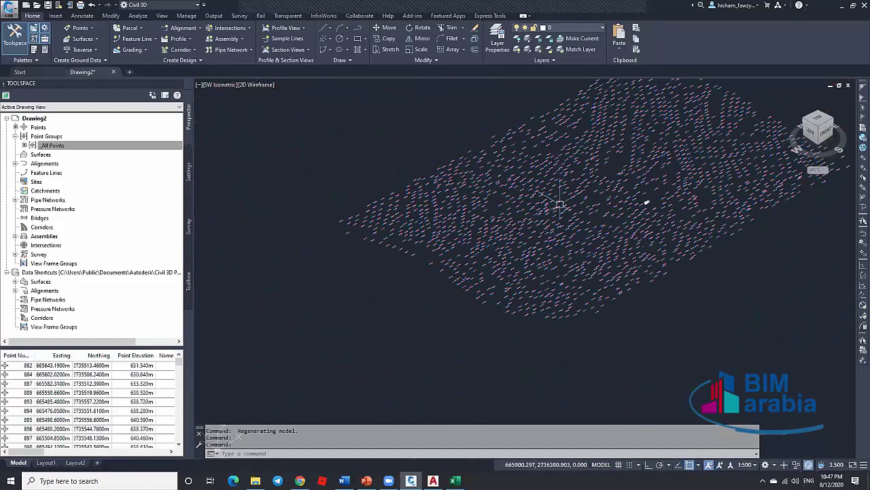
pyautogui.scroll(6, 541, 201)
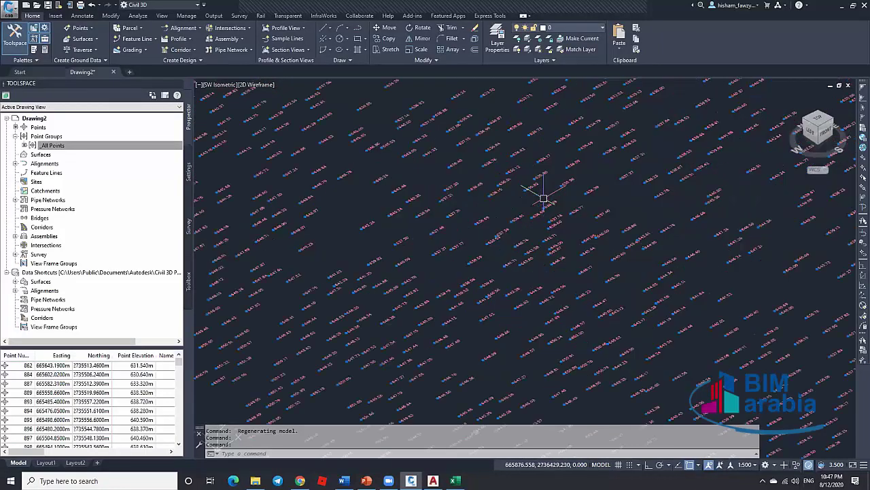
pyautogui.scroll(-3, 503, 174)
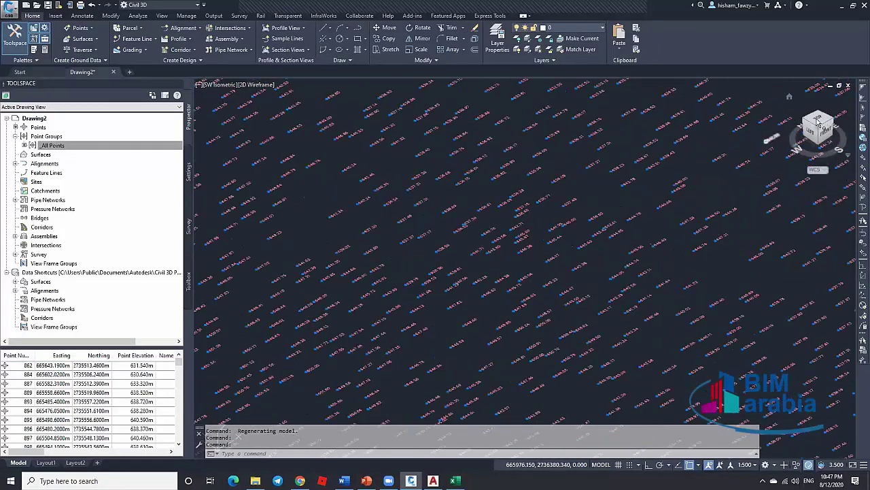
# Step: Open the Benchmark point style from _All Points properties and compare its Plan and Model display settings
pyautogui.click(56, 146)
pyautogui.rightClick(58, 149)
pyautogui.click(80, 151)
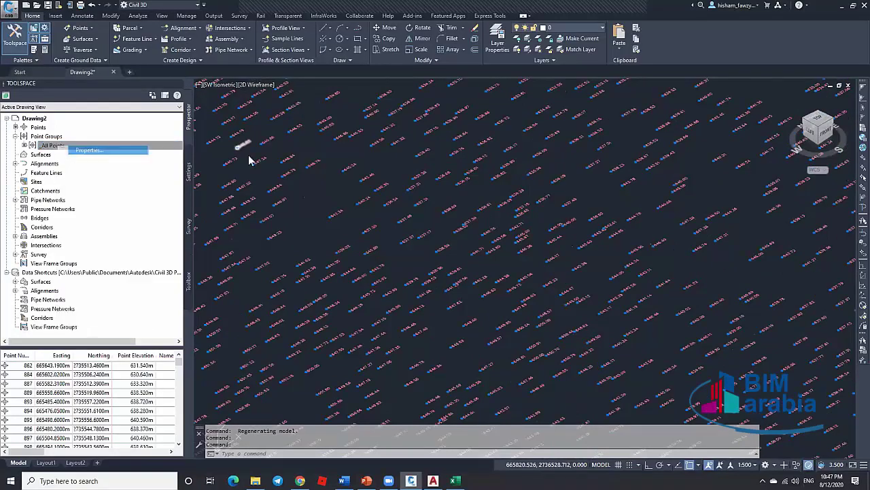
pyautogui.click(528, 211)
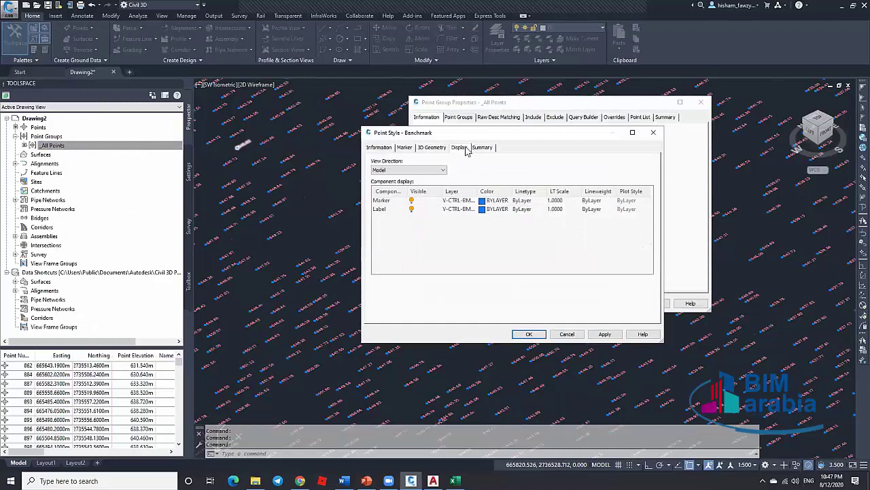
pyautogui.click(420, 170)
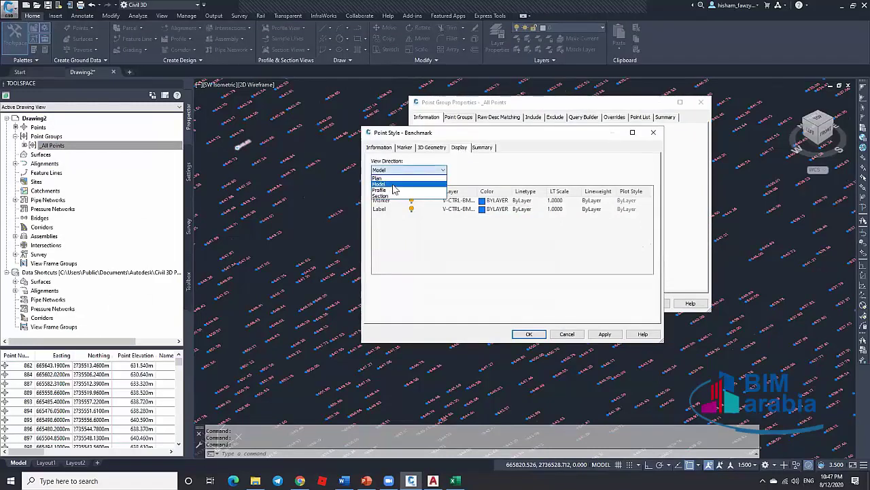
pyautogui.click(395, 177)
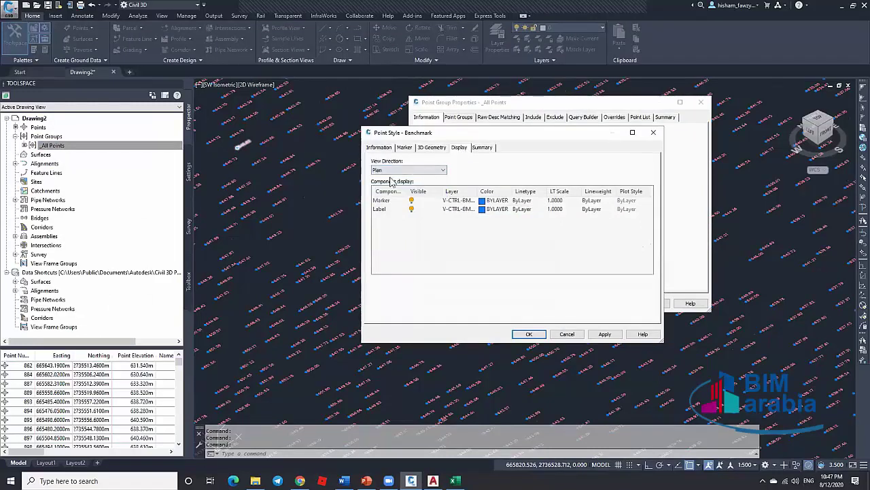
pyautogui.click(422, 170)
pyautogui.click(401, 183)
# Step: Toggle the model marker and label visibility, check the Profile direction, and cancel the style edits
pyautogui.click(411, 201)
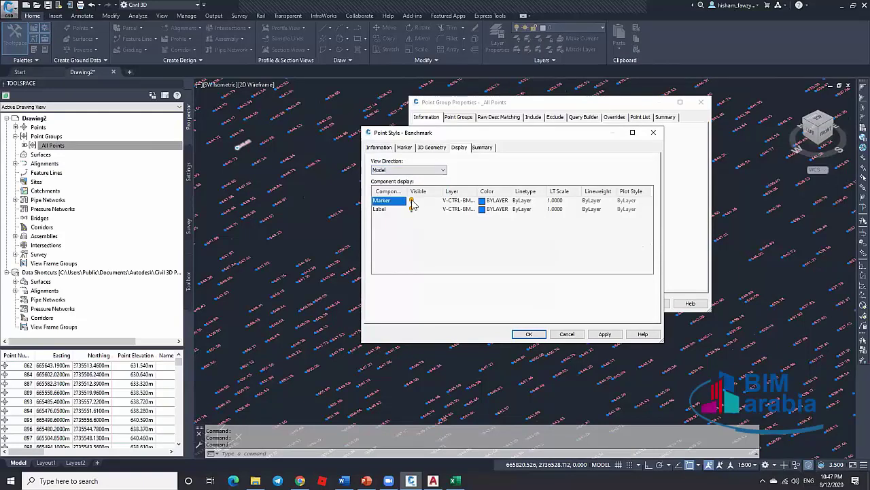
pyautogui.click(411, 209)
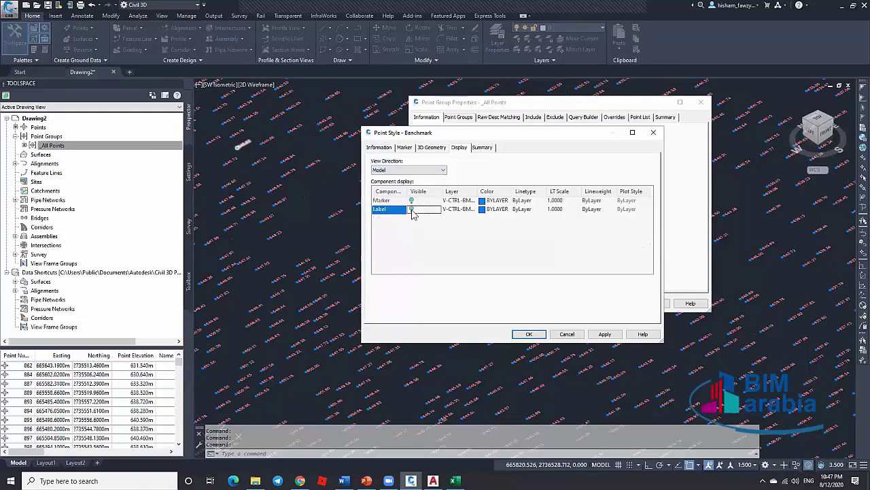
pyautogui.click(422, 170)
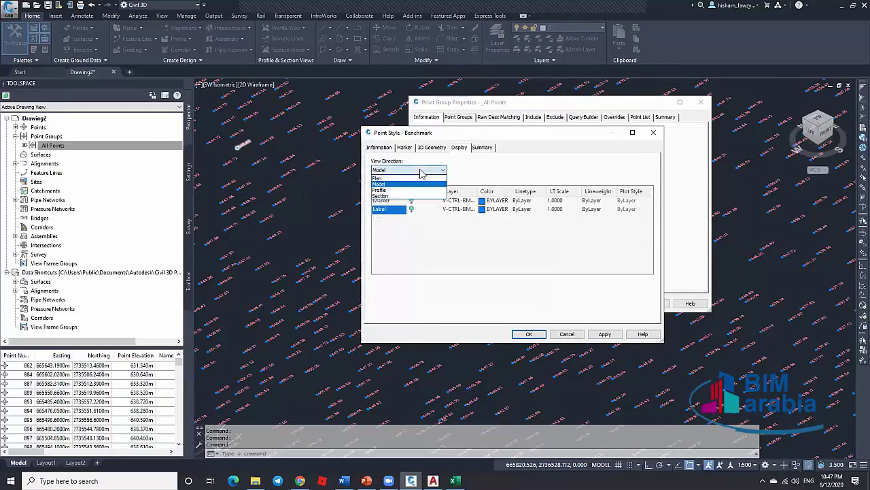
pyautogui.click(386, 190)
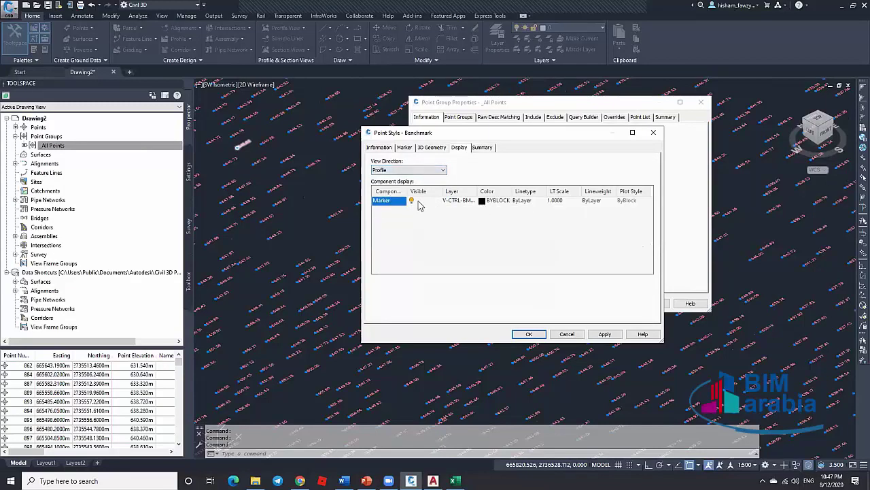
pyautogui.click(418, 170)
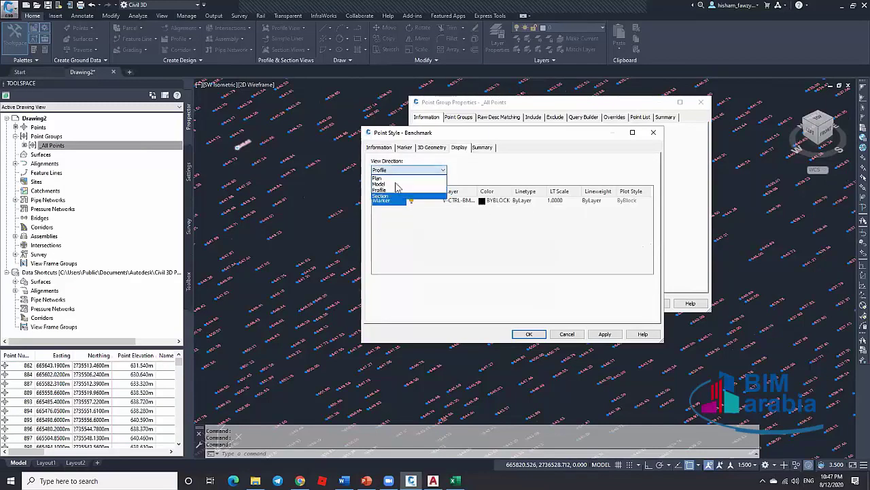
pyautogui.click(400, 156)
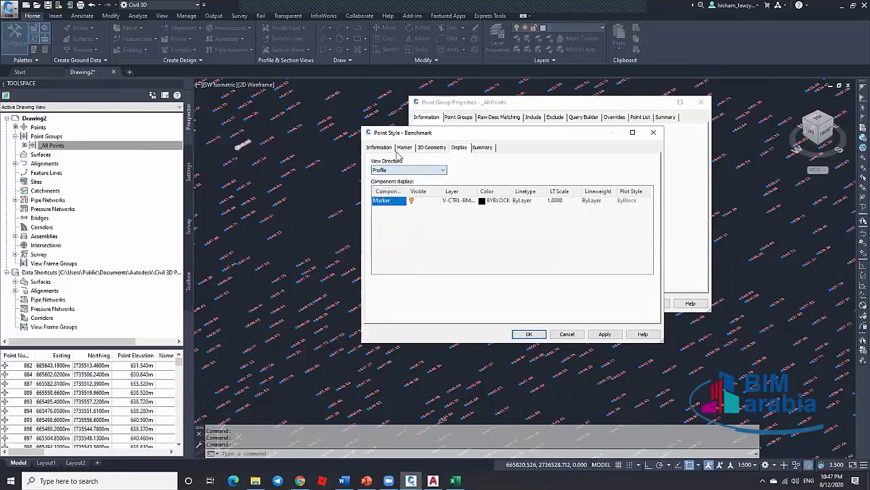
pyautogui.click(567, 334)
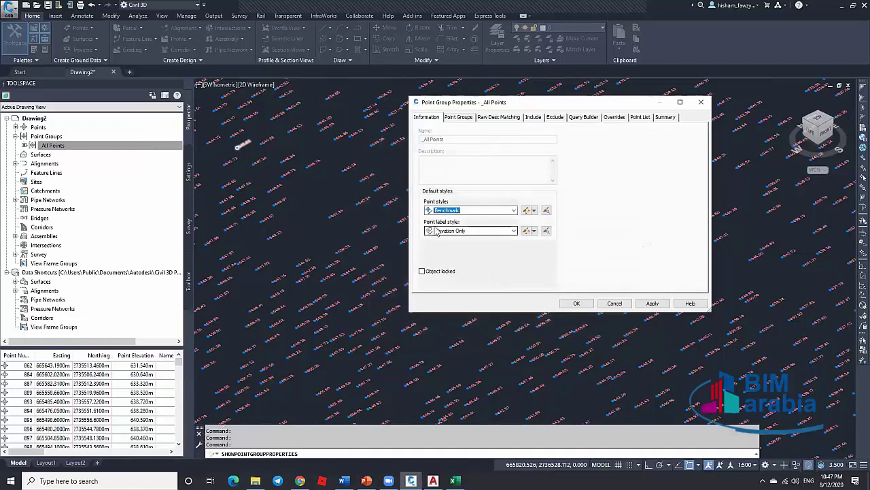
# Step: In the Elevation Only label style, replace the creator Autodesk, Inc. with the user's name
pyautogui.click(526, 231)
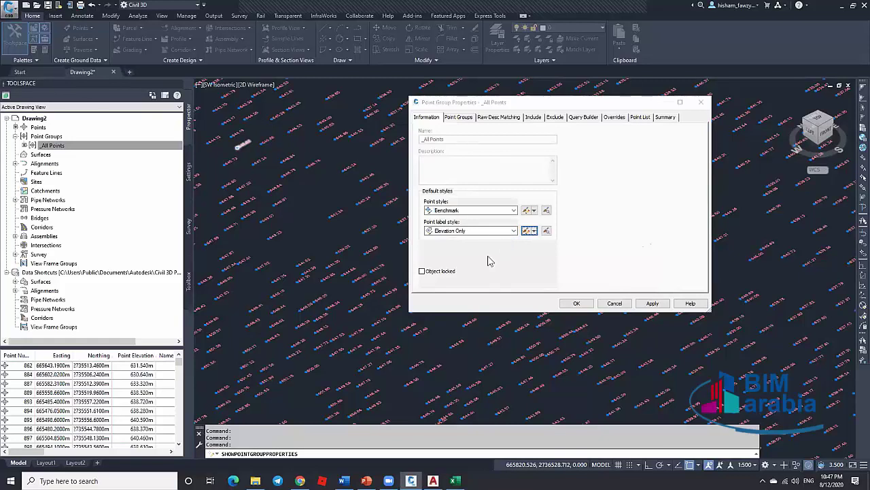
pyautogui.moveTo(520, 109); pyautogui.dragTo(461, 139)
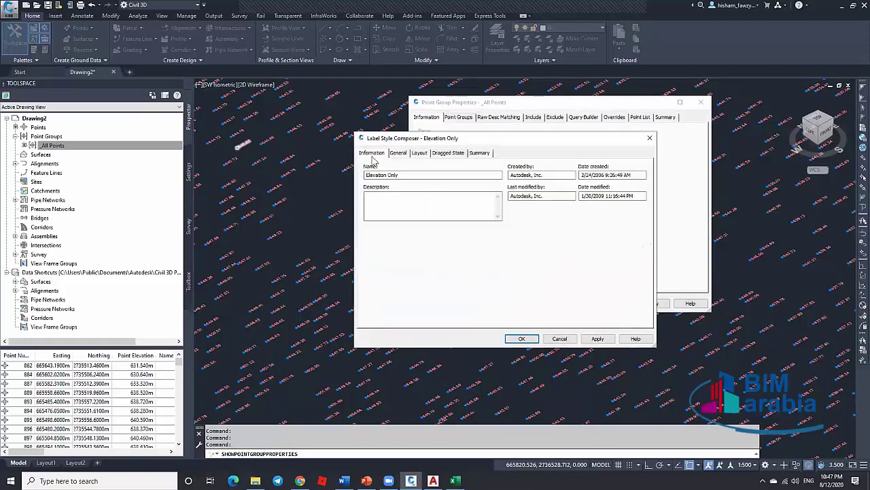
pyautogui.click(407, 175)
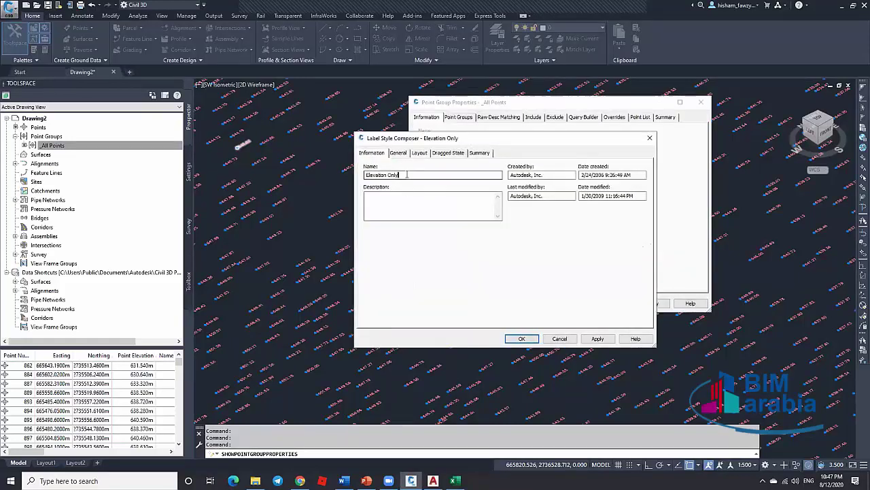
pyautogui.moveTo(407, 174); pyautogui.dragTo(364, 175)
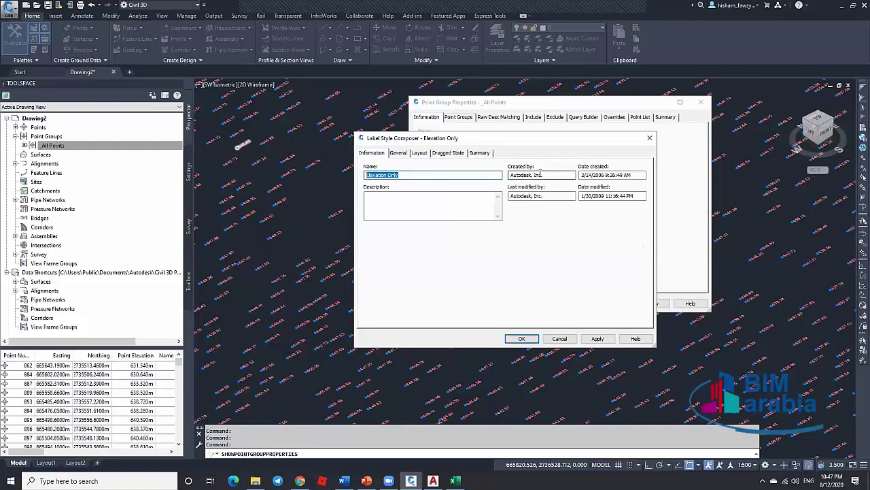
pyautogui.moveTo(543, 175); pyautogui.dragTo(529, 175)
pyautogui.moveTo(631, 174); pyautogui.dragTo(585, 175)
pyautogui.click(589, 217)
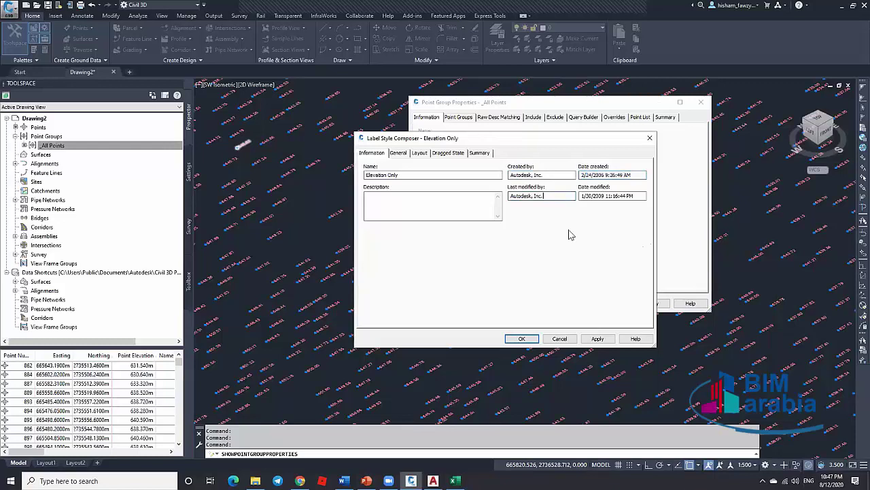
pyautogui.moveTo(554, 174); pyautogui.dragTo(509, 176)
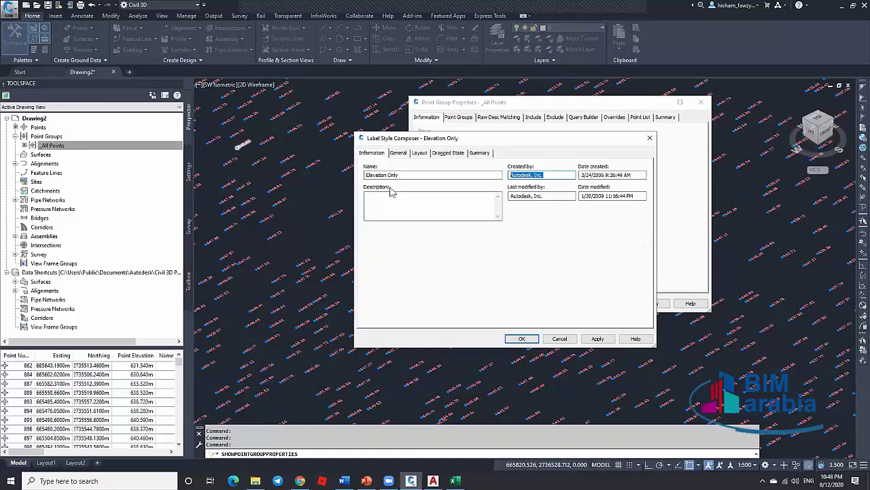
pyautogui.click(555, 174)
pyautogui.moveTo(507, 175); pyautogui.dragTo(502, 175)
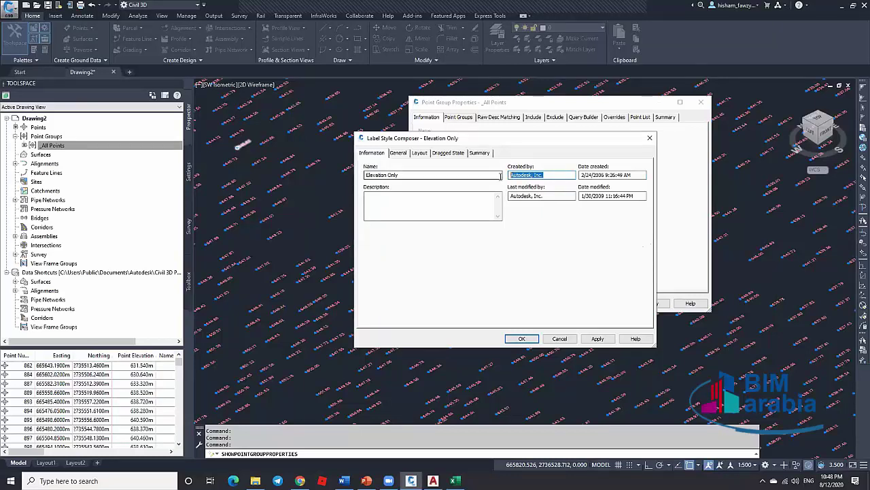
pyautogui.write('HISHAM FAWZY')
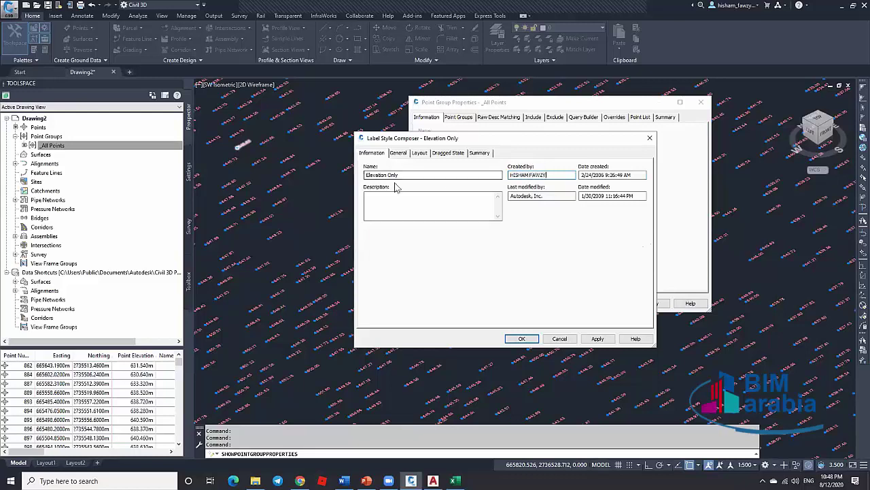
# Step: Prefix the style name with H- to make it H-Elevation Only, then review General properties
pyautogui.click(368, 175)
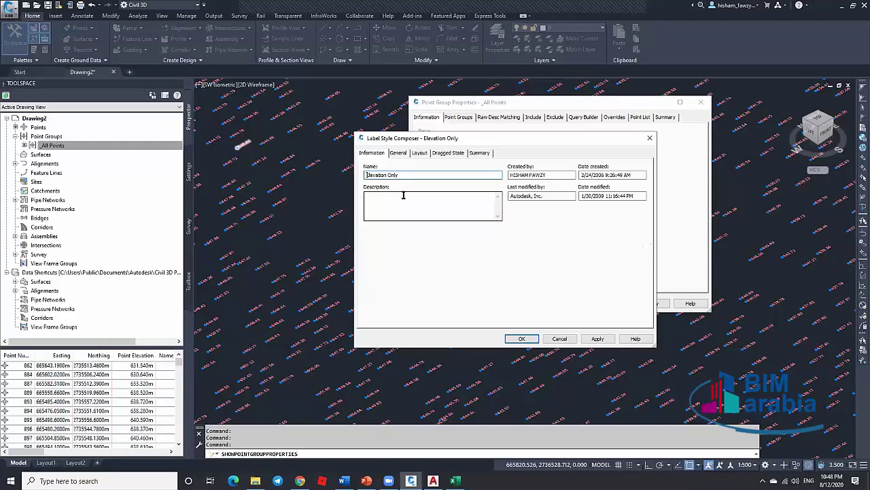
pyautogui.write('H-')
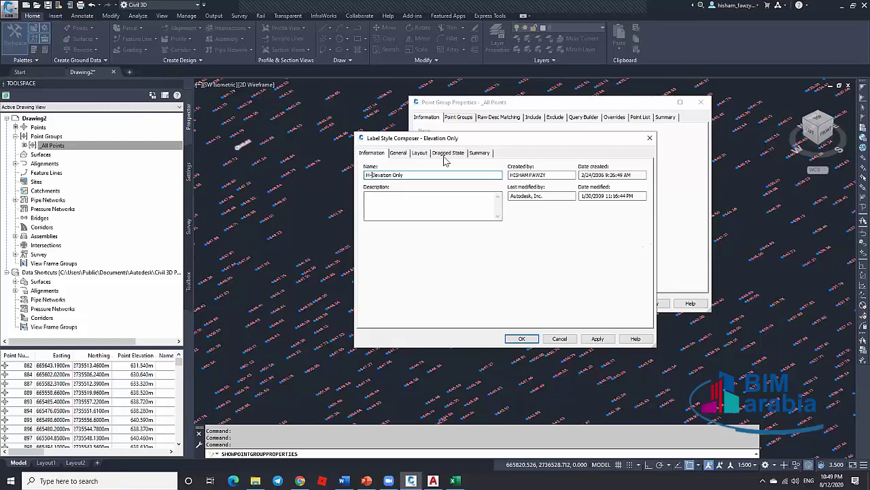
pyautogui.click(399, 153)
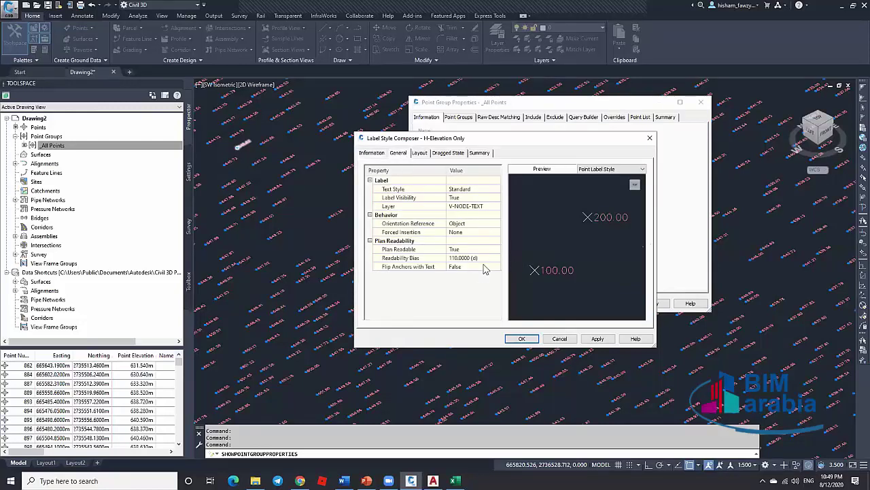
# Step: Inspect the Point Elevation component on the Layout tab, then cancel the label style edits
pyautogui.click(420, 153)
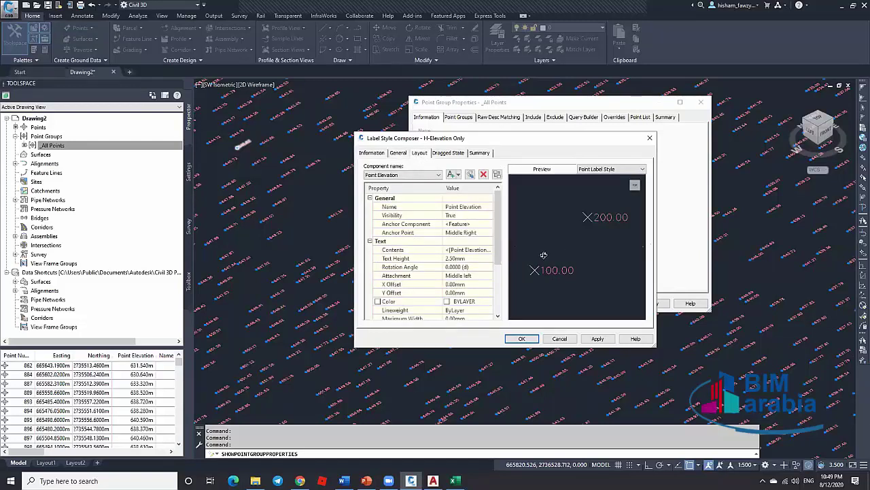
pyautogui.click(429, 177)
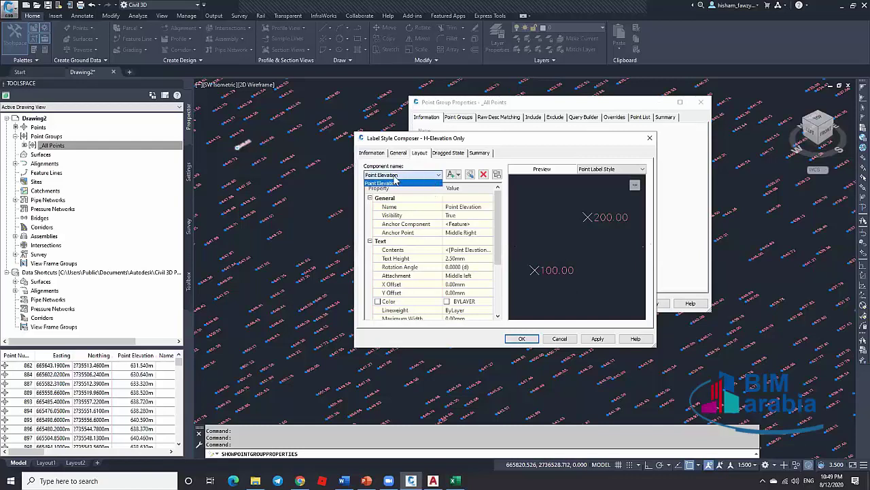
pyautogui.click(398, 183)
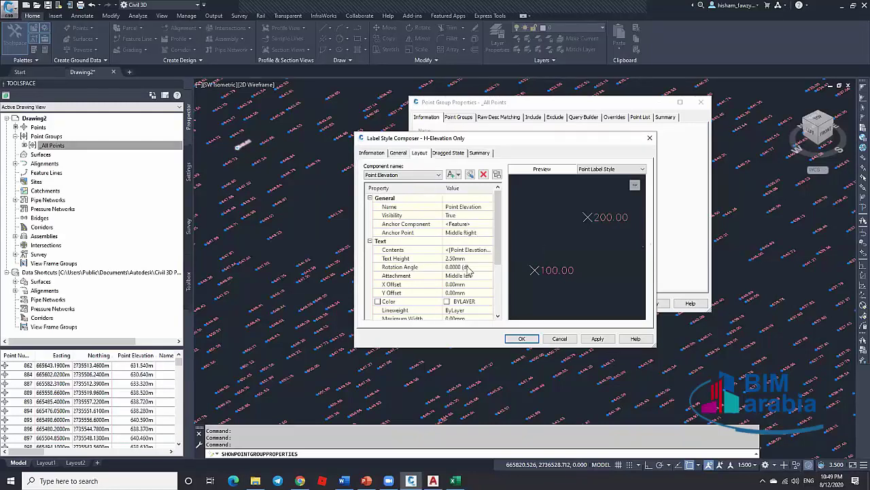
pyautogui.click(556, 342)
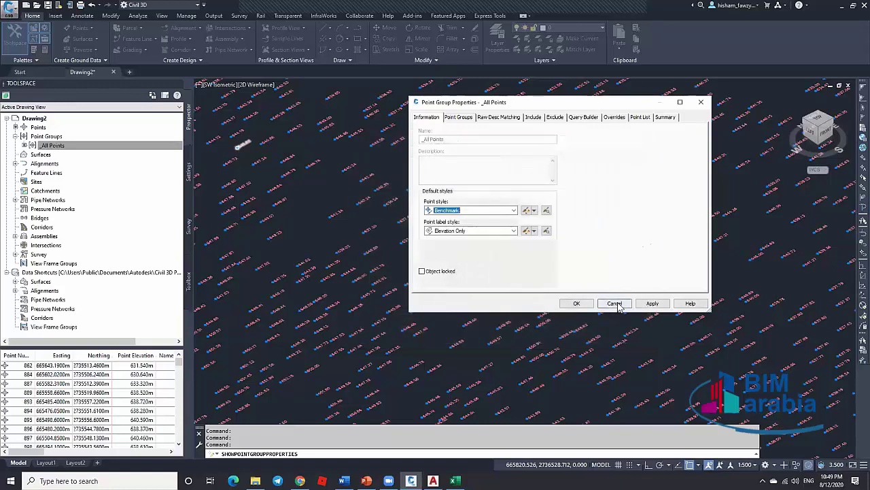
# Step: Close the point group properties, zoom out, and view the point cloud from the Top
pyautogui.click(614, 305)
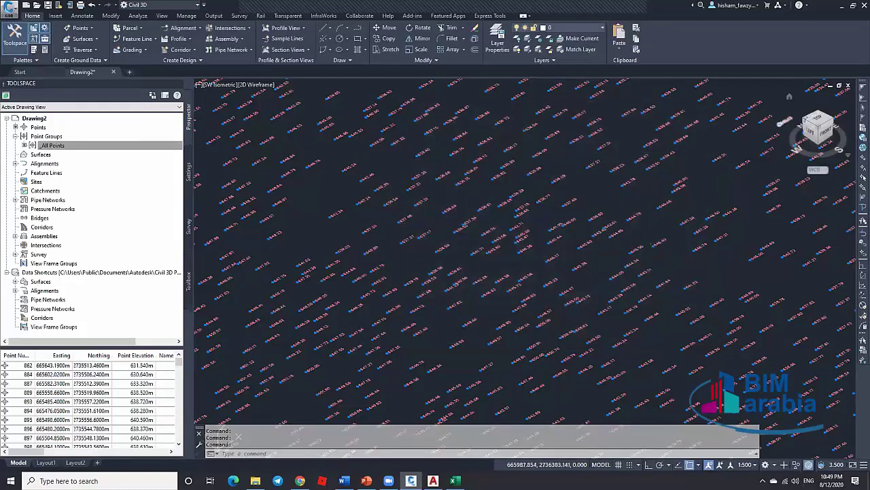
pyautogui.scroll(-5, 534, 171)
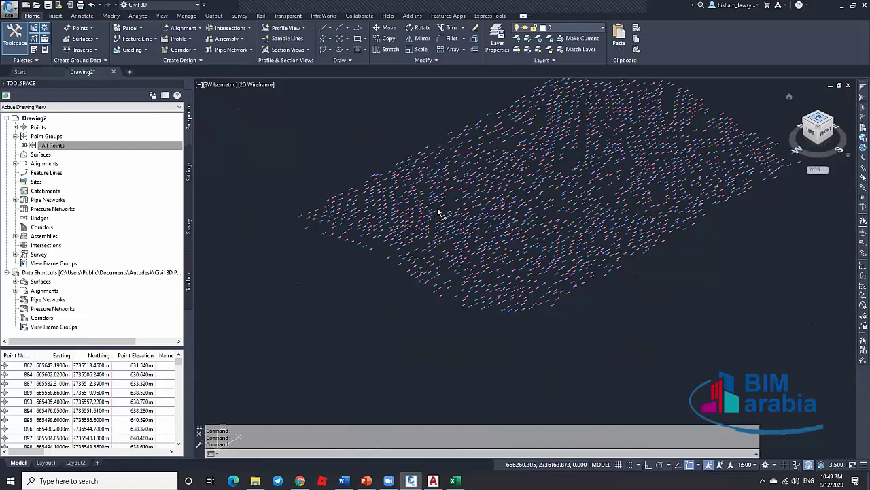
pyautogui.keyDown('shift'); pyautogui.moveTo(443, 214); pyautogui.dragTo(858, 127, button='middle'); pyautogui.keyUp('shift')
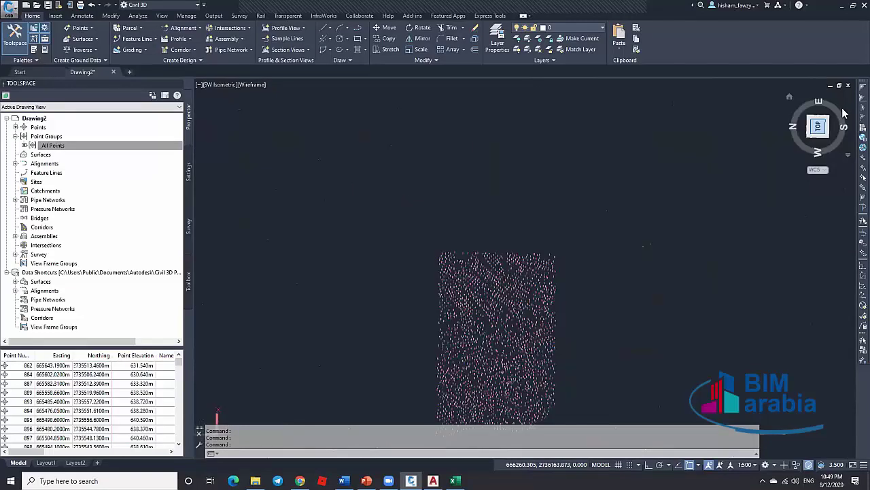
pyautogui.click(829, 116)
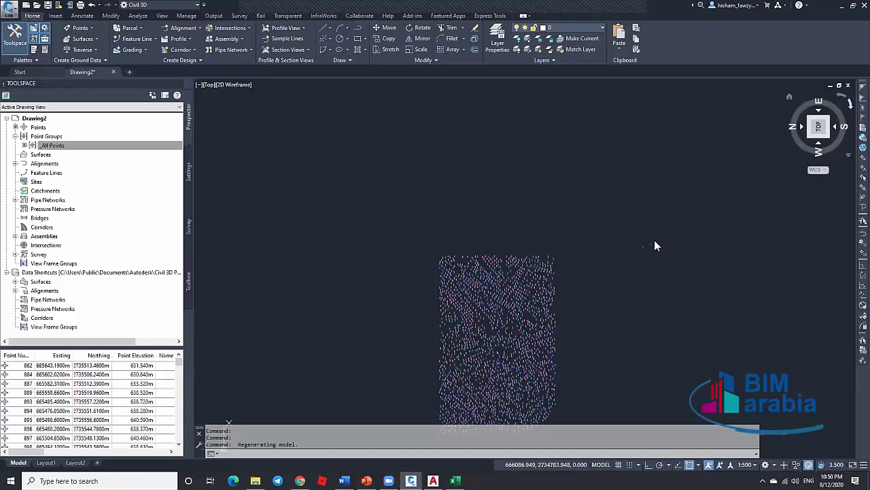
pyautogui.keyDown('shift'); pyautogui.moveTo(476, 195); pyautogui.dragTo(511, 187, button='middle'); pyautogui.keyUp('shift')
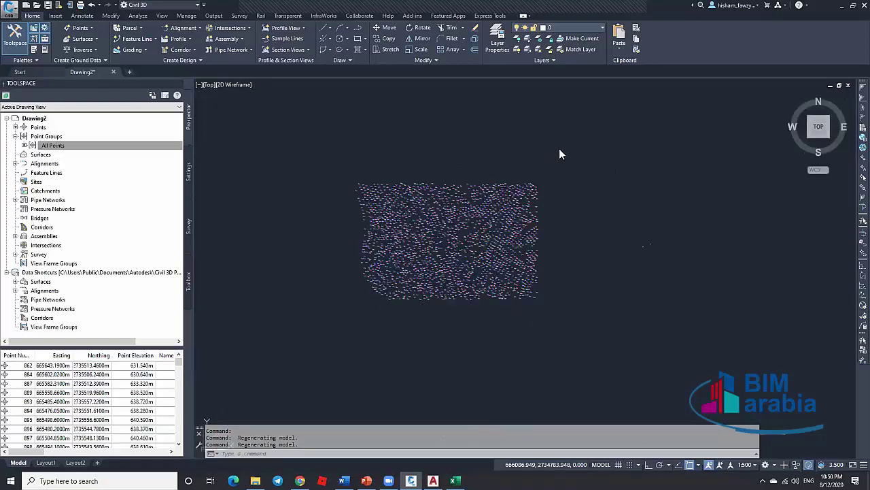
pyautogui.click(496, 142)
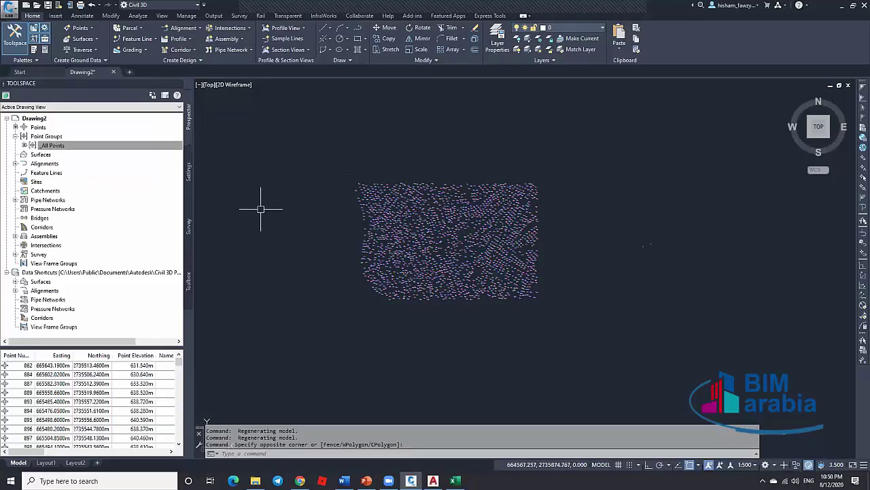
pyautogui.scroll(2, 367, 218)
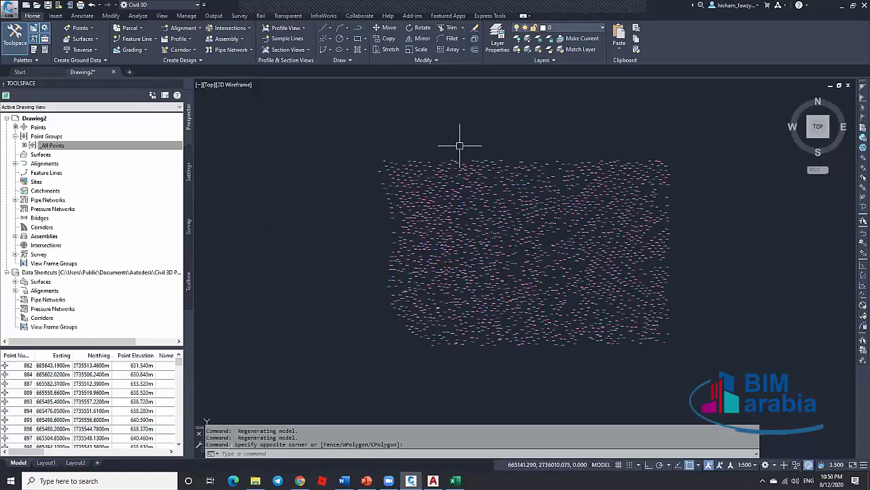
pyautogui.moveTo(575, 130); pyautogui.dragTo(546, 130, button='middle')
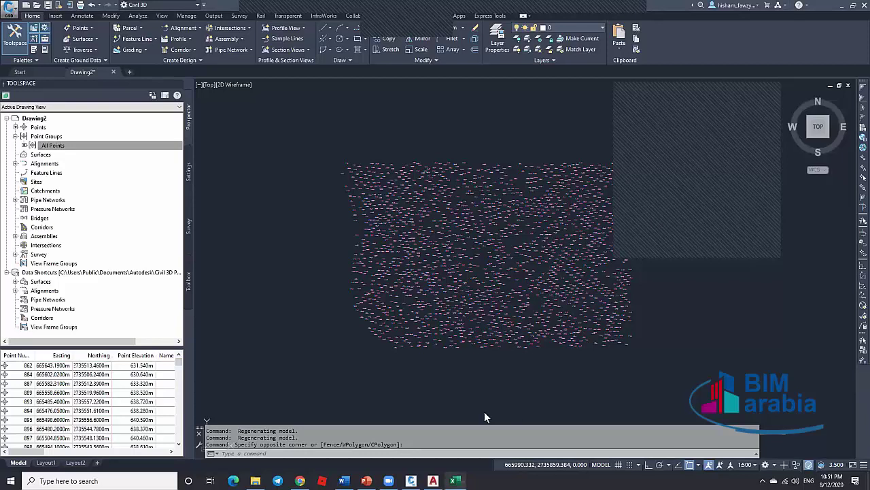
pyautogui.click(455, 480)
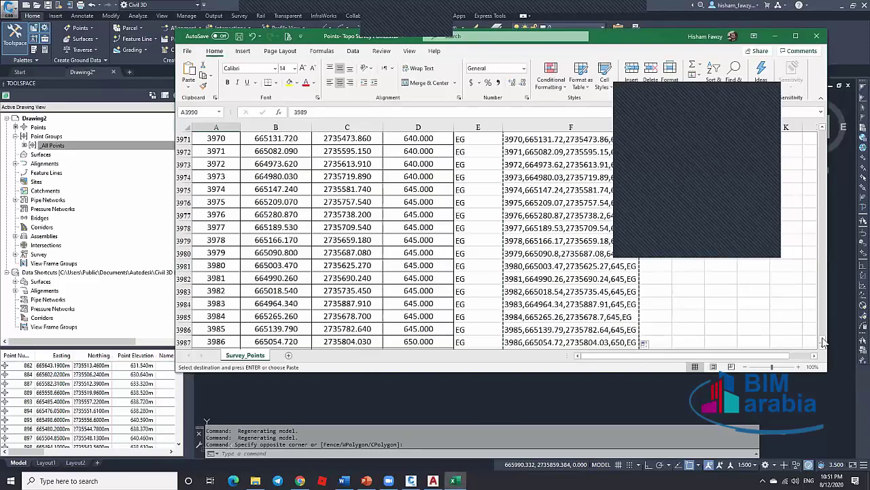
pyautogui.hotkey('ctrl', 'Home')
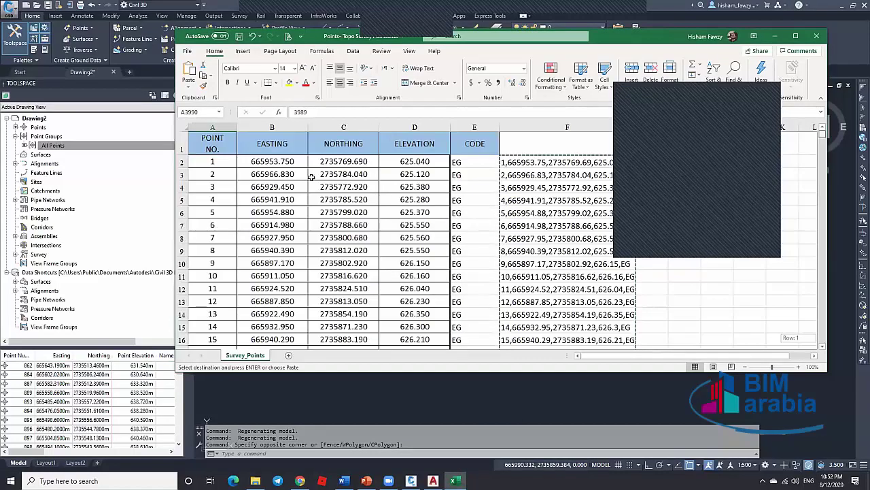
pyautogui.press('Down')
pyautogui.press('Down')
pyautogui.press('Right')
pyautogui.press('Right')
pyautogui.click(219, 161)
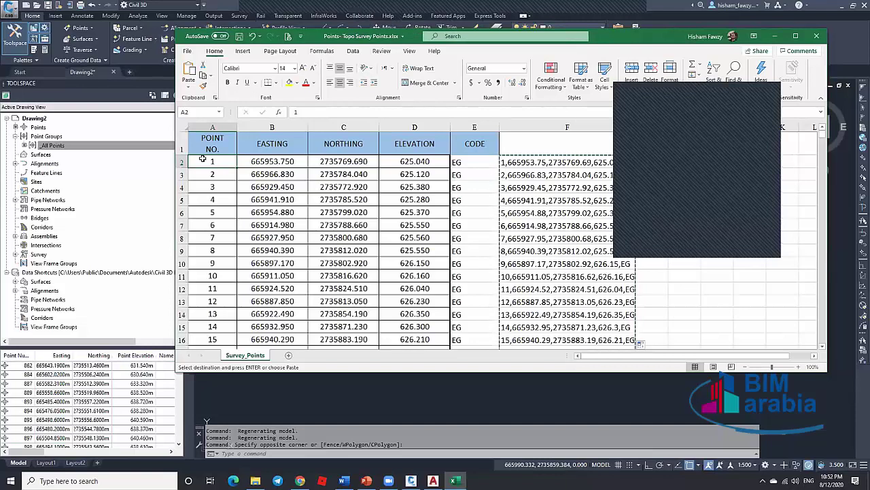
pyautogui.click(298, 393)
# Step: Start a Points from File import and try the PENZD space and PENZ comma formats
pyautogui.click(55, 15)
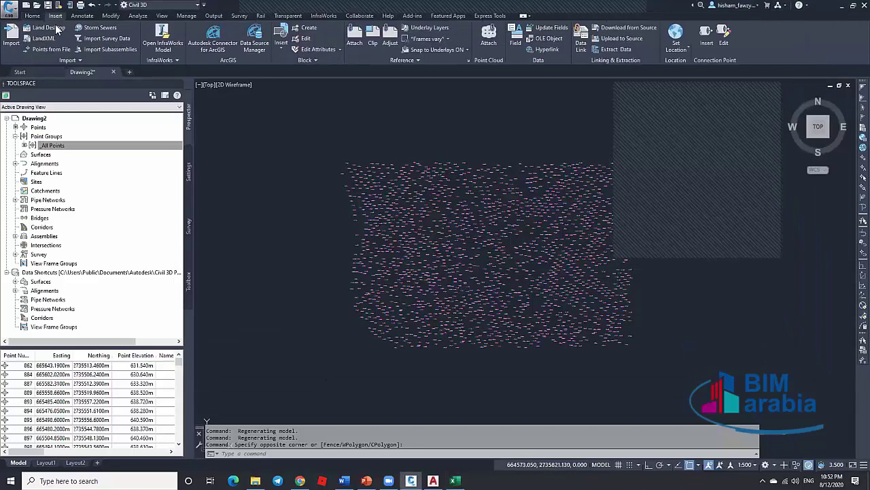
pyautogui.click(51, 49)
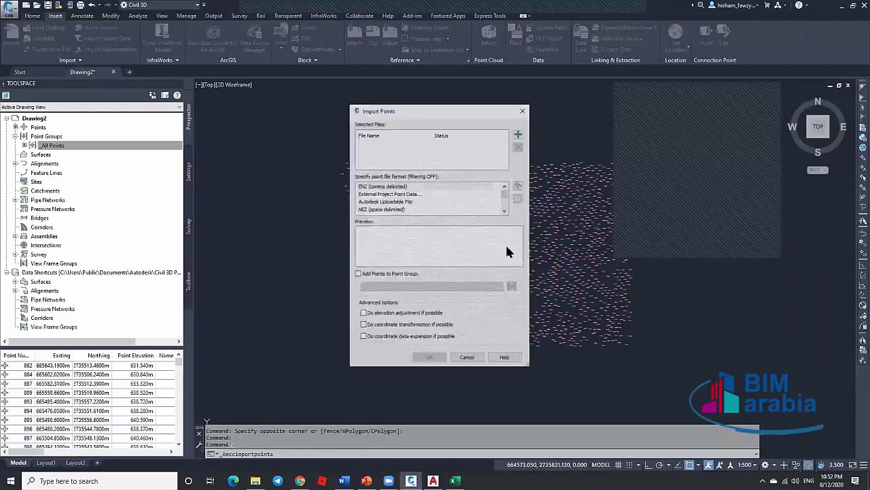
pyautogui.click(505, 211)
pyautogui.click(505, 211)
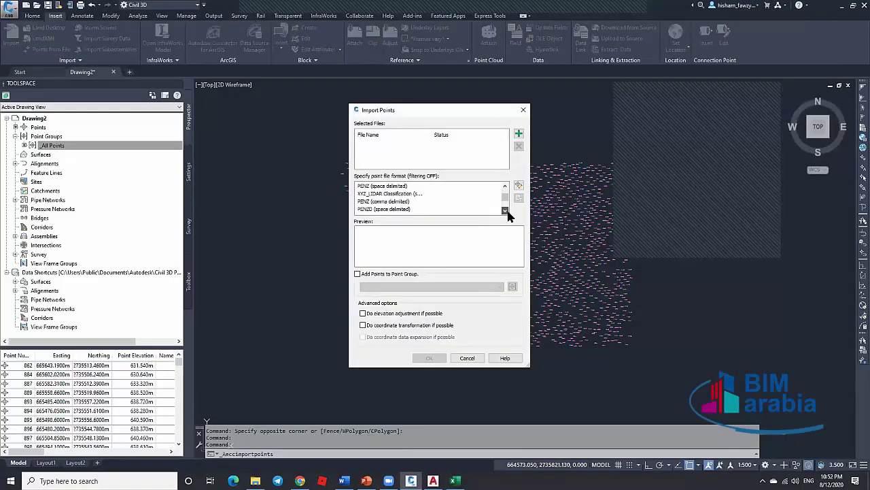
pyautogui.click(506, 210)
pyautogui.click(412, 203)
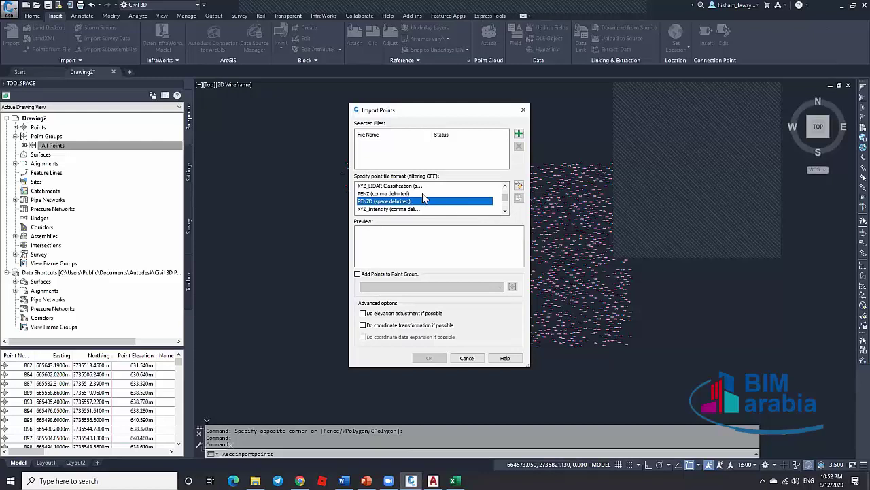
pyautogui.click(424, 194)
# Step: Select PENZD (comma delimited) in the point file format manager and modify it
pyautogui.click(518, 185)
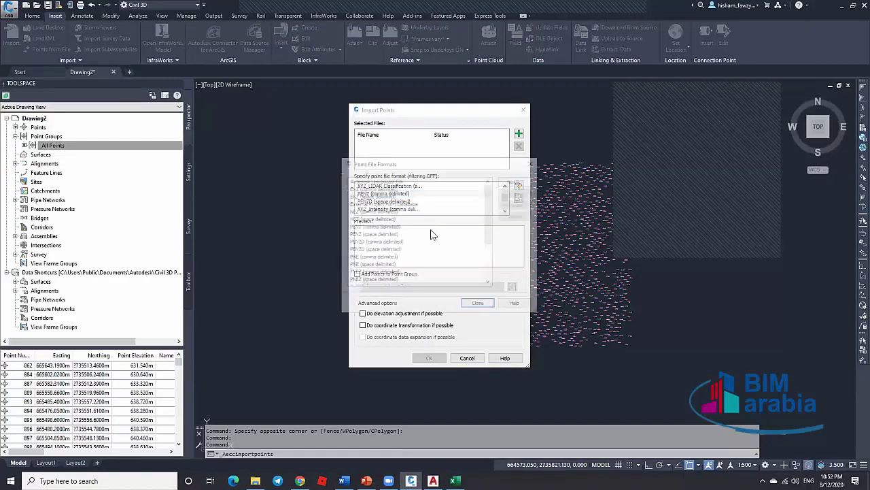
pyautogui.scroll(-2, 401, 243)
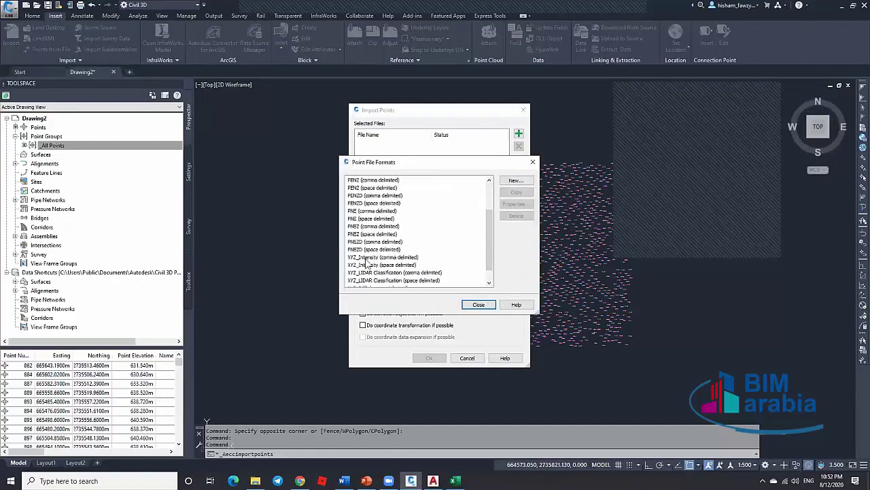
pyautogui.click(372, 250)
pyautogui.scroll(1, 379, 238)
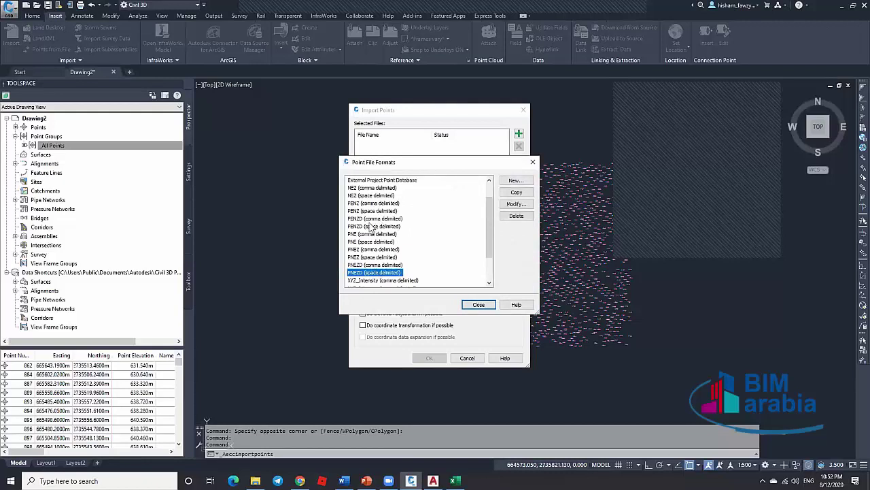
pyautogui.click(373, 219)
pyautogui.click(516, 204)
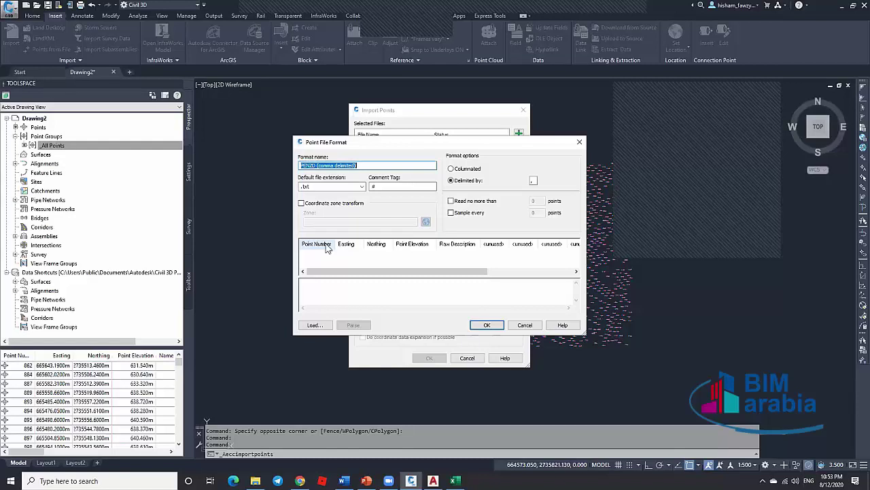
# Step: Change the PENZD comma-delimited format's first column from Point Number to Name
pyautogui.click(316, 244)
pyautogui.click(471, 228)
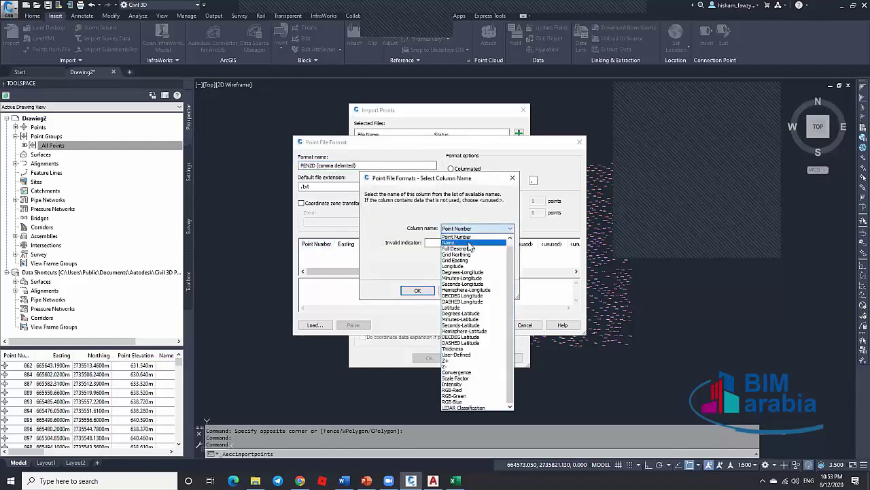
pyautogui.click(468, 242)
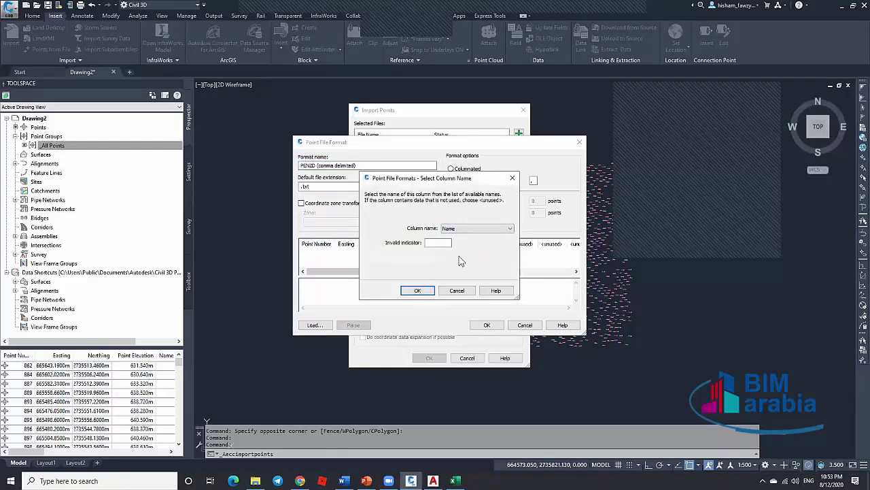
pyautogui.click(415, 291)
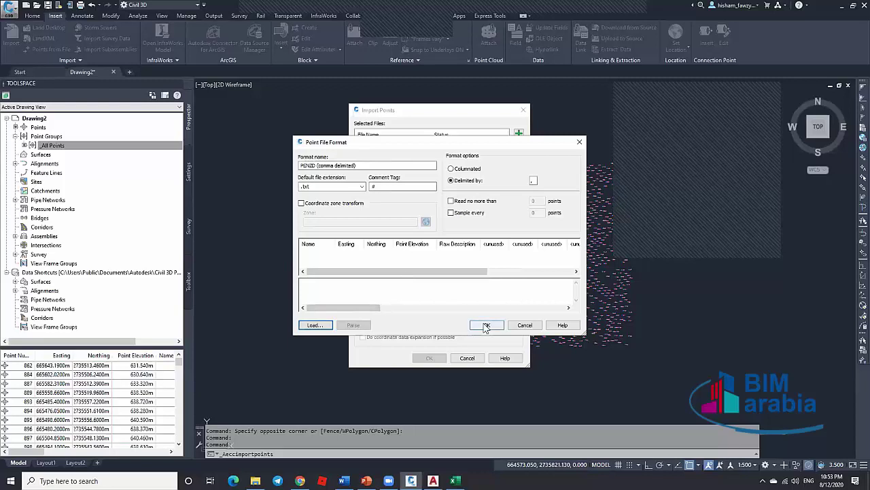
# Step: Append the user's name to the format name, save it, and cancel the point import
pyautogui.click(366, 166)
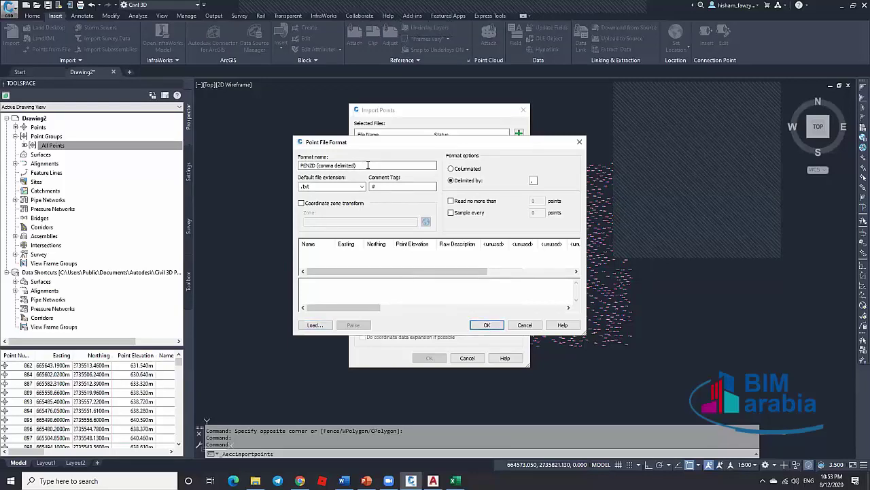
pyautogui.write('HISHAM')
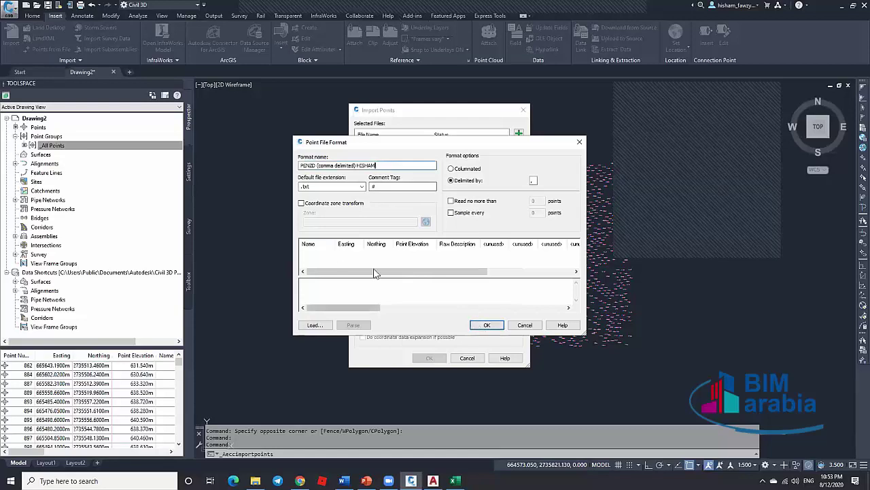
pyautogui.click(485, 325)
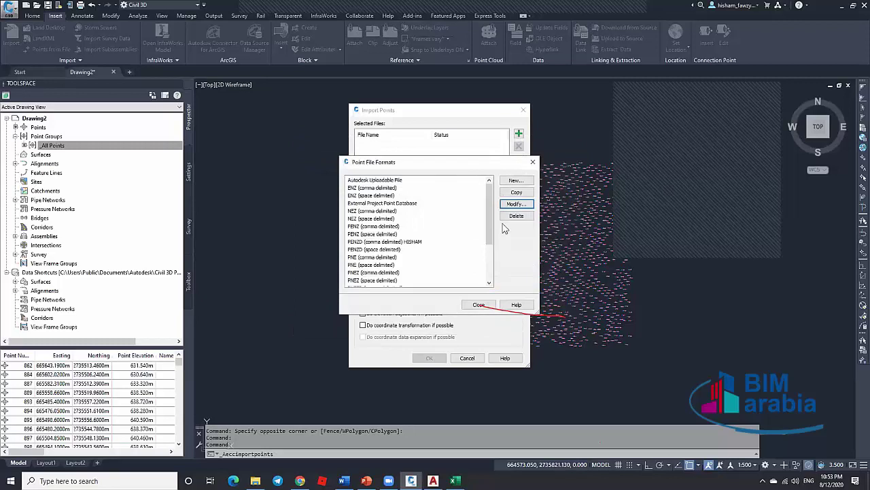
pyautogui.click(478, 305)
pyautogui.click(467, 357)
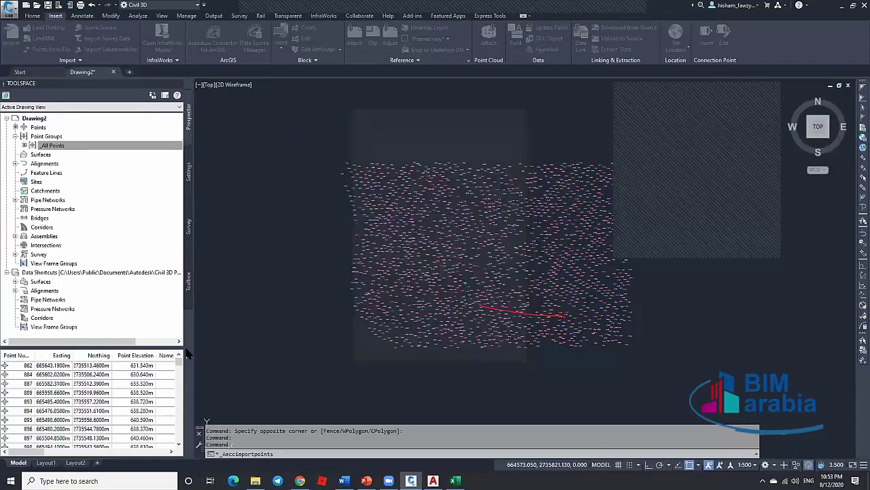
pyautogui.click(178, 429)
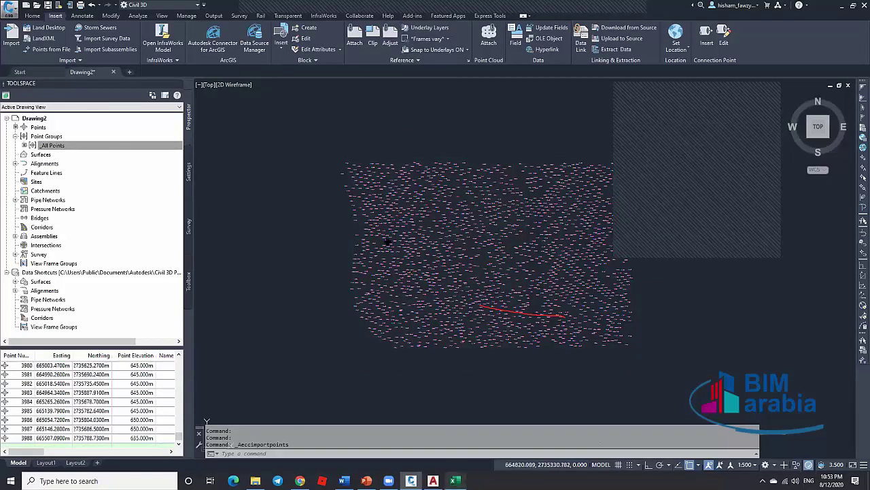
# Step: Renumber the Excel points as AA1, AA2 and fill the AA numbering down column A
pyautogui.hotkey('alt', 'Tab')
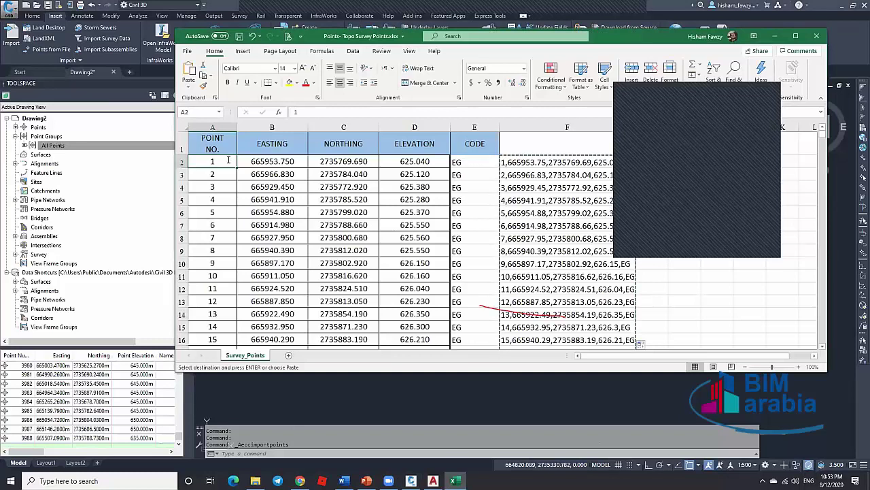
pyautogui.write('AA1')
pyautogui.press('Return')
pyautogui.write('AA2')
pyautogui.press('Return')
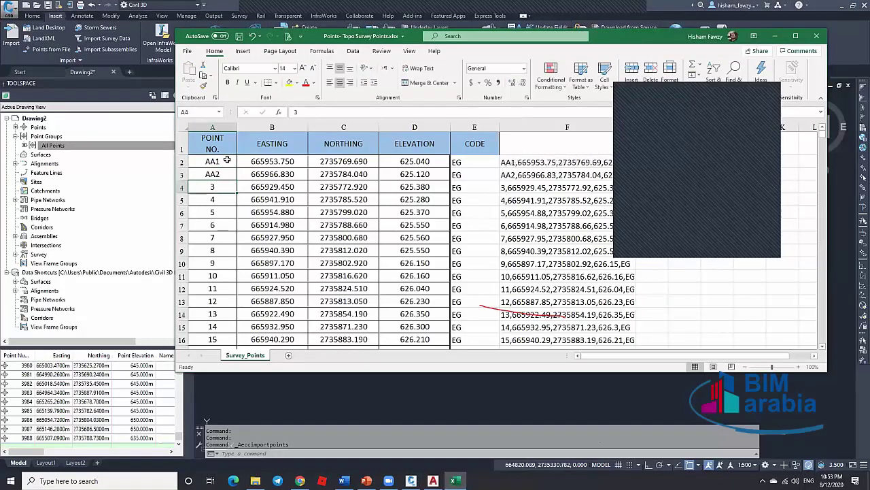
pyautogui.moveTo(226, 164); pyautogui.dragTo(229, 175)
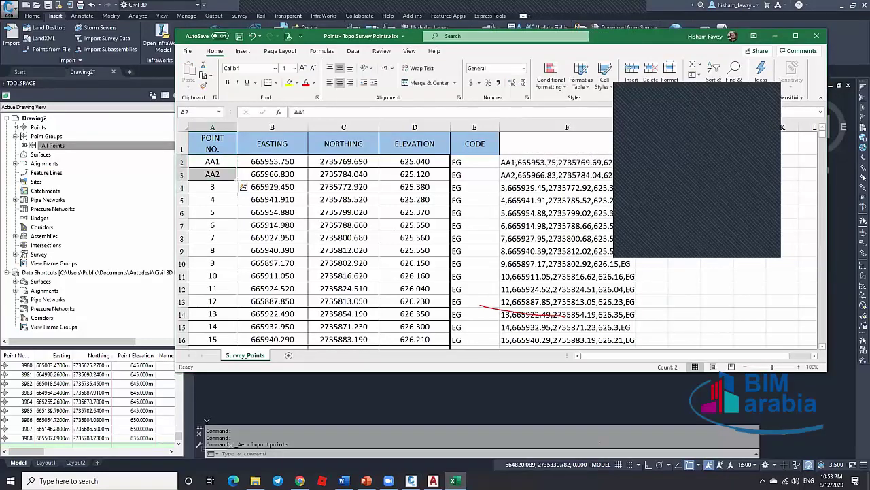
pyautogui.doubleClick(236, 180)
# Step: Copy the combined point lines F2:F29 and open POINTS.txt with all its text selected
pyautogui.click(528, 163)
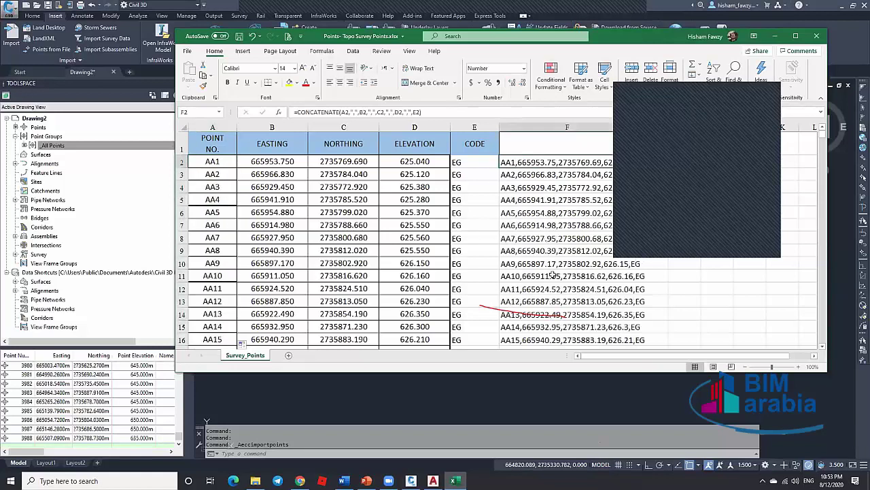
pyautogui.scroll(-5, 553, 275)
pyautogui.keyDown('shift'); pyautogui.click(555, 303); pyautogui.keyUp('shift')
pyautogui.hotkey('ctrl', 'c')
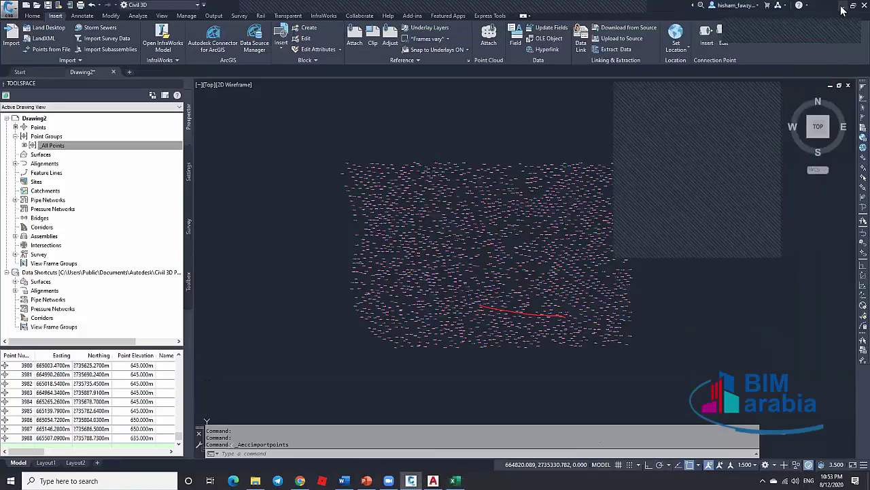
pyautogui.click(823, 23)
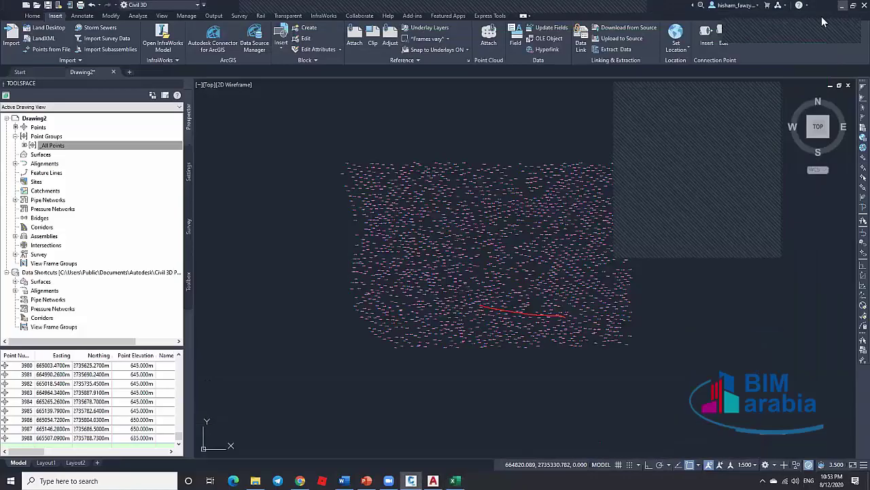
pyautogui.press('super+Down')
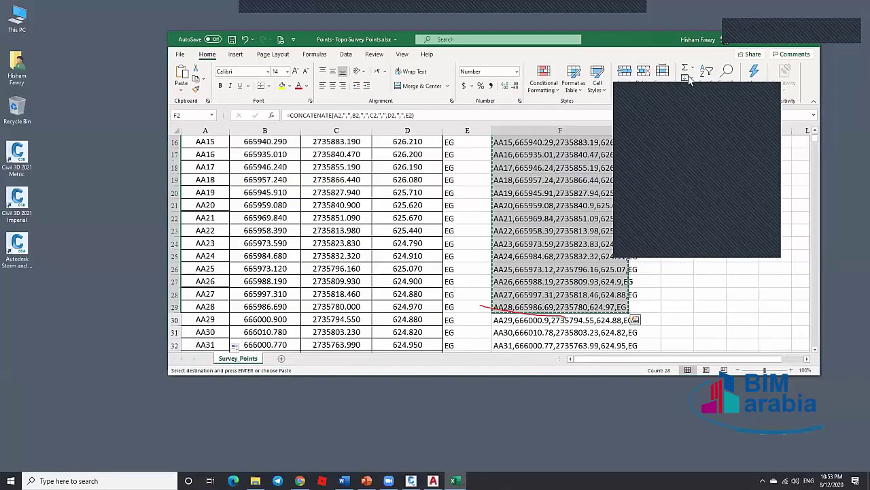
pyautogui.press('super+Down')
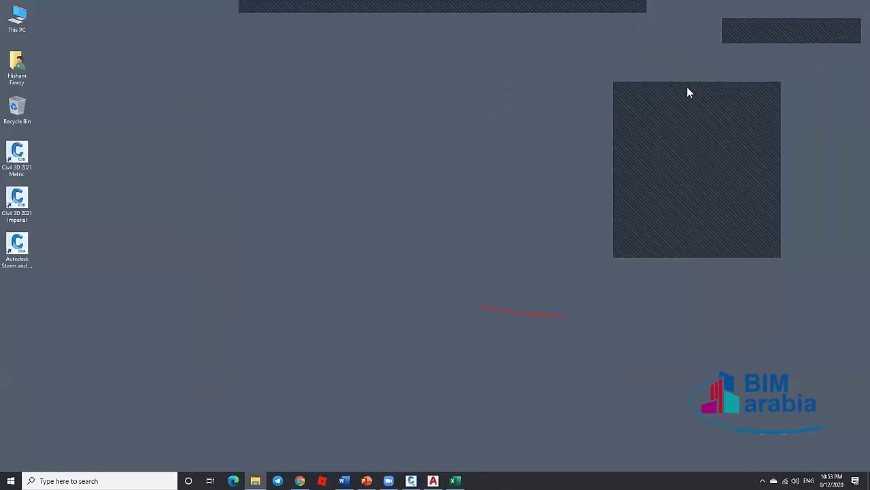
pyautogui.doubleClick(687, 91)
pyautogui.hotkey('ctrl', 'a')
# Step: Save POINTS.txt with the pasted point lines and return to the Civil 3D Drawing2 window
pyautogui.hotkey('ctrl', 'End')
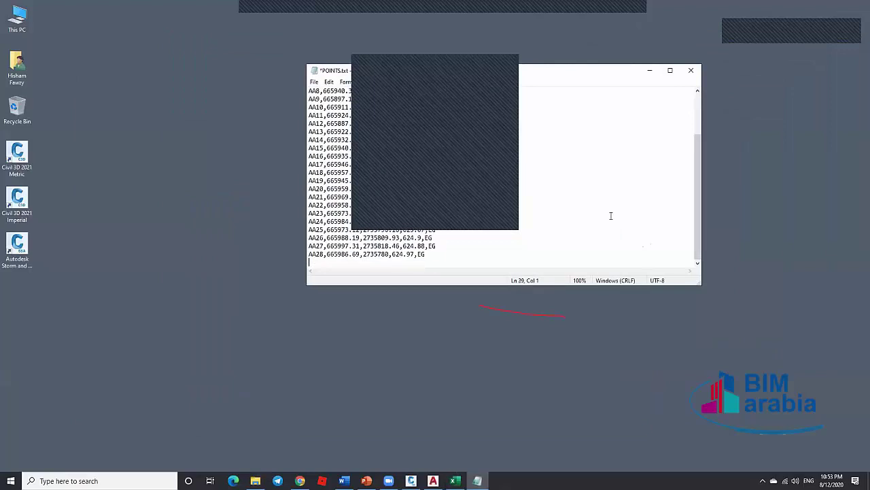
pyautogui.click(315, 81)
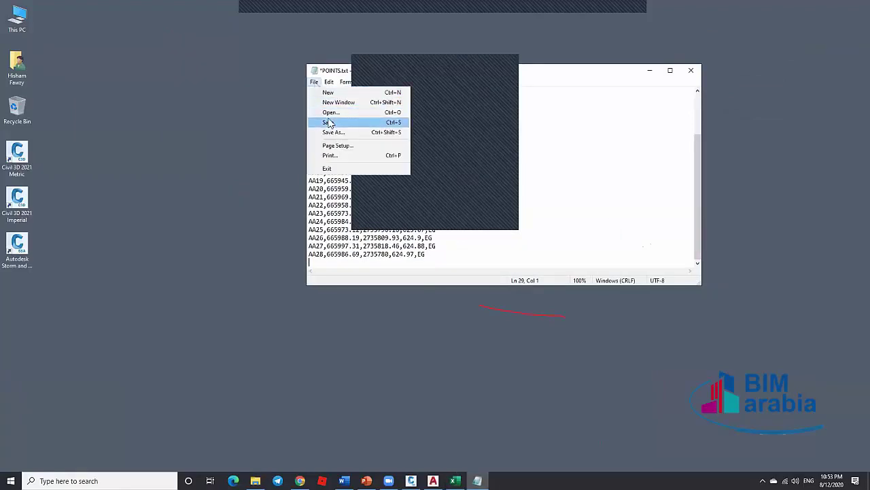
pyautogui.click(326, 121)
pyautogui.click(433, 481)
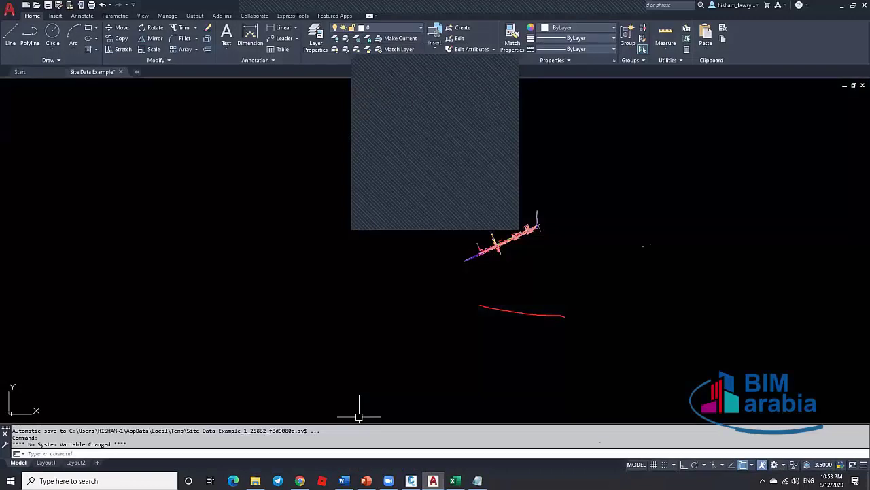
pyautogui.click(411, 481)
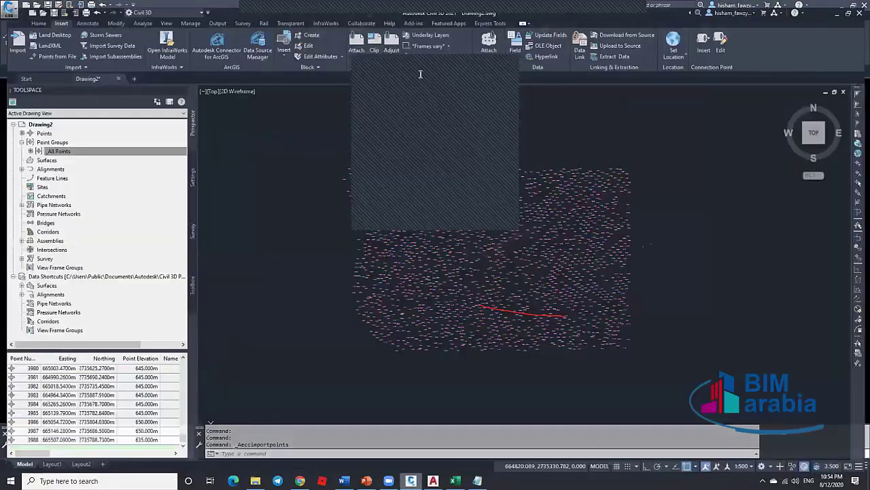
# Step: Repeat the point import, add POINTS.txt as the source file and review the format list
pyautogui.press('Return')
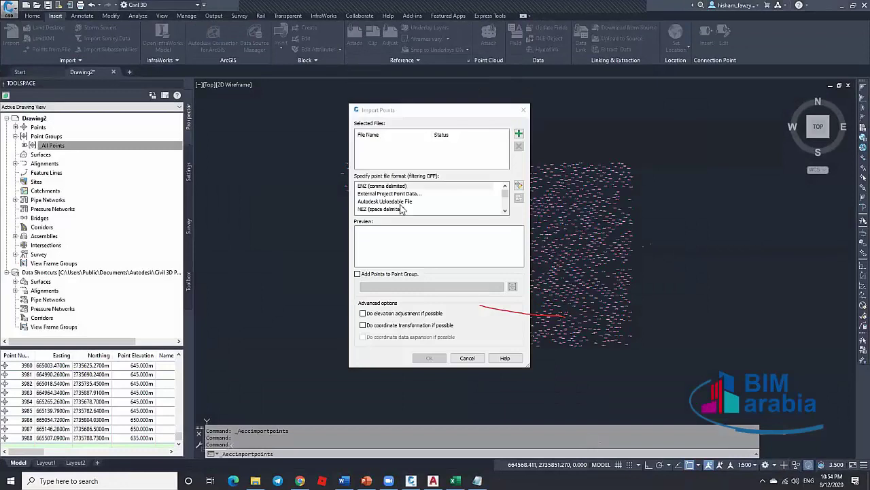
pyautogui.click(517, 134)
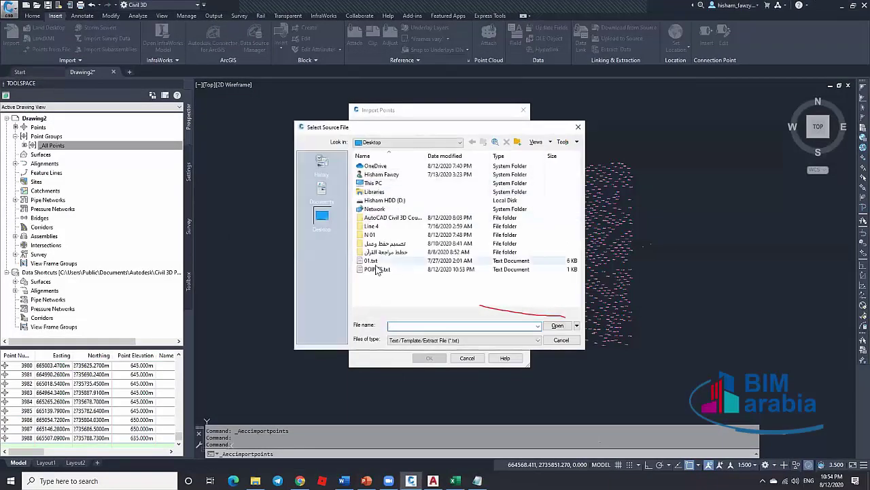
pyautogui.click(378, 270)
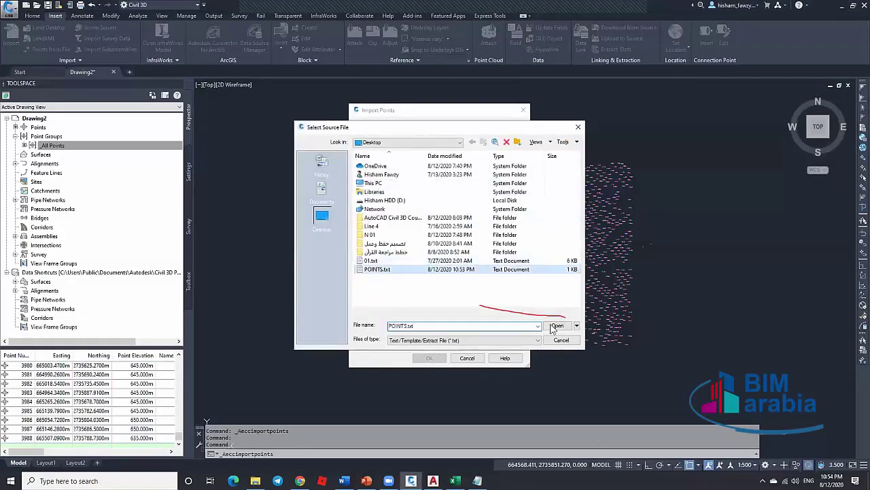
pyautogui.click(558, 326)
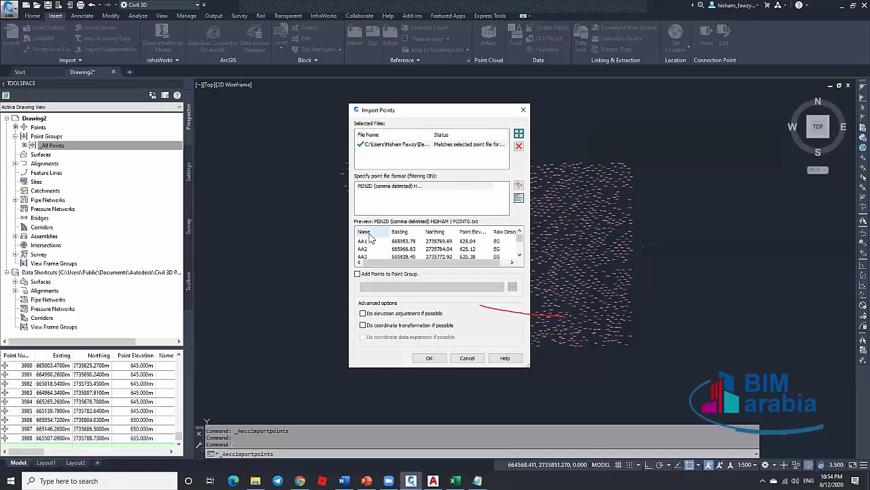
pyautogui.click(369, 241)
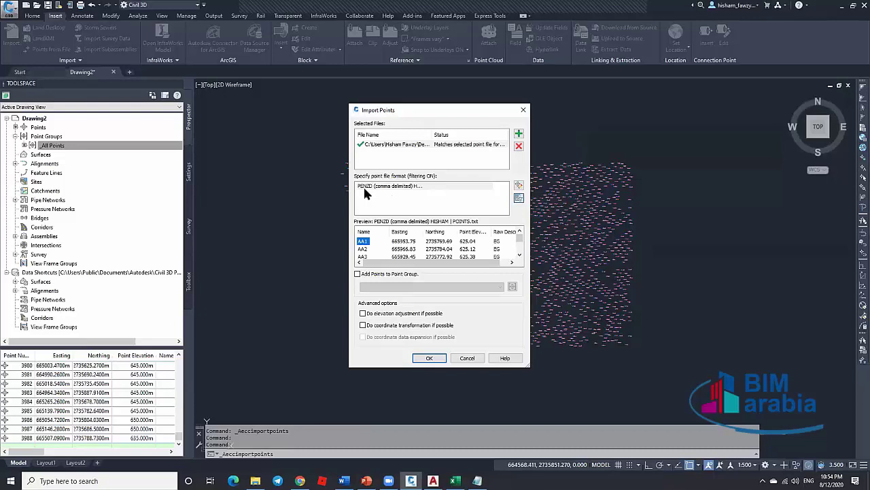
pyautogui.click(519, 186)
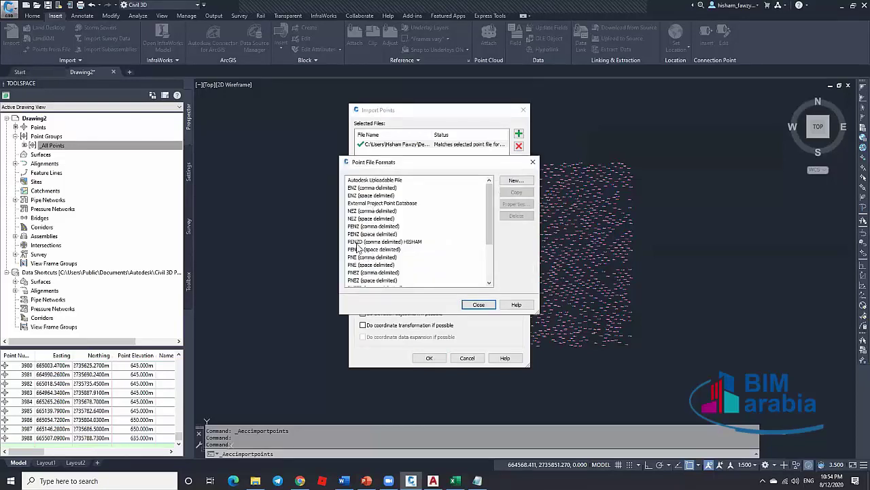
pyautogui.click(362, 211)
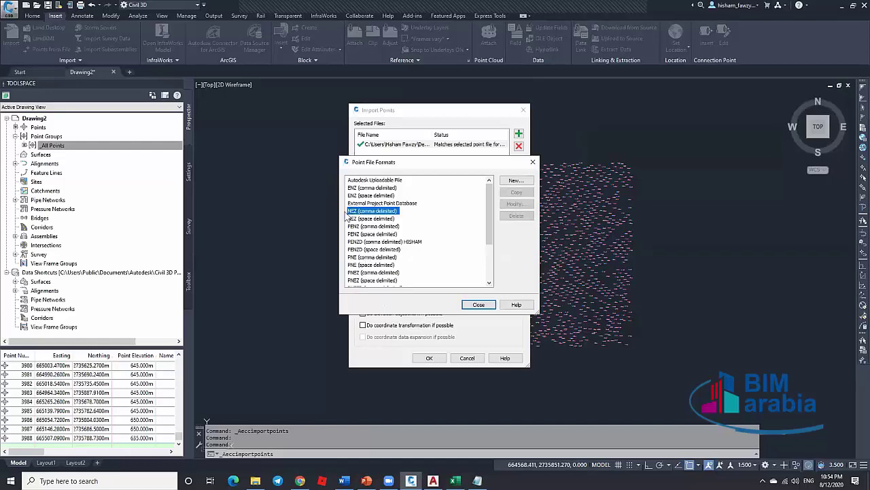
pyautogui.click(478, 304)
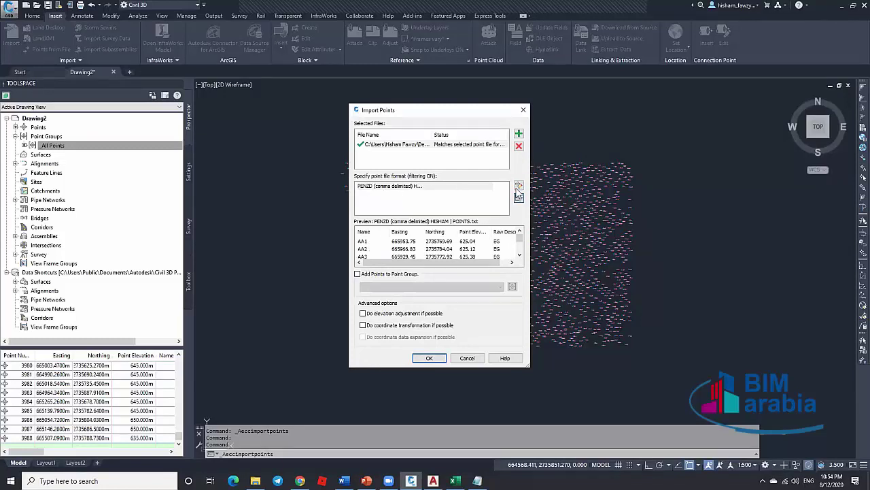
# Step: Change the PENZD (comma delimited) HISHAM format's first column from Name to Point Number
pyautogui.click(519, 195)
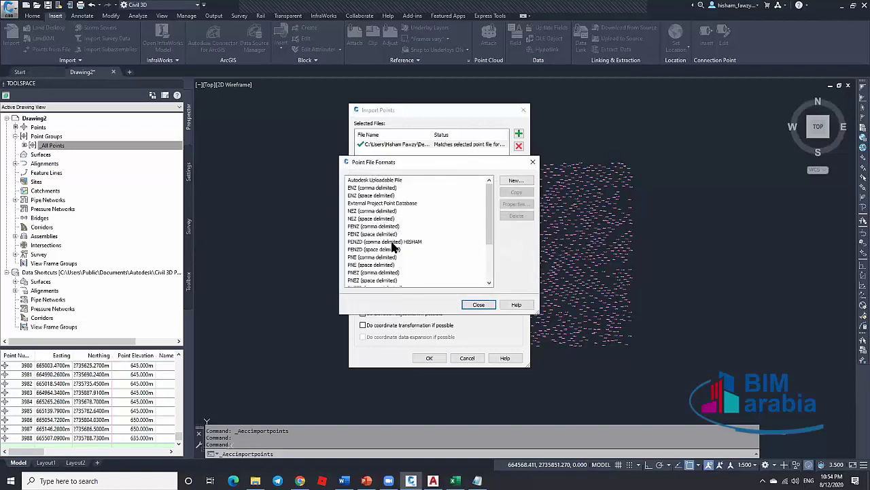
pyautogui.click(389, 242)
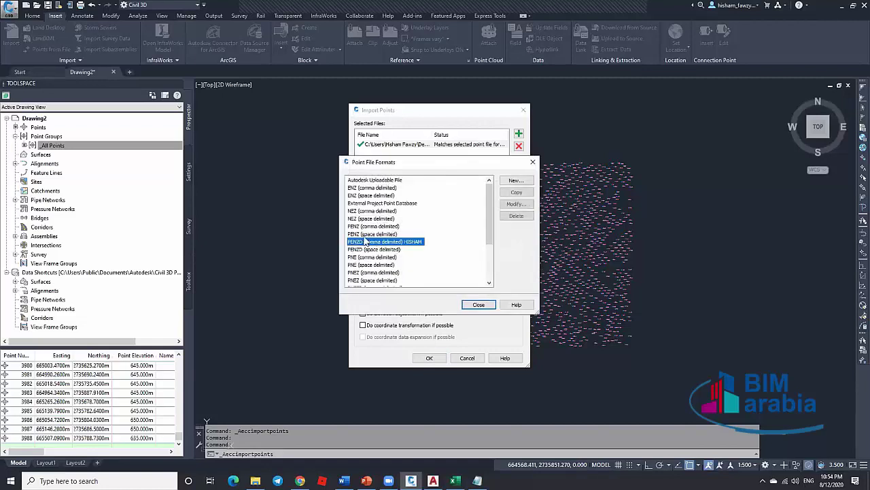
pyautogui.click(515, 204)
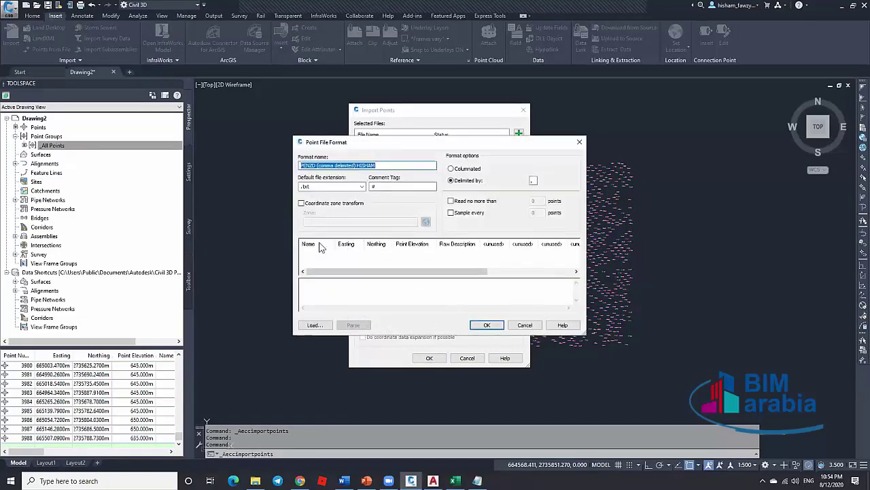
pyautogui.click(307, 245)
pyautogui.click(465, 230)
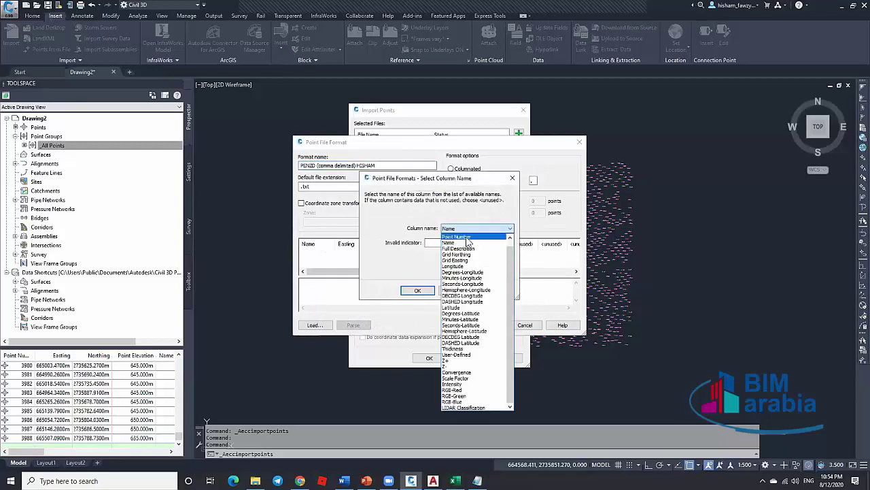
pyautogui.click(466, 241)
pyautogui.click(417, 290)
pyautogui.click(487, 325)
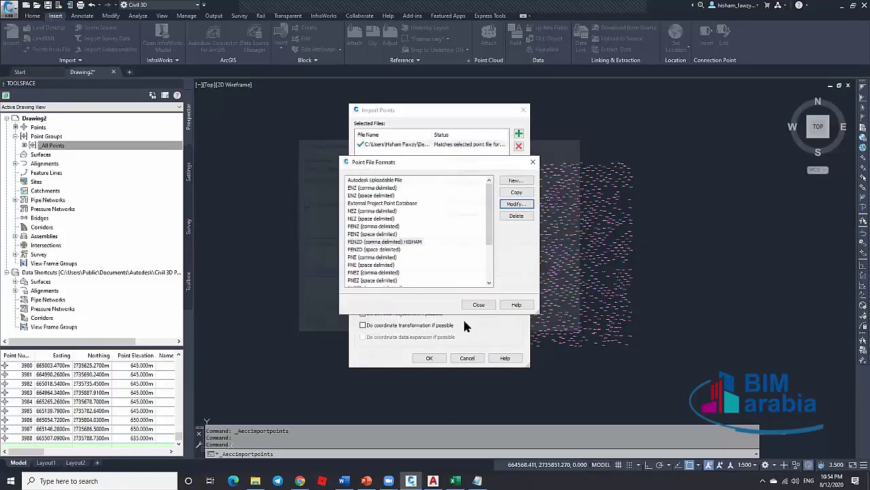
pyautogui.click(478, 306)
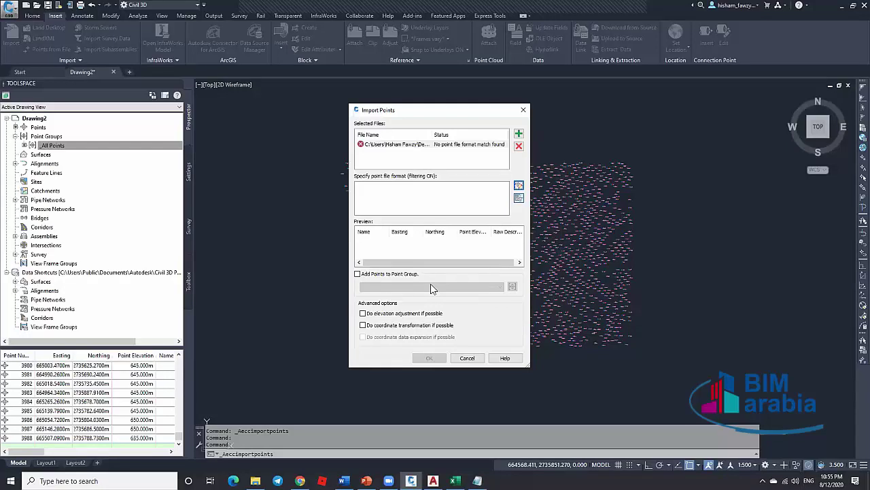
# Step: Edit PENZD (comma delimited) HISHAM again, restoring its first column from Point Number to Name
pyautogui.click(518, 186)
pyautogui.click(372, 242)
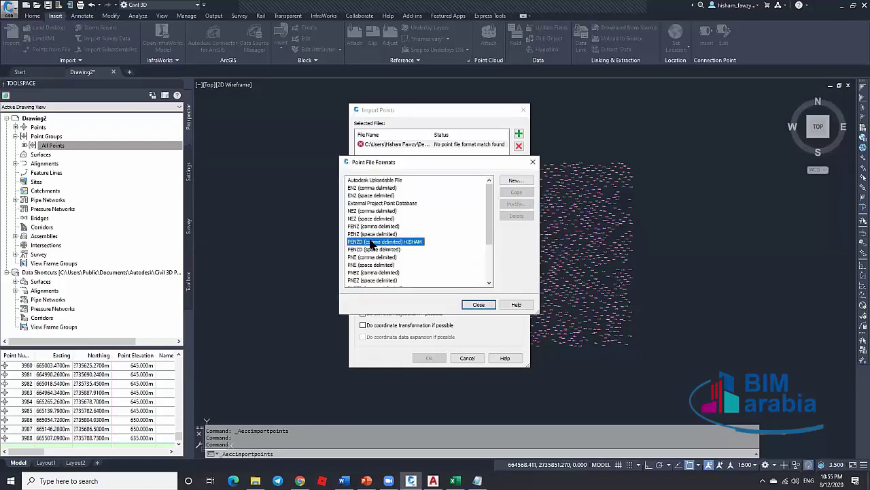
pyautogui.click(515, 204)
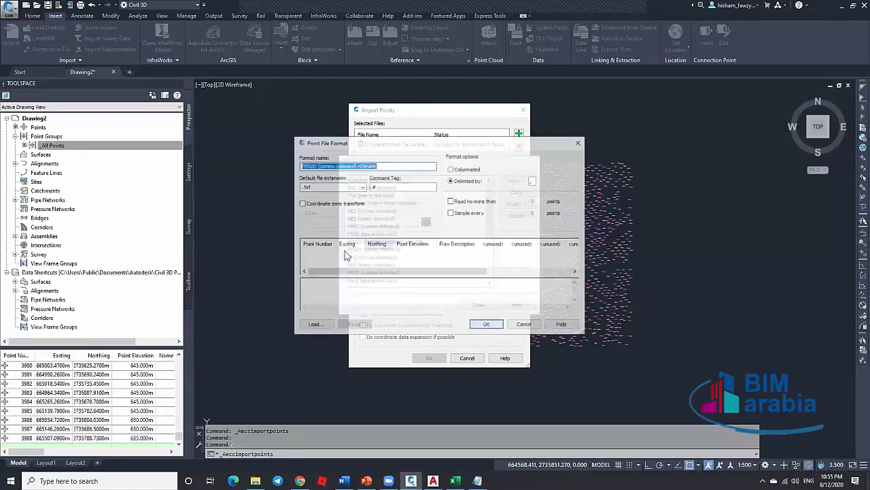
pyautogui.click(318, 246)
pyautogui.click(477, 228)
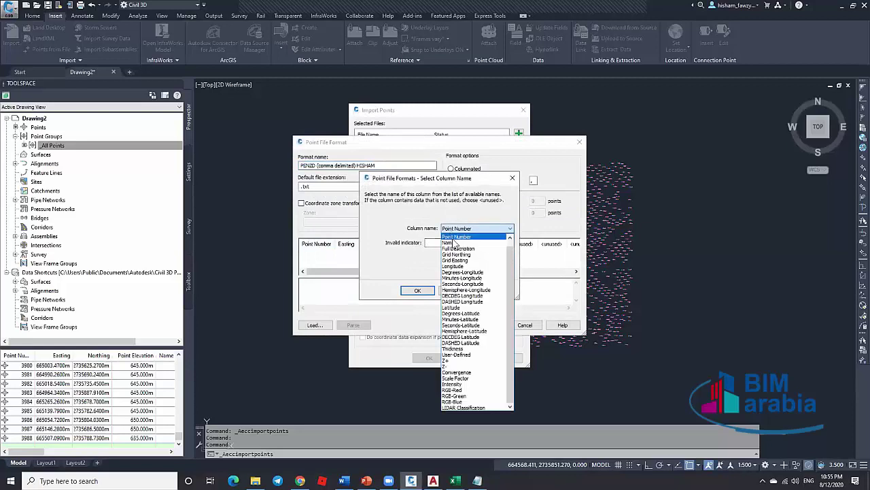
pyautogui.click(469, 246)
pyautogui.click(429, 291)
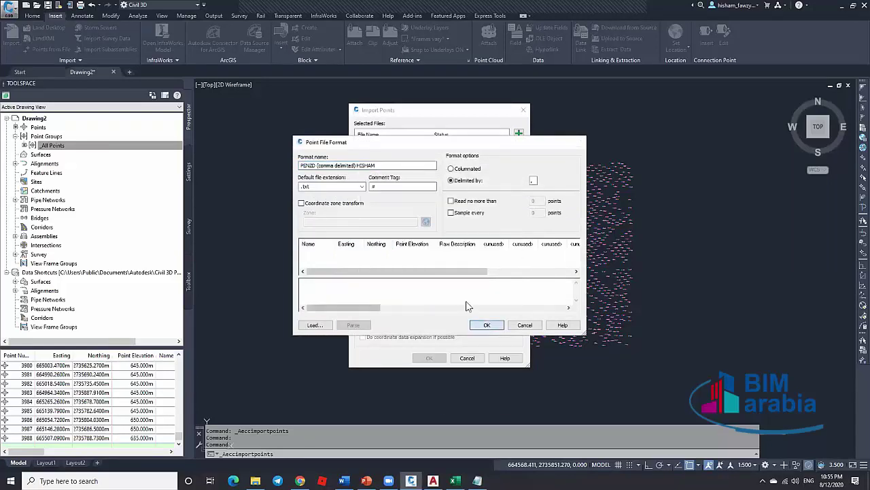
pyautogui.click(487, 324)
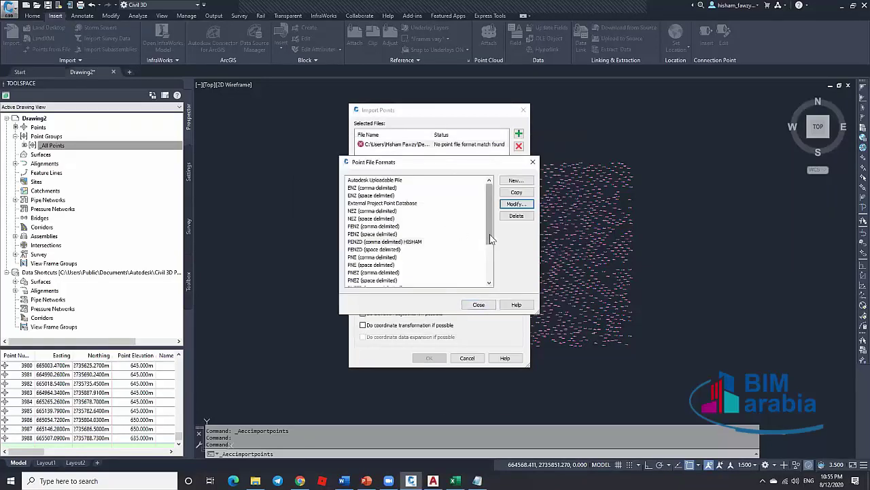
pyautogui.click(480, 304)
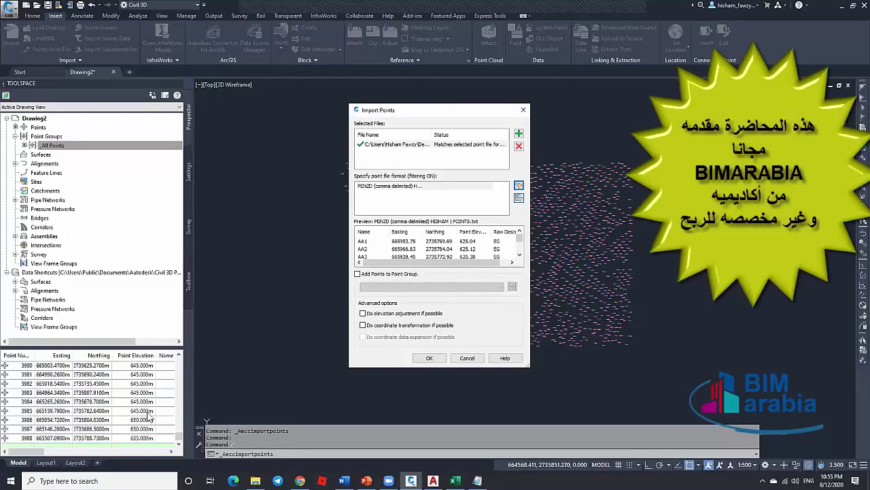
# Step: Import the POINTS.txt points and sort the Toolspace point list by Name
pyautogui.click(425, 359)
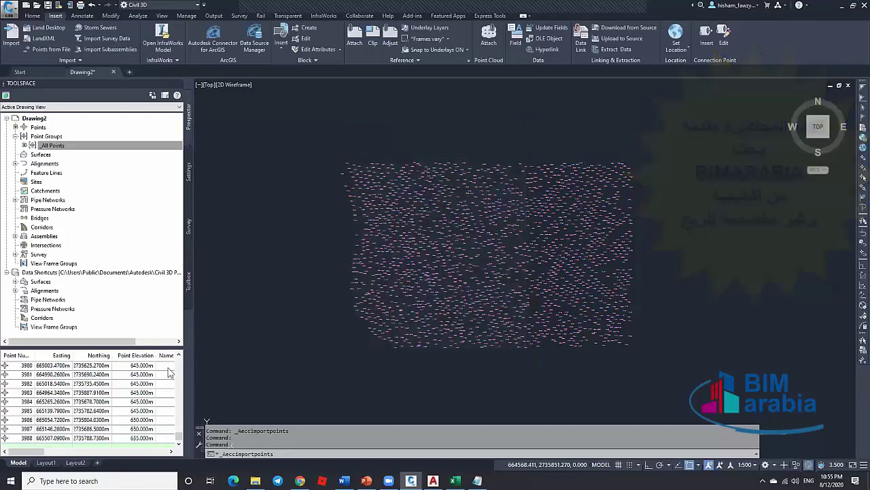
pyautogui.moveTo(180, 363); pyautogui.dragTo(179, 441)
pyautogui.click(26, 383)
pyautogui.scroll(2, 26, 383)
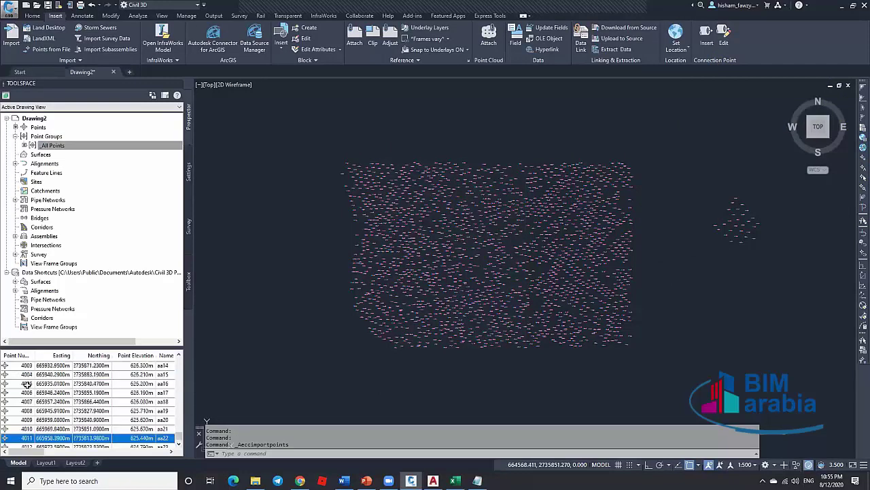
pyautogui.scroll(3, 26, 383)
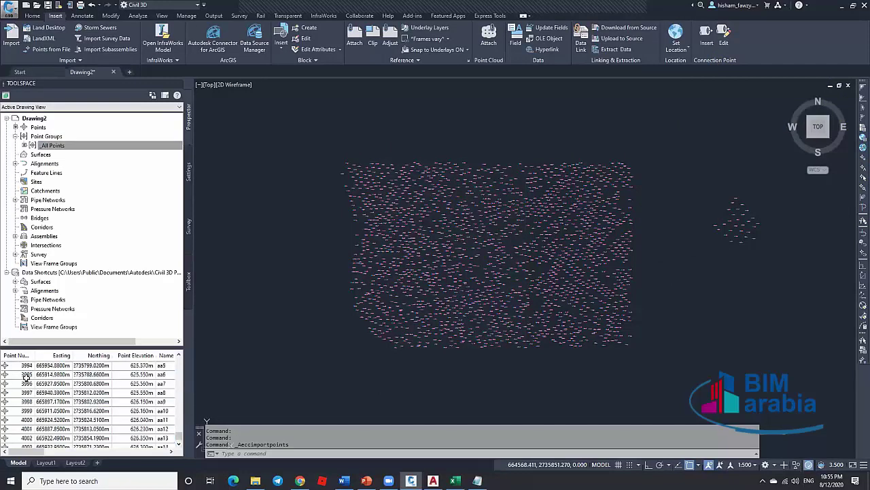
pyautogui.click(168, 355)
pyautogui.moveTo(195, 366); pyautogui.dragTo(274, 369)
# Step: Inspect imported points 3990 and 3991 (aa2), then switch to the Excel workbook
pyautogui.click(171, 411)
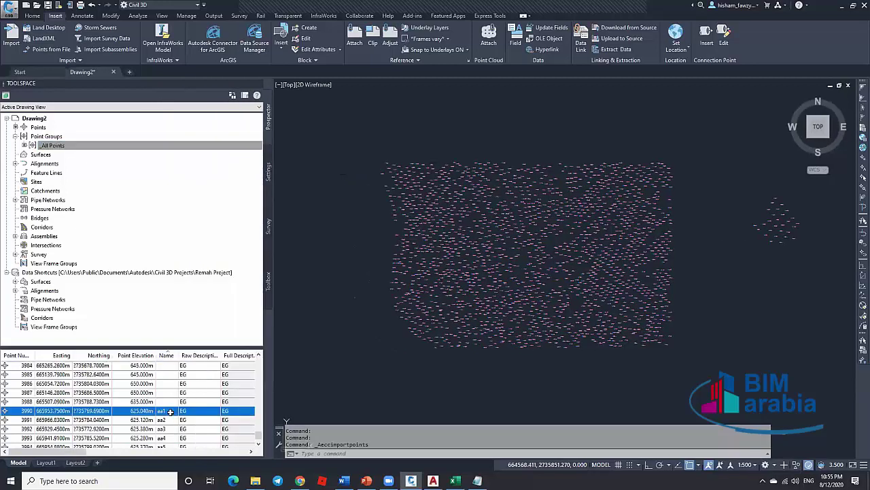
pyautogui.click(15, 421)
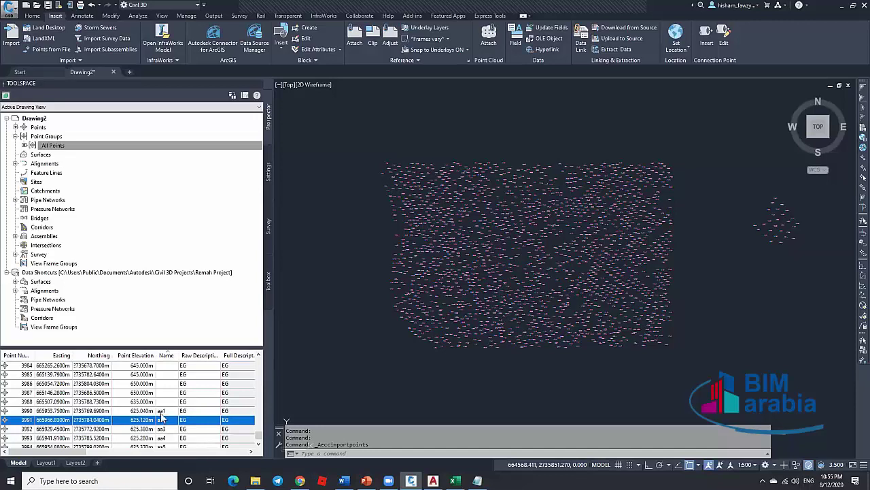
pyautogui.scroll(-1, 165, 417)
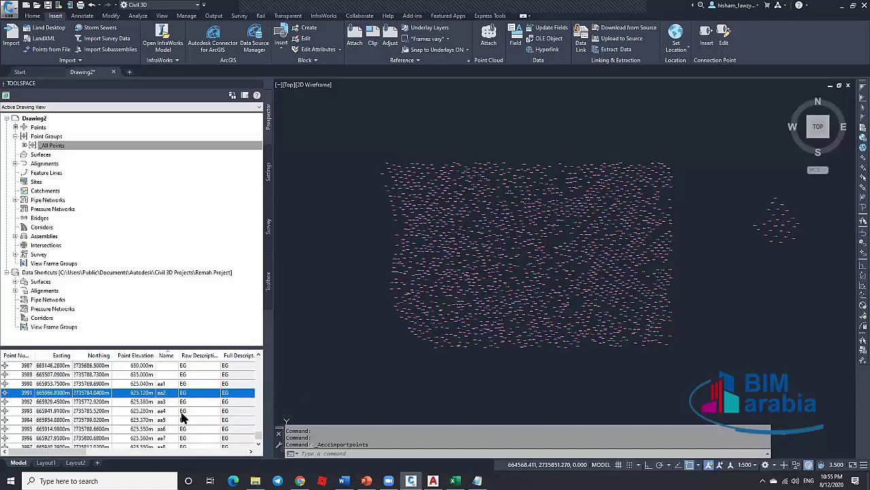
pyautogui.moveTo(477, 480)
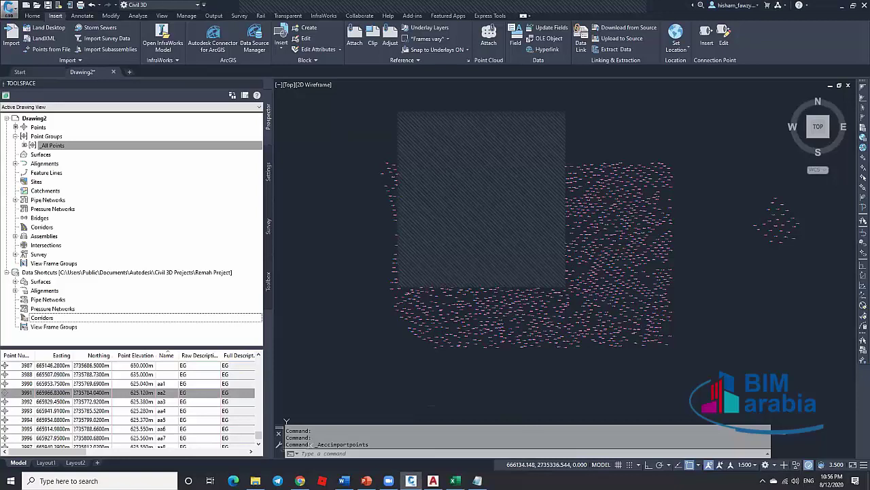
pyautogui.moveTo(264, 306); pyautogui.dragTo(183, 299)
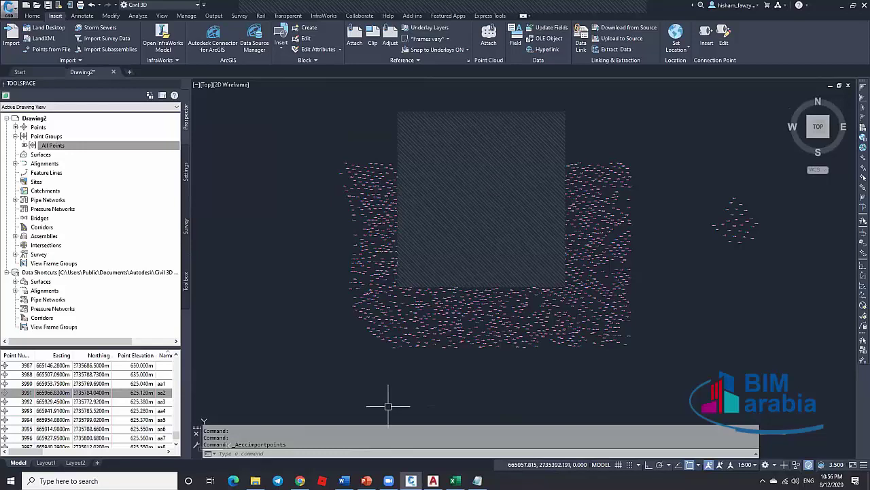
pyautogui.hotkey('alt', 'Tab')
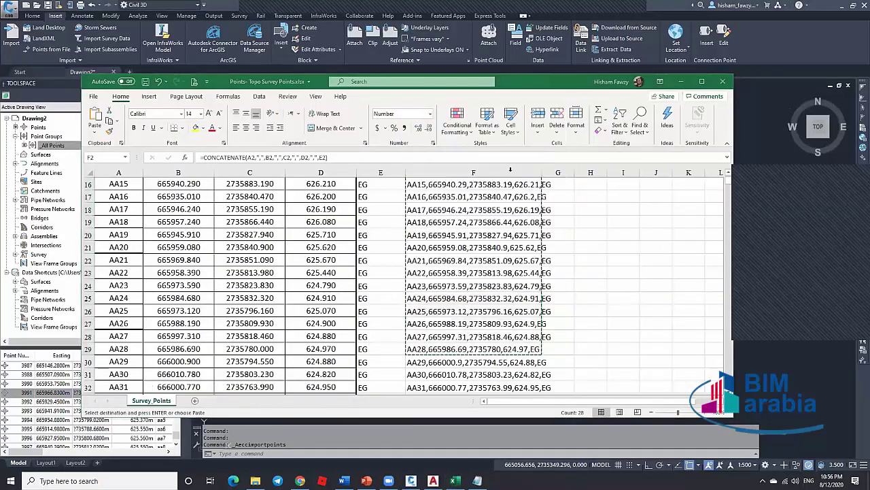
# Step: Edit the F16 CONCATENATE formula, replacing its comma separators with spaces
pyautogui.click(442, 185)
pyautogui.press('Escape')
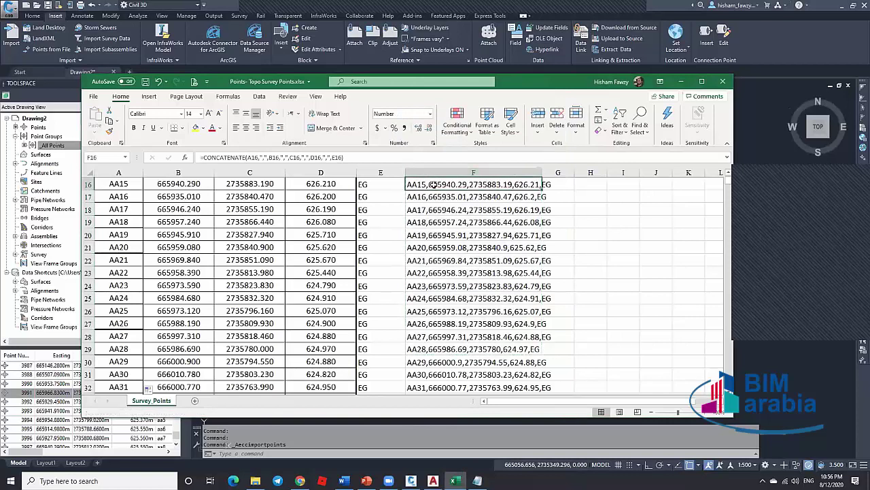
pyautogui.doubleClick(436, 184)
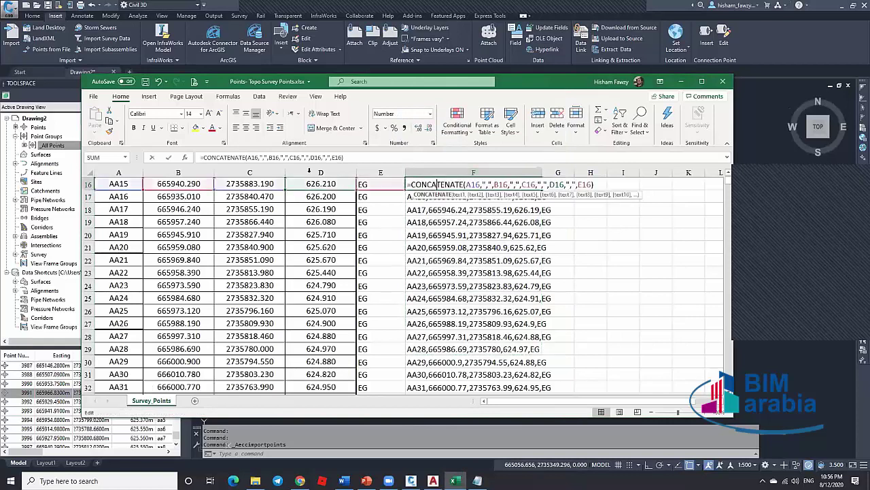
pyautogui.click(185, 158)
pyautogui.click(519, 200)
pyautogui.moveTo(519, 200); pyautogui.dragTo(501, 204)
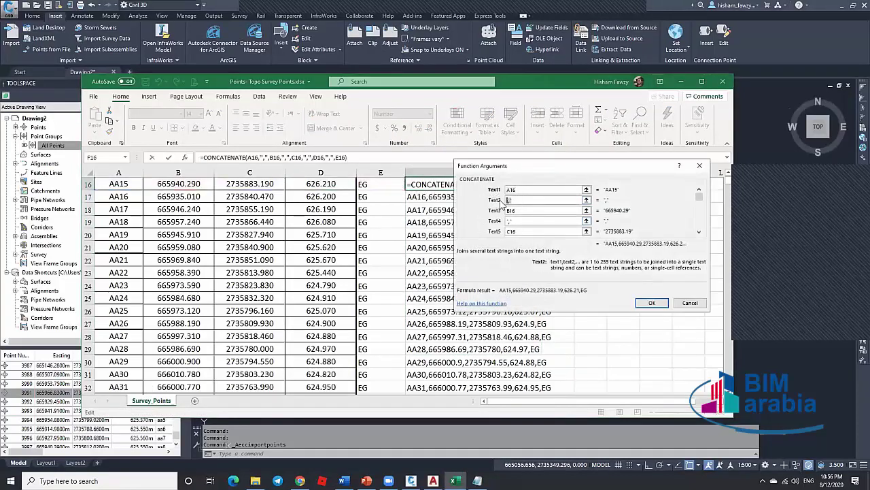
pyautogui.press('BackSpace')
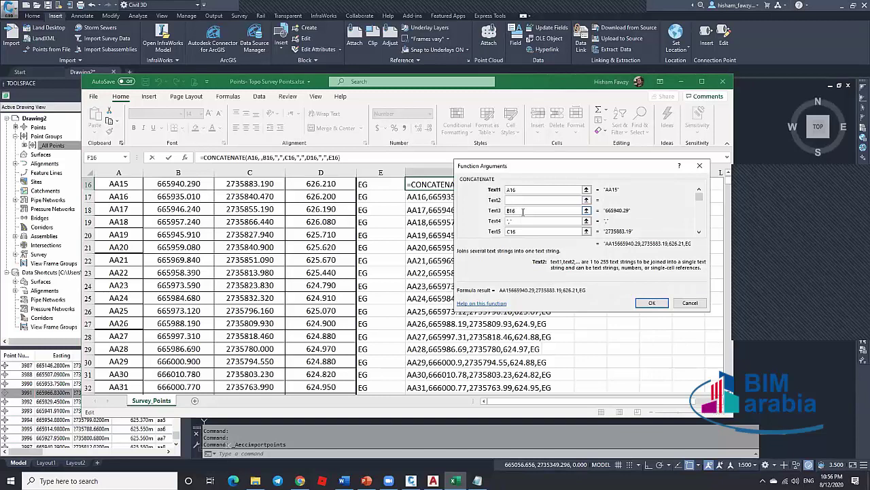
pyautogui.press('Tab')
pyautogui.press('Tab')
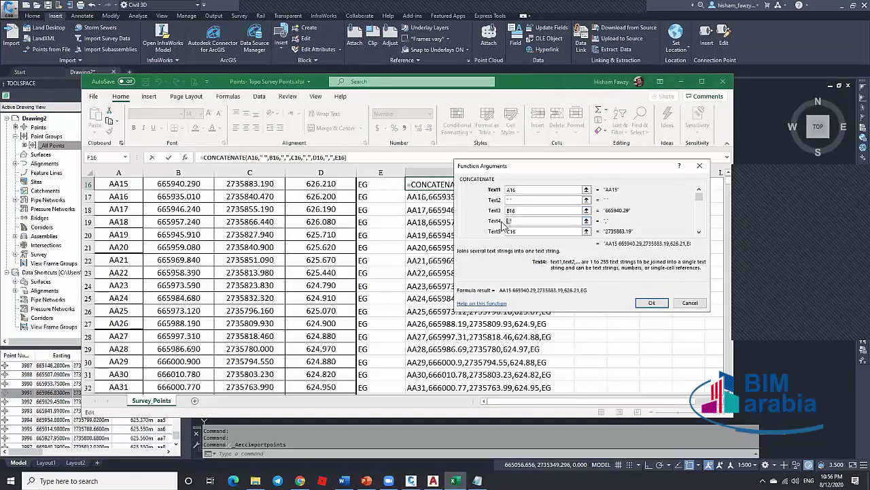
pyautogui.click(651, 303)
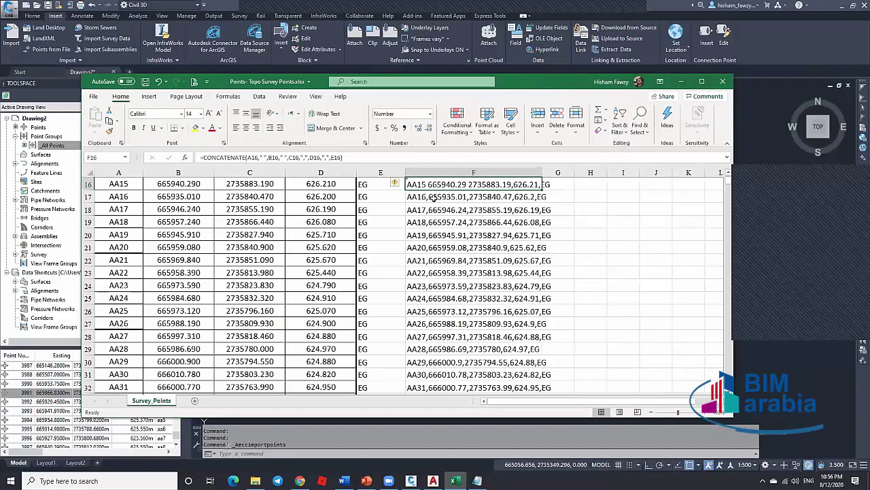
pyautogui.moveTo(428, 197); pyautogui.dragTo(432, 184)
# Step: Bring the Civil 3D drawing with the imported points back to the front
pyautogui.click(801, 175)
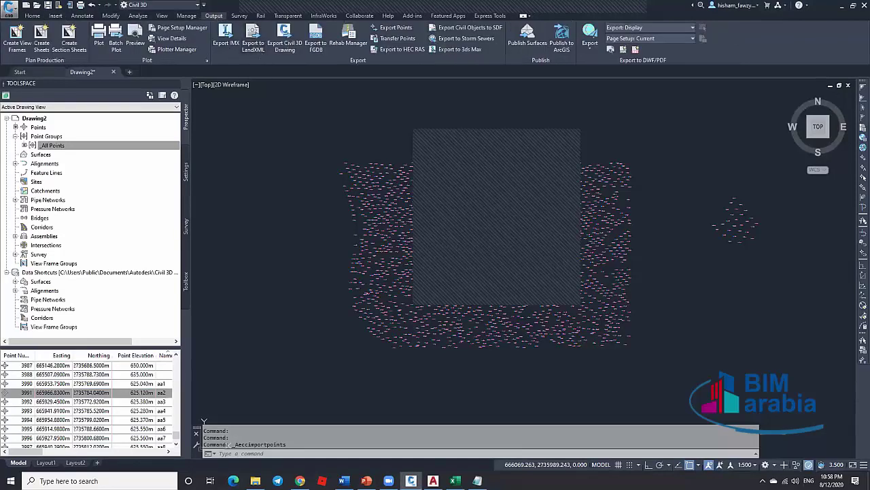
pyautogui.click(253, 37)
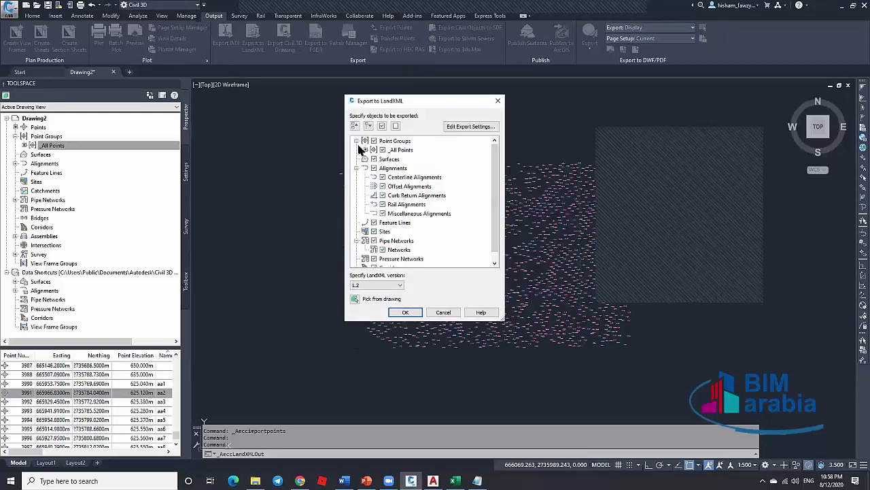
pyautogui.click(356, 126)
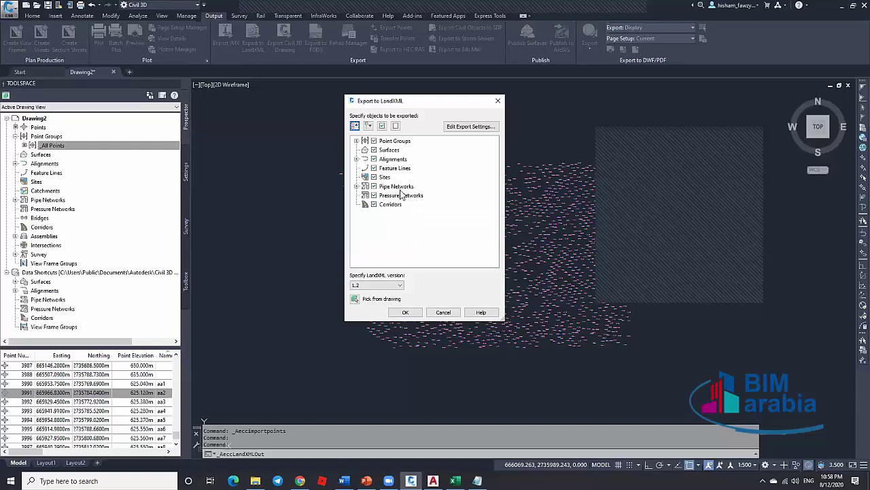
pyautogui.click(443, 313)
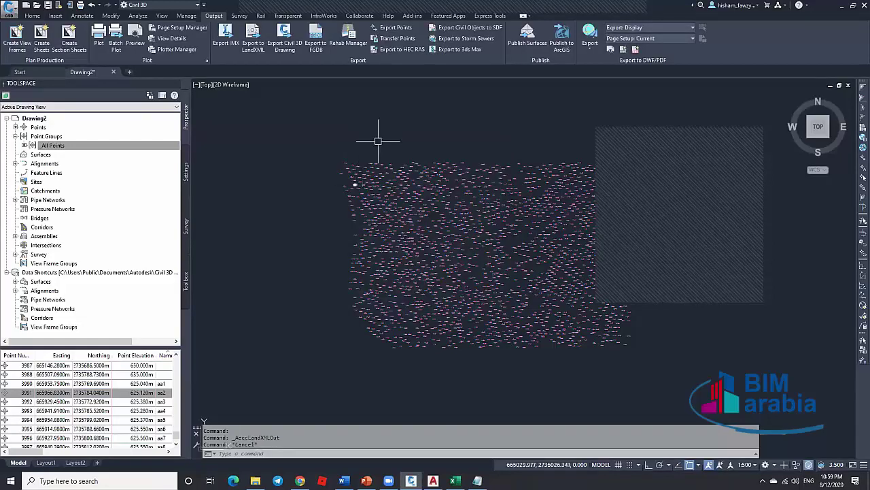
pyautogui.hotkey('ctrl', 'shift', 's')
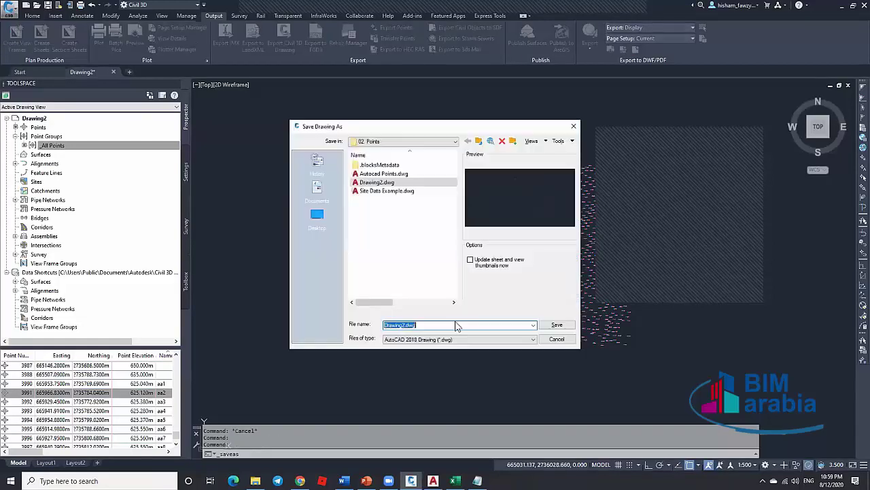
pyautogui.click(463, 339)
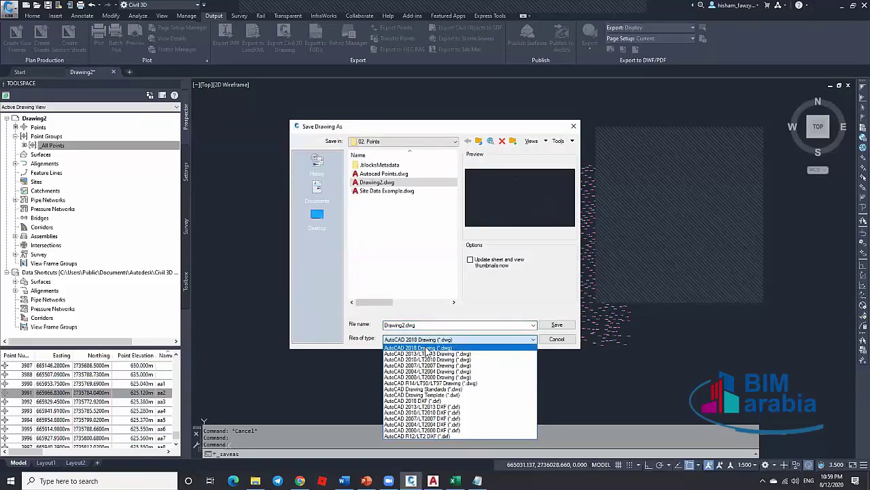
pyautogui.click(492, 314)
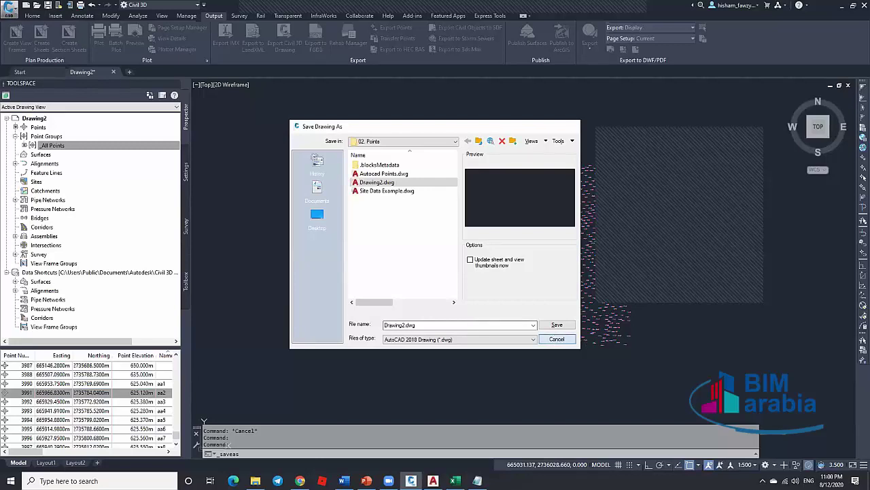
pyautogui.click(557, 338)
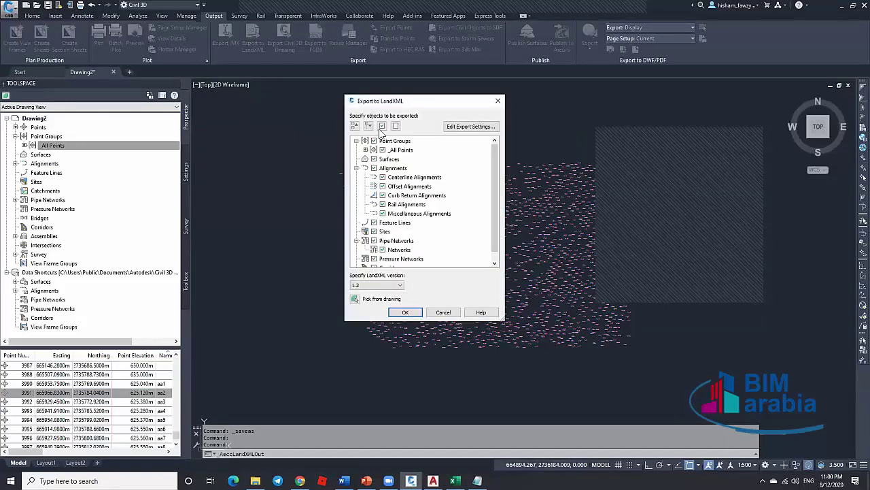
pyautogui.click(355, 126)
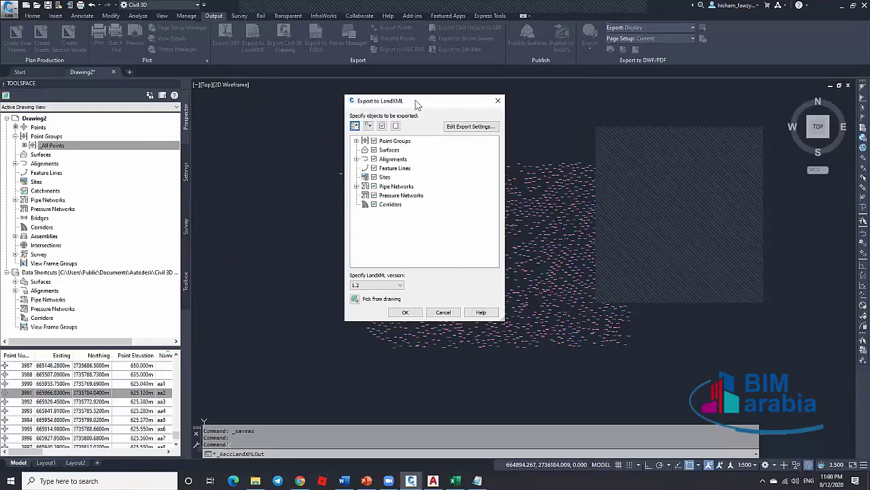
pyautogui.click(498, 100)
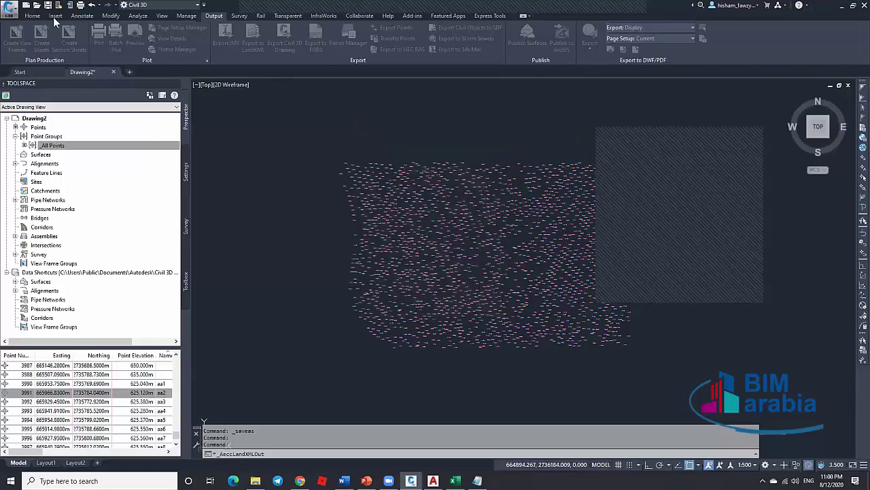
pyautogui.click(54, 18)
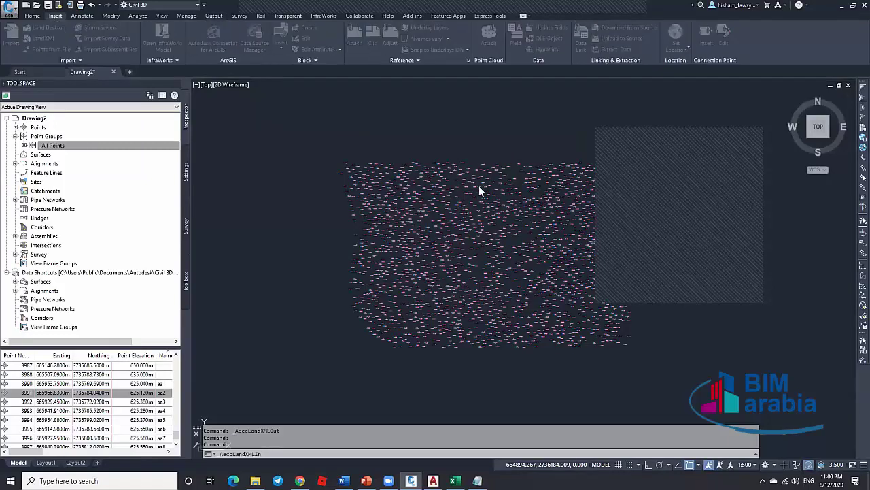
pyautogui.click(574, 131)
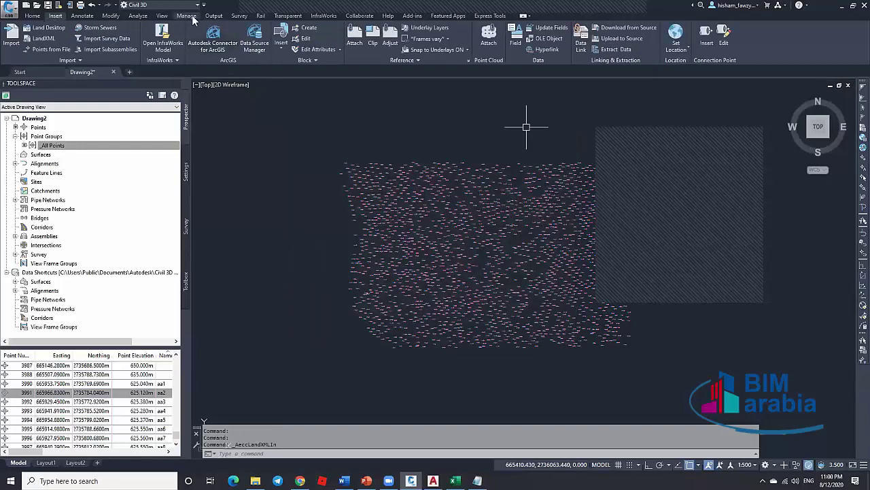
pyautogui.click(214, 15)
pyautogui.click(257, 35)
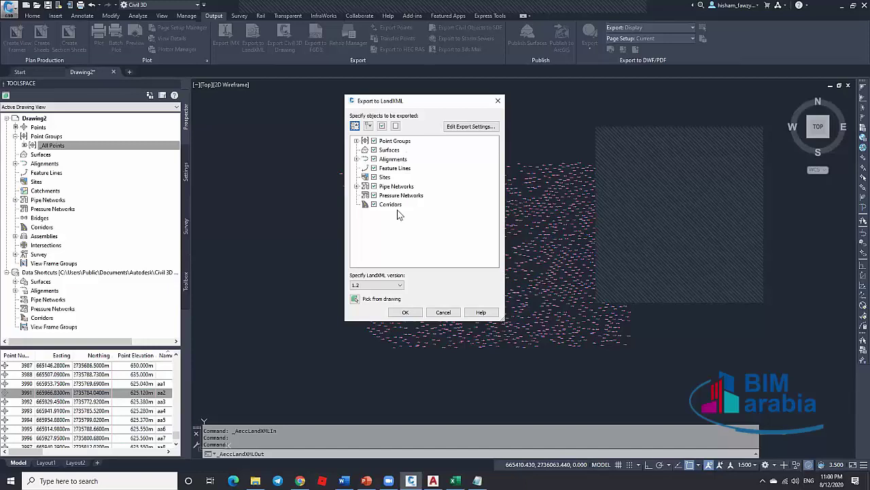
pyautogui.press('Escape')
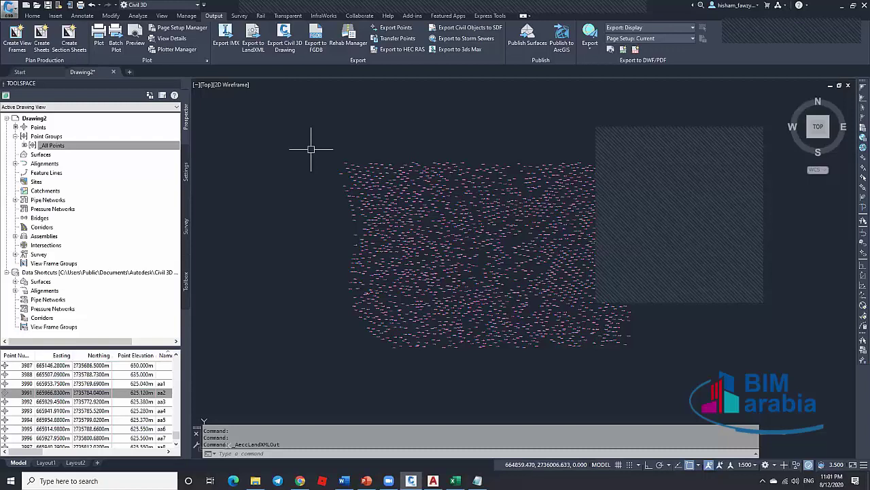
# Step: Window-select all COGO points, start renumbering them all, then cancel
pyautogui.scroll(10, 179, 416)
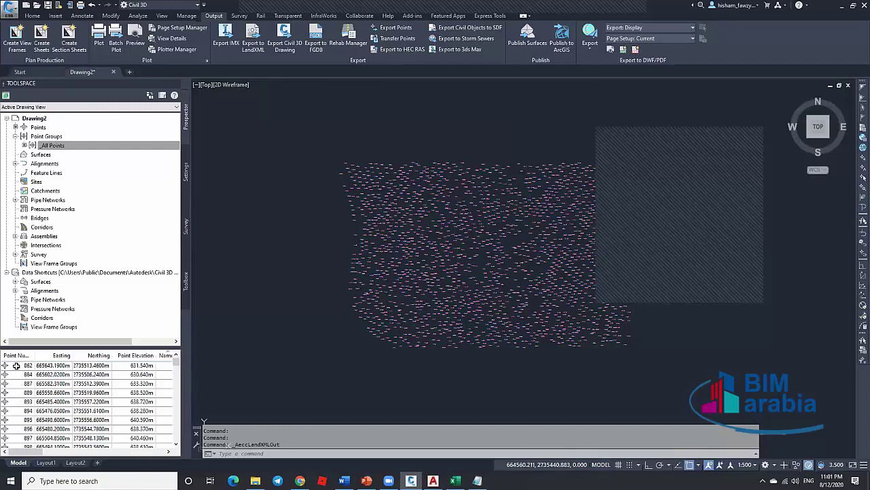
pyautogui.moveTo(383, 162)
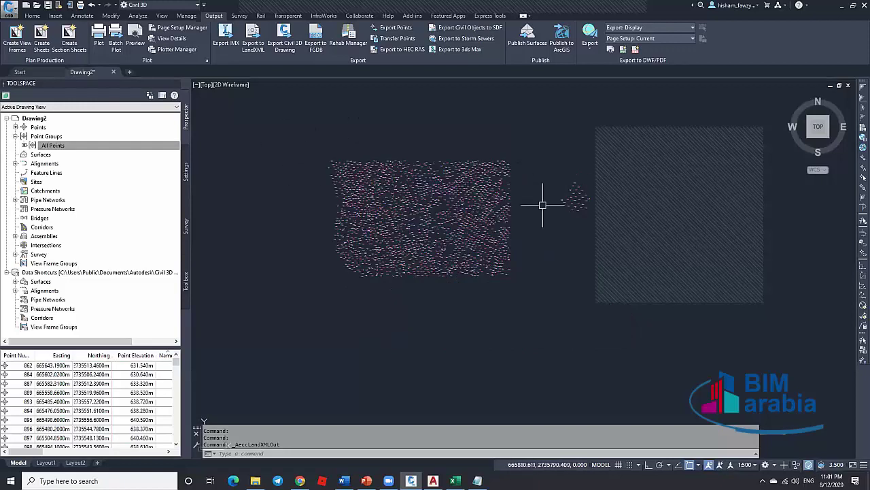
pyautogui.click(296, 110)
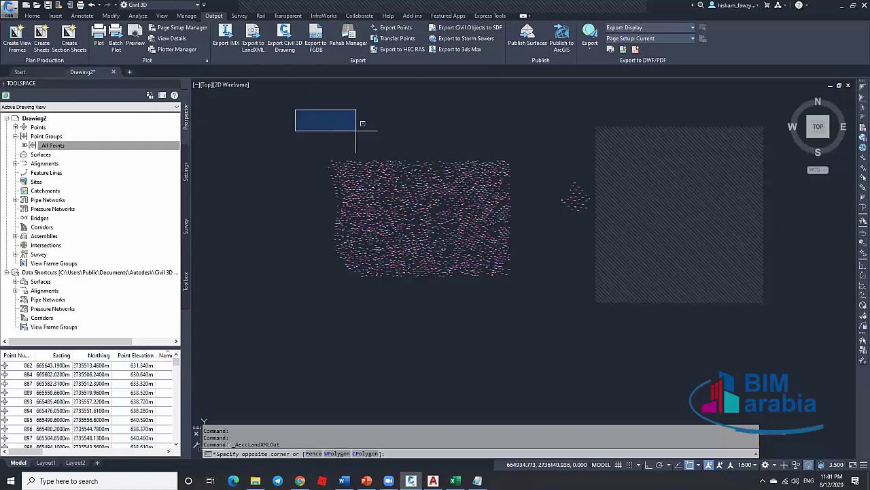
pyautogui.click(597, 304)
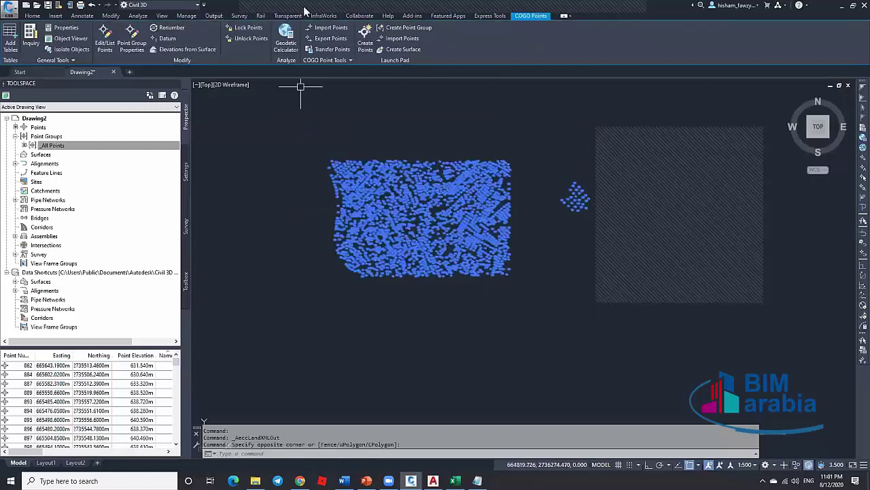
pyautogui.click(173, 29)
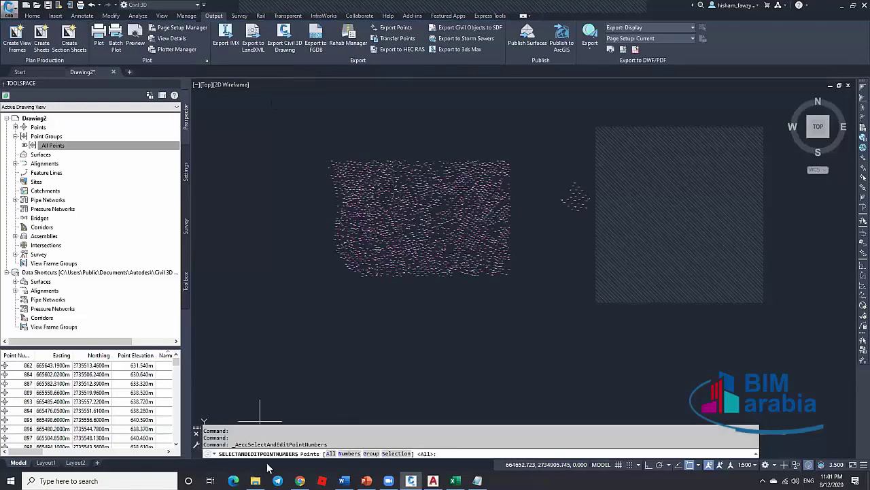
pyautogui.click(330, 453)
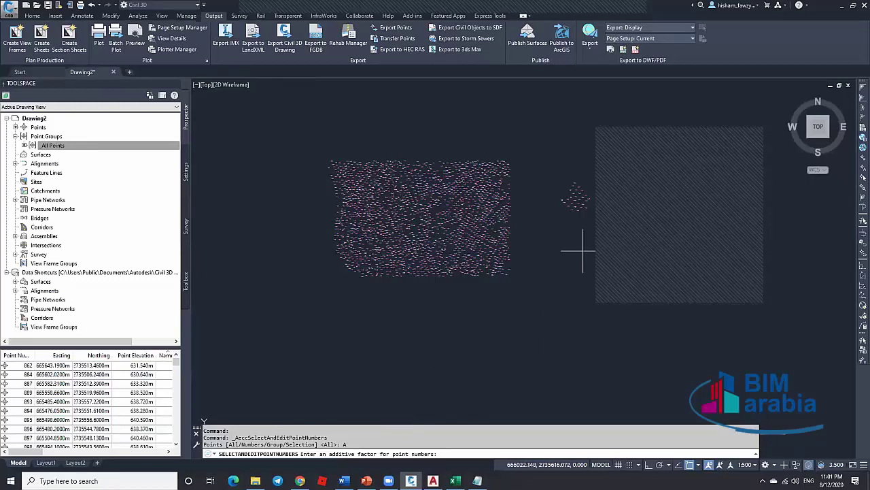
pyautogui.press('Escape')
pyautogui.press('Escape')
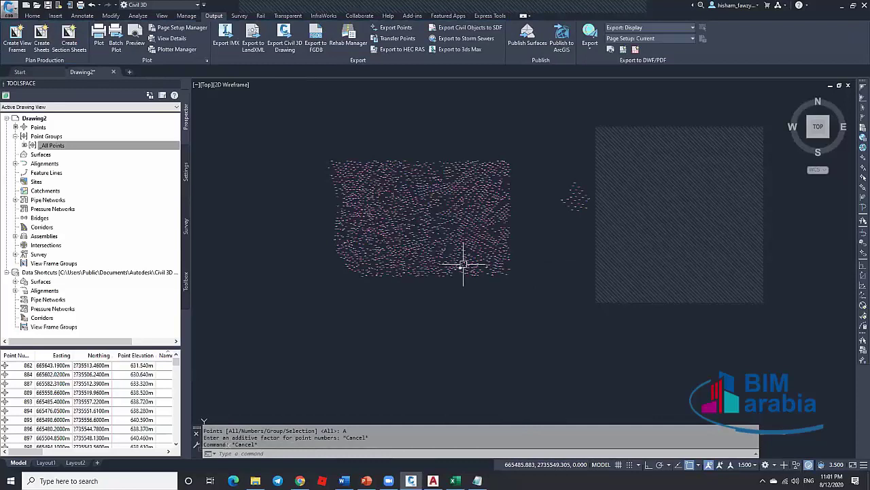
# Step: Renumber the picked top-left points with an additive factor of 1000, then exit the command
pyautogui.click(318, 147)
pyautogui.click(348, 176)
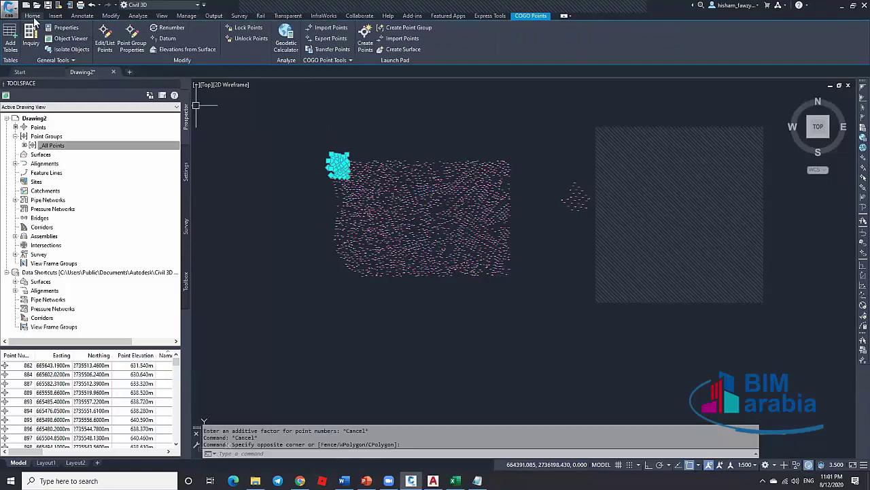
pyautogui.click(530, 15)
pyautogui.click(167, 27)
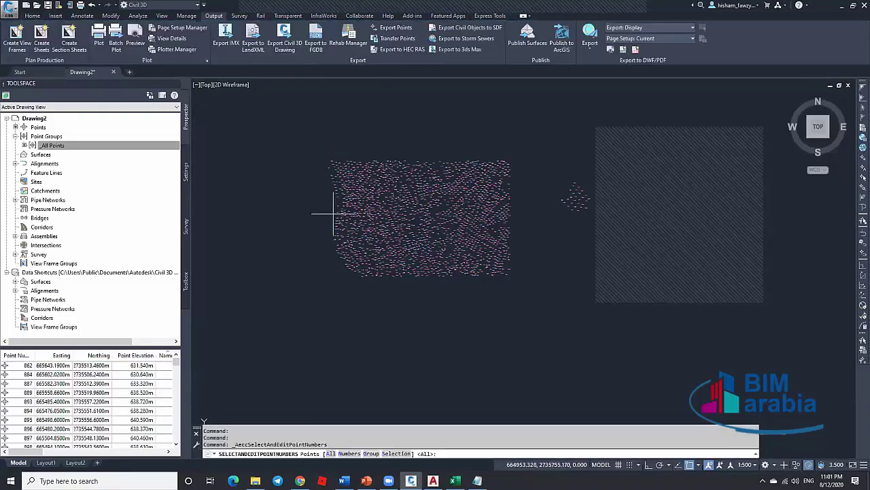
pyautogui.click(397, 453)
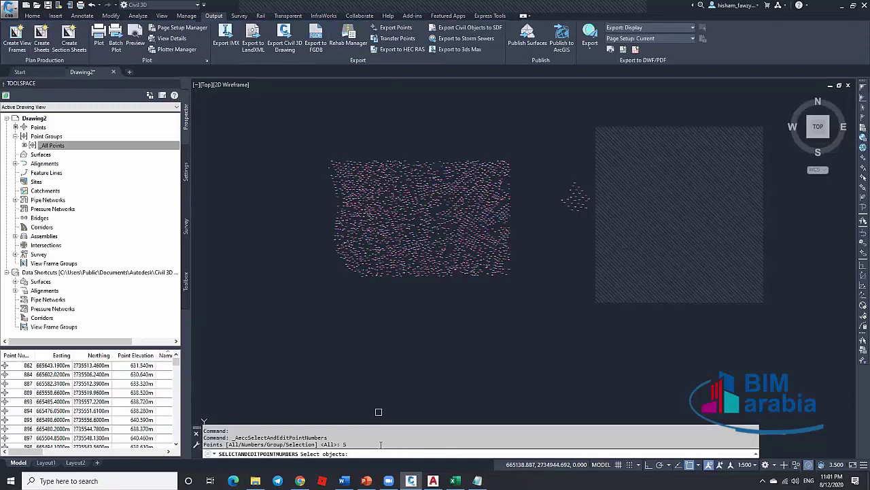
pyautogui.click(315, 143)
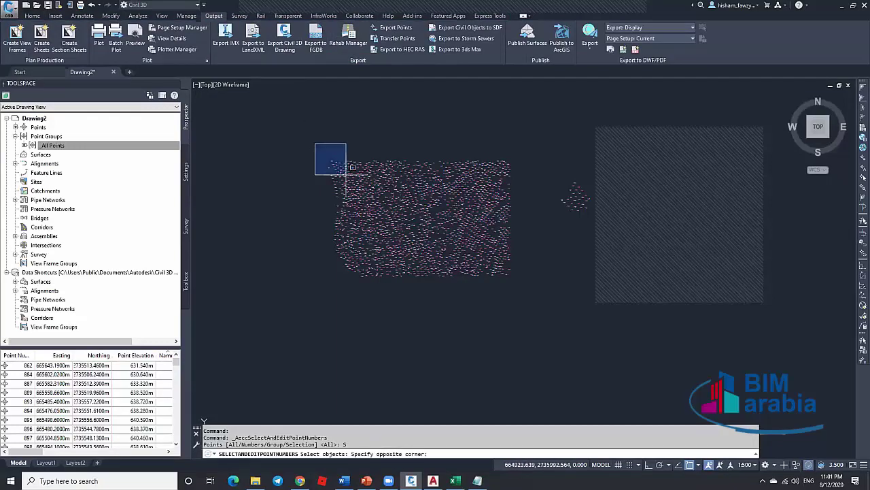
pyautogui.click(352, 180)
pyautogui.press('Return')
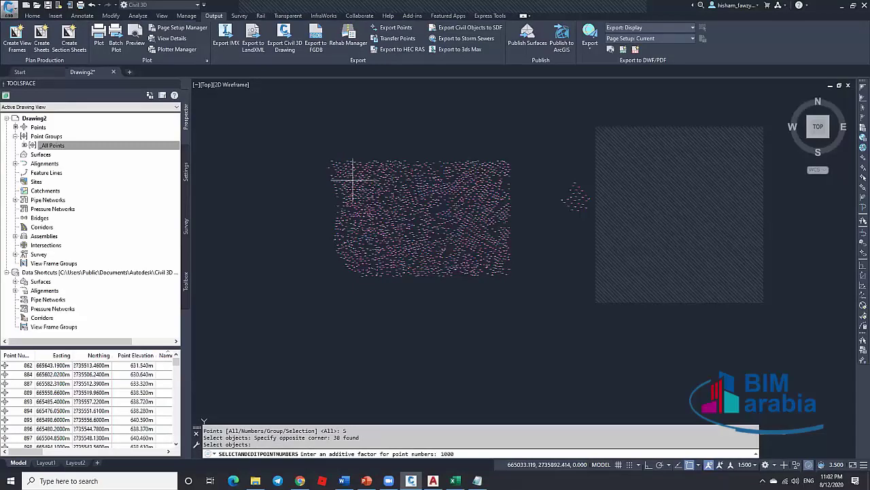
pyautogui.write('1000')
pyautogui.press('Return')
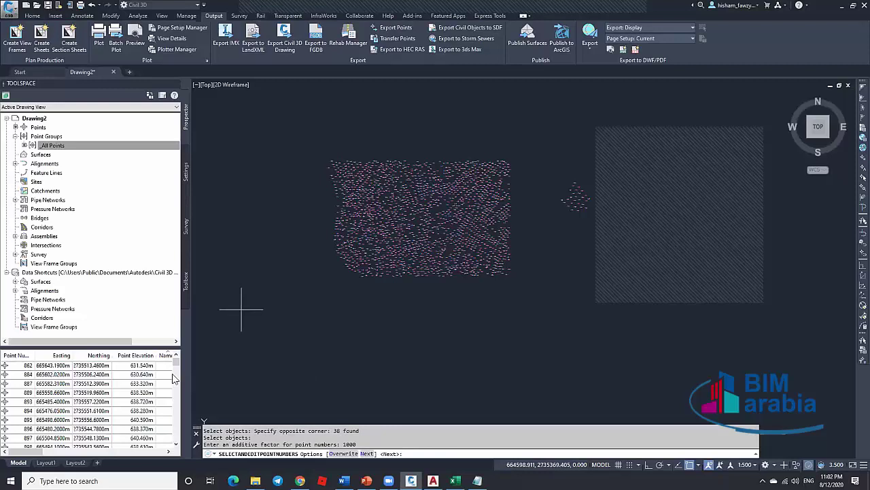
pyautogui.press('Escape')
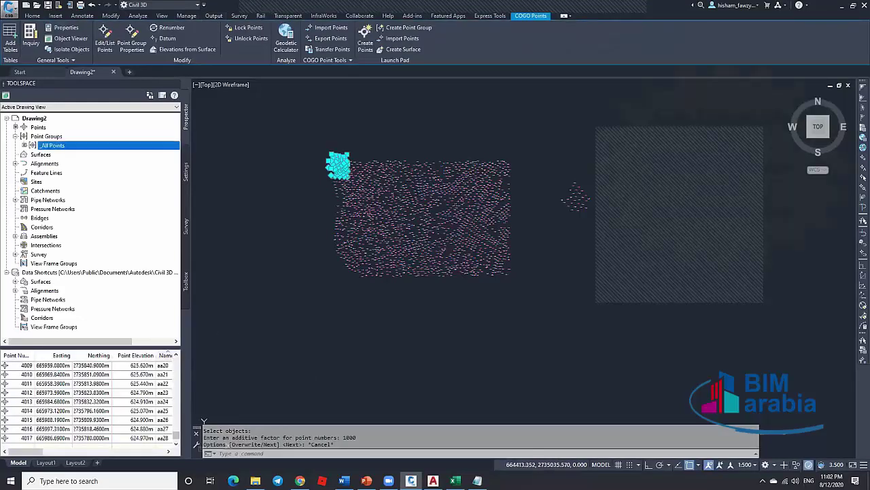
pyautogui.moveTo(176, 436); pyautogui.dragTo(176, 360)
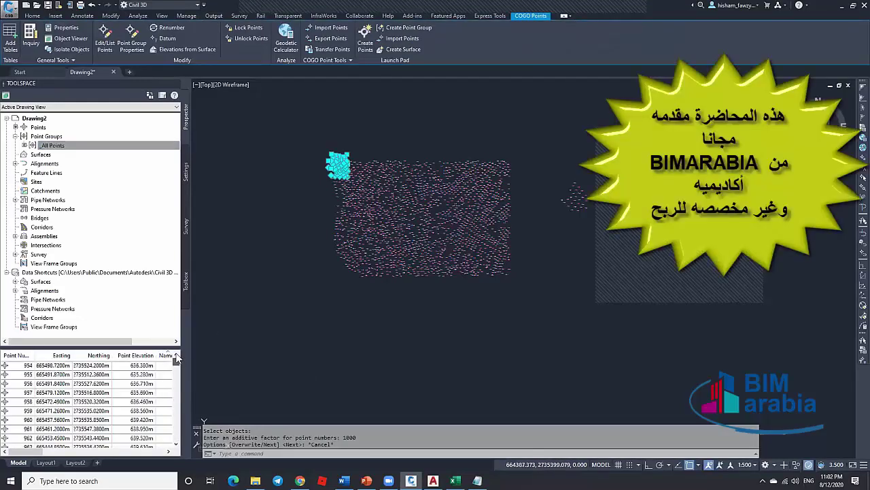
pyautogui.scroll(-20, 149, 368)
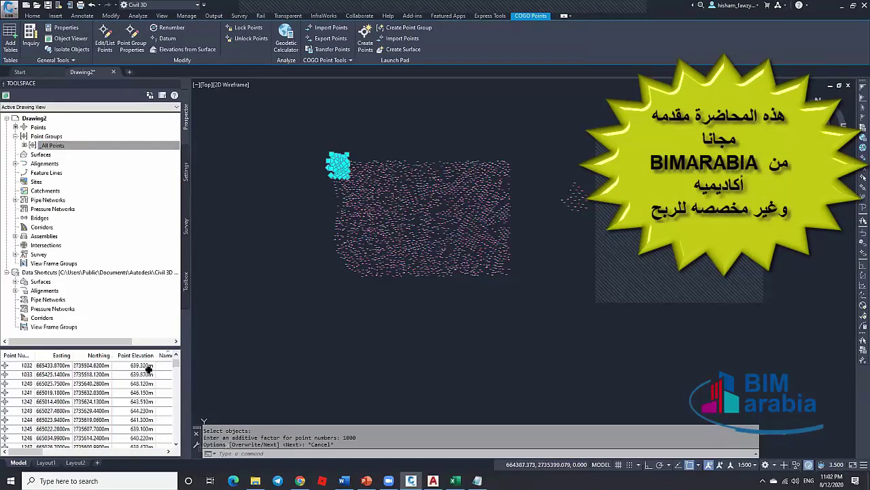
pyautogui.moveTo(177, 363); pyautogui.dragTo(167, 407)
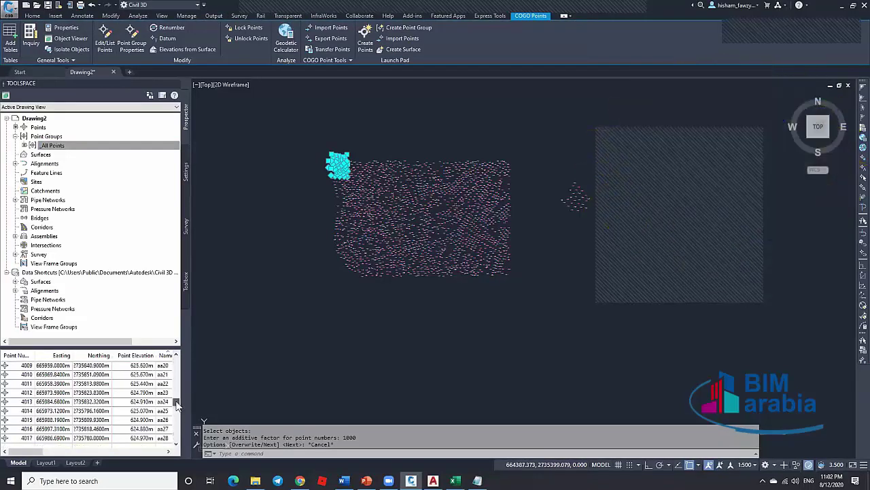
pyautogui.scroll(-5, 163, 406)
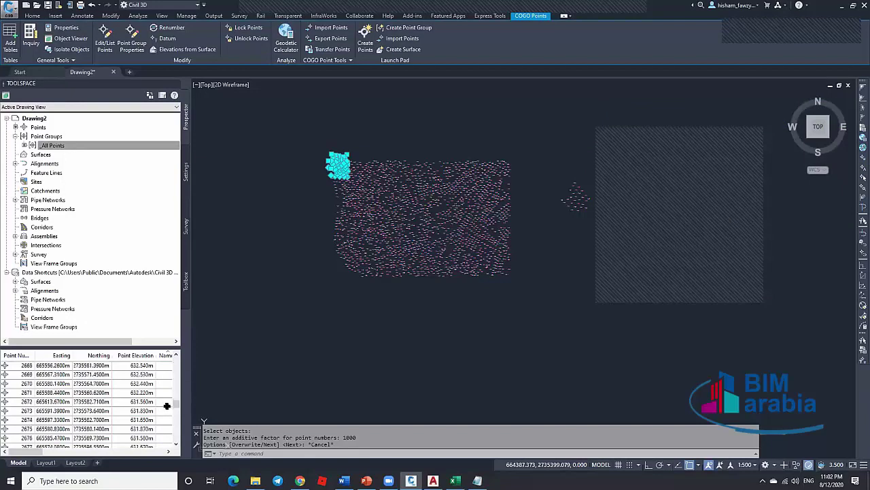
pyautogui.moveTo(175, 405); pyautogui.dragTo(172, 427)
pyautogui.scroll(-8, 171, 427)
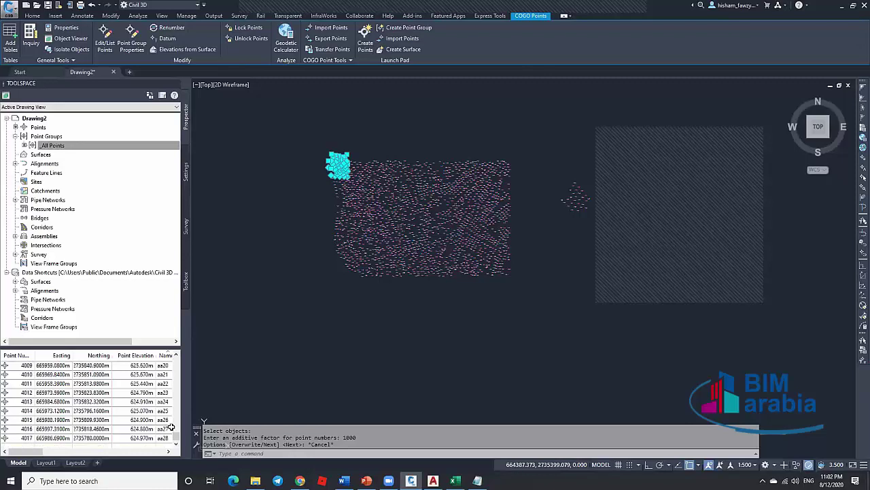
pyautogui.scroll(-1, 68, 404)
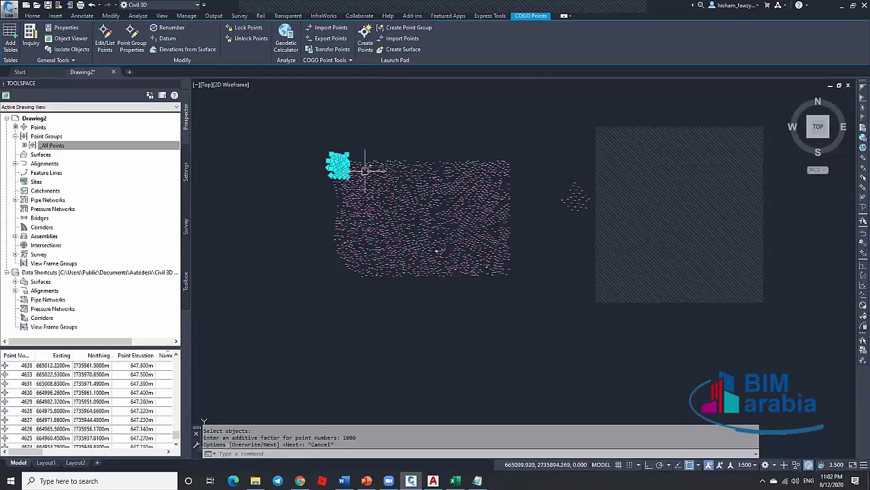
pyautogui.scroll(4, 330, 153)
pyautogui.scroll(5, 330, 154)
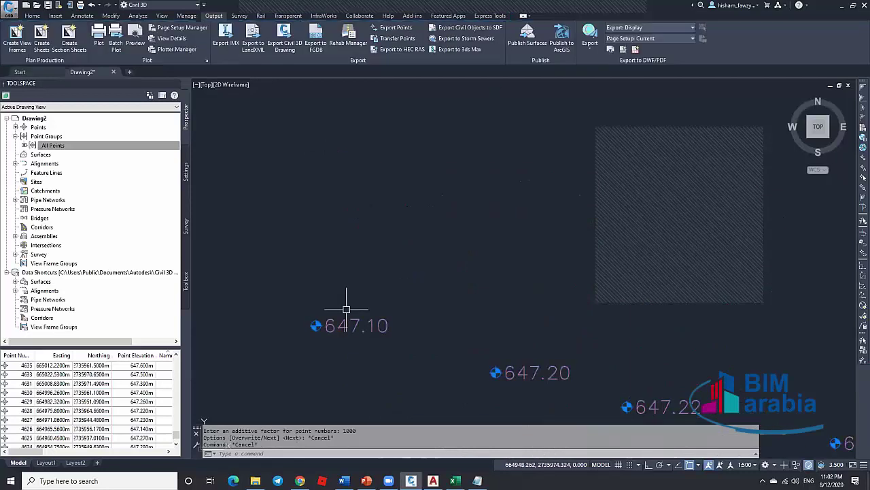
pyautogui.click(344, 340)
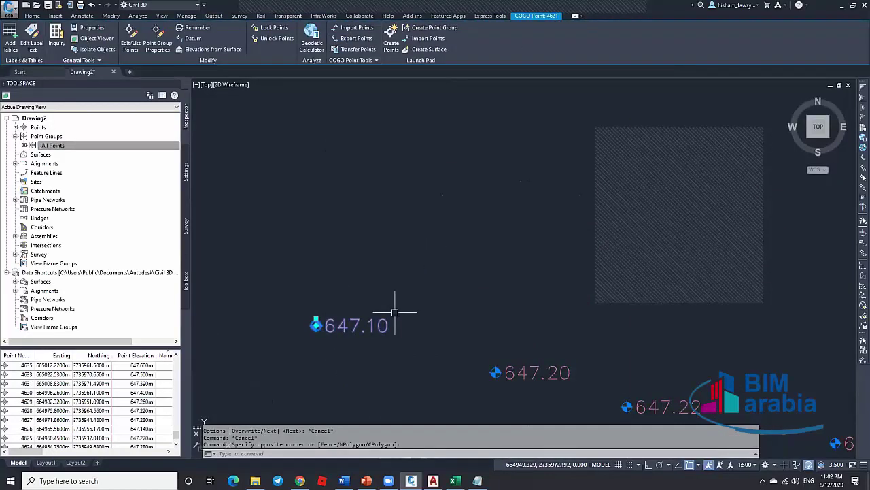
pyautogui.scroll(-6, 389, 252)
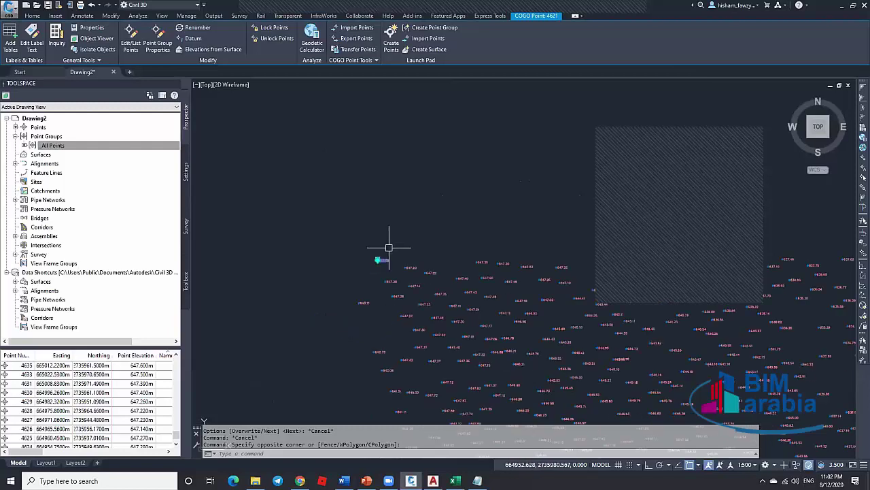
pyautogui.press('Escape')
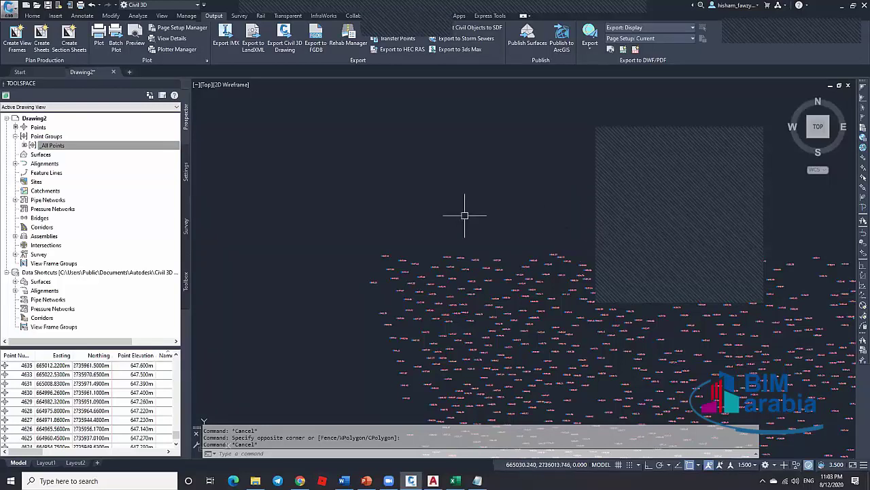
# Step: Run ZTP and try zooming to point 1000, which no longer exists
pyautogui.press('Escape')
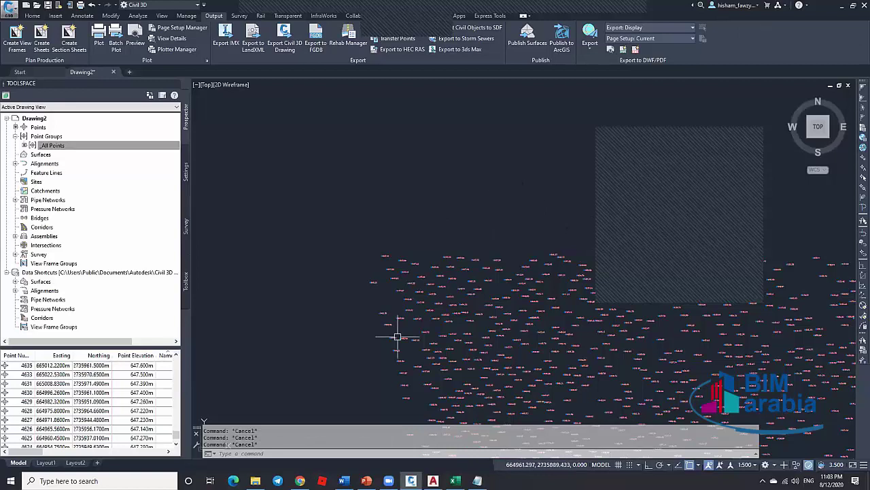
pyautogui.click(300, 452)
pyautogui.scroll(-10, 346, 349)
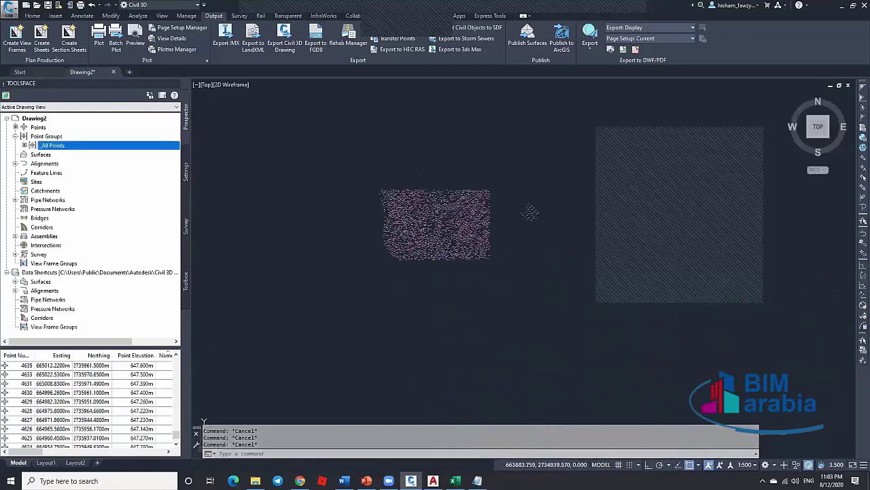
pyautogui.click(250, 453)
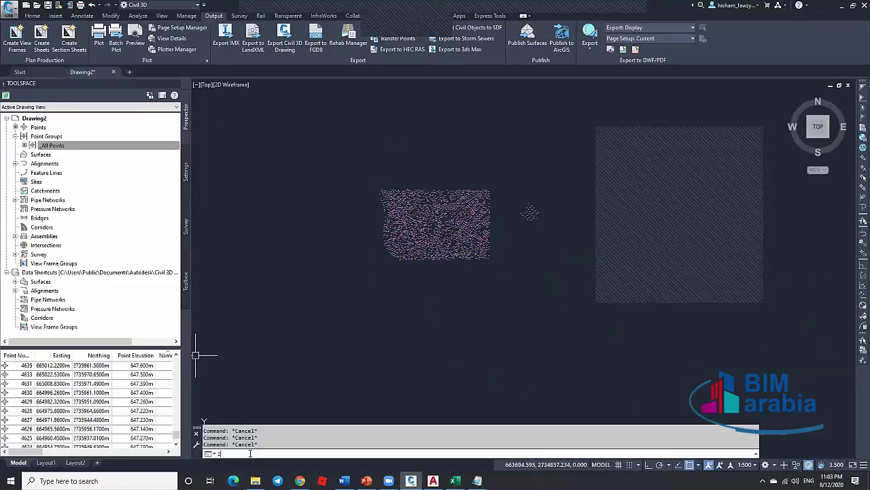
pyautogui.write('ztp')
pyautogui.press('Return')
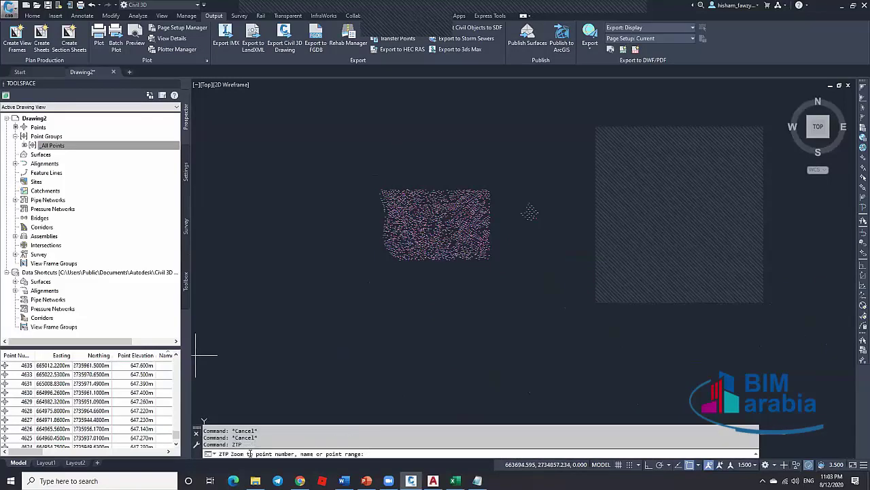
pyautogui.write('1000')
pyautogui.press('Return')
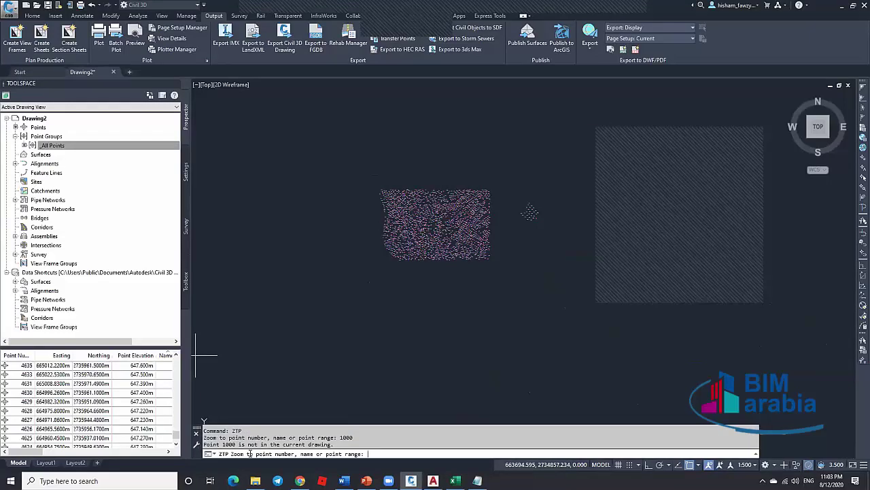
# Step: Zoom to point 4000, inspect it, then select the _All Points point group
pyautogui.write('4000')
pyautogui.press('Return')
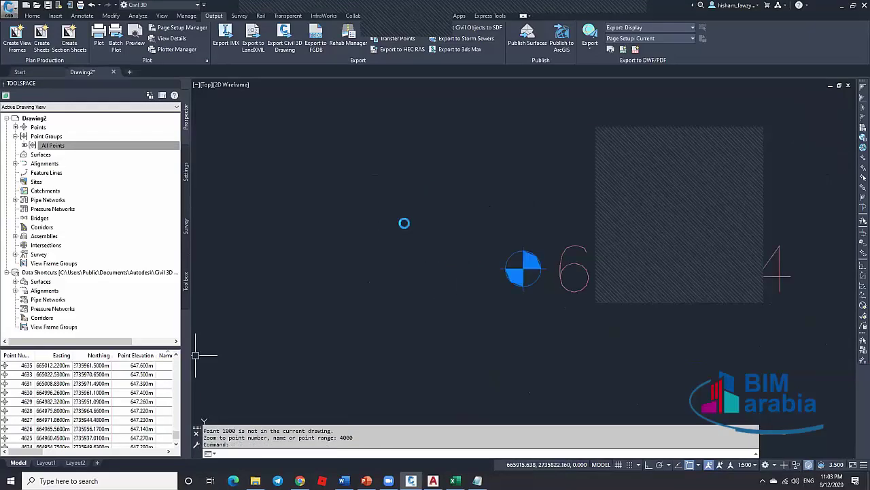
pyautogui.click(509, 242)
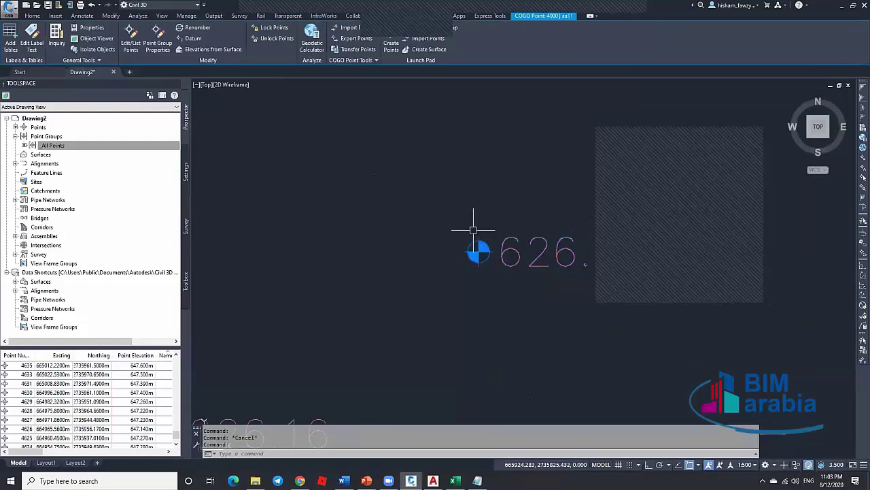
pyautogui.press('Escape')
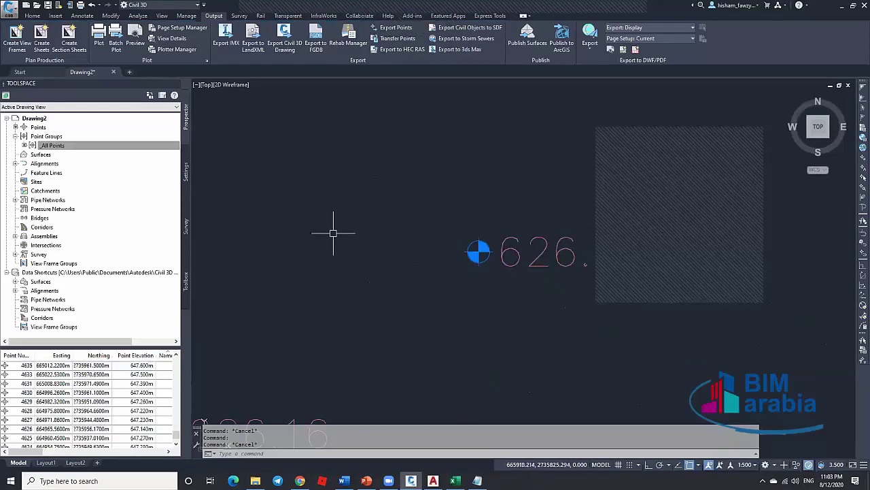
pyautogui.click(139, 147)
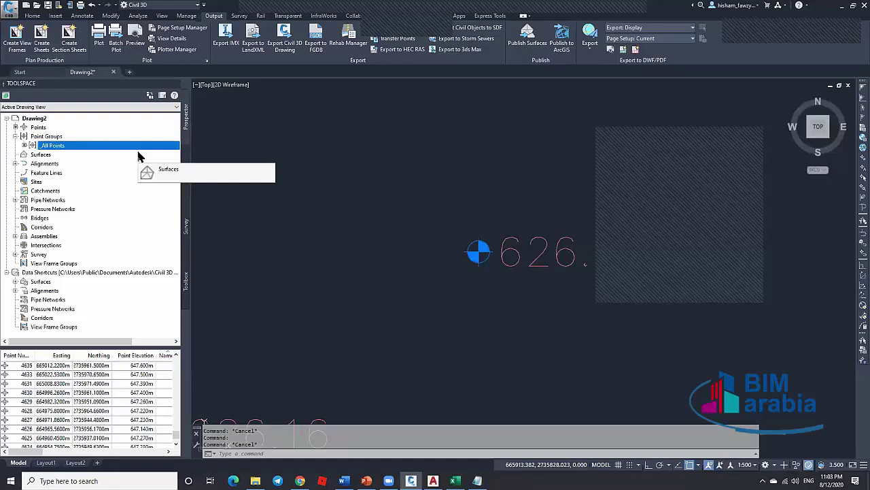
pyautogui.scroll(-6, 229, 171)
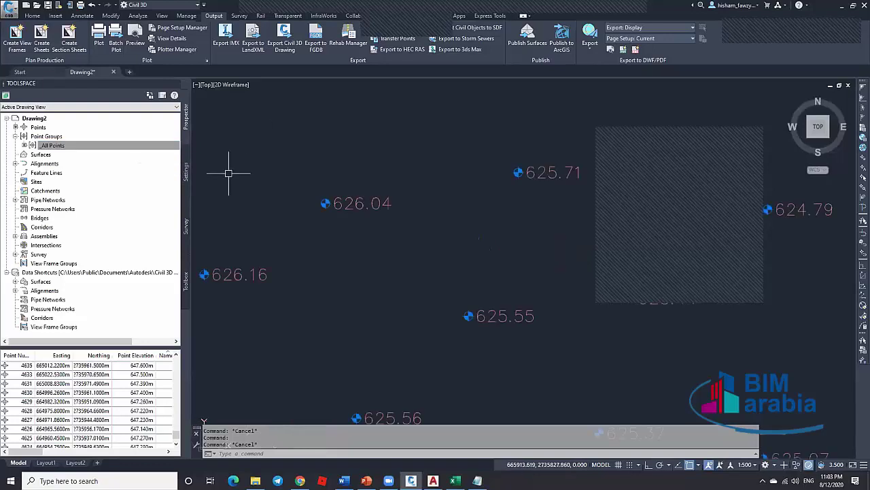